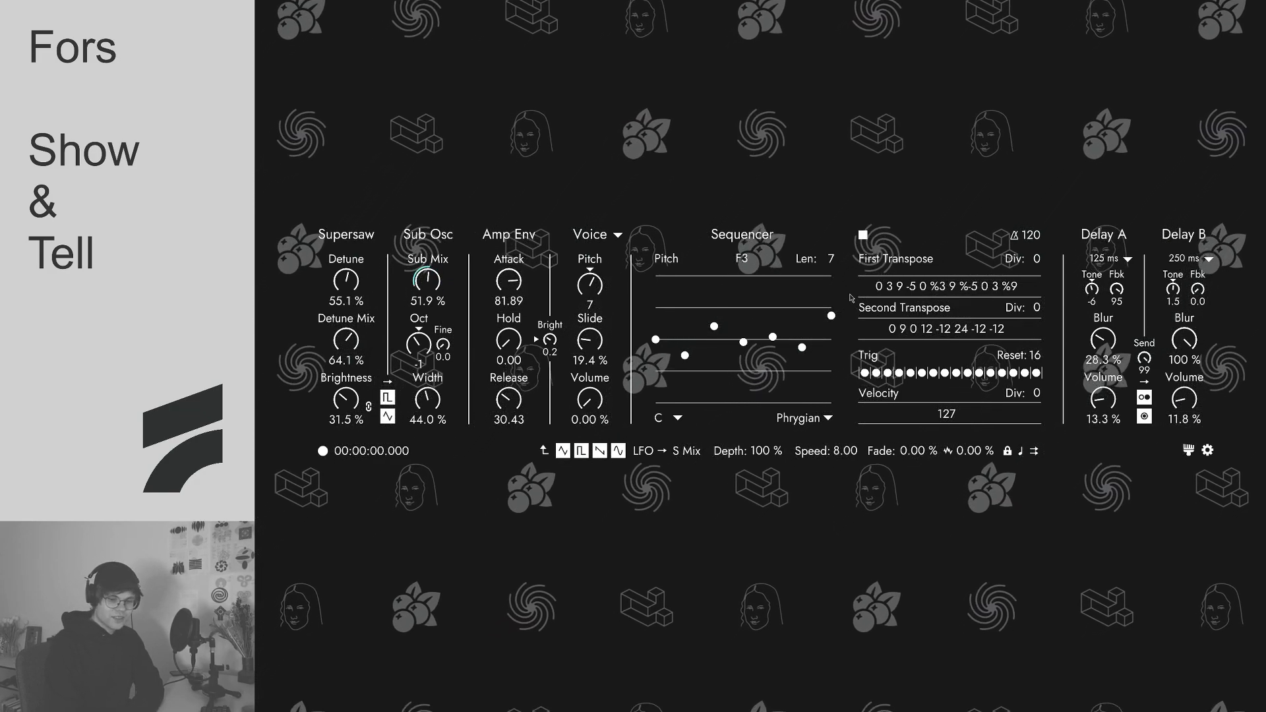
Step: Stop the standalone synth's sequencer, close its patch window, and switch to the Ableton Live set
{"action": "left_click", "coordinate": [863, 234]}
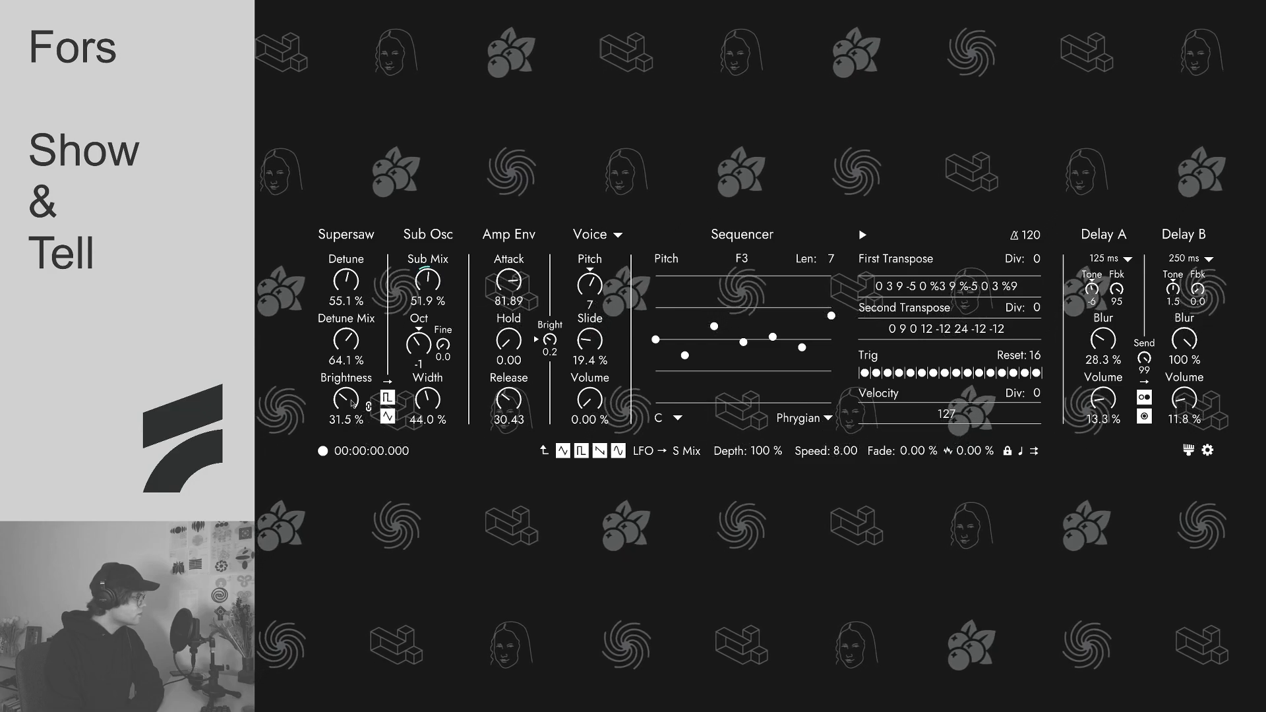
{"action": "key", "text": "ctrl+alt+e"}
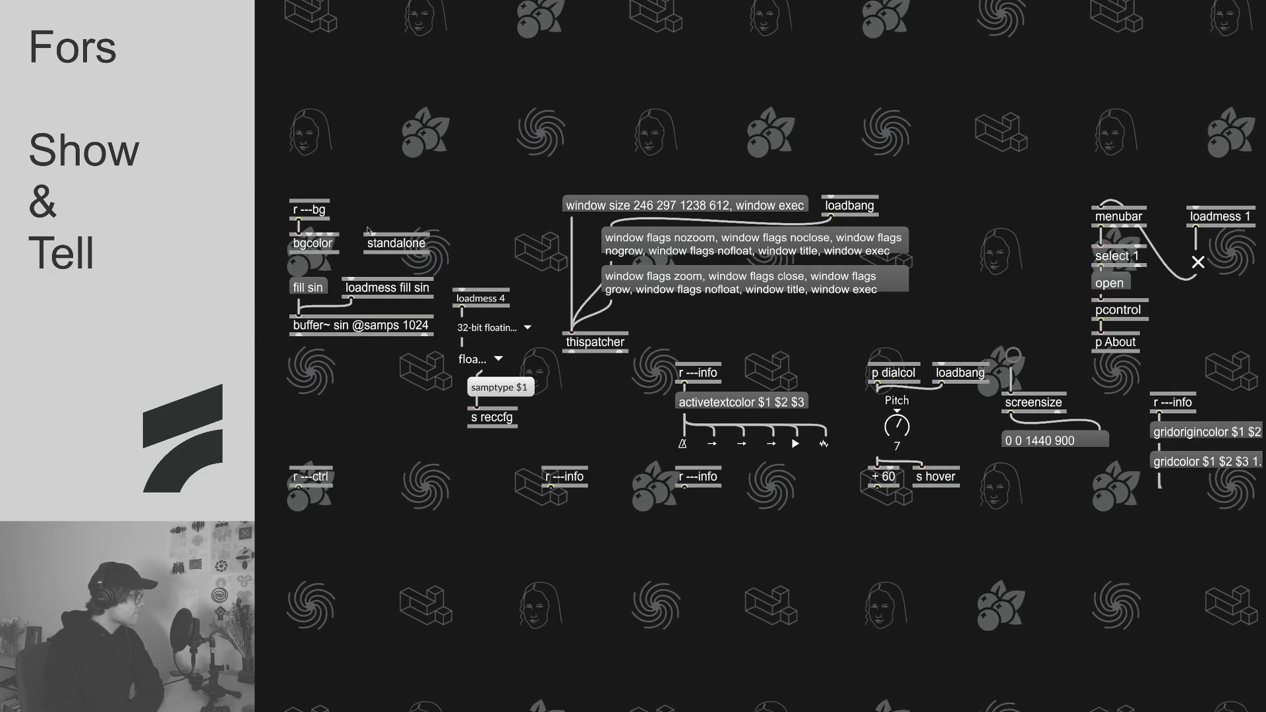
{"action": "key", "text": "ctrl+w"}
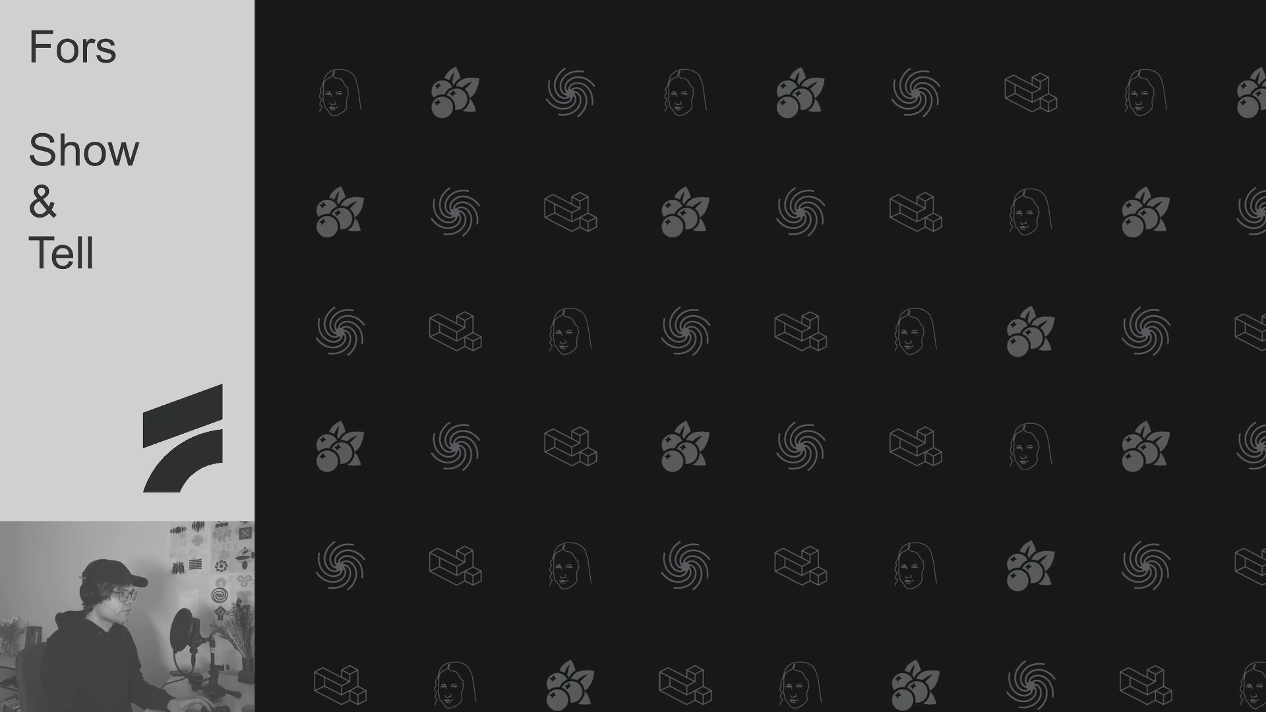
{"action": "key", "text": "ctrl+n"}
{"action": "key", "text": "alt+Tab"}
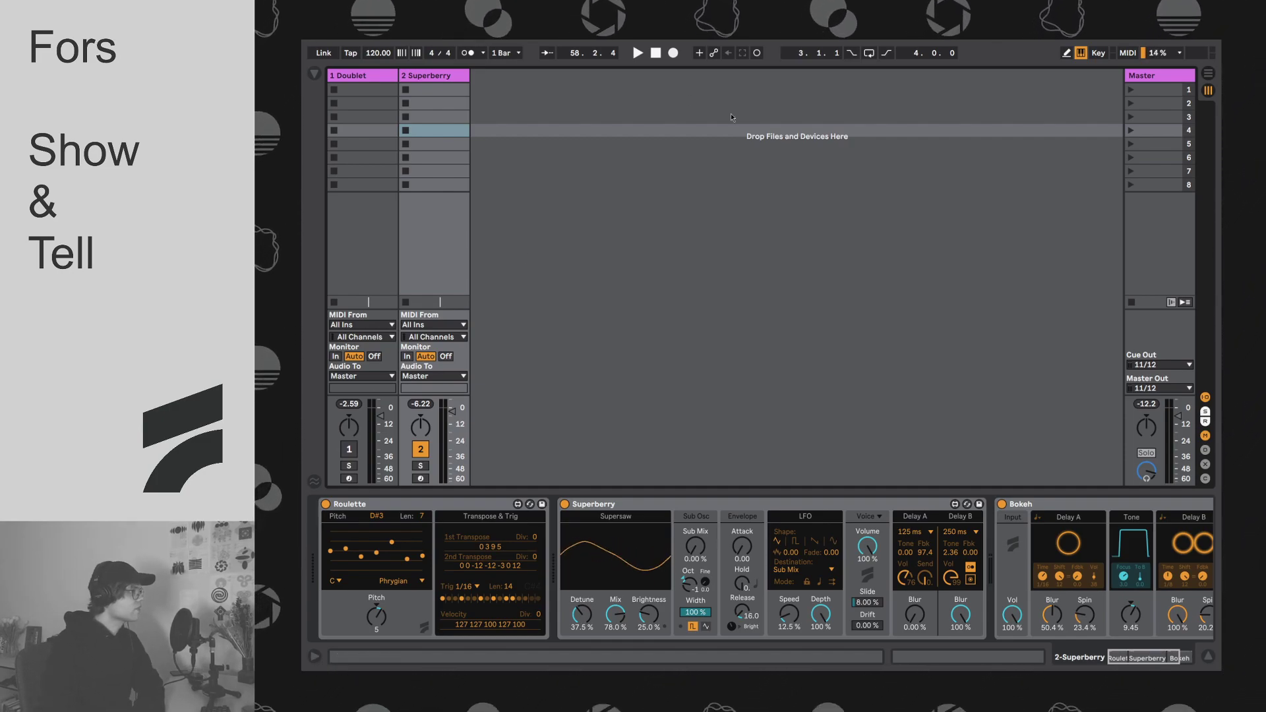
Step: Start playback and lower the Superberry track's volume to about -17 dB
{"action": "key", "text": "space"}
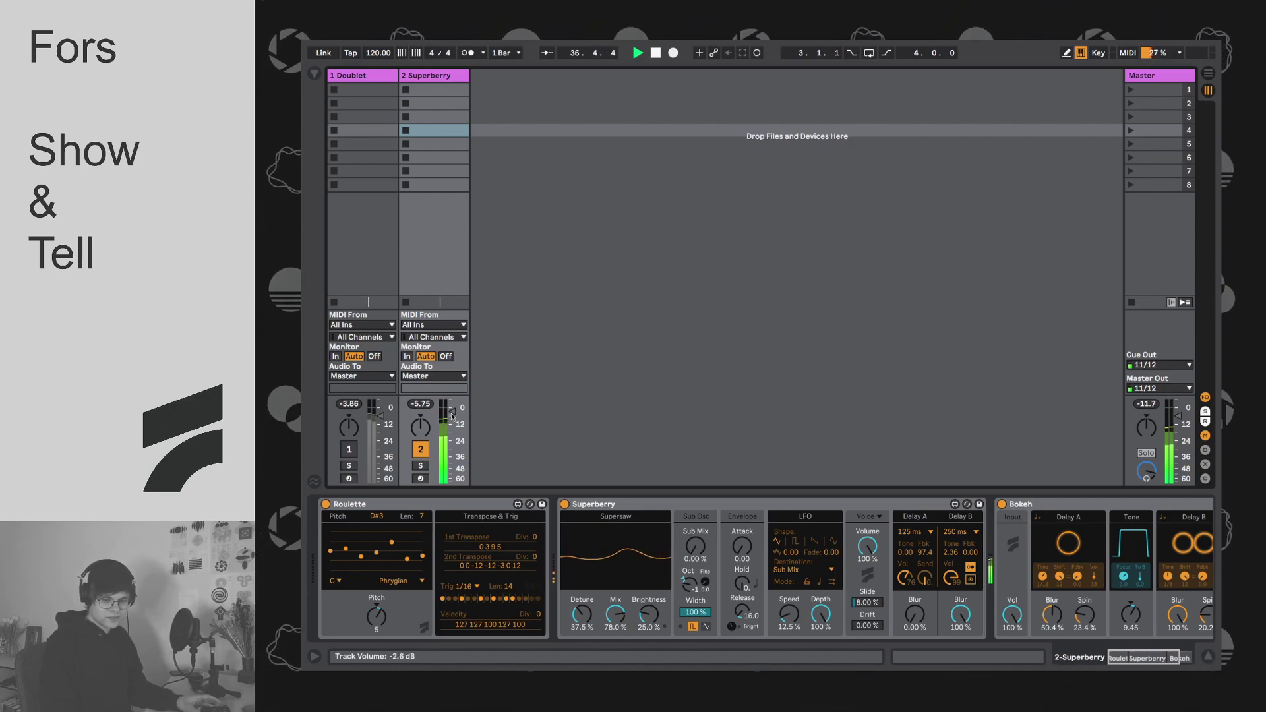
{"action": "left_click_drag", "start_coordinate": [451, 413], "coordinate": [451, 428]}
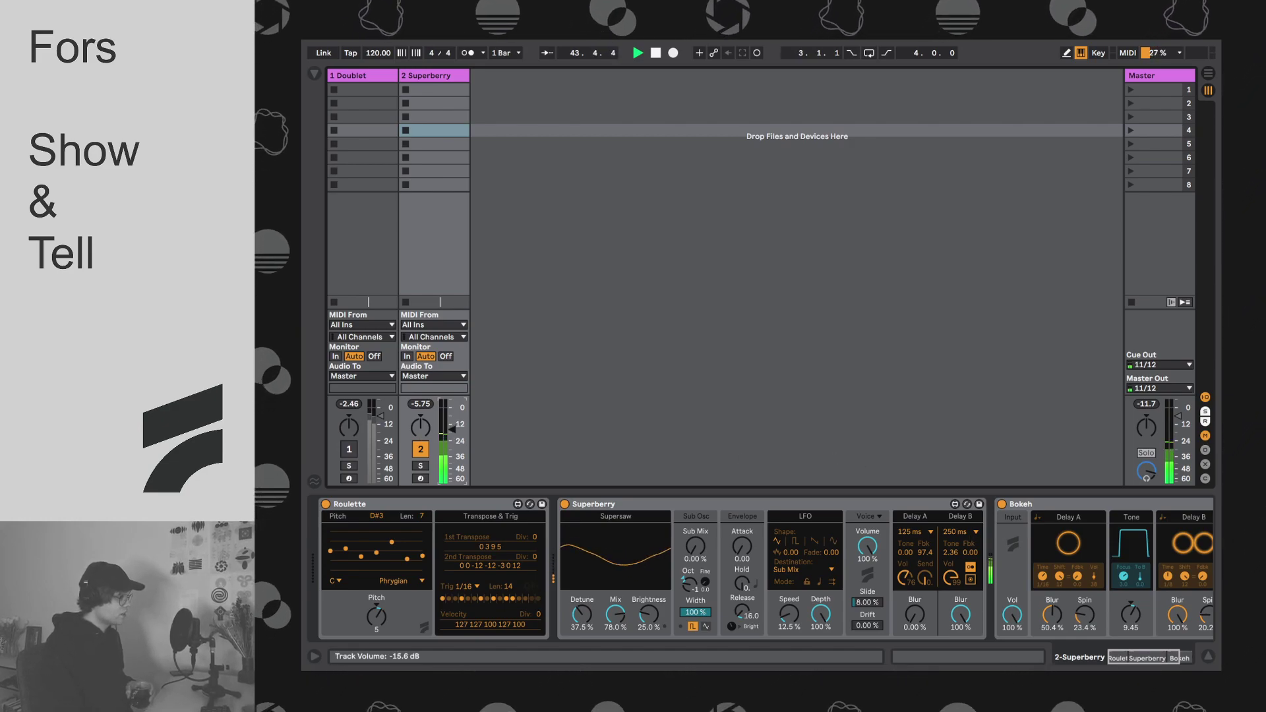
{"action": "left_click_drag", "start_coordinate": [452, 429], "coordinate": [460, 439]}
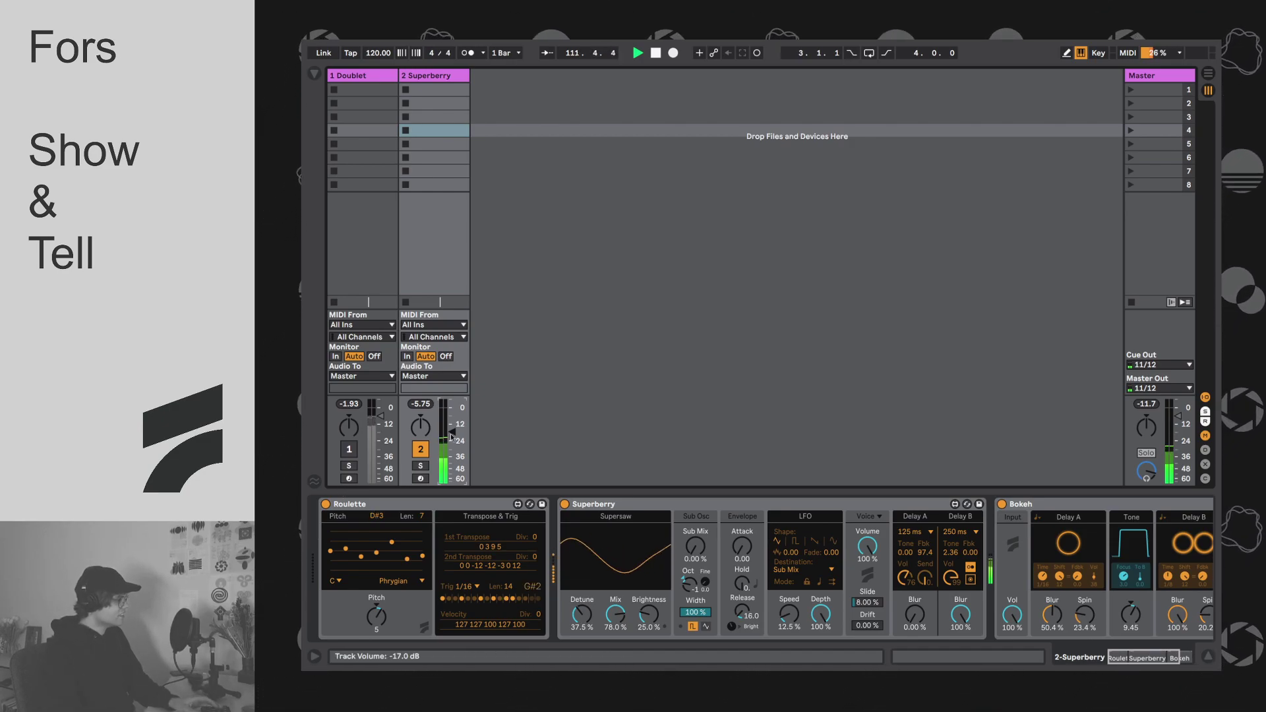
Step: Turn off the Roulette and Bokeh devices and arm the Superberry track for live playing
{"action": "left_click", "coordinate": [326, 504]}
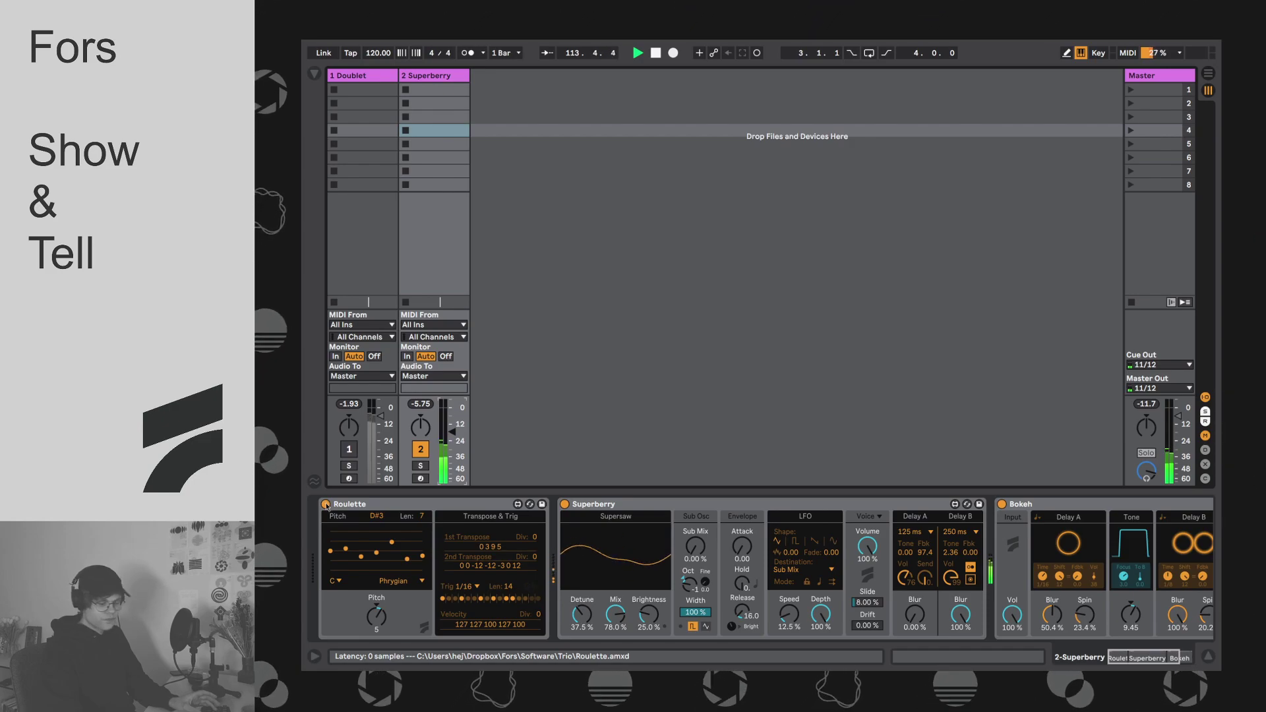
{"action": "left_click", "coordinate": [1001, 504]}
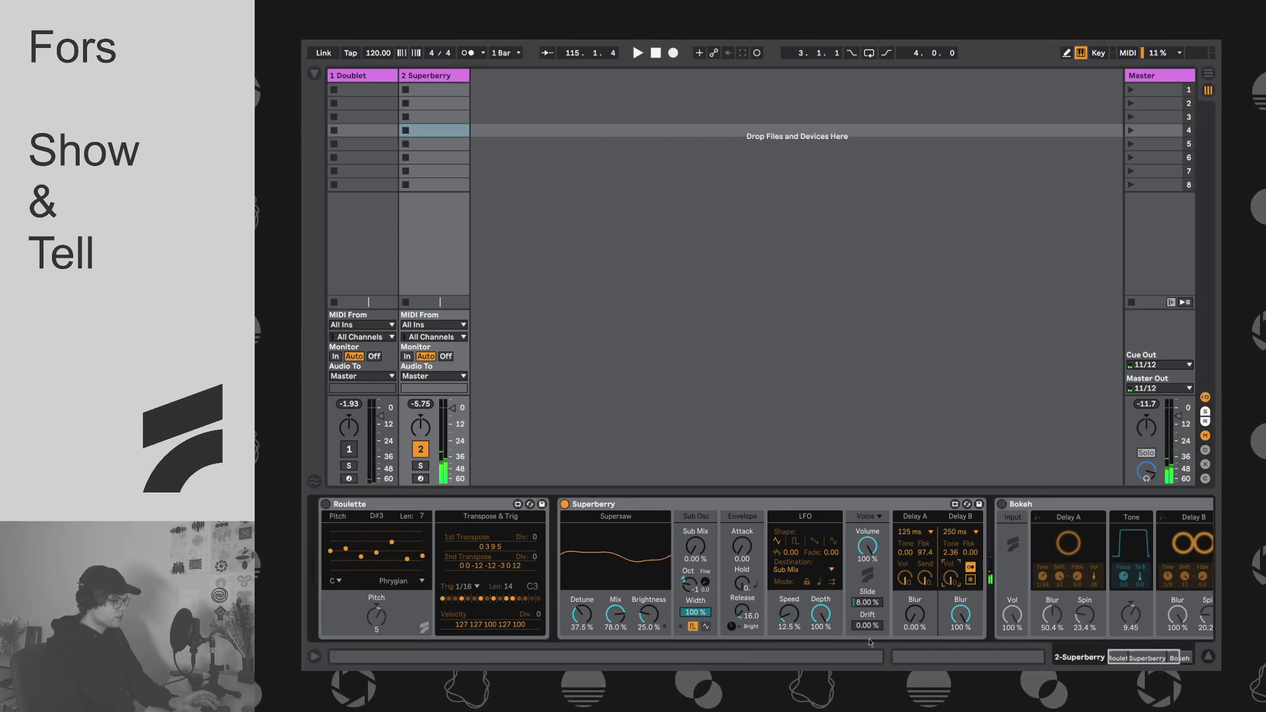
{"action": "left_click", "coordinate": [424, 478]}
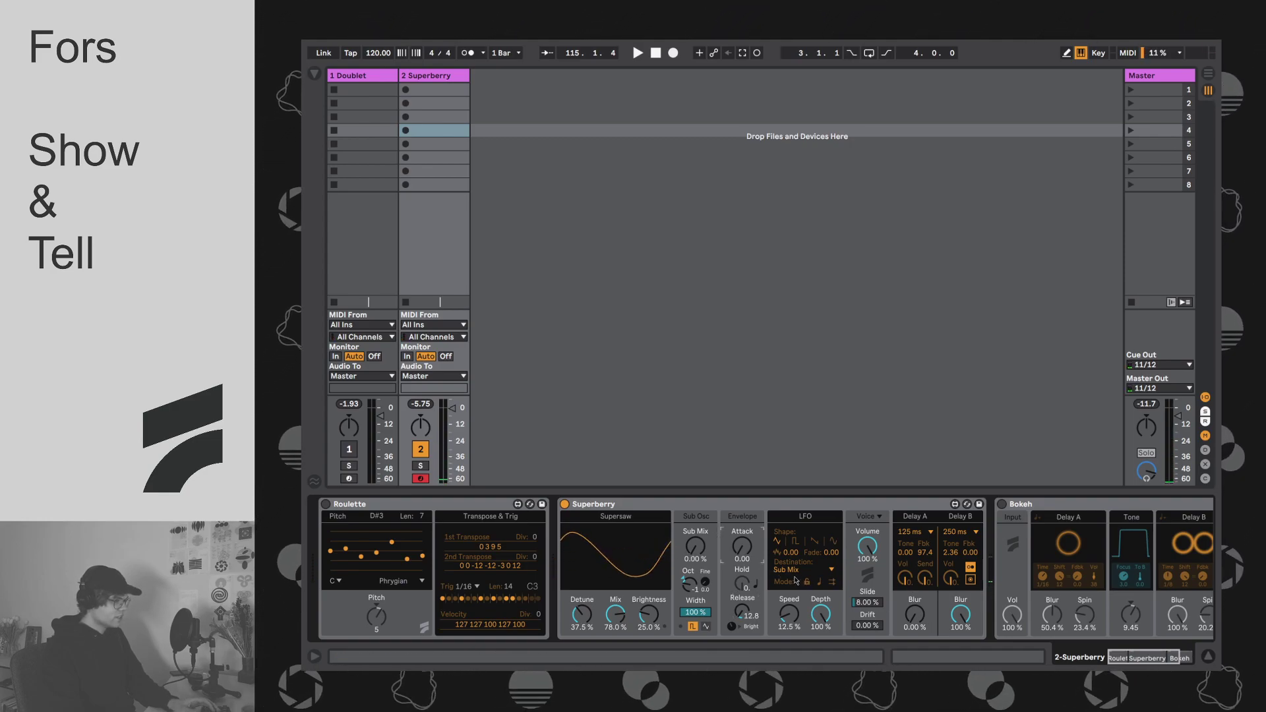
Step: Set Superberry's brightness to 100 % and its LFO depth, supersaw detune, mix and slide to 0 %
{"action": "left_click_drag", "start_coordinate": [821, 614], "coordinate": [821, 625]}
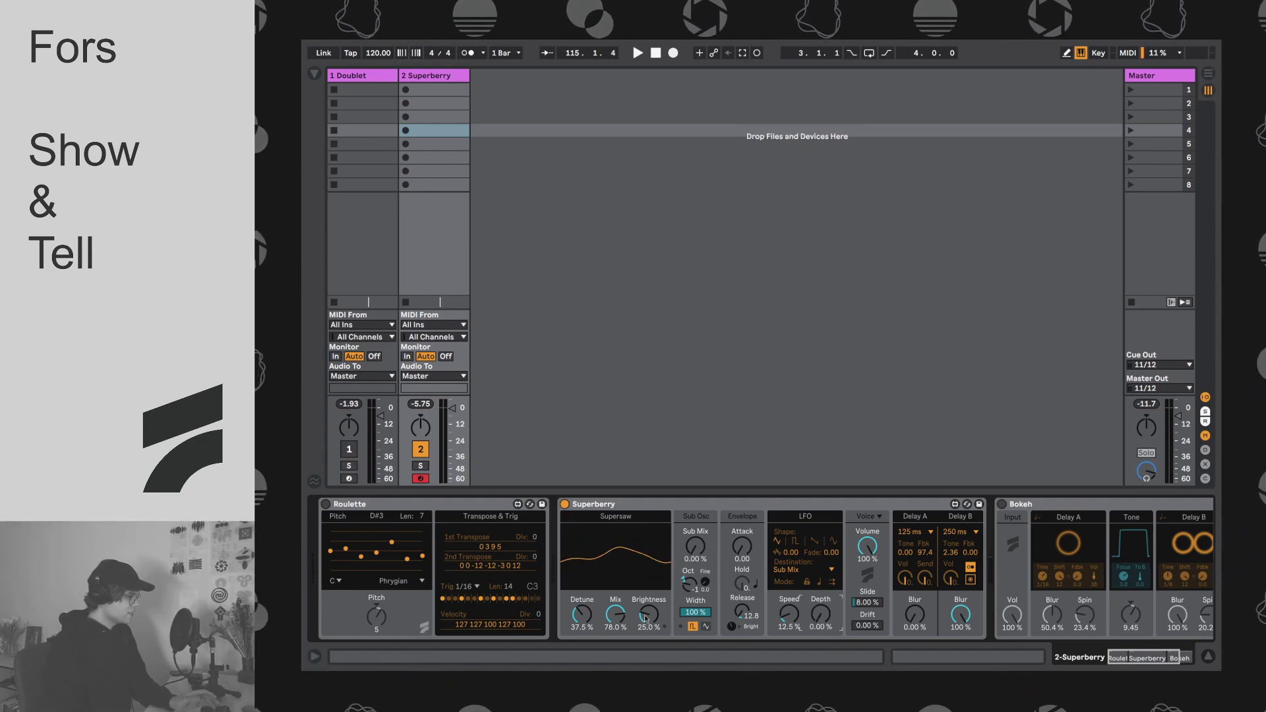
{"action": "mouse_move", "coordinate": [645, 618]}
{"action": "left_mouse_down"}
{"action": "mouse_move", "coordinate": [643, 594]}
{"action": "mouse_move", "coordinate": [635, 621]}
{"action": "left_mouse_up"}
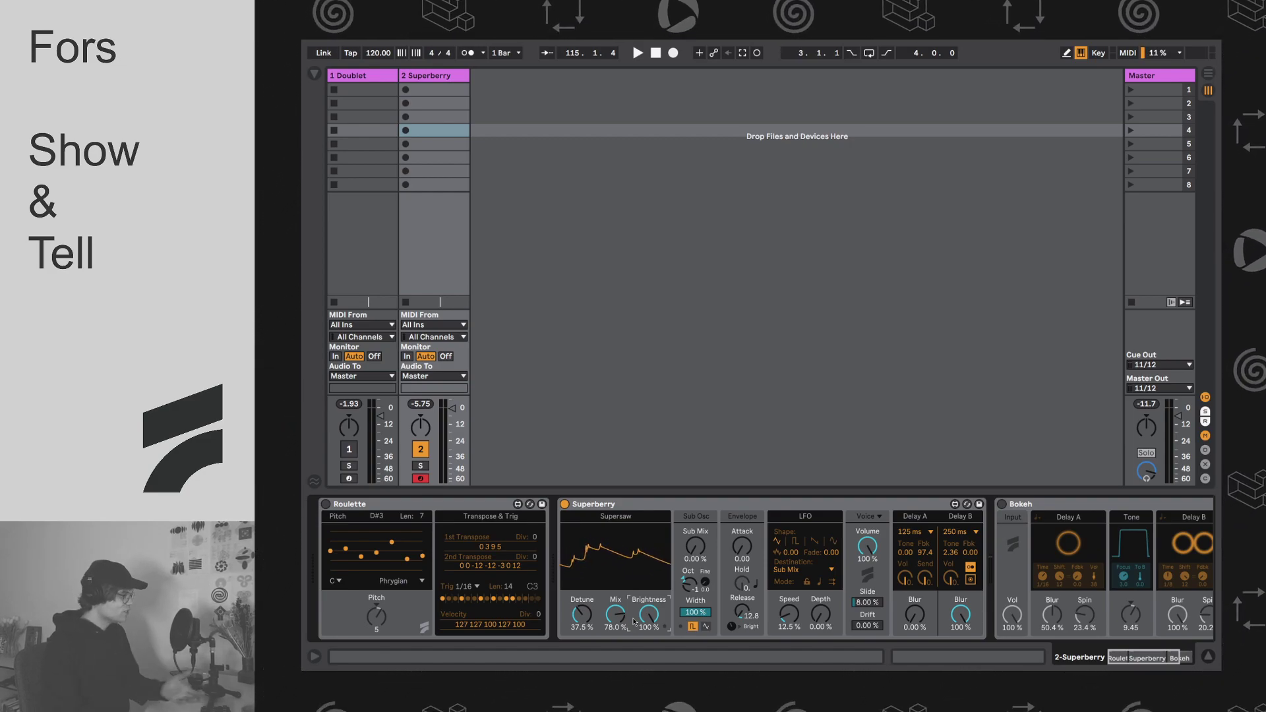
{"action": "left_click_drag", "start_coordinate": [581, 615], "coordinate": [580, 625]}
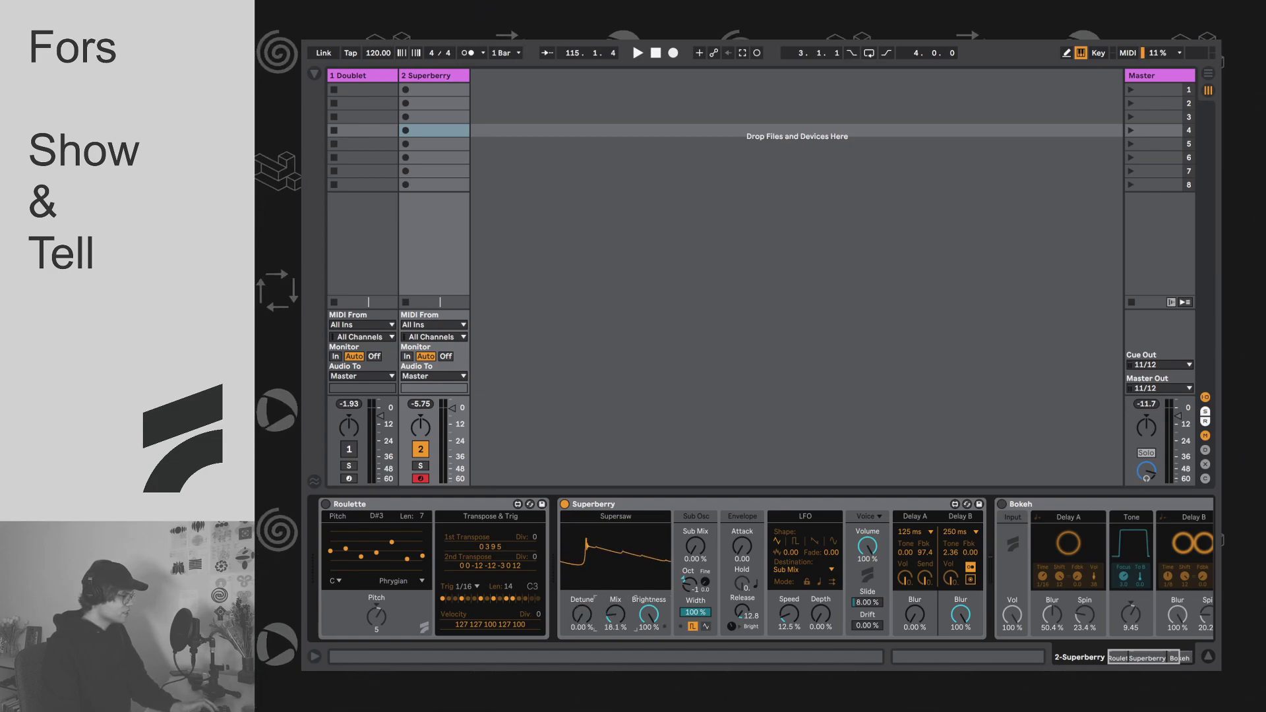
{"action": "mouse_move", "coordinate": [581, 615]}
{"action": "left_mouse_down"}
{"action": "mouse_move", "coordinate": [580, 594]}
{"action": "mouse_move", "coordinate": [615, 636]}
{"action": "mouse_move", "coordinate": [581, 636]}
{"action": "left_mouse_up"}
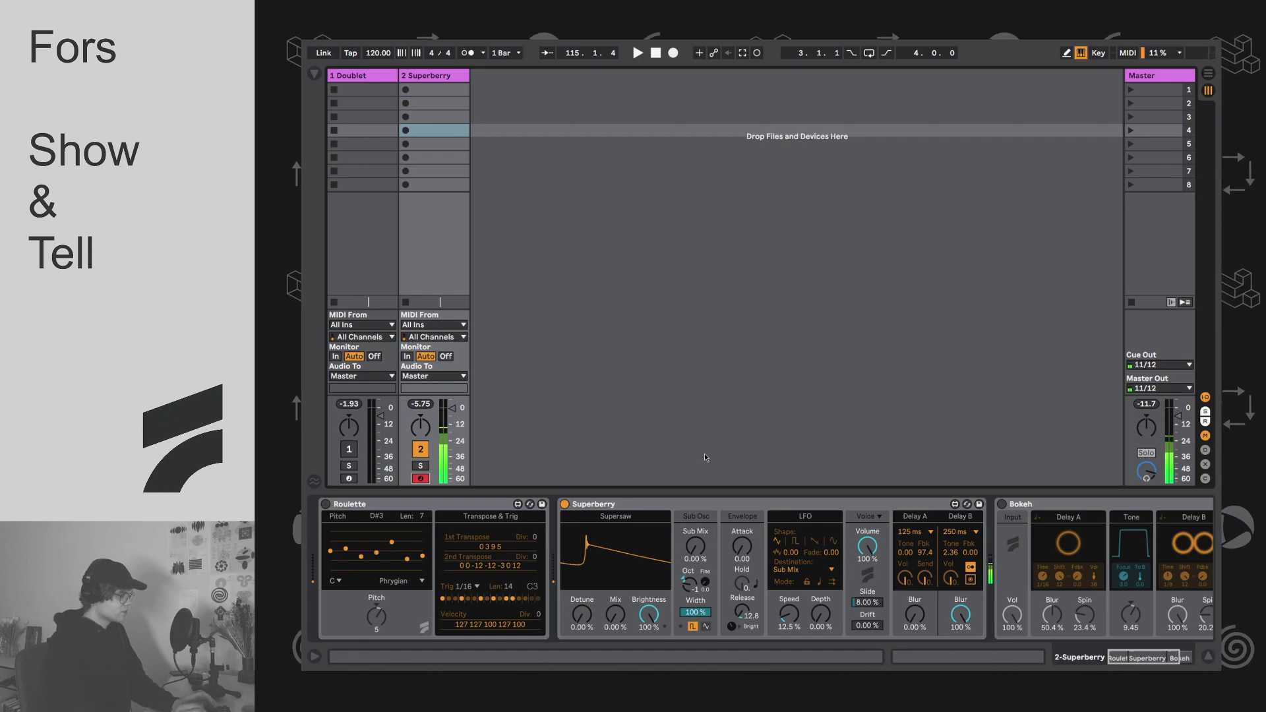
{"action": "double_click", "coordinate": [867, 603]}
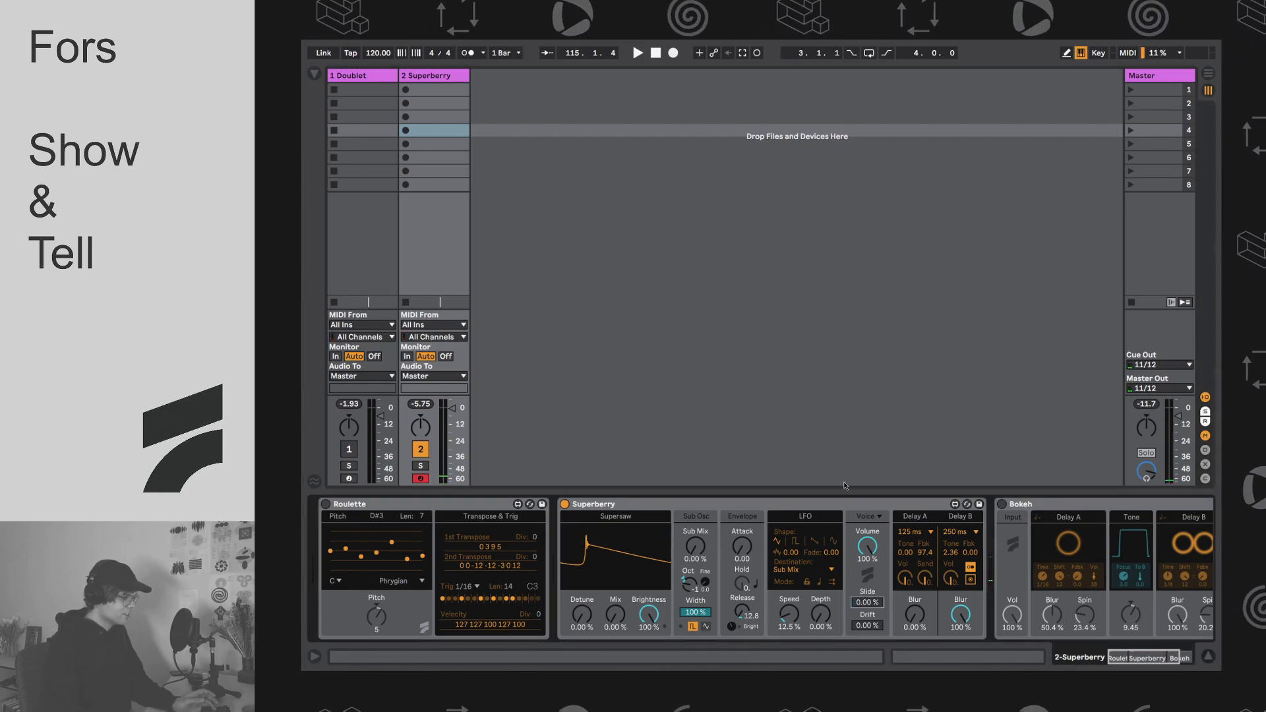
Step: Set the supersaw detune to 49.6 % and mix to 86.6 %, shifting the computer keyboard's octave to audition the sound
{"action": "key", "text": "z"}
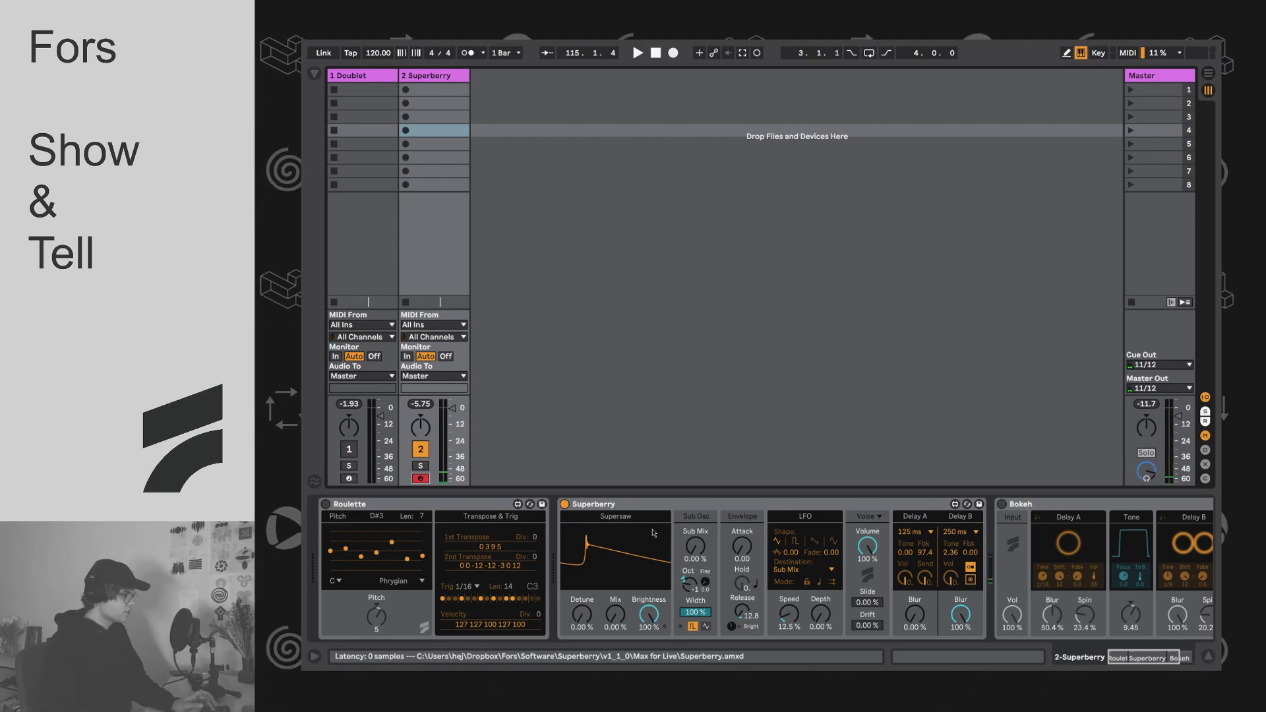
{"action": "left_click_drag", "start_coordinate": [609, 606], "coordinate": [609, 554]}
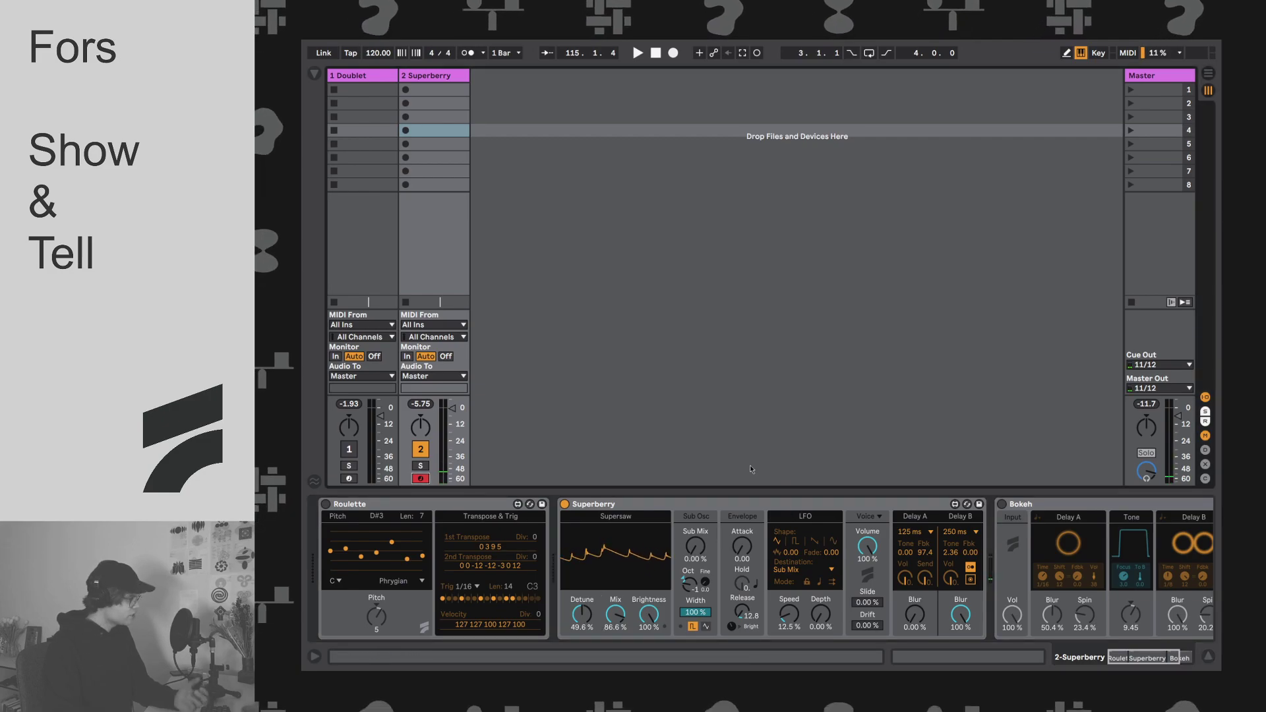
{"action": "key", "text": "z"}
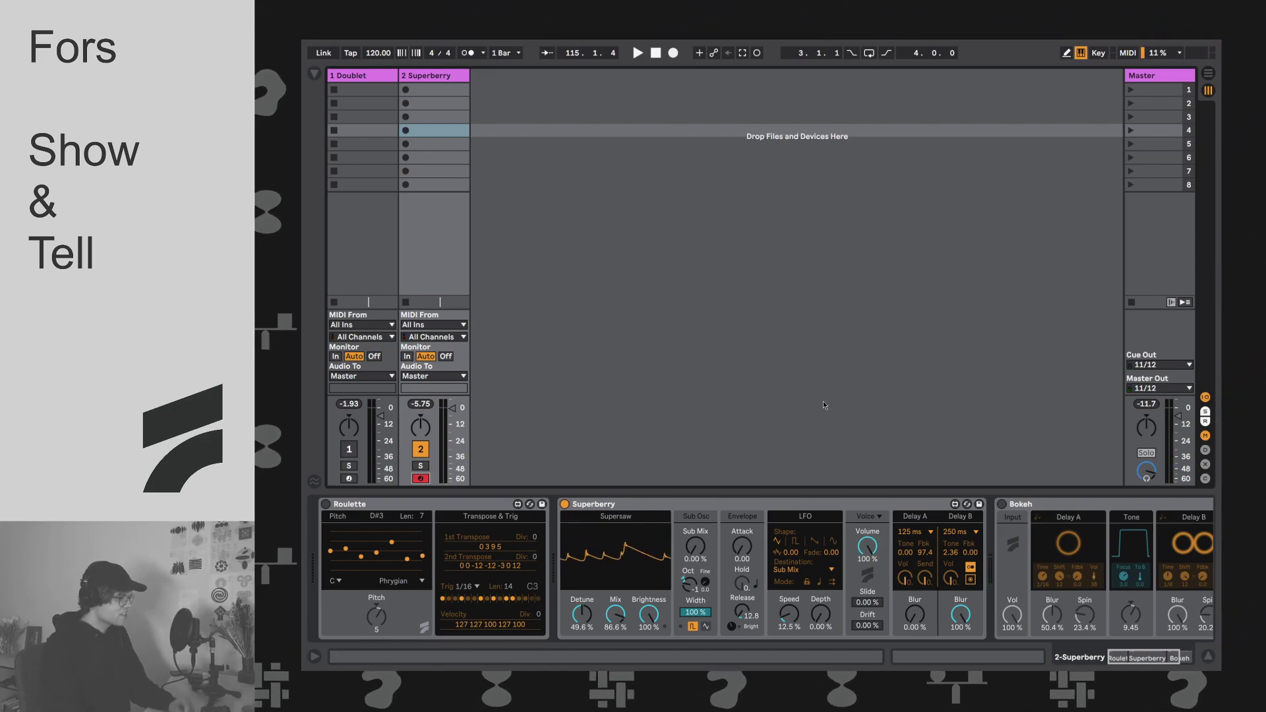
{"action": "key", "text": "x"}
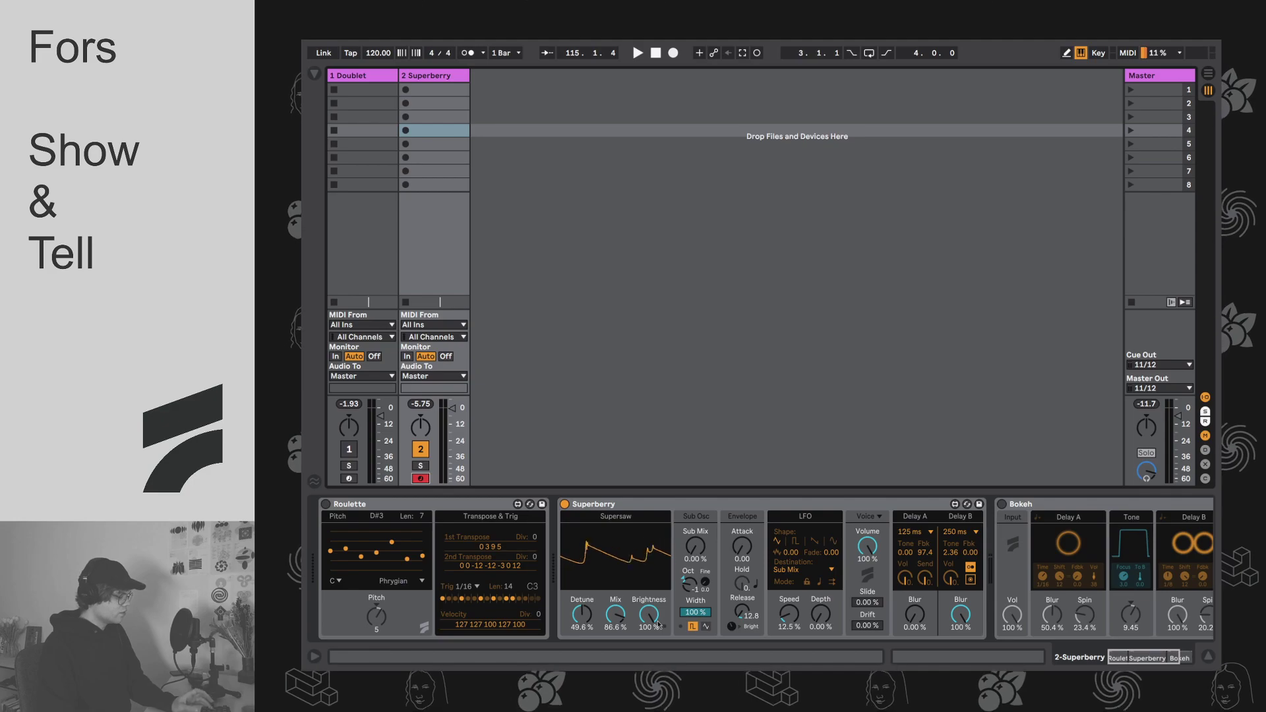
Step: Set the supersaw brightness to 0 %, raise the computer keyboard's octave and play a note
{"action": "left_click_drag", "start_coordinate": [657, 624], "coordinate": [656, 643]}
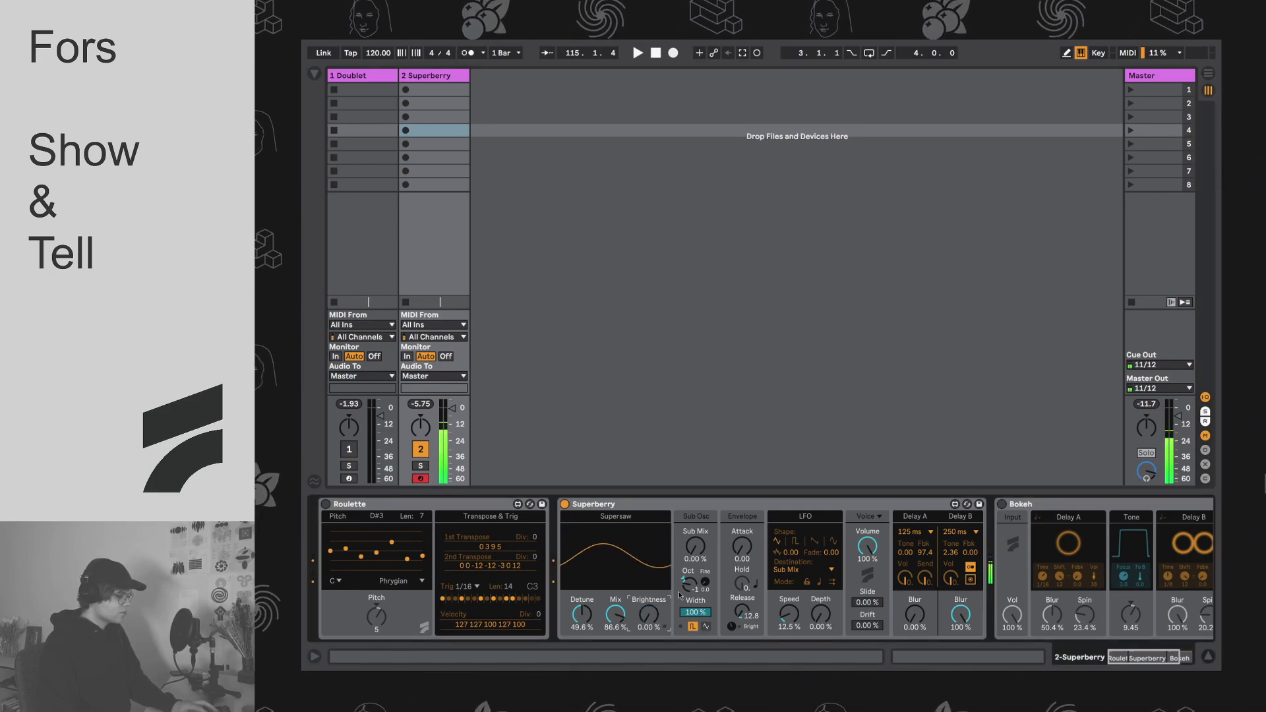
{"action": "key", "text": "x"}
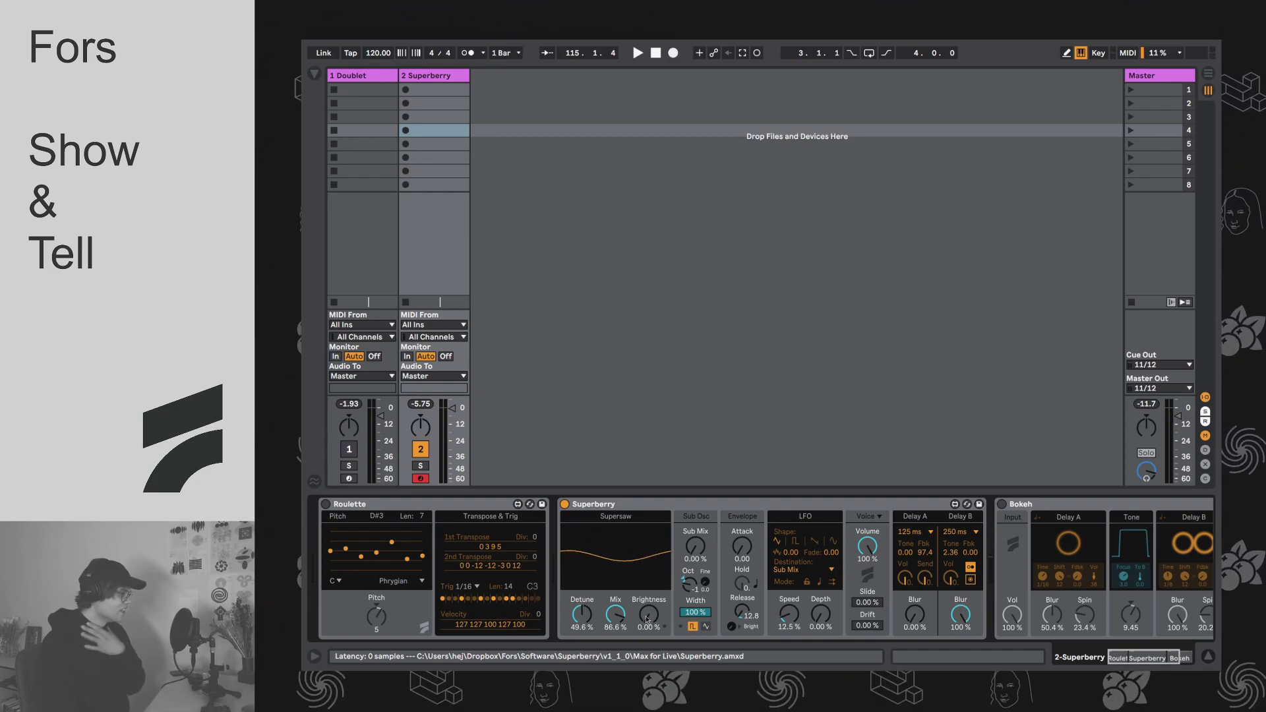
{"action": "key", "text": "a"}
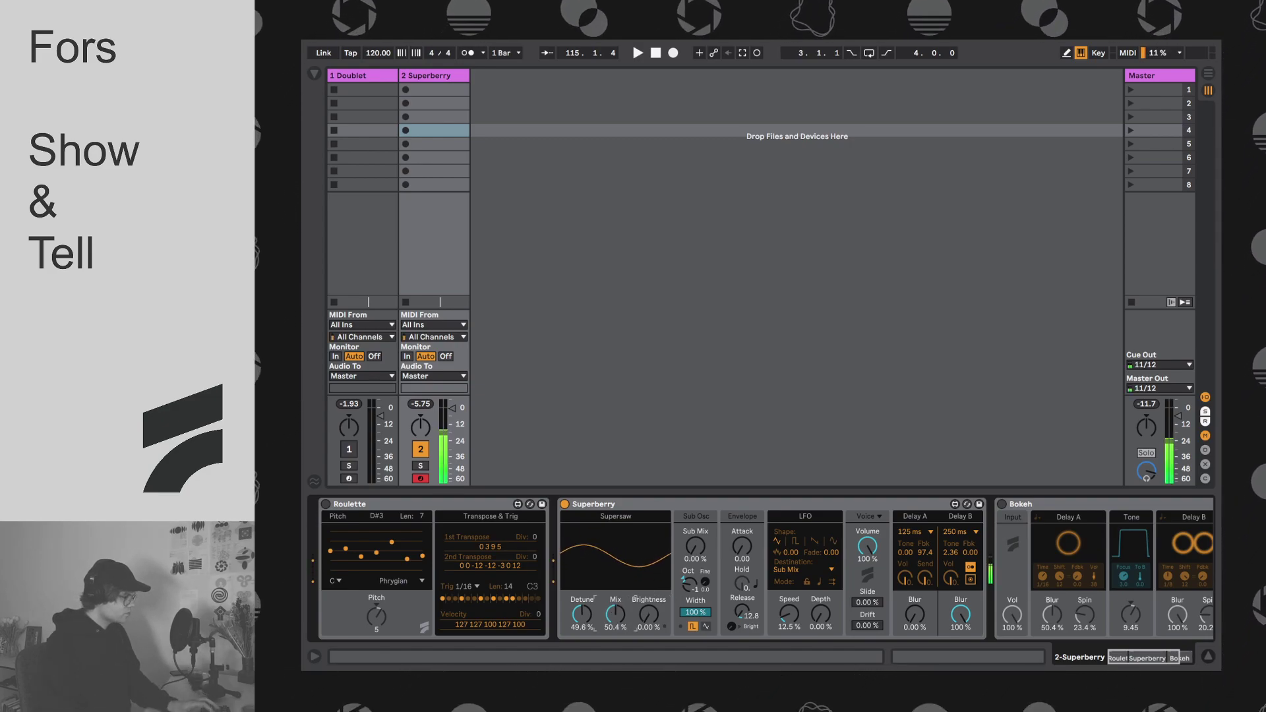
Step: Set the supersaw detune and mix to 100 %, lower the keyboard octave, and bring the brightness down to 0 %
{"action": "left_click_drag", "start_coordinate": [615, 615], "coordinate": [618, 617]}
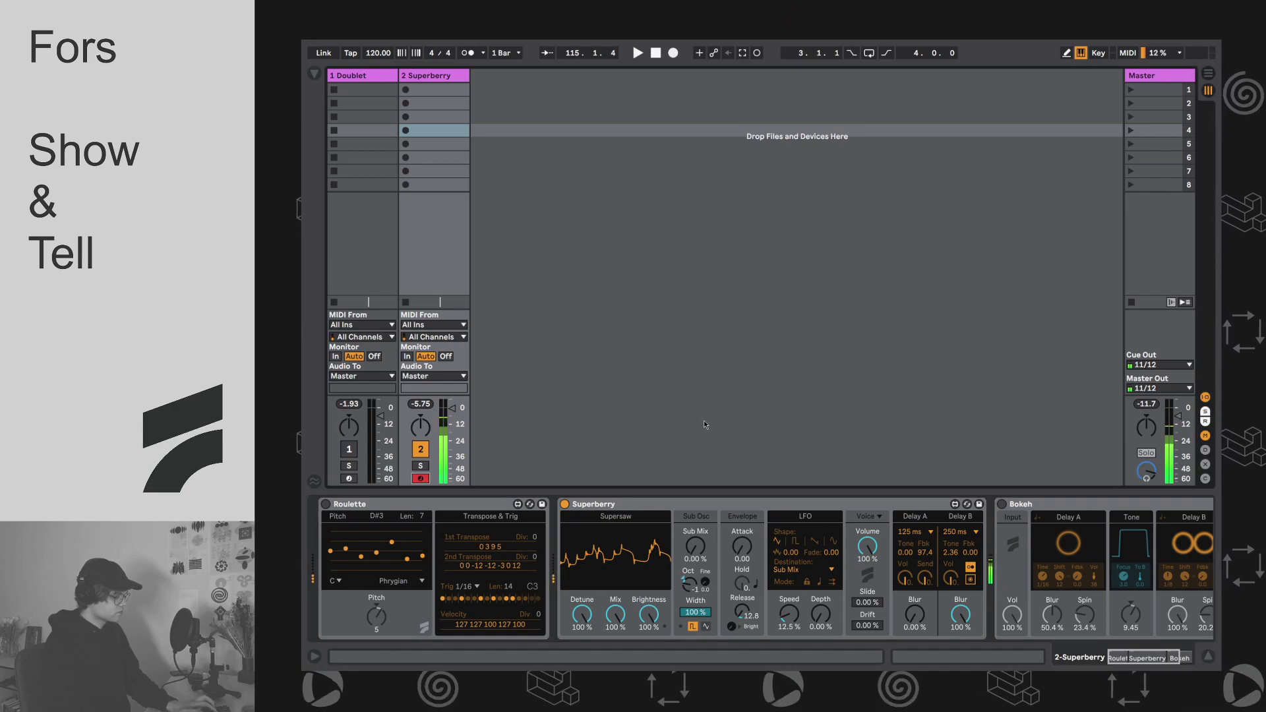
{"action": "key", "text": "z"}
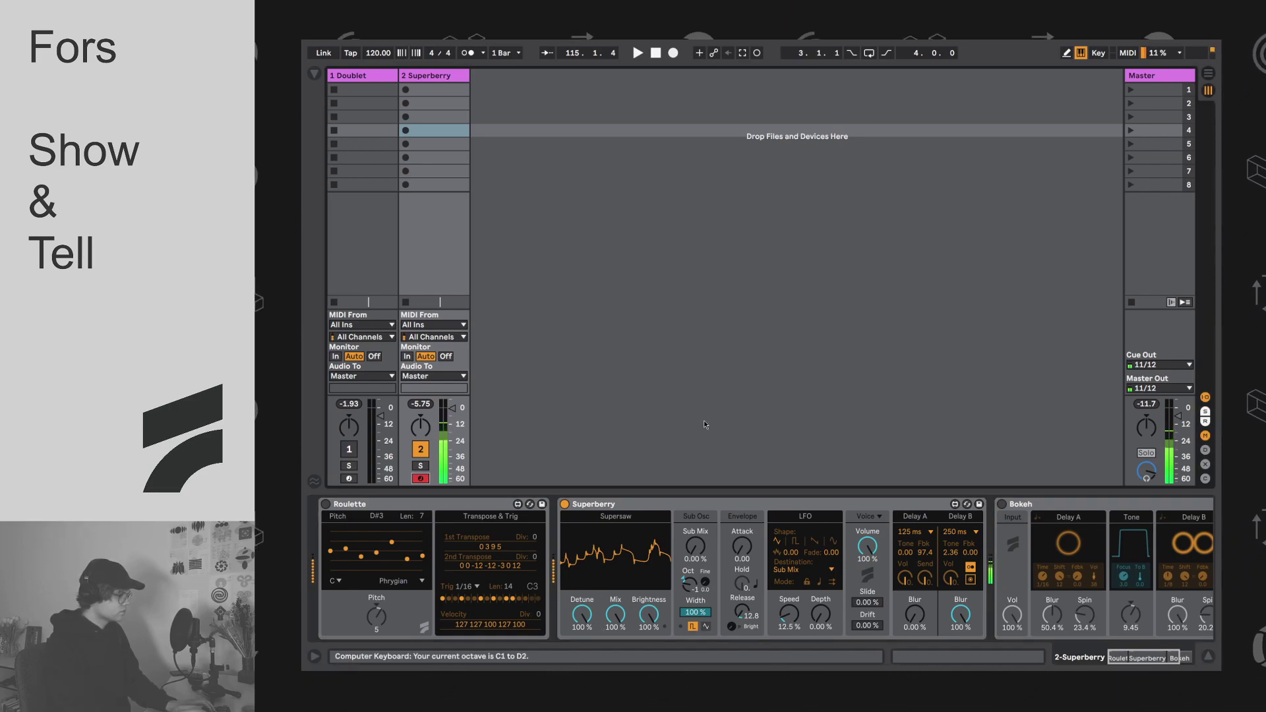
{"action": "left_click_drag", "start_coordinate": [648, 610], "coordinate": [654, 597]}
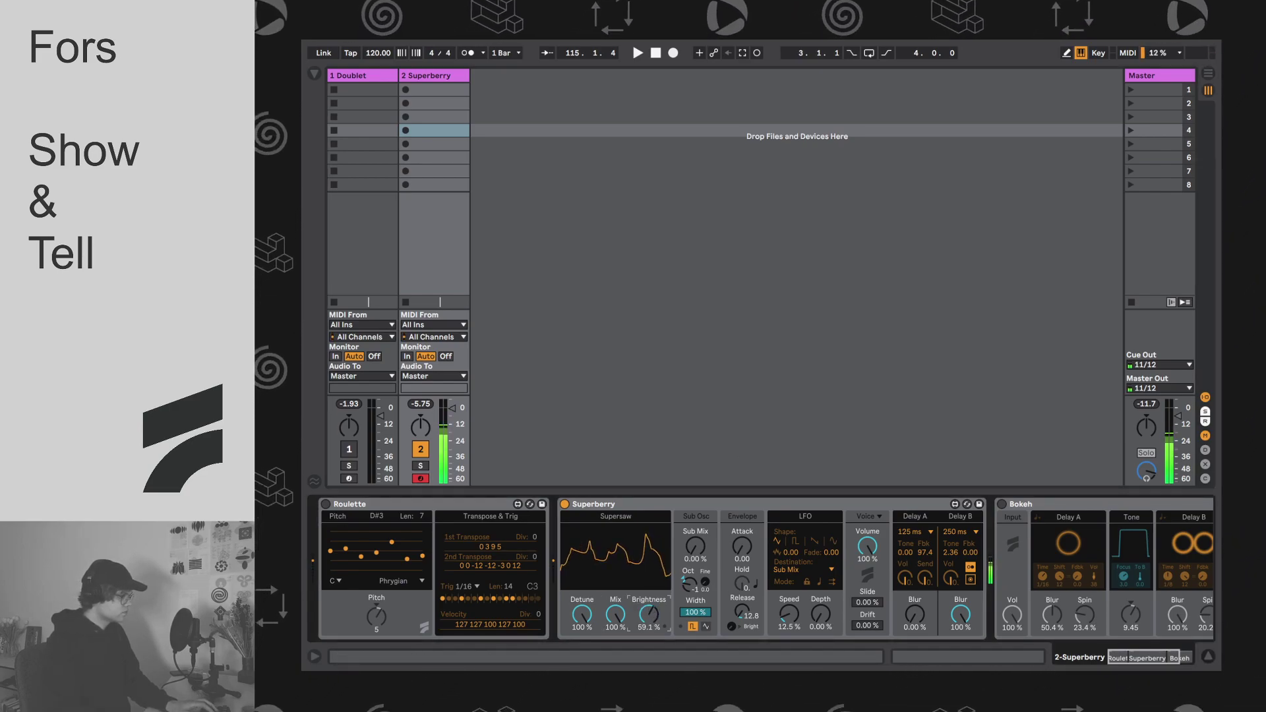
{"action": "left_click", "coordinate": [679, 423]}
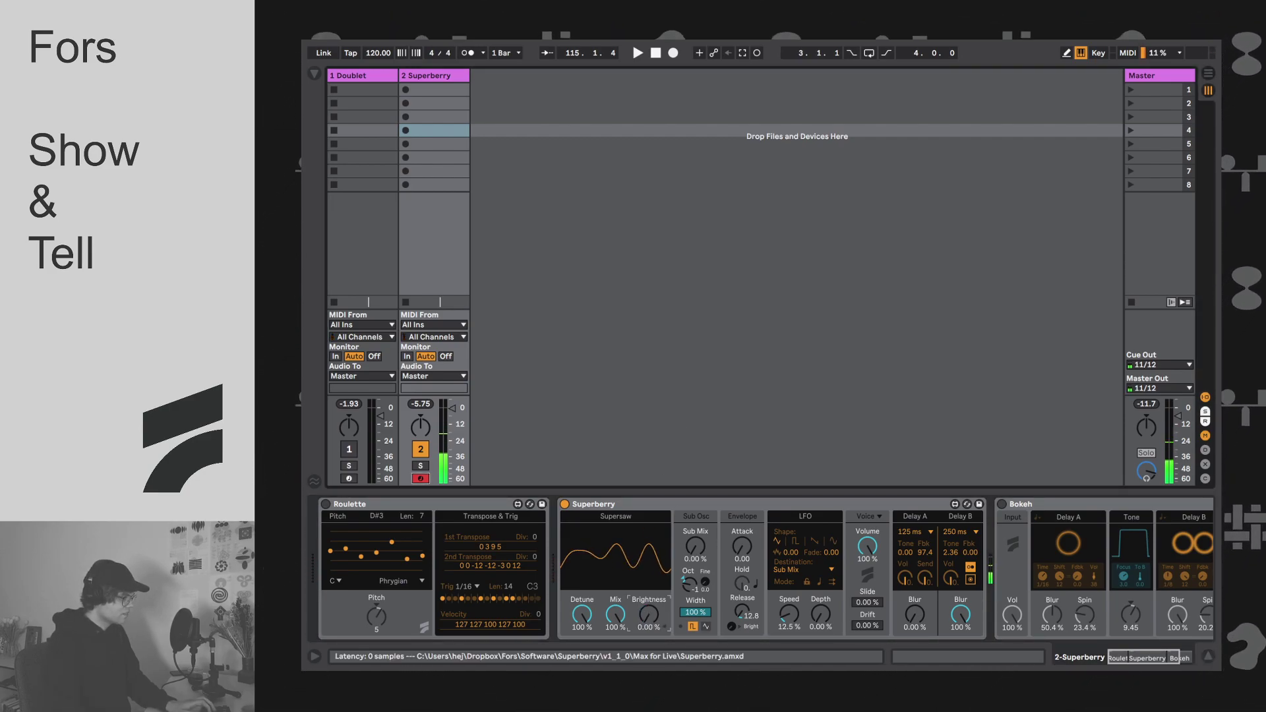
Step: Undo the last brightness change and audition notes in different octaves with mix at 25.2 % and release at 71.9
{"action": "key", "text": "ctrl+z"}
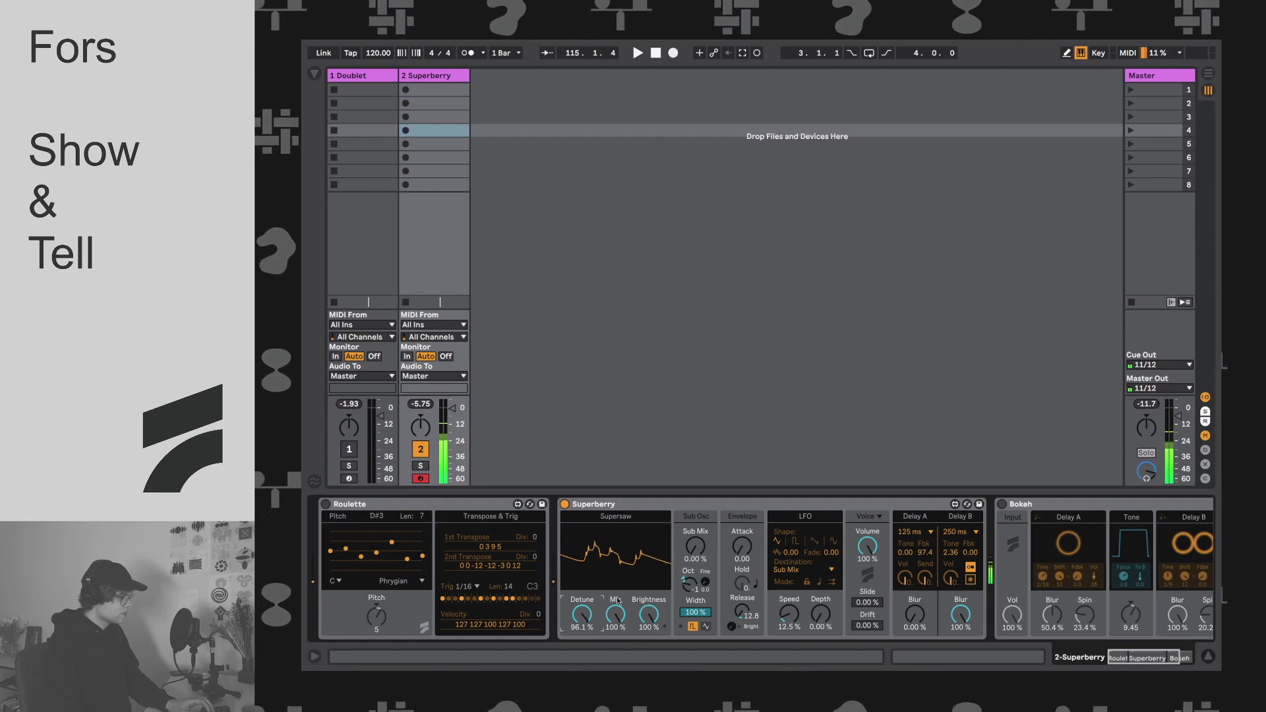
{"action": "key", "text": "z"}
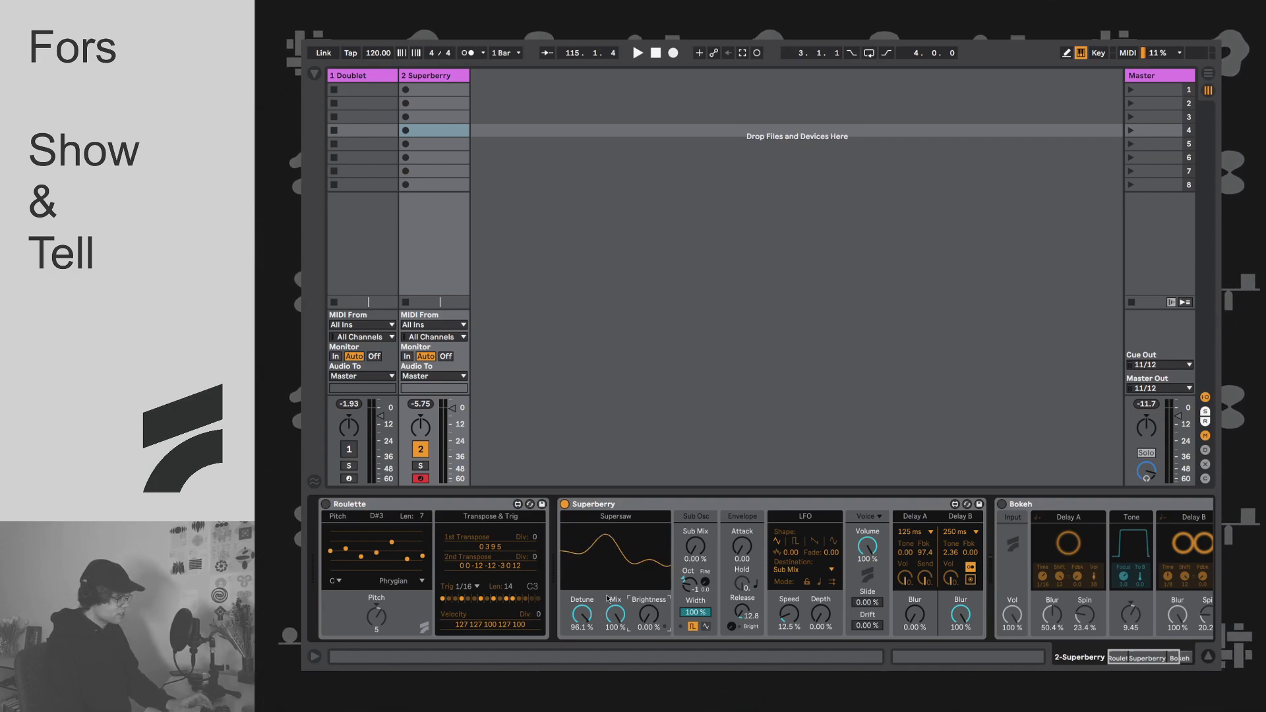
{"action": "key", "text": "a"}
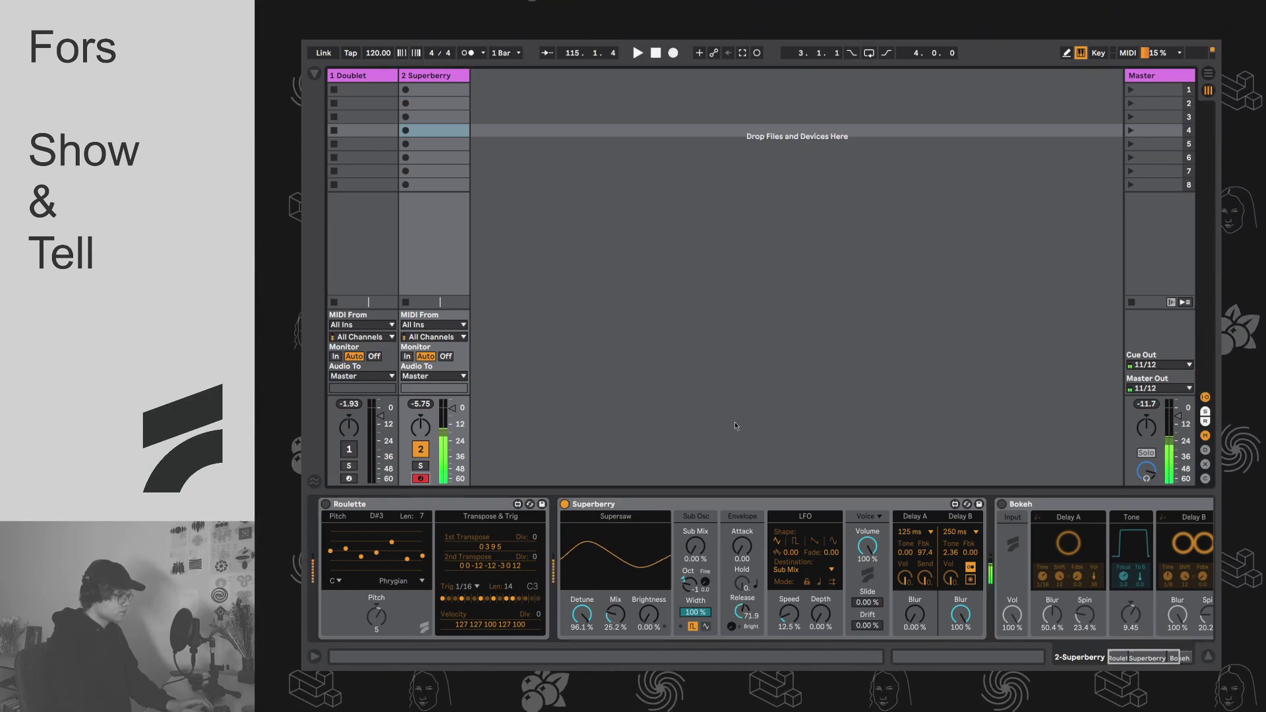
{"action": "key", "text": "x"}
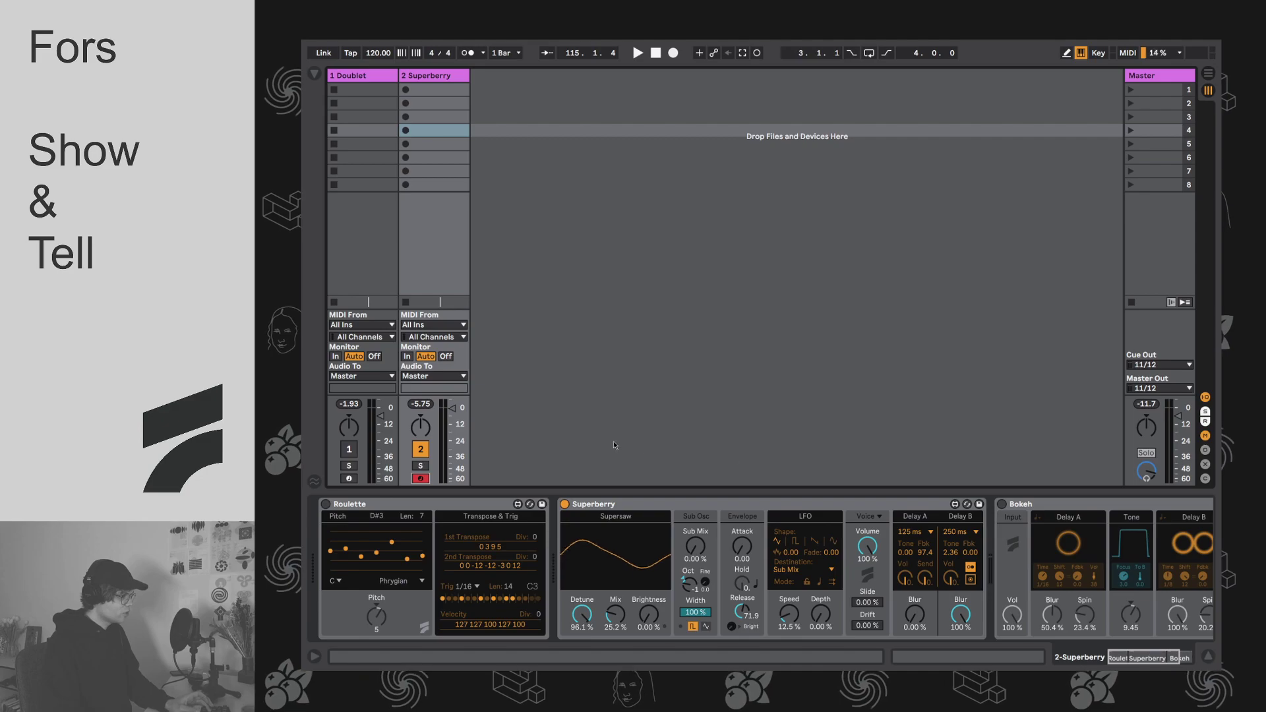
{"action": "key", "text": "z"}
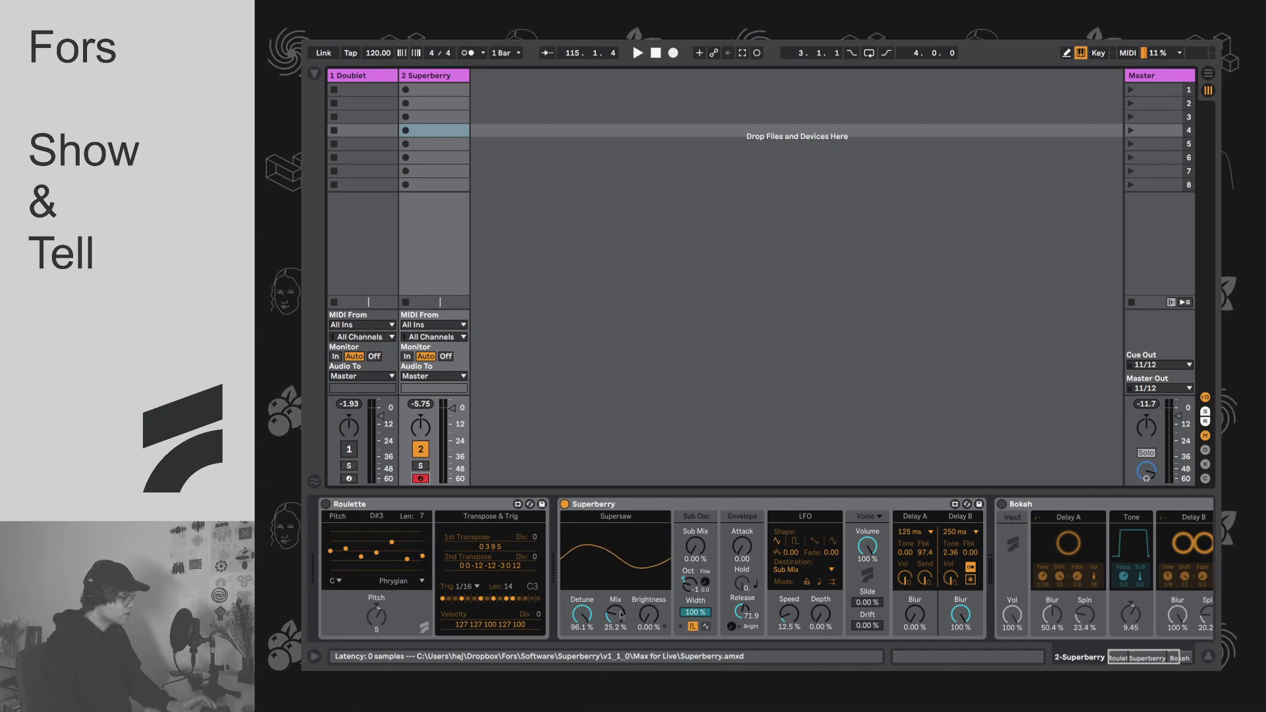
Step: Set Superberry's detune to 43.3 %, brightness to 100 %, supersaw mix to 0 % and sub mix to 100 %
{"action": "left_click_drag", "start_coordinate": [582, 615], "coordinate": [615, 580]}
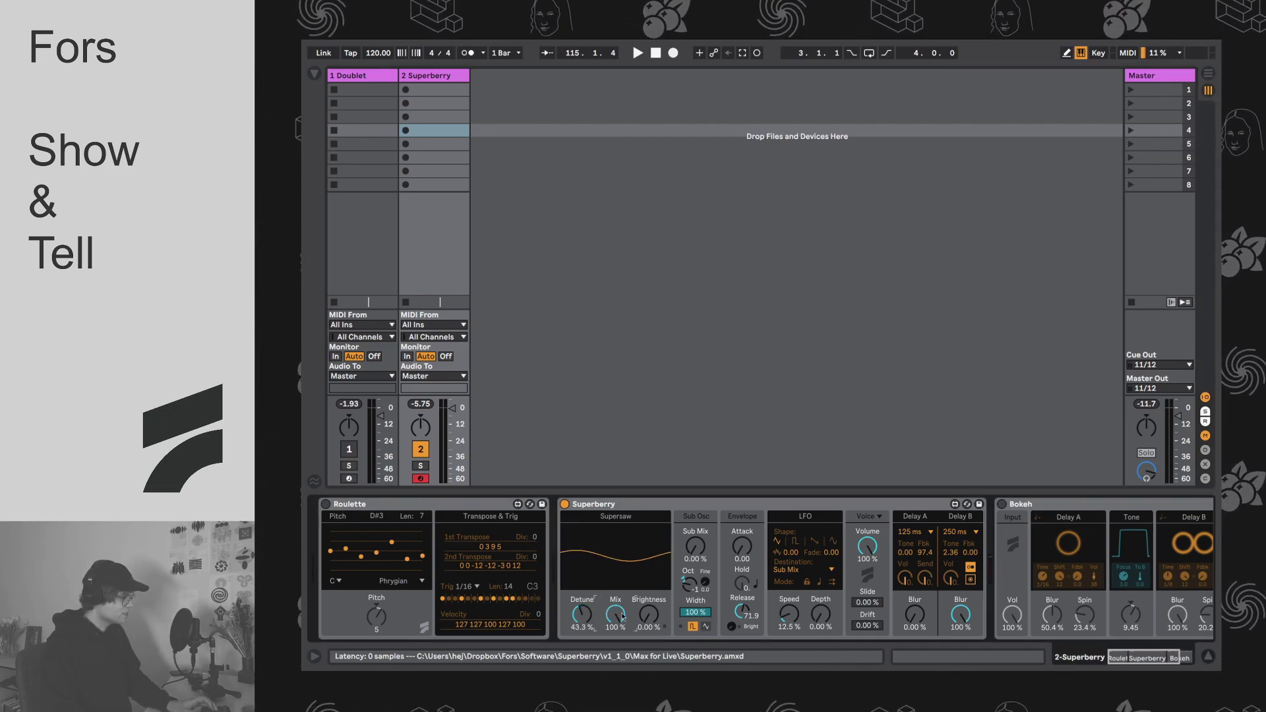
{"action": "left_click_drag", "start_coordinate": [653, 625], "coordinate": [652, 591]}
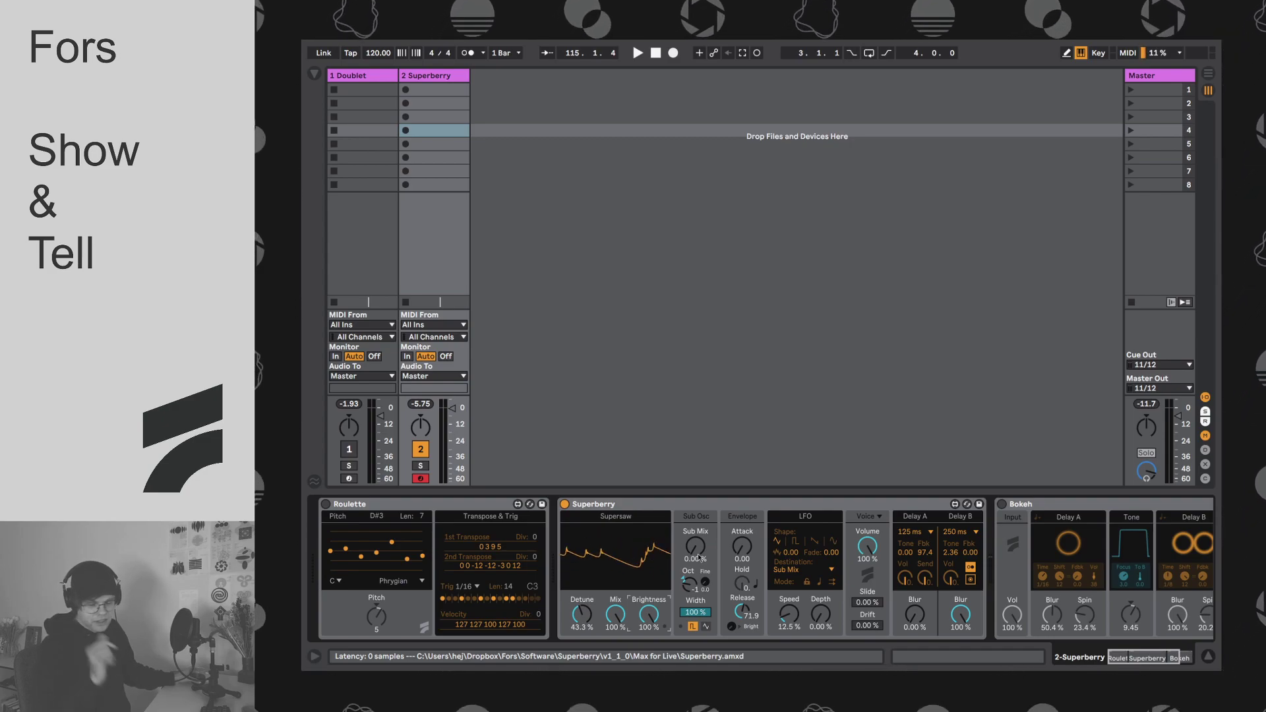
{"action": "left_click_drag", "start_coordinate": [638, 631], "coordinate": [639, 679]}
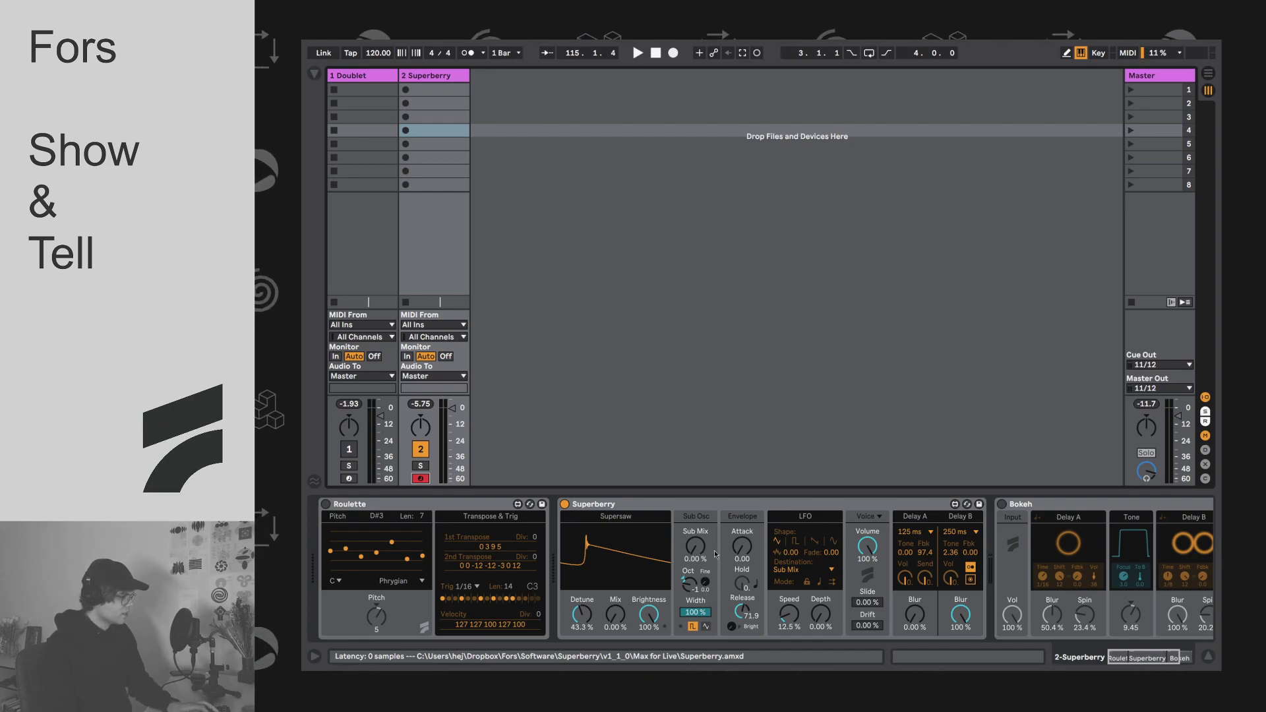
{"action": "left_click_drag", "start_coordinate": [696, 548], "coordinate": [696, 462]}
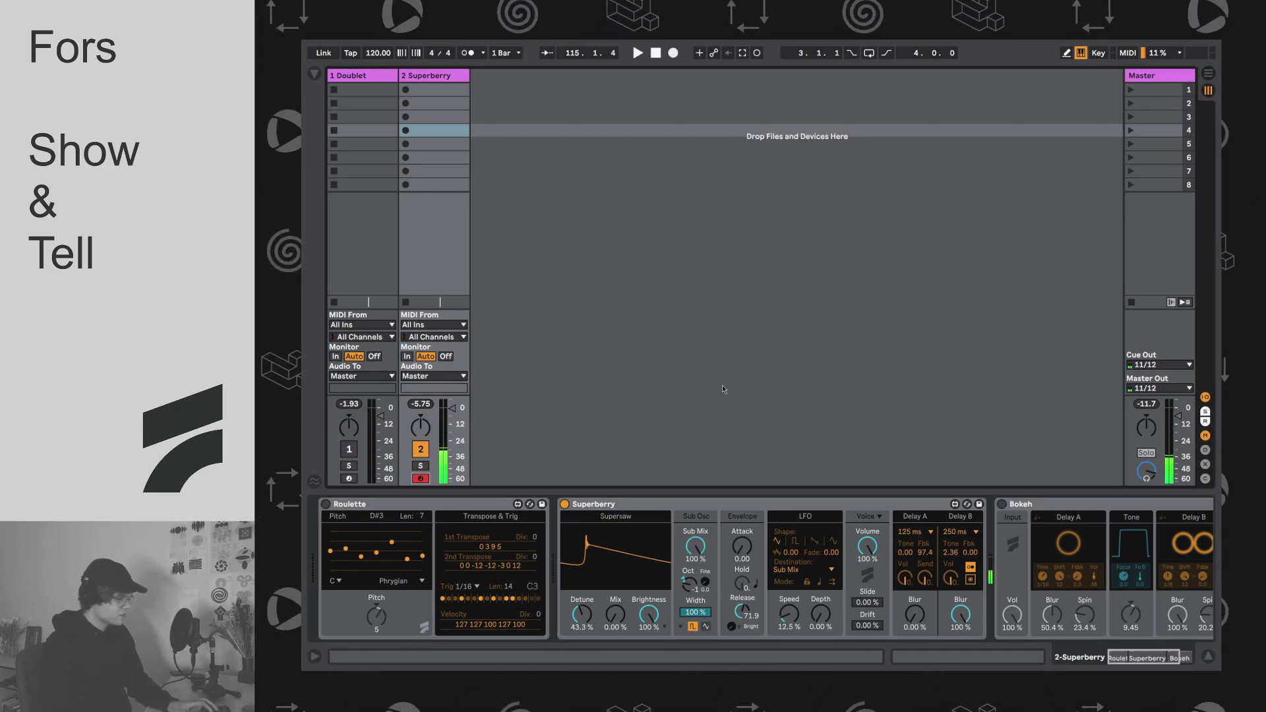
Step: Set Superberry's release to 56.1 and play notes in lower computer-keyboard octaves
{"action": "left_click_drag", "start_coordinate": [742, 612], "coordinate": [742, 626]}
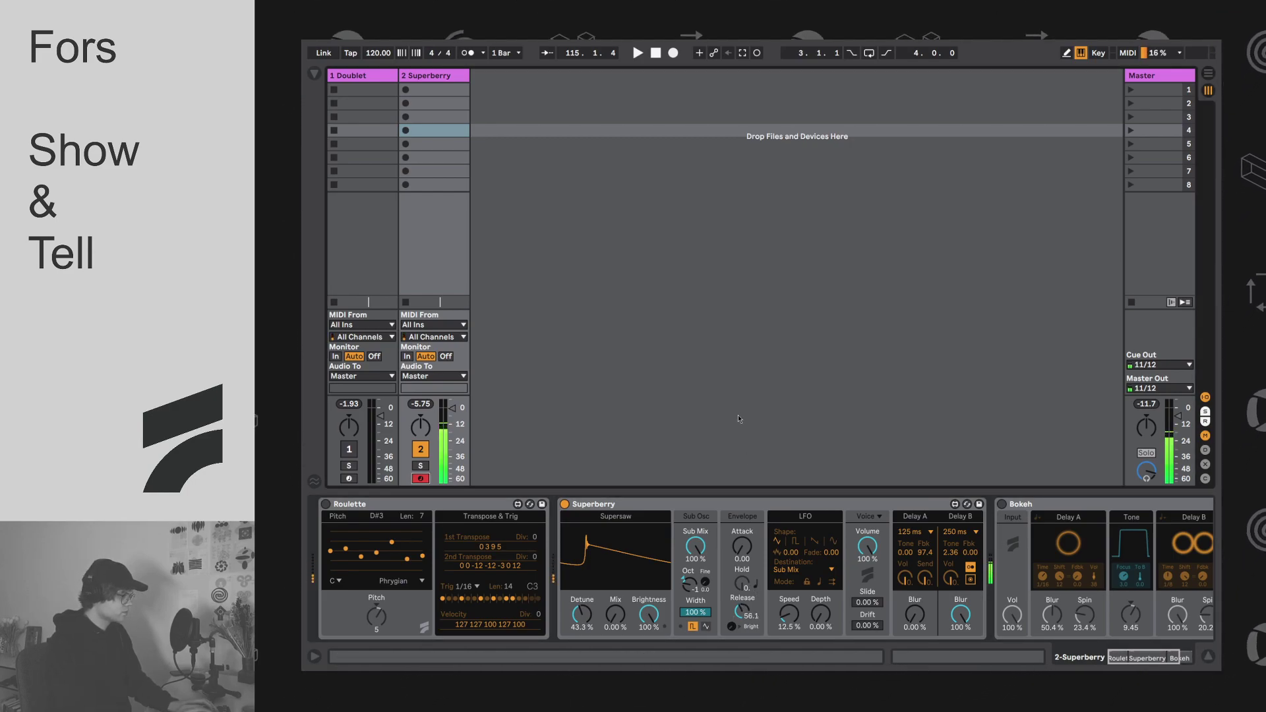
{"action": "key", "text": "z"}
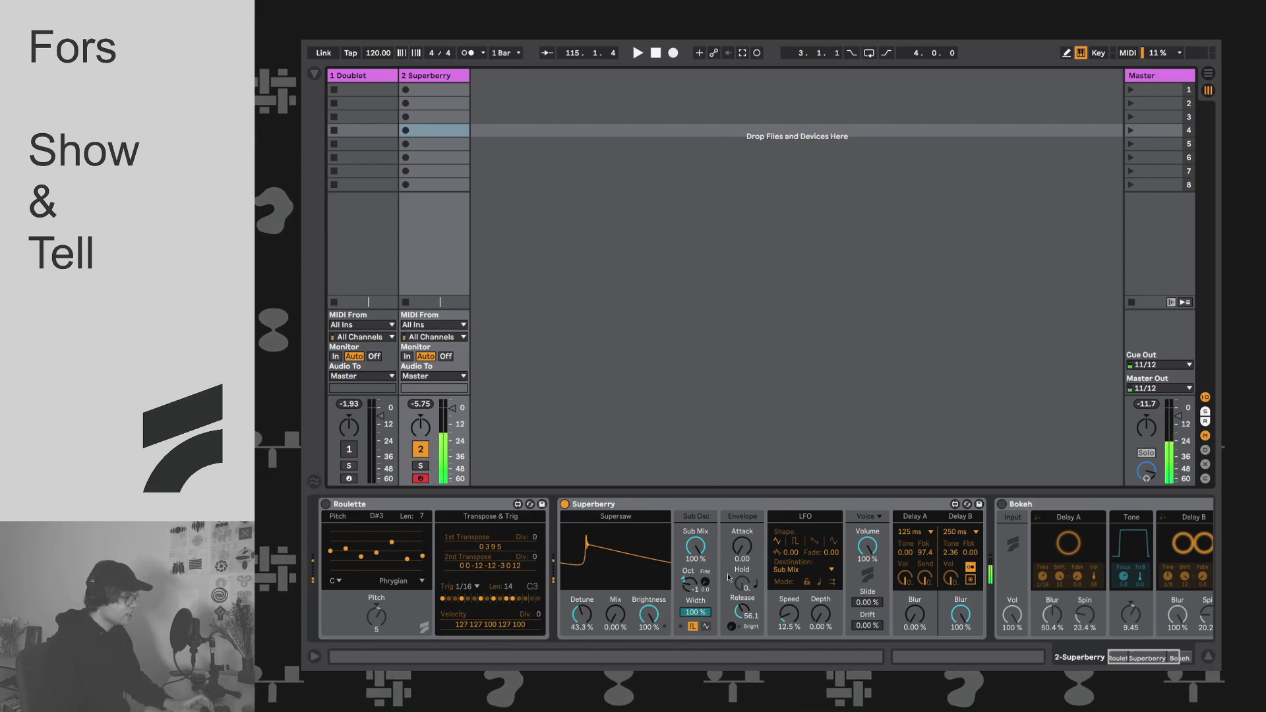
{"action": "key", "text": "z"}
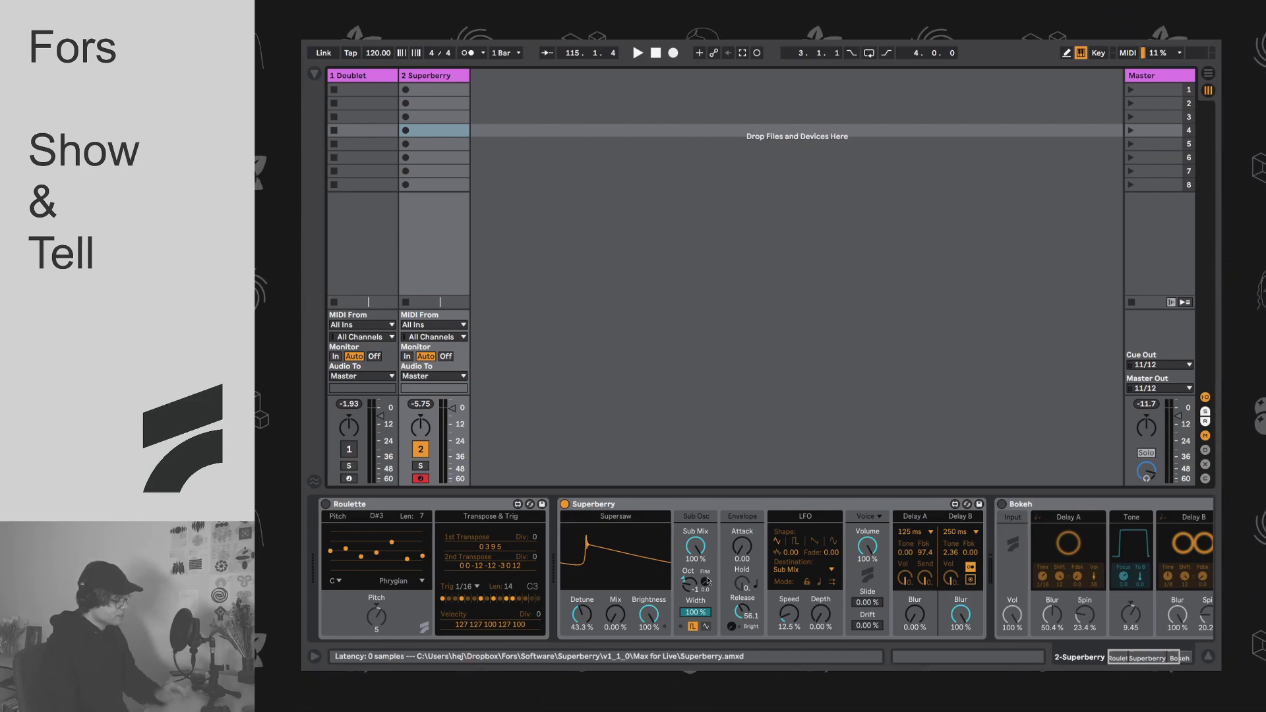
Step: Compare the sub oscillator's two waveforms, keep the non-square one, and sweep its width back to 100 %
{"action": "left_click", "coordinate": [706, 627]}
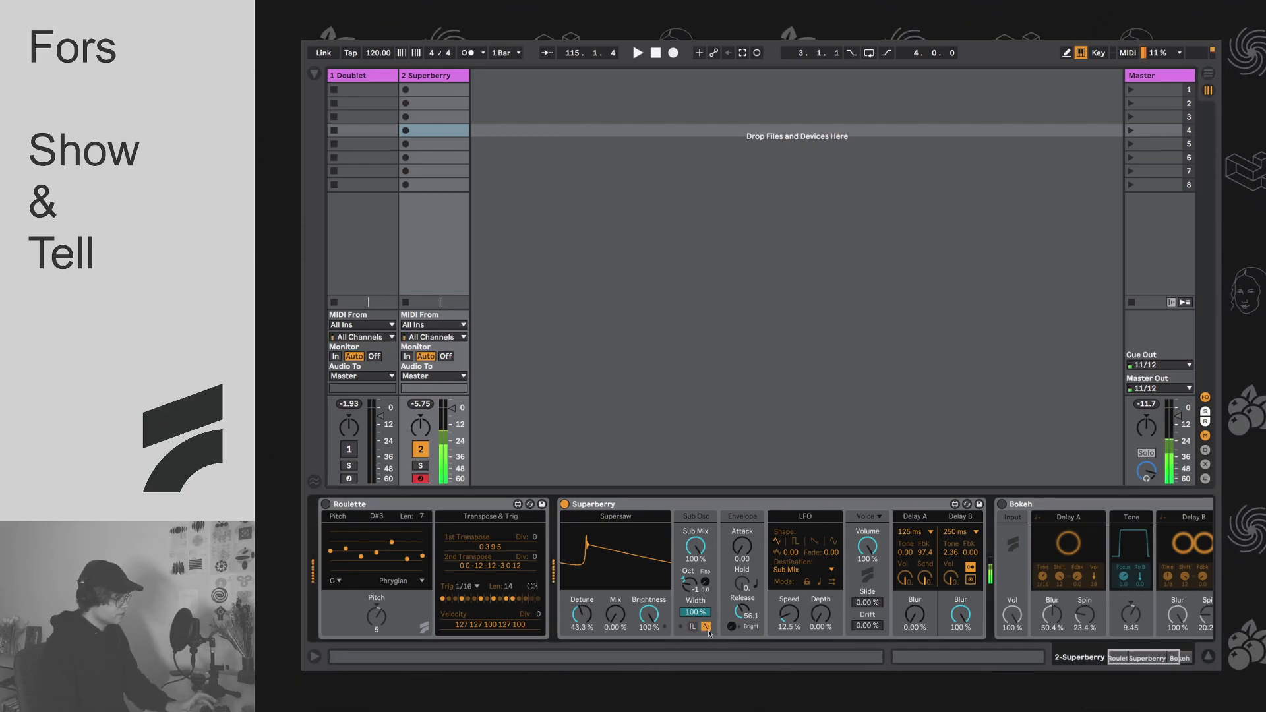
{"action": "left_click", "coordinate": [692, 627]}
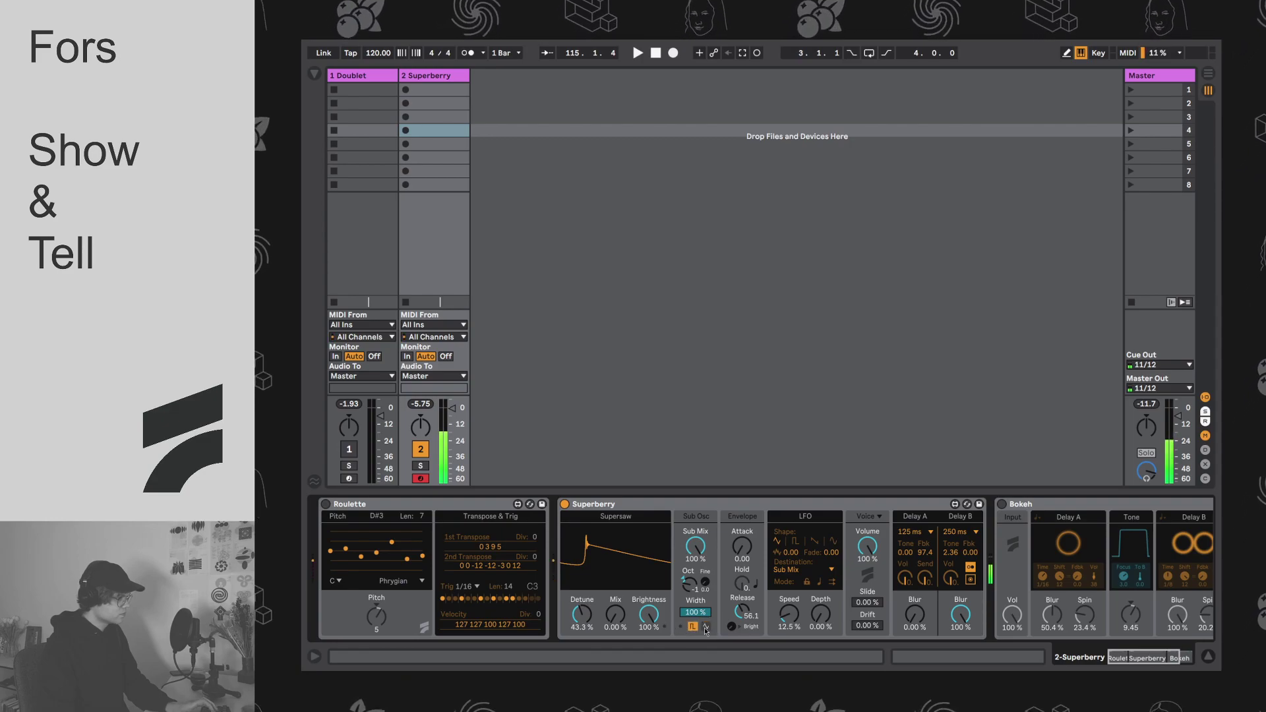
{"action": "left_click", "coordinate": [706, 627]}
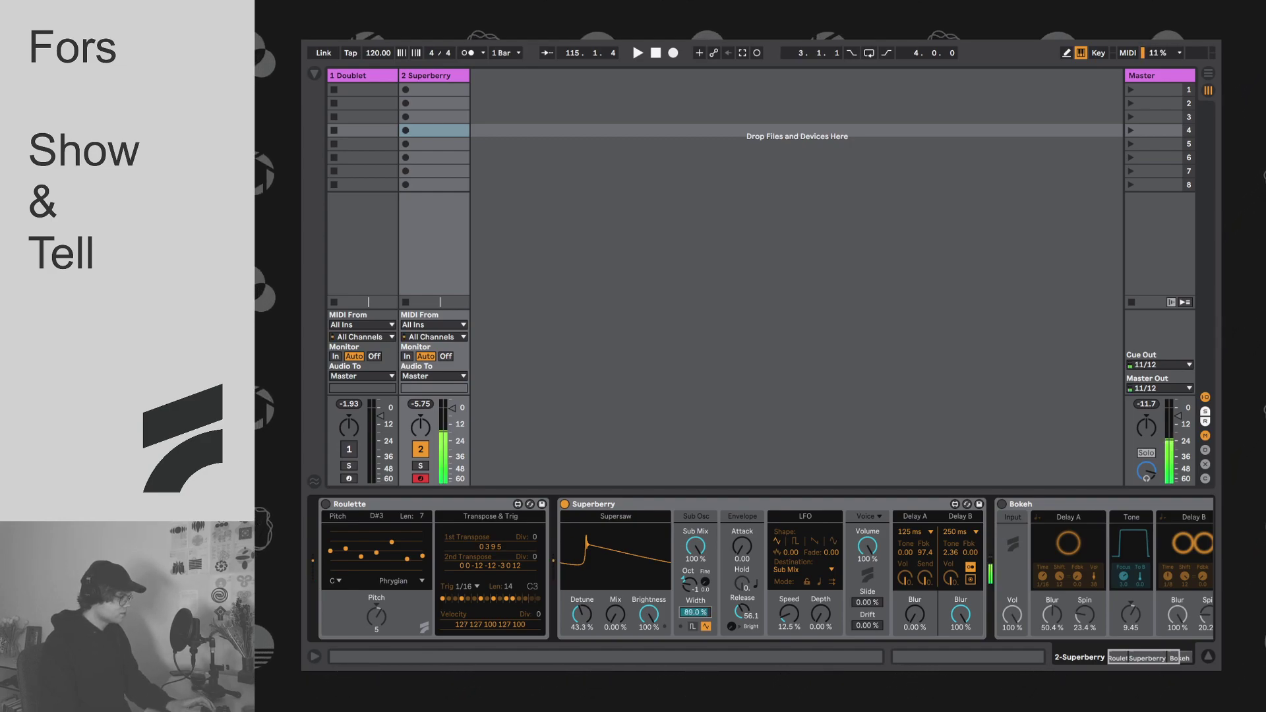
{"action": "left_click_drag", "start_coordinate": [695, 612], "coordinate": [695, 558]}
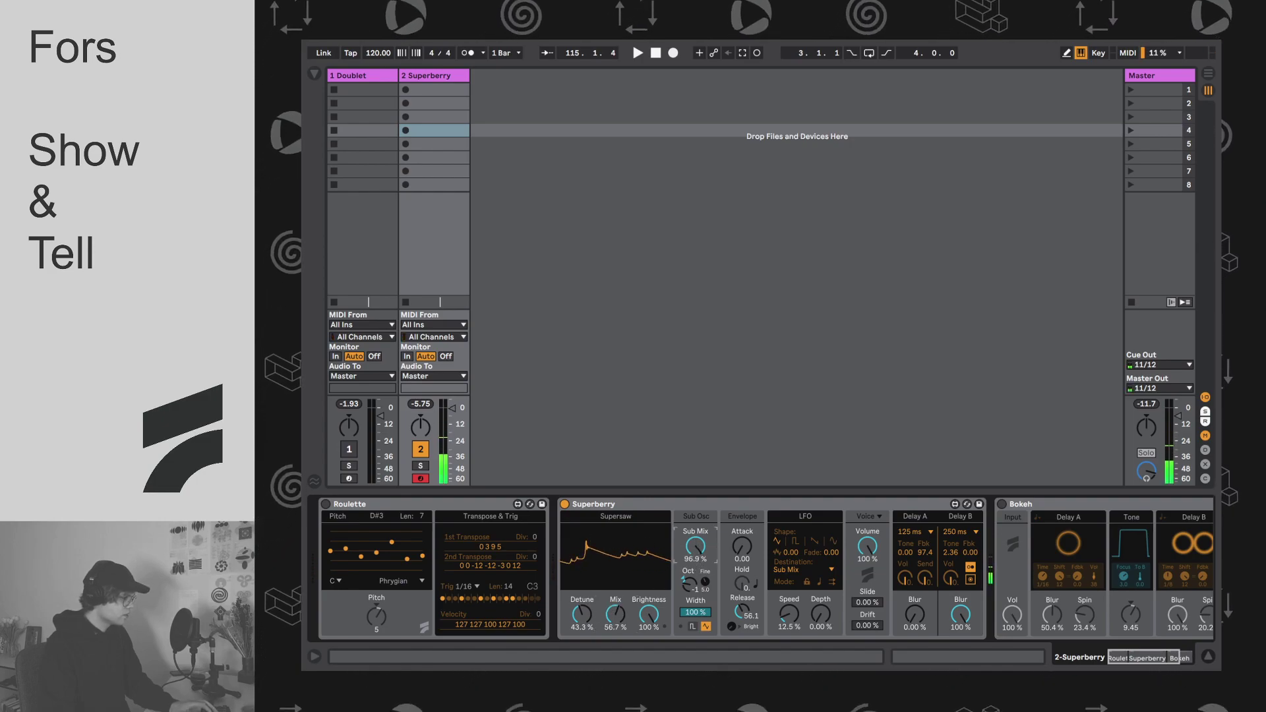
Step: Rebalance the two oscillators with detune at 29.1 %, supersaw mix at 24.4 %, brightness at 83.5 % and sub mix at 82.7 %
{"action": "left_click_drag", "start_coordinate": [696, 546], "coordinate": [703, 559]}
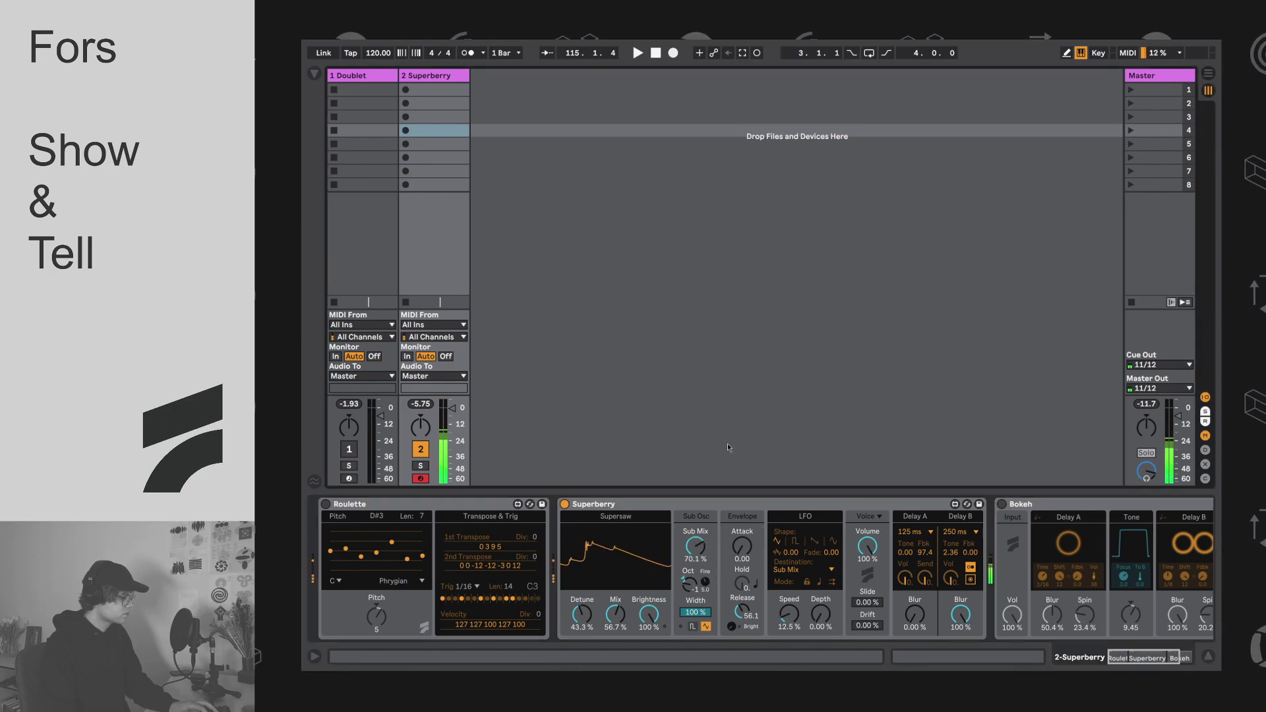
{"action": "left_click_drag", "start_coordinate": [582, 615], "coordinate": [651, 642]}
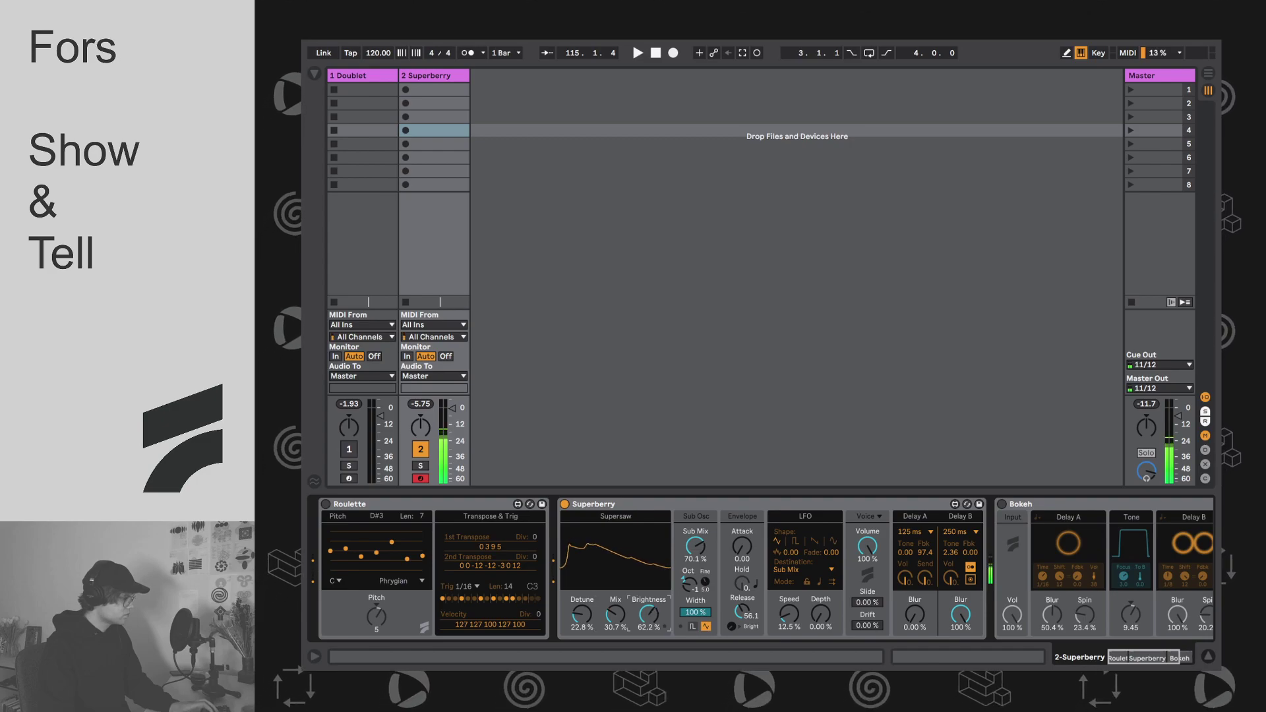
{"action": "left_click_drag", "start_coordinate": [696, 547], "coordinate": [696, 577]}
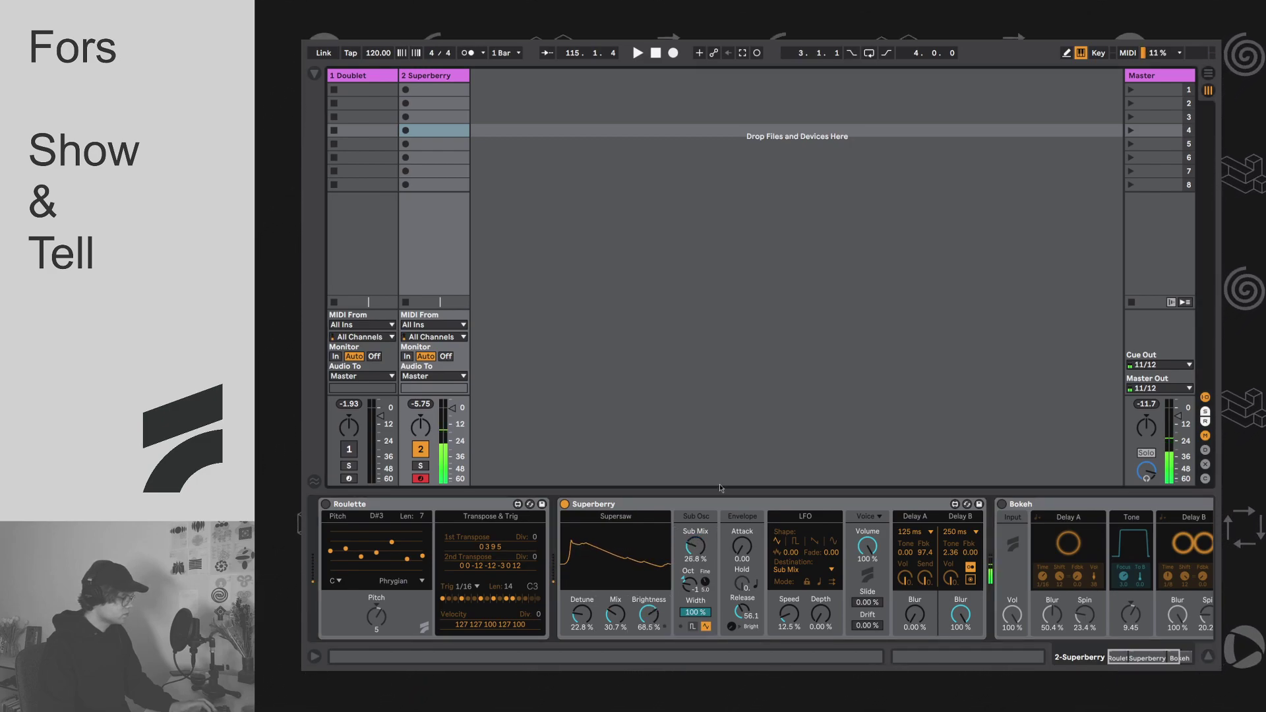
{"action": "left_click_drag", "start_coordinate": [695, 547], "coordinate": [695, 510]}
{"action": "left_click_drag", "start_coordinate": [615, 615], "coordinate": [615, 636]}
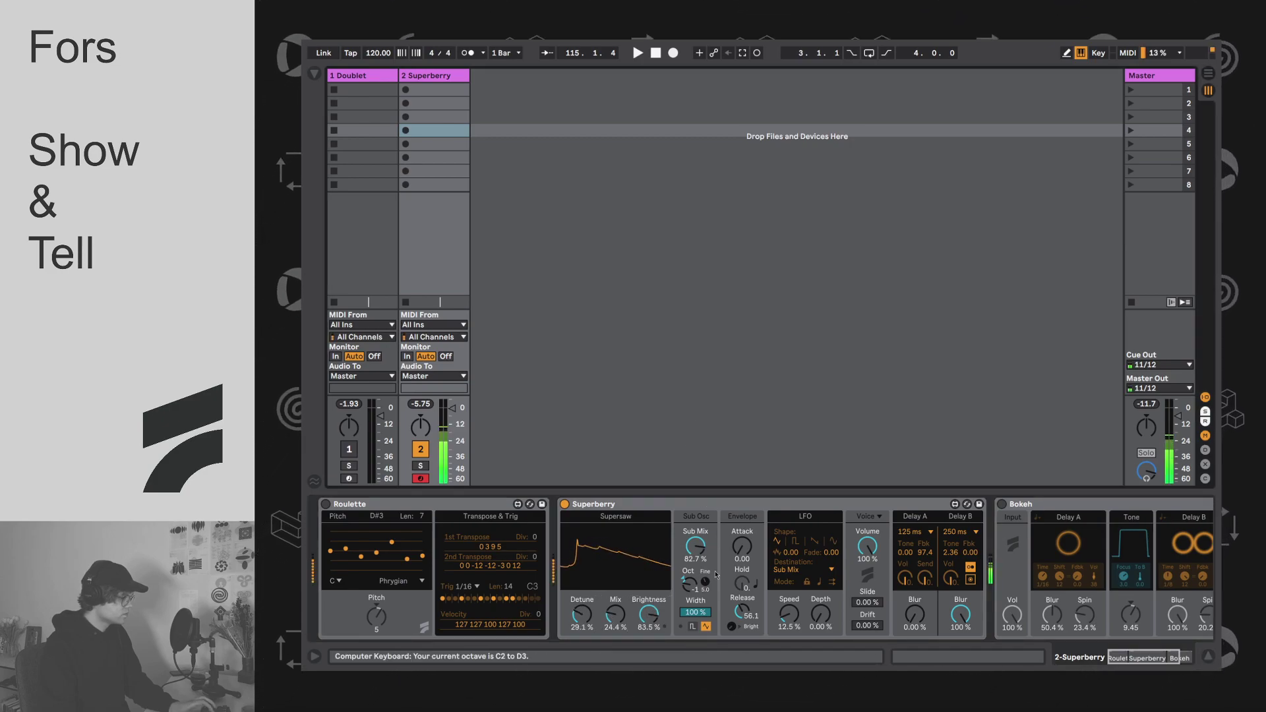
Step: Audition sub fine tuning at 7.0 and 0, and reduce the supersaw detune to 16.5 % and mix to 11.8 %
{"action": "mouse_move", "coordinate": [705, 583]}
{"action": "left_mouse_down"}
{"action": "mouse_move", "coordinate": [704, 600]}
{"action": "mouse_move", "coordinate": [705, 580]}
{"action": "left_mouse_up"}
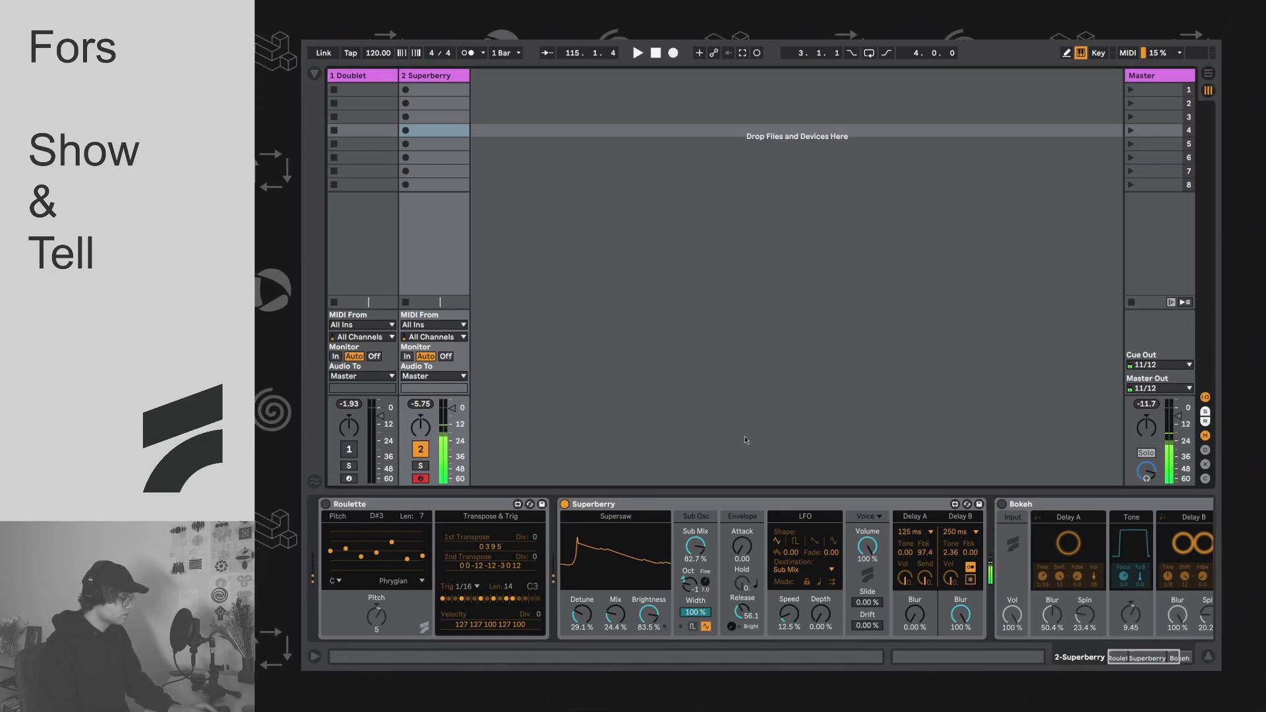
{"action": "left_click_drag", "start_coordinate": [714, 580], "coordinate": [714, 607]}
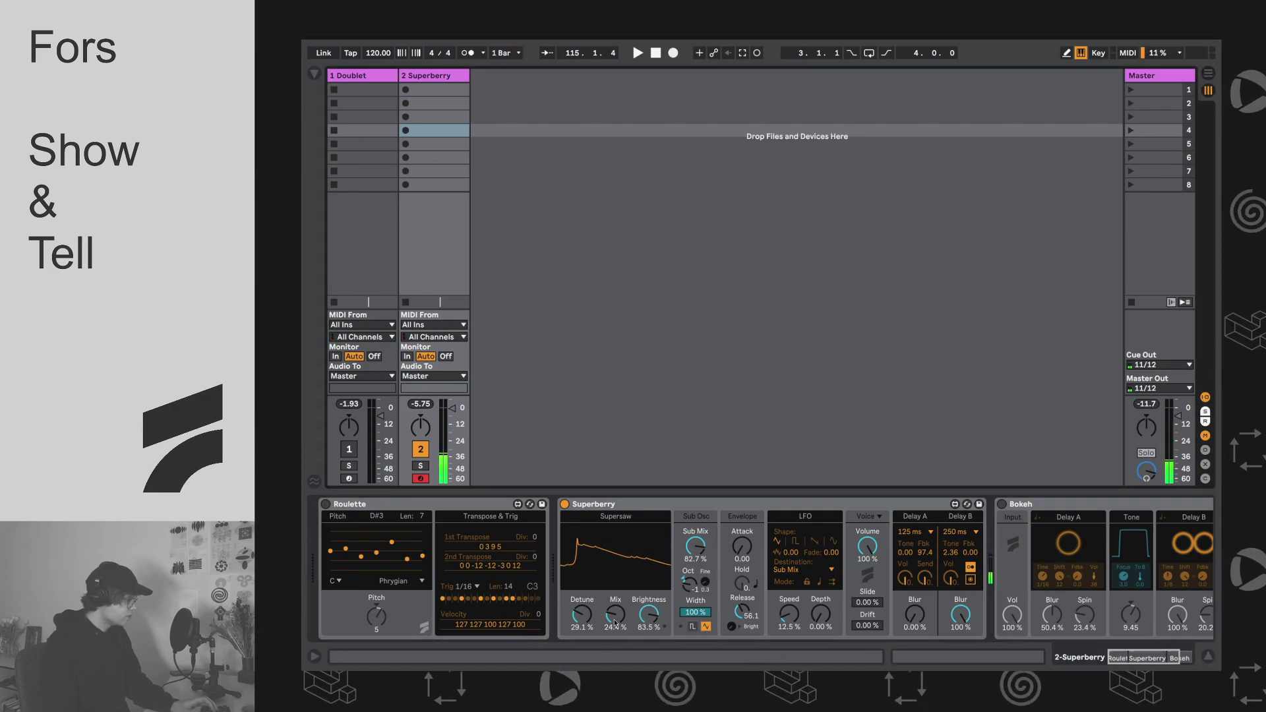
{"action": "left_click_drag", "start_coordinate": [593, 616], "coordinate": [594, 626]}
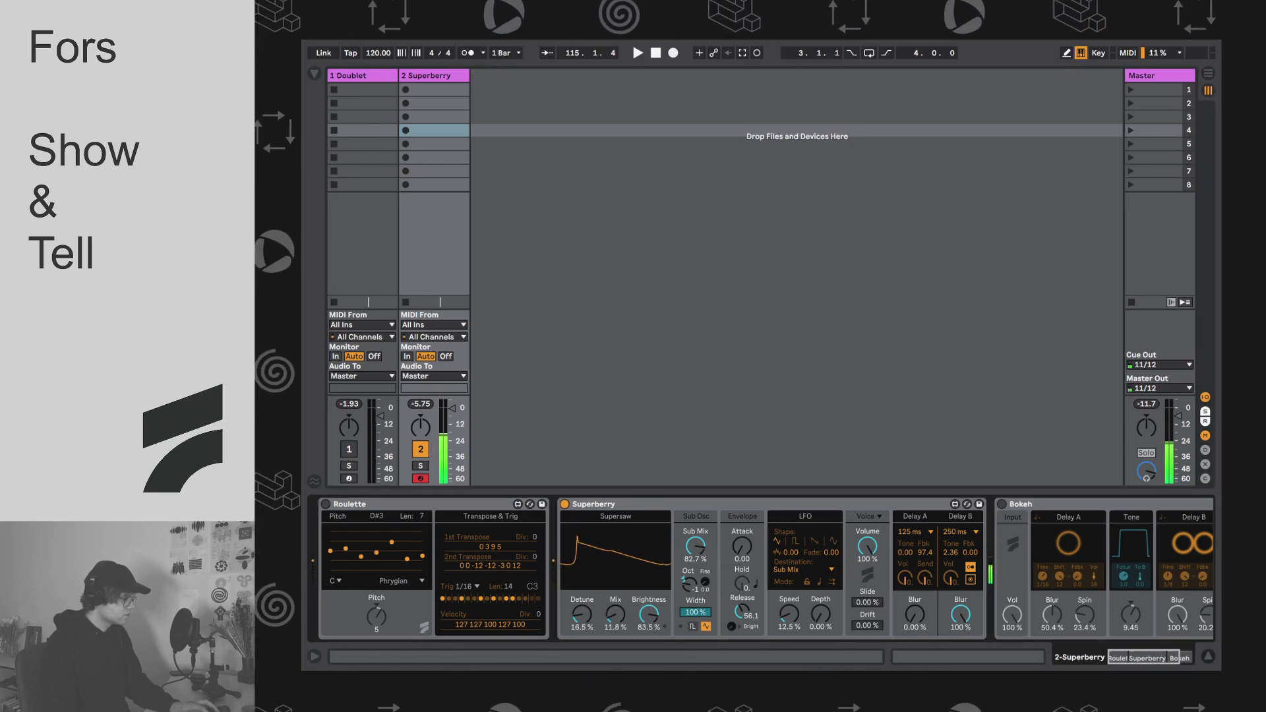
{"action": "left_click_drag", "start_coordinate": [704, 581], "coordinate": [705, 571]}
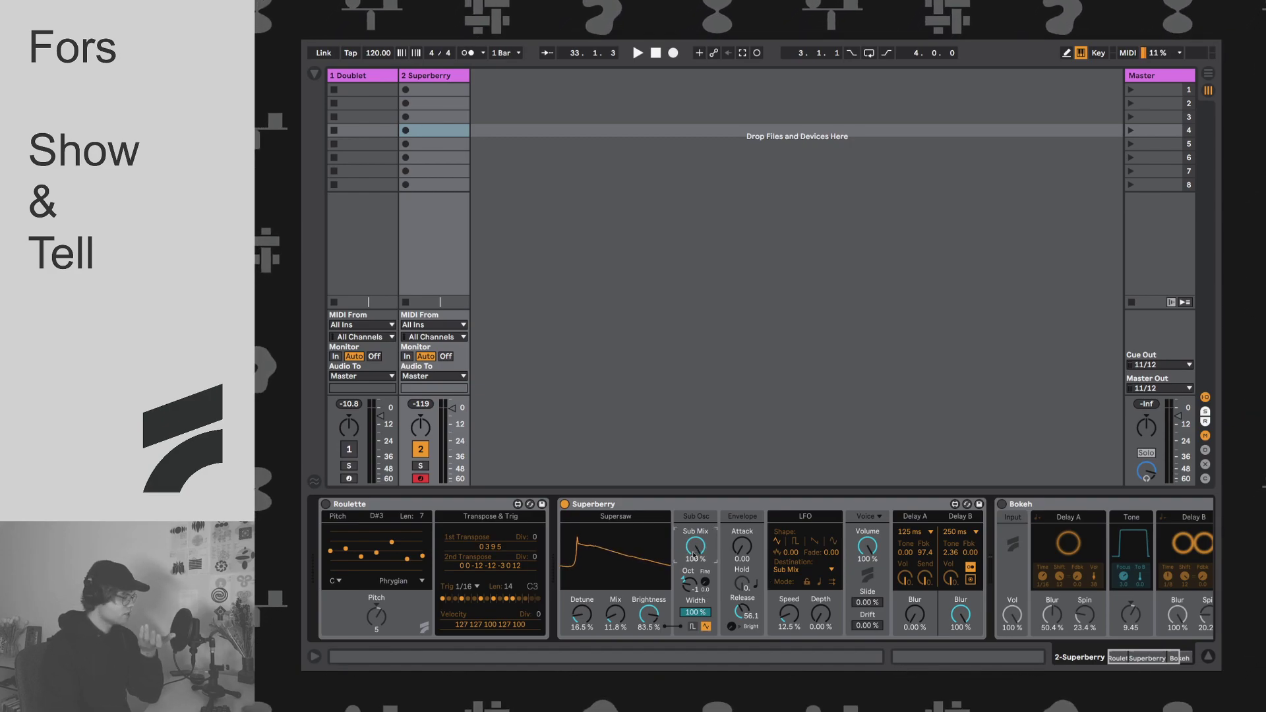
Step: Set the supersaw brightness to 0 % and release to about 87.6, and audition notes in different keyboard octaves
{"action": "left_click_drag", "start_coordinate": [654, 620], "coordinate": [654, 620]}
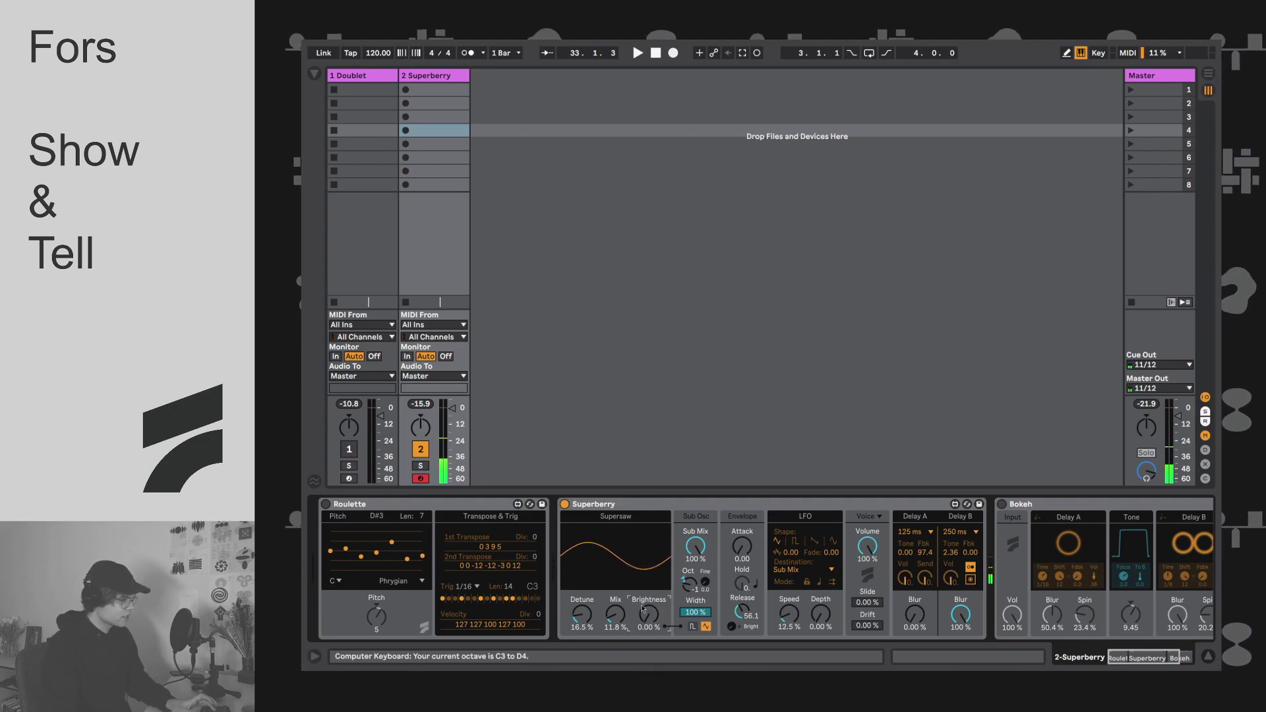
{"action": "key", "text": "ctrl+z"}
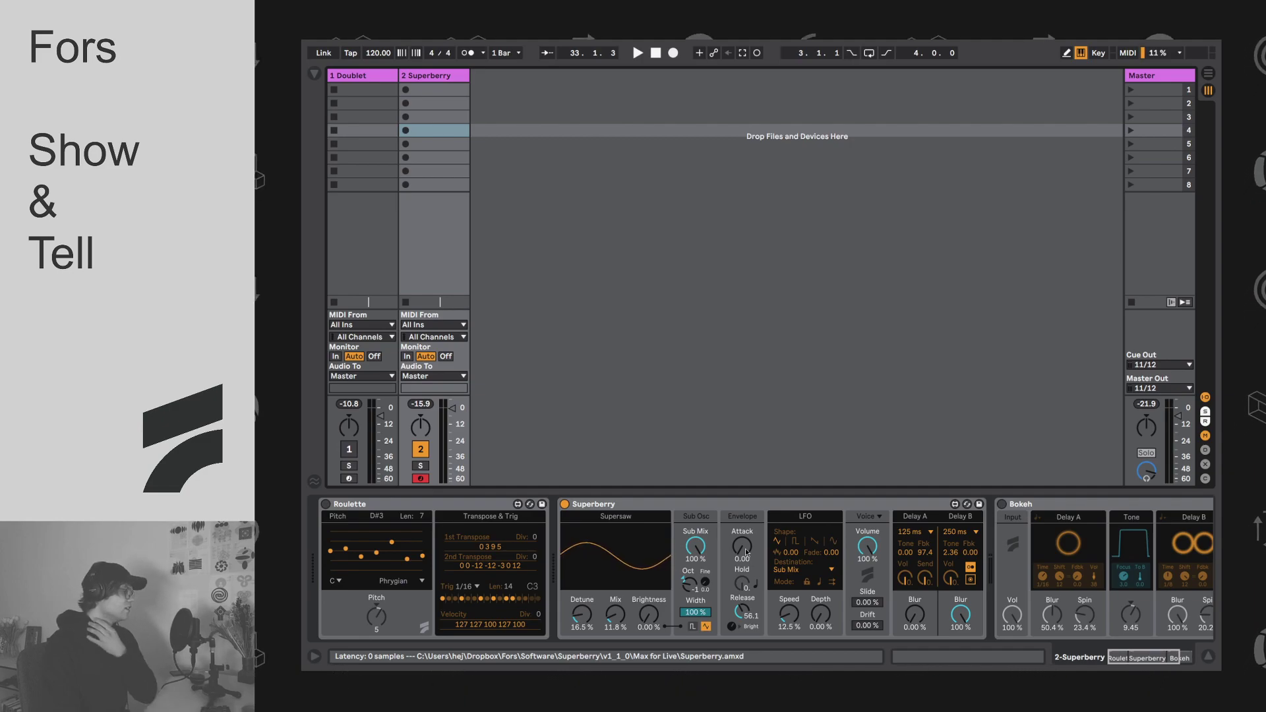
{"action": "left_click_drag", "start_coordinate": [744, 612], "coordinate": [750, 605]}
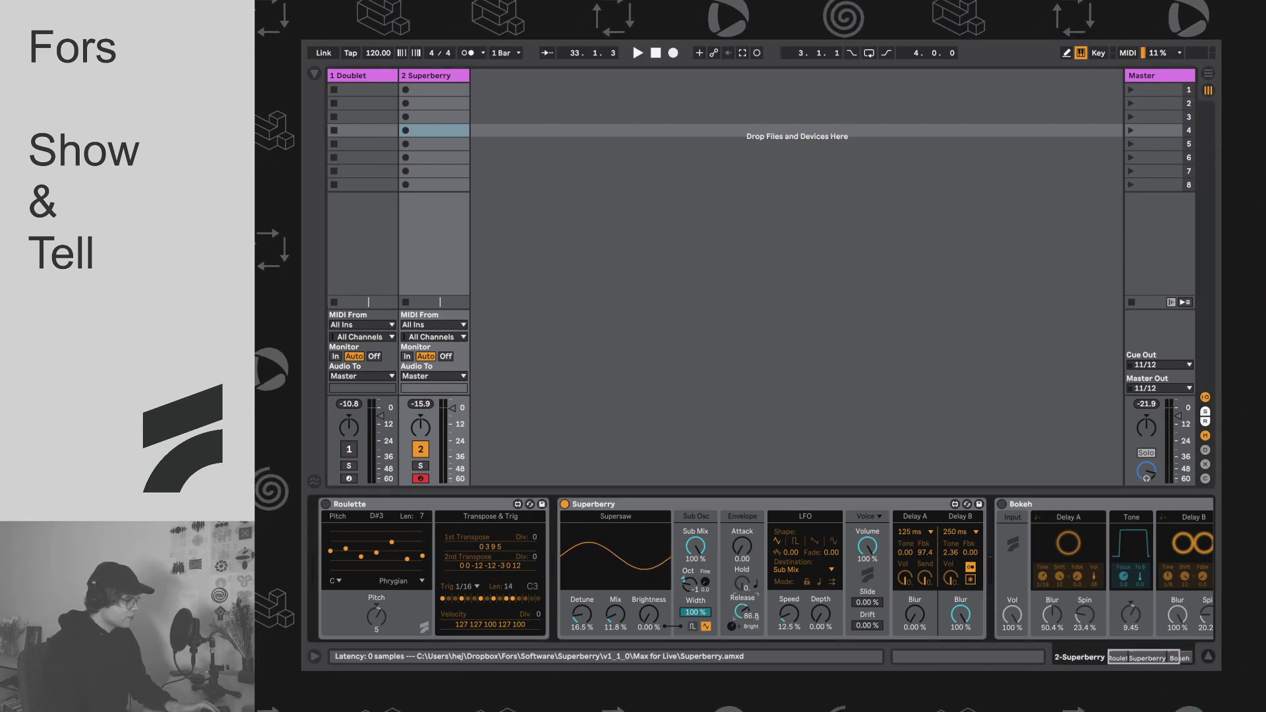
{"action": "key", "text": "x"}
{"action": "key", "text": "a"}
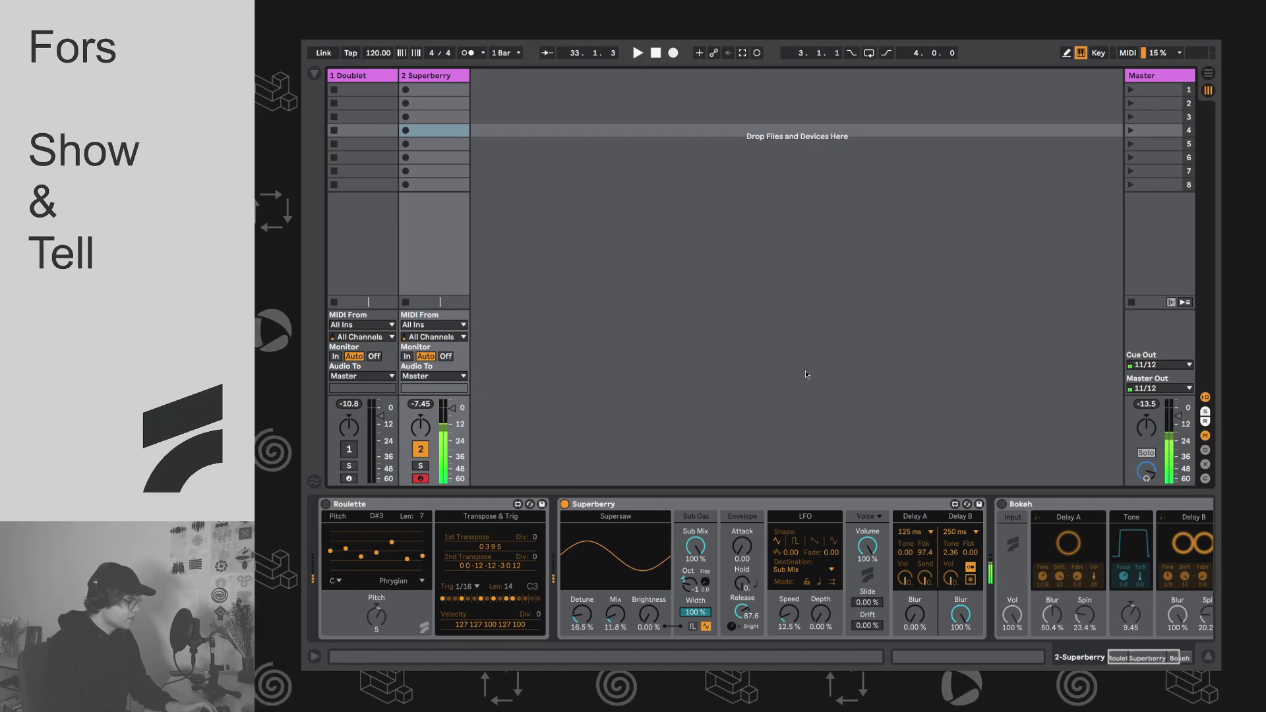
{"action": "key", "text": "a"}
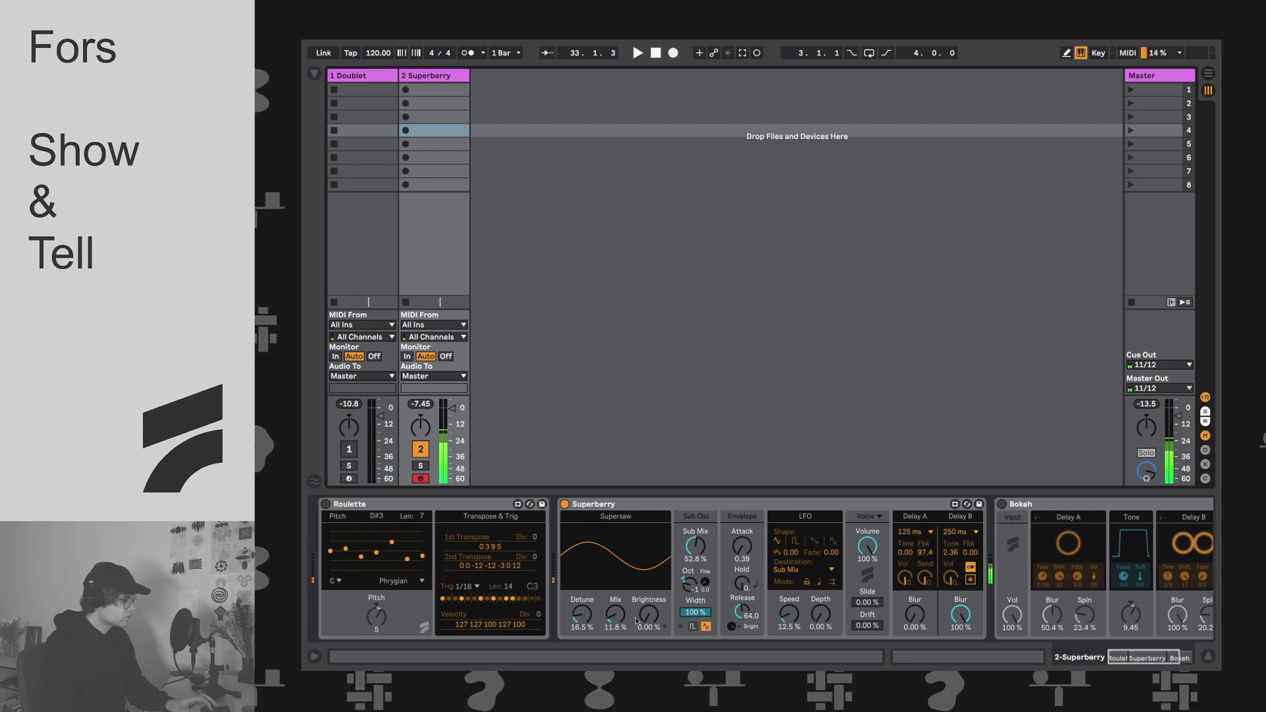
Step: Try brightness at 52.8 %, return it to 0 %, and set the supersaw mix to 49.6 % and sub mix to 63 %
{"action": "left_click_drag", "start_coordinate": [637, 621], "coordinate": [639, 574]}
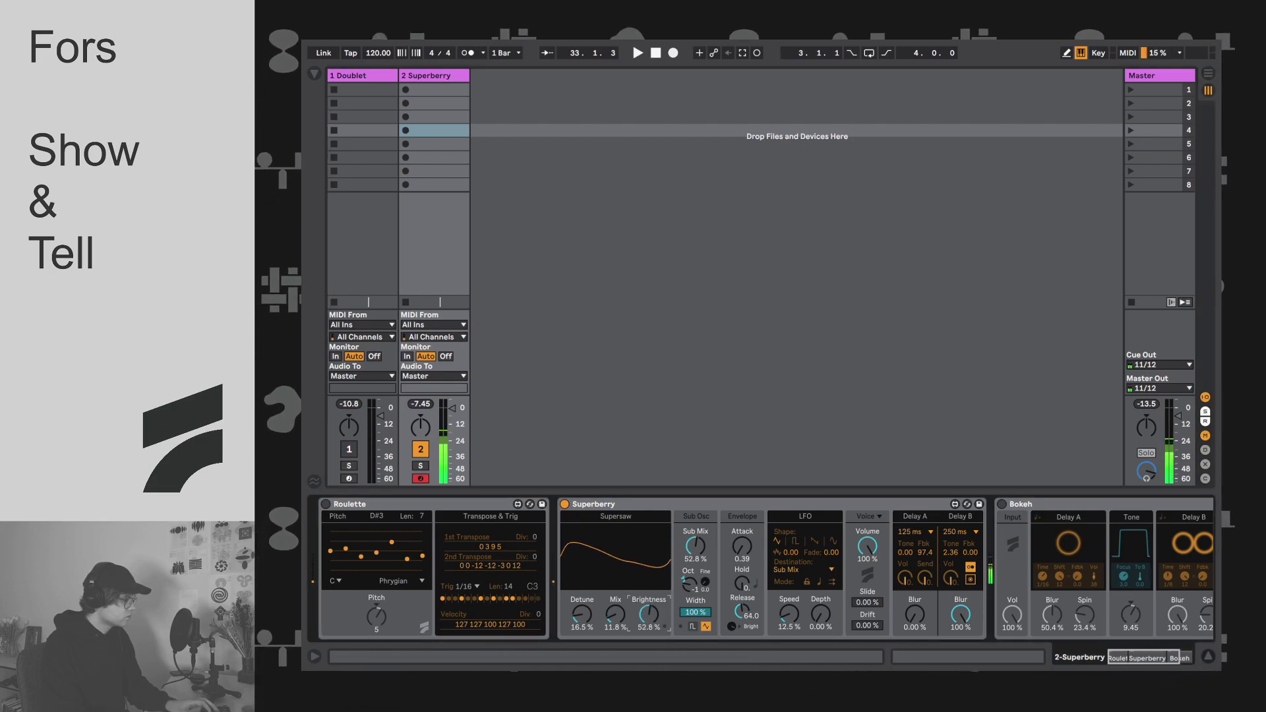
{"action": "left_click_drag", "start_coordinate": [638, 618], "coordinate": [615, 593]}
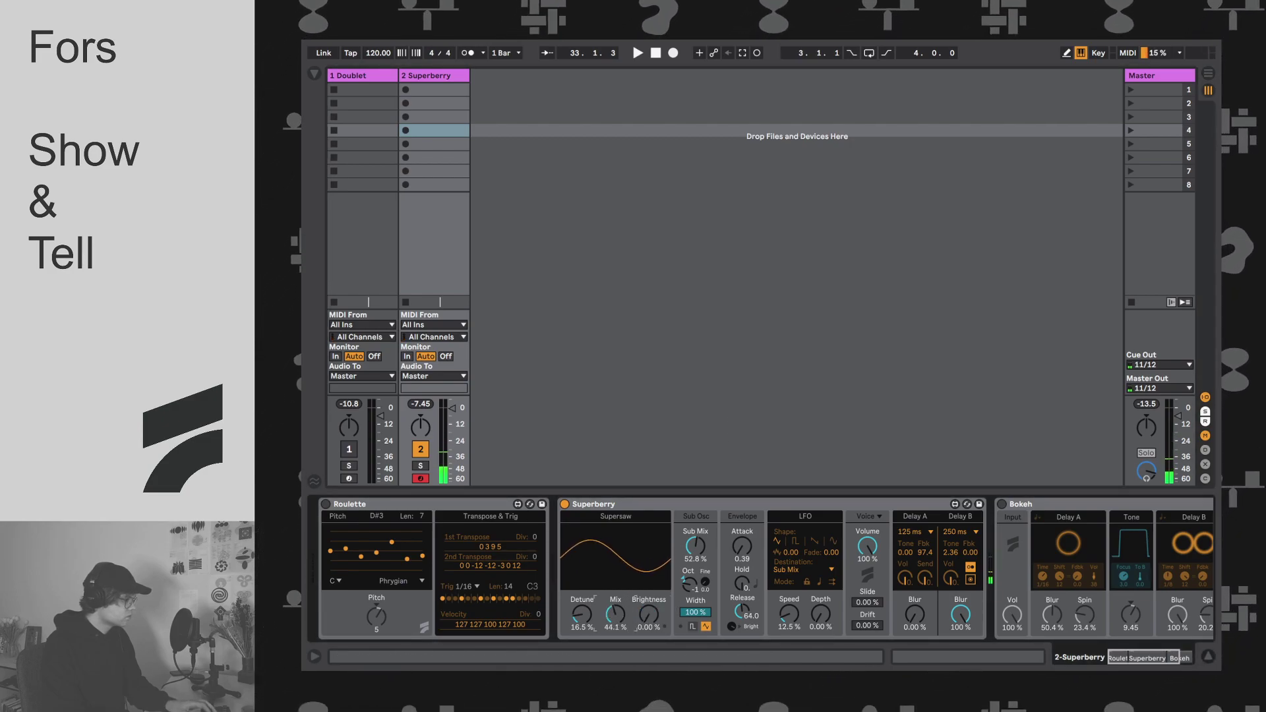
{"action": "key", "text": "x"}
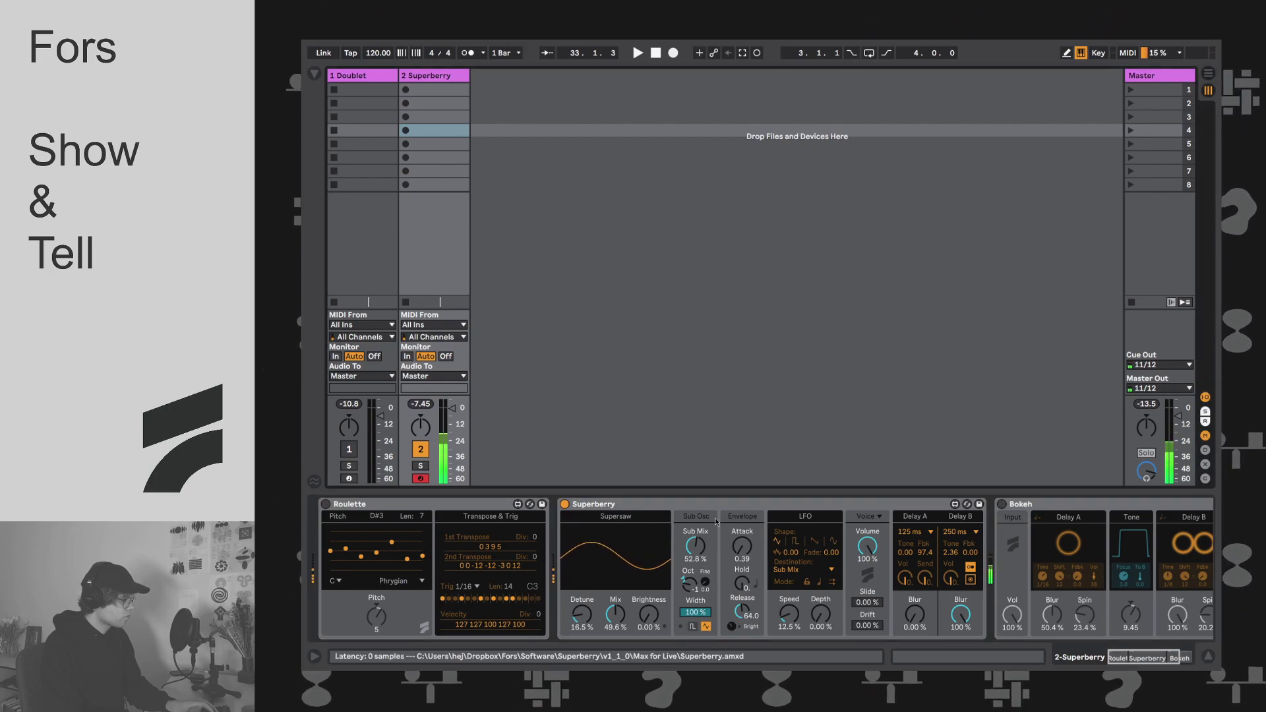
{"action": "left_click_drag", "start_coordinate": [695, 546], "coordinate": [696, 533]}
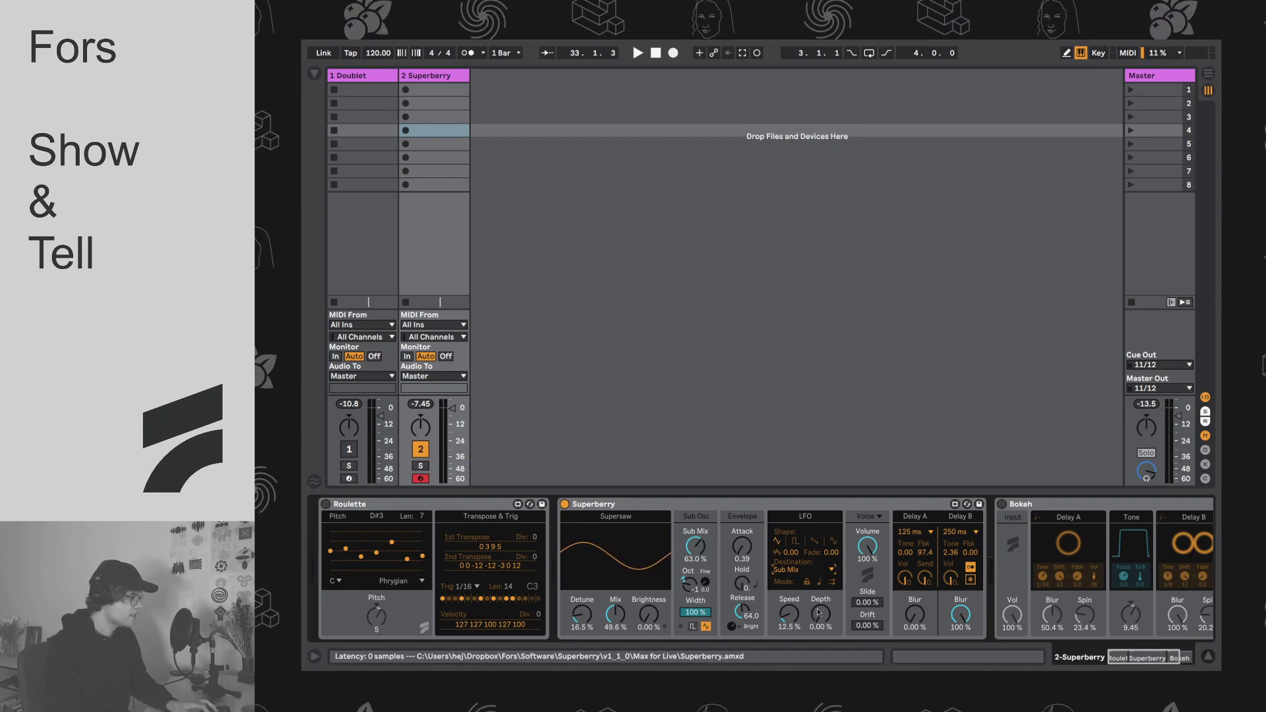
Step: Modulate the sub mix with the LFO at speeds up to 74.8 %, and reroute it to Volume at 85 % speed and 100 % depth
{"action": "left_click_drag", "start_coordinate": [821, 613], "coordinate": [820, 580]}
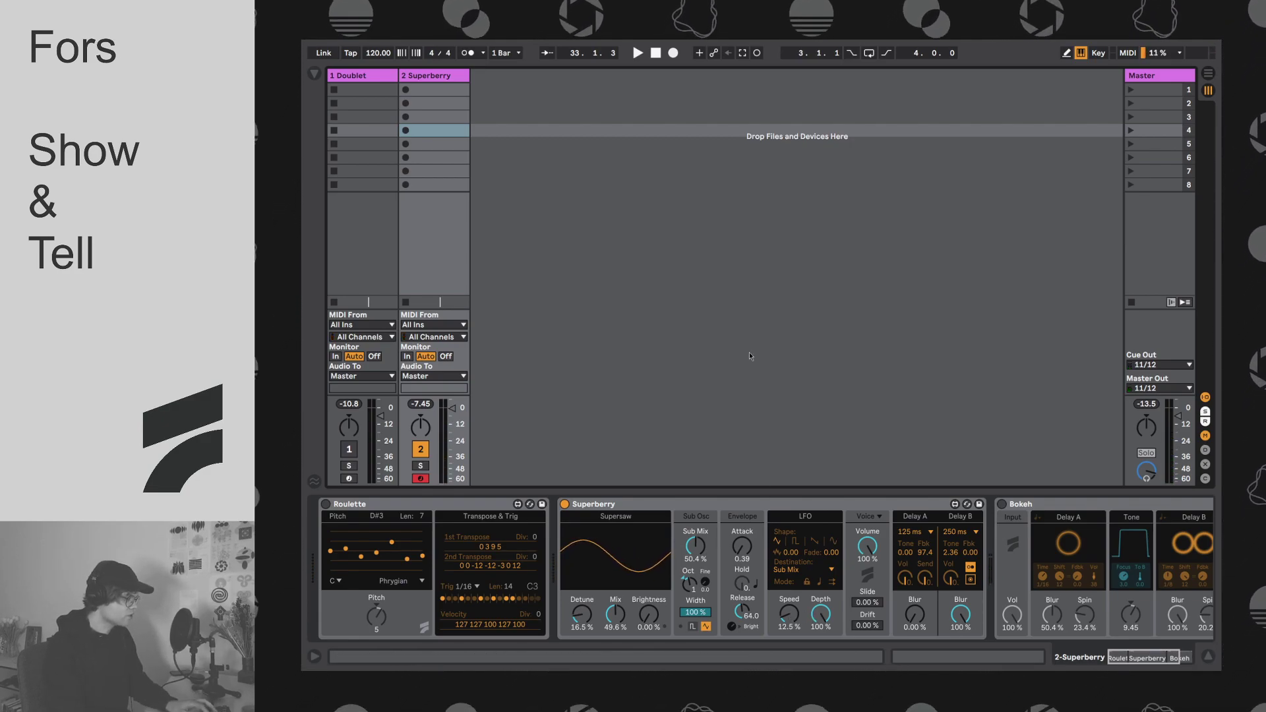
{"action": "left_click_drag", "start_coordinate": [796, 621], "coordinate": [782, 588]}
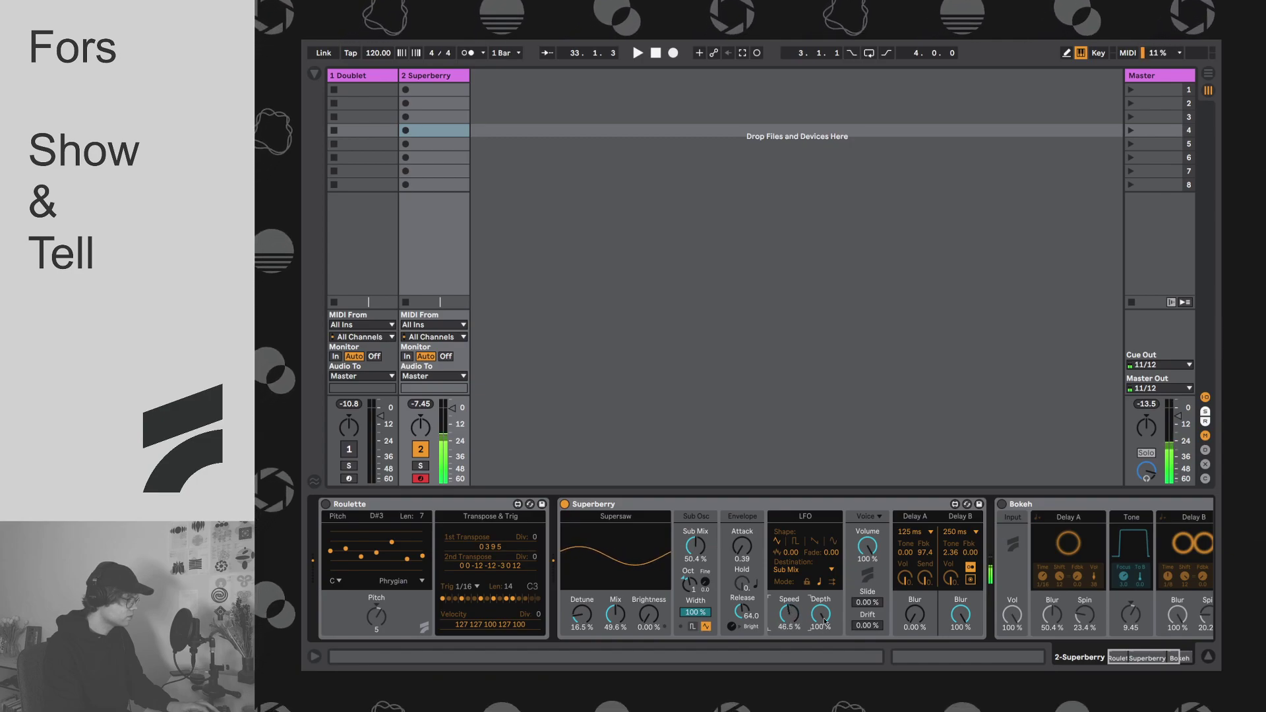
{"action": "left_click_drag", "start_coordinate": [789, 613], "coordinate": [797, 619]}
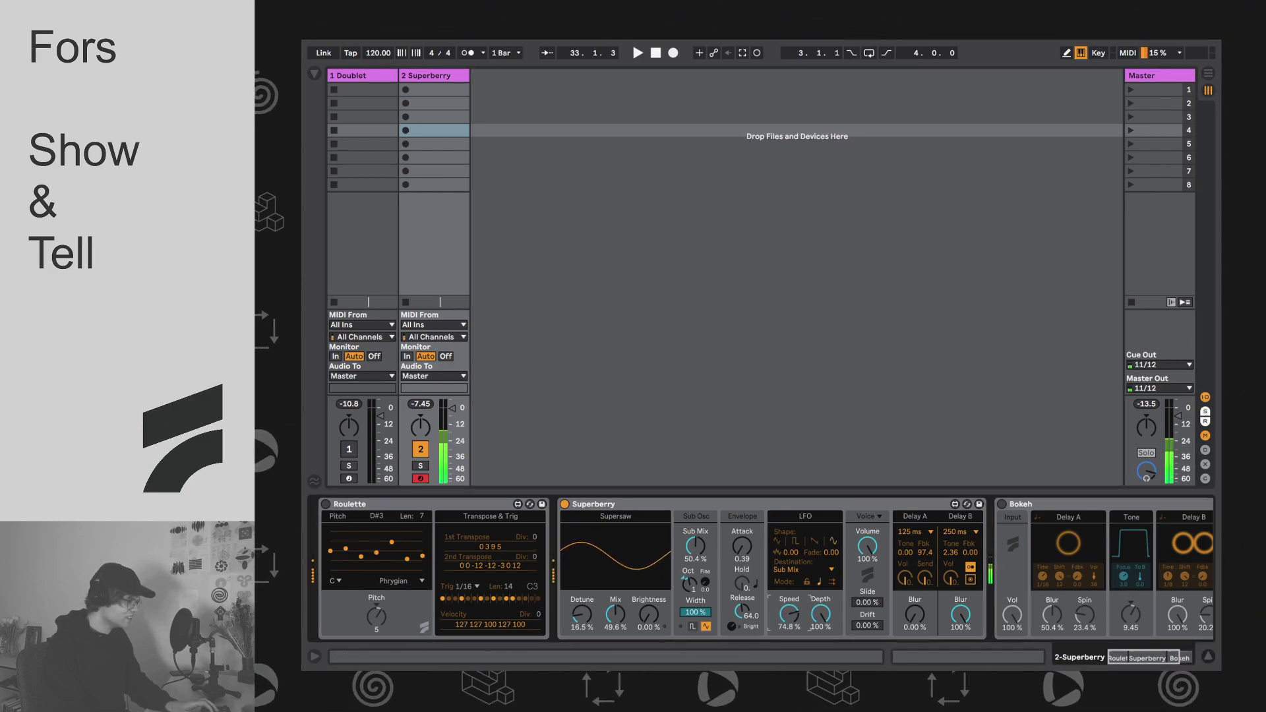
{"action": "left_click_drag", "start_coordinate": [790, 613], "coordinate": [821, 625]}
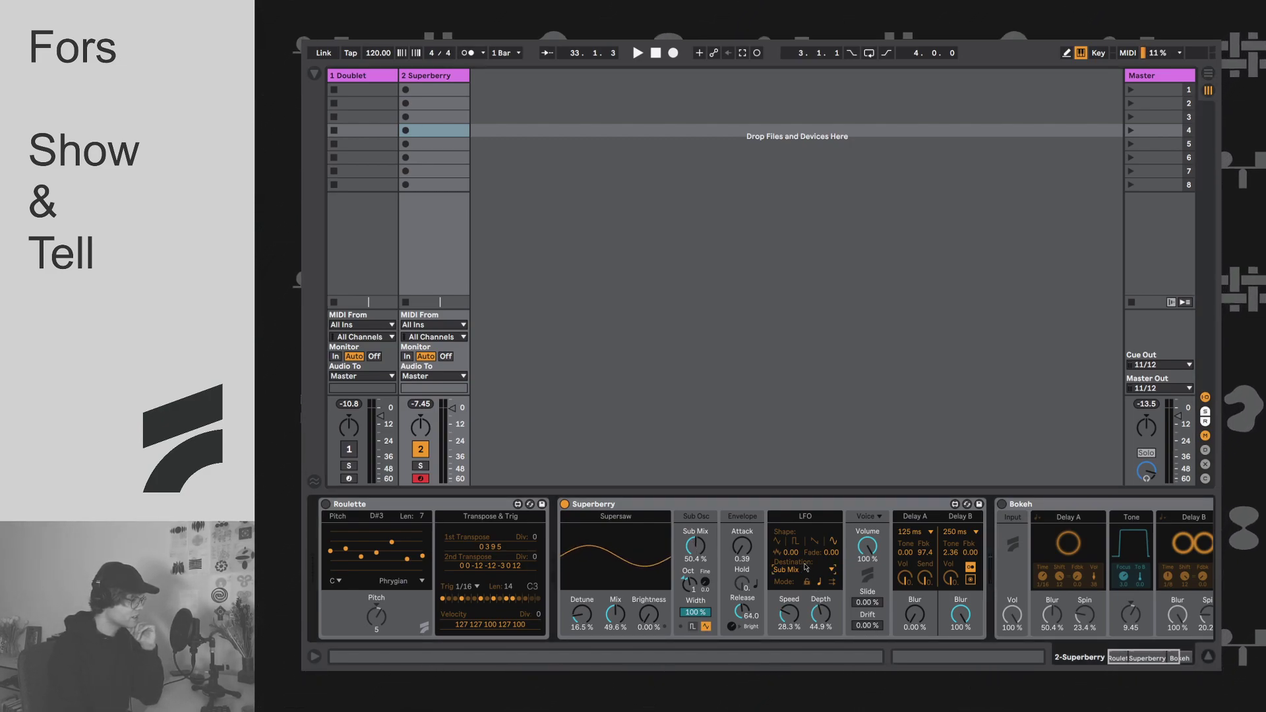
{"action": "left_click_drag", "start_coordinate": [817, 618], "coordinate": [789, 569]}
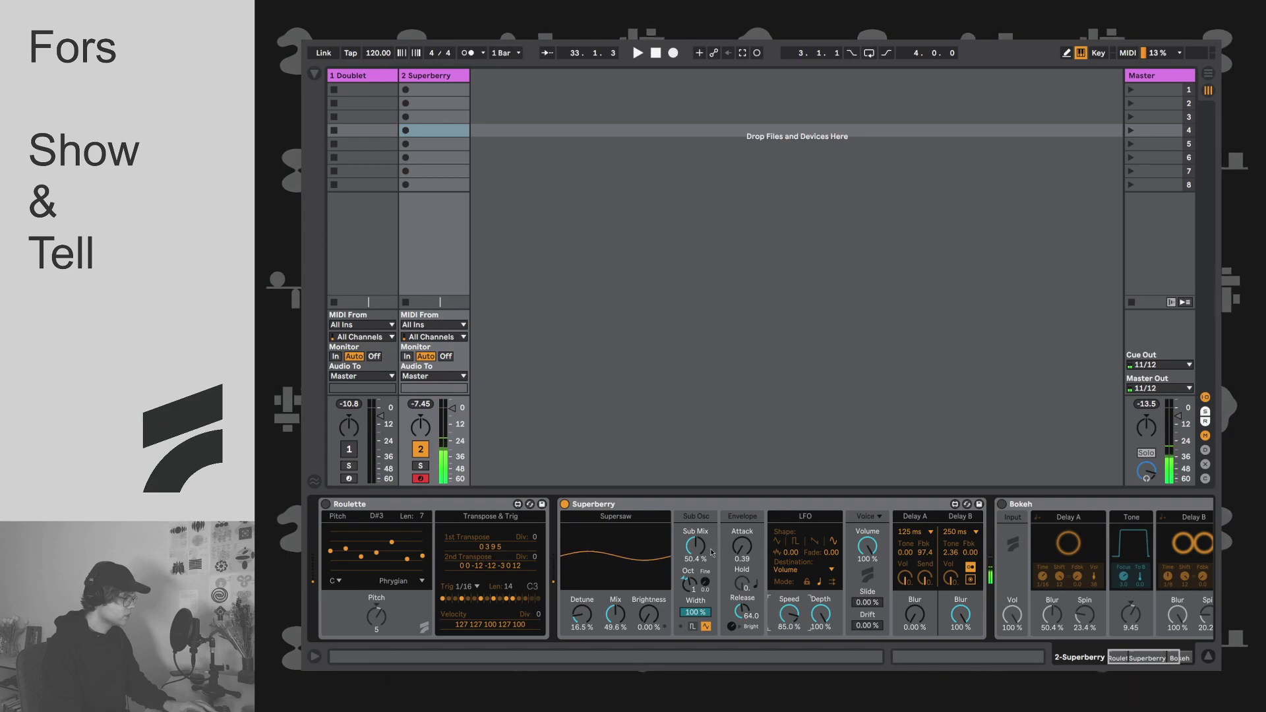
Step: Isolate the sub at 100 % mix with detune and supersaw mix at 0 %, change its octave, and play notes in different keyboard octaves
{"action": "left_click_drag", "start_coordinate": [695, 546], "coordinate": [695, 514]}
{"action": "left_click_drag", "start_coordinate": [689, 583], "coordinate": [689, 567]}
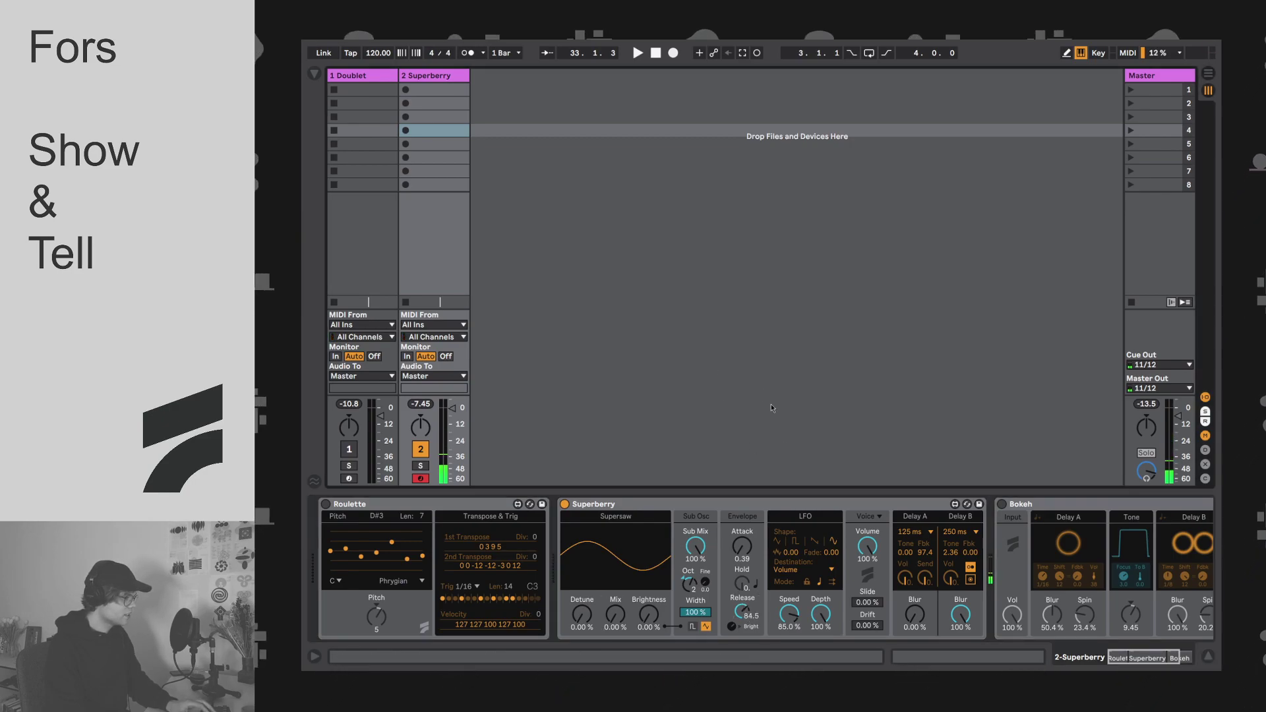
{"action": "key", "text": "z"}
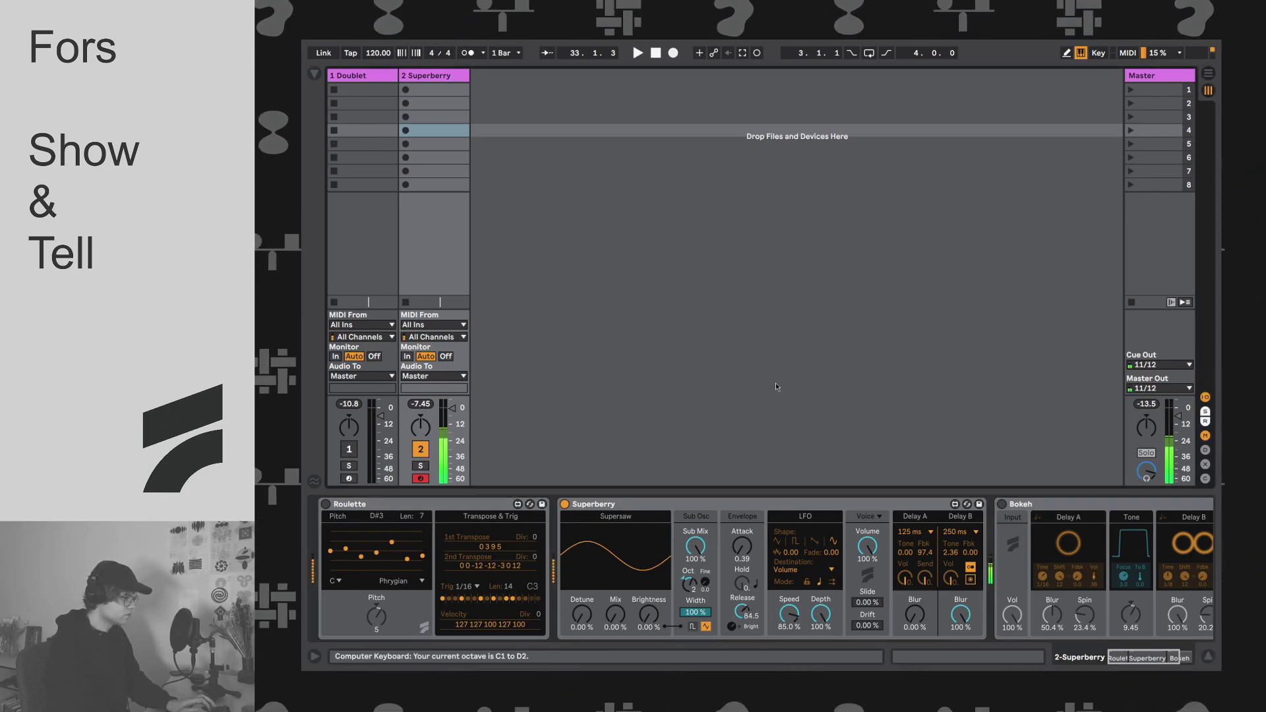
{"action": "key", "text": "x"}
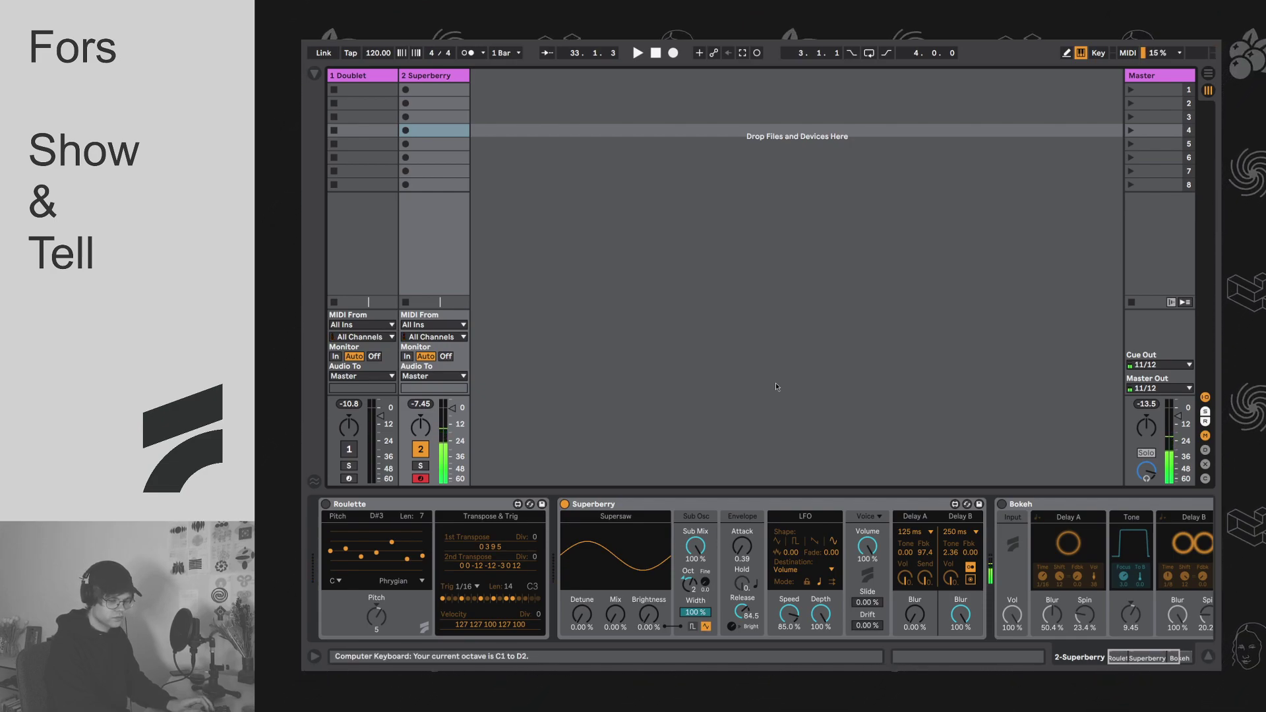
{"action": "key", "text": "x"}
{"action": "key", "text": "x"}
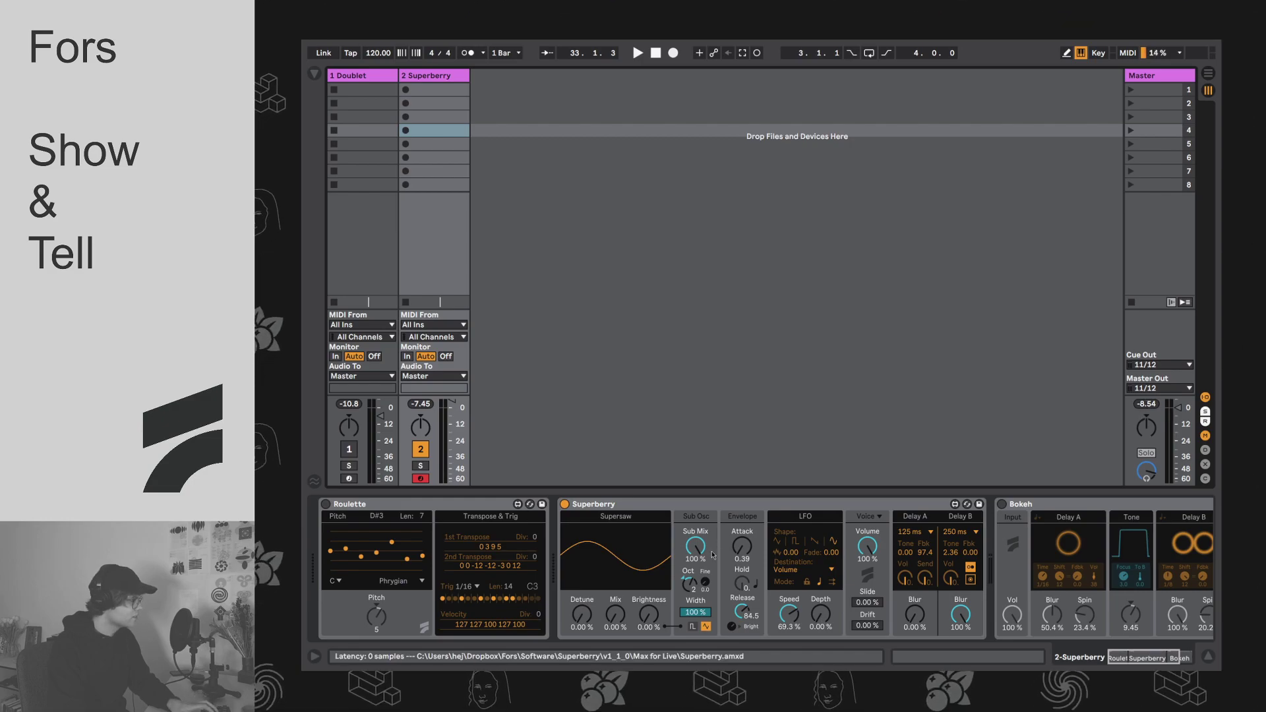
Step: Route the LFO to Pitch with its speed at 25 % and depth at 0 %
{"action": "scroll", "coordinate": [1110, 620], "scroll_direction": "right", "scroll_amount": 3}
{"action": "scroll", "coordinate": [1055, 647], "scroll_direction": "left", "scroll_amount": 3}
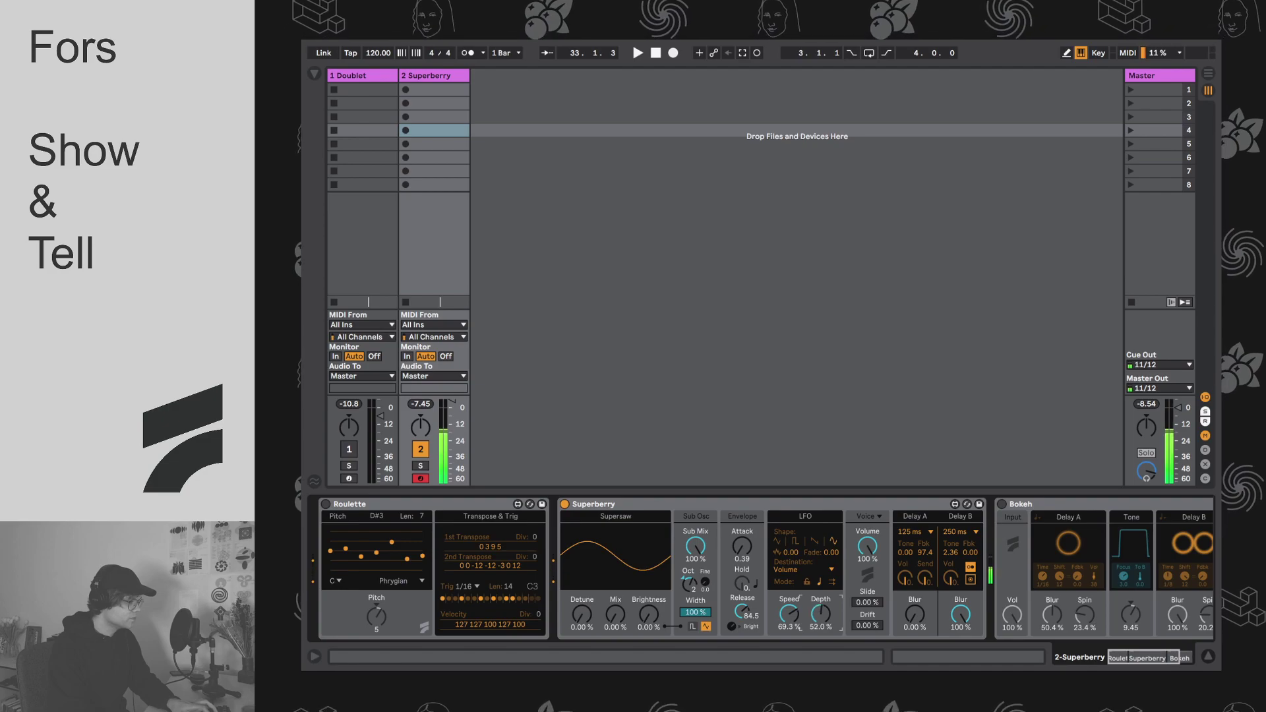
{"action": "mouse_move", "coordinate": [821, 613]}
{"action": "left_mouse_down"}
{"action": "mouse_move", "coordinate": [820, 567]}
{"action": "mouse_move", "coordinate": [820, 617]}
{"action": "left_mouse_up"}
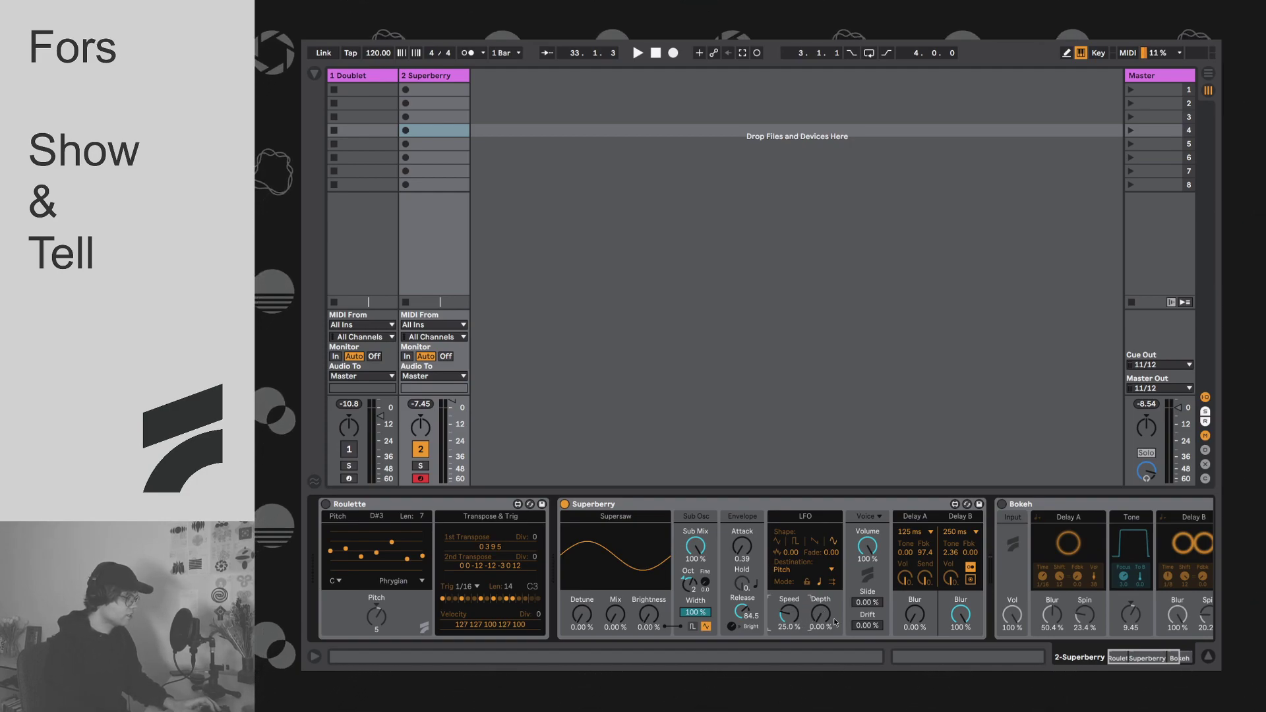
Step: Lower the sub mix to 0 %, set the LFO to 15 % speed and 37.8 % depth, and play notes in lower octaves
{"action": "left_click_drag", "start_coordinate": [822, 610], "coordinate": [815, 620]}
{"action": "key", "text": "Delete"}
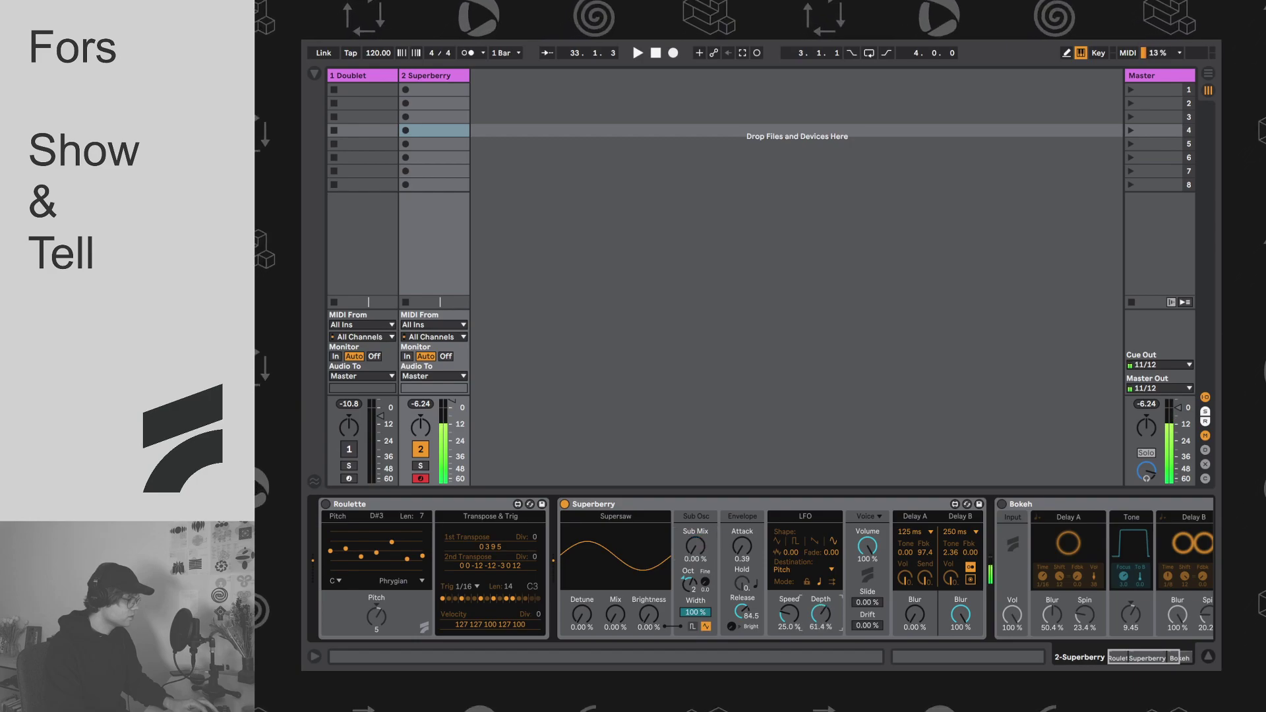
{"action": "mouse_move", "coordinate": [820, 613]}
{"action": "left_mouse_down"}
{"action": "mouse_move", "coordinate": [820, 643]}
{"action": "mouse_move", "coordinate": [788, 608]}
{"action": "mouse_move", "coordinate": [788, 626]}
{"action": "mouse_move", "coordinate": [821, 633]}
{"action": "left_mouse_up"}
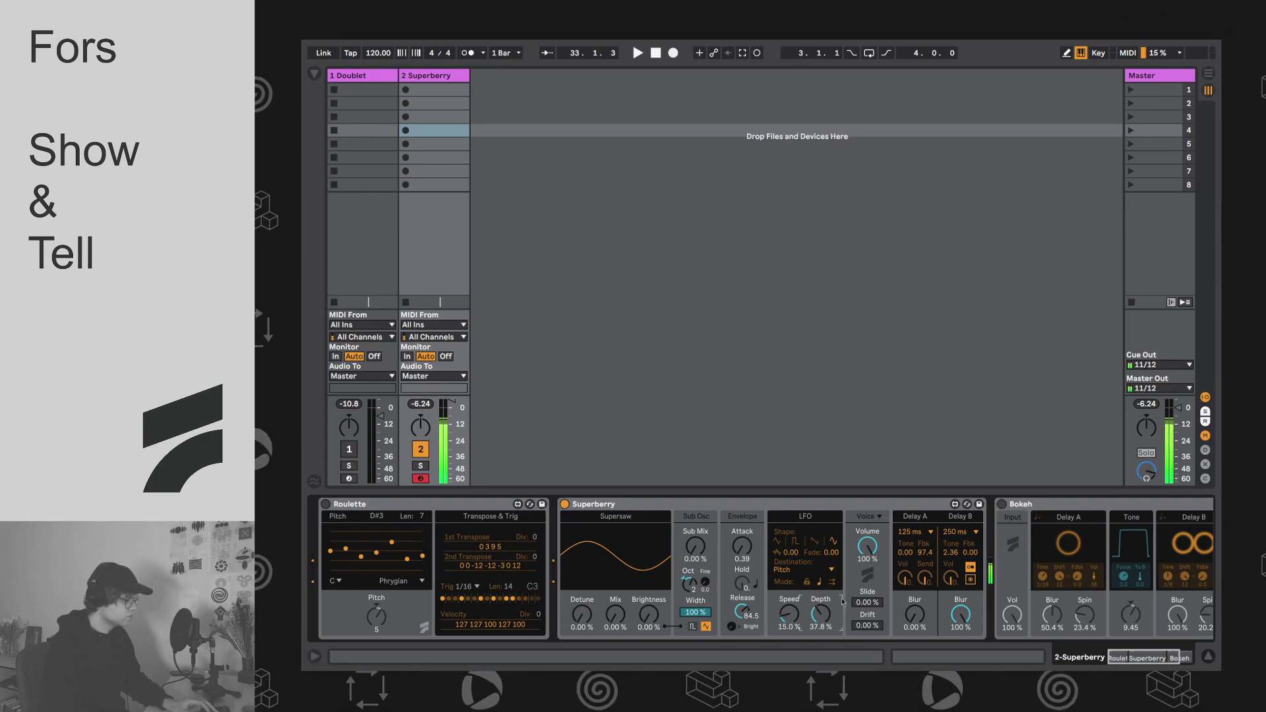
{"action": "key", "text": "z"}
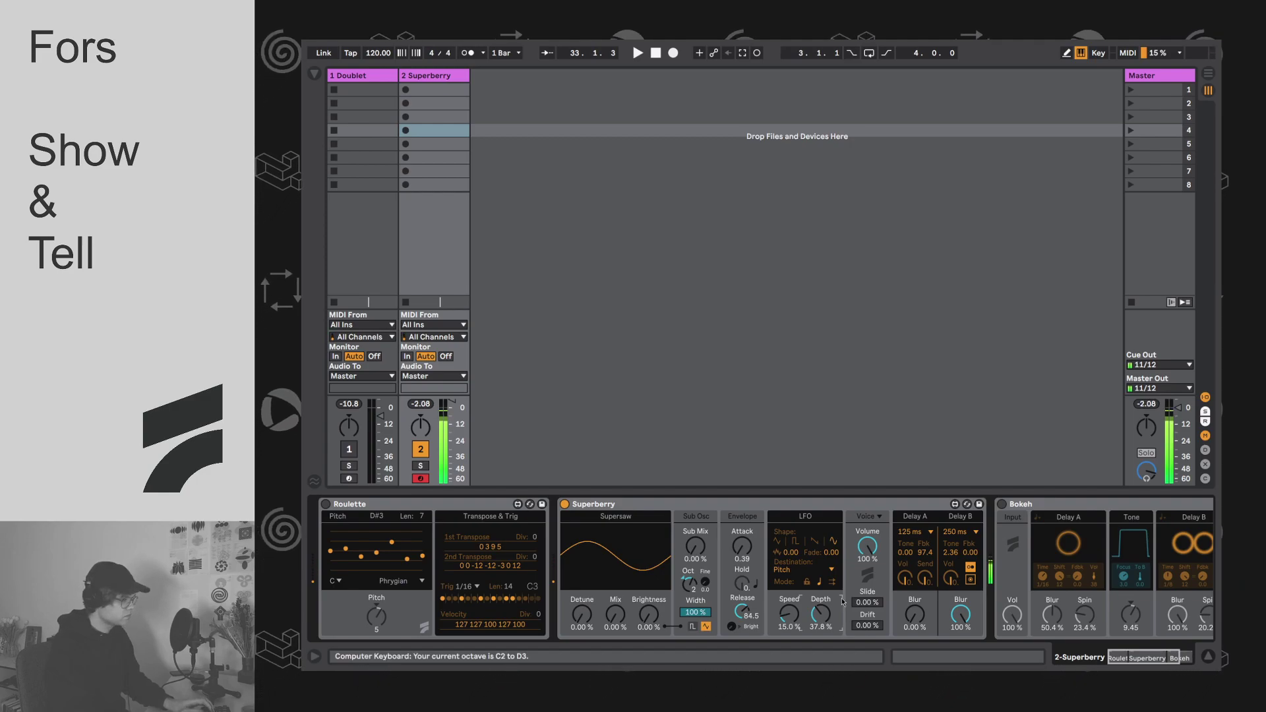
{"action": "key", "text": "z"}
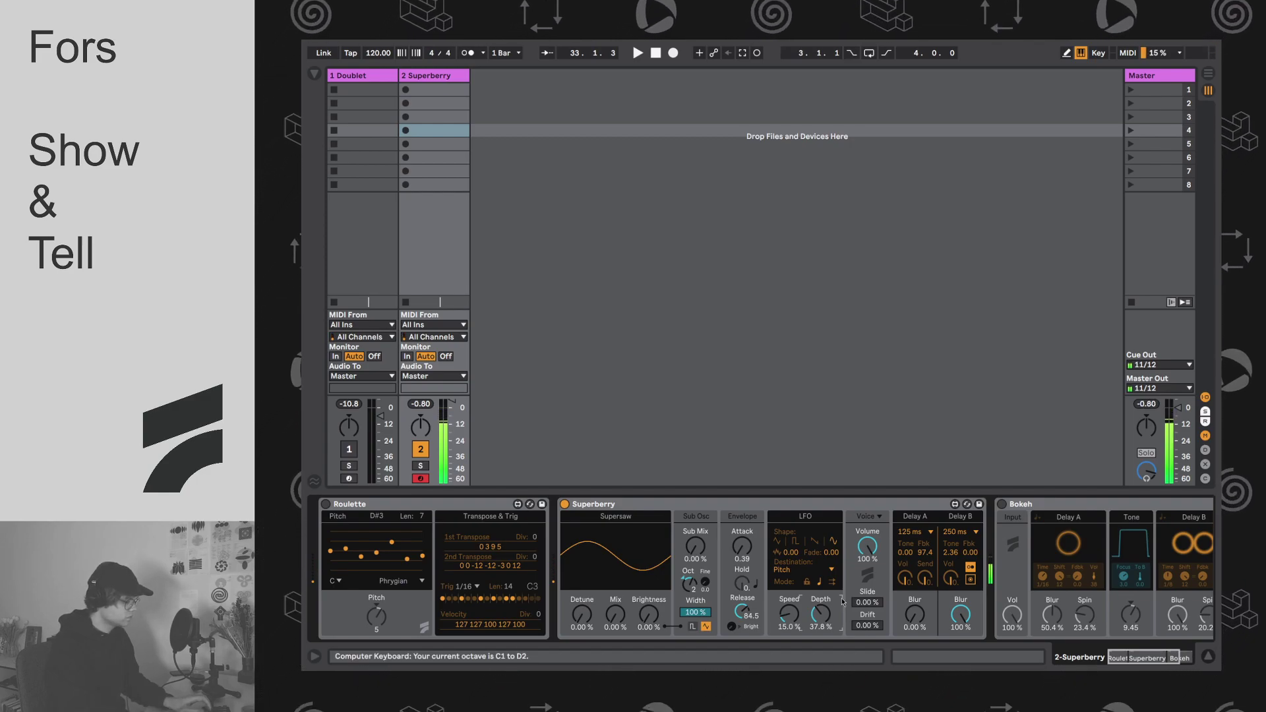
{"action": "key", "text": "x"}
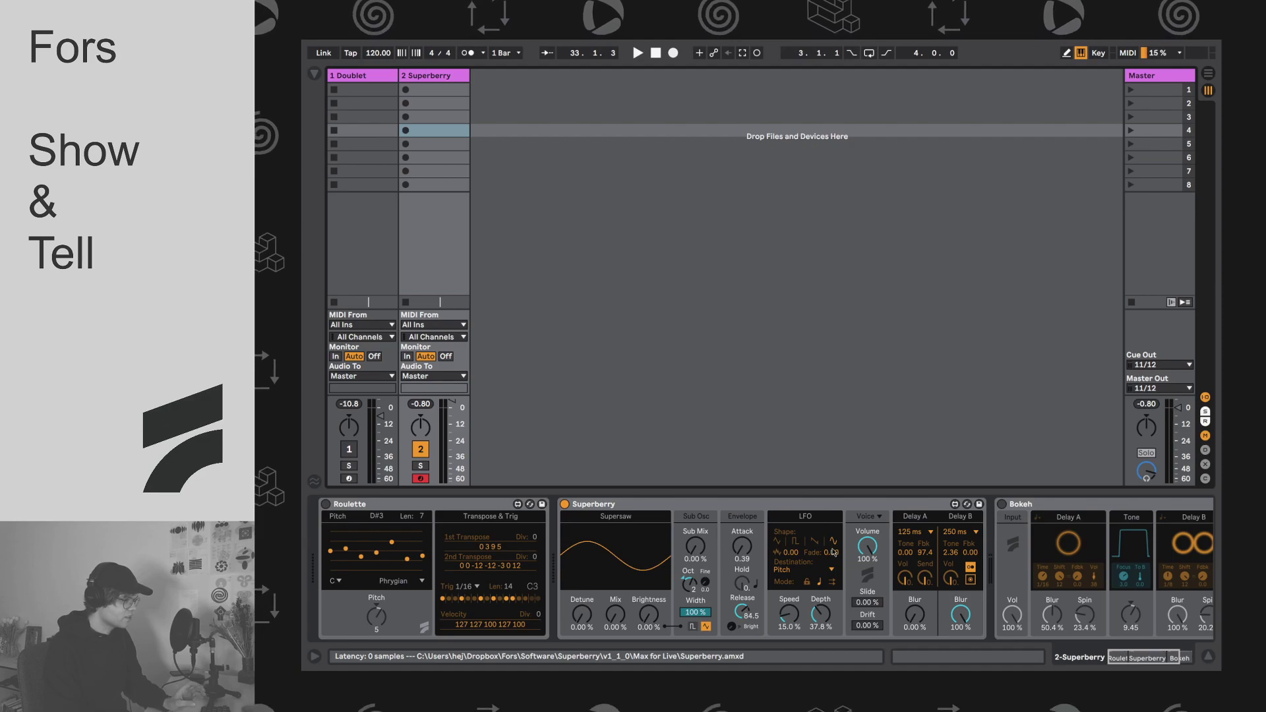
Step: Set the LFO fade to 19.7 and raise the sub mix to 47.2 % while playing notes
{"action": "left_click_drag", "start_coordinate": [832, 552], "coordinate": [831, 527]}
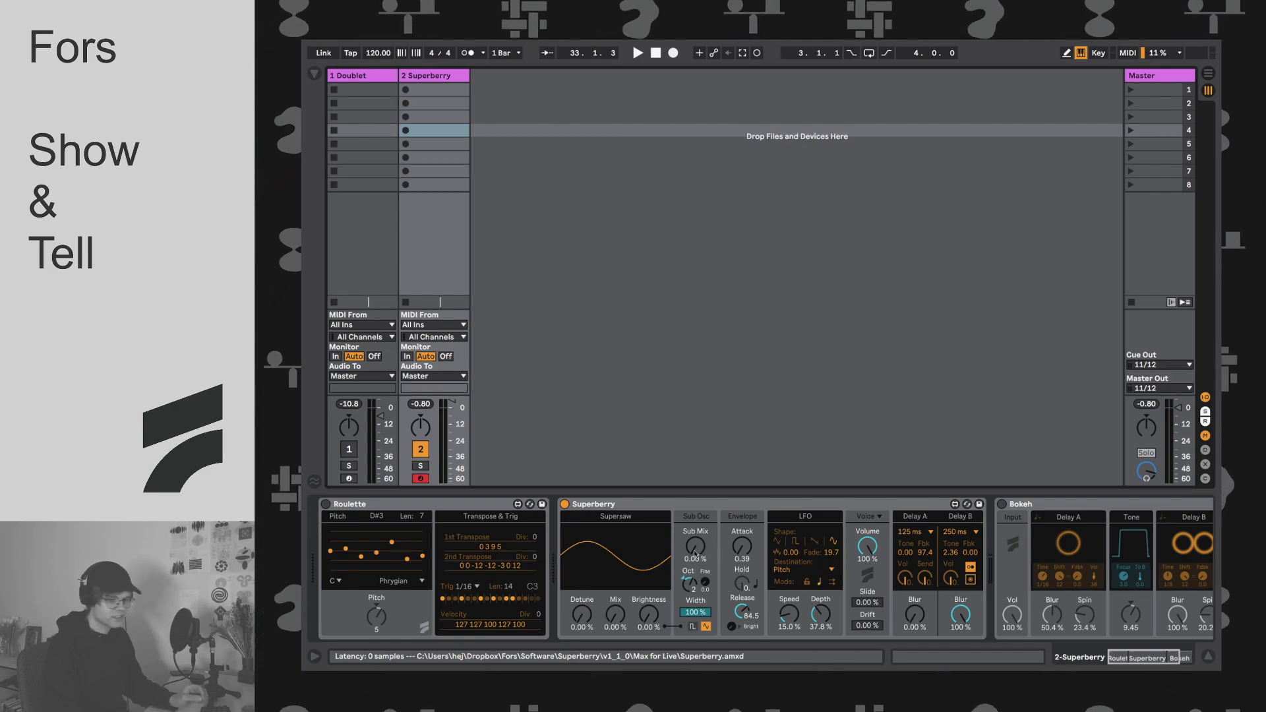
{"action": "left_click", "coordinate": [693, 589]}
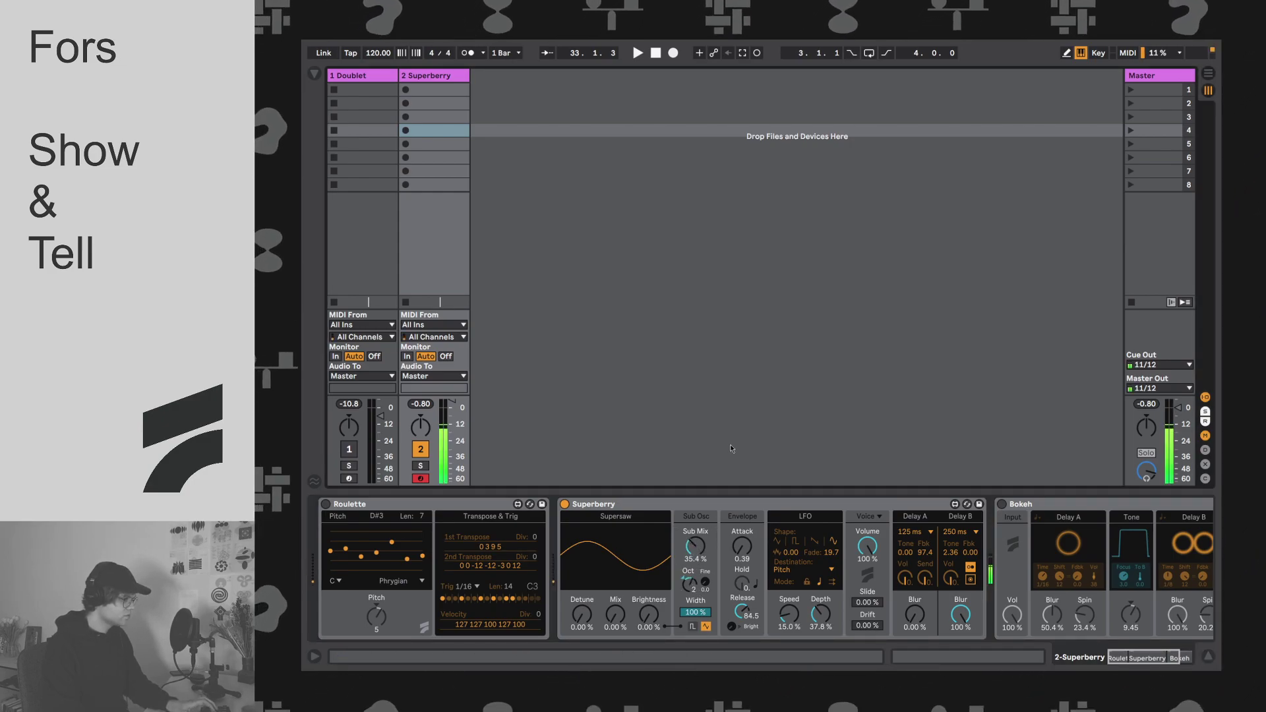
{"action": "key", "text": "z"}
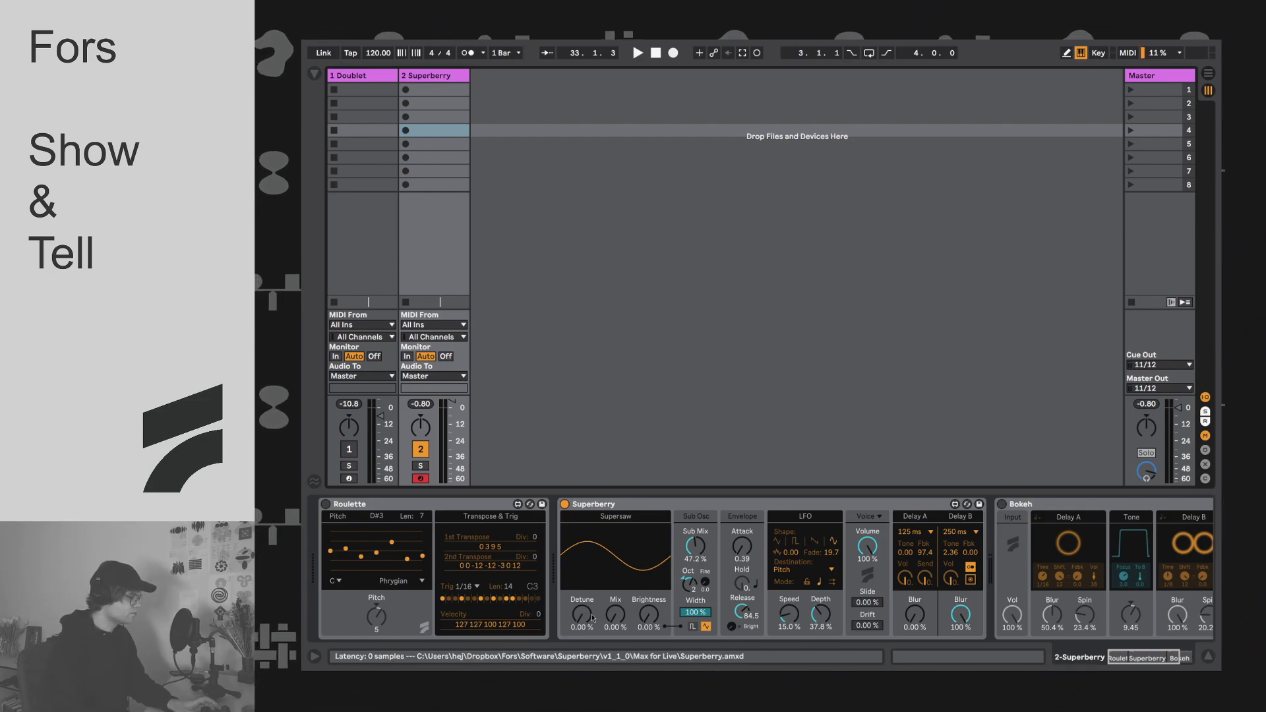
Step: Set the supersaw detune to 100 % and its mix to 82.7 %, and play notes in different keyboard octaves
{"action": "left_click_drag", "start_coordinate": [591, 618], "coordinate": [624, 622]}
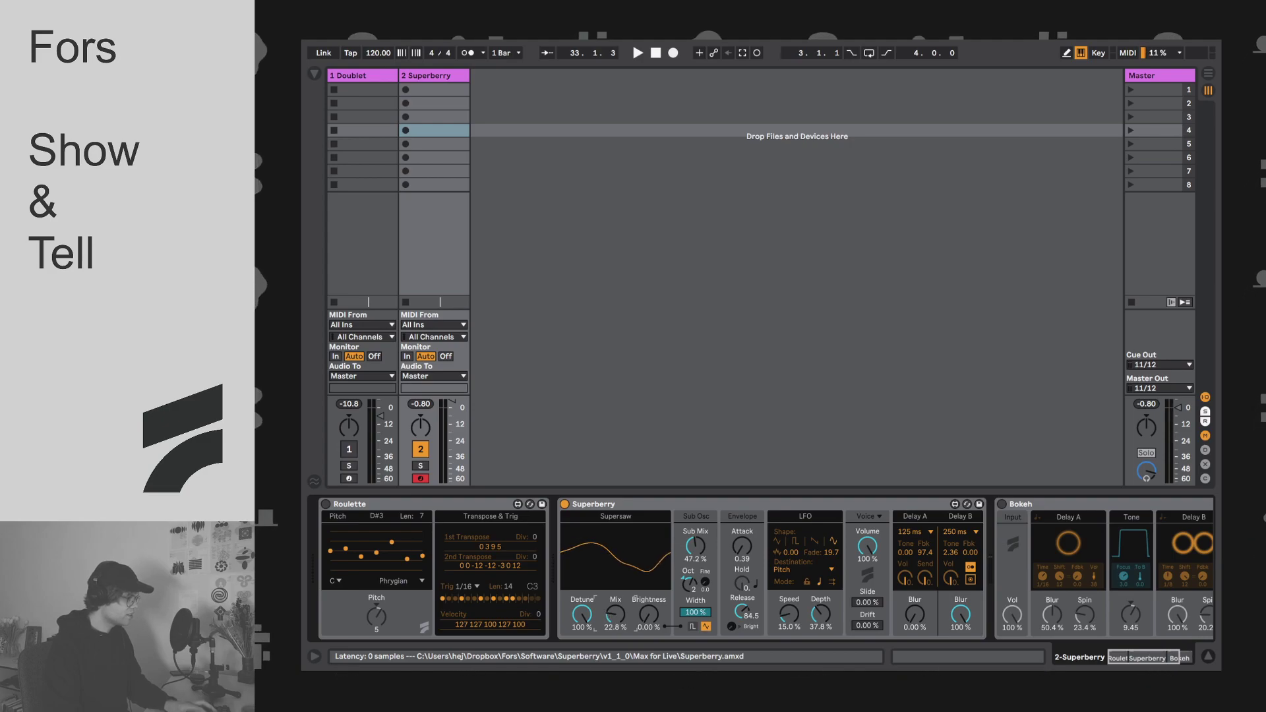
{"action": "left_click_drag", "start_coordinate": [616, 614], "coordinate": [682, 370]}
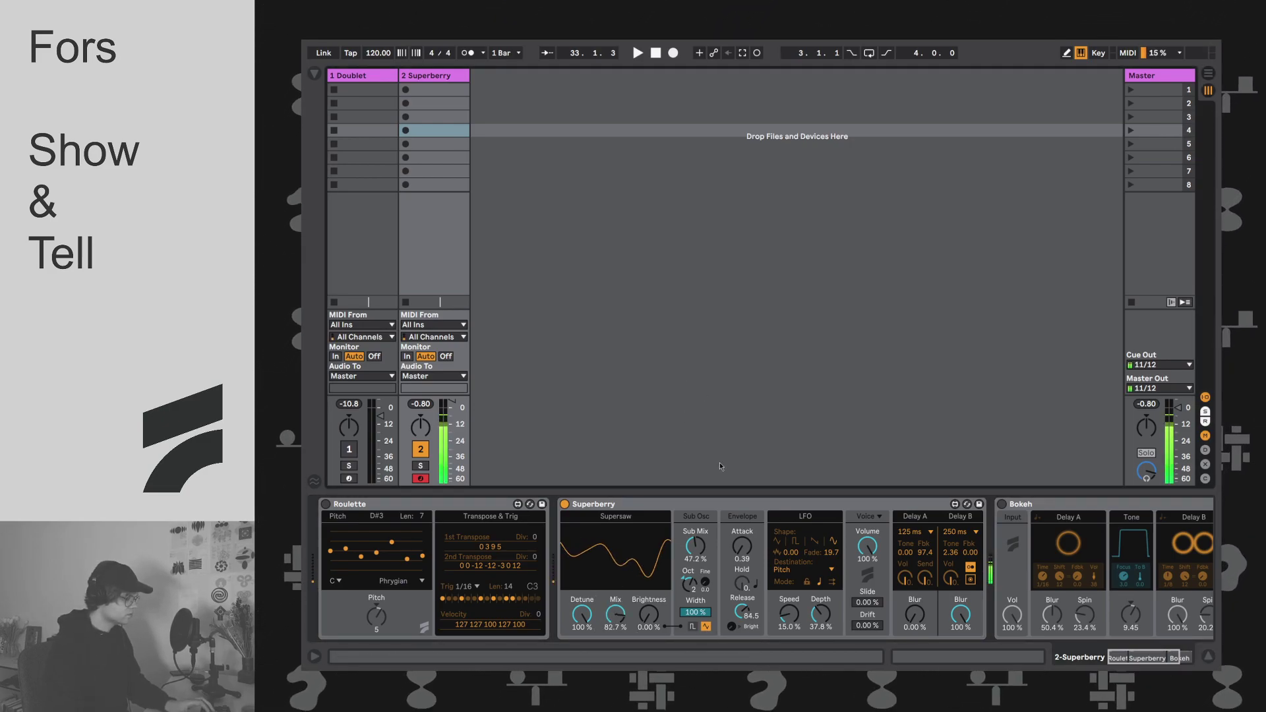
{"action": "key", "text": "z"}
{"action": "key", "text": "x"}
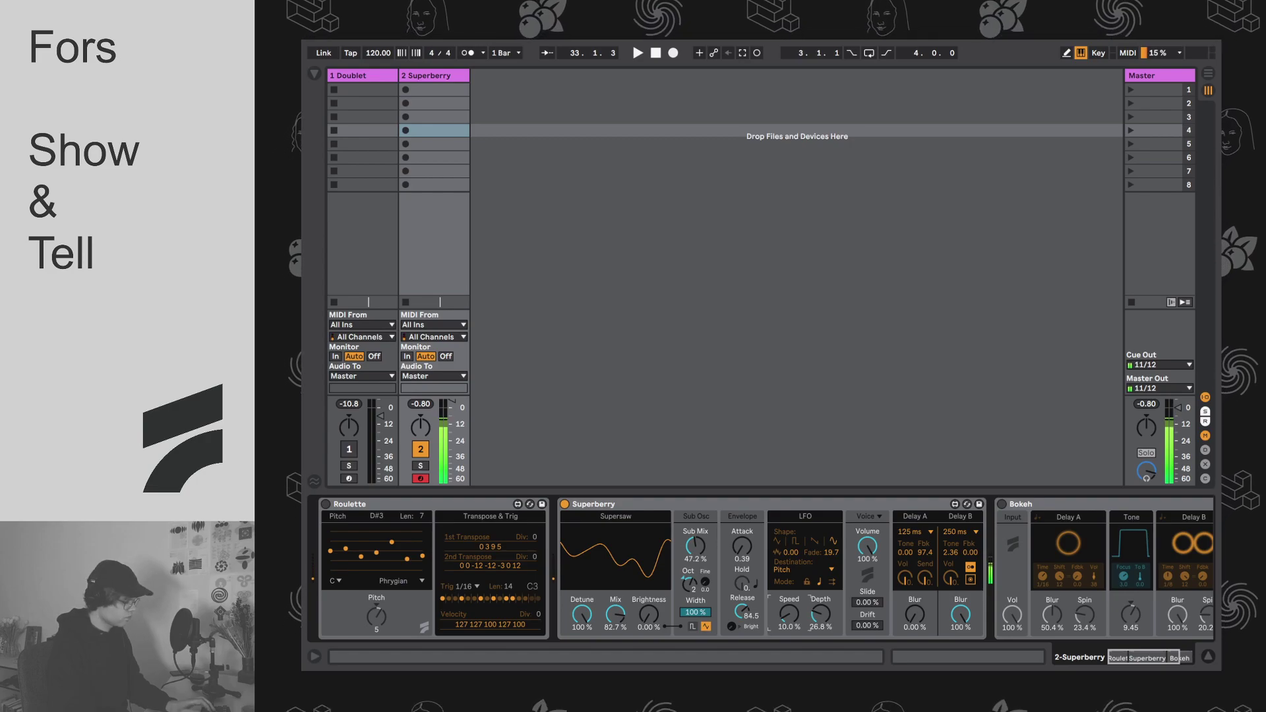
Step: Set the LFO to 15 % speed and 22 % depth, and play notes in progressively higher octaves
{"action": "key", "text": "z"}
{"action": "key", "text": "x"}
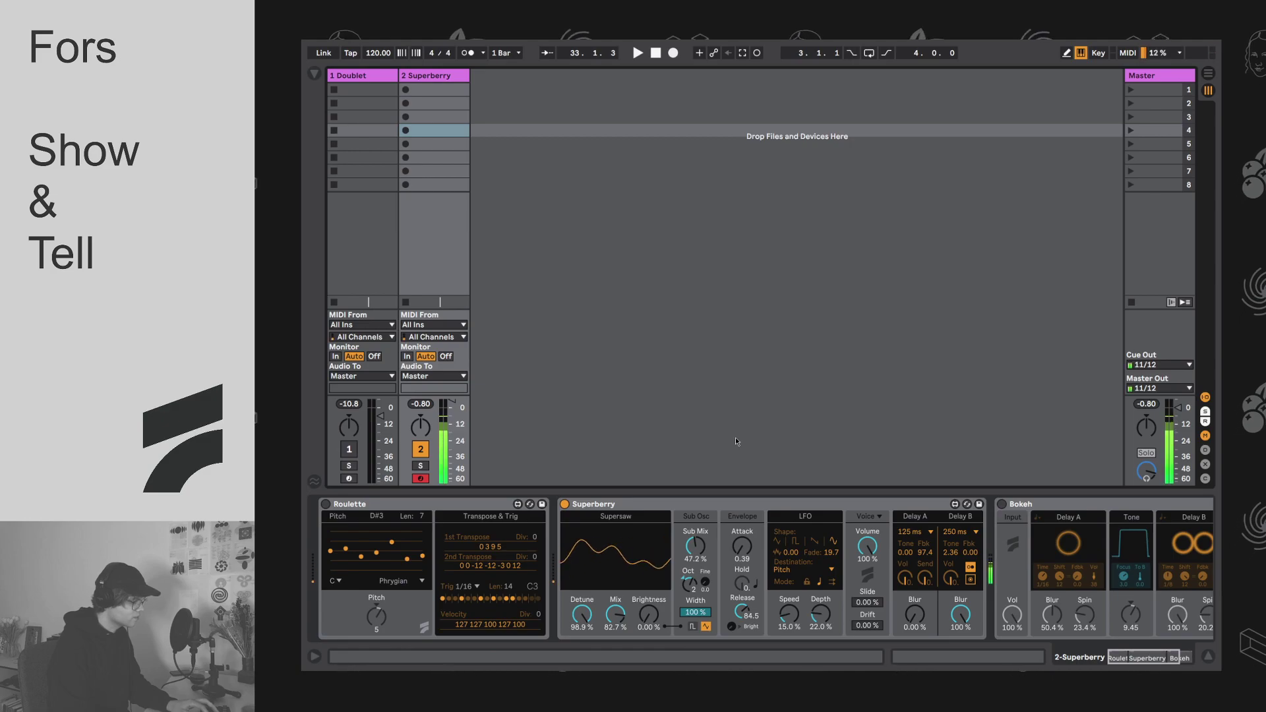
{"action": "key", "text": "x"}
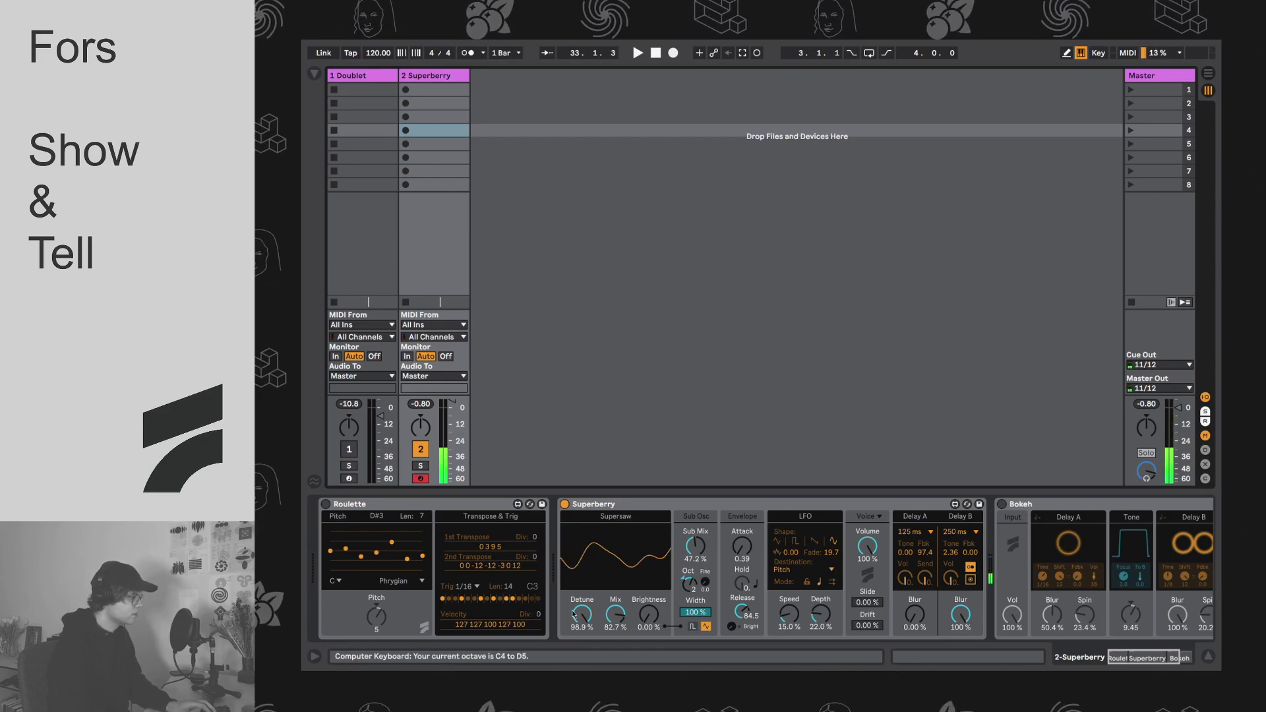
{"action": "key", "text": "x"}
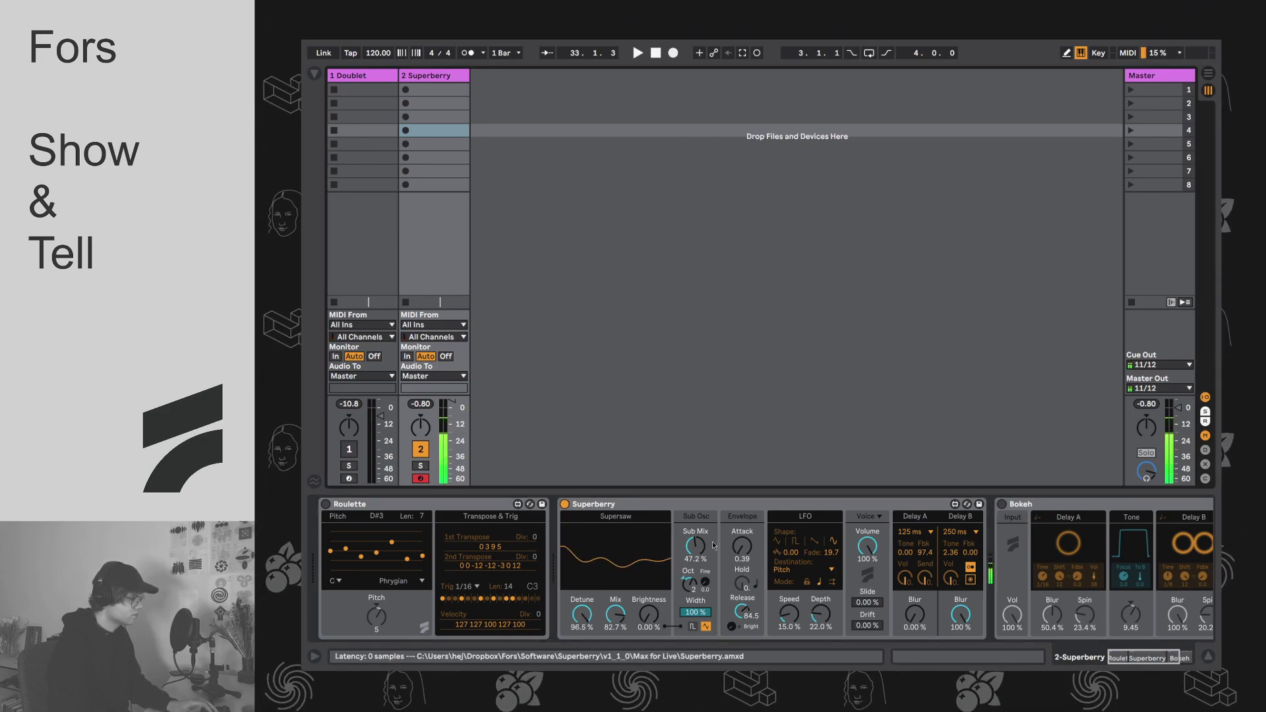
Step: Remove the sub with 0 % mix, set the LFO fade to 0 and its depth to 23.6 %, and play notes
{"action": "left_click_drag", "start_coordinate": [583, 615], "coordinate": [583, 600]}
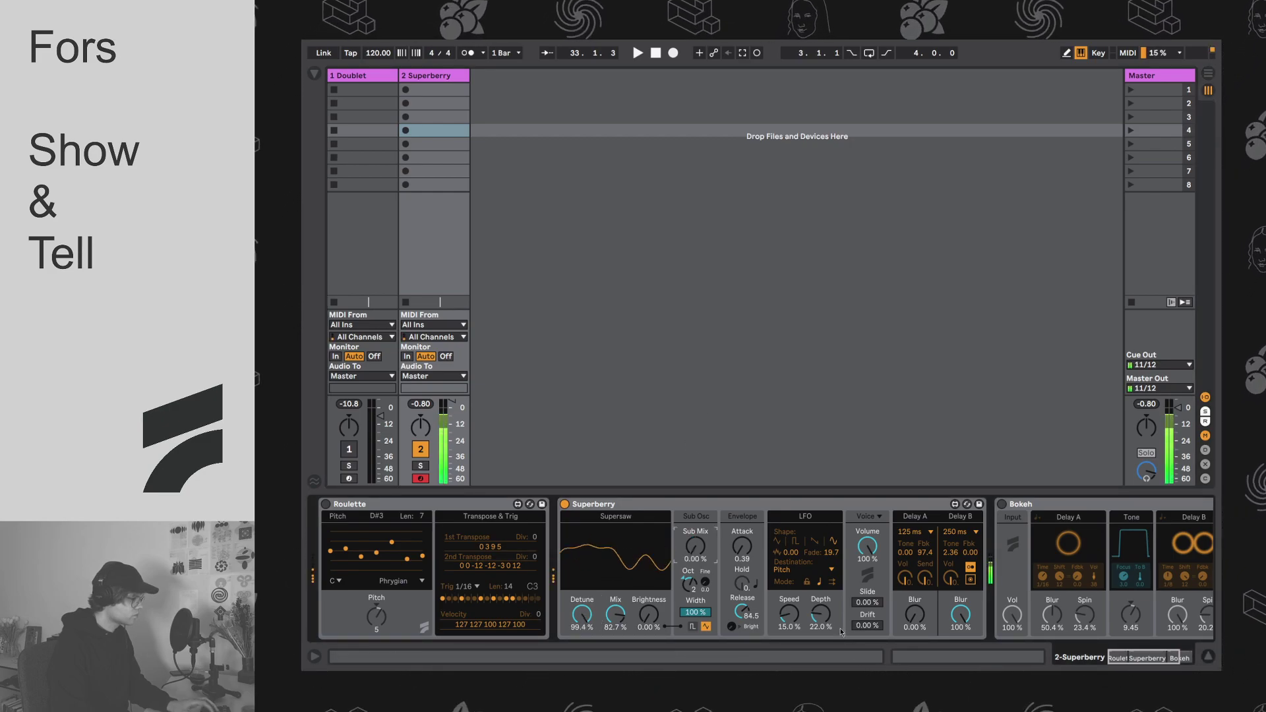
{"action": "left_click_drag", "start_coordinate": [821, 614], "coordinate": [826, 587]}
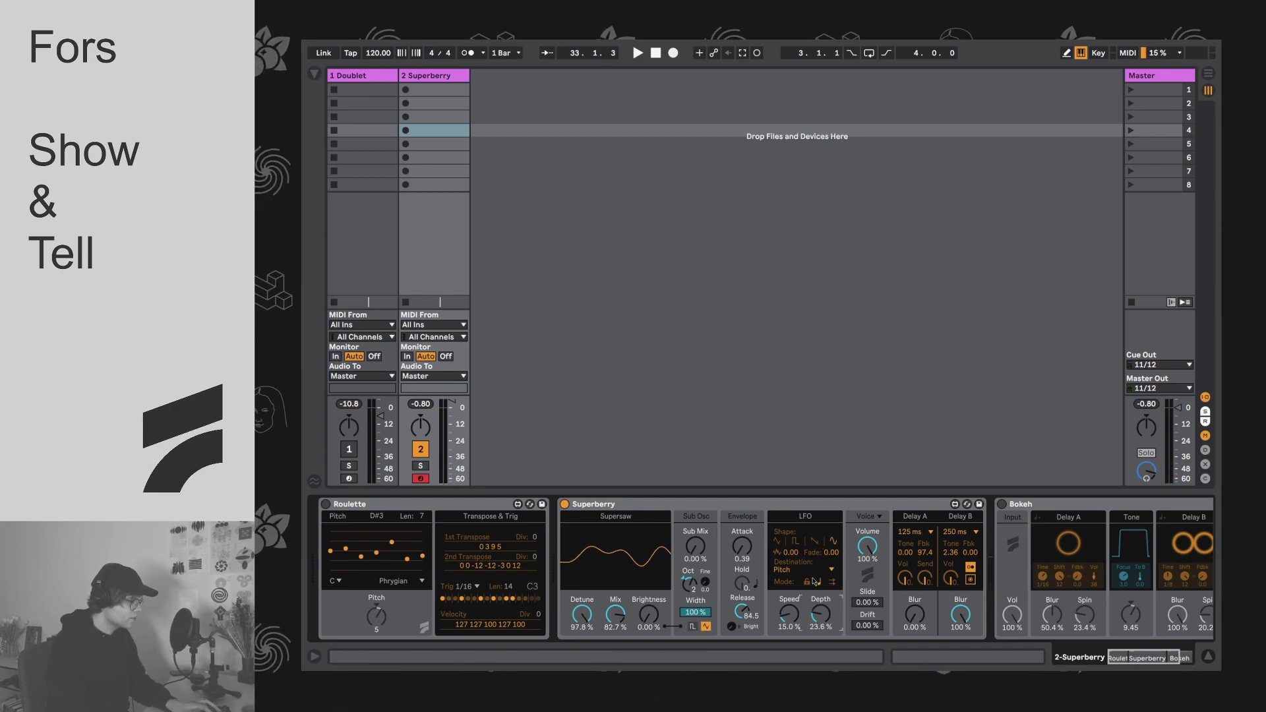
{"action": "key", "text": "a"}
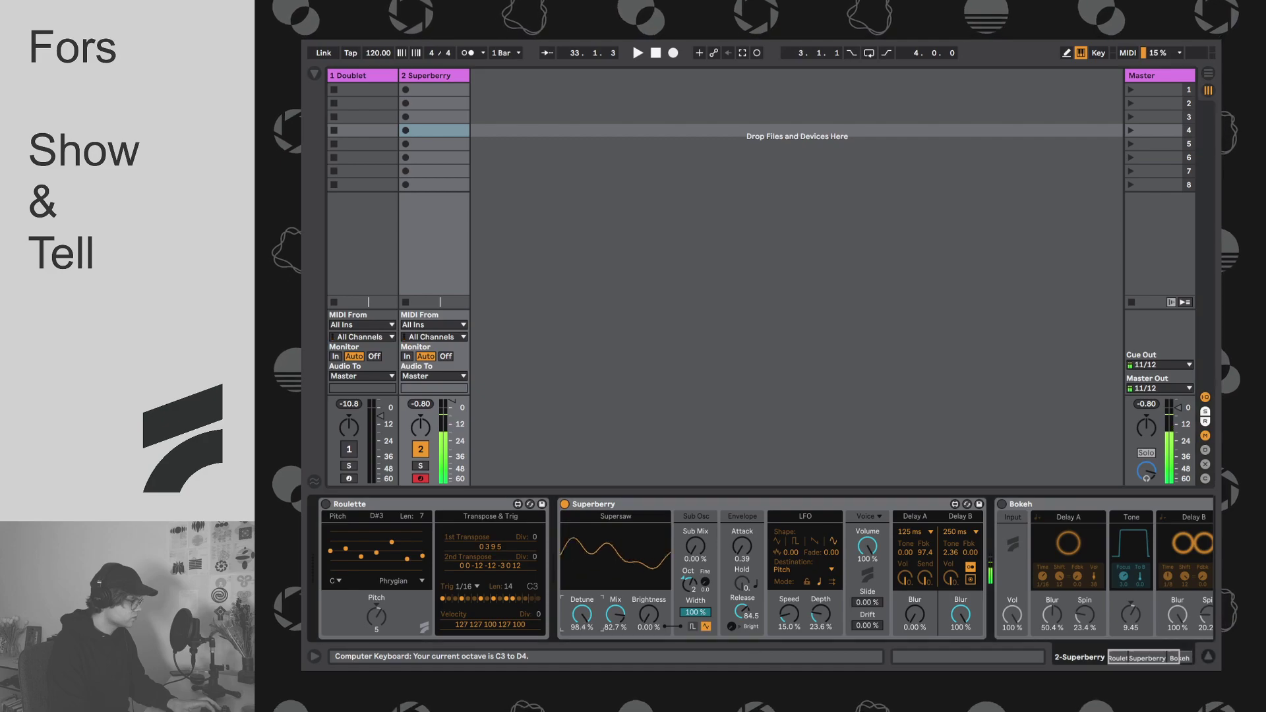
Step: Set the LFO to 50 % speed, 11 % depth and 99.0 beside Fade, with detune 80.7 % and mix 59.8 %, and play different octaves
{"action": "left_click_drag", "start_coordinate": [824, 617], "coordinate": [824, 574]}
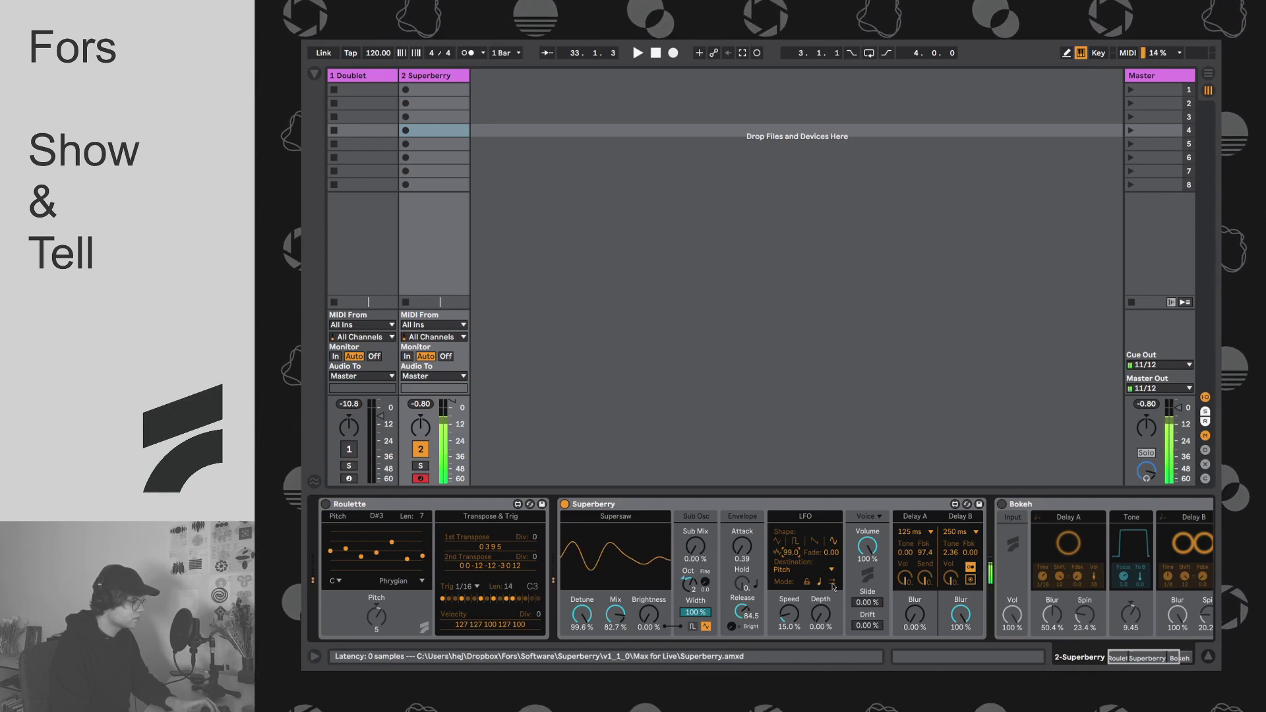
{"action": "left_click_drag", "start_coordinate": [818, 617], "coordinate": [817, 617]}
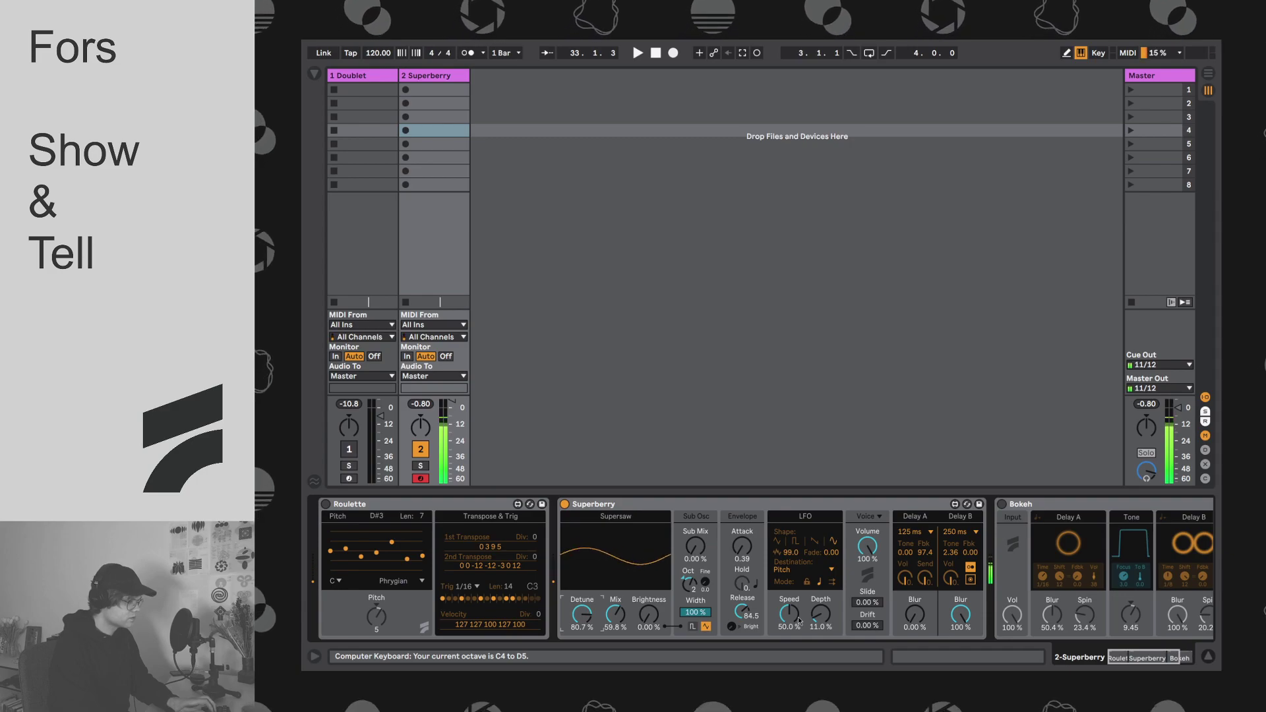
{"action": "key", "text": "x"}
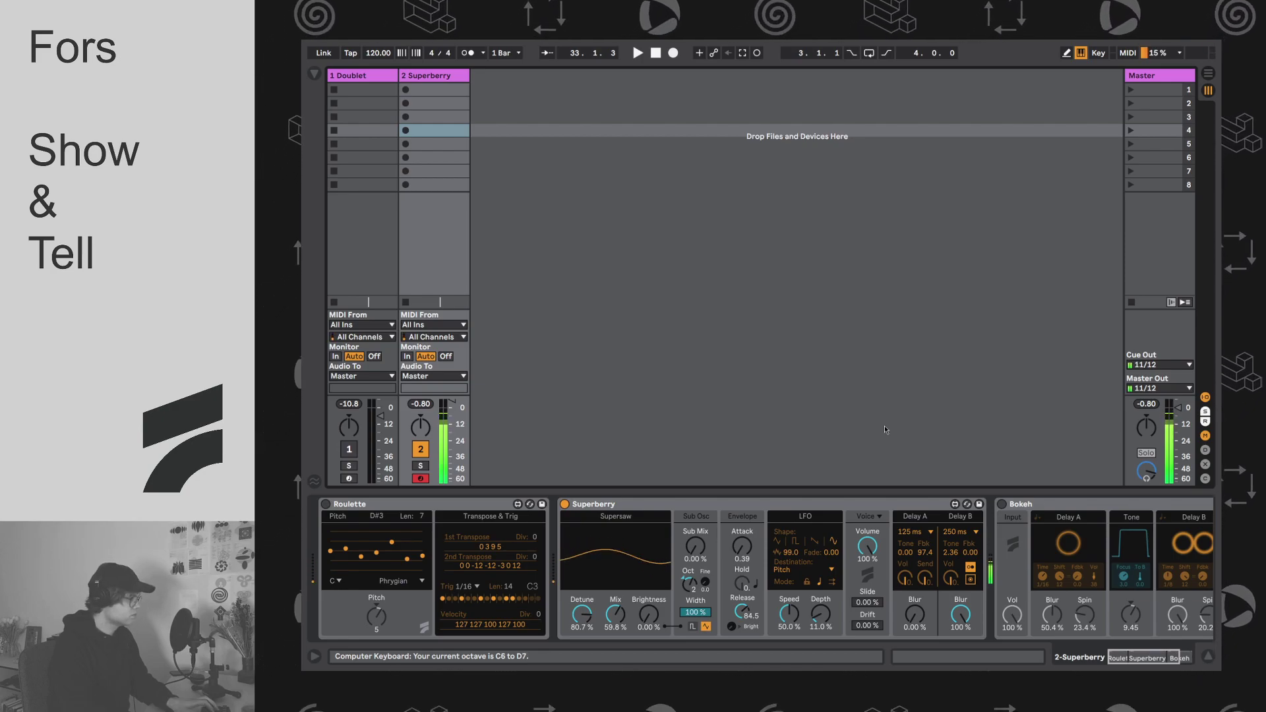
{"action": "key", "text": "z"}
{"action": "key", "text": "z"}
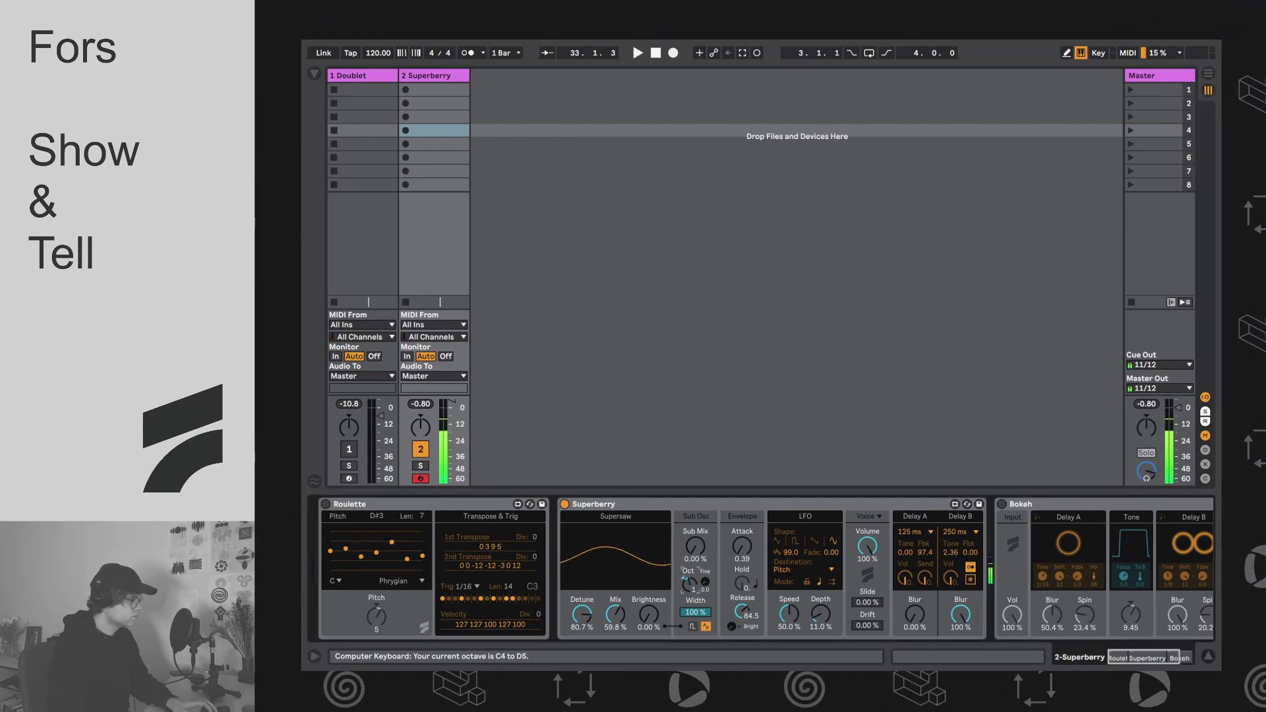
Step: Switch the sub oscillator to a square wave at octave -1 and 53.5 % mix, and play notes across keyboard octaves
{"action": "left_click", "coordinate": [693, 627]}
{"action": "key", "text": "z"}
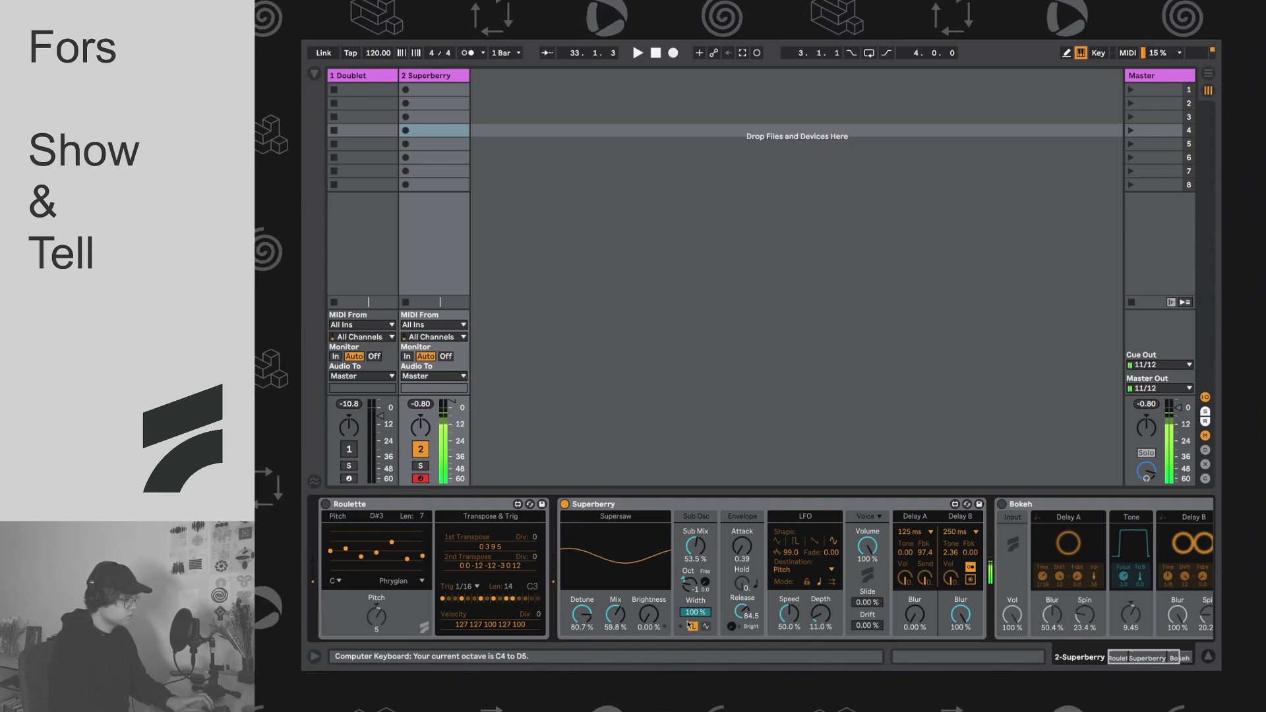
{"action": "key", "text": "z"}
{"action": "key", "text": "z"}
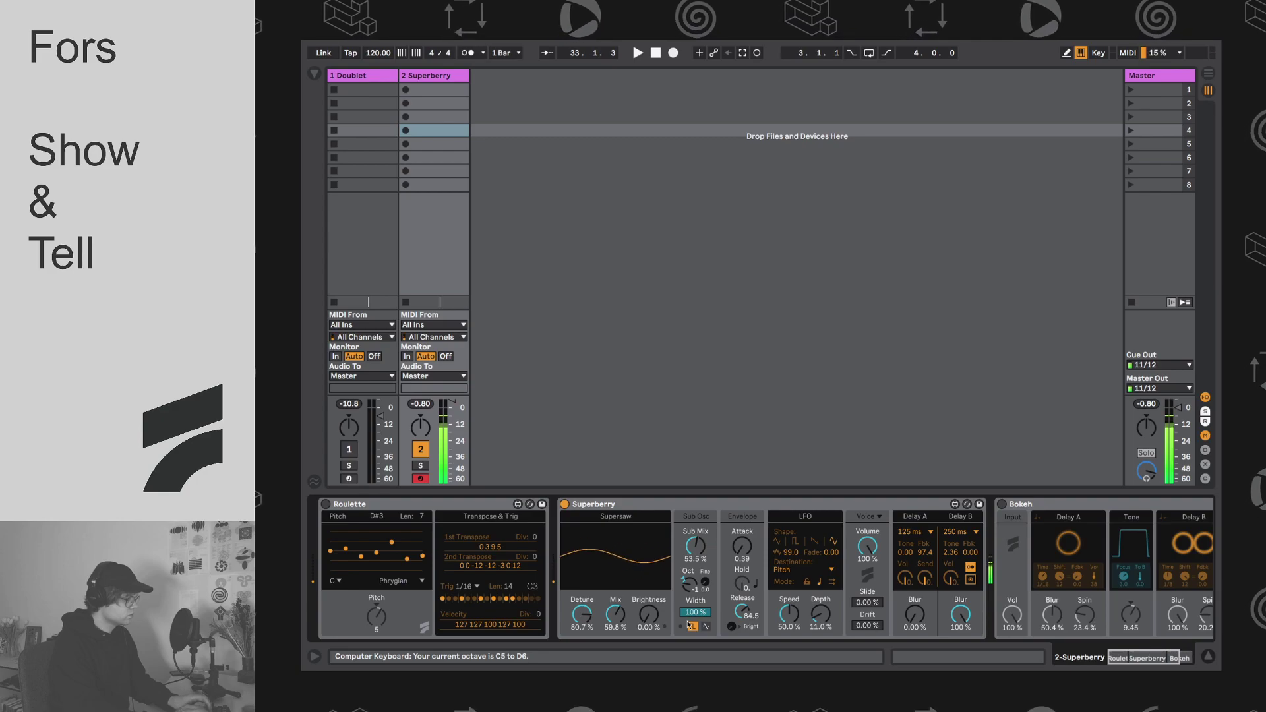
{"action": "key", "text": "z"}
{"action": "key", "text": "z"}
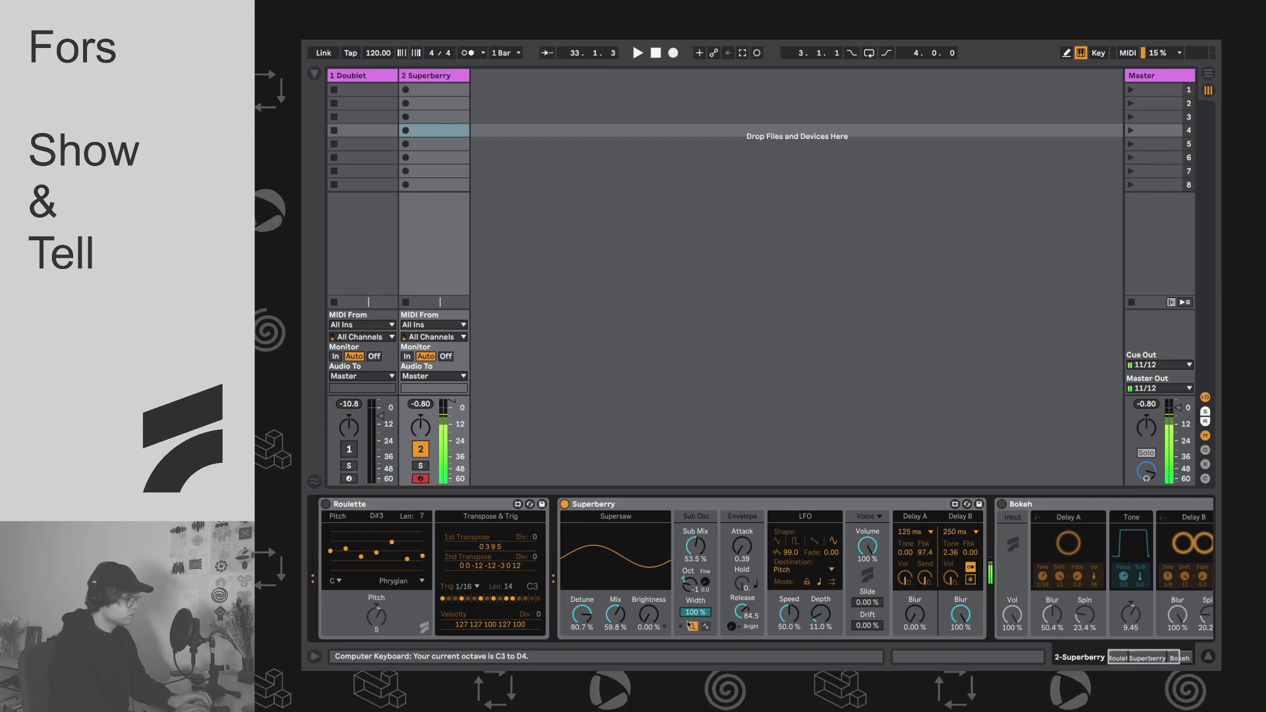
{"action": "key", "text": "z"}
{"action": "key", "text": "z"}
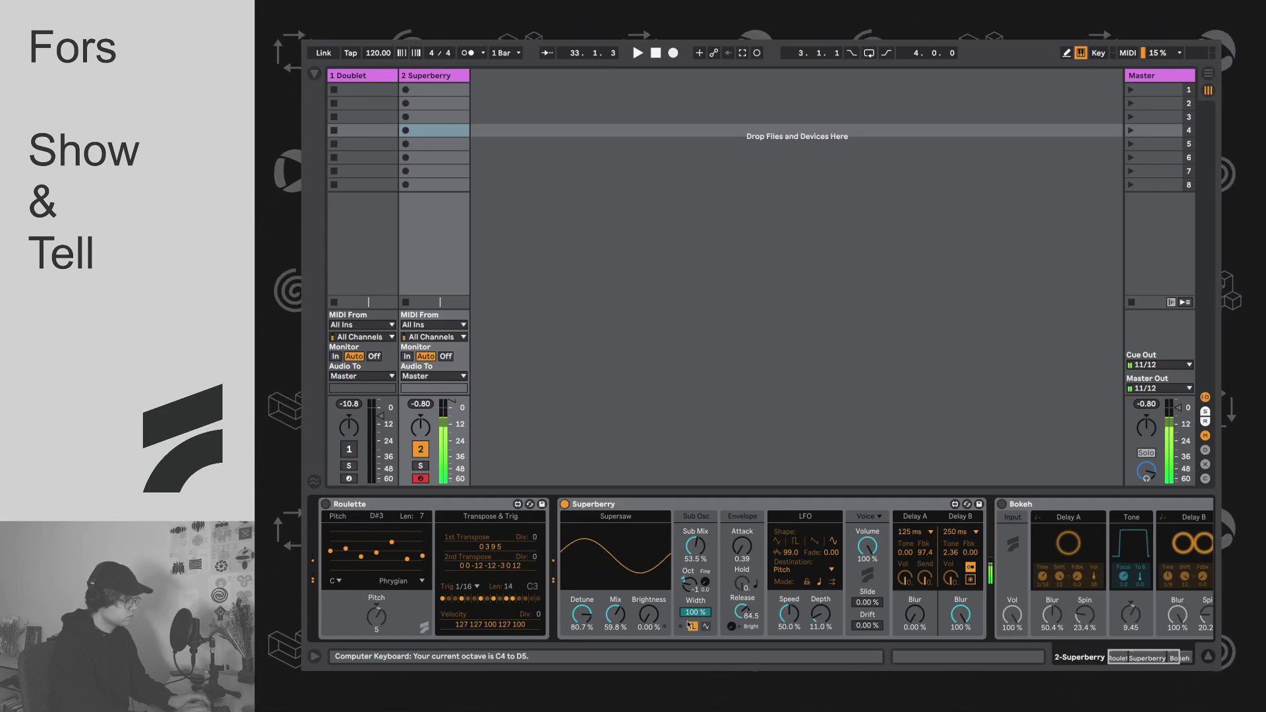
{"action": "key", "text": "z"}
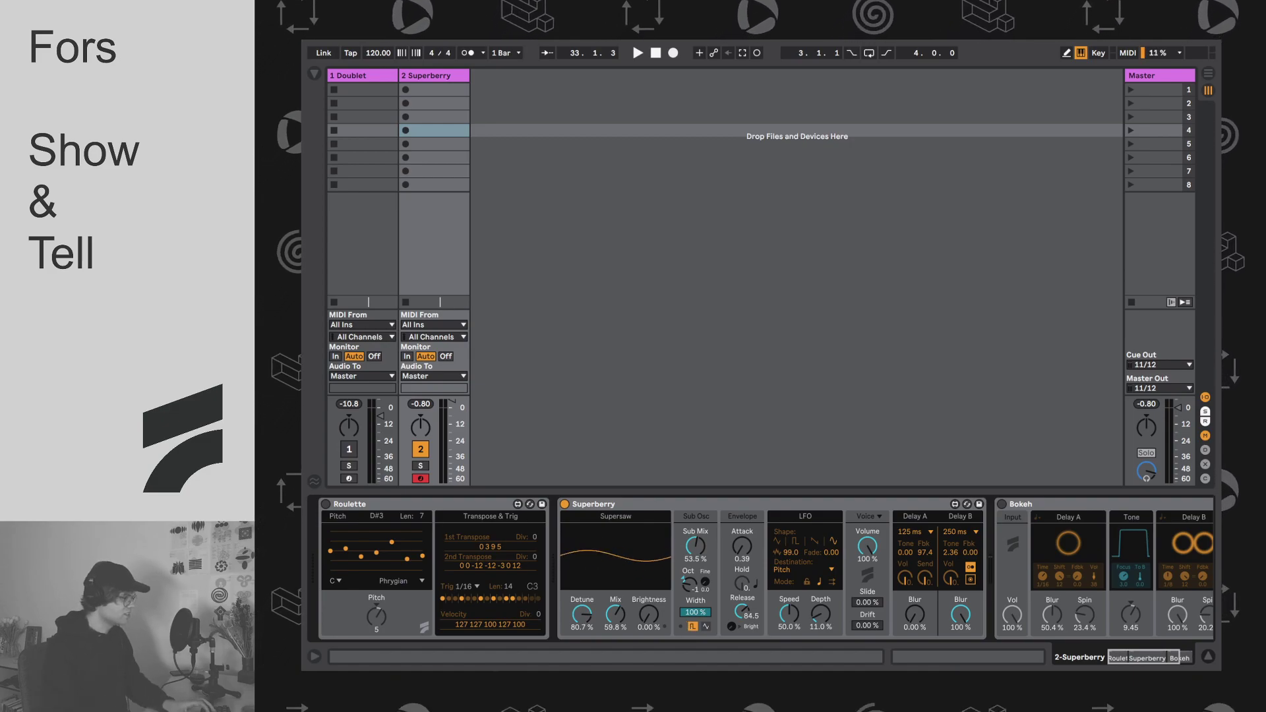
Step: Try LFO depths of 2.36 % and 37 % with the sub mix at 0 %, and reset the depth to 0 %
{"action": "left_click_drag", "start_coordinate": [829, 610], "coordinate": [829, 640]}
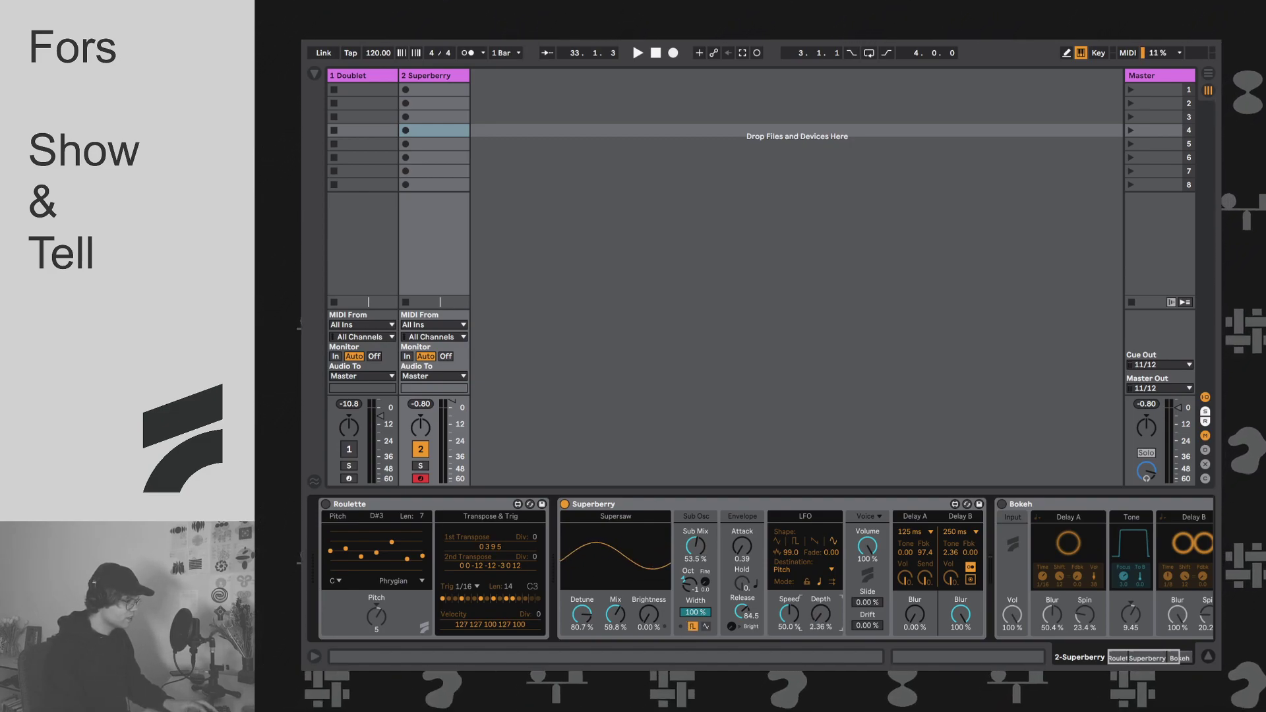
{"action": "left_click_drag", "start_coordinate": [821, 617], "coordinate": [821, 584]}
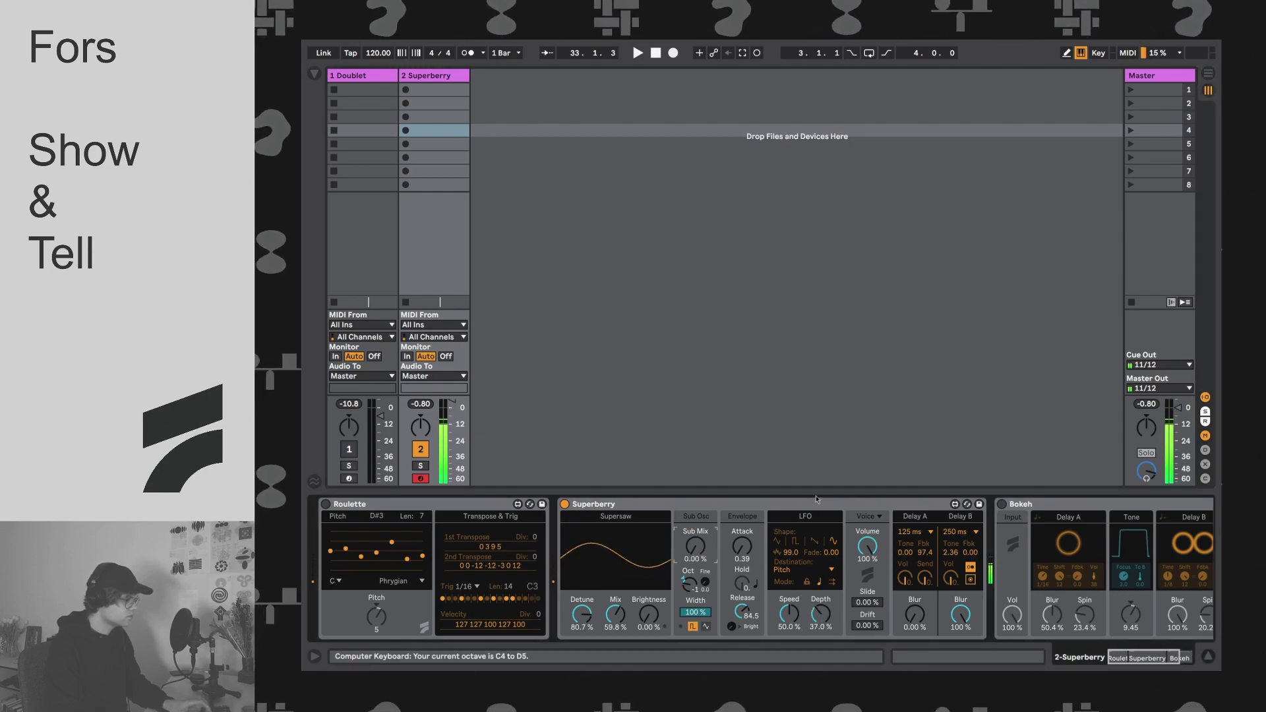
{"action": "key", "text": "x"}
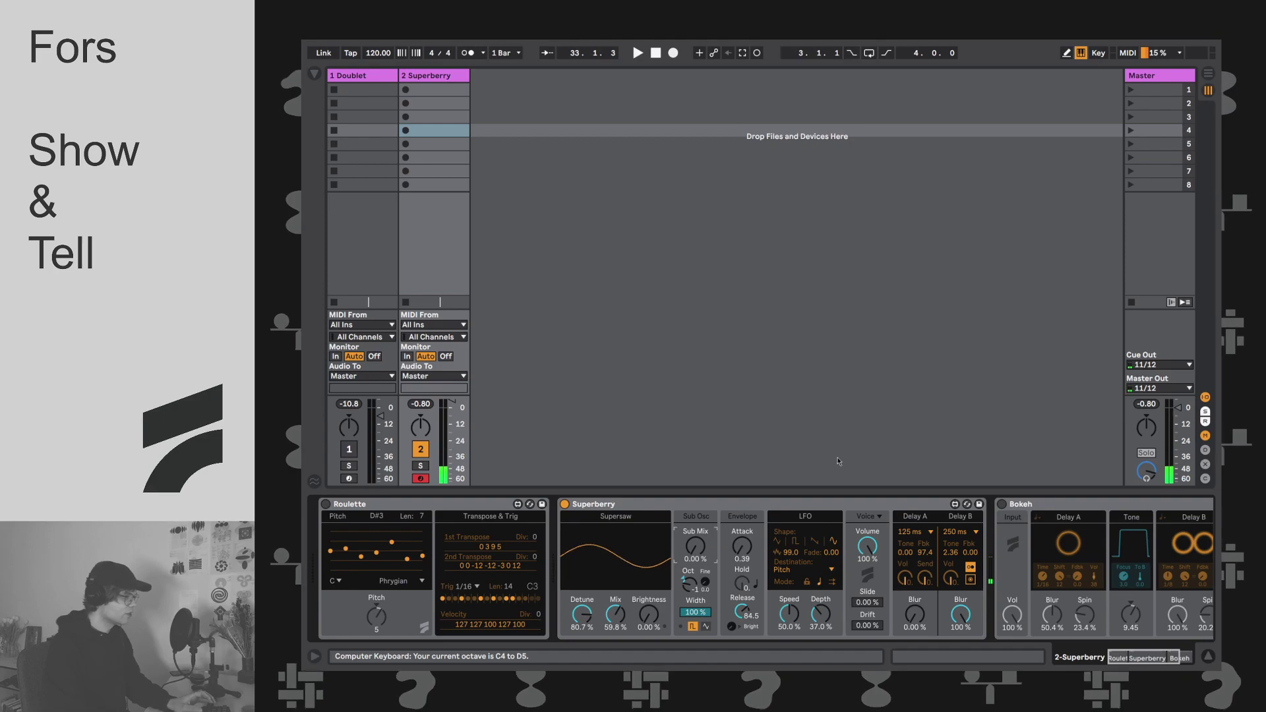
{"action": "key", "text": "Delete"}
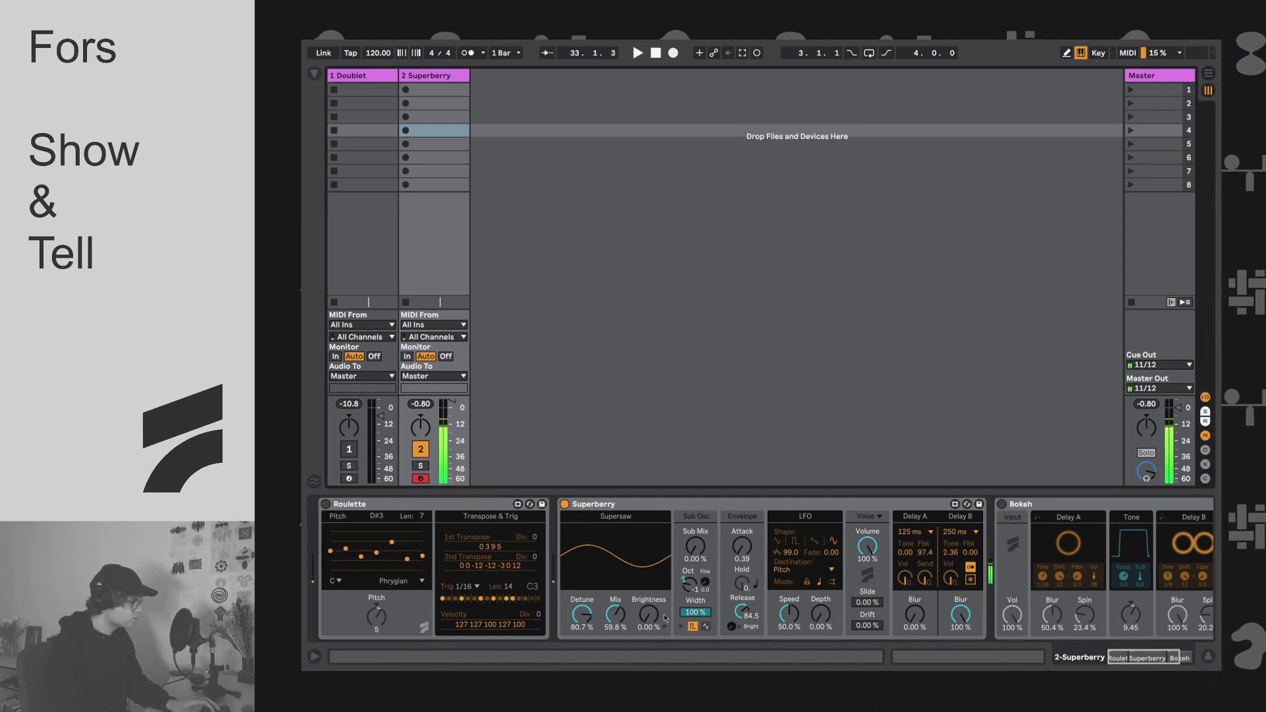
Step: Set the supersaw brightness to 66.9 %, mix to 76.4 % and detune to 59.4 %, shorten the release to about 44, and play notes
{"action": "left_click_drag", "start_coordinate": [649, 614], "coordinate": [582, 628]}
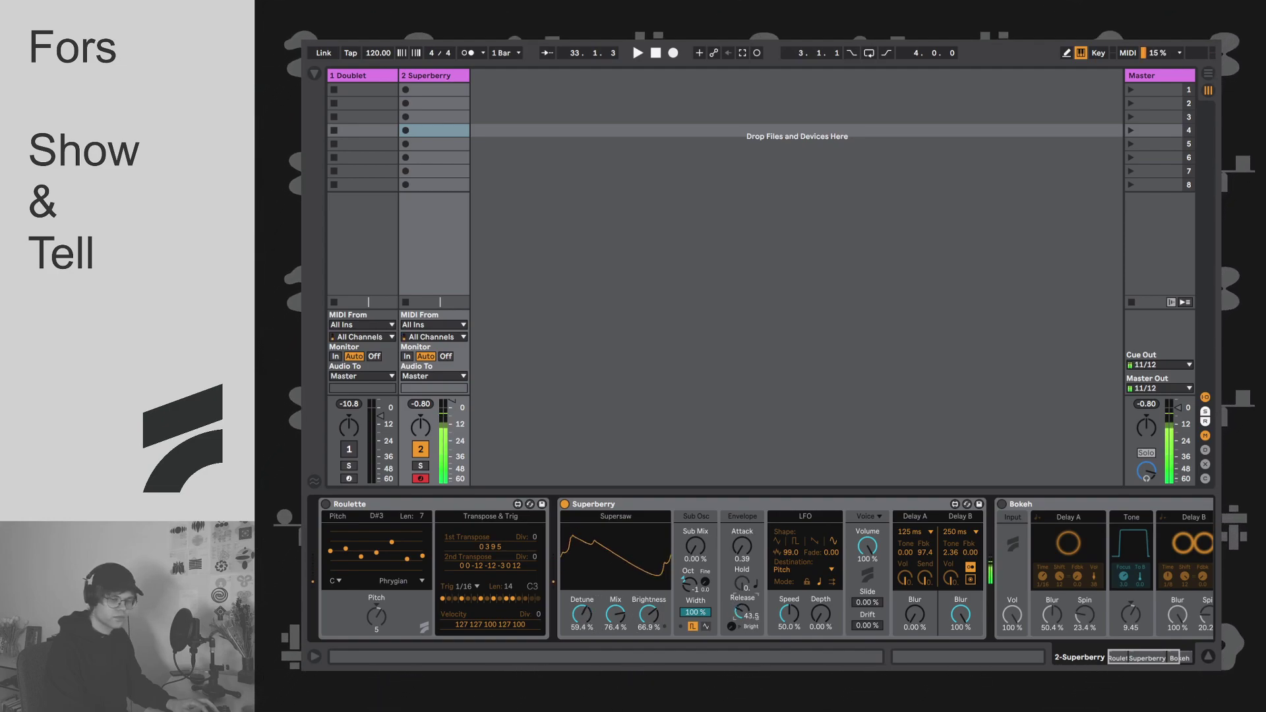
{"action": "key", "text": "z"}
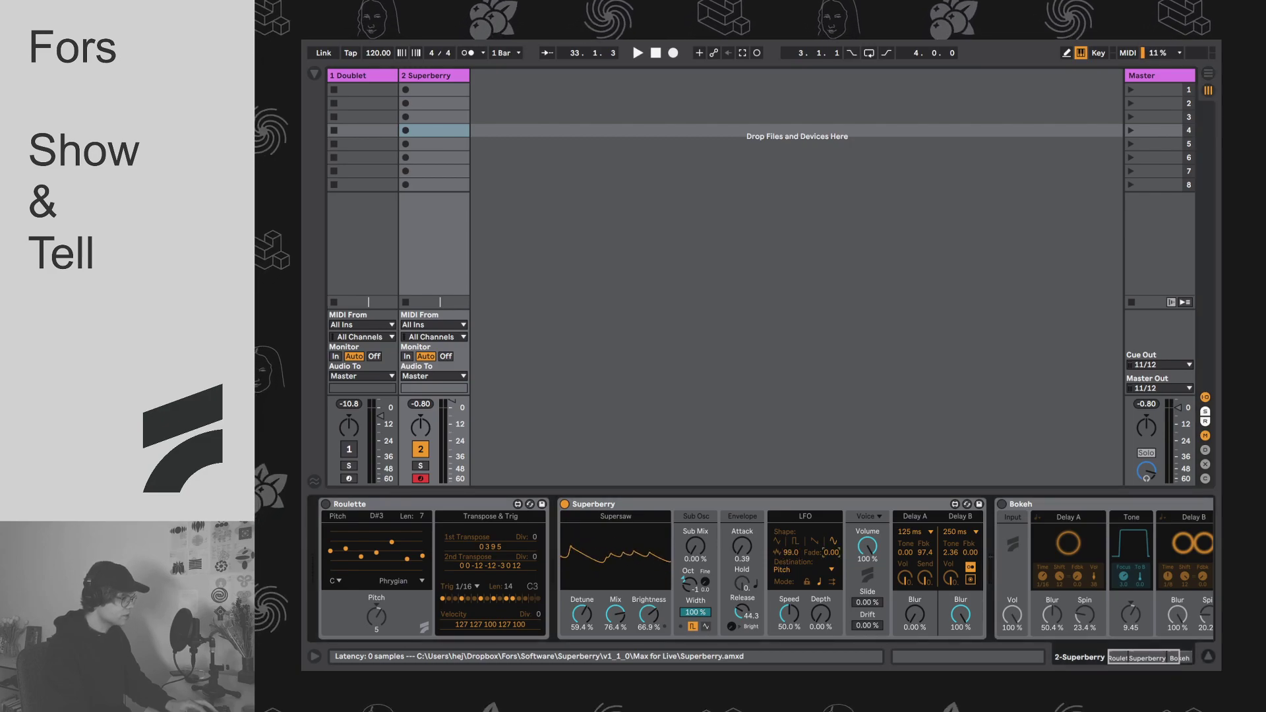
Step: Set attack to 6.69, release to 56.9 and brightness to 0 %, and the LFO to 100 % speed, 23.6 % depth and about -45 fade
{"action": "left_click_drag", "start_coordinate": [831, 552], "coordinate": [833, 562]}
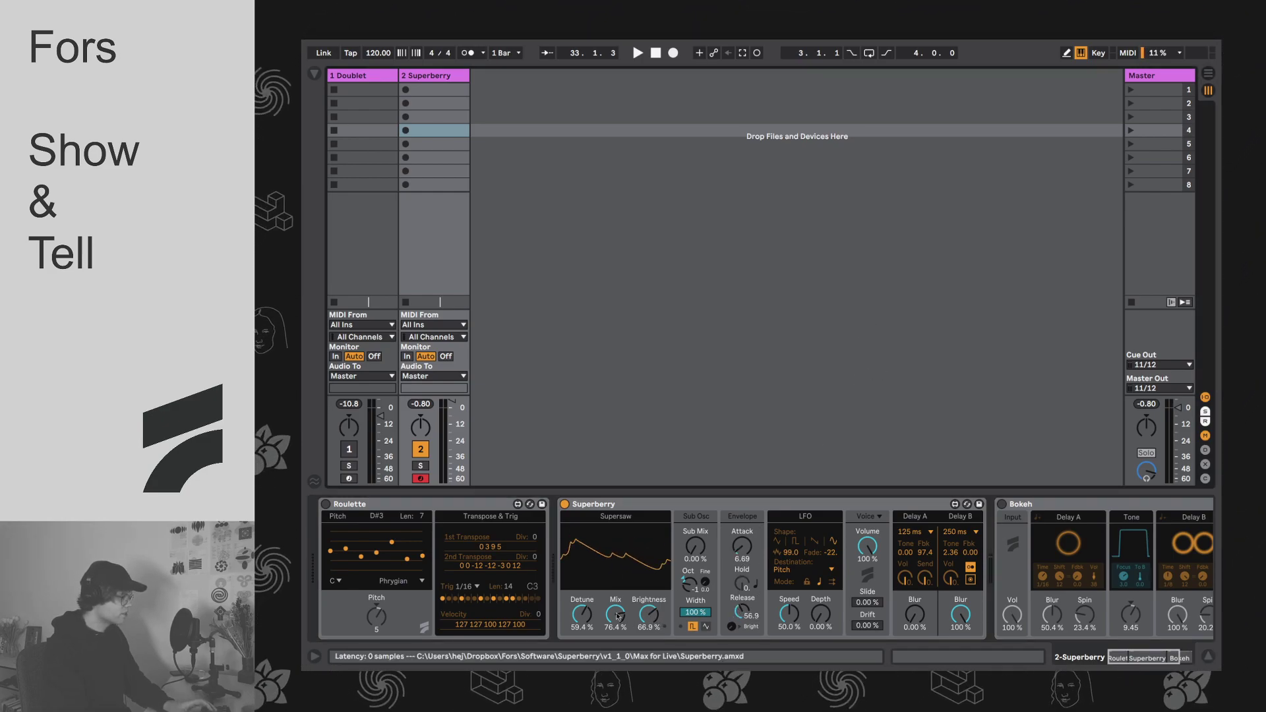
{"action": "left_click_drag", "start_coordinate": [644, 614], "coordinate": [643, 653]}
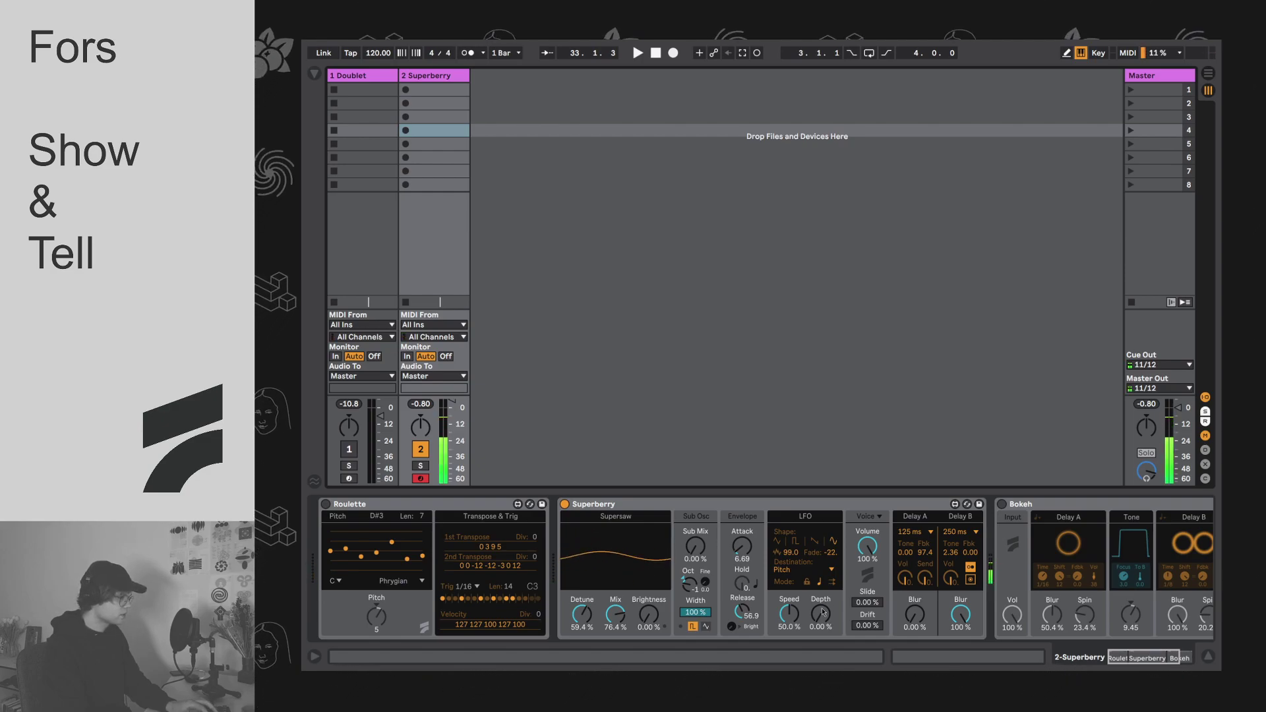
{"action": "left_click_drag", "start_coordinate": [822, 612], "coordinate": [789, 580]}
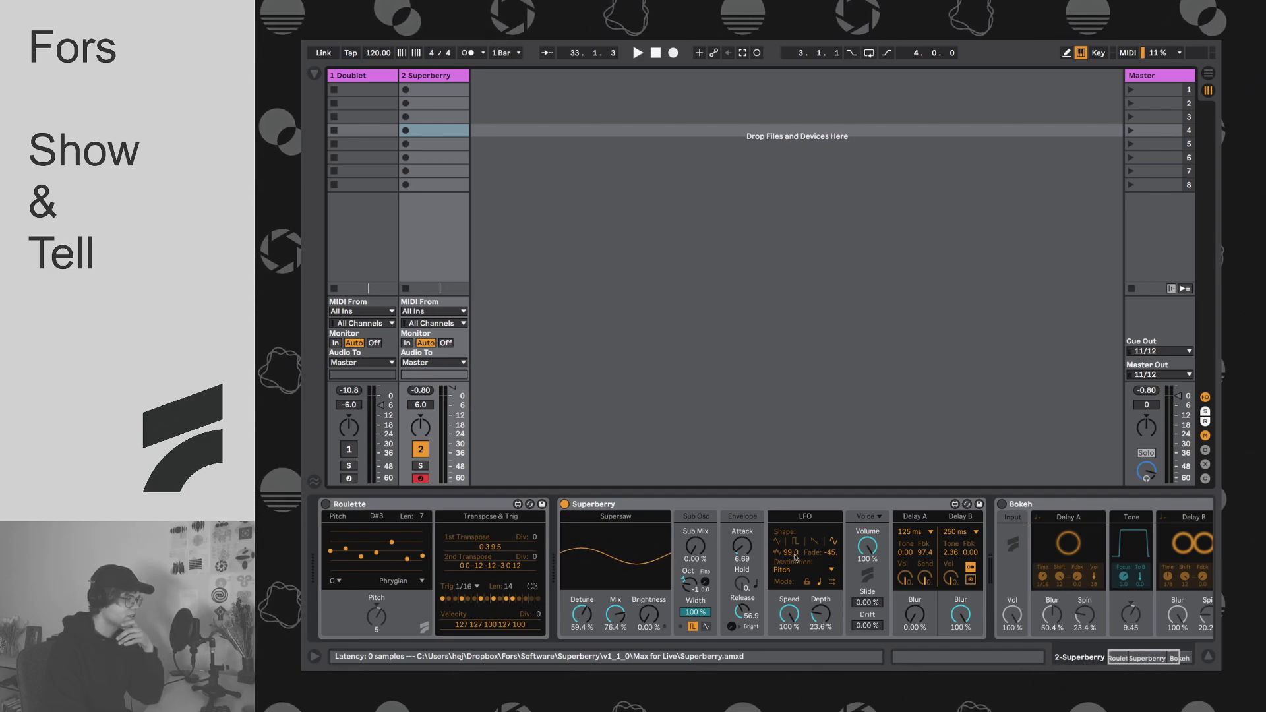
Step: Set the LFO depth to 25 % and fade to 42.5, play notes, and set the supersaw mix to 0 %
{"action": "left_click_drag", "start_coordinate": [823, 622], "coordinate": [823, 610]}
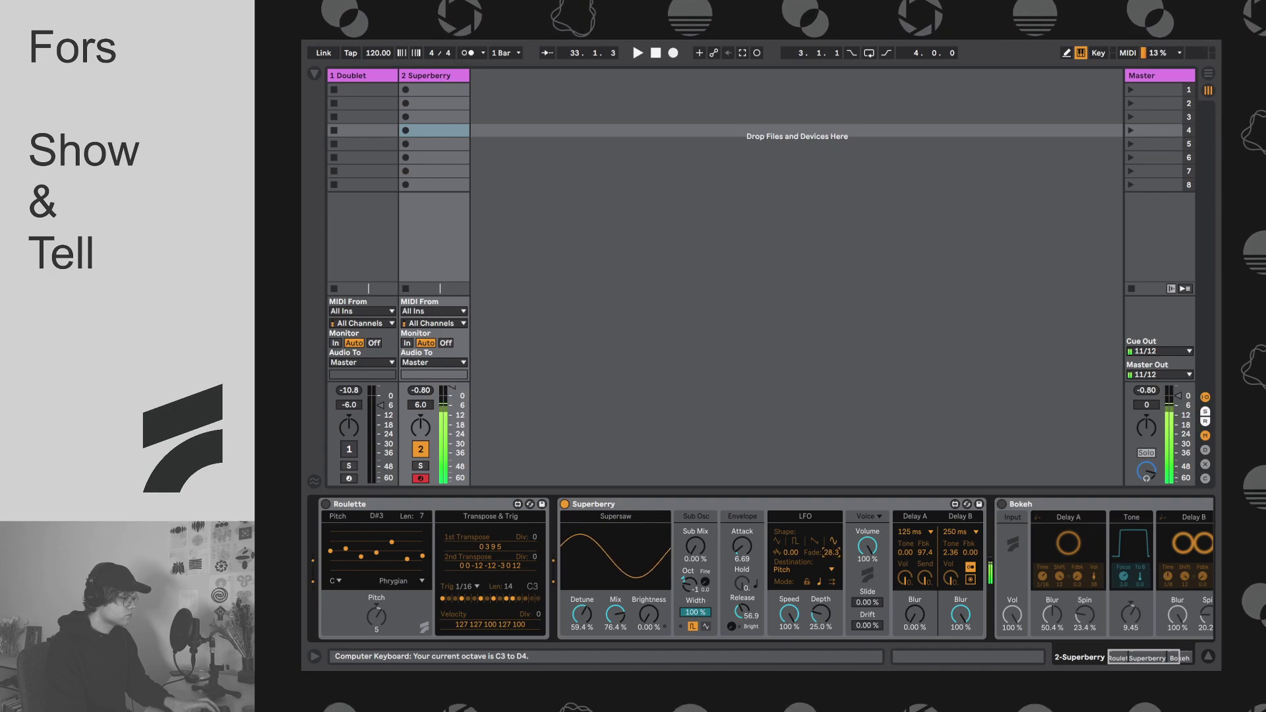
{"action": "key", "text": "z"}
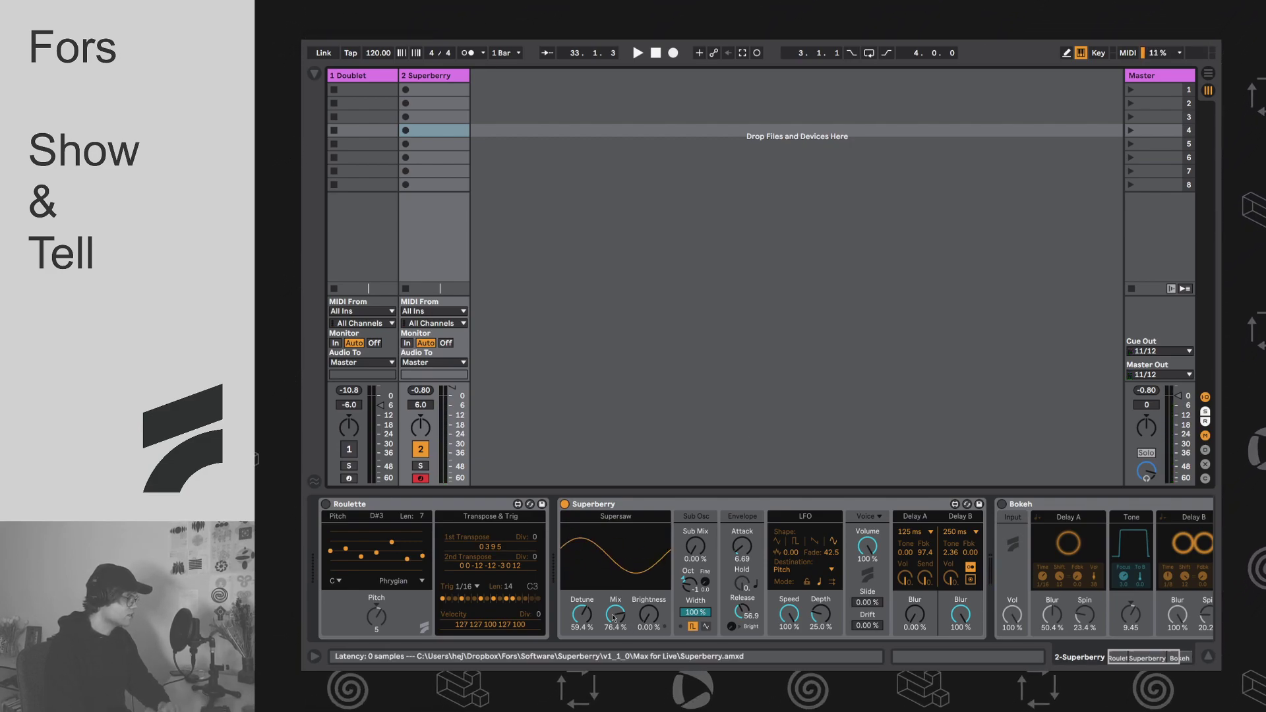
{"action": "left_click_drag", "start_coordinate": [613, 617], "coordinate": [614, 618]}
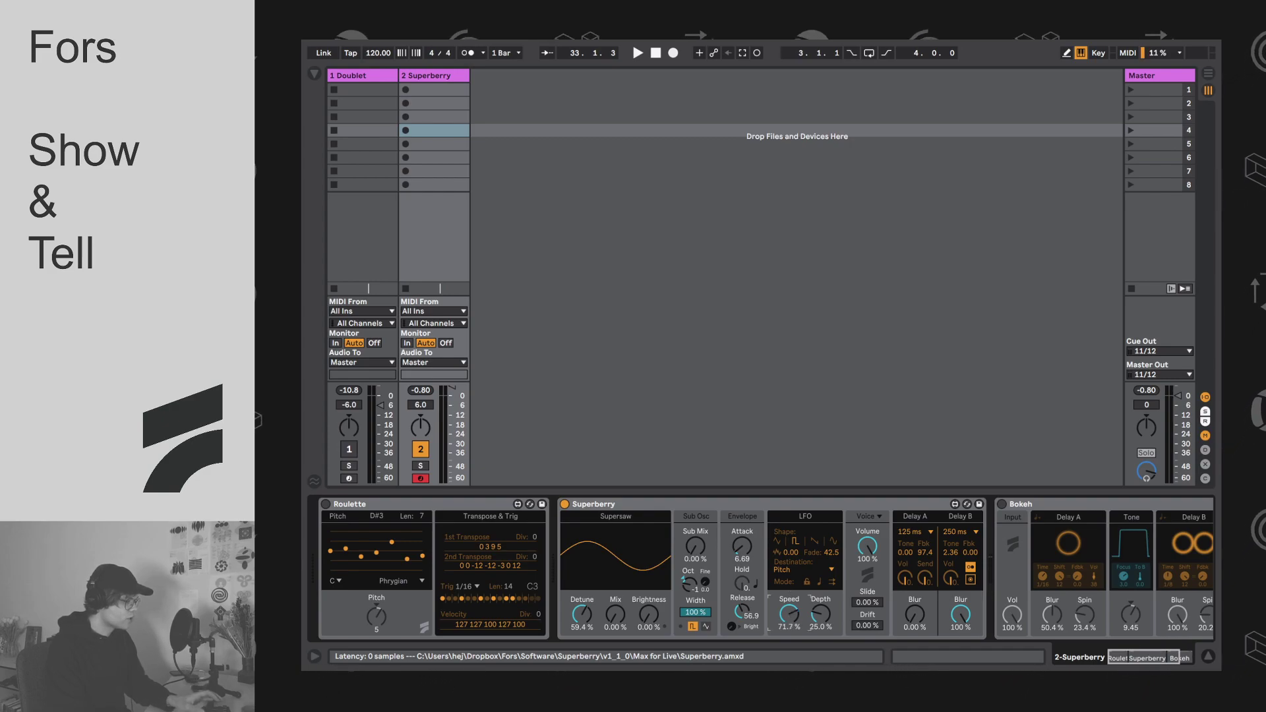
Step: Set the LFO to a square shape with 0.08 % speed, 100 % depth and about 46 fade, and play notes with zero attack
{"action": "left_click_drag", "start_coordinate": [788, 613], "coordinate": [829, 550]}
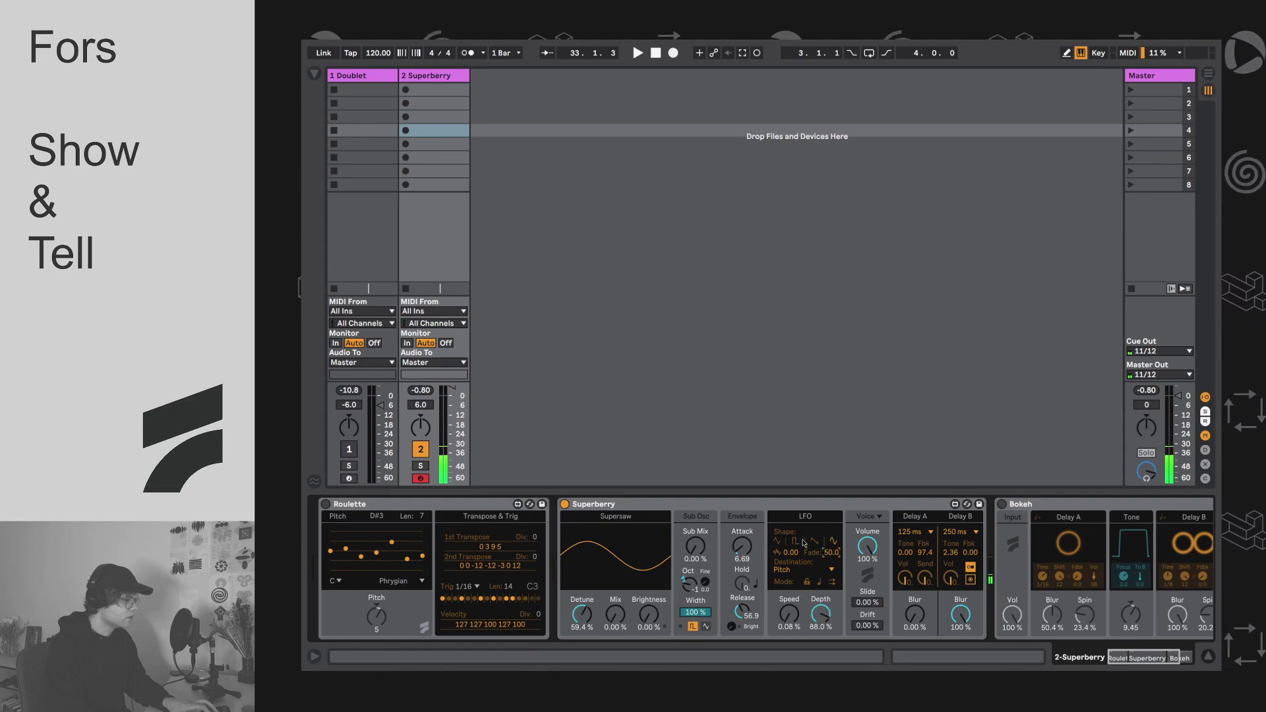
{"action": "left_click_drag", "start_coordinate": [832, 587], "coordinate": [829, 567]}
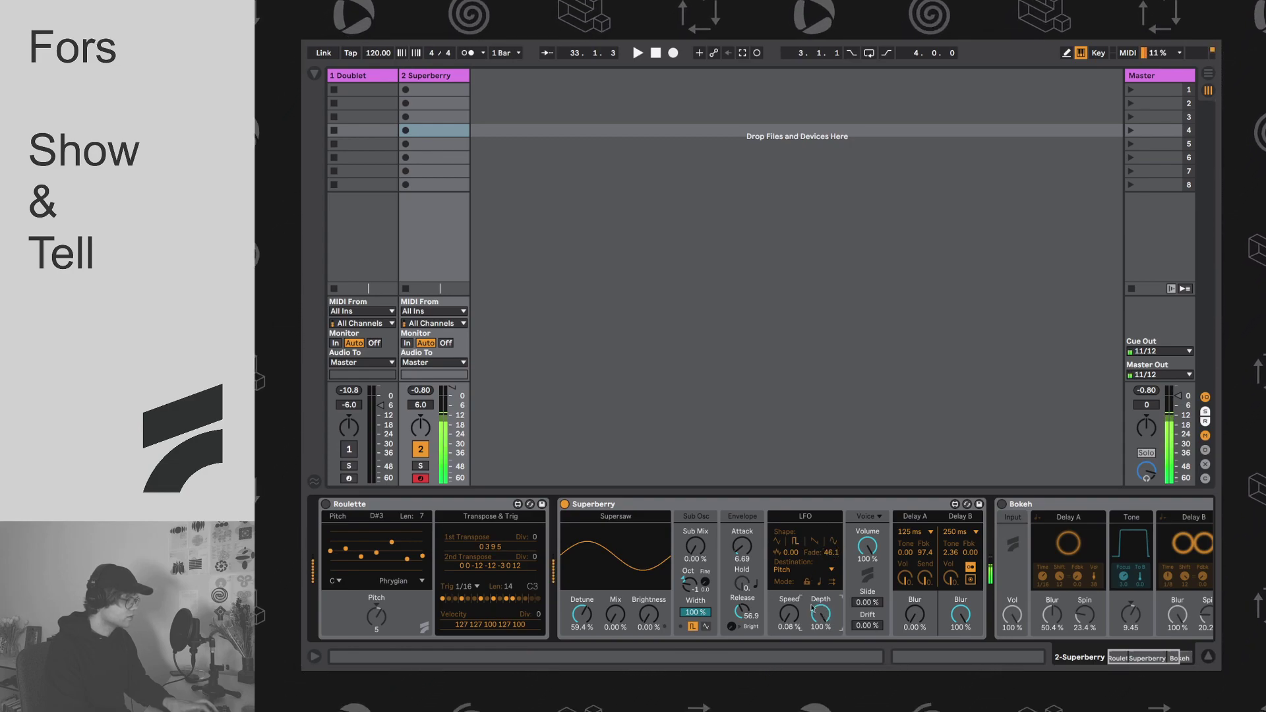
{"action": "key", "text": "z"}
{"action": "key", "text": "x"}
{"action": "key", "text": "x"}
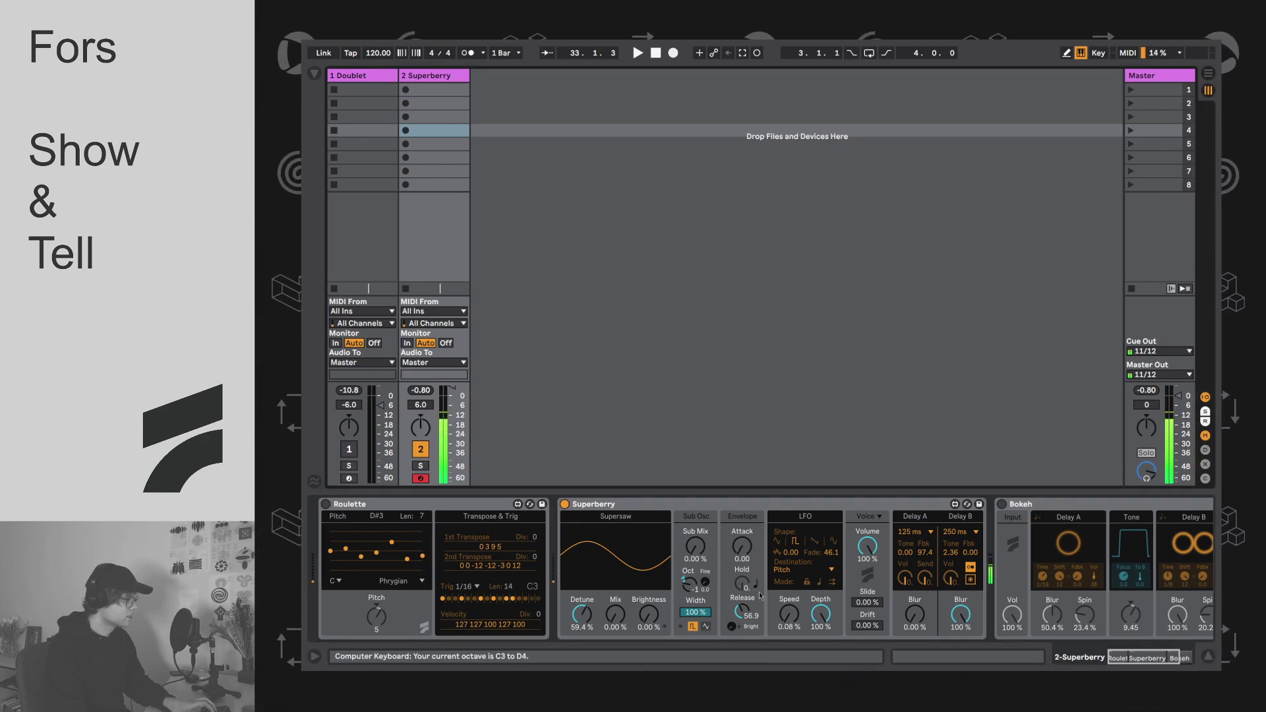
{"action": "key", "text": "z"}
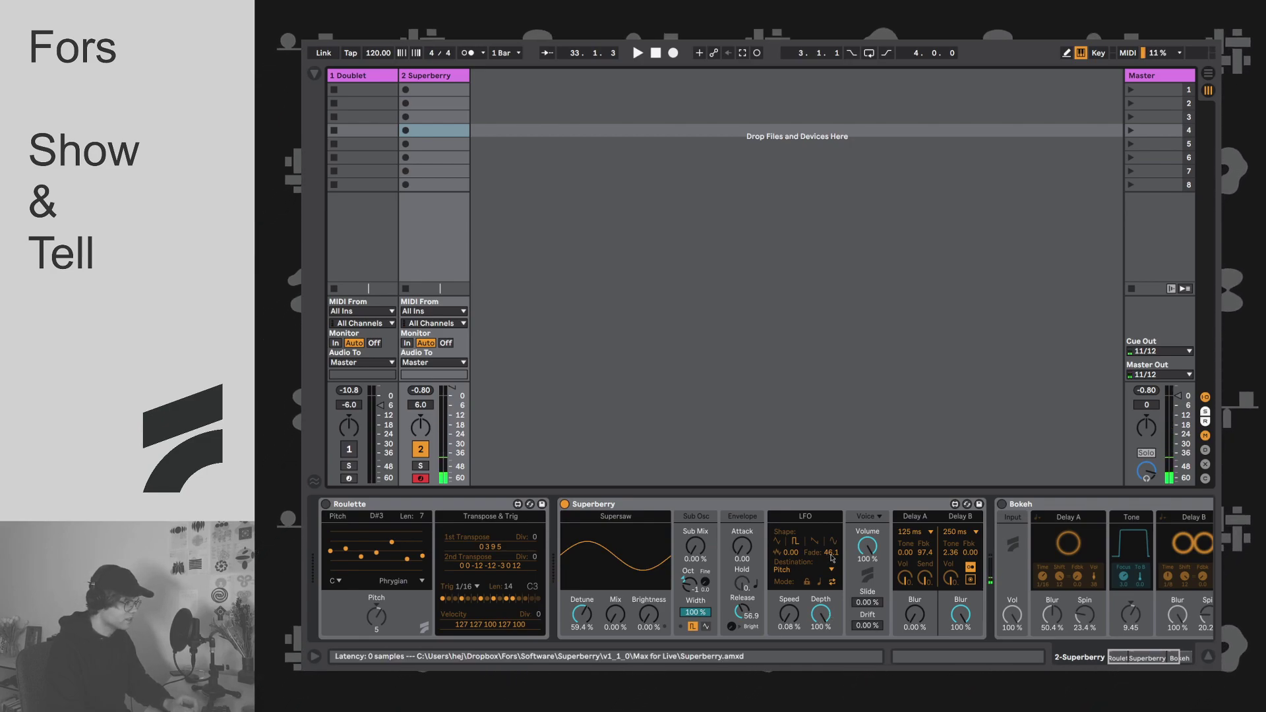
Step: Set the LFO fade to 48.4, play notes, set the sub oscillator to octave 0 and 43.3 % mix, and reset the LFO depth to 0 %
{"action": "left_click_drag", "start_coordinate": [832, 556], "coordinate": [833, 540]}
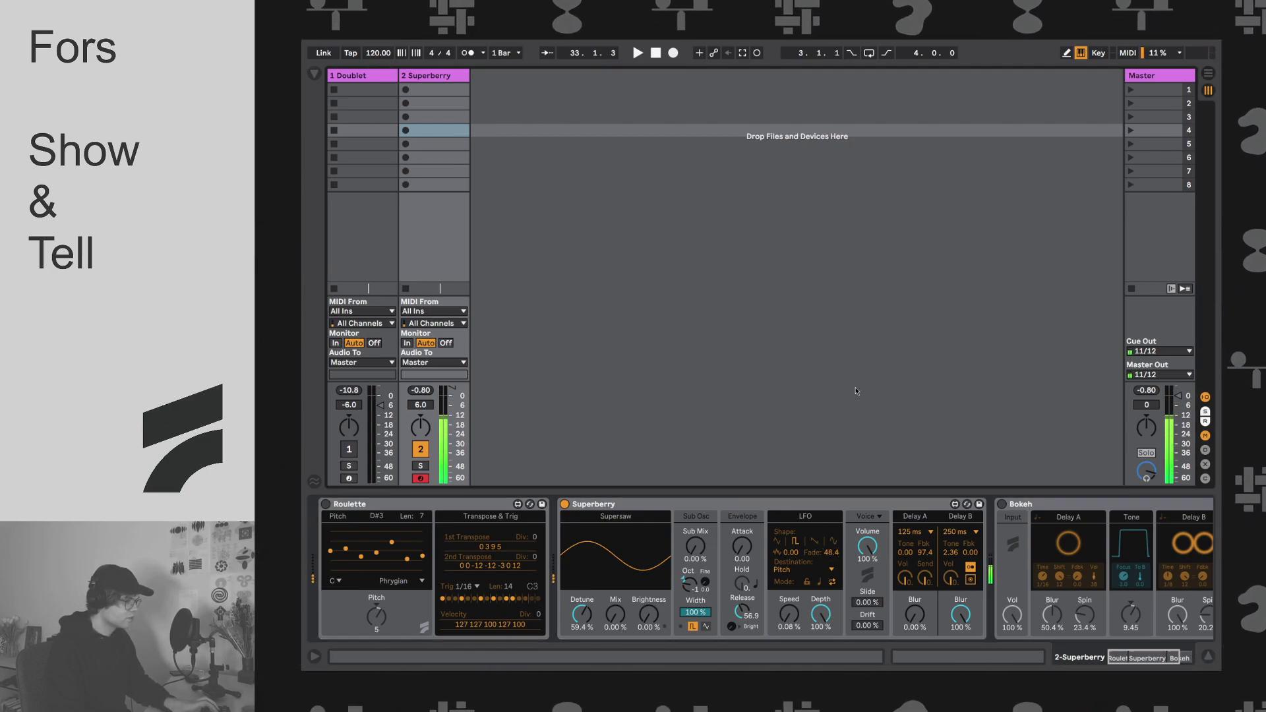
{"action": "key", "text": "z"}
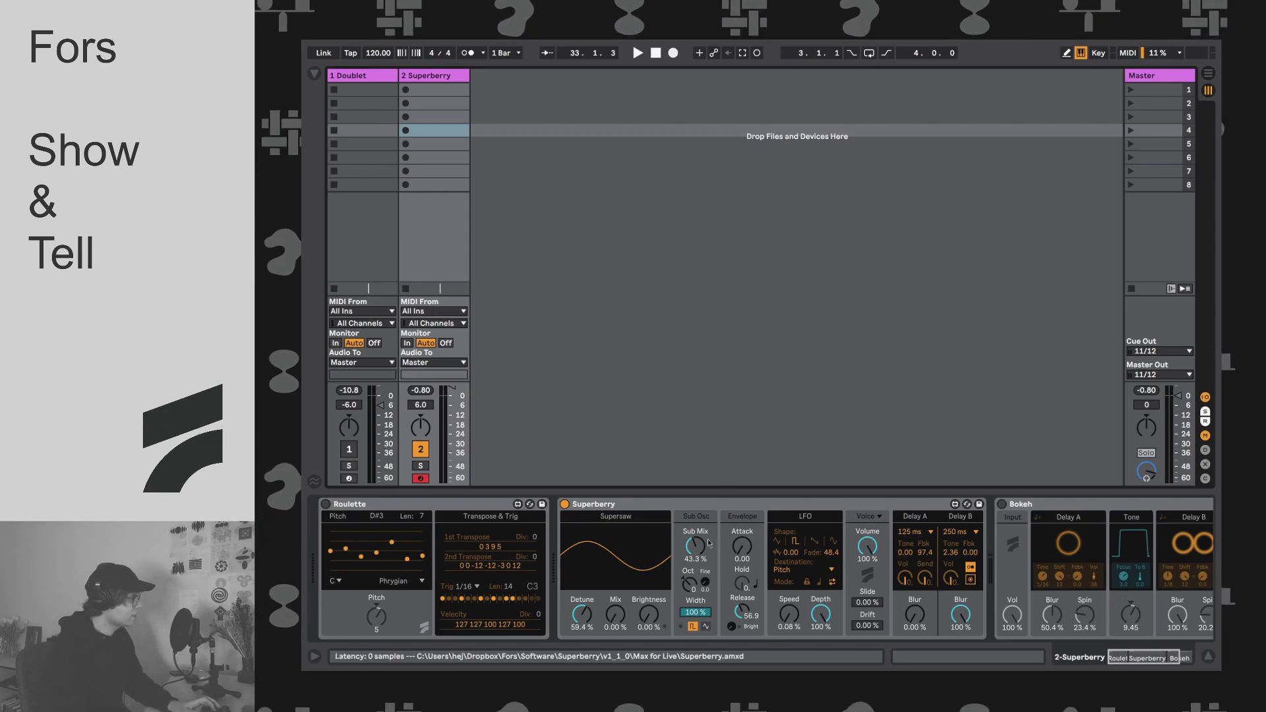
{"action": "left_click_drag", "start_coordinate": [821, 615], "coordinate": [820, 660]}
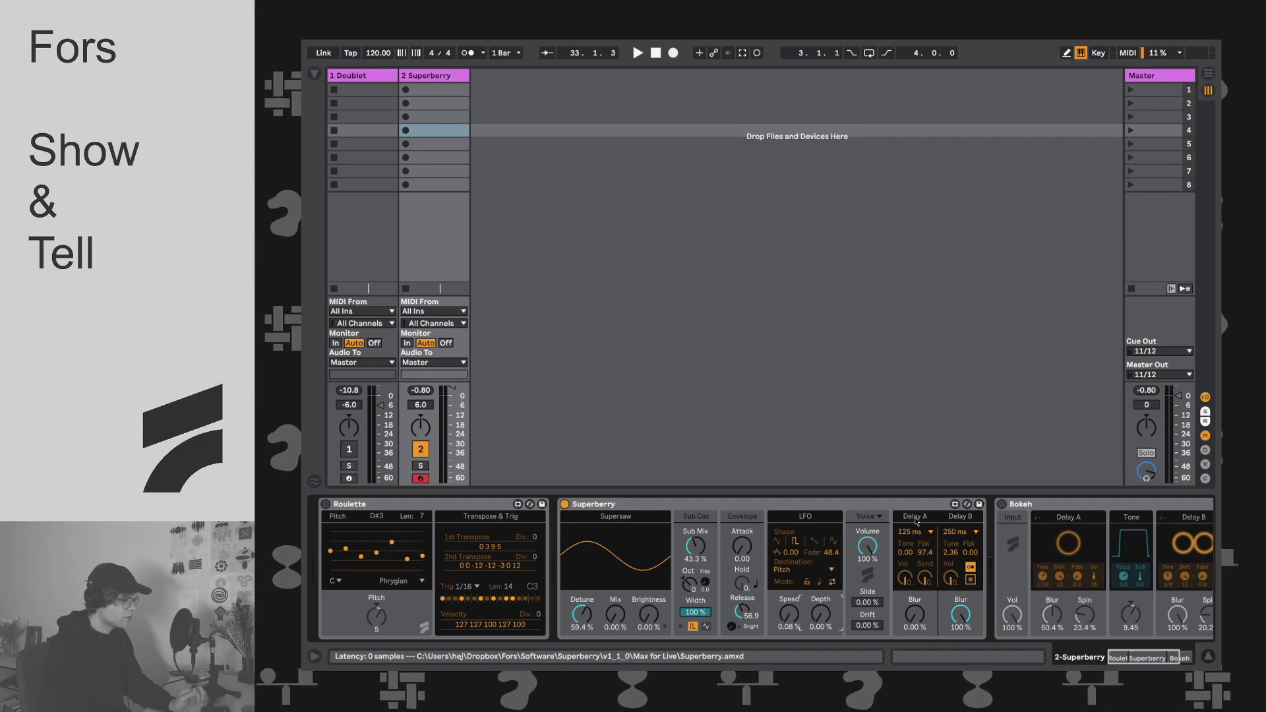
Step: Raise Superberry's Delay A volume to maximum and reset its feedback to 50.0
{"action": "left_click", "coordinate": [1146, 659]}
{"action": "left_click_drag", "start_coordinate": [1145, 665], "coordinate": [1160, 663]}
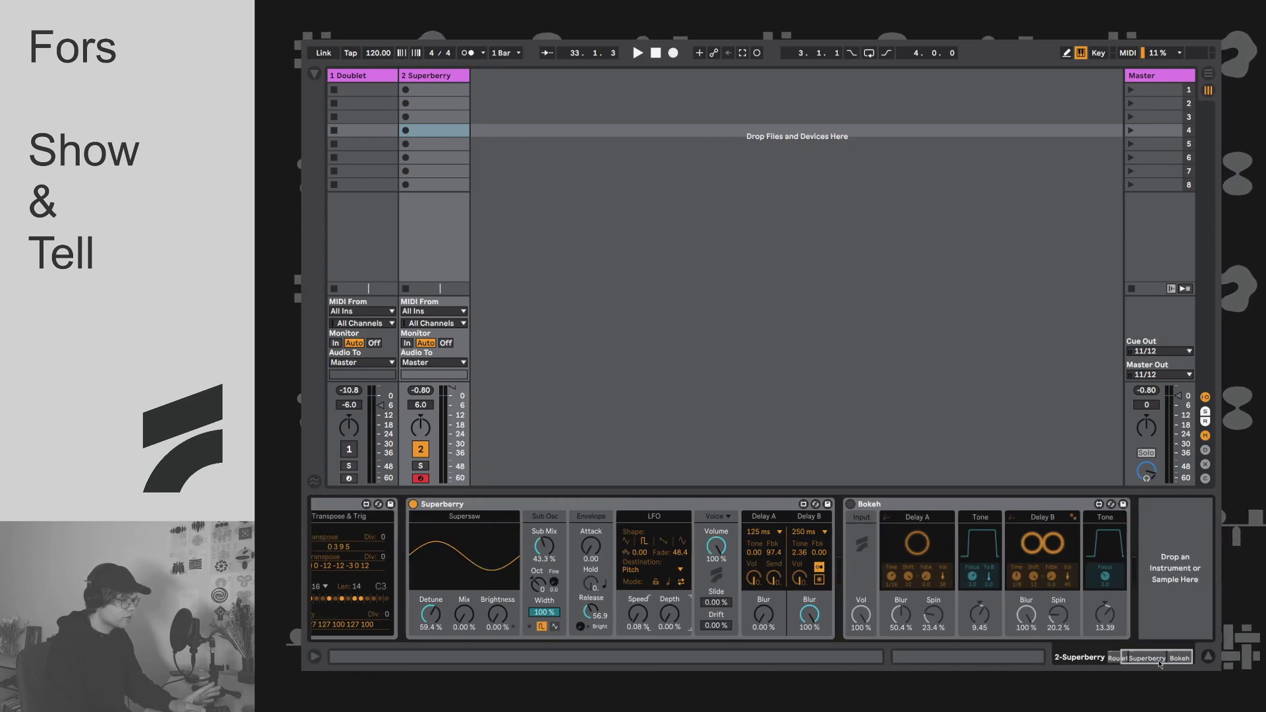
{"action": "scroll", "coordinate": [869, 503], "scroll_direction": "left", "scroll_amount": 5}
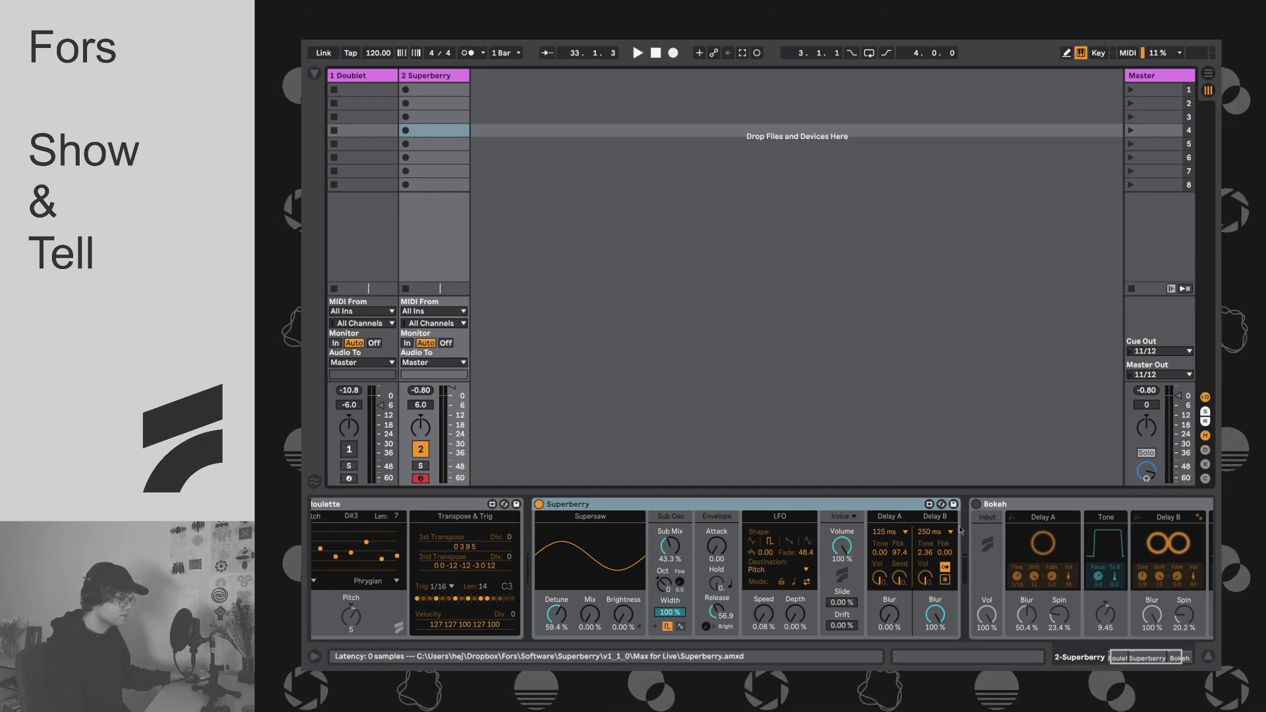
{"action": "left_click", "coordinate": [1028, 510]}
{"action": "left_click", "coordinate": [797, 499]}
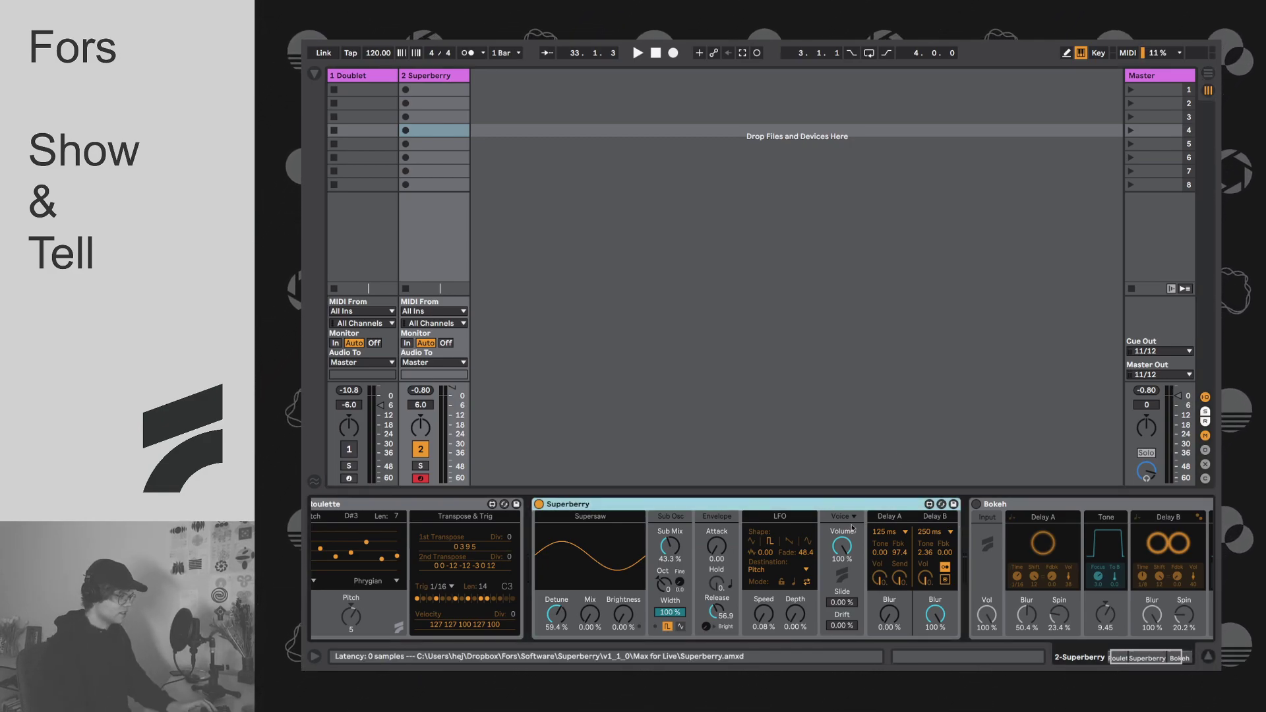
{"action": "left_click", "coordinate": [938, 369]}
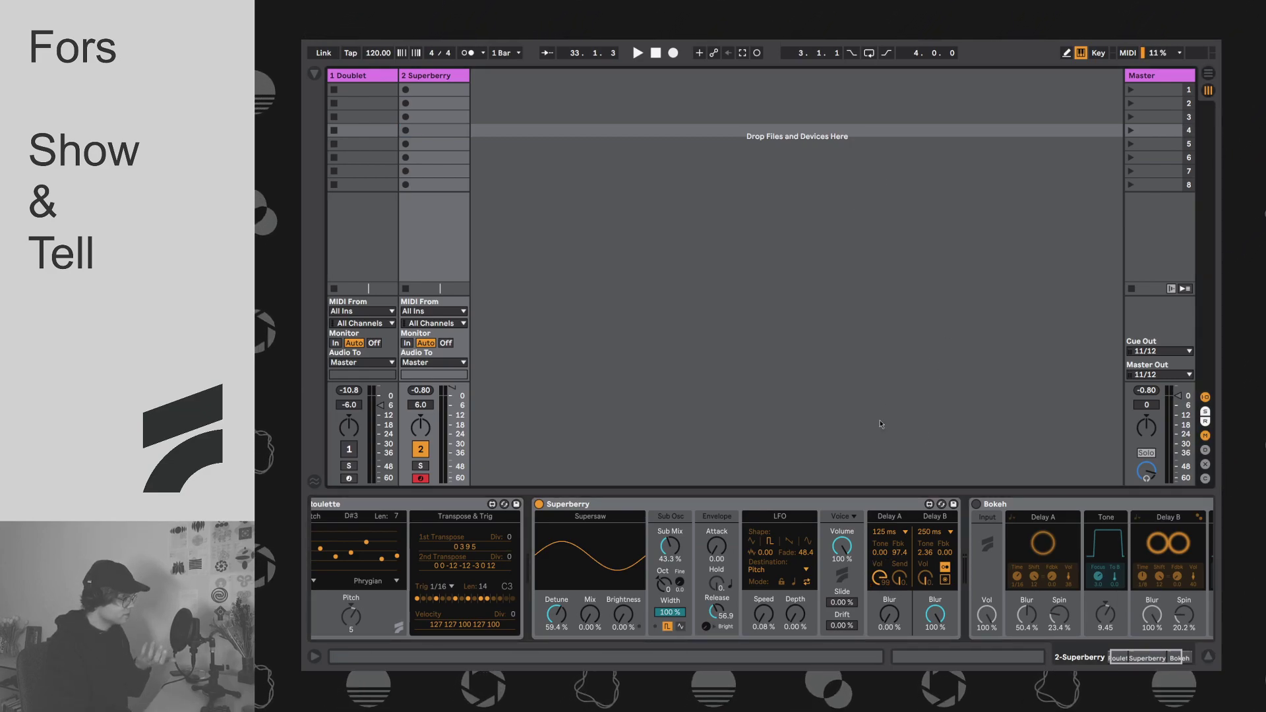
{"action": "left_click", "coordinate": [901, 553]}
{"action": "key", "text": "Delete"}
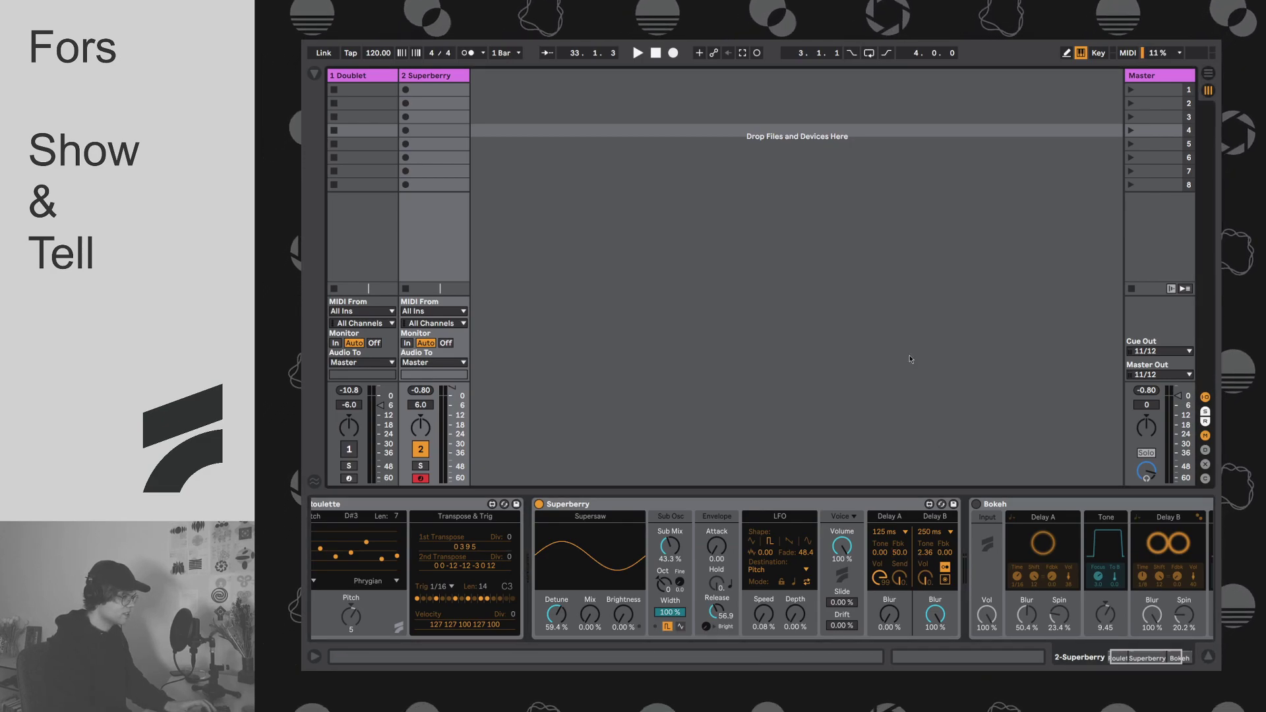
Step: Set the sub mix to 100 %, the supersaw detune to 0 % and the envelope release to 19.1, and play notes
{"action": "left_click", "coordinate": [663, 540]}
{"action": "key", "text": "Delete"}
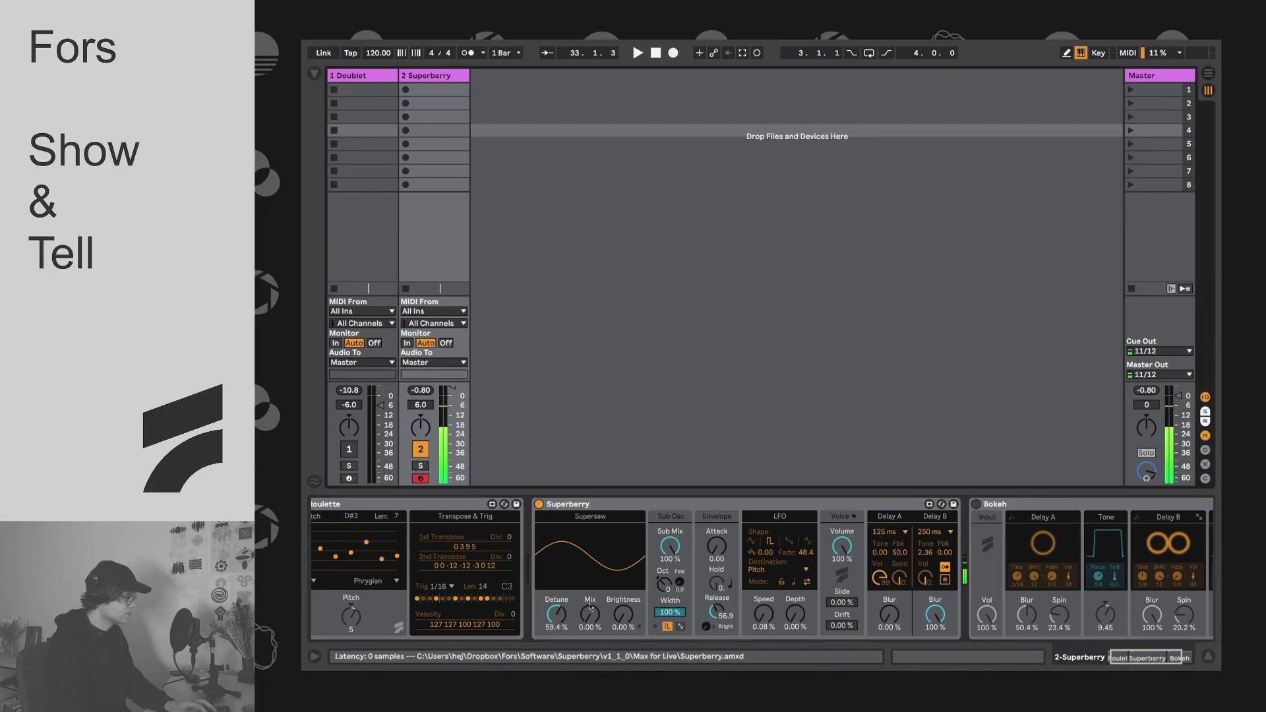
{"action": "left_click_drag", "start_coordinate": [557, 613], "coordinate": [556, 633]}
{"action": "left_click_drag", "start_coordinate": [726, 619], "coordinate": [728, 583]}
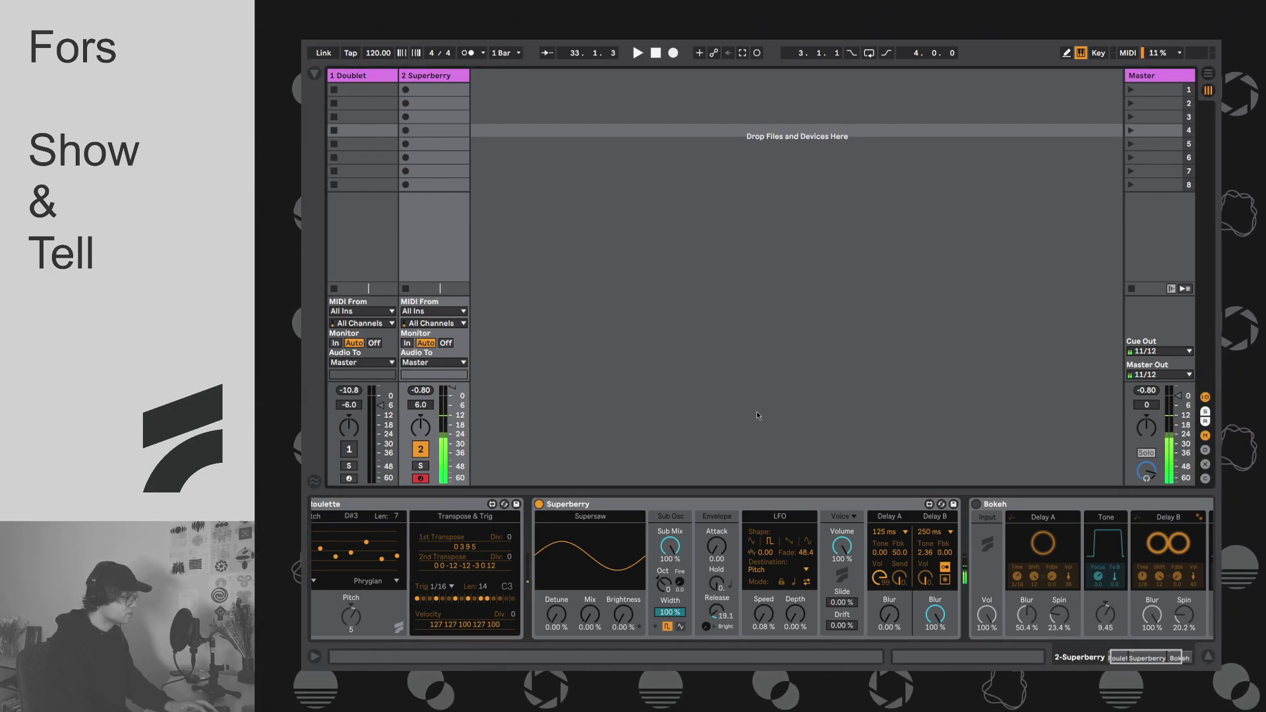
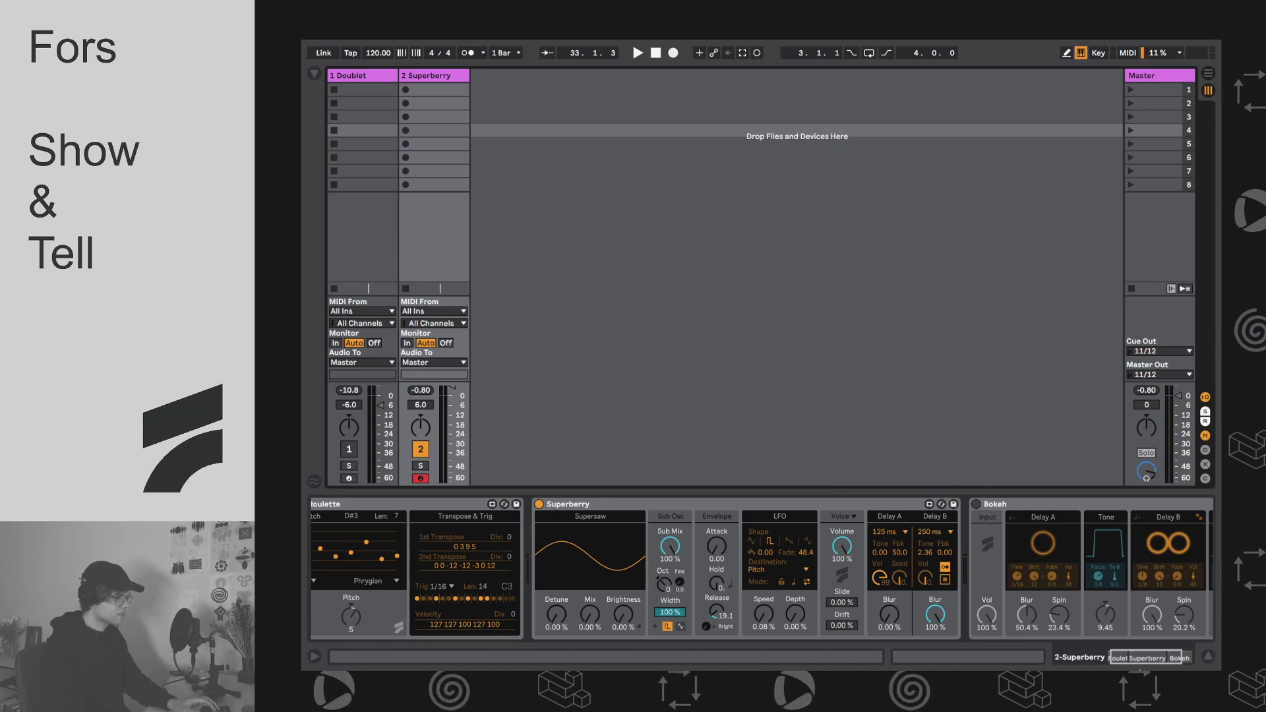
Step: Enable the Roulette sequencer, lower the Superberry track volume to -13.0 dB, and start playback
{"action": "left_click", "coordinate": [1111, 658]}
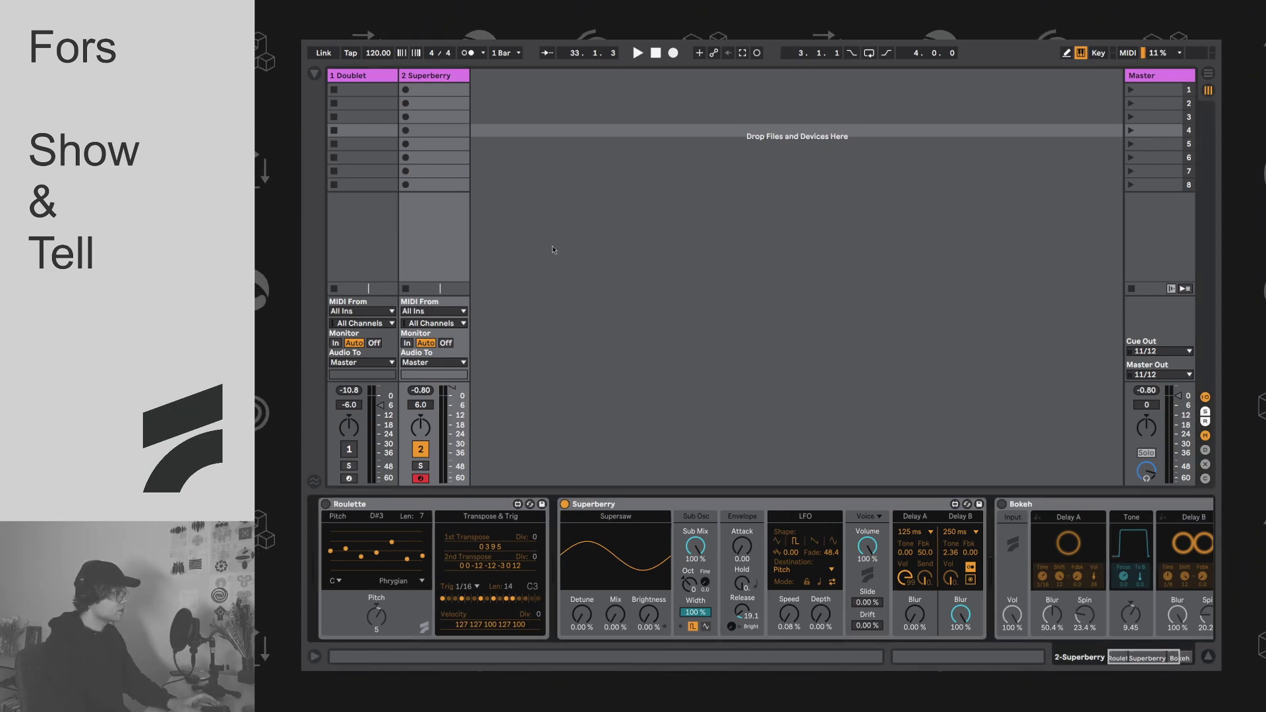
{"action": "left_click", "coordinate": [325, 504]}
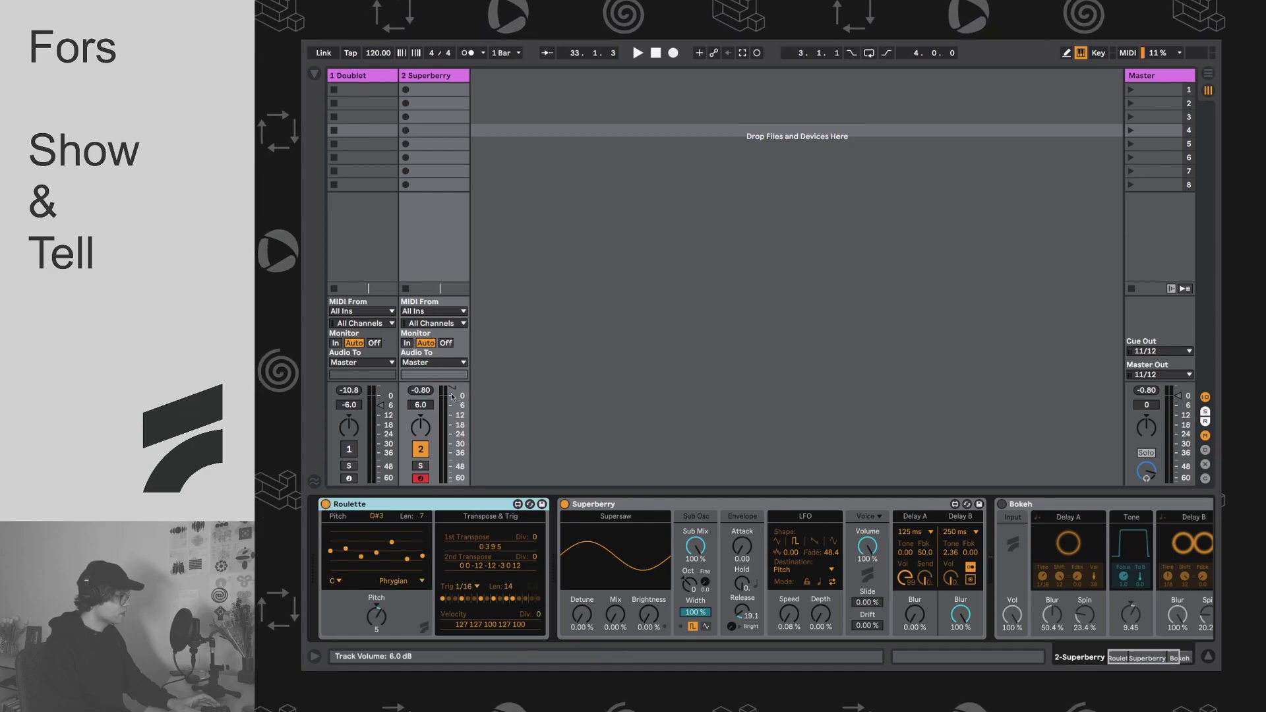
{"action": "left_click_drag", "start_coordinate": [421, 405], "coordinate": [450, 410]}
{"action": "key", "text": "space"}
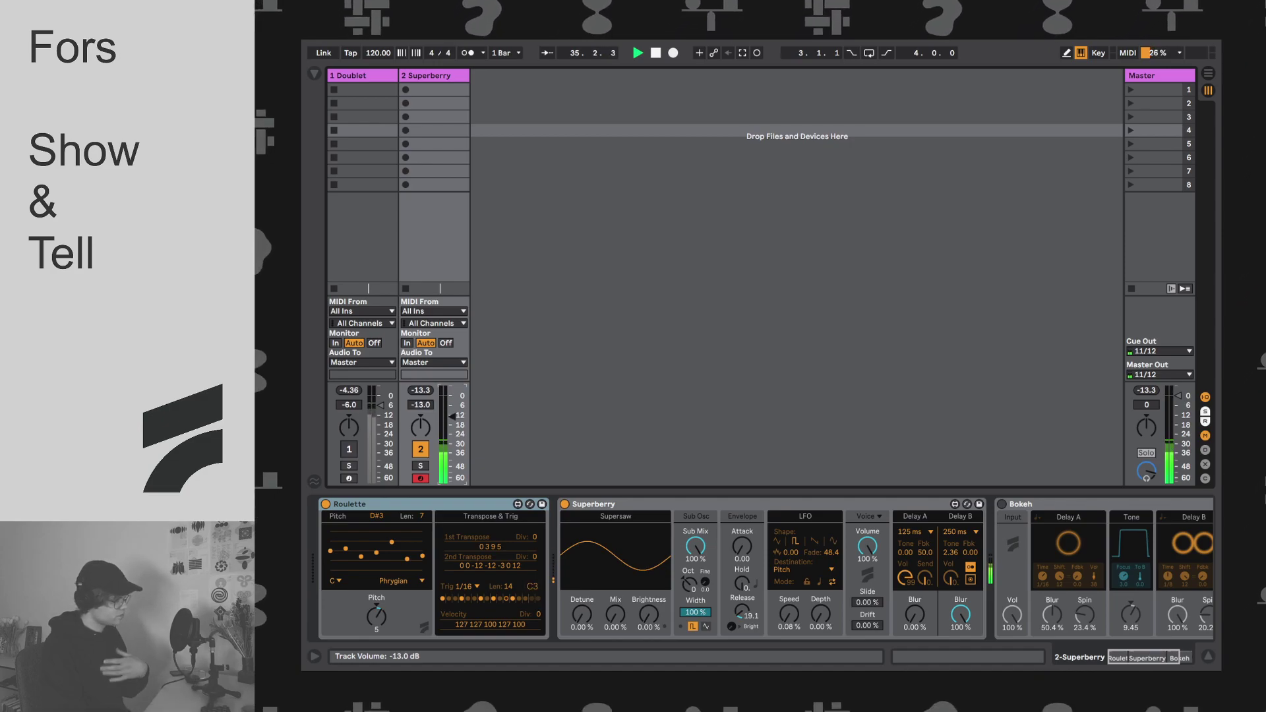
Step: Raise the Delay A feedback to 91.3 and set the Superberry track volume to -1.0 dB, trying -10.0 and -15.4 dB in between
{"action": "left_click_drag", "start_coordinate": [452, 416], "coordinate": [452, 400]}
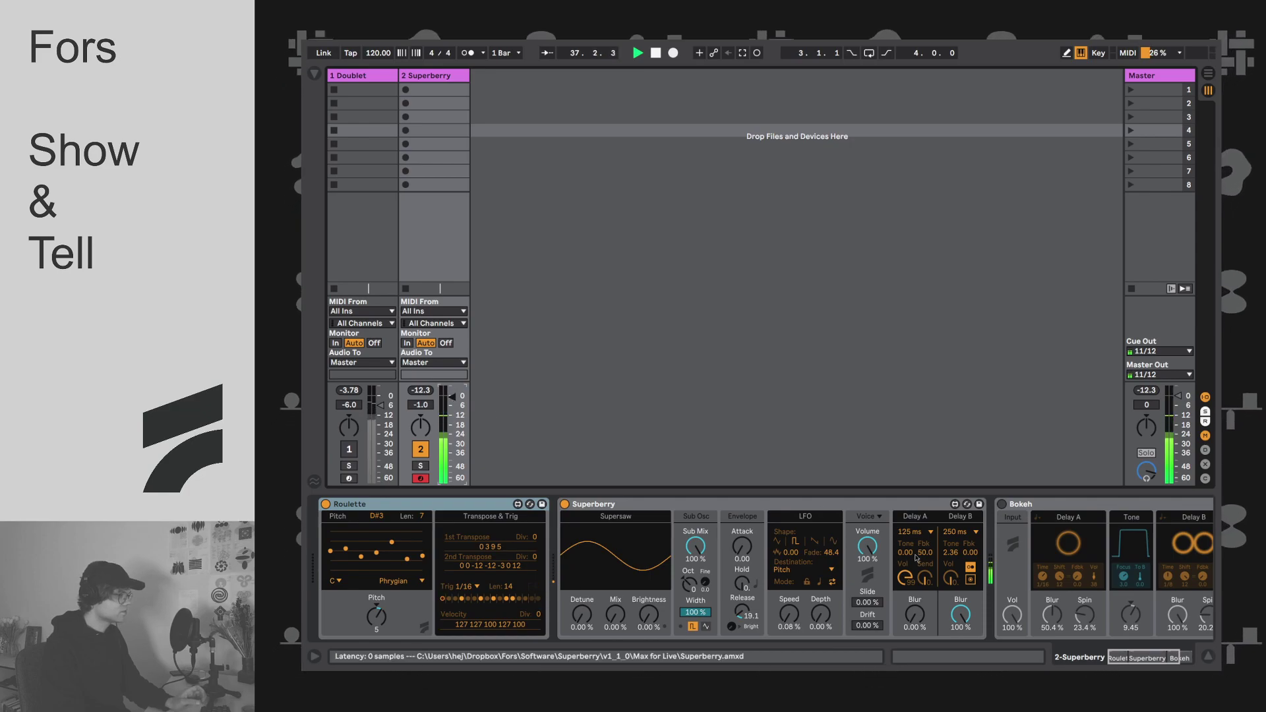
{"action": "left_click_drag", "start_coordinate": [916, 558], "coordinate": [925, 542]}
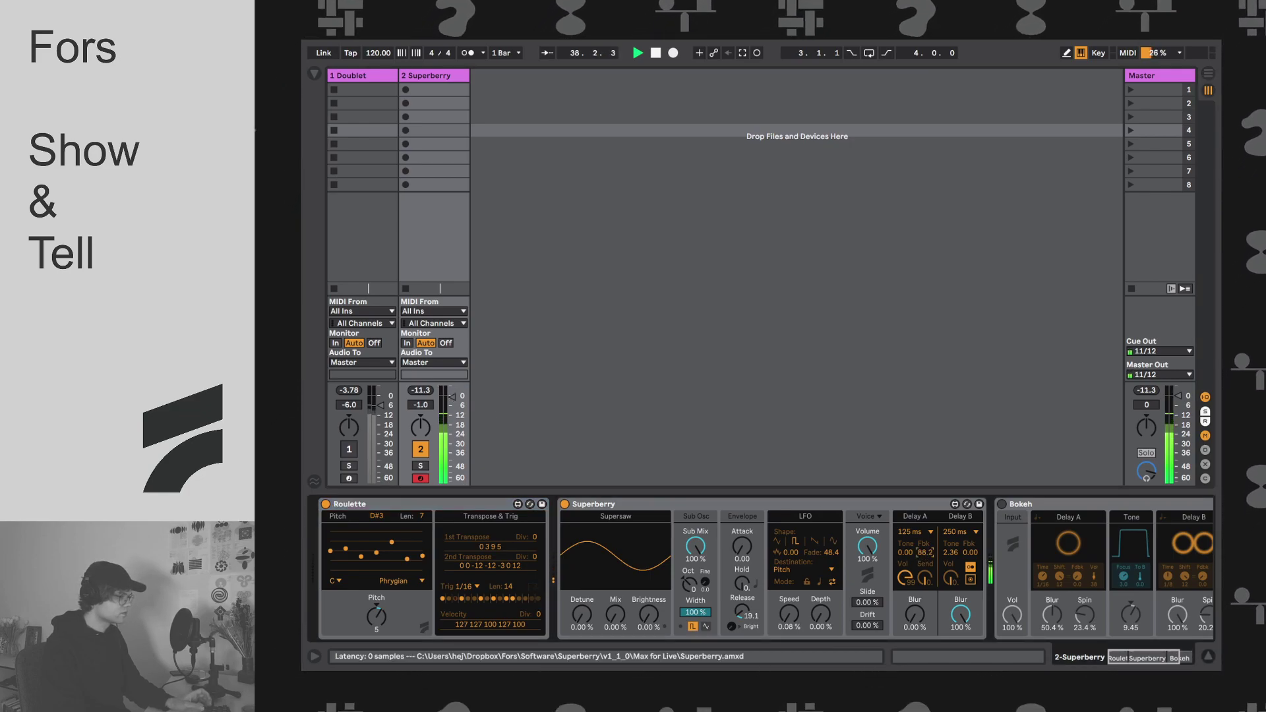
{"action": "left_click_drag", "start_coordinate": [444, 412], "coordinate": [443, 412]}
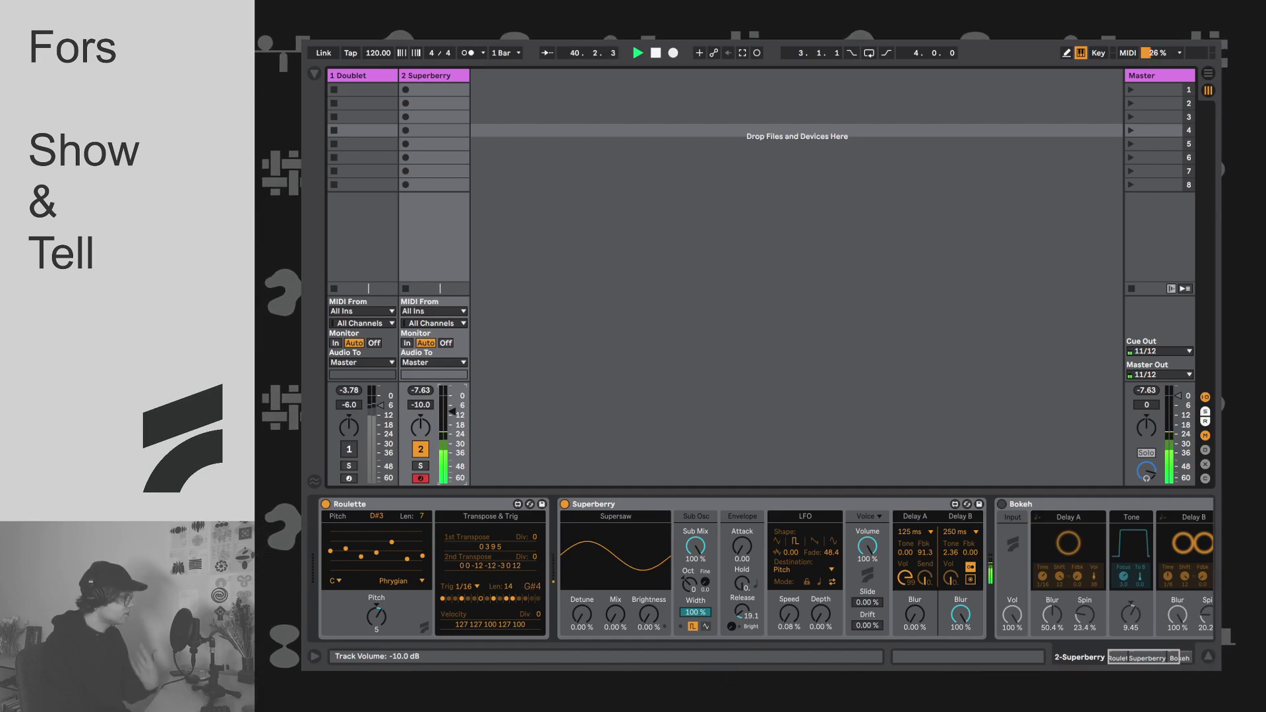
{"action": "mouse_move", "coordinate": [444, 412]}
{"action": "left_mouse_down"}
{"action": "mouse_move", "coordinate": [461, 410]}
{"action": "mouse_move", "coordinate": [461, 422]}
{"action": "left_mouse_up"}
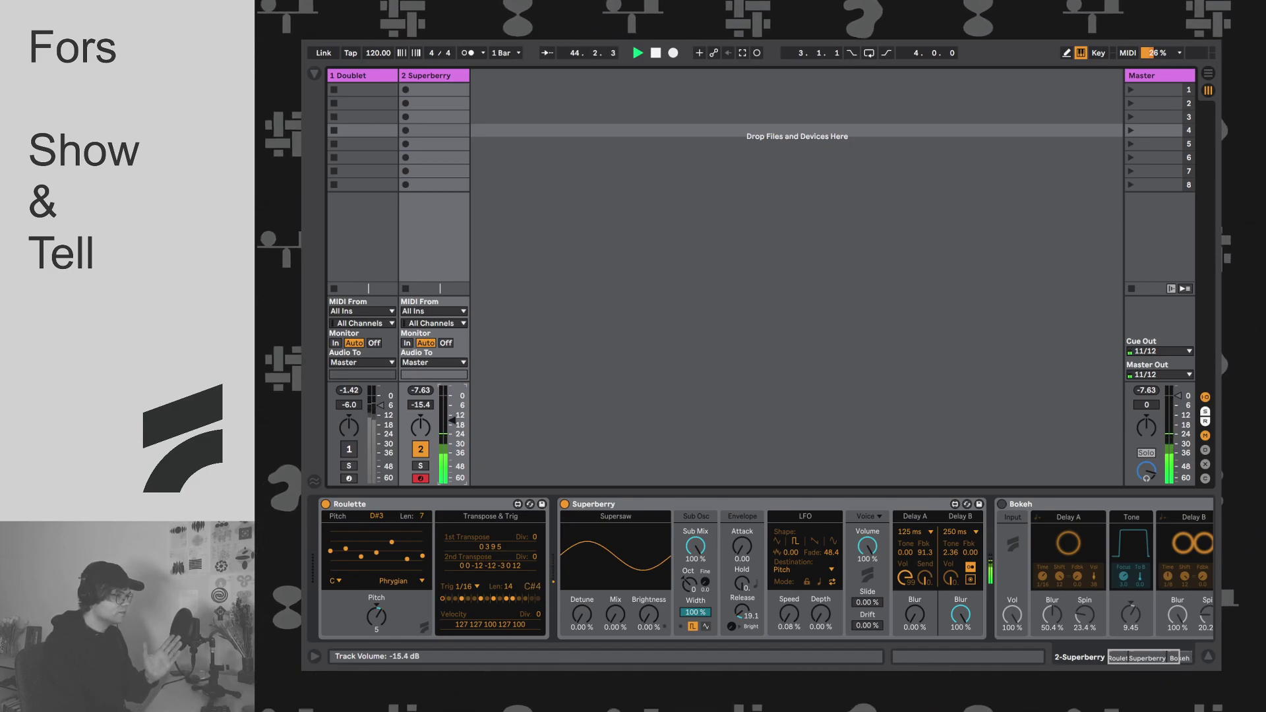
{"action": "left_click_drag", "start_coordinate": [452, 420], "coordinate": [452, 407]}
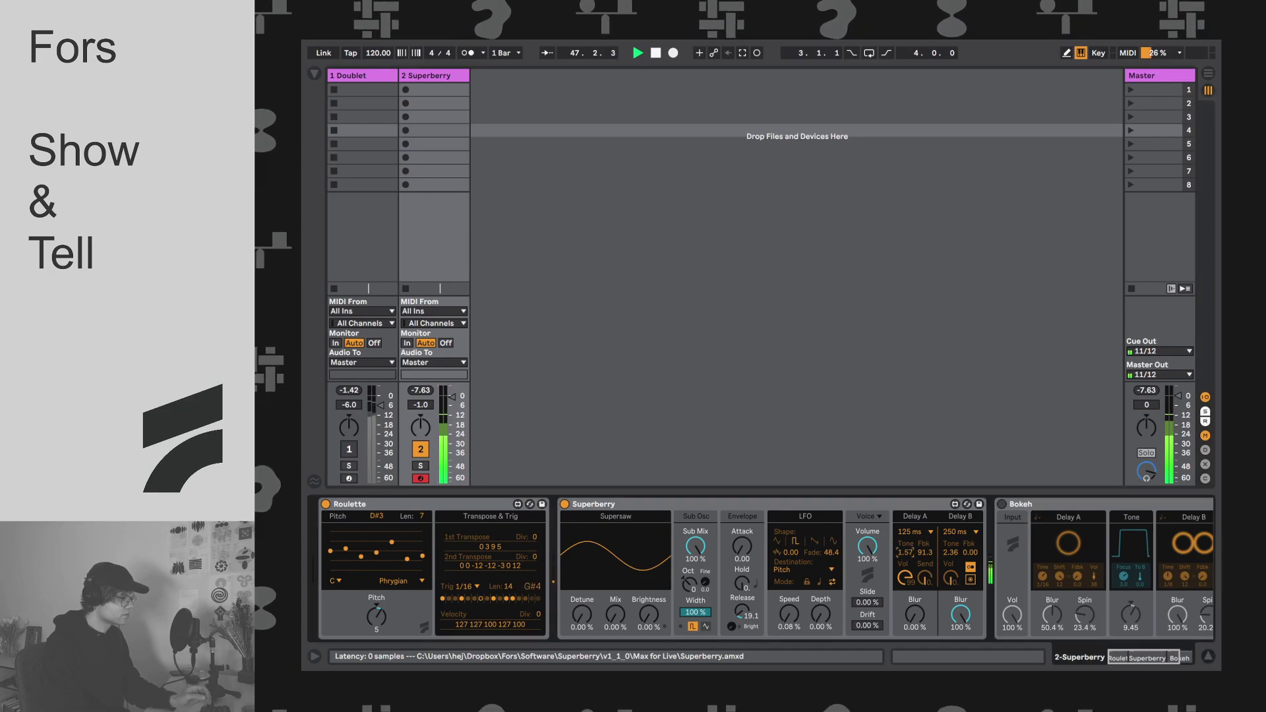
Step: Sweep the Delay A tone down to about -33 and up to 7.87, and set the Superberry track volume to -2.4 dB
{"action": "mouse_move", "coordinate": [905, 553]}
{"action": "left_mouse_down"}
{"action": "mouse_move", "coordinate": [905, 542]}
{"action": "mouse_move", "coordinate": [905, 565]}
{"action": "left_mouse_up"}
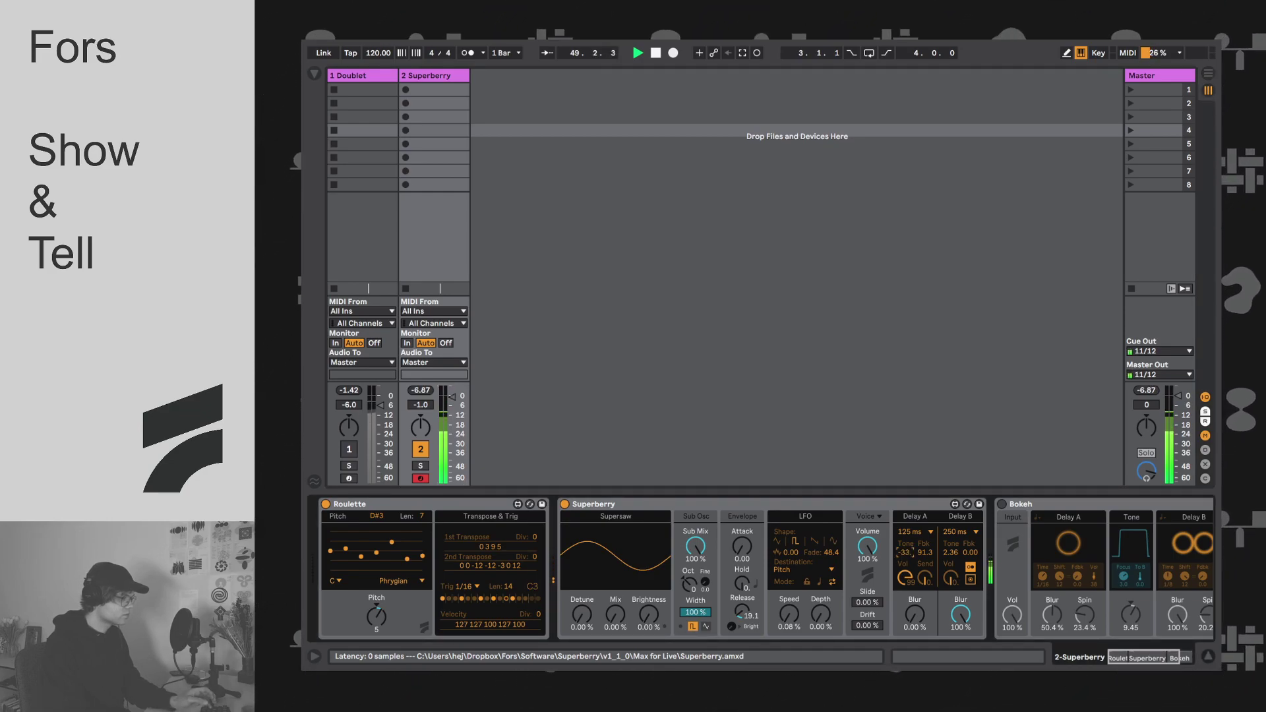
{"action": "left_click_drag", "start_coordinate": [905, 566], "coordinate": [905, 541]}
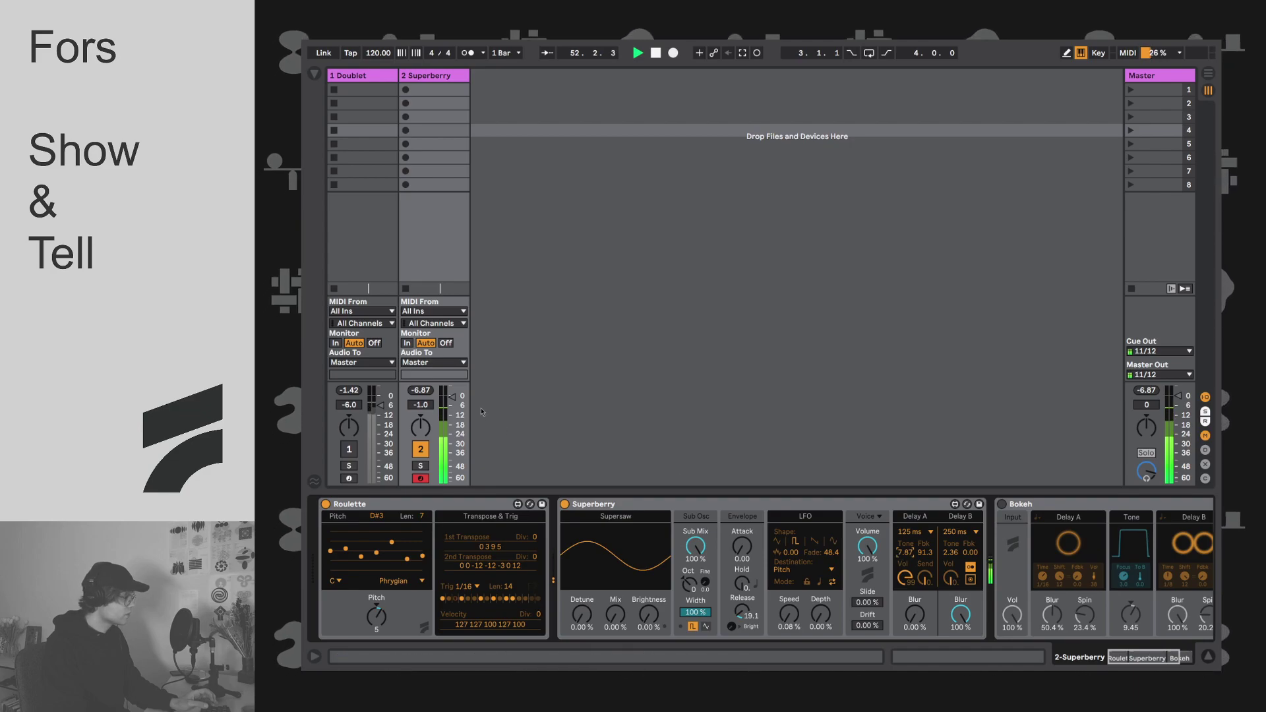
{"action": "left_click_drag", "start_coordinate": [420, 404], "coordinate": [420, 425]}
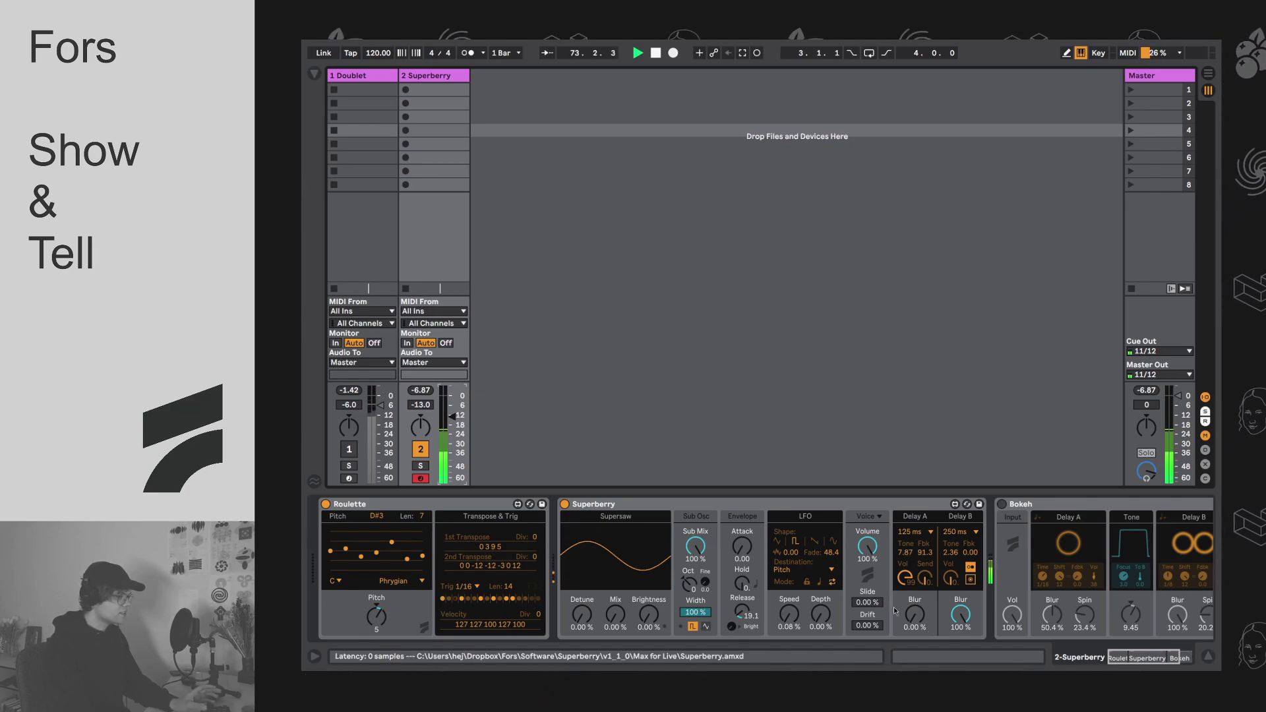
{"action": "left_click_drag", "start_coordinate": [421, 404], "coordinate": [421, 428]}
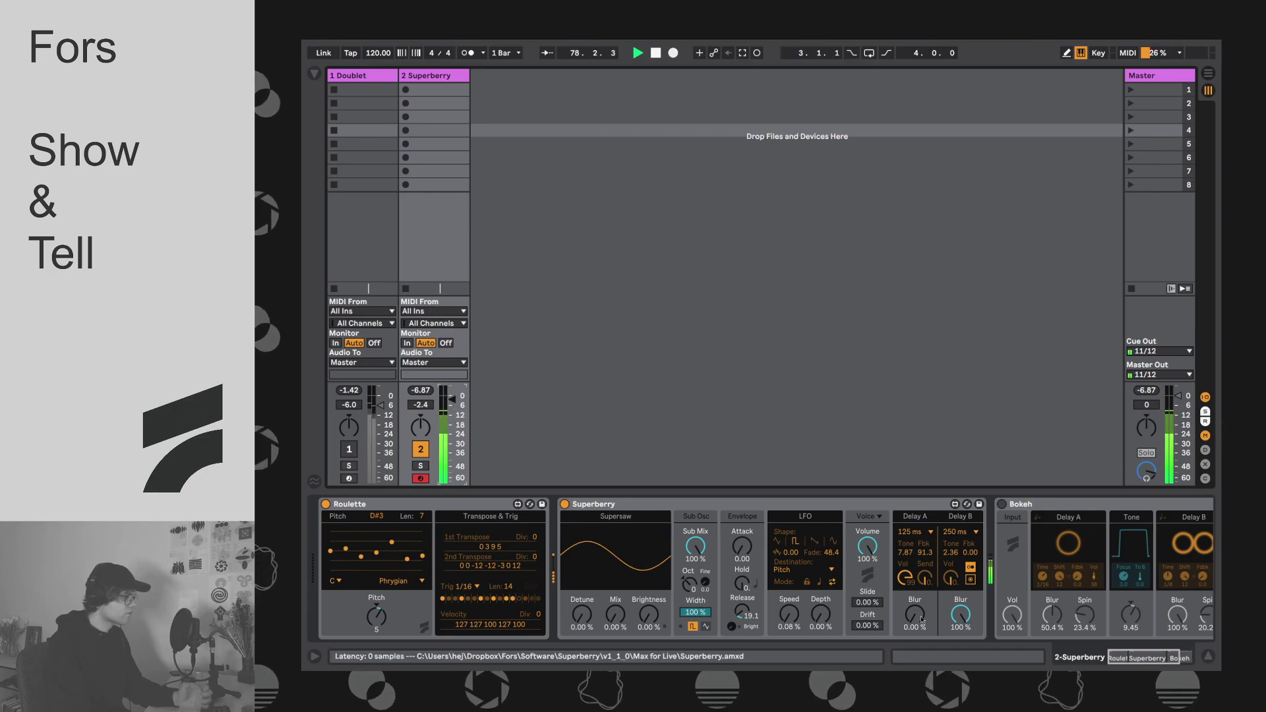
Step: Raise the Delay A blur through 3.15, 37.5 and 67.5 % to 100 %, with the Superberry track volume at -3.0 dB
{"action": "left_click_drag", "start_coordinate": [915, 614], "coordinate": [914, 613]}
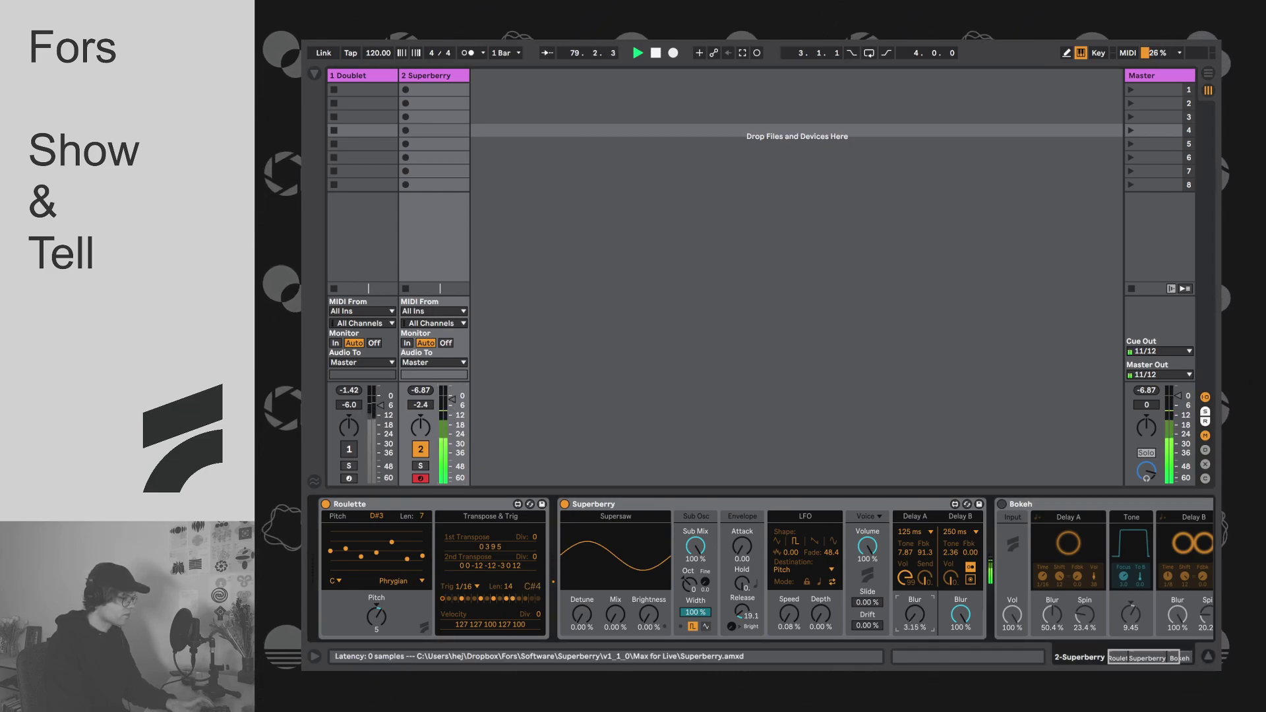
{"action": "left_click_drag", "start_coordinate": [915, 612], "coordinate": [914, 596]}
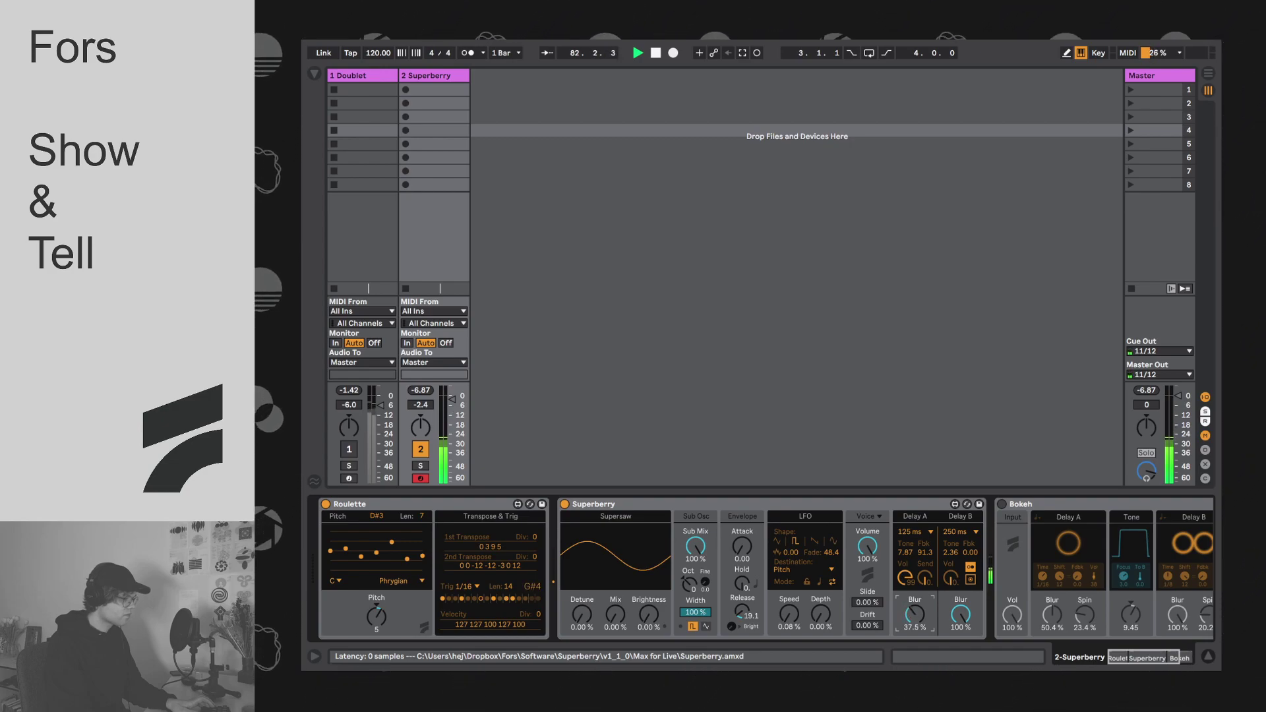
{"action": "left_click_drag", "start_coordinate": [914, 596], "coordinate": [922, 614]}
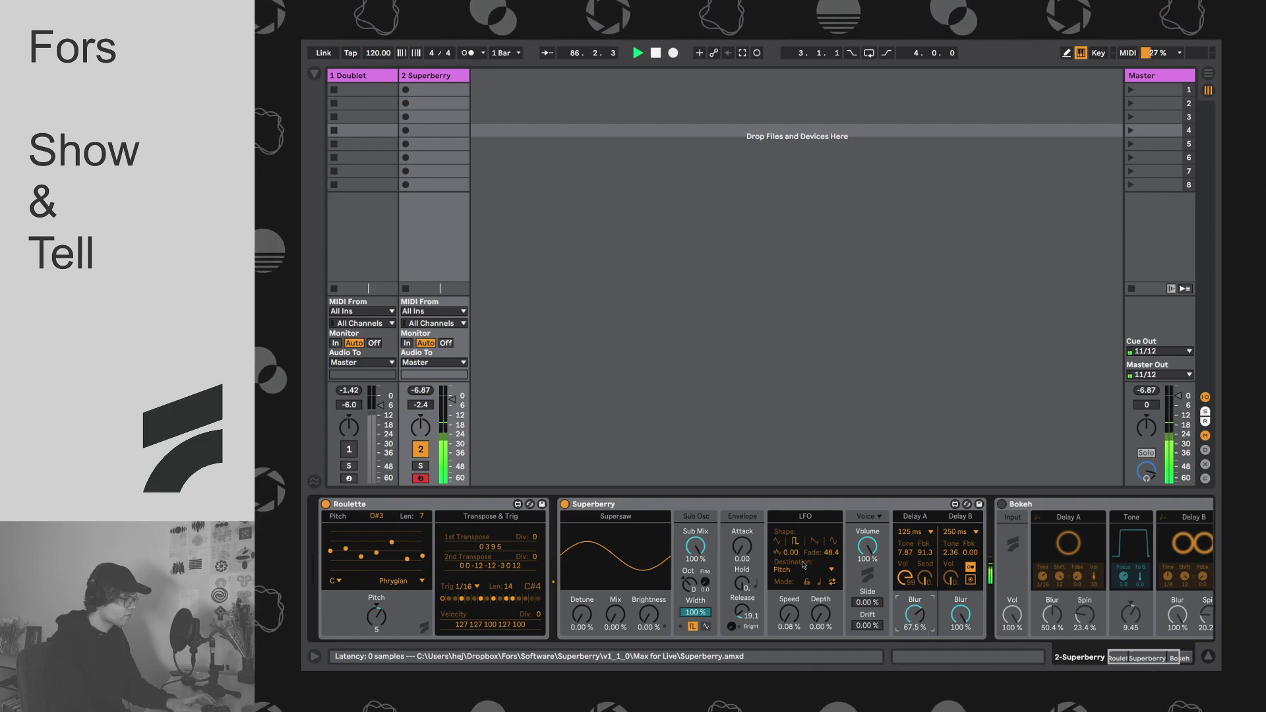
{"action": "left_click_drag", "start_coordinate": [421, 405], "coordinate": [454, 410]}
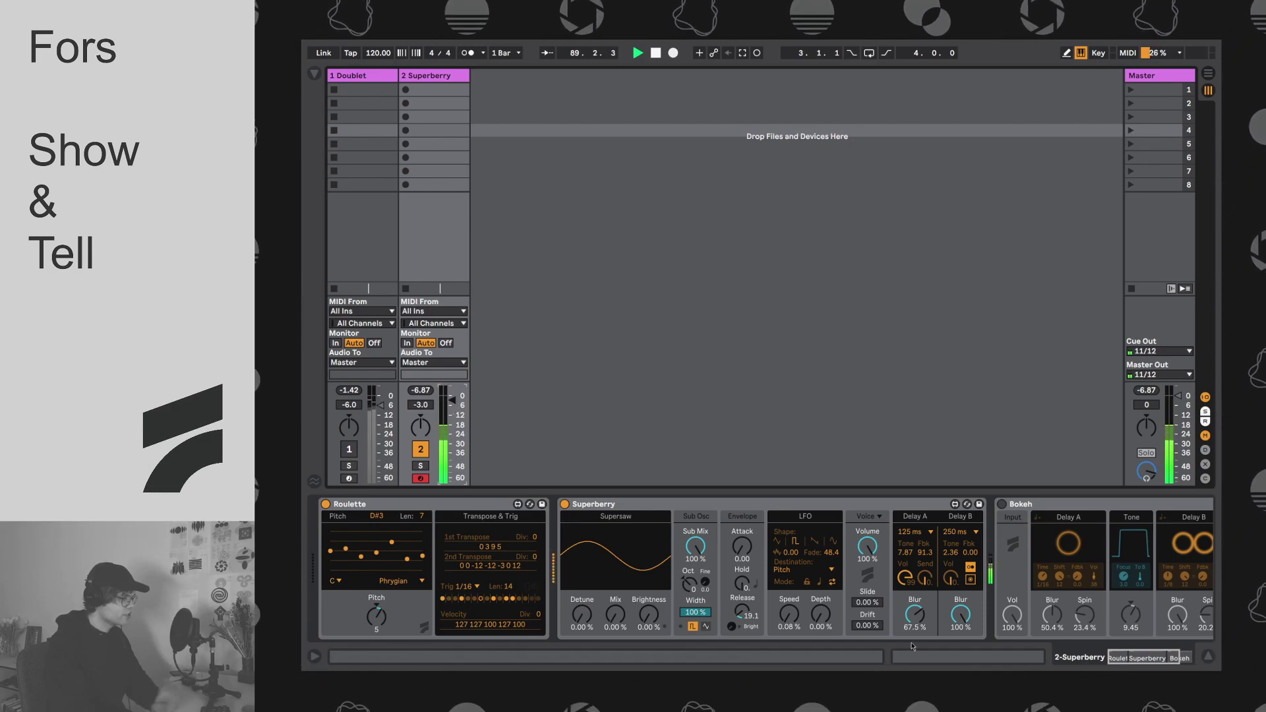
{"action": "left_click_drag", "start_coordinate": [915, 615], "coordinate": [914, 574]}
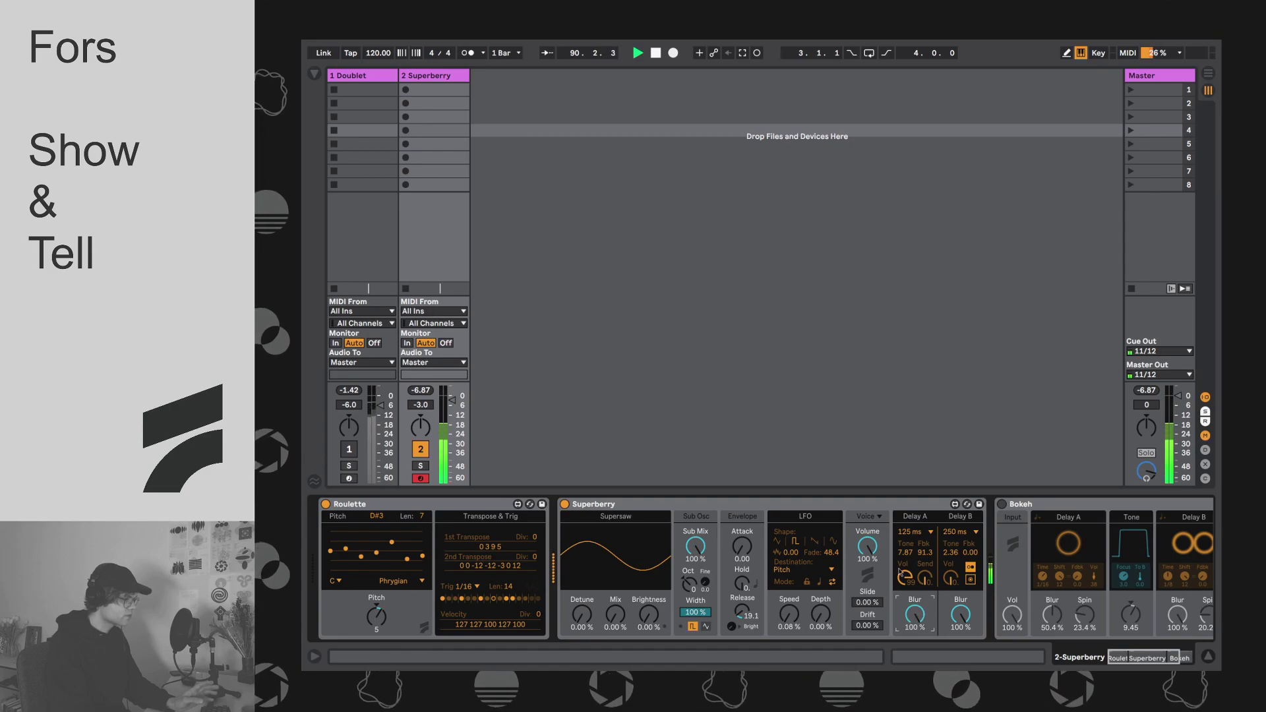
Step: Raise the Delay A volume and adjust the Superberry track volume to -2.0 dB and down to -4.0 dB
{"action": "left_click", "coordinate": [454, 401]}
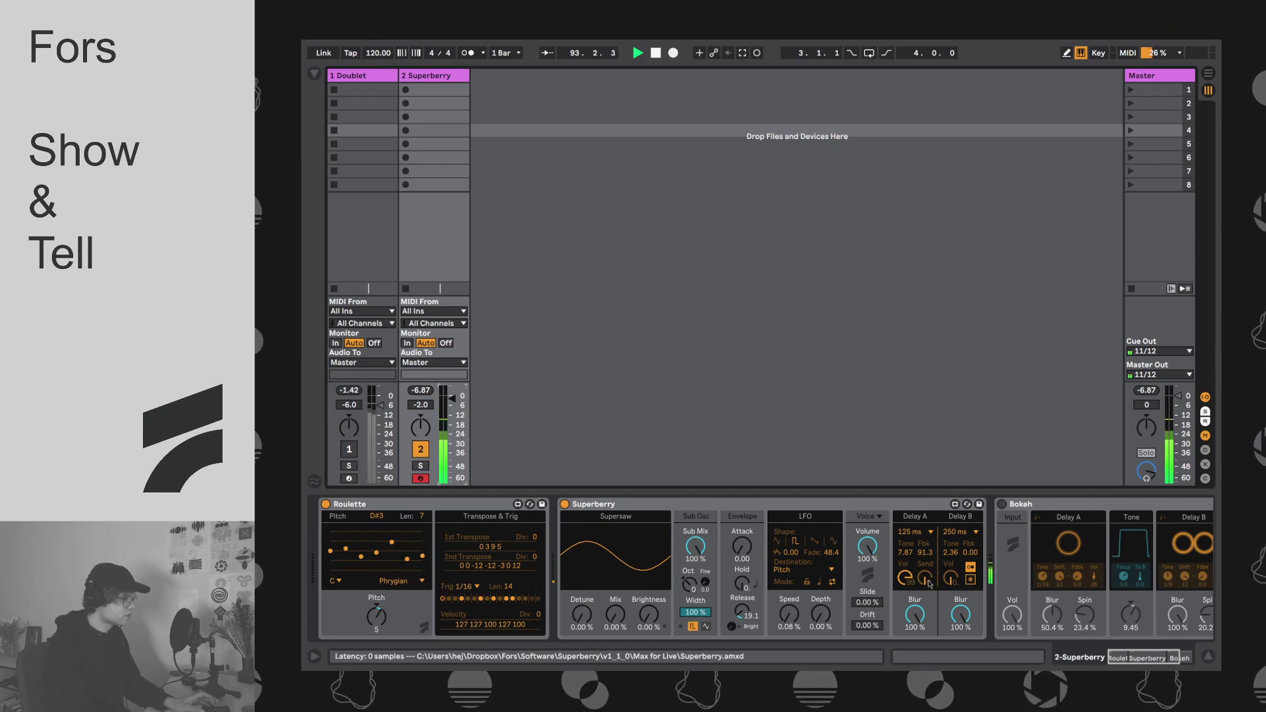
{"action": "left_click_drag", "start_coordinate": [908, 579], "coordinate": [908, 574]}
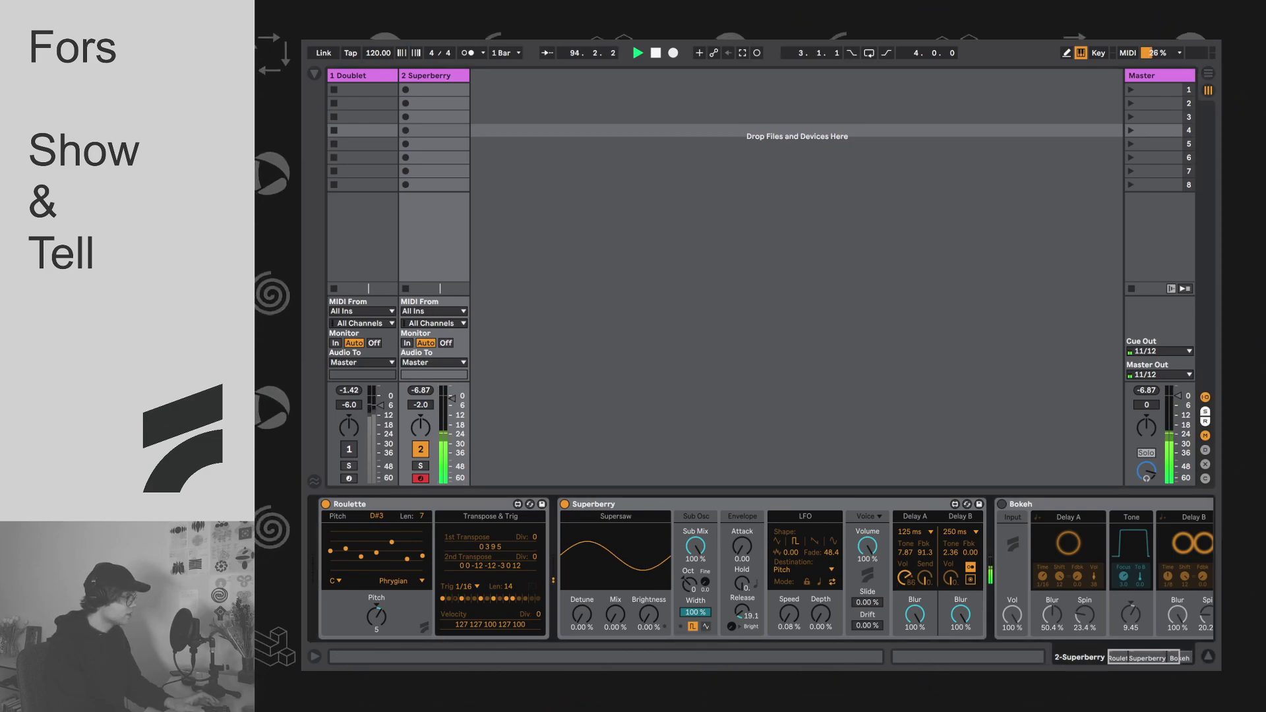
{"action": "left_click_drag", "start_coordinate": [421, 404], "coordinate": [421, 432]}
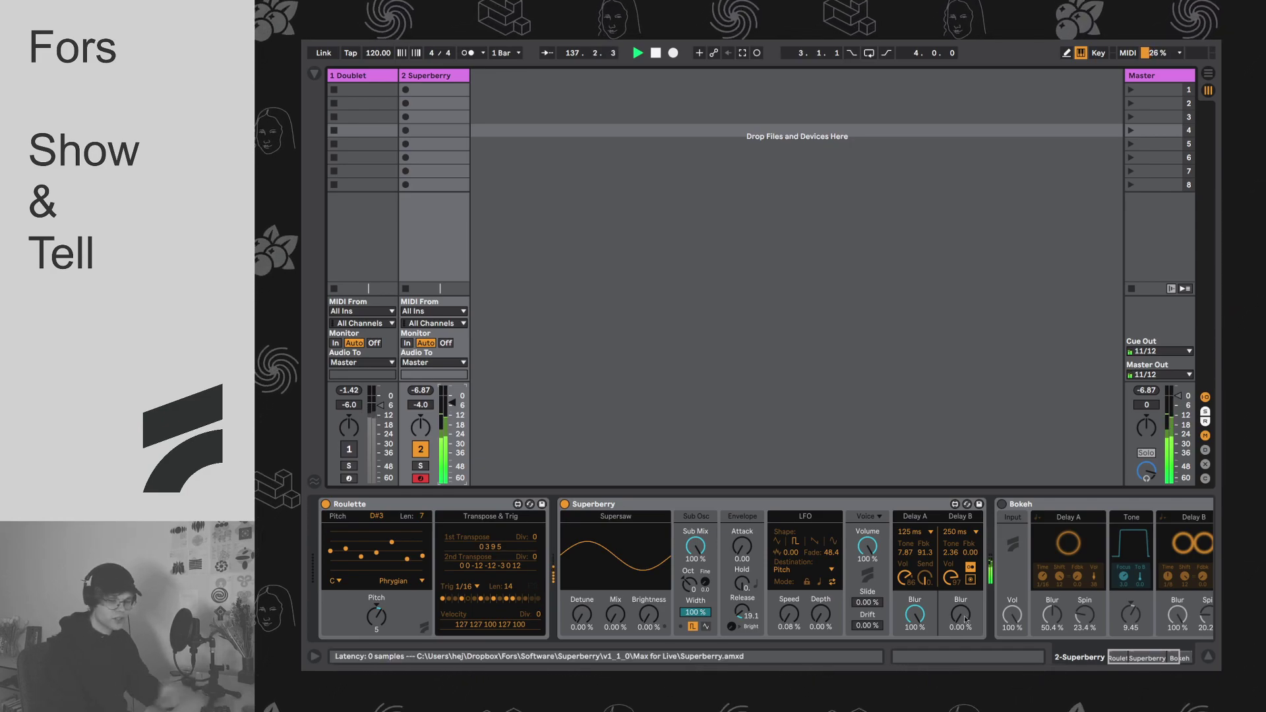
Step: Raise the Delay B blur through 12.6 % to 100 % and set the Superberry track volume to -3.3 dB, trying -7.0 dB in between
{"action": "left_click_drag", "start_coordinate": [451, 403], "coordinate": [451, 405]}
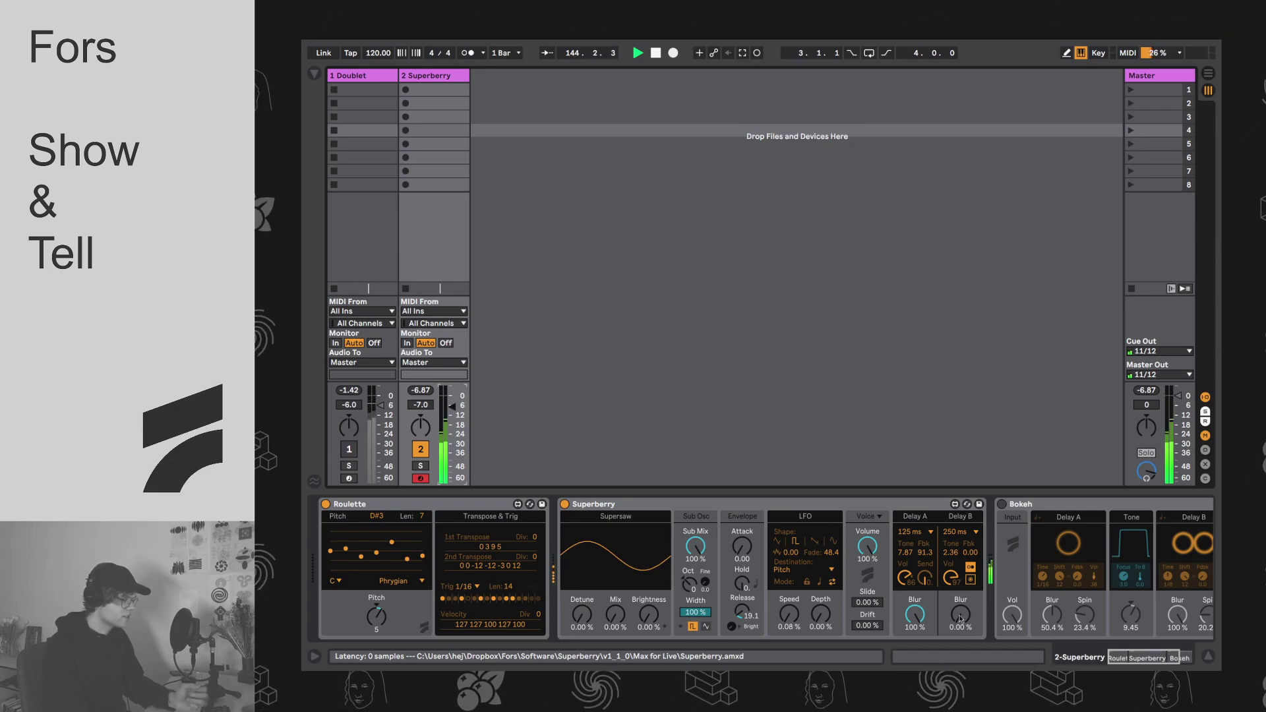
{"action": "left_click_drag", "start_coordinate": [960, 618], "coordinate": [960, 609]}
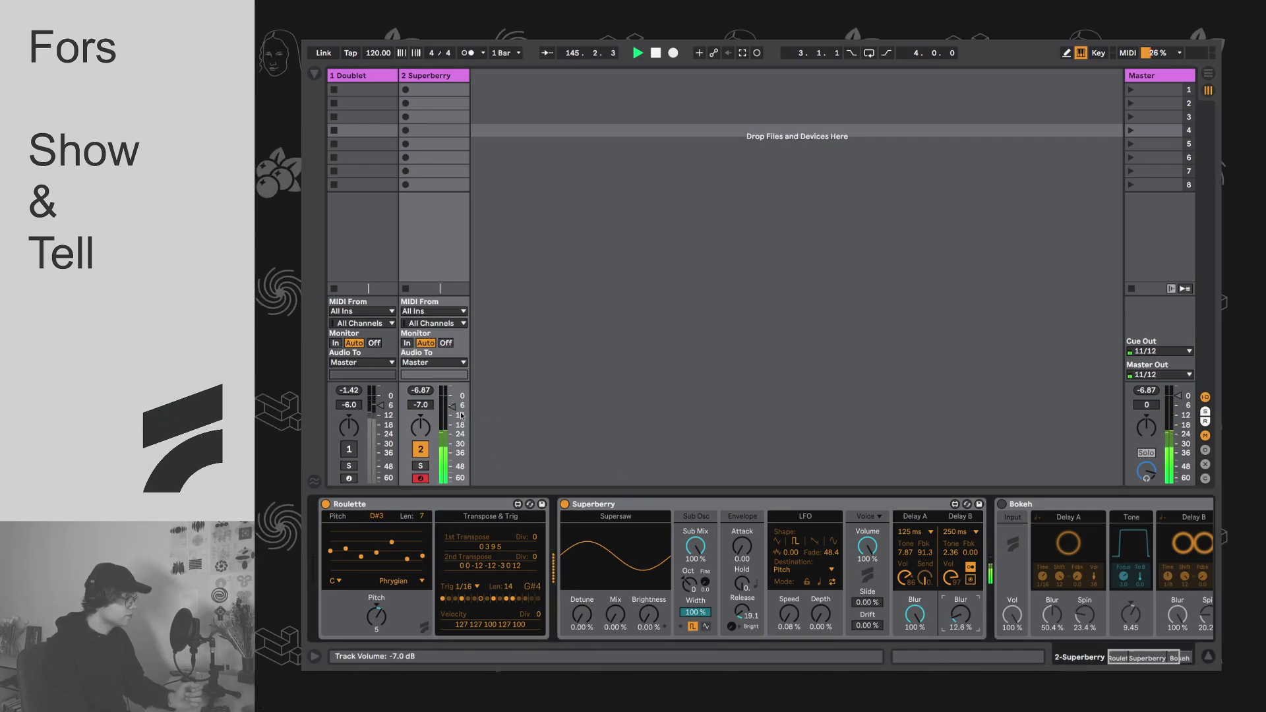
{"action": "left_click_drag", "start_coordinate": [461, 416], "coordinate": [461, 410]}
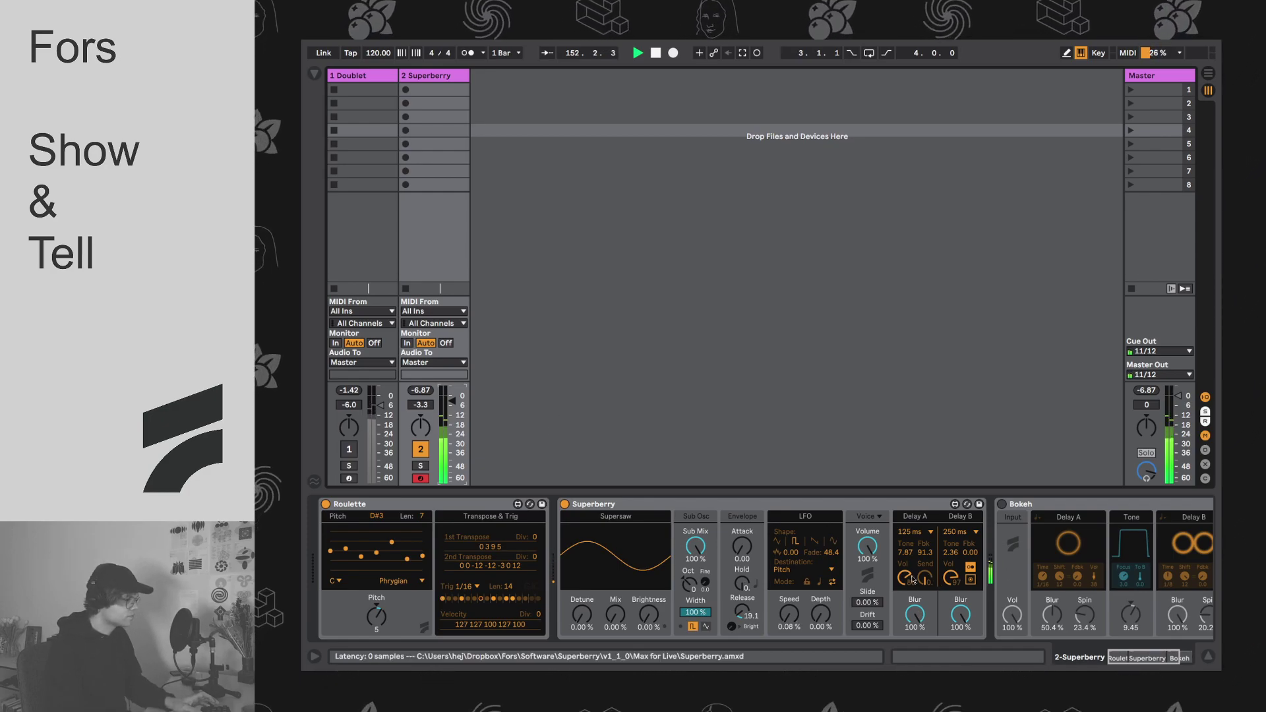
Step: Raise the Delay A feedback to 96.7, lower its blur to 41.7 %, and toggle the transport playback
{"action": "left_click_drag", "start_coordinate": [926, 556], "coordinate": [926, 553]}
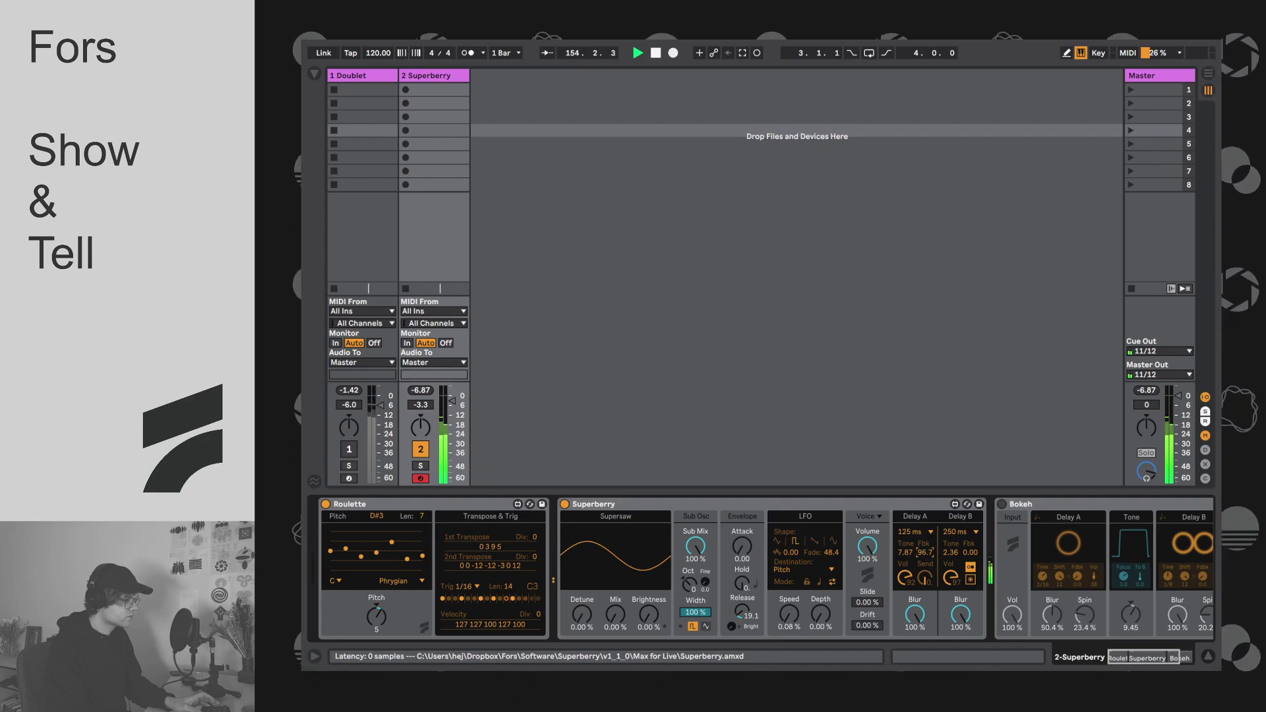
{"action": "left_click_drag", "start_coordinate": [915, 614], "coordinate": [926, 646]}
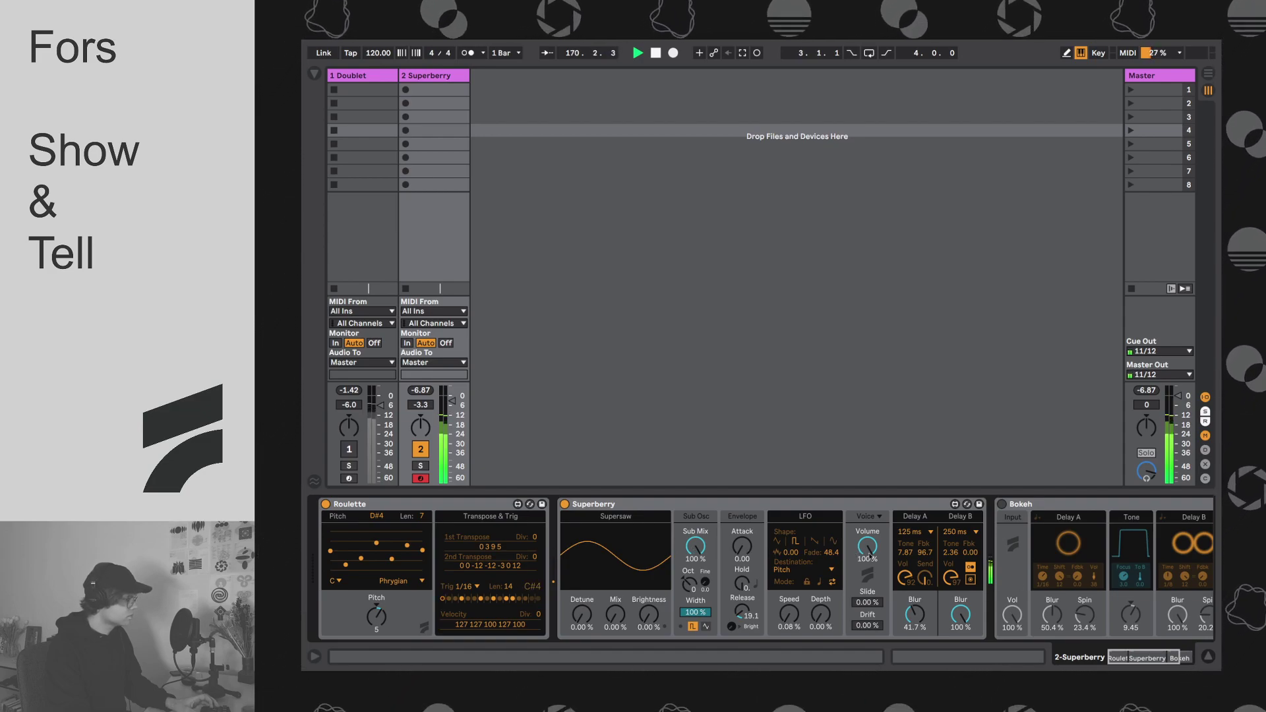
{"action": "key", "text": "space"}
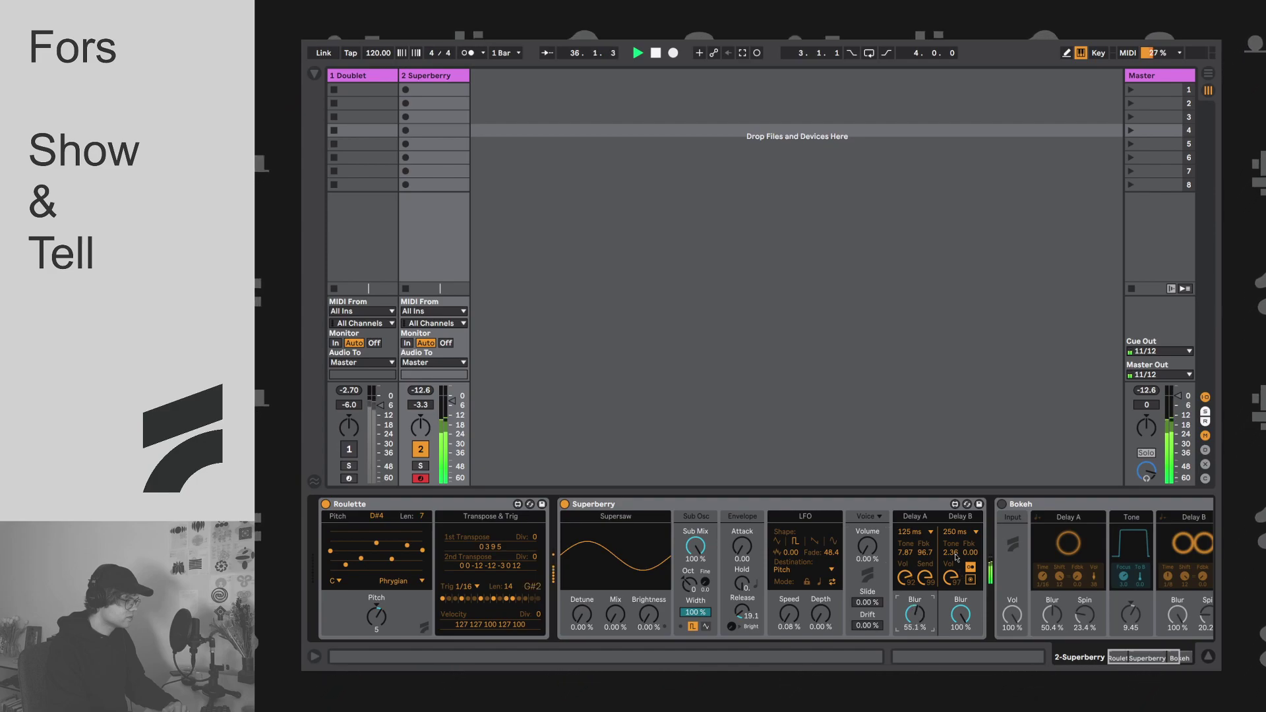
Step: Set the Delay B tone to 1.26, the Delay A blur to 0 %, and the Superberry synth volume to 0 %
{"action": "mouse_move", "coordinate": [956, 556]}
{"action": "left_mouse_down"}
{"action": "mouse_move", "coordinate": [956, 527]}
{"action": "mouse_move", "coordinate": [957, 548]}
{"action": "left_mouse_up"}
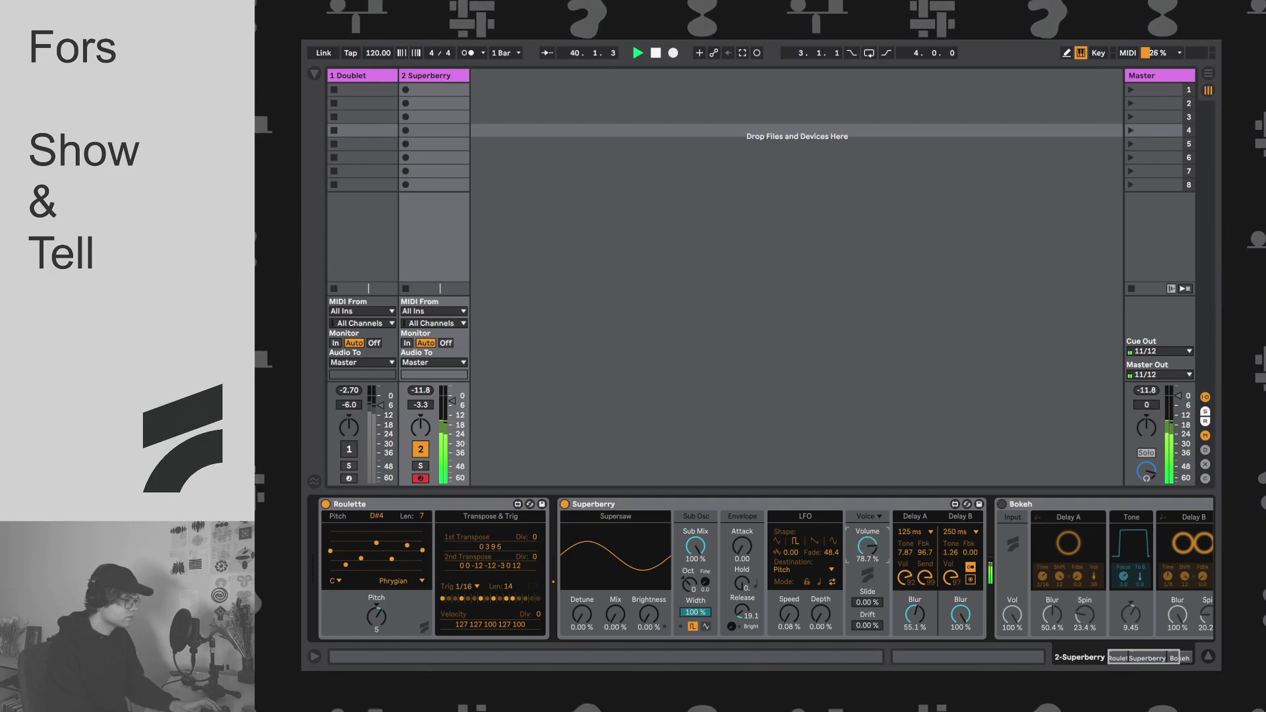
{"action": "left_click_drag", "start_coordinate": [915, 613], "coordinate": [915, 624]}
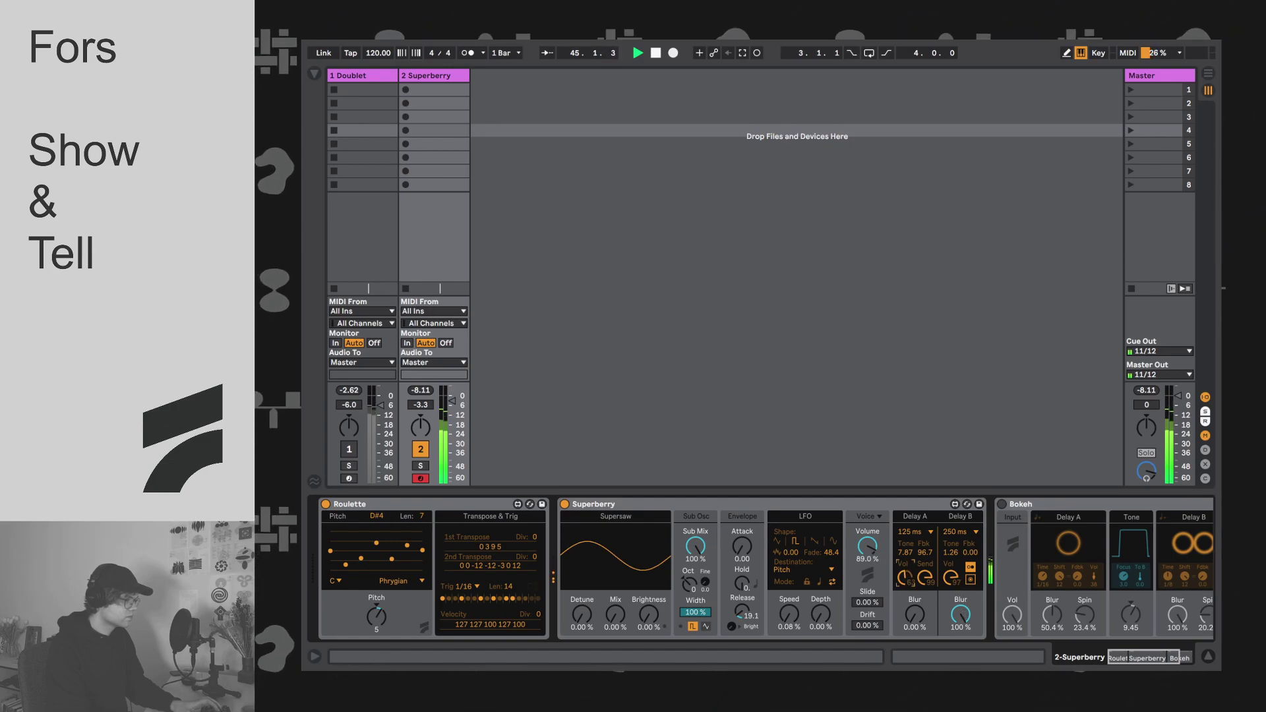
{"action": "left_click_drag", "start_coordinate": [867, 546], "coordinate": [868, 625]}
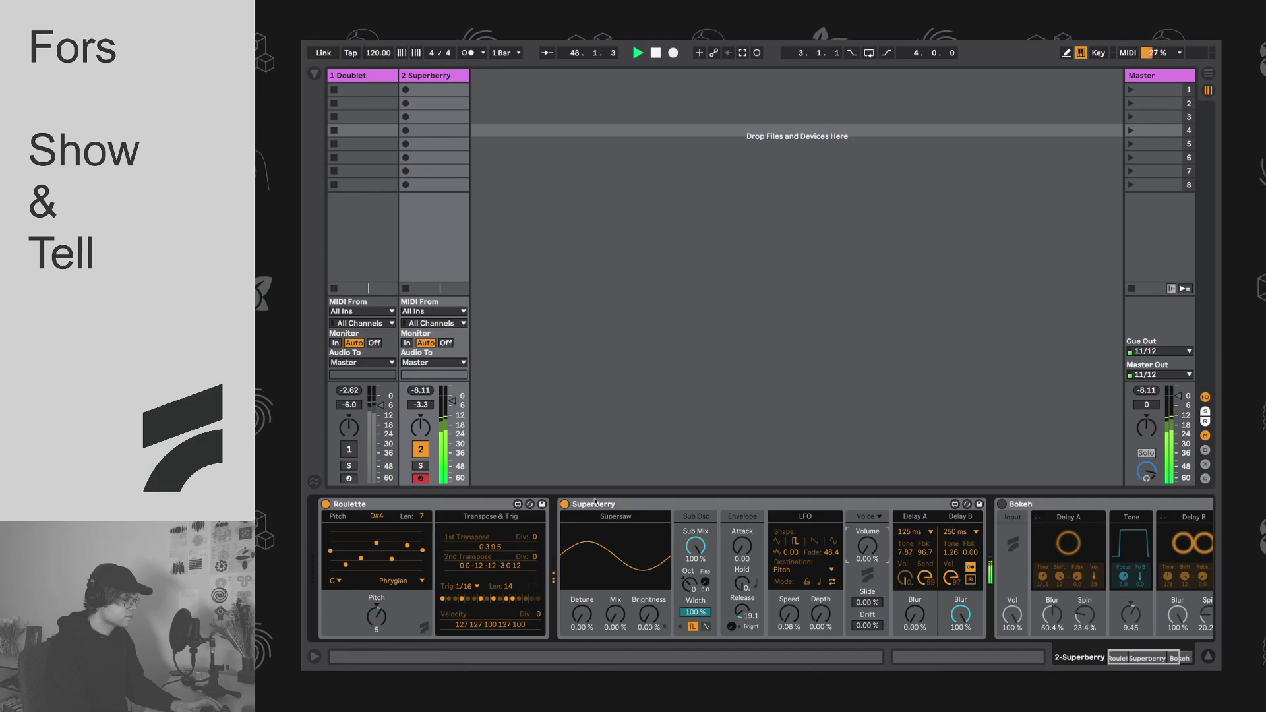
Step: Lower the Superberry track volume to -21.0 dB, bring it up to -7.5 dB, and raise the synth volume to 11.8 %
{"action": "left_click_drag", "start_coordinate": [449, 405], "coordinate": [451, 434]}
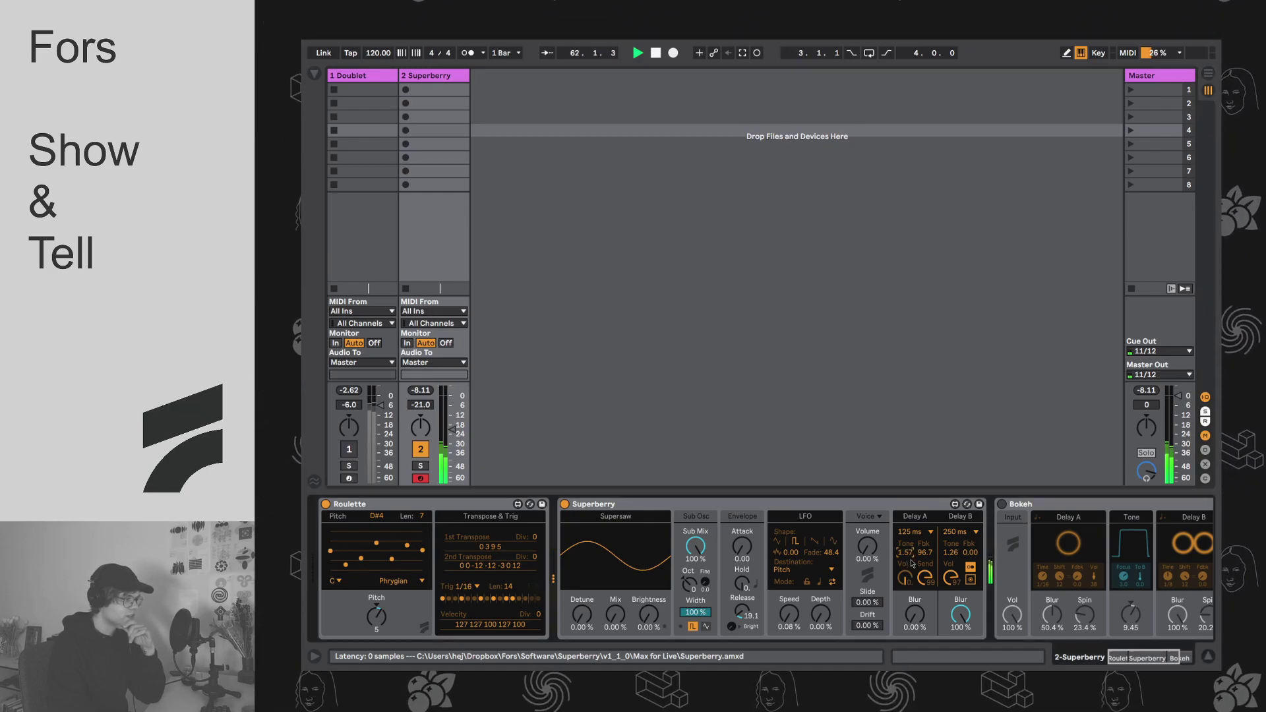
{"action": "left_click_drag", "start_coordinate": [443, 415], "coordinate": [449, 407]}
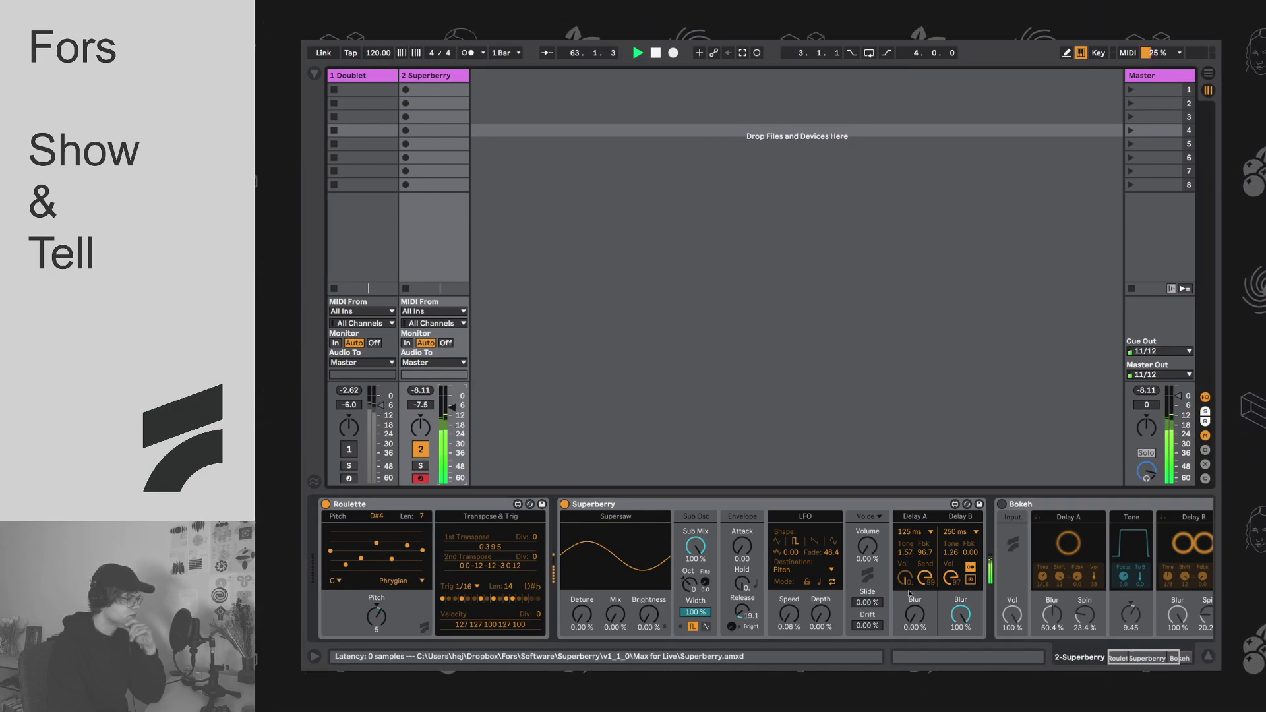
{"action": "left_click_drag", "start_coordinate": [867, 546], "coordinate": [867, 541]}
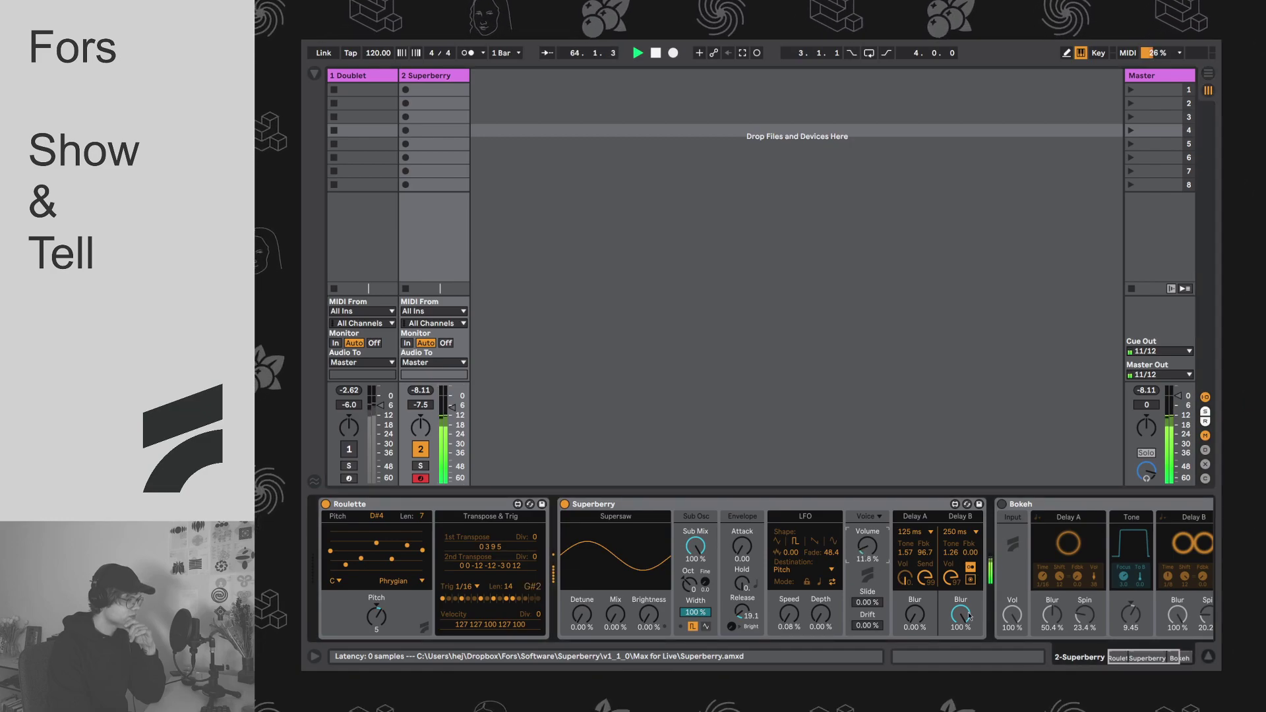
Step: Set Delay B to 25.2 % blur, 500 ms and 54.6 feedback, and raise the Delay A blur to 22.8 %
{"action": "left_click_drag", "start_coordinate": [961, 613], "coordinate": [934, 633]}
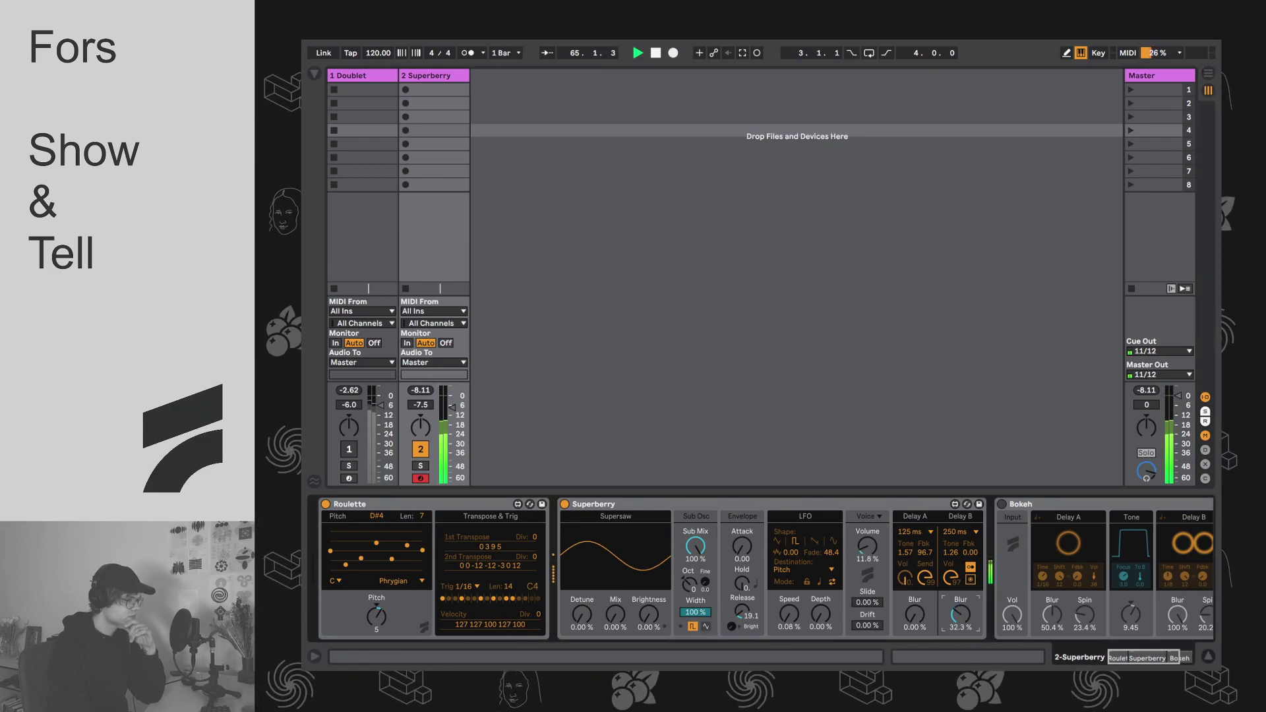
{"action": "left_click", "coordinate": [976, 531]}
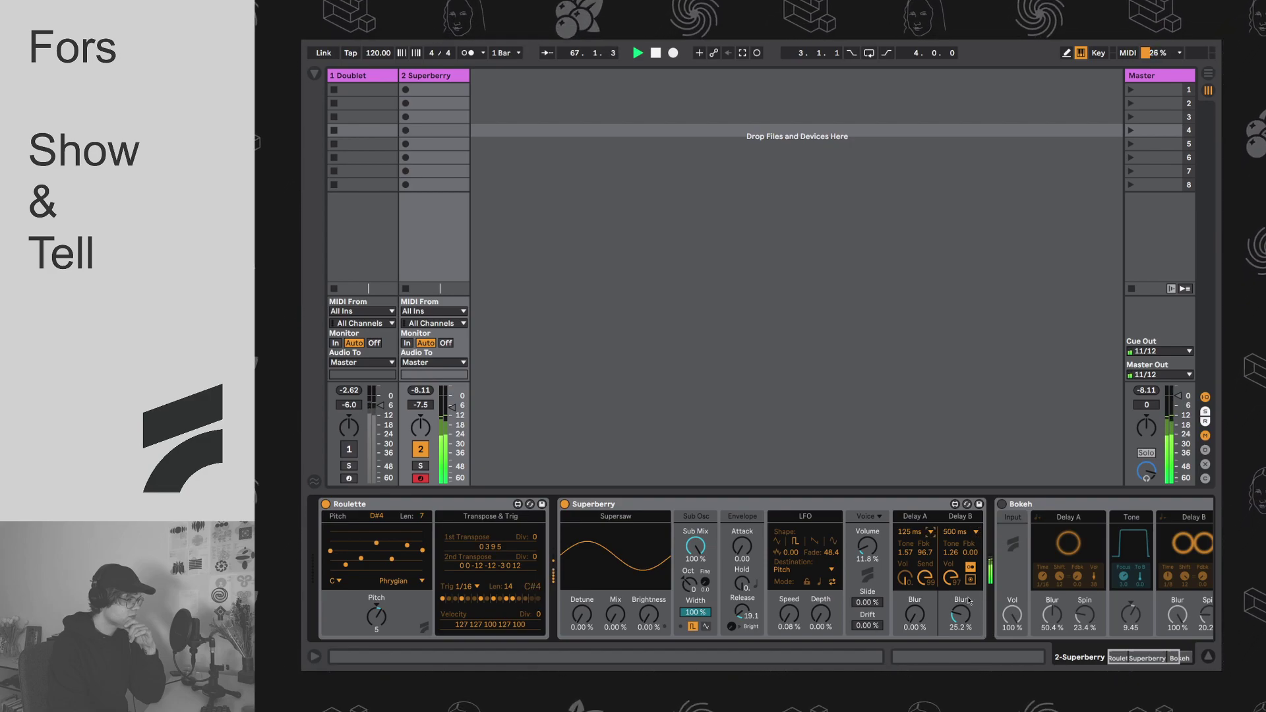
{"action": "left_click", "coordinate": [970, 557]}
{"action": "left_click_drag", "start_coordinate": [969, 557], "coordinate": [969, 539]}
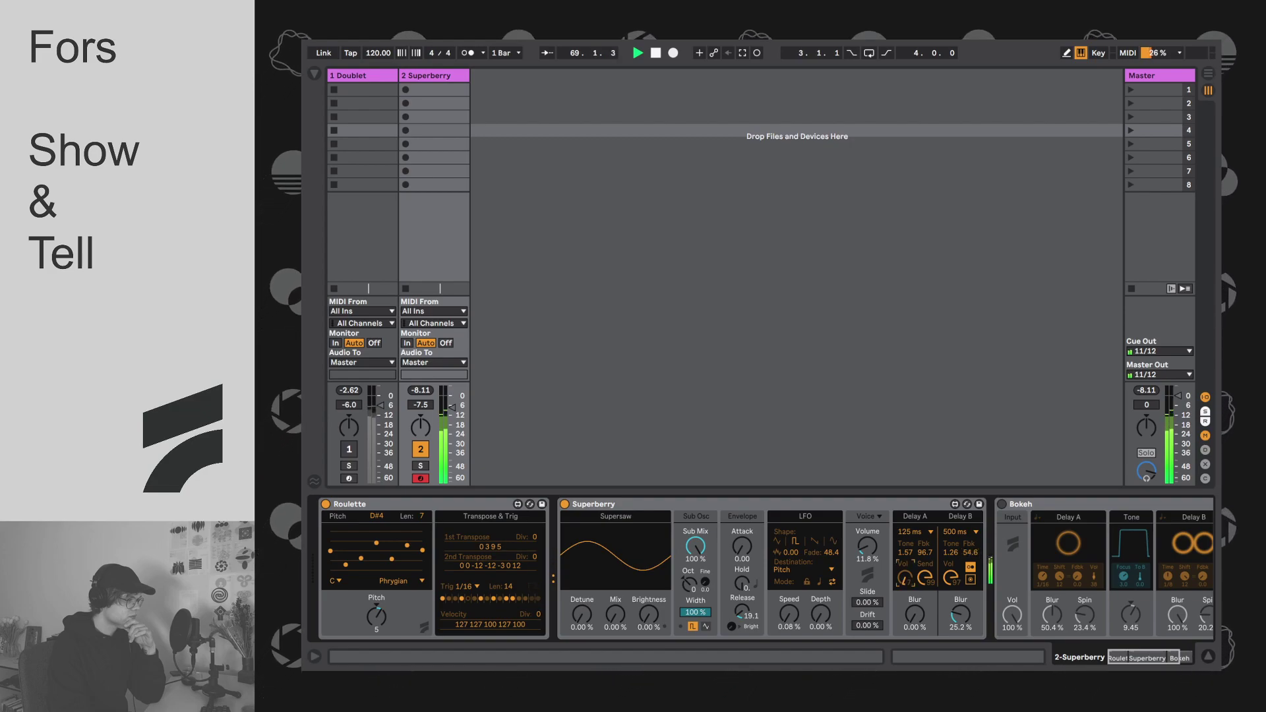
{"action": "left_click_drag", "start_coordinate": [915, 615], "coordinate": [915, 597]}
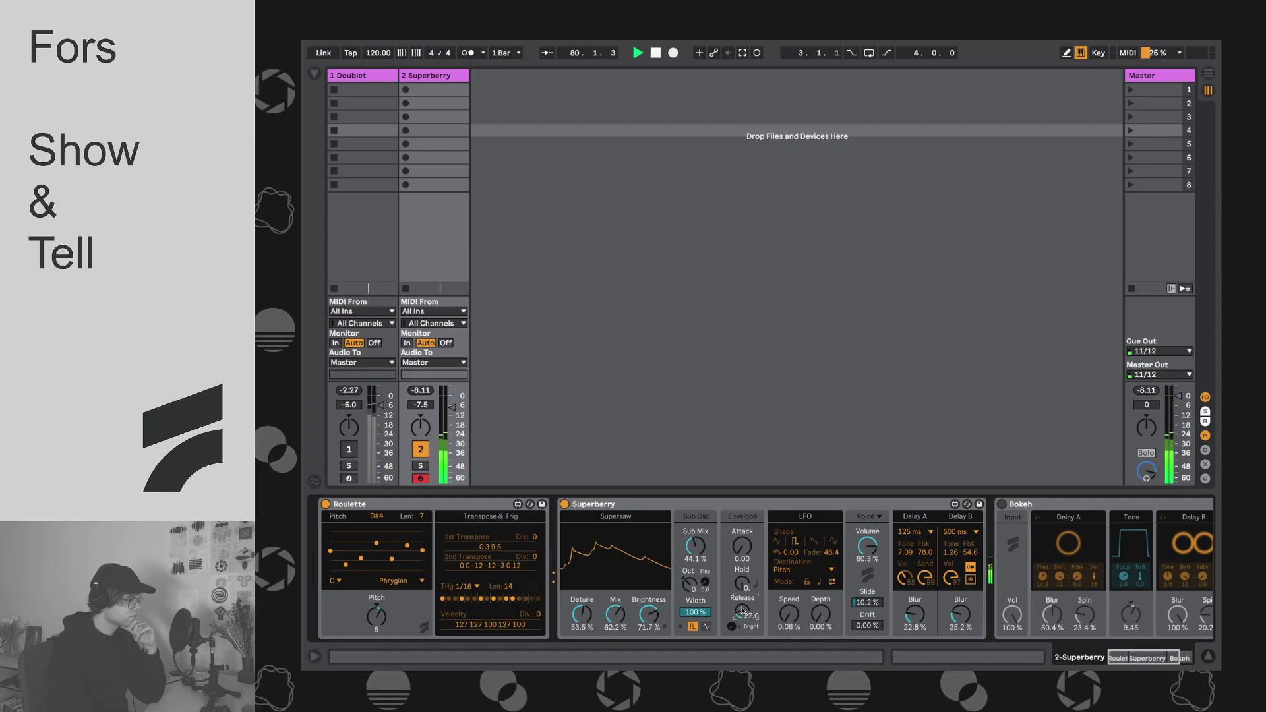
Step: Raise the Superberry track volume to 4.6 dB and set detune to 42.5 %, sub octave to -2 and brightness to 24.4 %
{"action": "left_click_drag", "start_coordinate": [450, 406], "coordinate": [453, 395]}
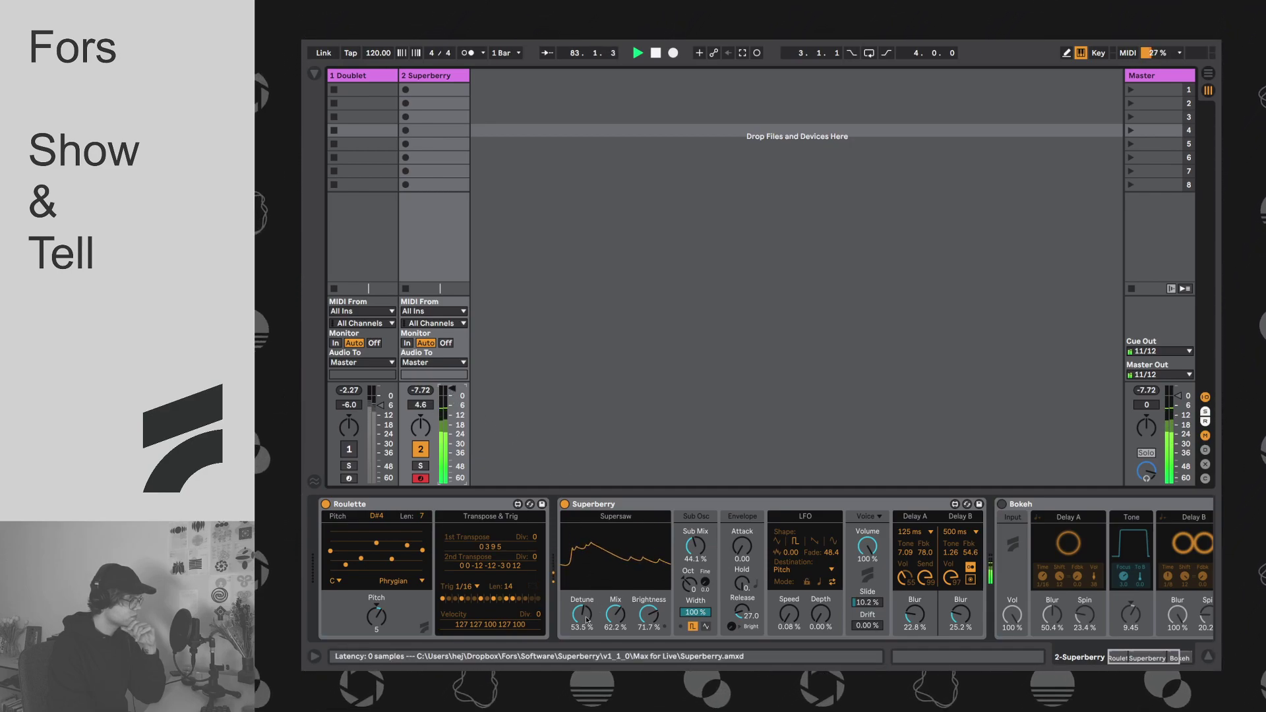
{"action": "left_click_drag", "start_coordinate": [586, 620], "coordinate": [586, 624]}
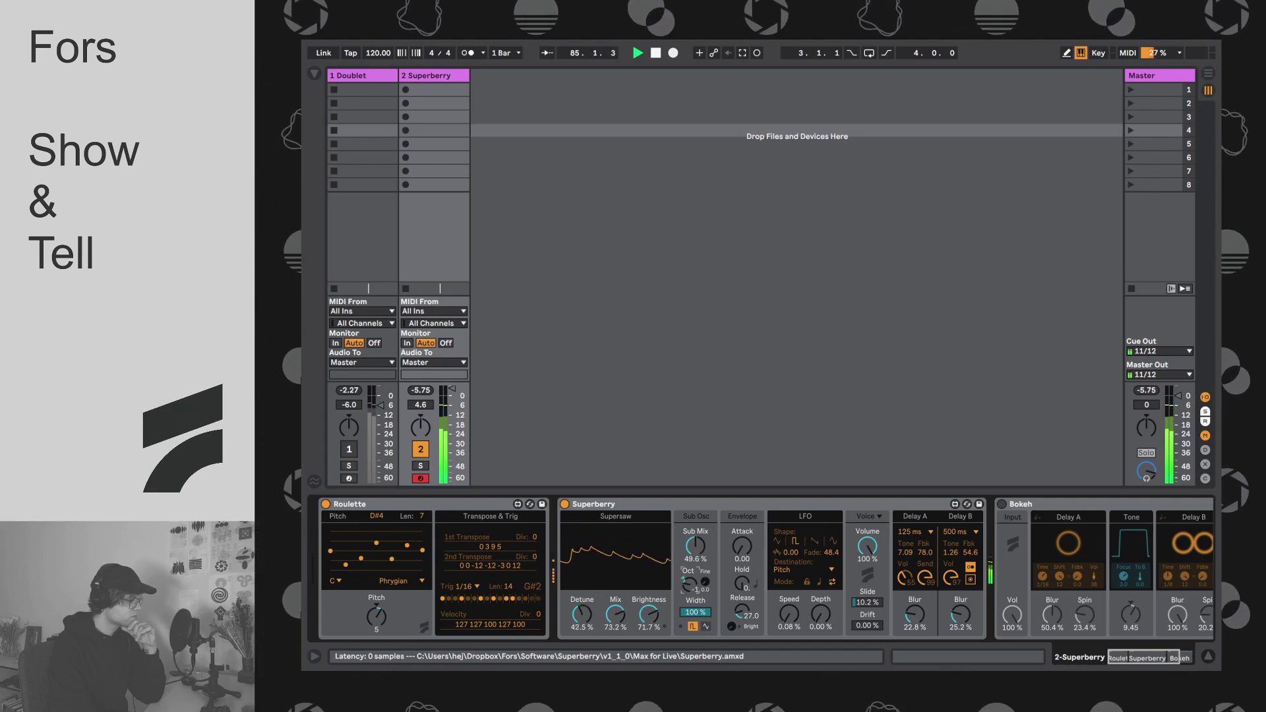
{"action": "left_click_drag", "start_coordinate": [690, 583], "coordinate": [694, 584]}
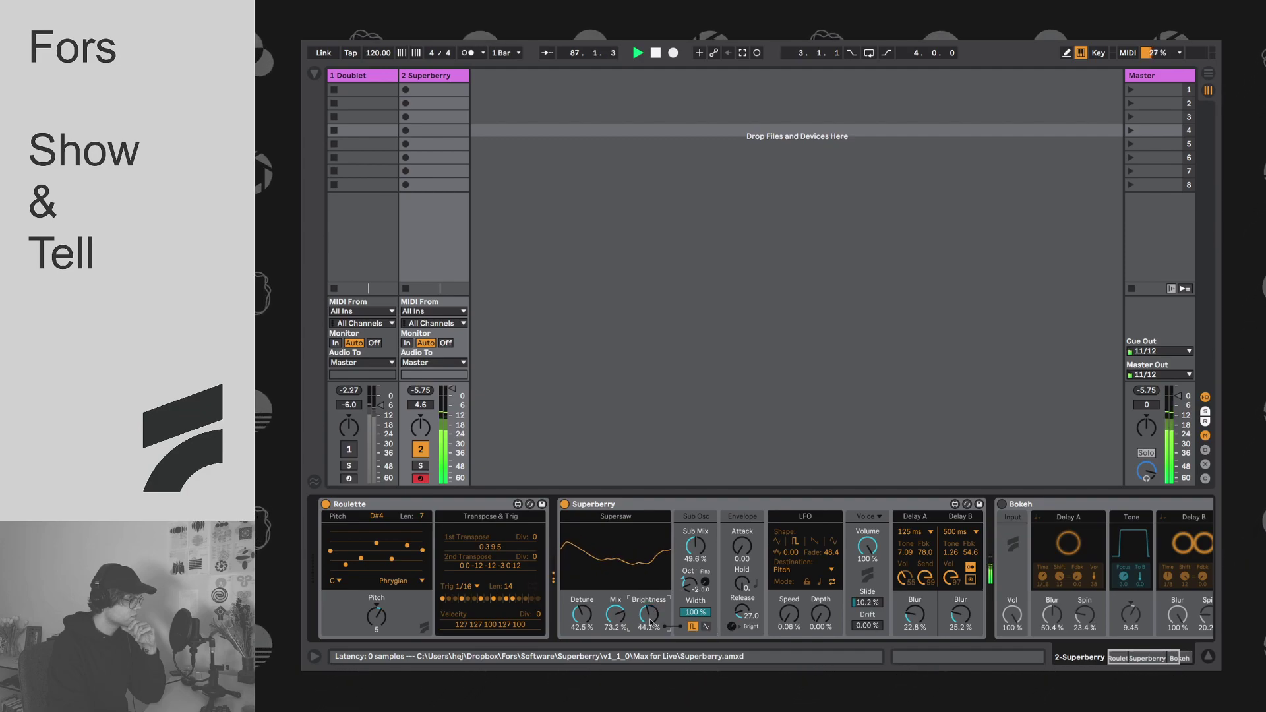
{"action": "left_click_drag", "start_coordinate": [648, 622], "coordinate": [649, 637]}
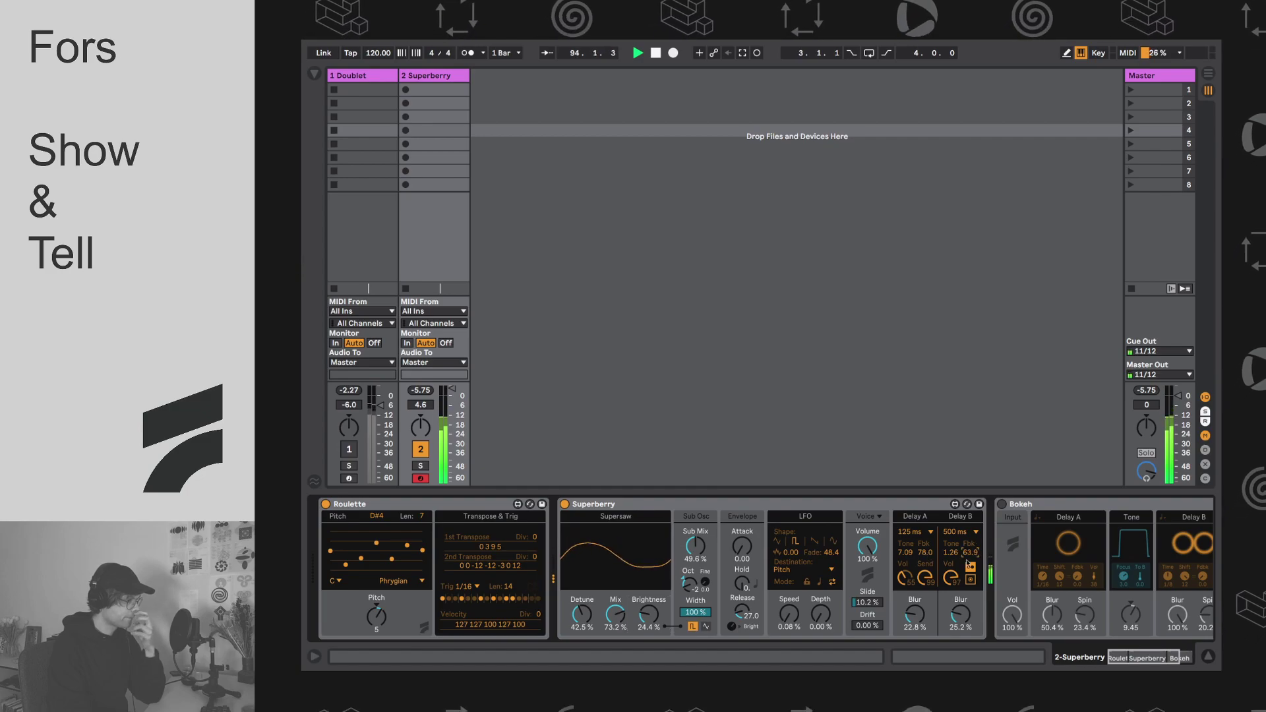
Step: Raise the Delay B blur to 77.2 %, lower the synth volume to 70.9 %, and set the envelope attack to 68.50
{"action": "mouse_move", "coordinate": [960, 613]}
{"action": "left_mouse_down"}
{"action": "mouse_move", "coordinate": [961, 597]}
{"action": "mouse_move", "coordinate": [956, 612]}
{"action": "left_mouse_up"}
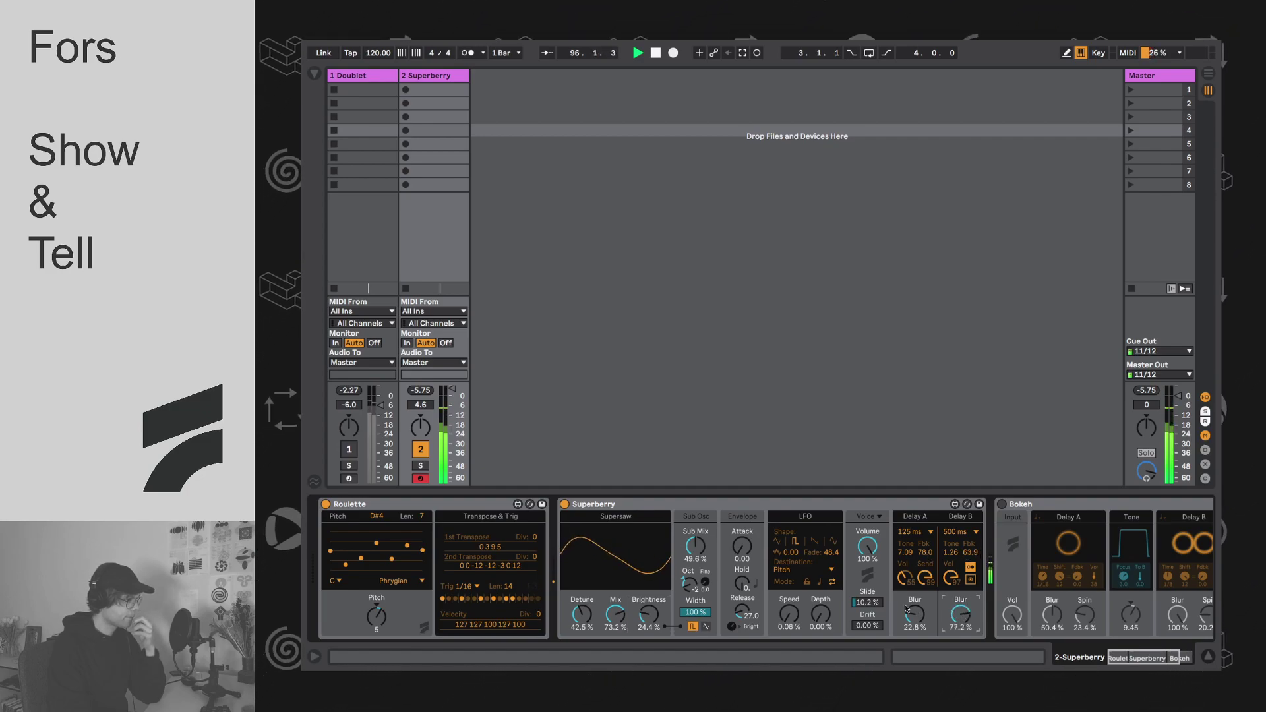
{"action": "left_click_drag", "start_coordinate": [863, 561], "coordinate": [862, 580]}
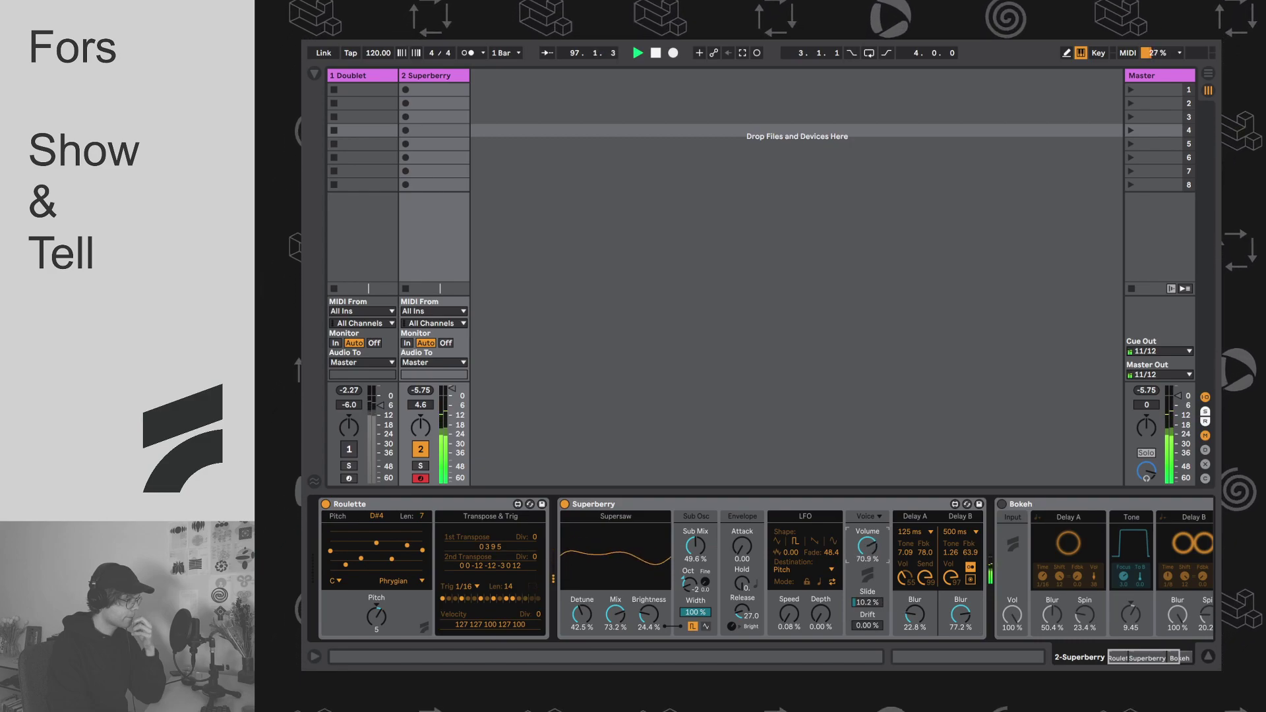
{"action": "left_click_drag", "start_coordinate": [741, 549], "coordinate": [741, 535]}
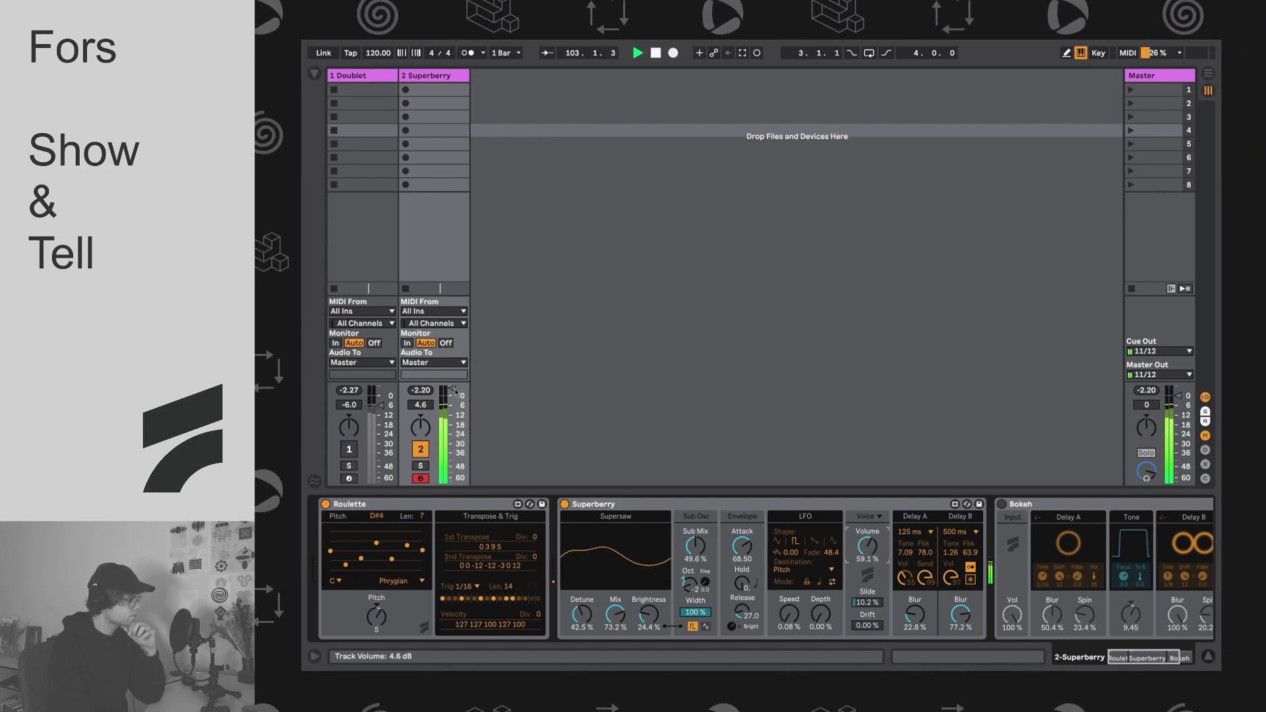
Step: Set the Superberry track volume to 0 dB, lower it to -12.0 dB, and reset it to 0 dB
{"action": "left_click_drag", "start_coordinate": [454, 391], "coordinate": [452, 393]}
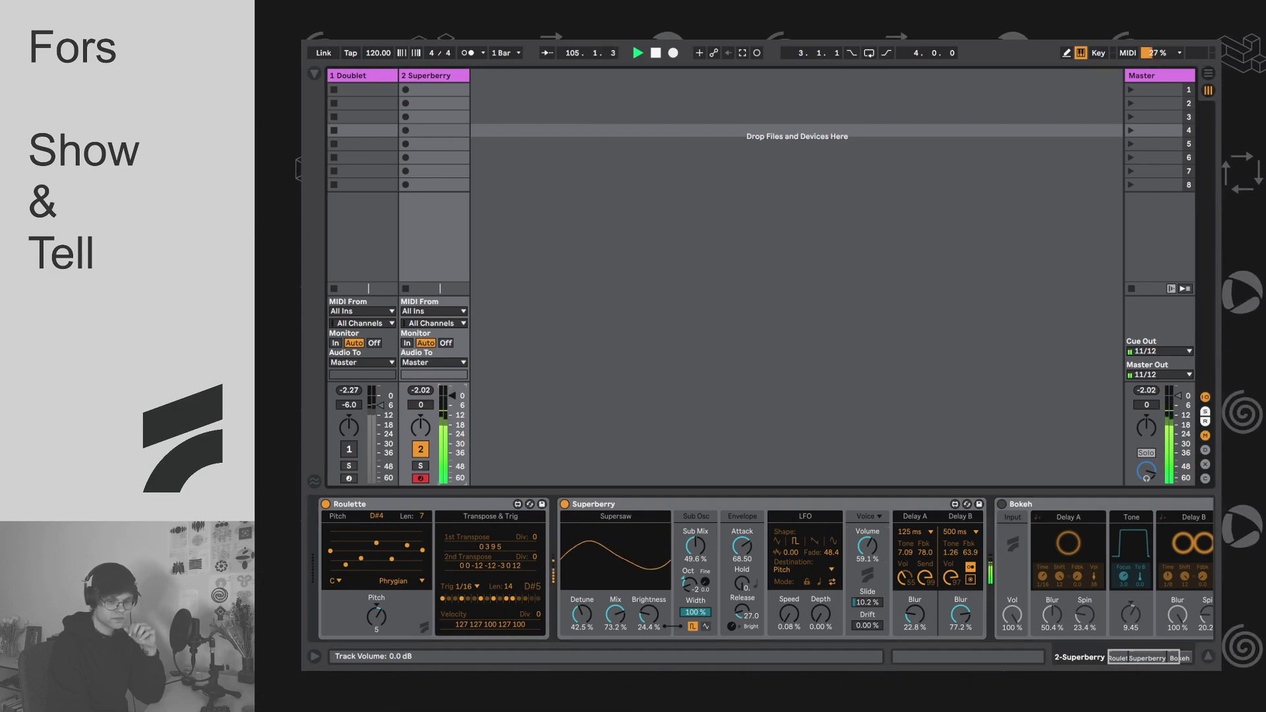
{"action": "left_click_drag", "start_coordinate": [452, 405], "coordinate": [457, 417]}
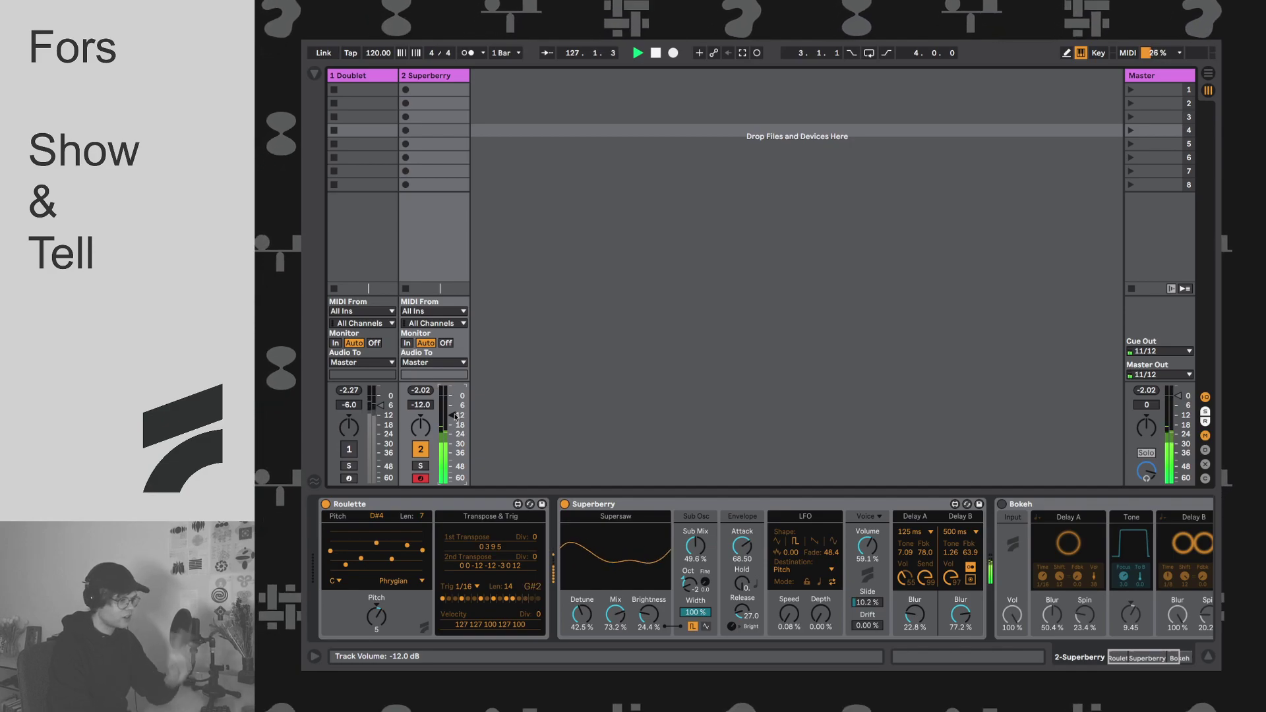
{"action": "left_click", "coordinate": [452, 414]}
{"action": "key", "text": "Delete"}
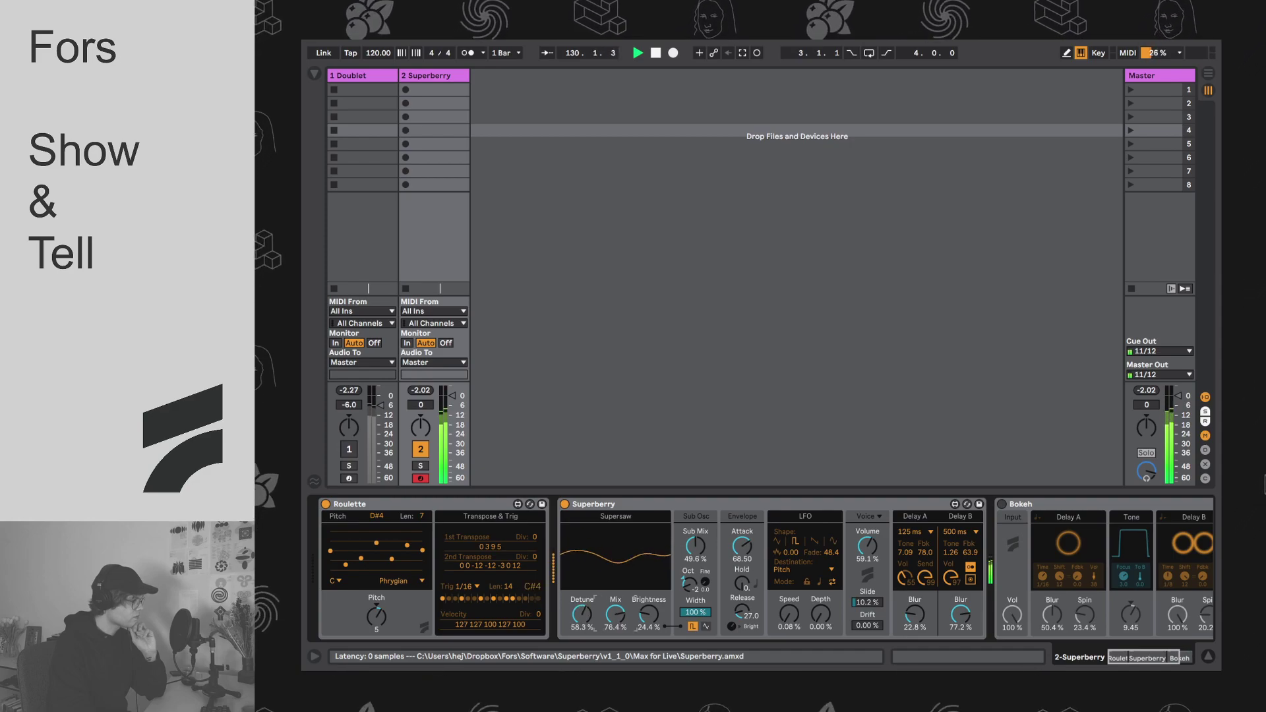
Step: Sweep the brightness up to 100 % and down to 47.2 %, with the sub mix at 46.5 % and the attack at 0.00
{"action": "left_click_drag", "start_coordinate": [648, 614], "coordinate": [648, 548]}
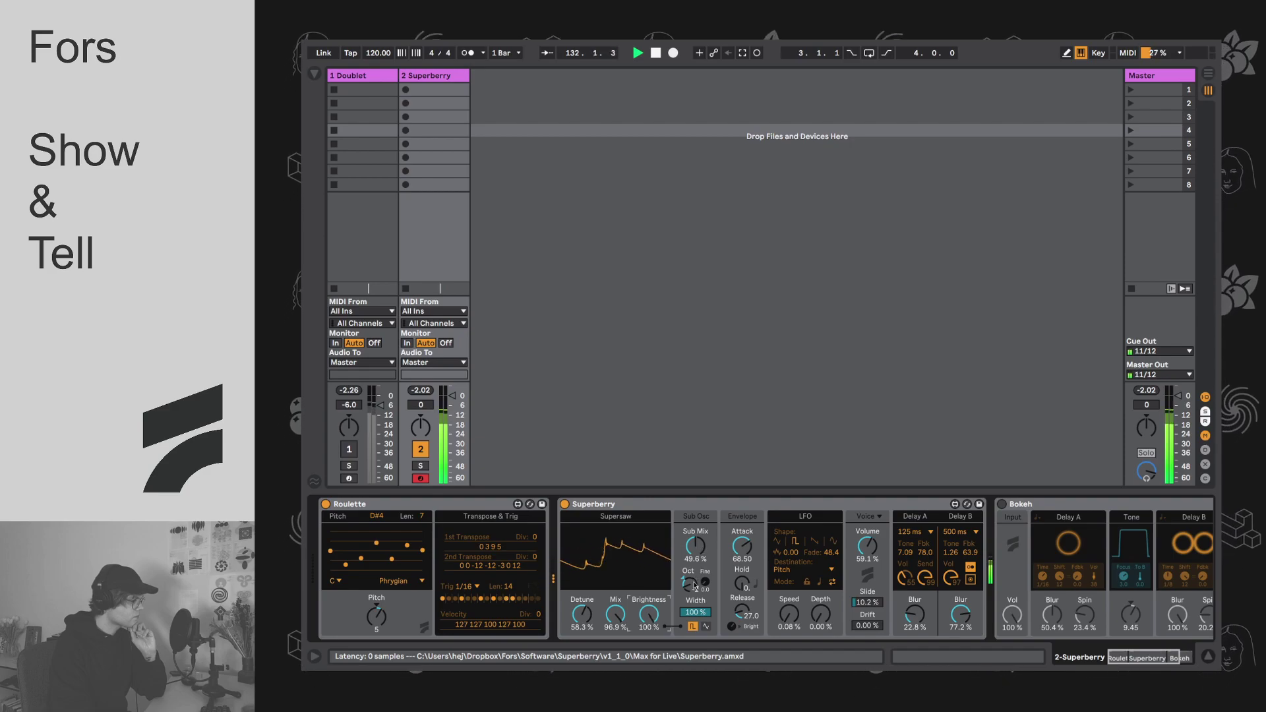
{"action": "mouse_move", "coordinate": [695, 546]}
{"action": "left_mouse_down"}
{"action": "mouse_move", "coordinate": [687, 580]}
{"action": "mouse_move", "coordinate": [687, 557]}
{"action": "left_mouse_up"}
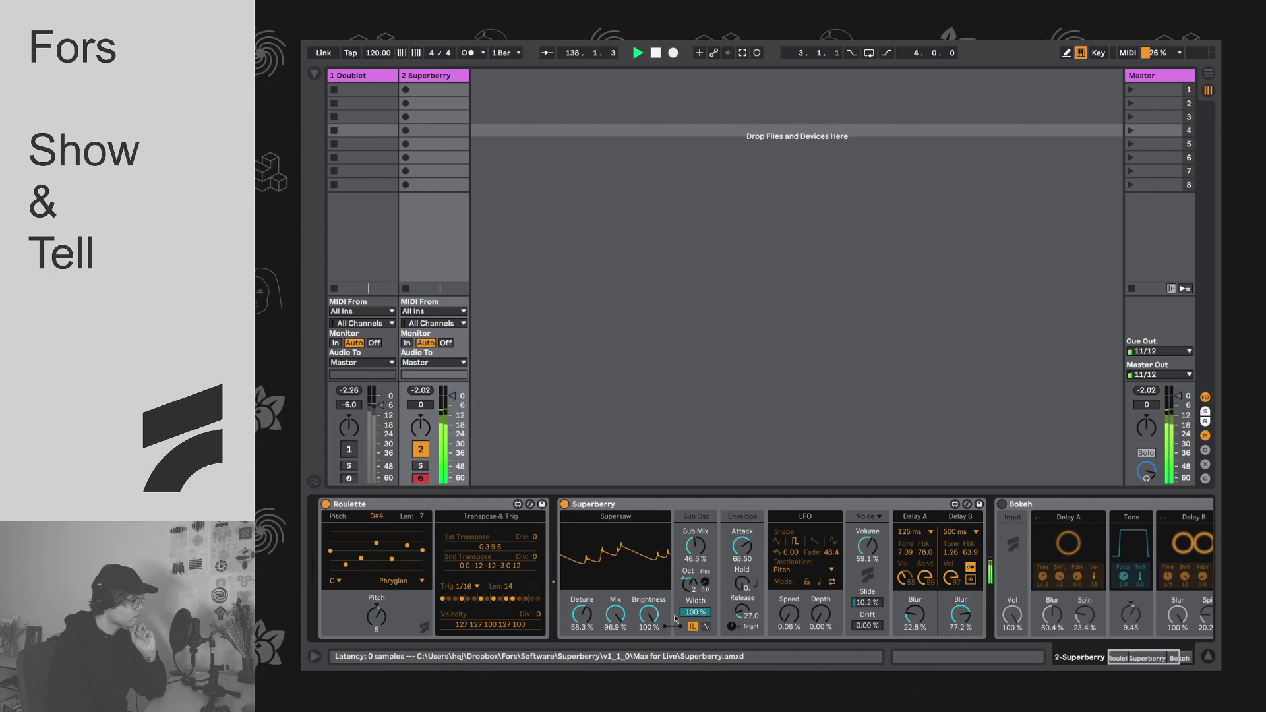
{"action": "left_click_drag", "start_coordinate": [649, 614], "coordinate": [648, 657]}
{"action": "left_click_drag", "start_coordinate": [742, 546], "coordinate": [742, 583]}
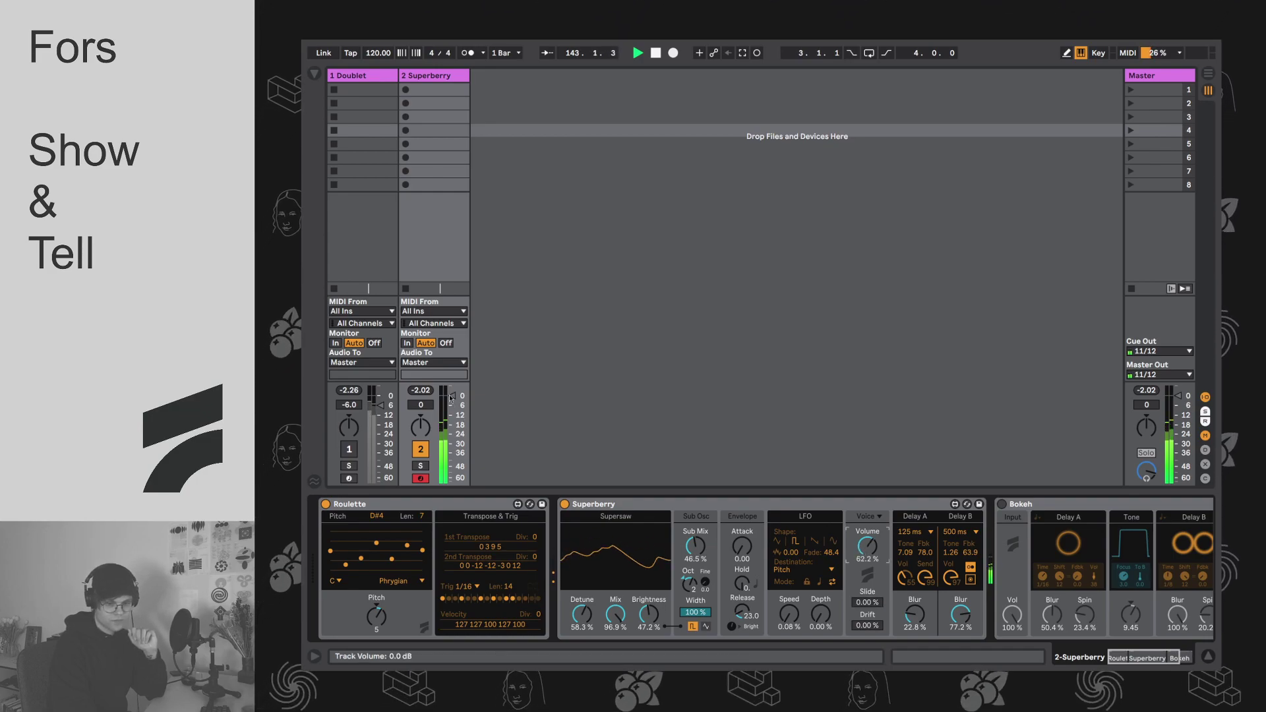
Step: Lower the Superberry track volume to -10.0 dB and further to -12.0 dB
{"action": "left_click_drag", "start_coordinate": [450, 395], "coordinate": [449, 408]}
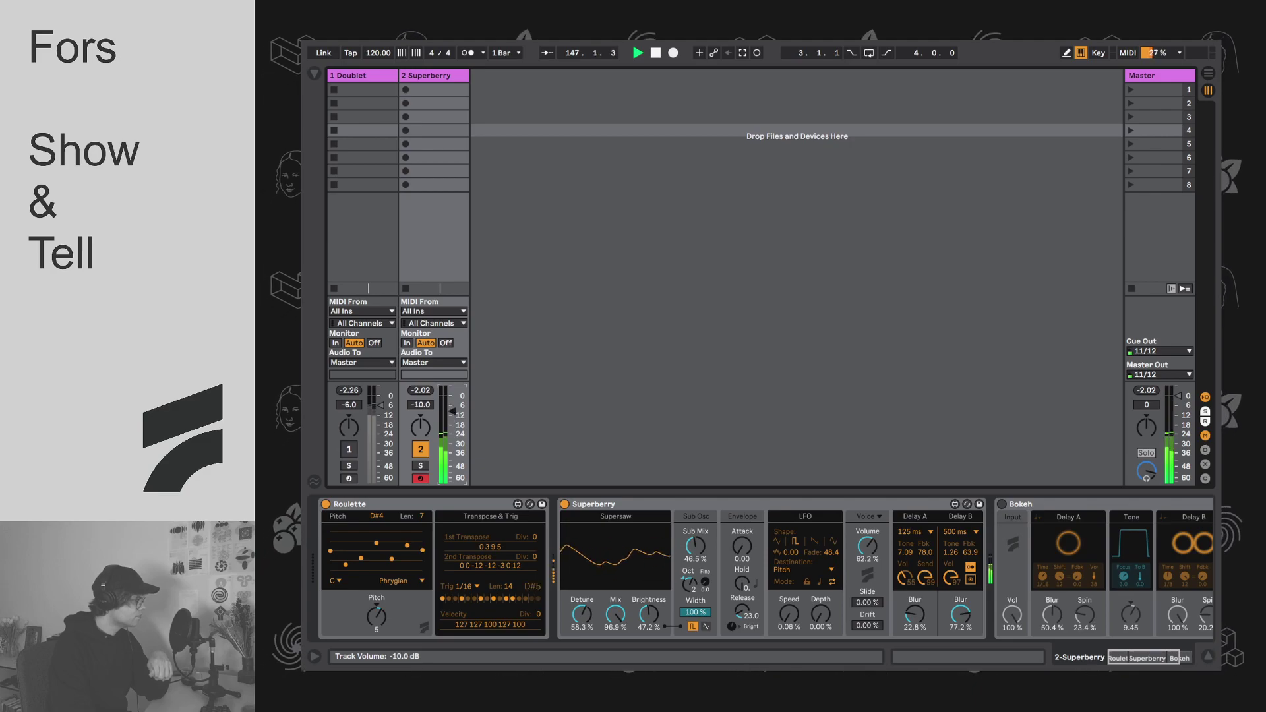
{"action": "left_click_drag", "start_coordinate": [452, 412], "coordinate": [452, 412]}
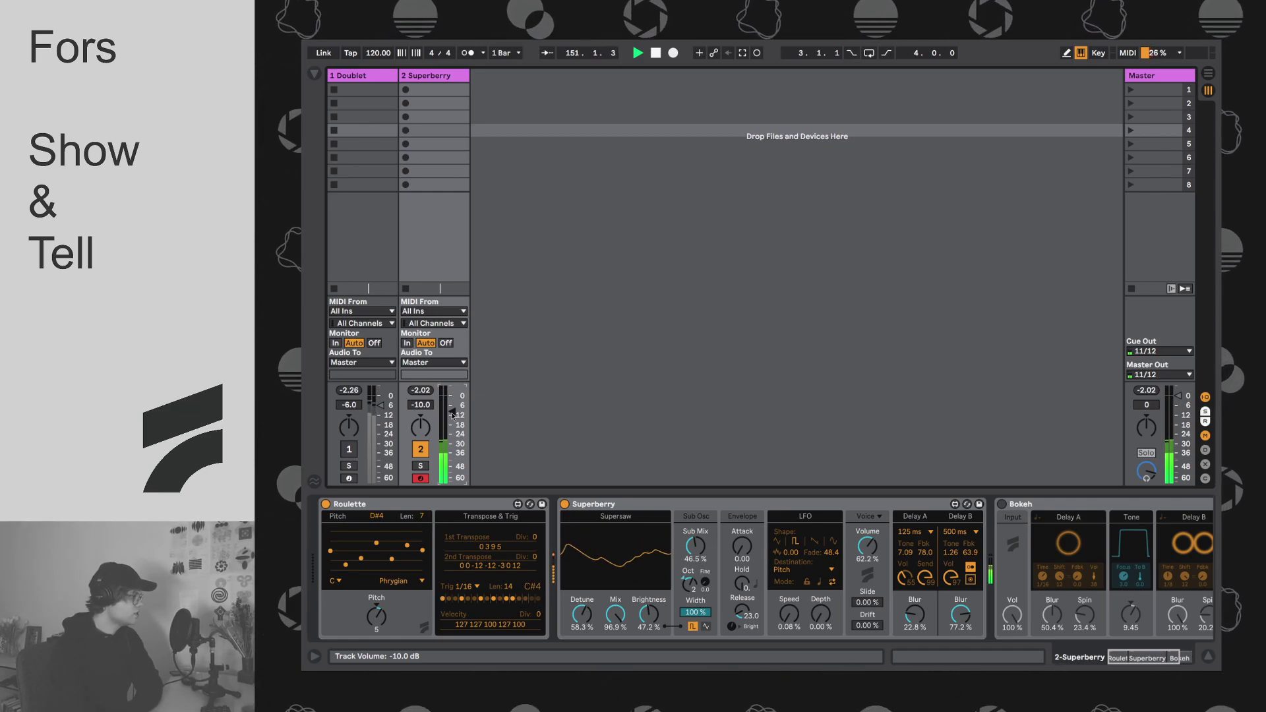
{"action": "left_click_drag", "start_coordinate": [452, 416], "coordinate": [452, 418]}
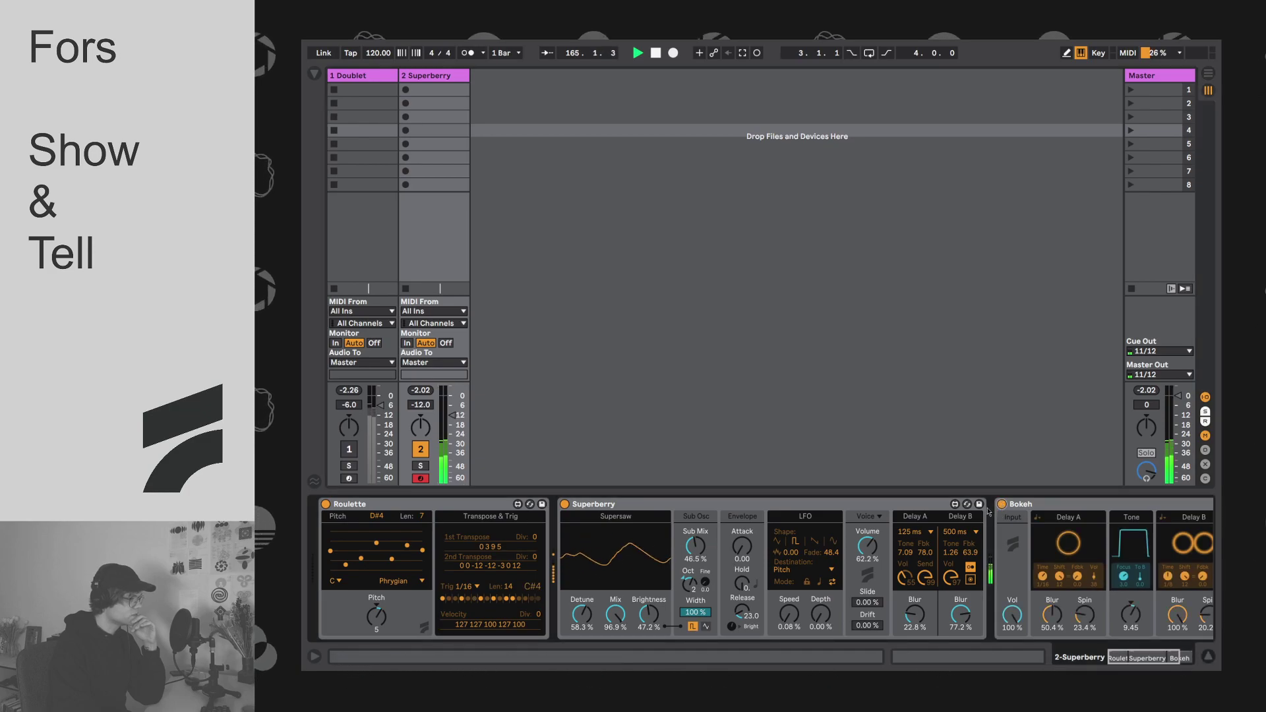
Step: Raise the Superberry track volume to 0 dB and set the envelope attack to 47.24
{"action": "left_click_drag", "start_coordinate": [455, 416], "coordinate": [452, 395]}
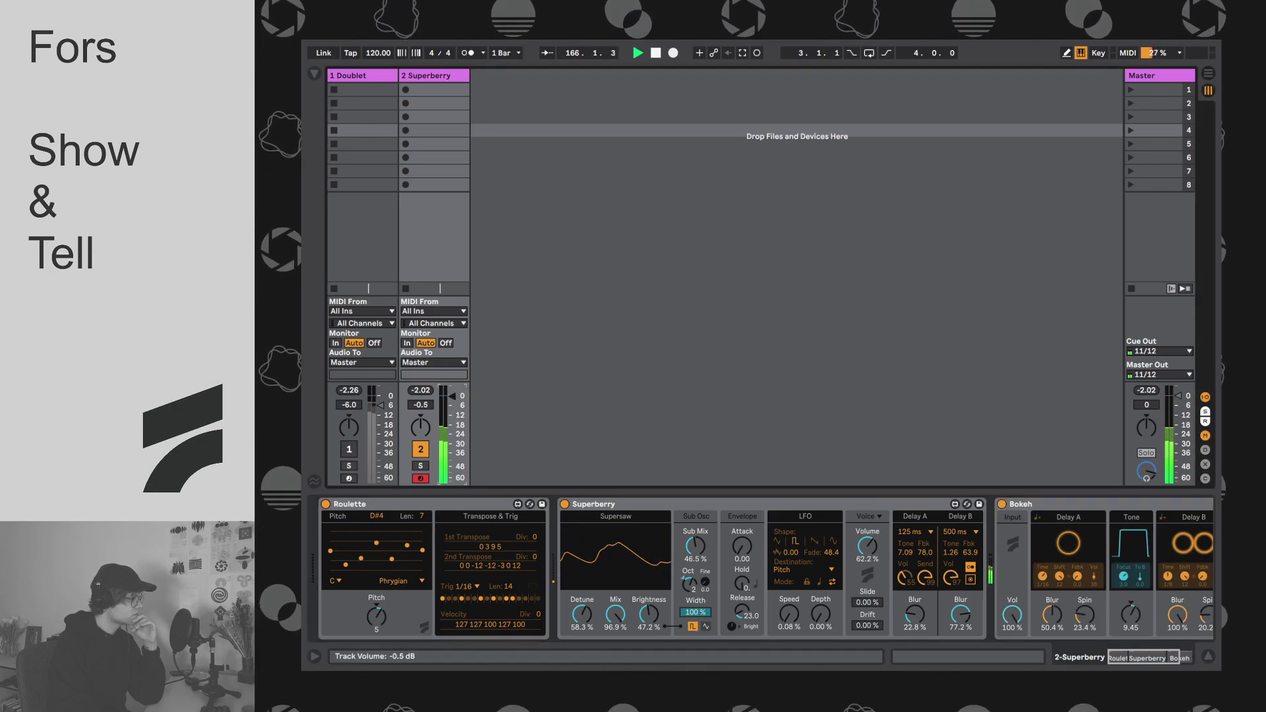
{"action": "left_click_drag", "start_coordinate": [742, 546], "coordinate": [741, 538]}
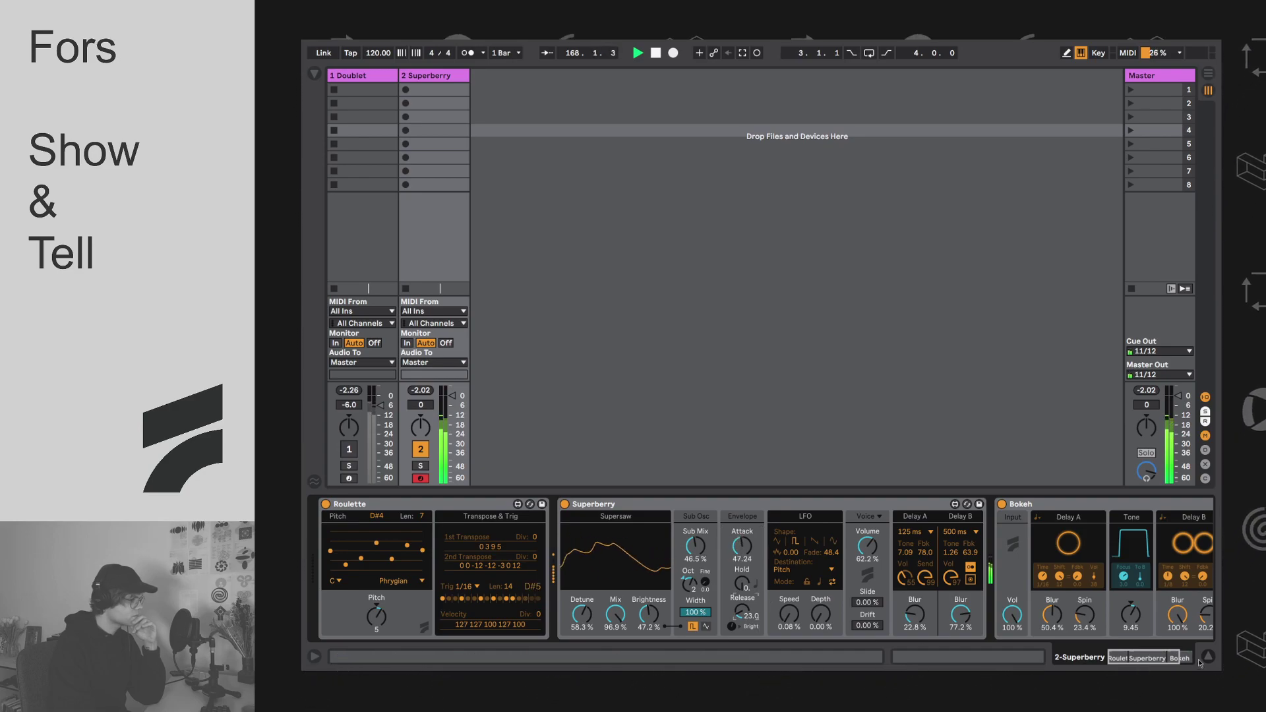
Step: Set both Bokeh tones to 4.72, Bokeh's Delay A blur to 70.9 %, the synth volume to 48.8 % and the release to 57.7
{"action": "left_click", "coordinate": [1175, 658]}
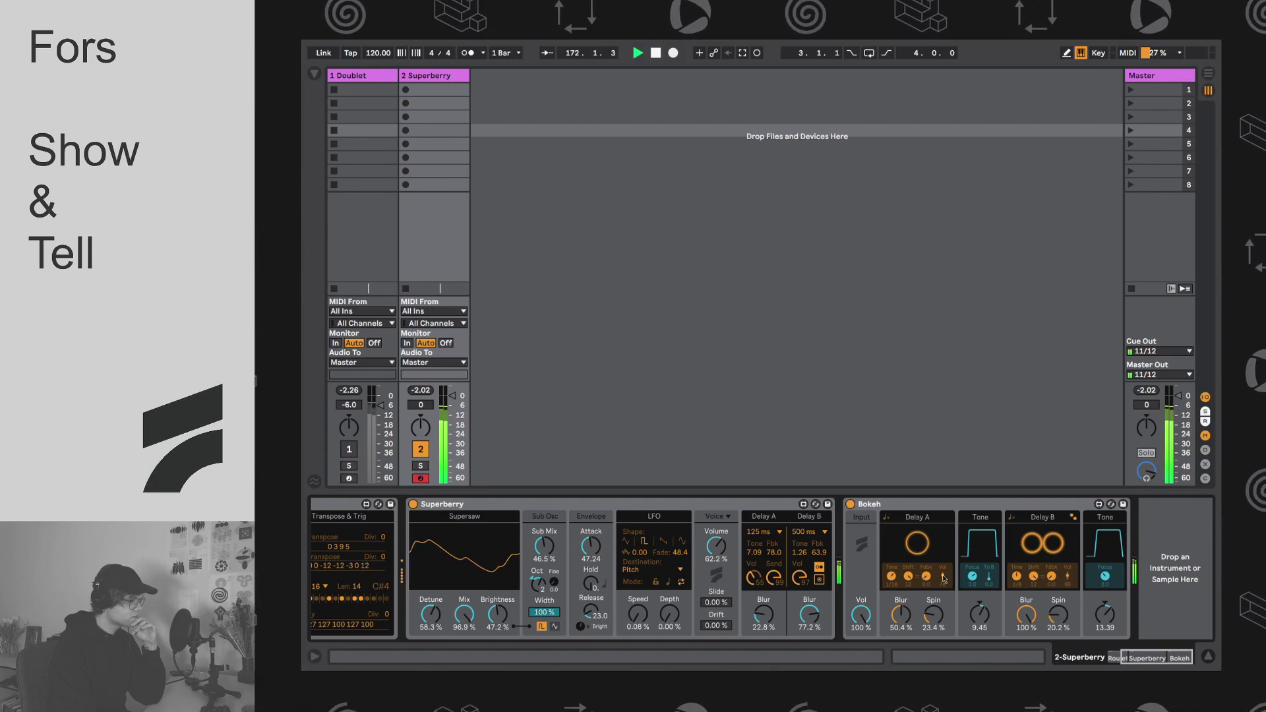
{"action": "left_click_drag", "start_coordinate": [980, 615], "coordinate": [980, 601]}
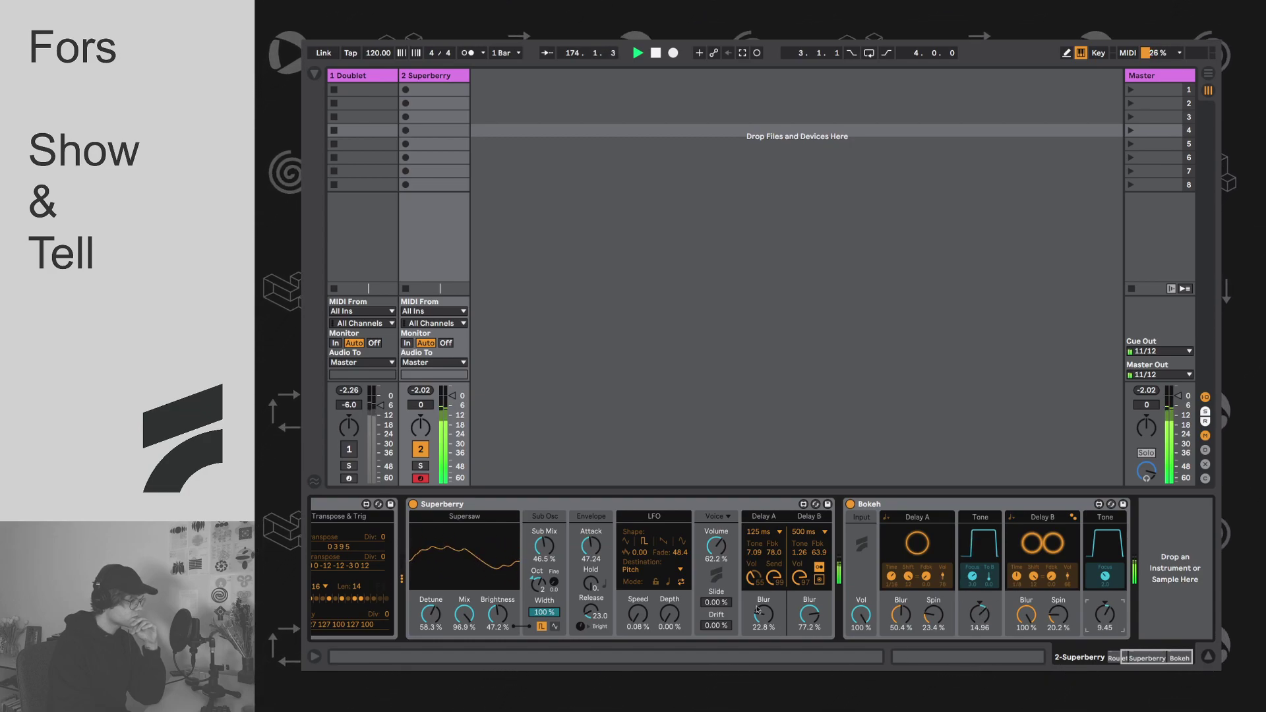
{"action": "left_click_drag", "start_coordinate": [719, 549], "coordinate": [719, 562]}
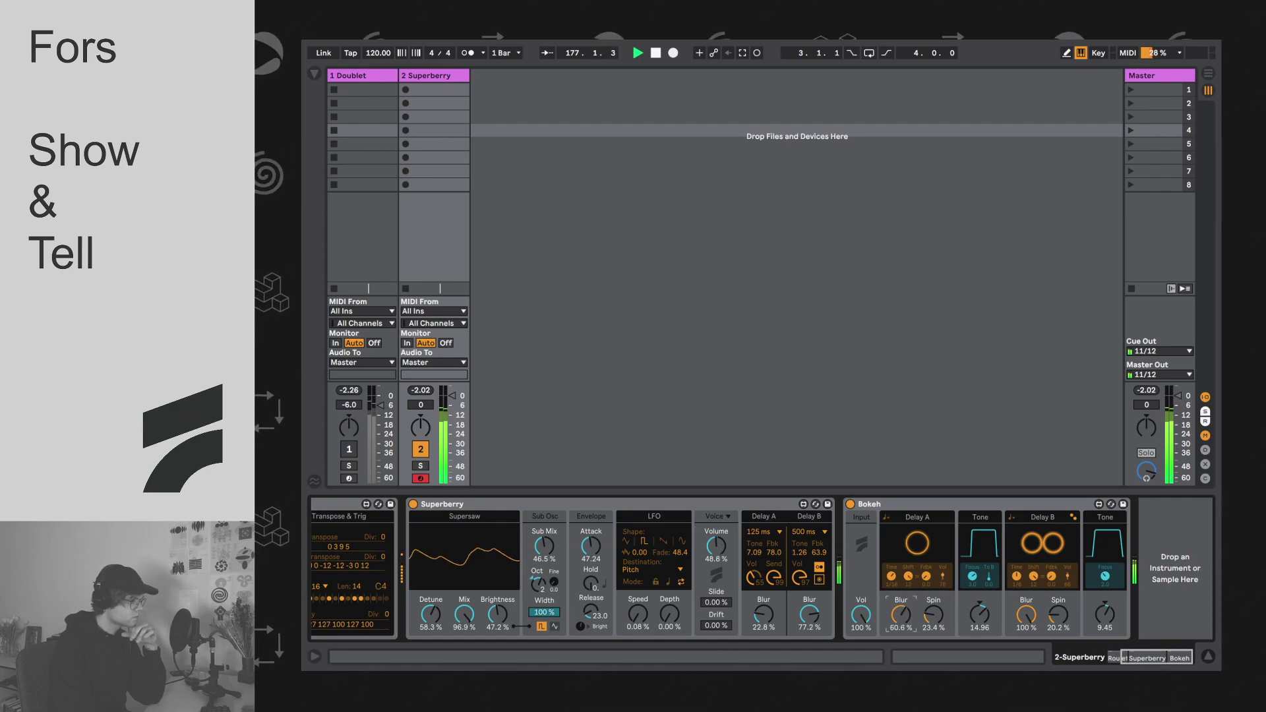
{"action": "left_click_drag", "start_coordinate": [979, 625], "coordinate": [979, 639]}
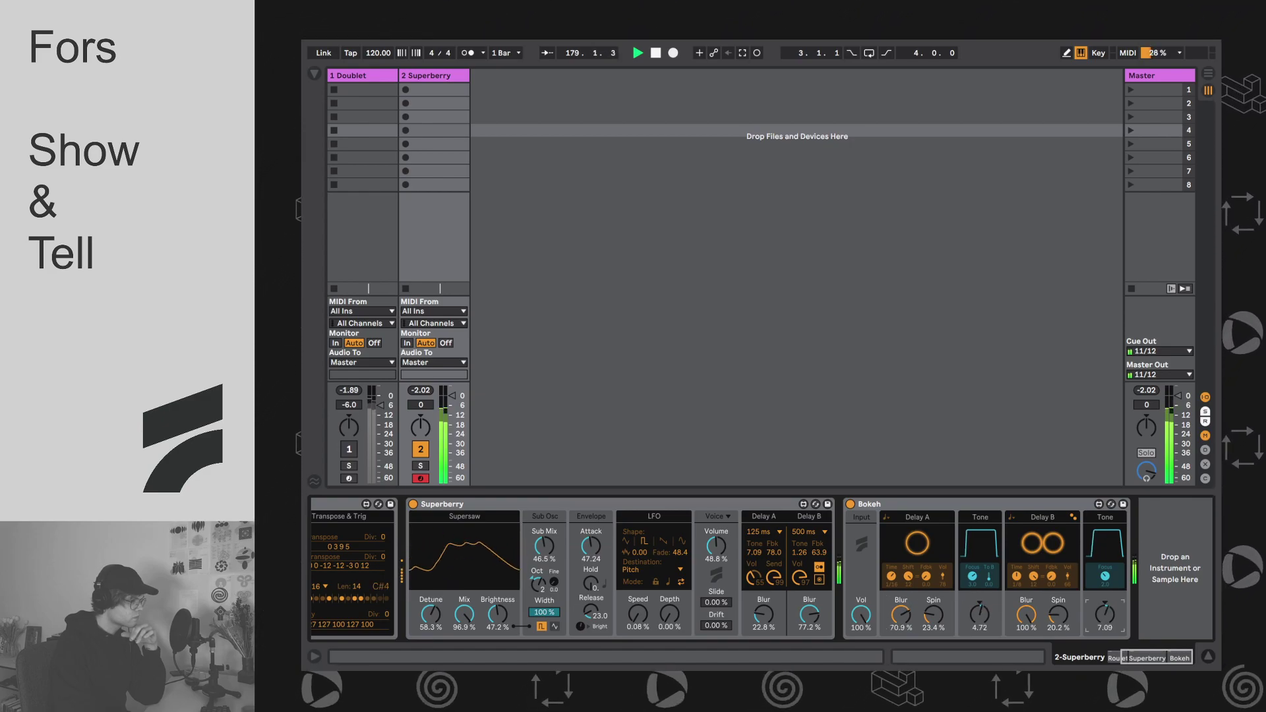
{"action": "left_click_drag", "start_coordinate": [1103, 612], "coordinate": [1101, 623]}
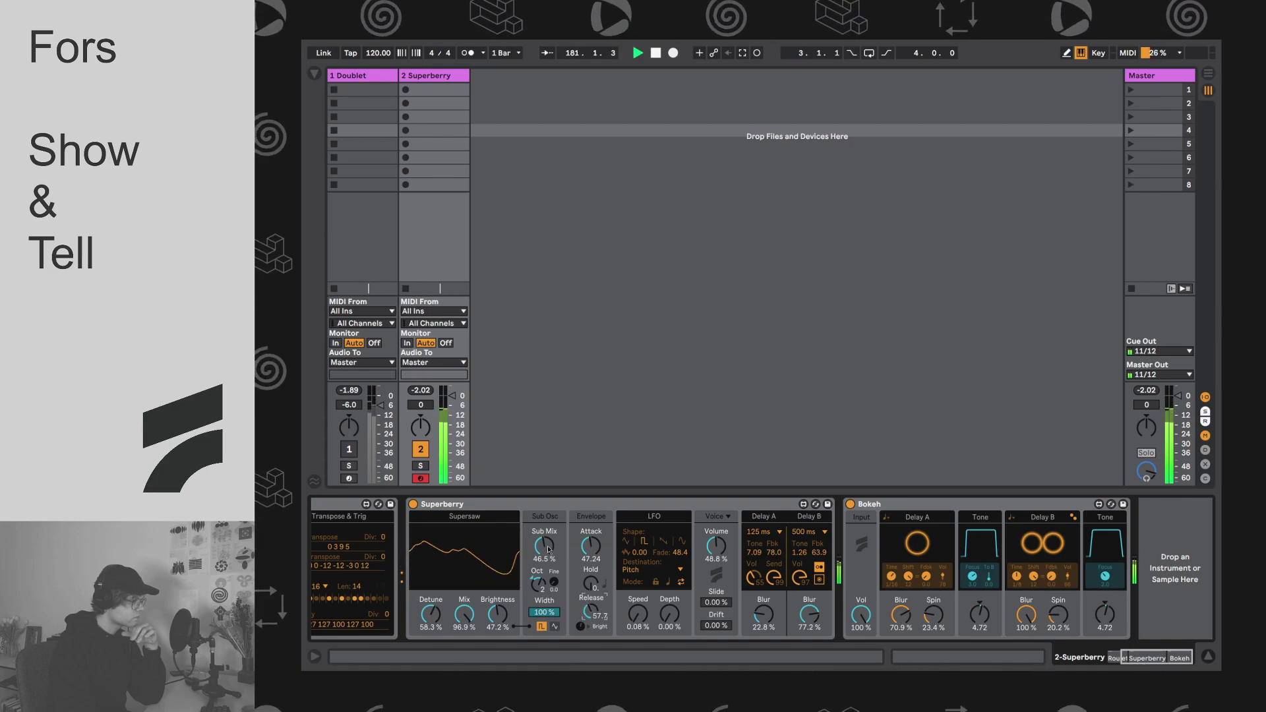
Step: Set the sub octave to -1 and sub mix to 51.2 %, with Bokeh's Delay A blur at 78.0 % and spins at 35.2 % and 39.9 %
{"action": "left_click_drag", "start_coordinate": [538, 584], "coordinate": [538, 606]}
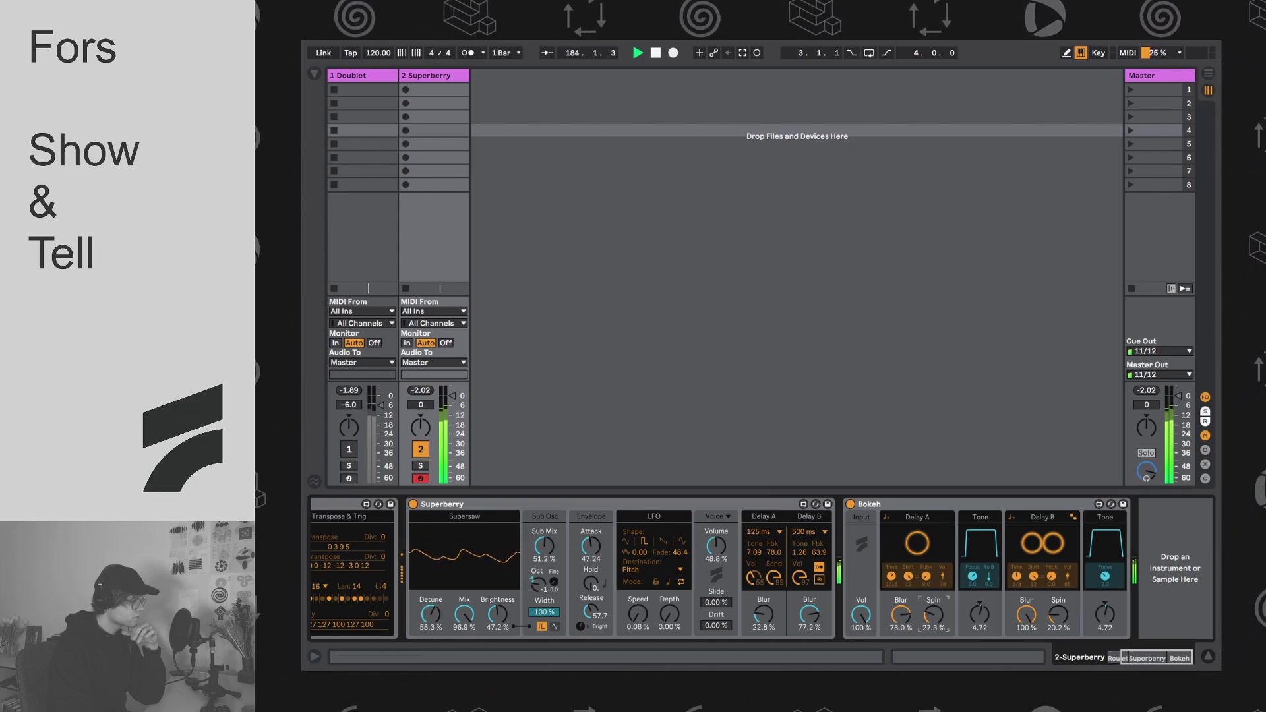
{"action": "left_click_drag", "start_coordinate": [1058, 615], "coordinate": [1068, 580]}
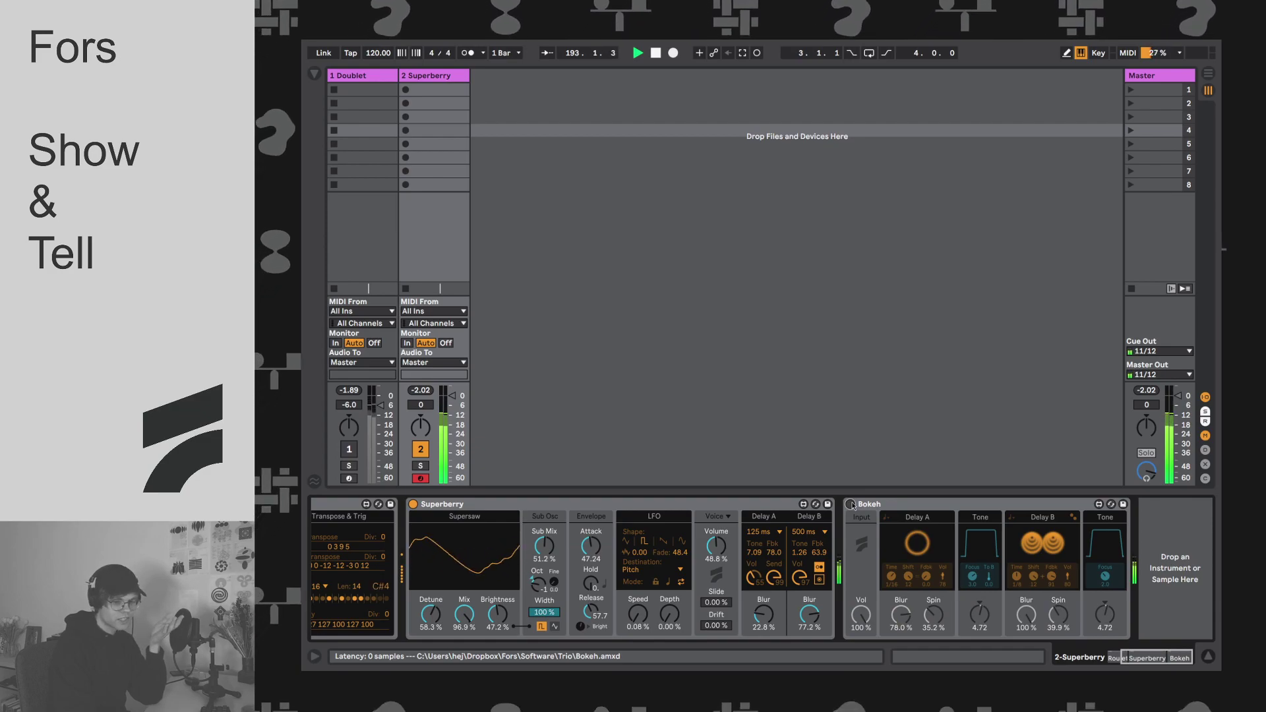
Step: Lower the Superberry track volume to -2.0 dB and switch Bokeh on and off again to compare the sound
{"action": "left_click_drag", "start_coordinate": [421, 404], "coordinate": [421, 412]}
{"action": "left_click", "coordinate": [851, 504]}
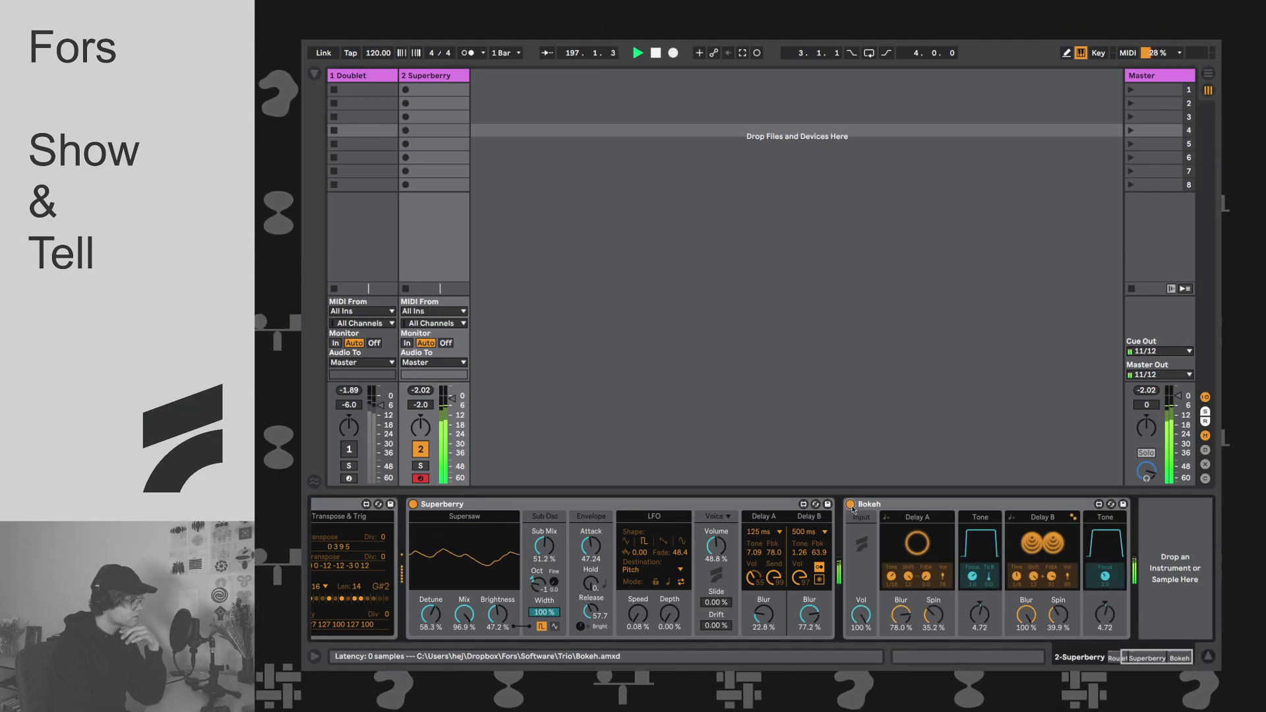
{"action": "left_click", "coordinate": [850, 505]}
Step: Lower the Superberry track volume to -17.3 dB, then bring it up to -9.0 dB
{"action": "left_click_drag", "start_coordinate": [421, 404], "coordinate": [421, 435]}
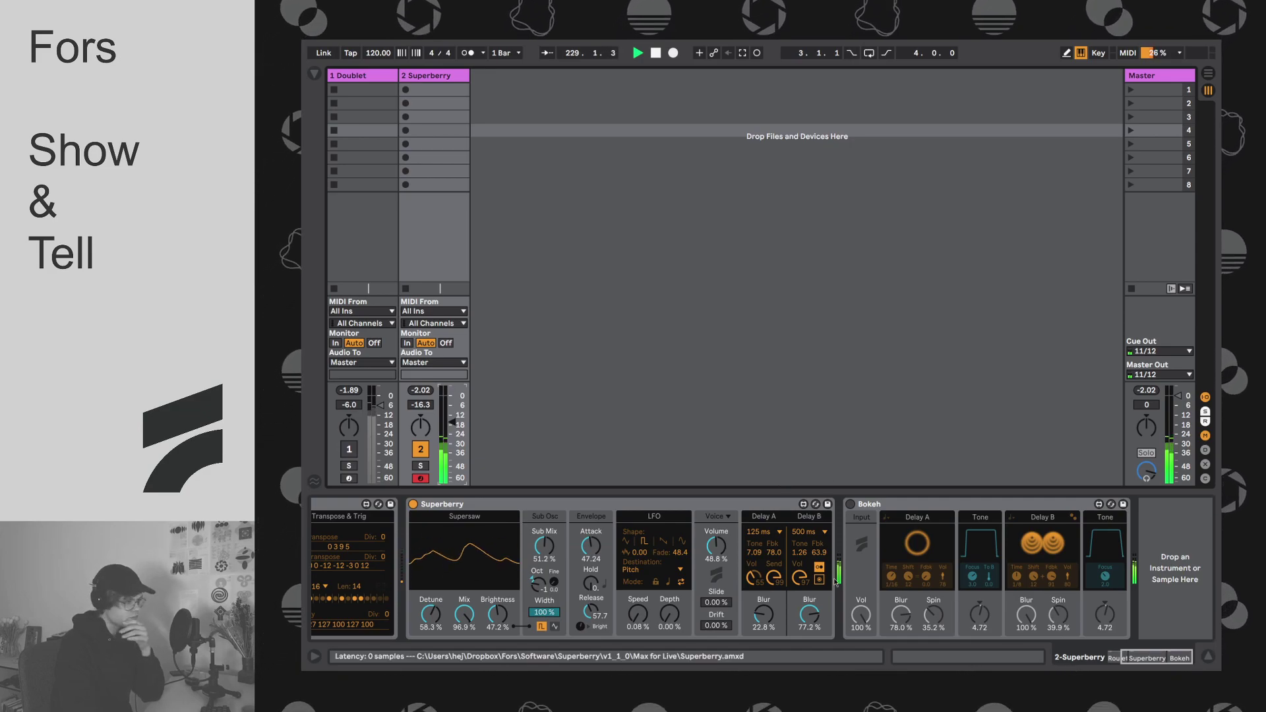
{"action": "scroll", "coordinate": [885, 608], "scroll_direction": "left", "scroll_amount": 3}
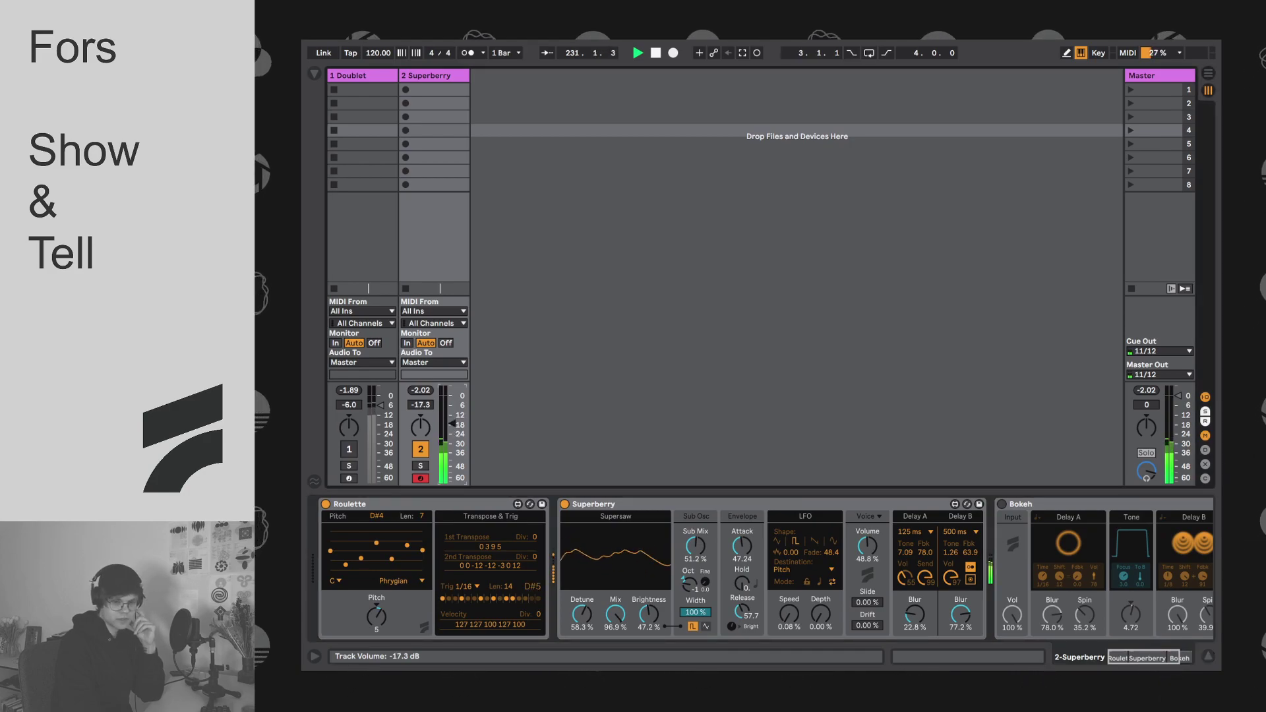
{"action": "left_click_drag", "start_coordinate": [422, 404], "coordinate": [422, 394]}
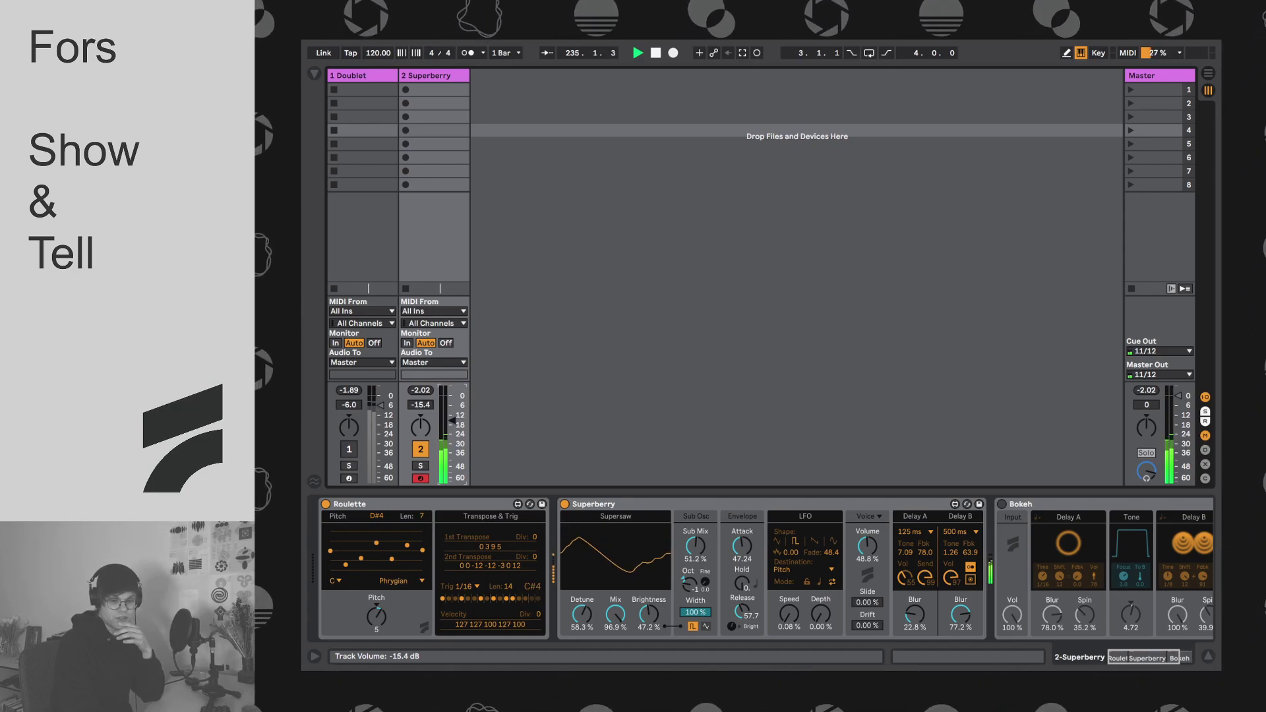
{"action": "left_click_drag", "start_coordinate": [422, 404], "coordinate": [421, 413]}
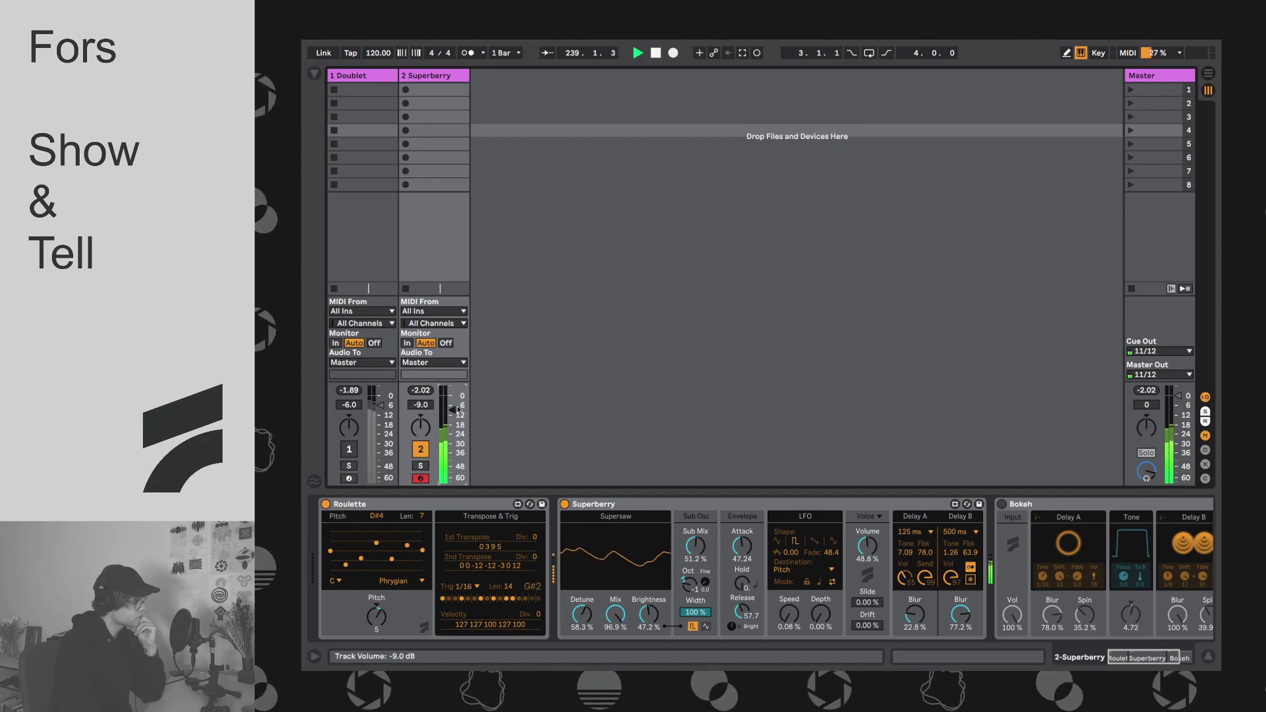
Step: Lower the detune to 14.2 % and brightness to 18.1 %, and raise the attack to 55.12 and sub mix to 59.1 %
{"action": "left_click_drag", "start_coordinate": [587, 621], "coordinate": [648, 627]}
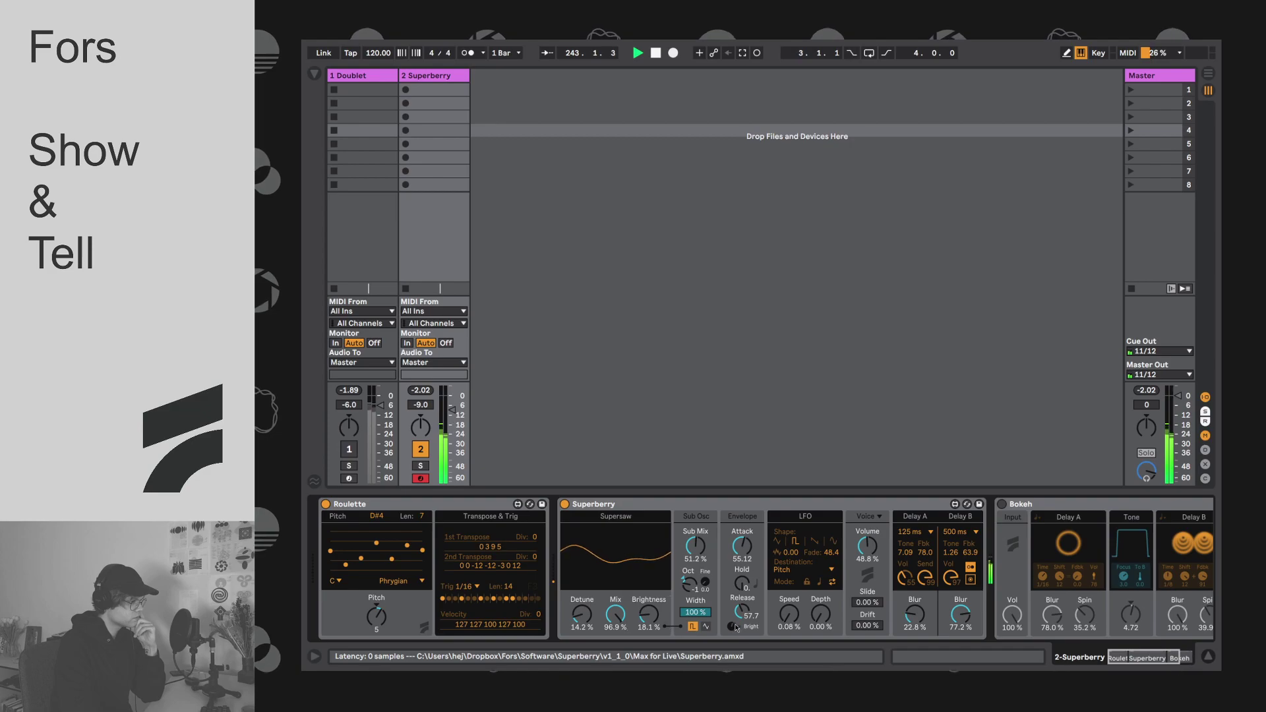
{"action": "left_click_drag", "start_coordinate": [696, 547], "coordinate": [696, 537]}
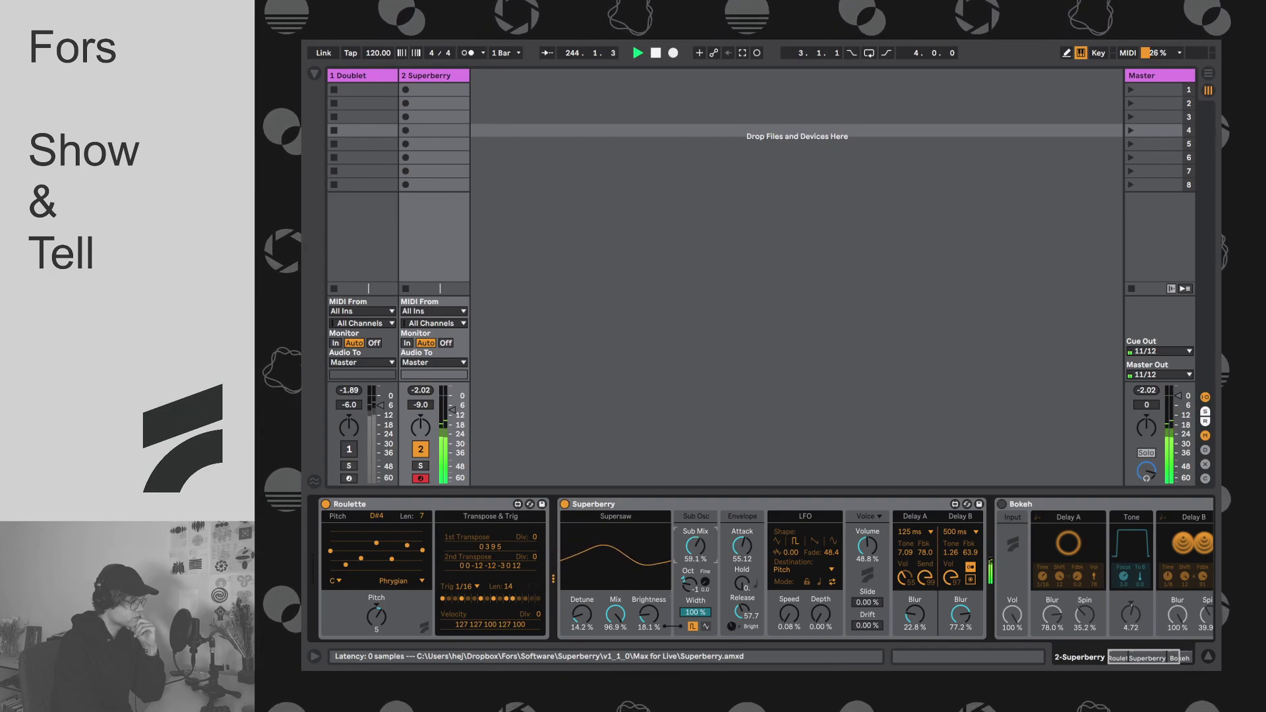
Step: Set the sub octave to -2, sub mix to 55.9 %, width to 77.2 %, synth volume to 62.2 % and Superberry's Delay A blur to 32.3 %
{"action": "left_click_drag", "start_coordinate": [689, 583], "coordinate": [695, 623]}
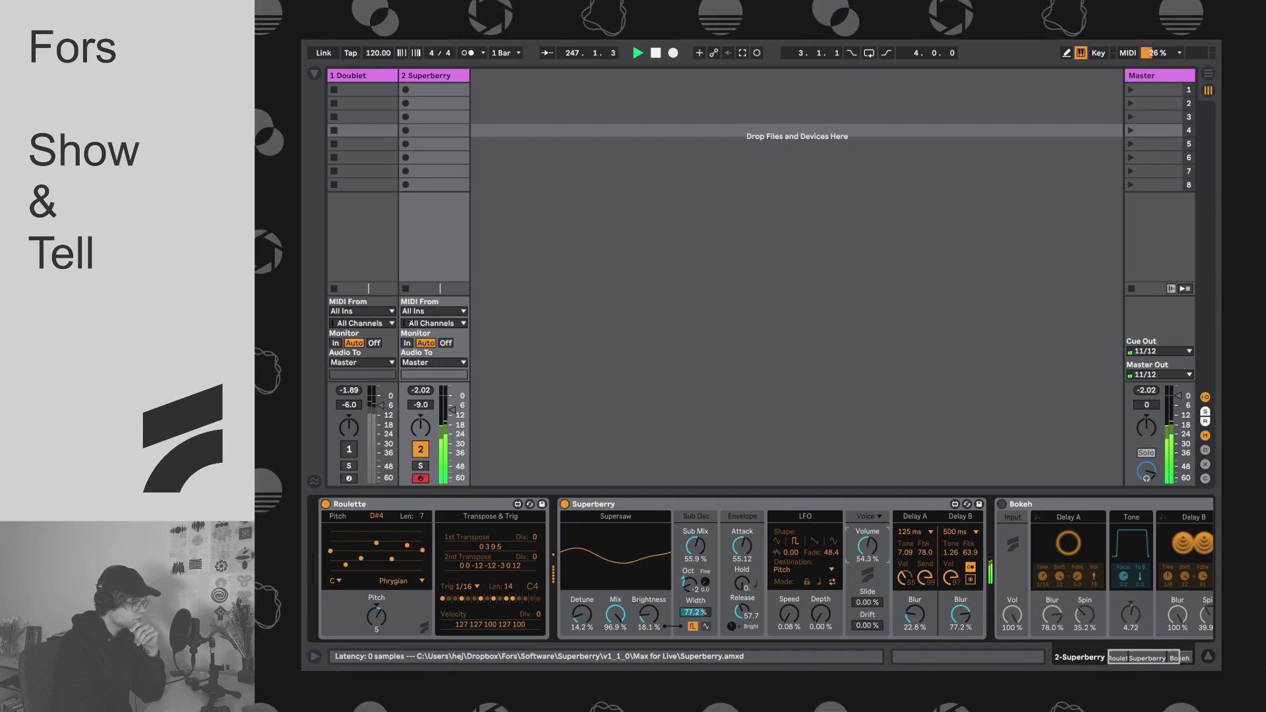
{"action": "left_click", "coordinate": [969, 616]}
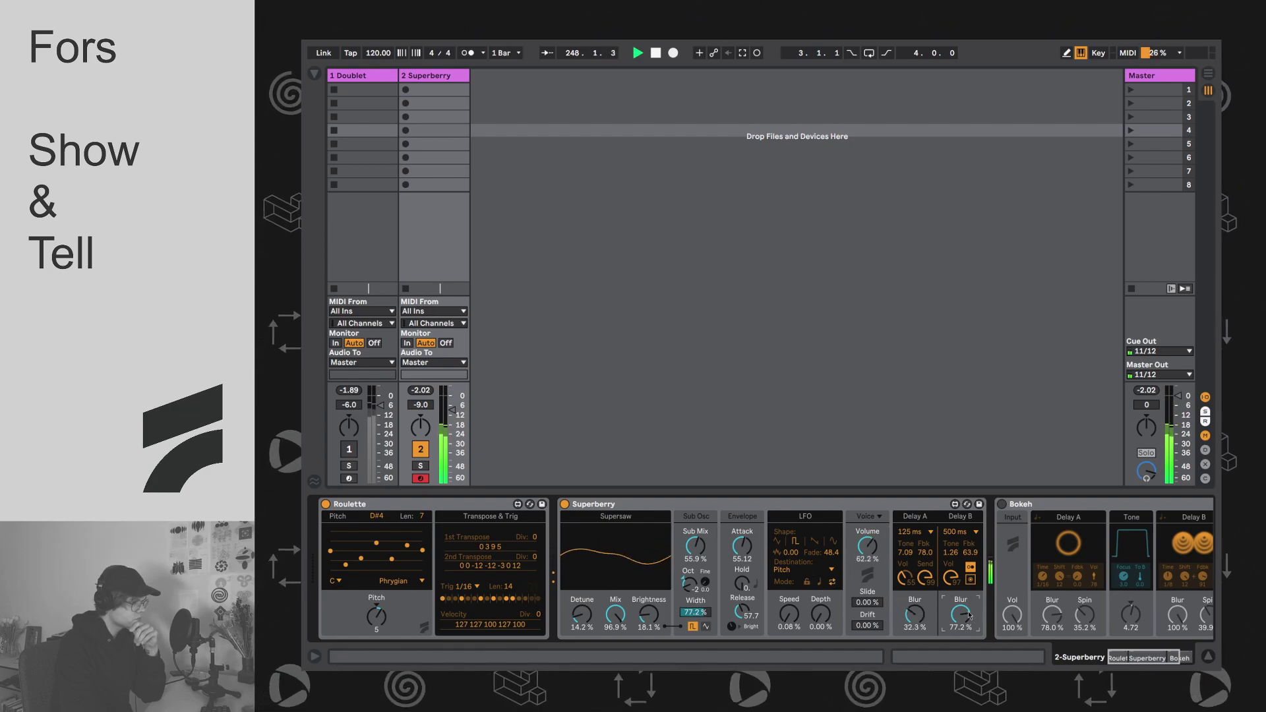
Step: Enable Bokeh with its volume at 87.4 %, and set the Delay A tone to 6.30 and the Delay B tone to -5.51
{"action": "left_click", "coordinate": [1002, 504]}
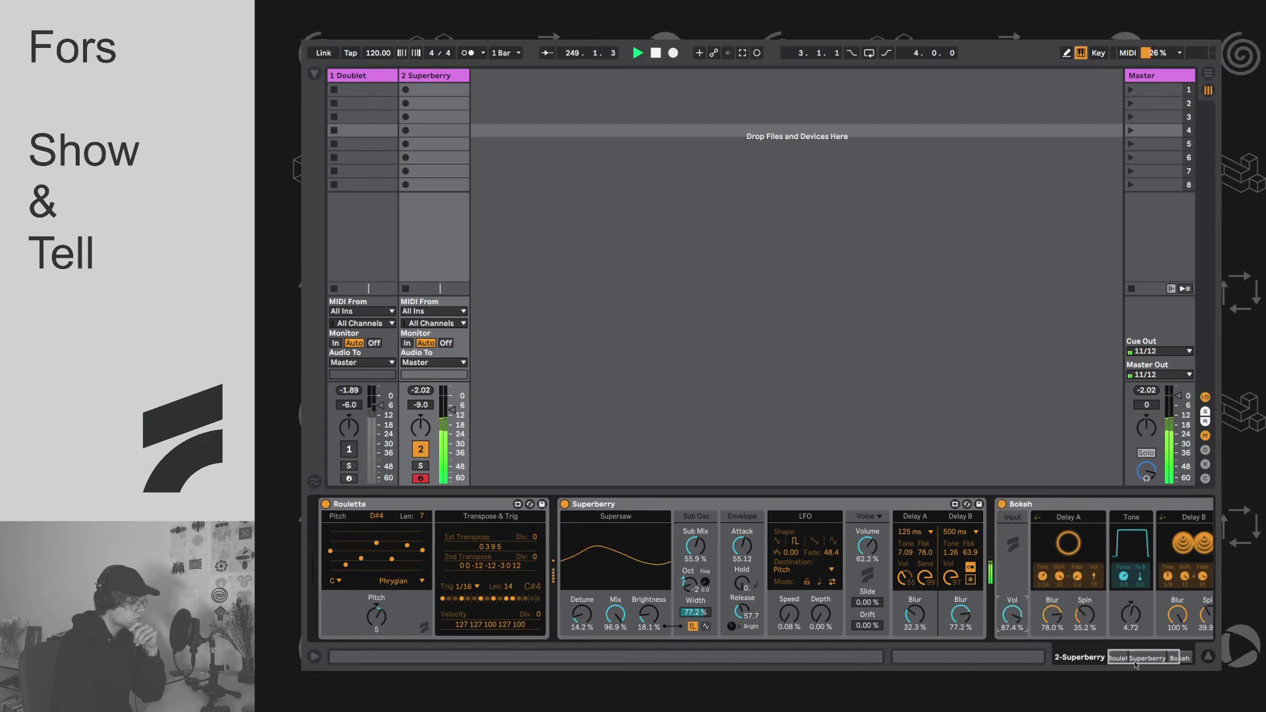
{"action": "scroll", "coordinate": [913, 617], "scroll_direction": "right", "scroll_amount": 3}
{"action": "left_click_drag", "start_coordinate": [975, 618], "coordinate": [976, 597]}
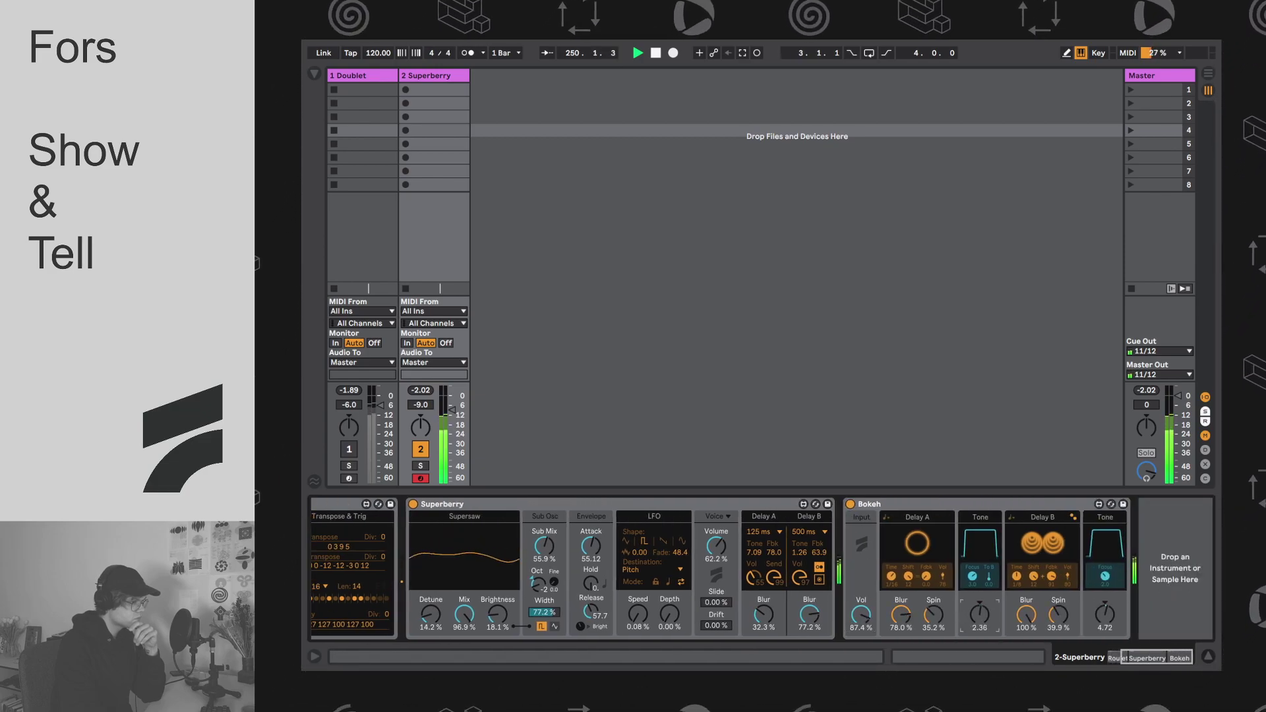
{"action": "left_click_drag", "start_coordinate": [1104, 614], "coordinate": [1104, 686]}
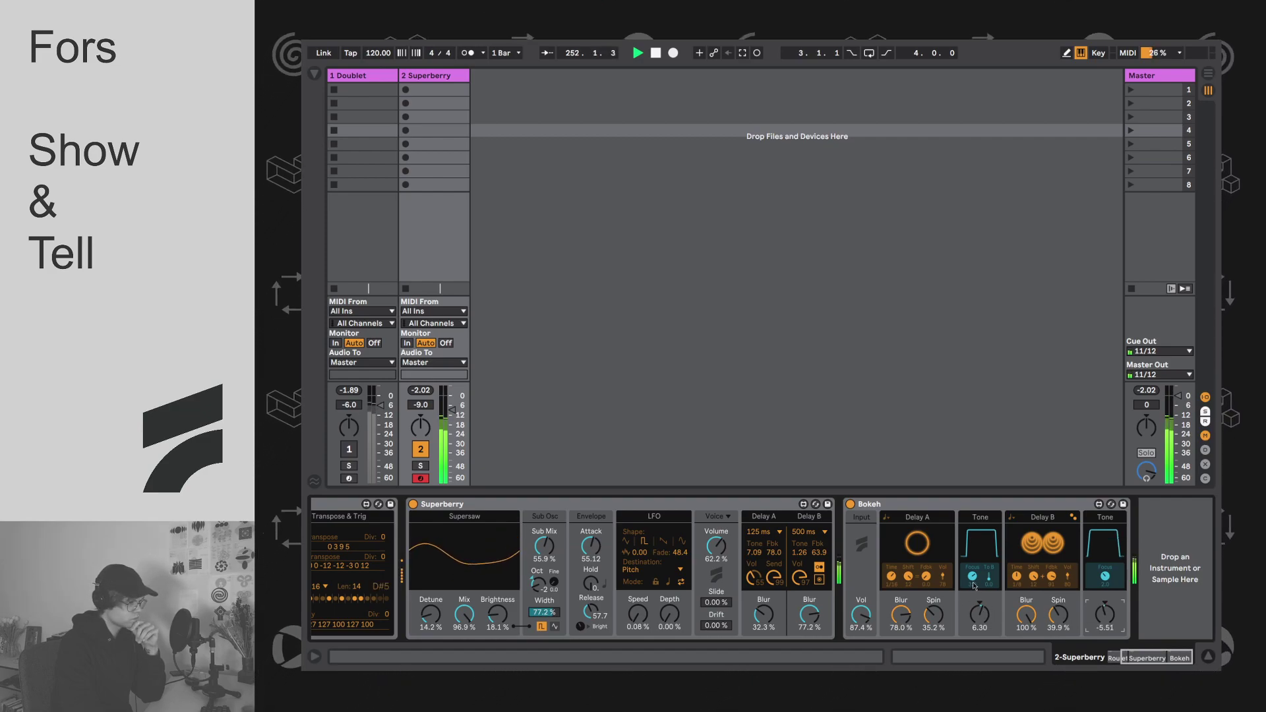
Step: Sweep Bokeh's Delay A tone up to 35.43 and down to -25.98, and raise the Delay B tone to 26.77
{"action": "left_click_drag", "start_coordinate": [981, 617], "coordinate": [981, 517]}
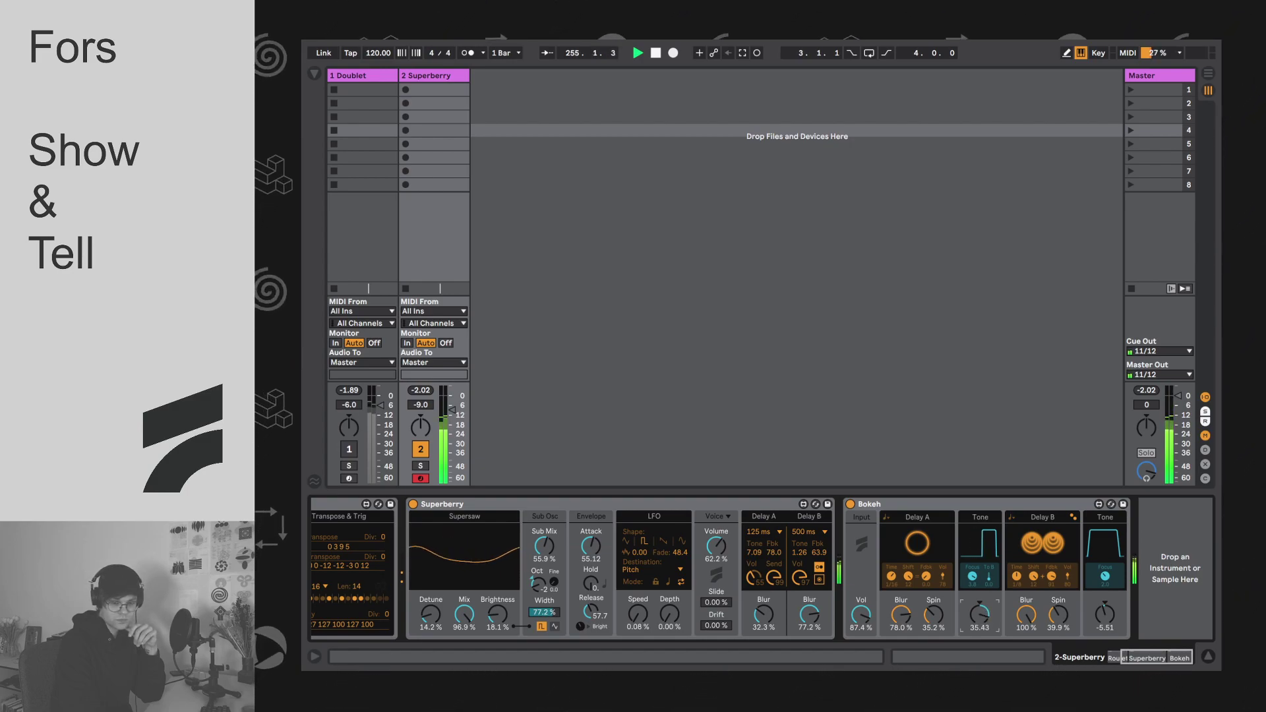
{"action": "left_click_drag", "start_coordinate": [981, 517], "coordinate": [982, 589]}
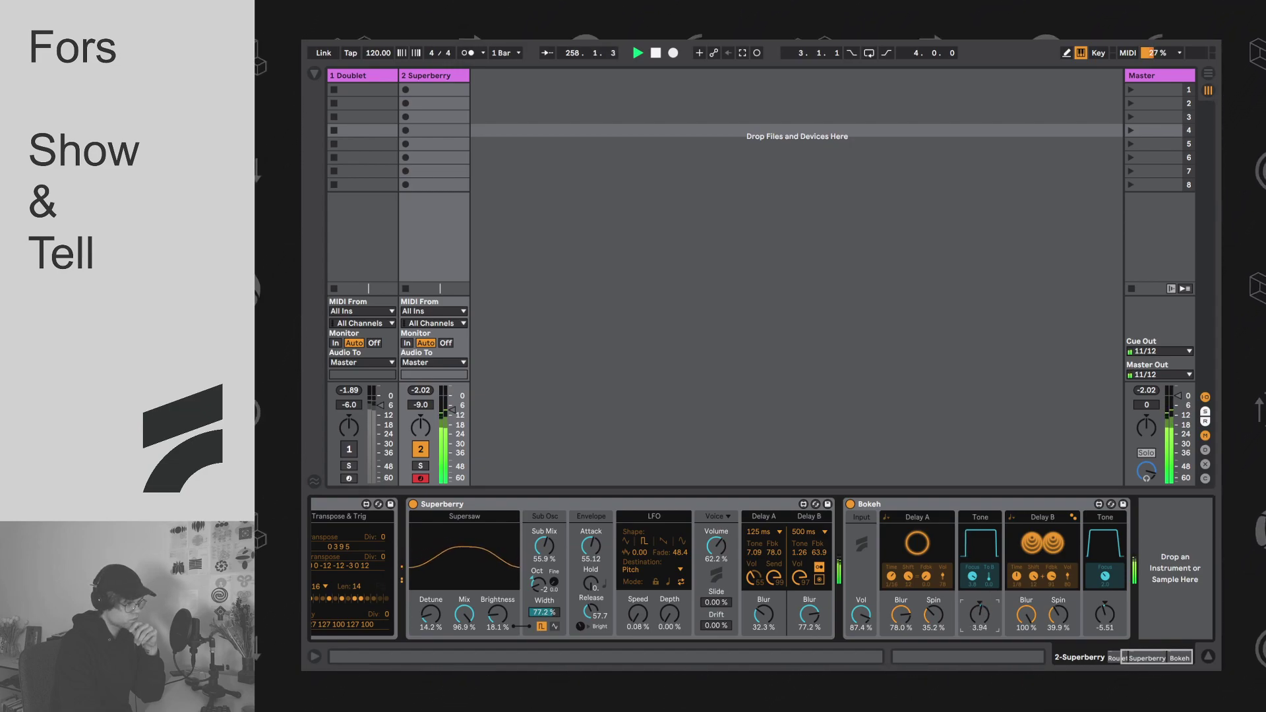
{"action": "left_click_drag", "start_coordinate": [981, 590], "coordinate": [981, 615]}
{"action": "left_click_drag", "start_coordinate": [1085, 621], "coordinate": [1085, 594]}
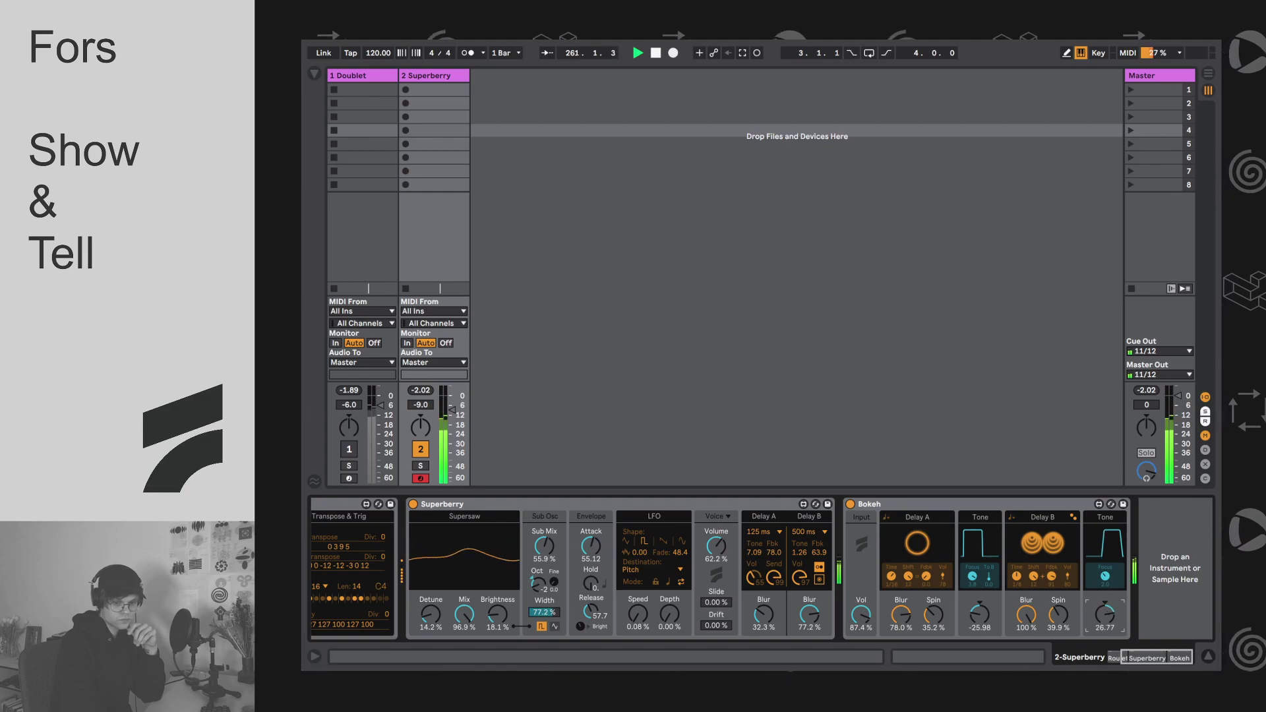
Step: Turn off the Roulette sequencer on the Superberry track and fade the track volume down to -inf dB
{"action": "left_click_drag", "start_coordinate": [1144, 658], "coordinate": [1129, 658]}
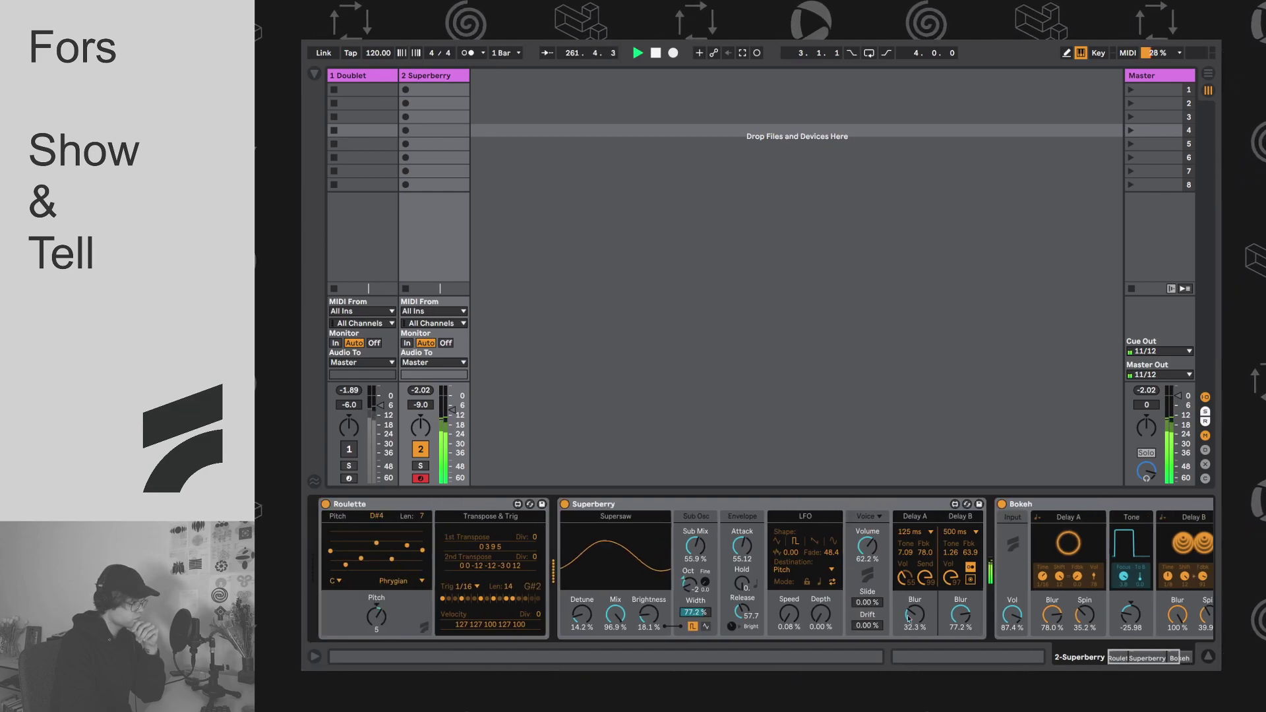
{"action": "left_click", "coordinate": [326, 504]}
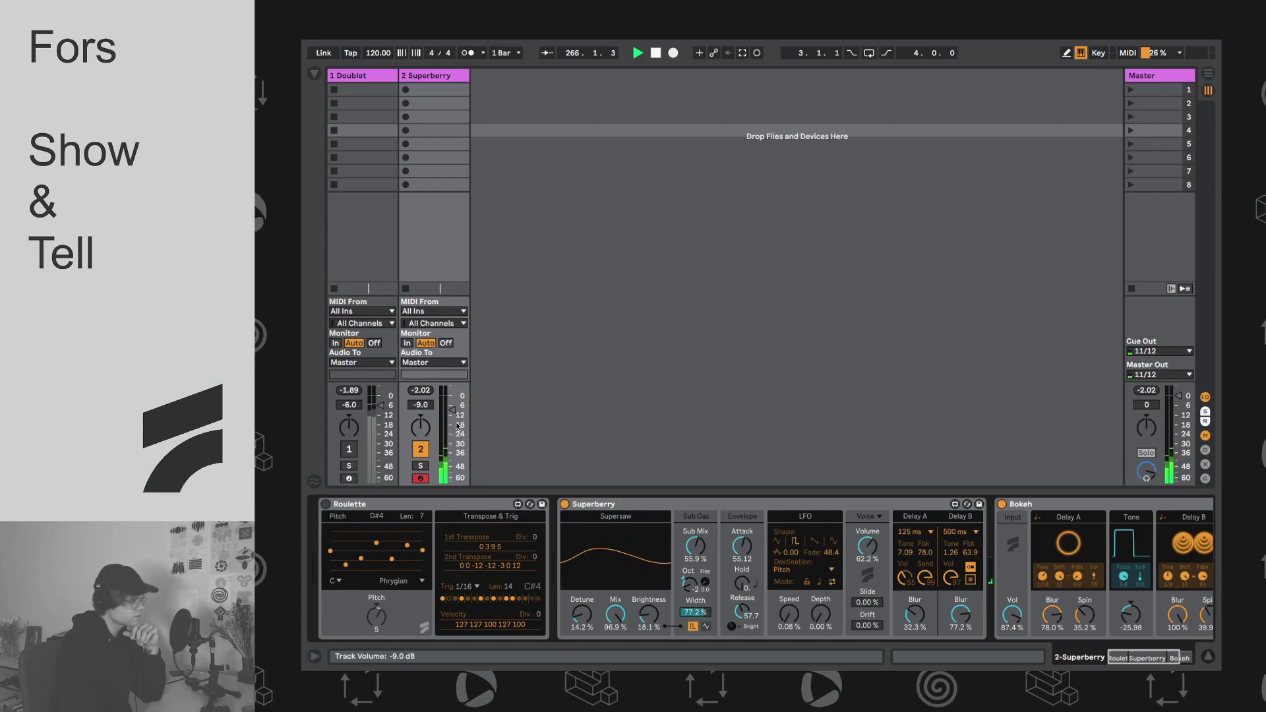
{"action": "left_click_drag", "start_coordinate": [457, 425], "coordinate": [457, 429]}
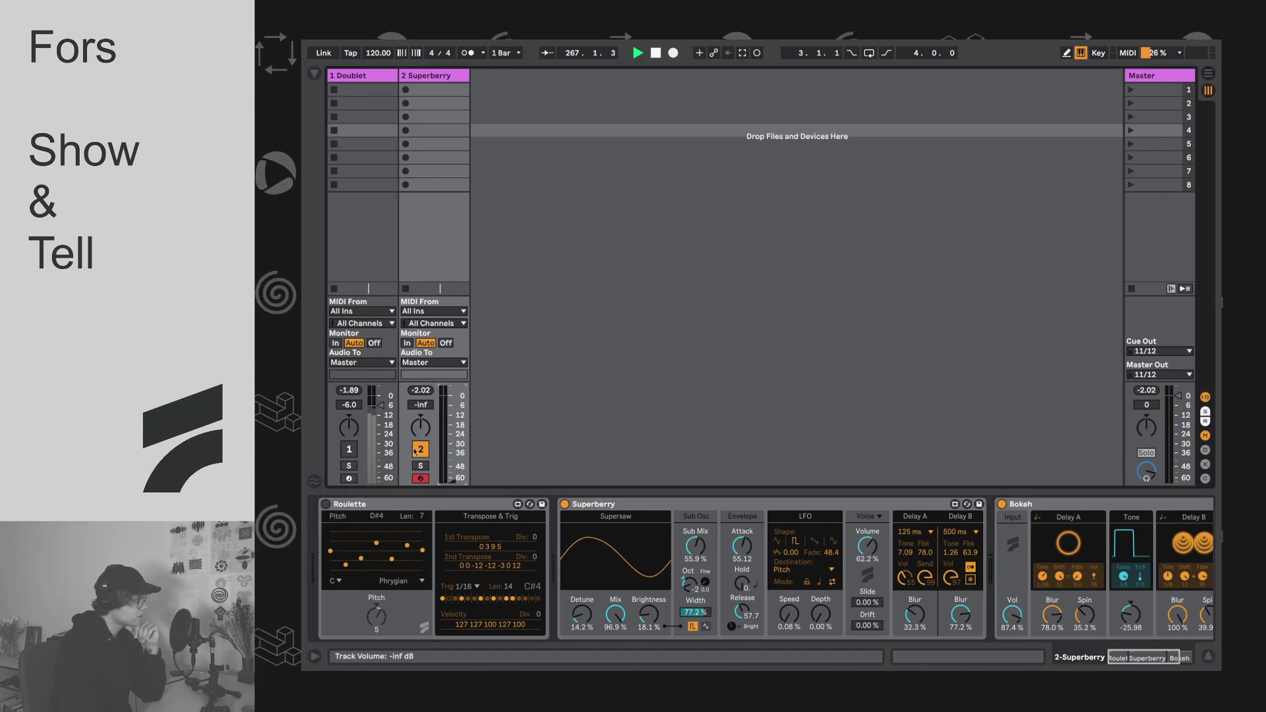
Step: Activate the Doublet track and fade its volume in from -29.0 dB to -6.0 dB
{"action": "left_click", "coordinate": [350, 448]}
{"action": "left_click_drag", "start_coordinate": [349, 404], "coordinate": [349, 392]}
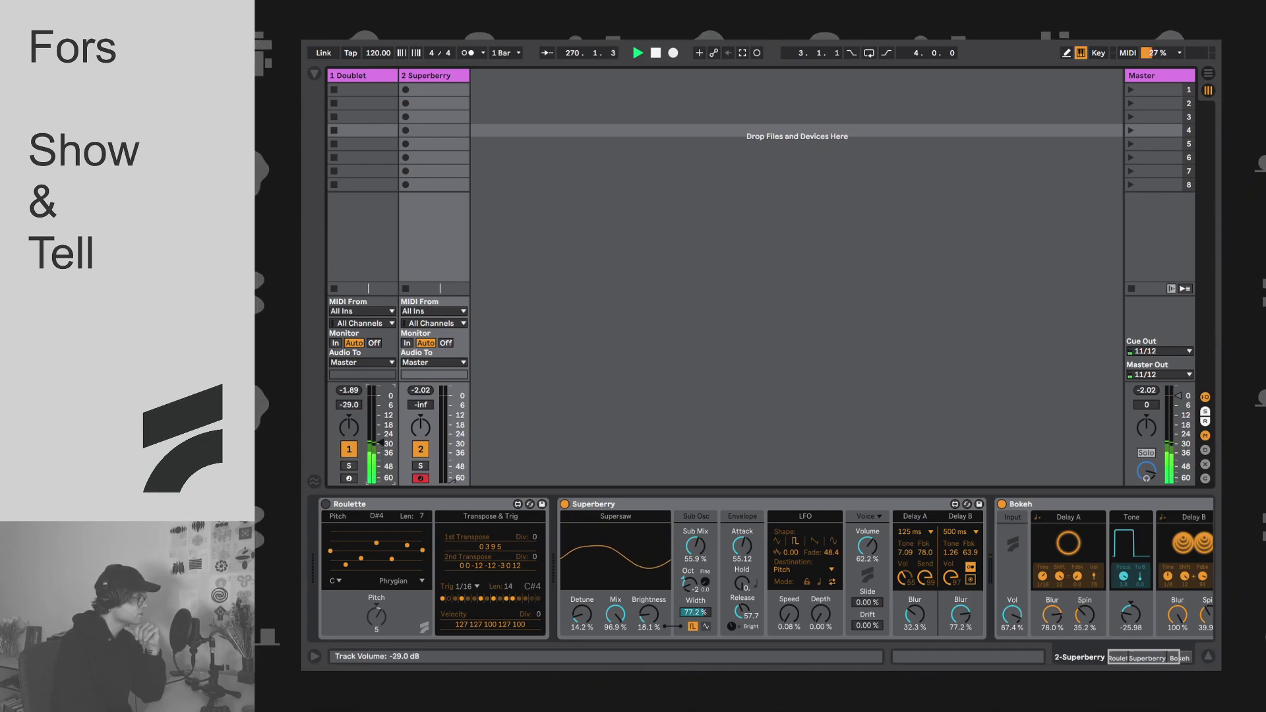
{"action": "left_click_drag", "start_coordinate": [349, 405], "coordinate": [349, 393]}
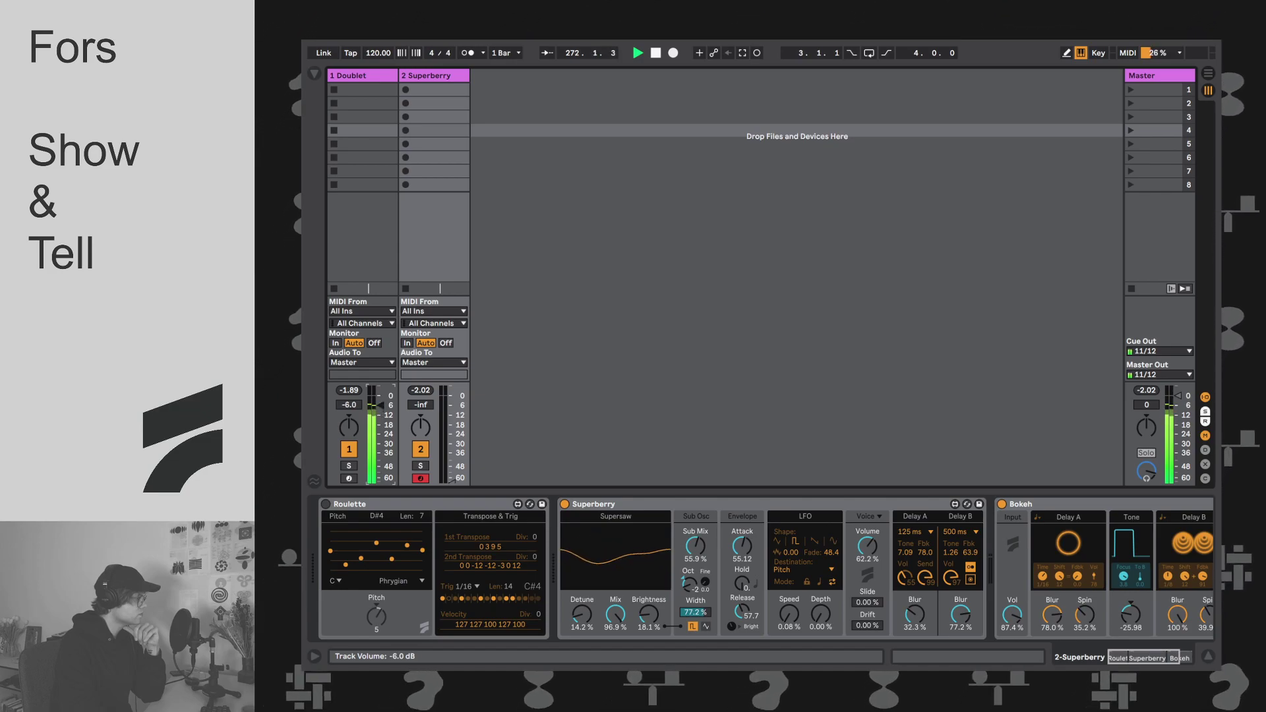
Step: Show the Doublet track's devices and adjust the second and fifth pitch steps in its Roulette sequencer
{"action": "left_click", "coordinate": [381, 76]}
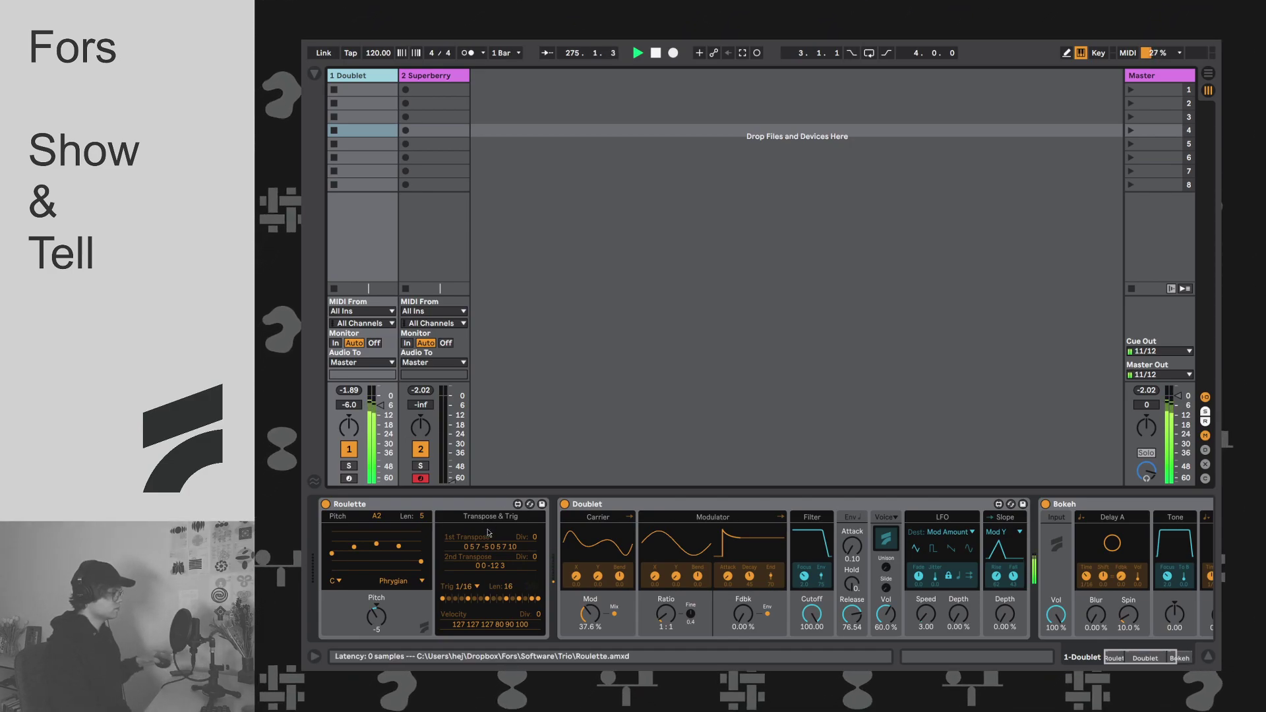
{"action": "left_click", "coordinate": [421, 551]}
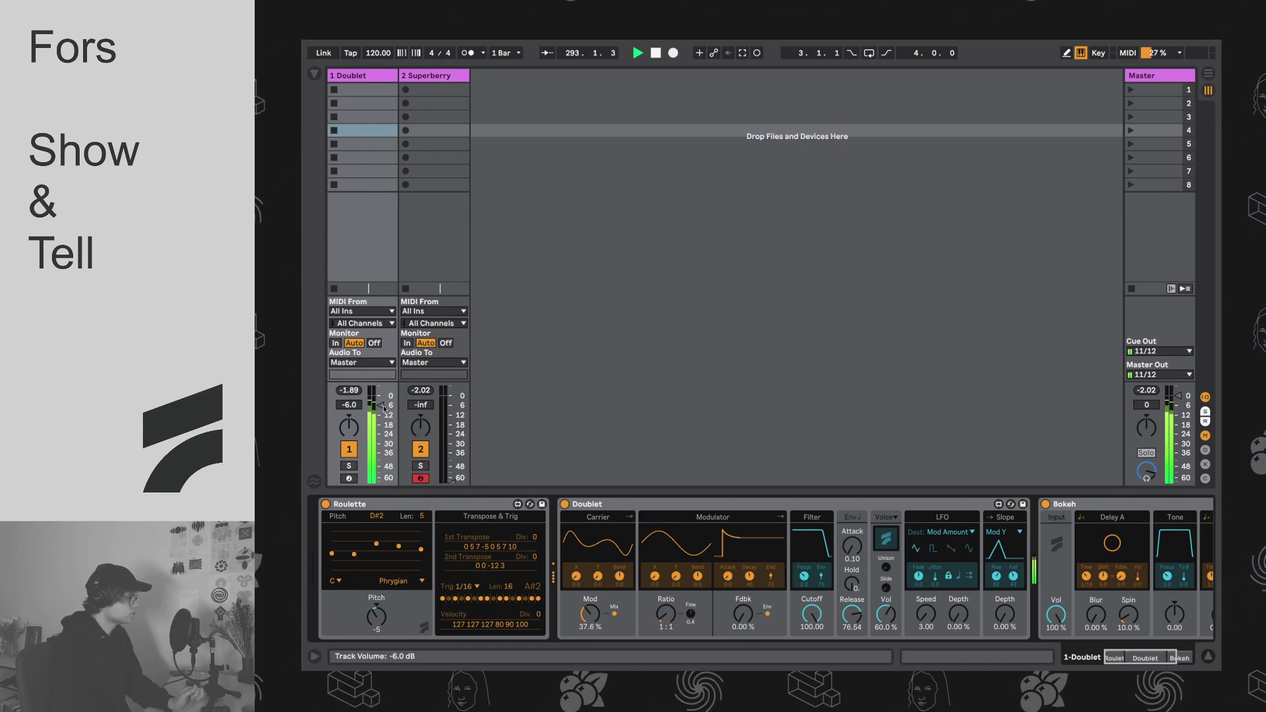
Step: Lower the Doublet track volume to -24.2 dB, raise it to -13.5 dB, and bring it back to -24.2 dB
{"action": "left_click_drag", "start_coordinate": [383, 408], "coordinate": [383, 411]}
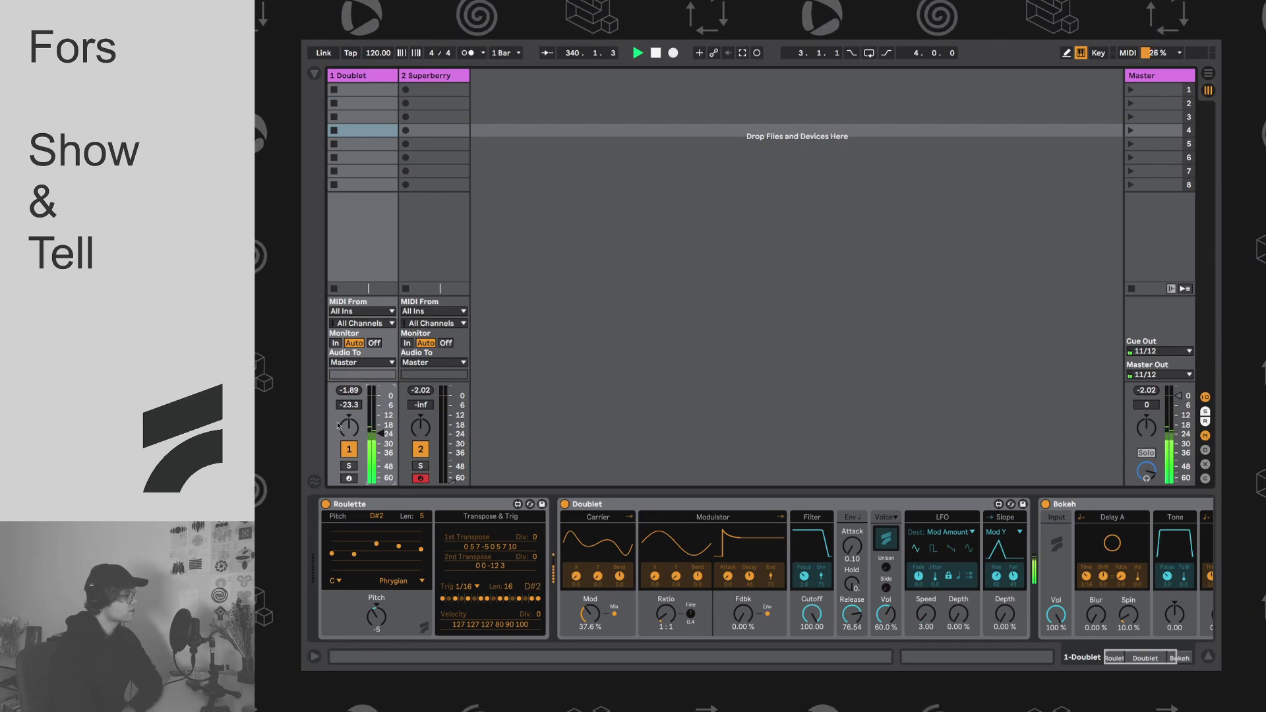
{"action": "left_click_drag", "start_coordinate": [382, 414], "coordinate": [382, 417]}
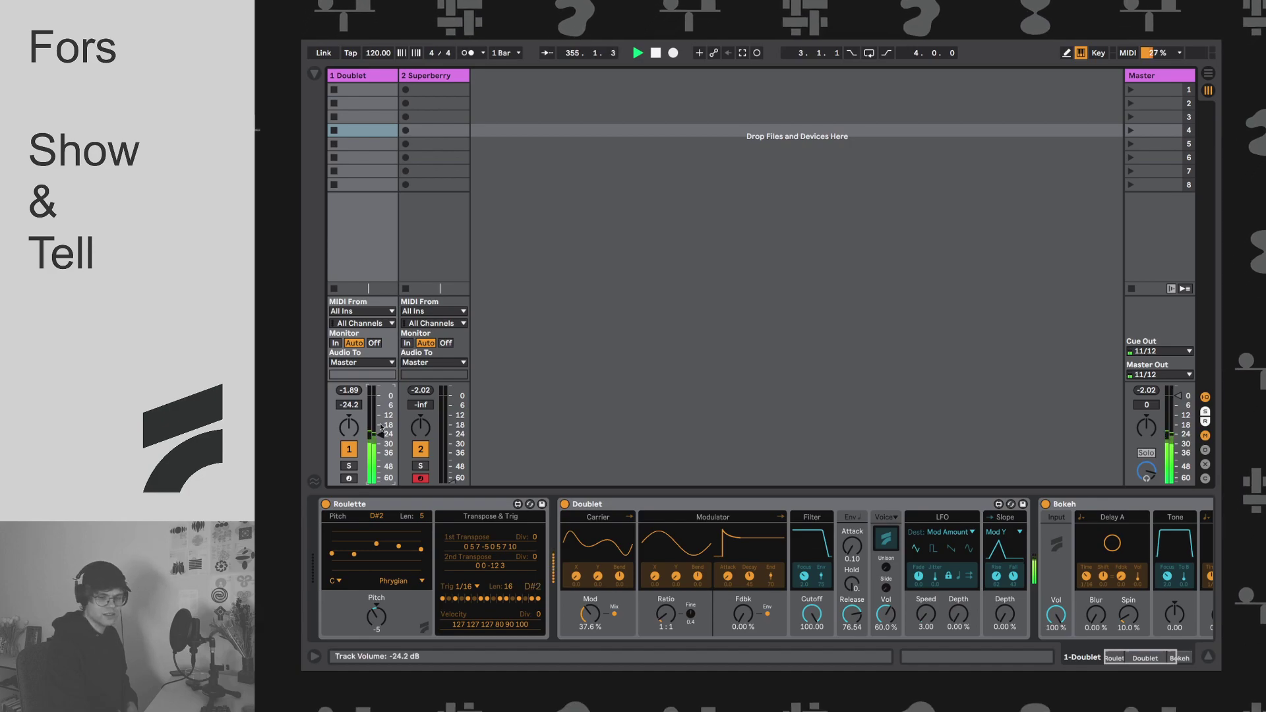
{"action": "left_click_drag", "start_coordinate": [380, 427], "coordinate": [378, 419]}
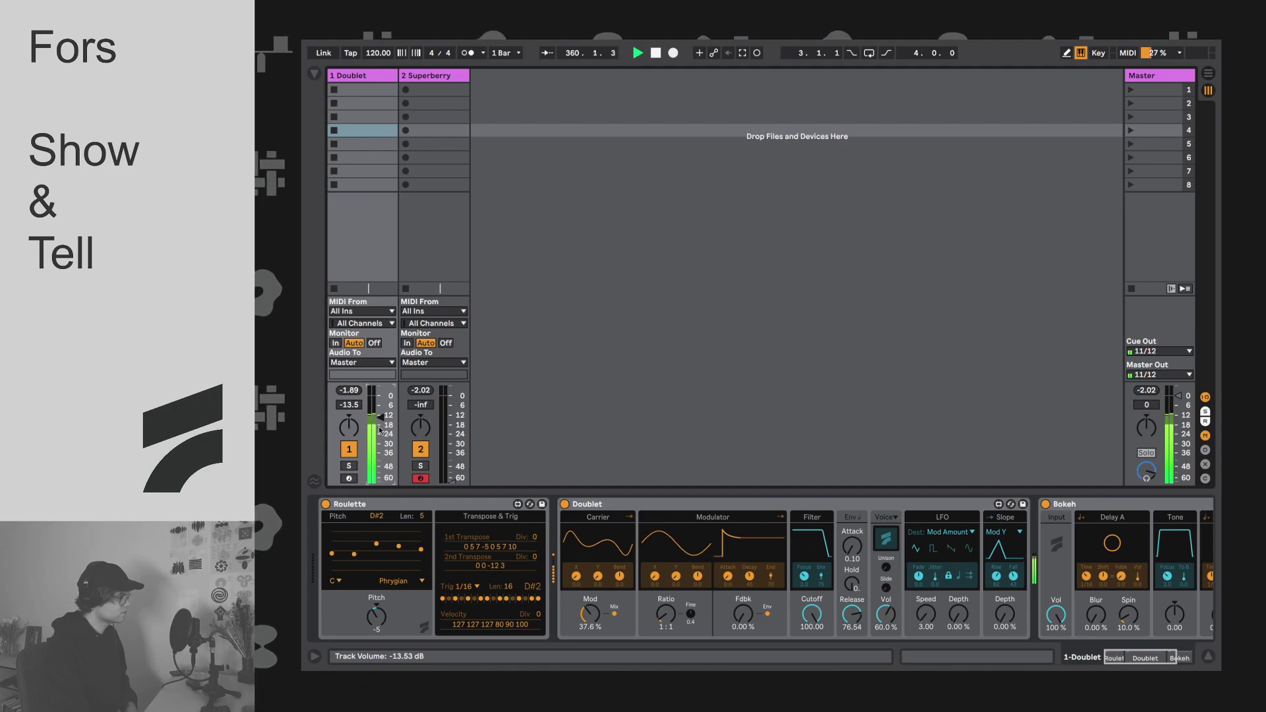
{"action": "mouse_move", "coordinate": [380, 429]}
{"action": "left_mouse_down"}
{"action": "mouse_move", "coordinate": [379, 446]}
{"action": "mouse_move", "coordinate": [378, 435]}
{"action": "left_mouse_up"}
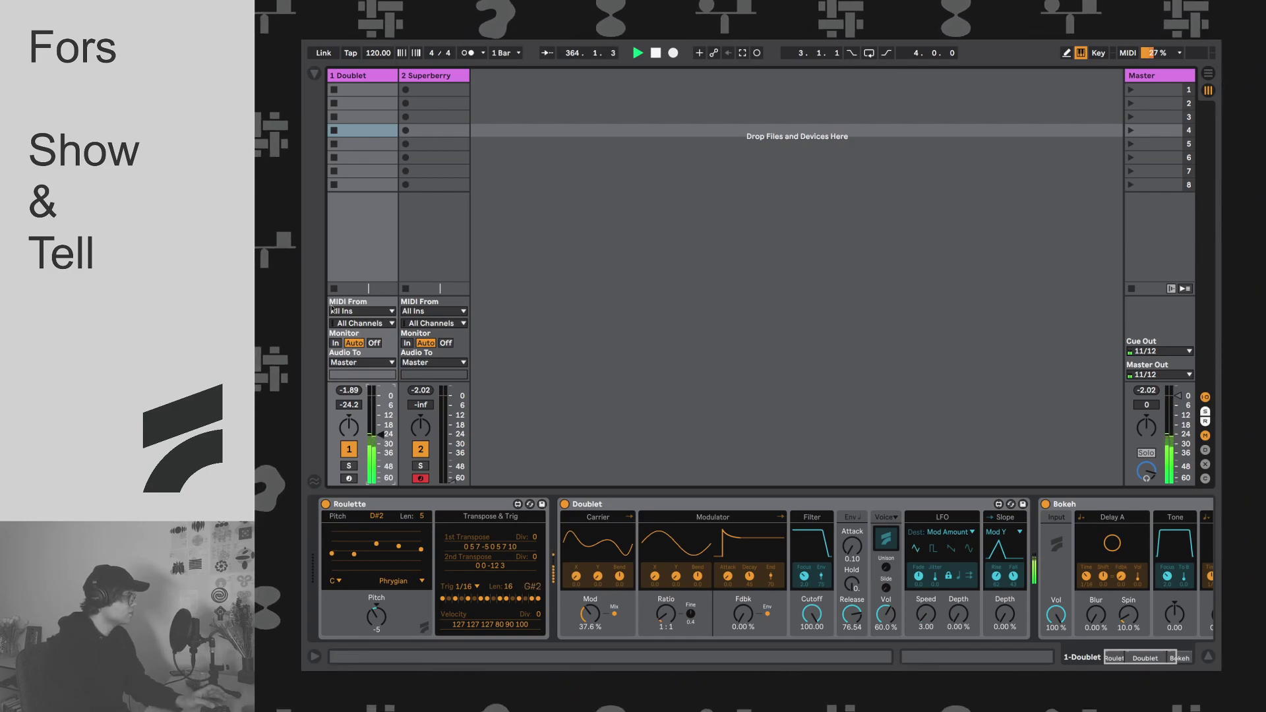
Step: Turn off the existing Roulette on the Doublet track and add a second Roulette before the Doublet synth
{"action": "left_click", "coordinate": [325, 504]}
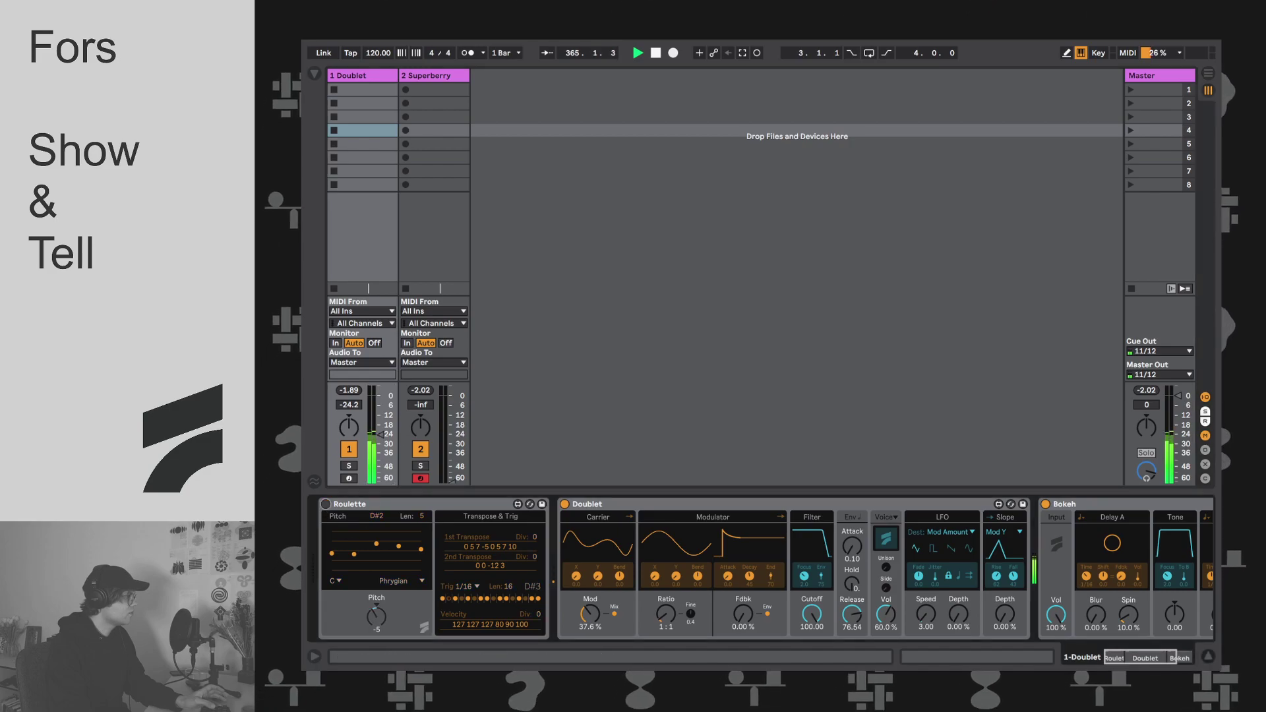
{"action": "left_click", "coordinate": [314, 74]}
{"action": "left_click", "coordinate": [456, 238], "text": "shift"}
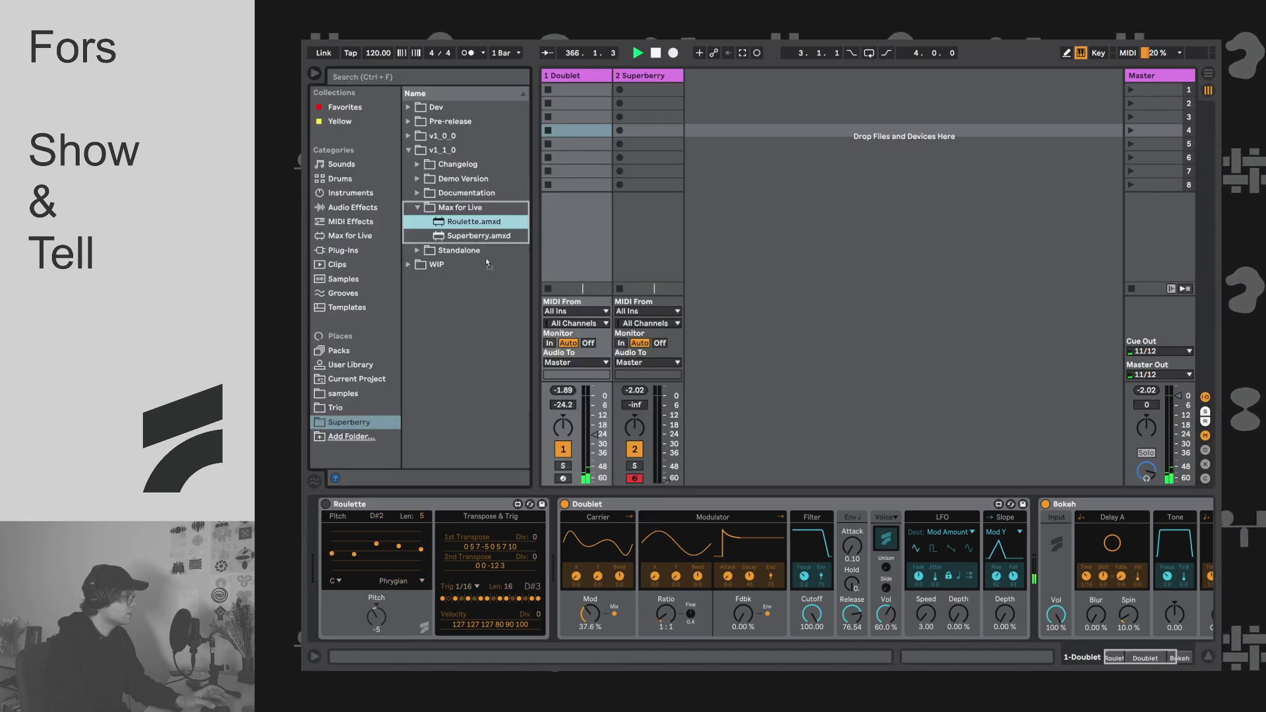
{"action": "left_click_drag", "start_coordinate": [553, 564], "coordinate": [557, 575]}
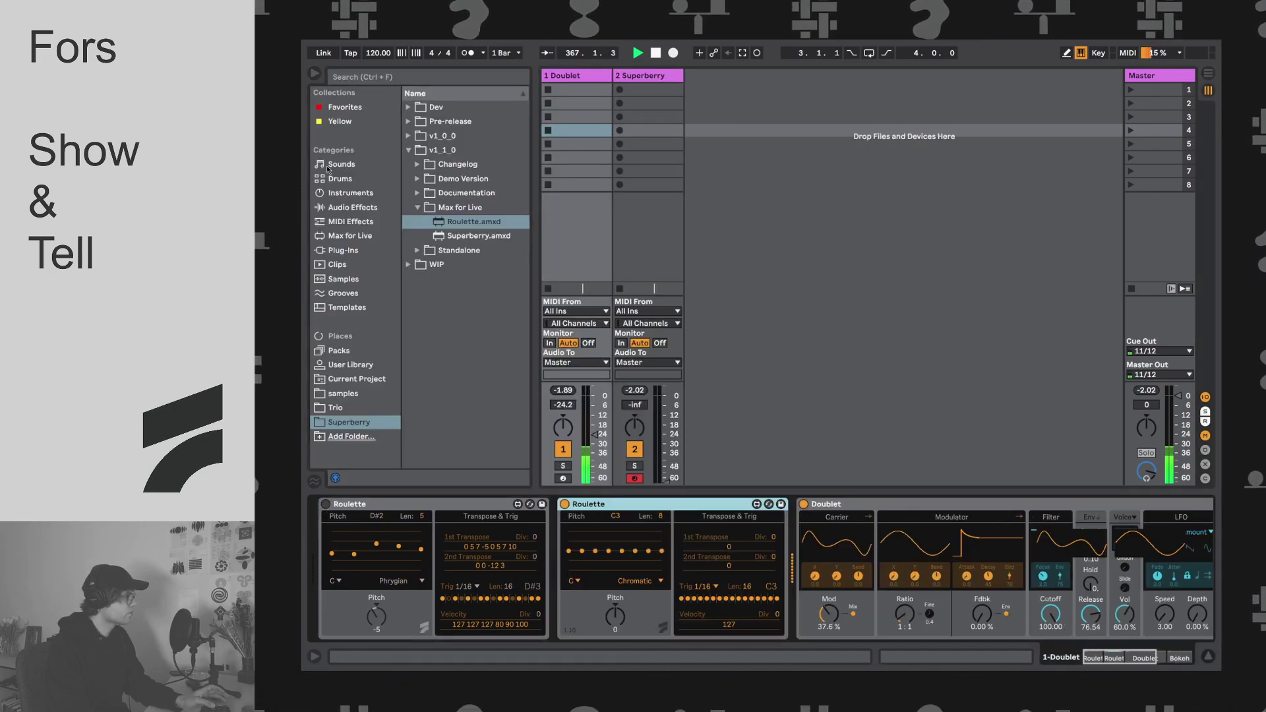
{"action": "key", "text": "ctrl+alt+b"}
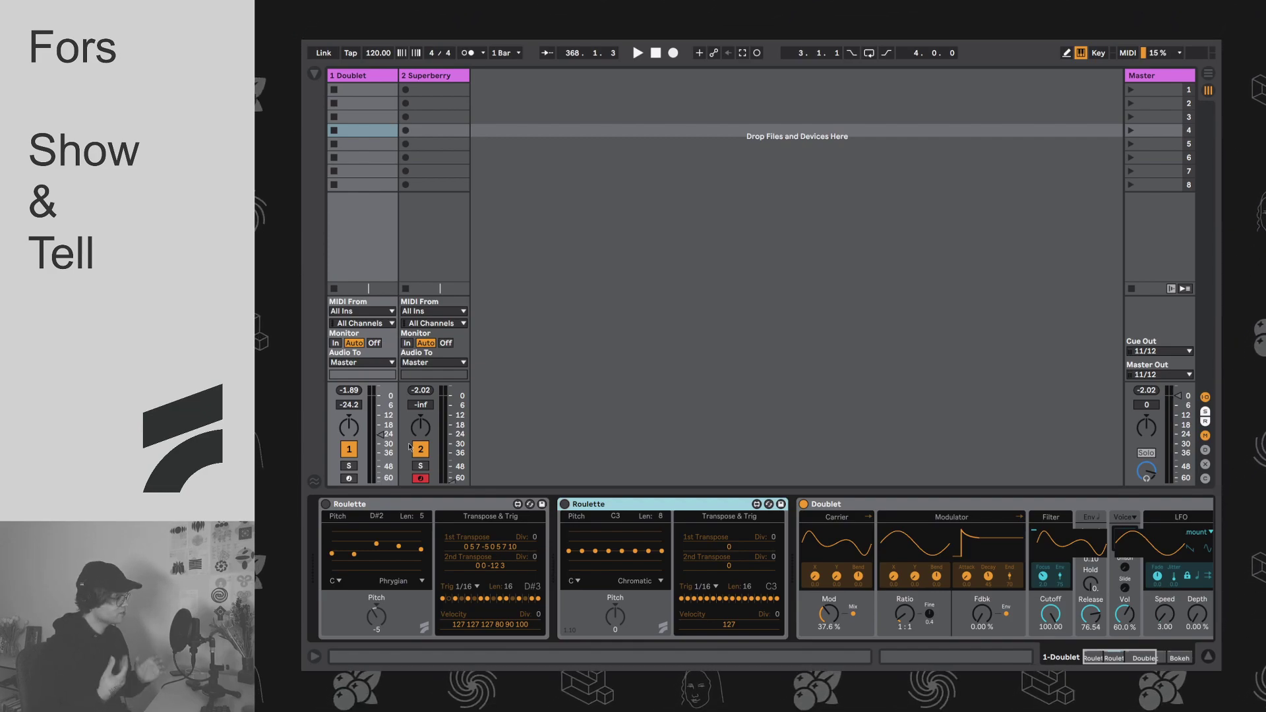
Step: Enable the second Roulette and raise the Doublet track volume to -6.6 dB during playback
{"action": "mouse_move", "coordinate": [1120, 656]}
{"action": "left_mouse_down"}
{"action": "mouse_move", "coordinate": [1130, 652]}
{"action": "mouse_move", "coordinate": [1111, 653]}
{"action": "left_mouse_up"}
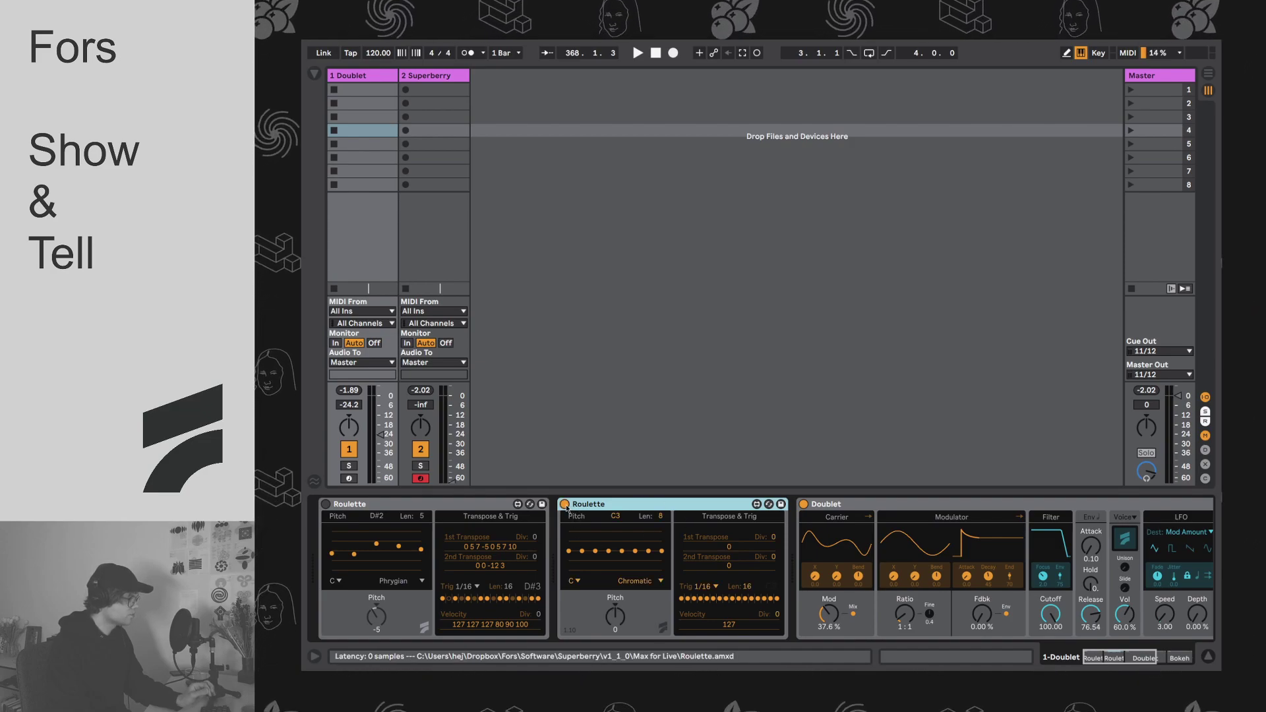
{"action": "left_click", "coordinate": [566, 504]}
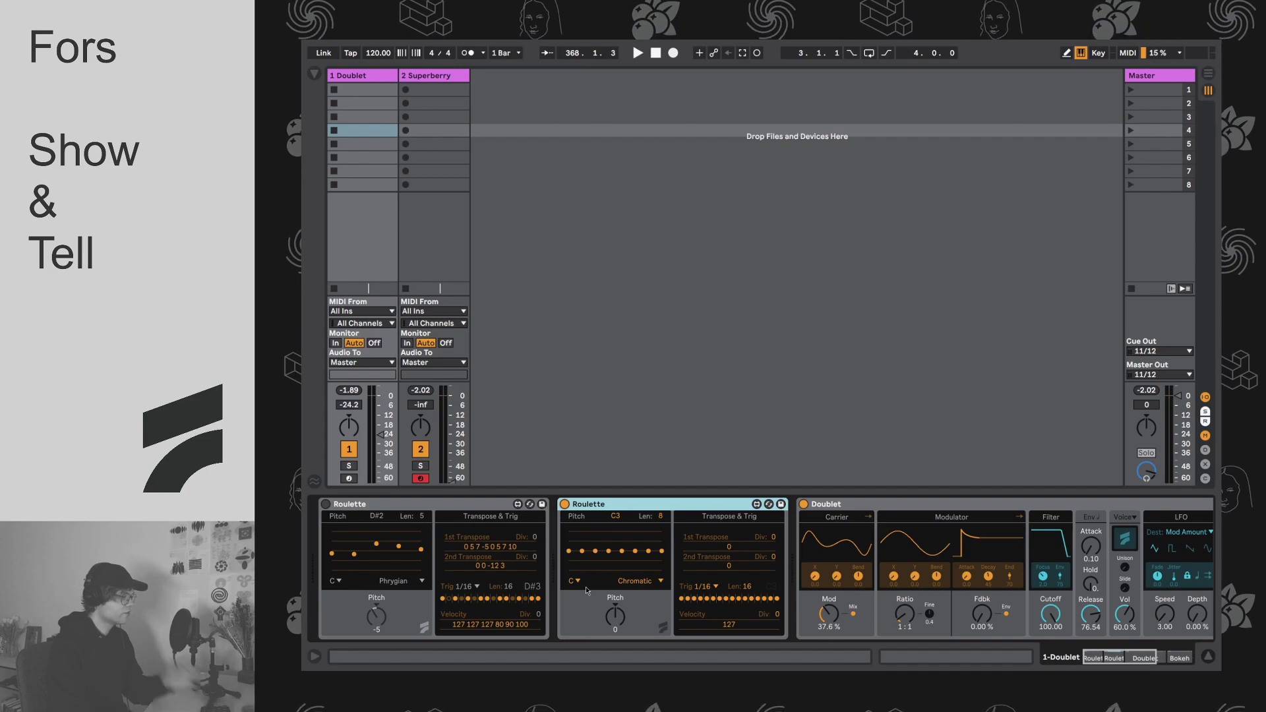
{"action": "key", "text": "space"}
{"action": "left_click_drag", "start_coordinate": [380, 435], "coordinate": [378, 409]}
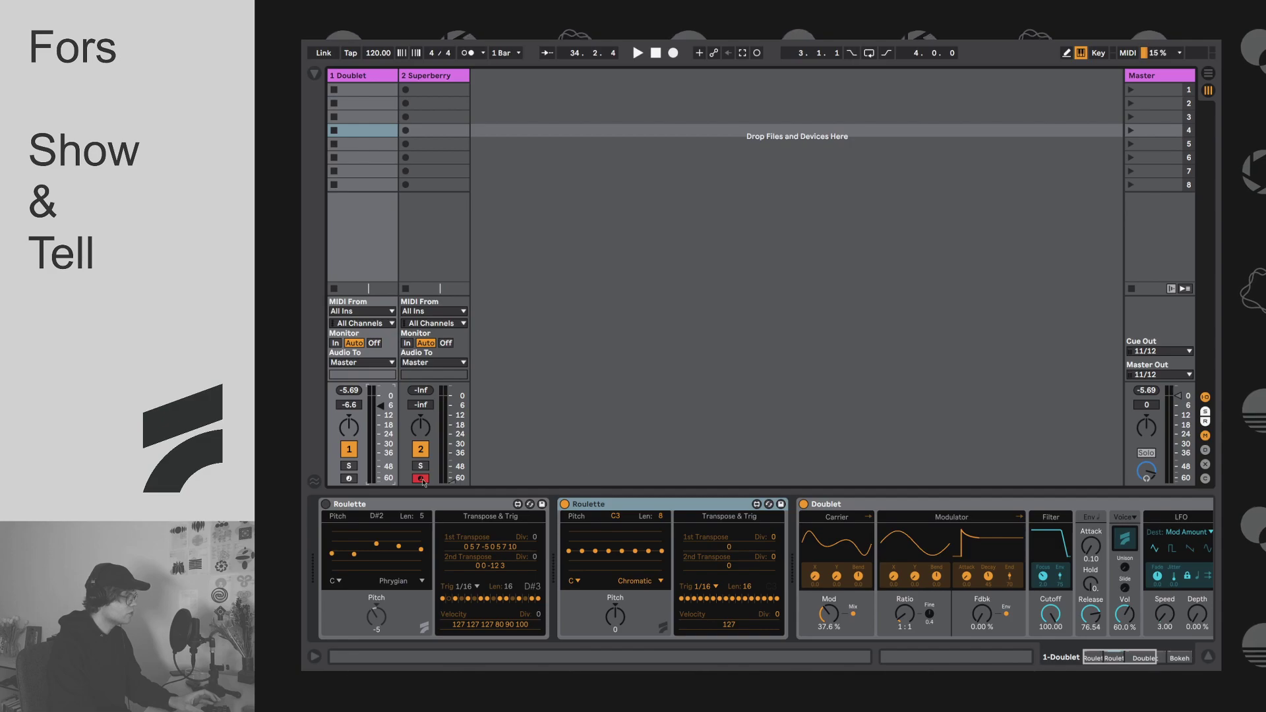
Step: Draw a varied eight-step pitch sequence in the second Roulette and set its scale to Phrygian
{"action": "mouse_move", "coordinate": [585, 551]}
{"action": "left_mouse_down"}
{"action": "mouse_move", "coordinate": [637, 557]}
{"action": "mouse_move", "coordinate": [590, 549]}
{"action": "mouse_move", "coordinate": [662, 560]}
{"action": "left_mouse_up"}
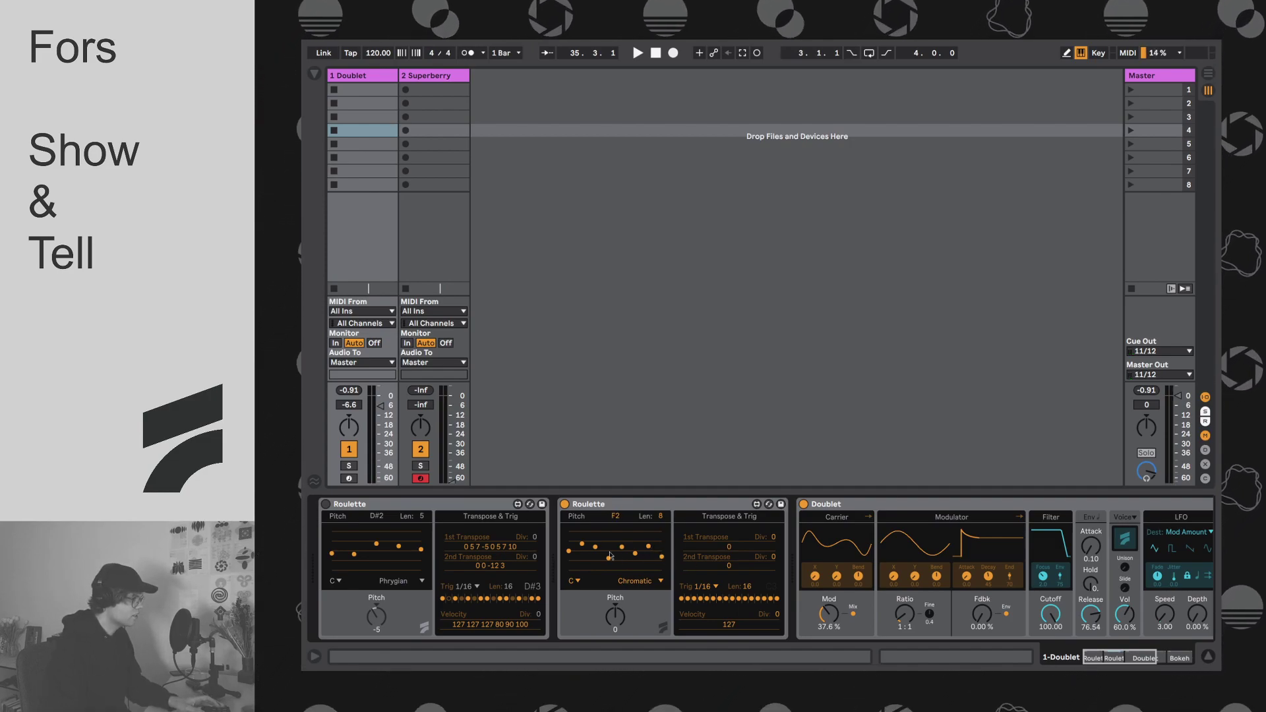
{"action": "left_click_drag", "start_coordinate": [608, 558], "coordinate": [613, 559]}
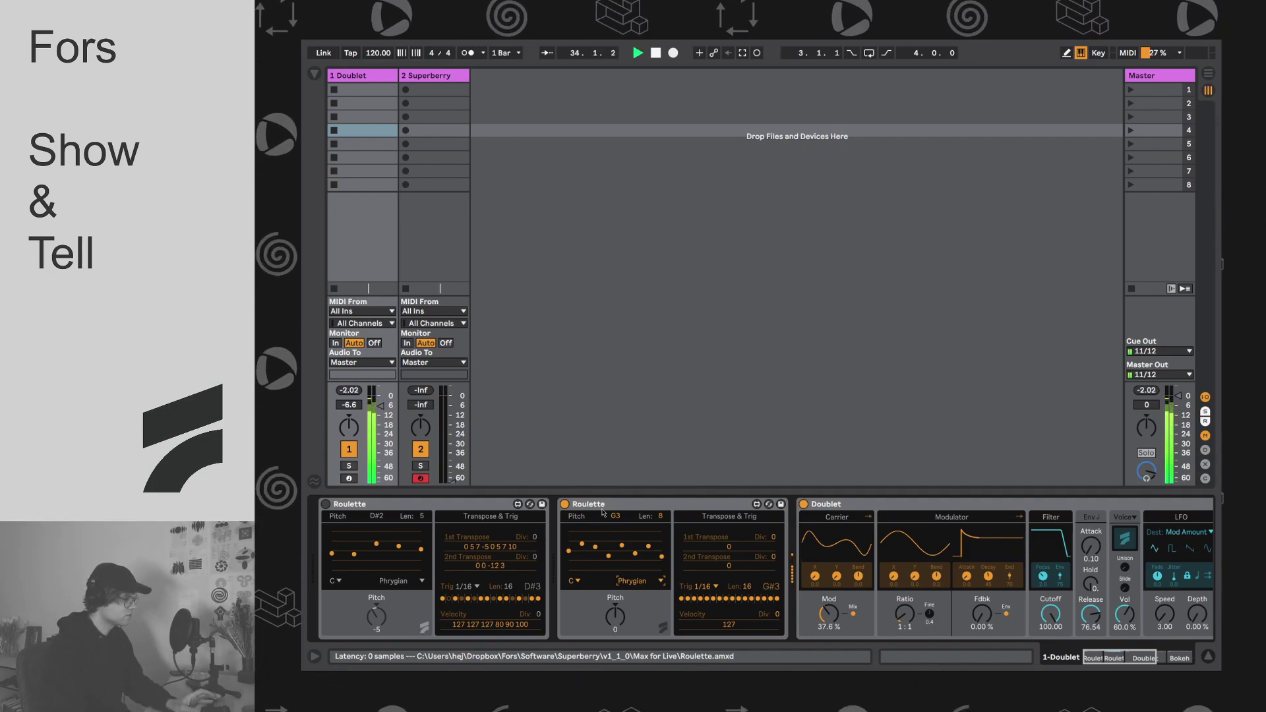
{"action": "key", "text": "space"}
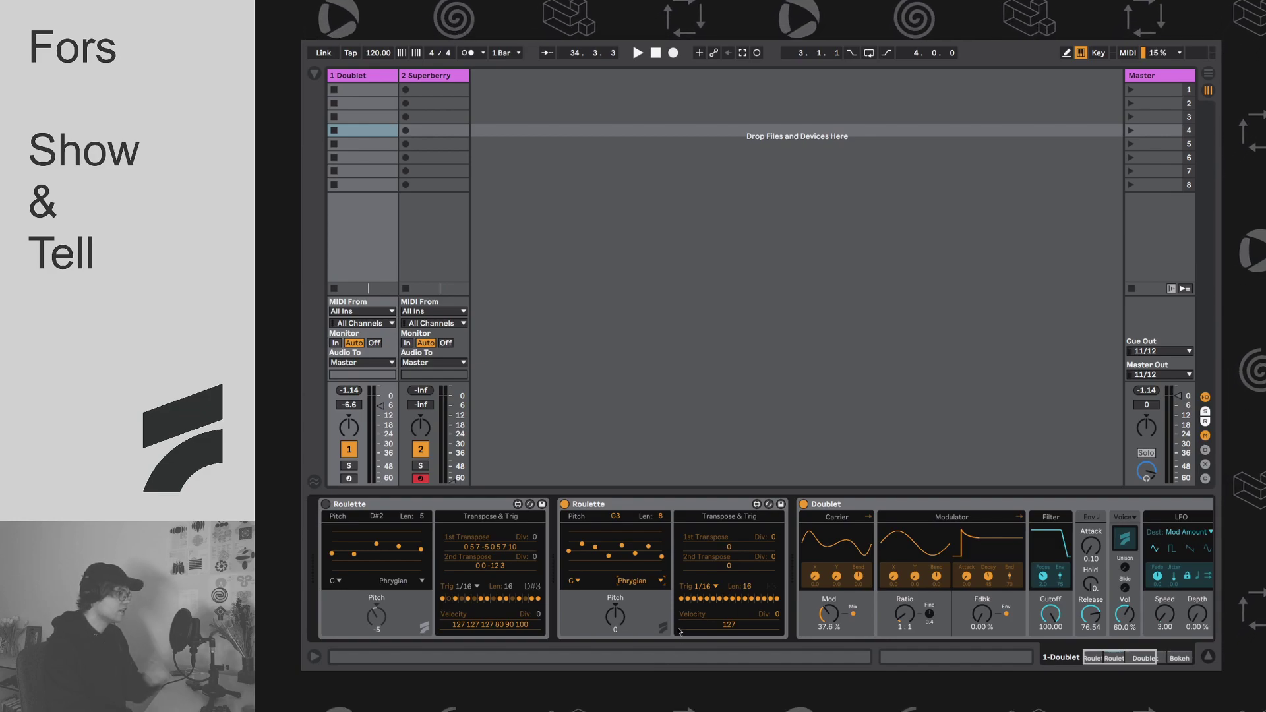
Step: Vary the second Roulette's trigger steps and shorten its pitch sequence length to 7
{"action": "left_click_drag", "start_coordinate": [689, 602], "coordinate": [783, 604]}
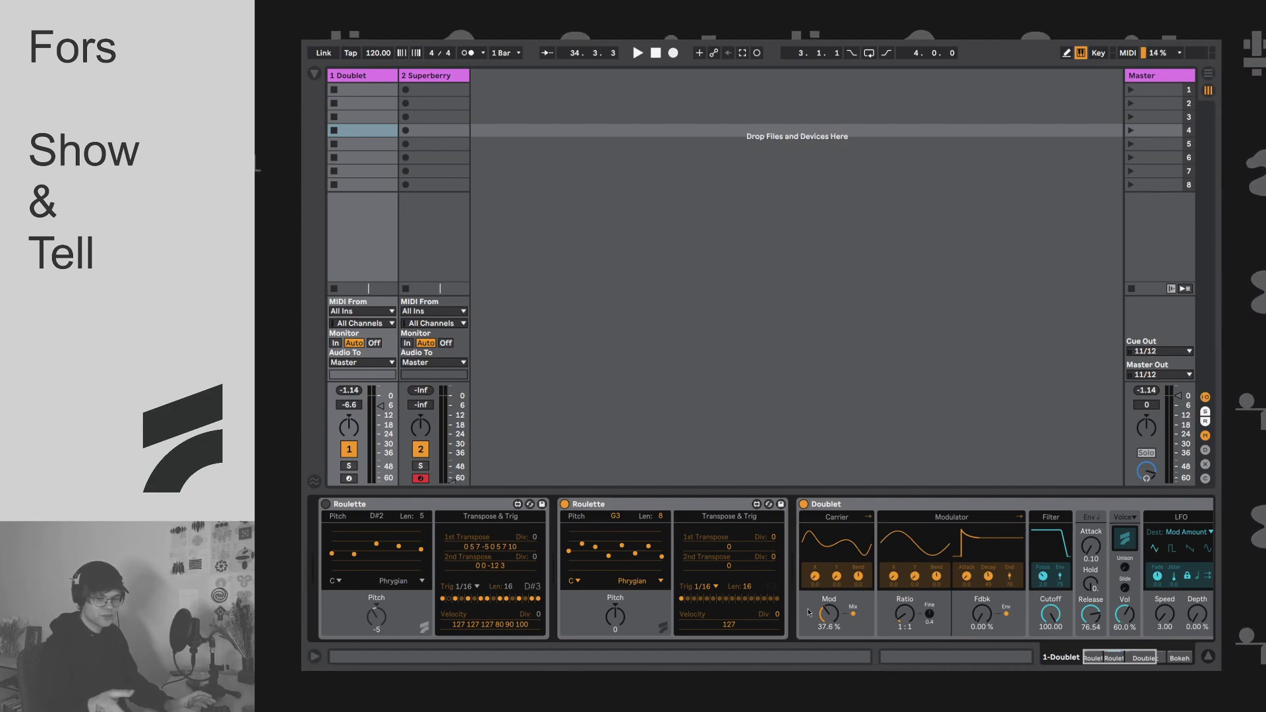
{"action": "key", "text": "space"}
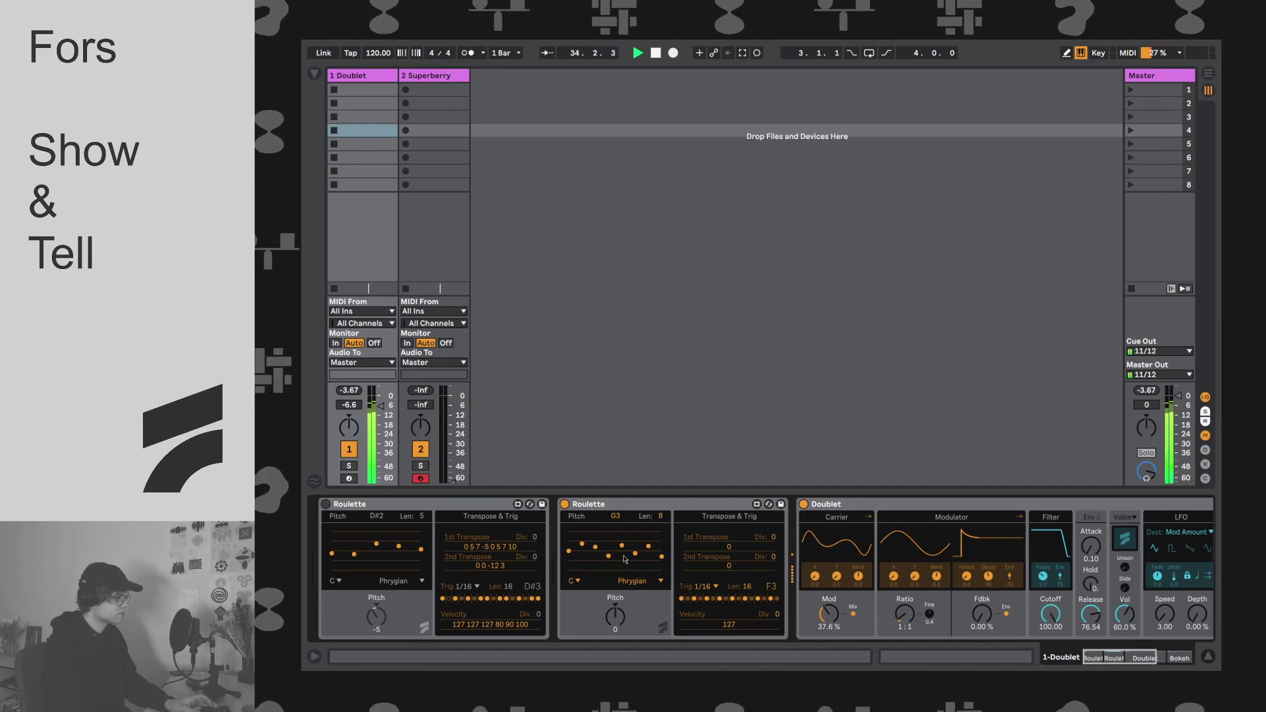
{"action": "key", "text": "space"}
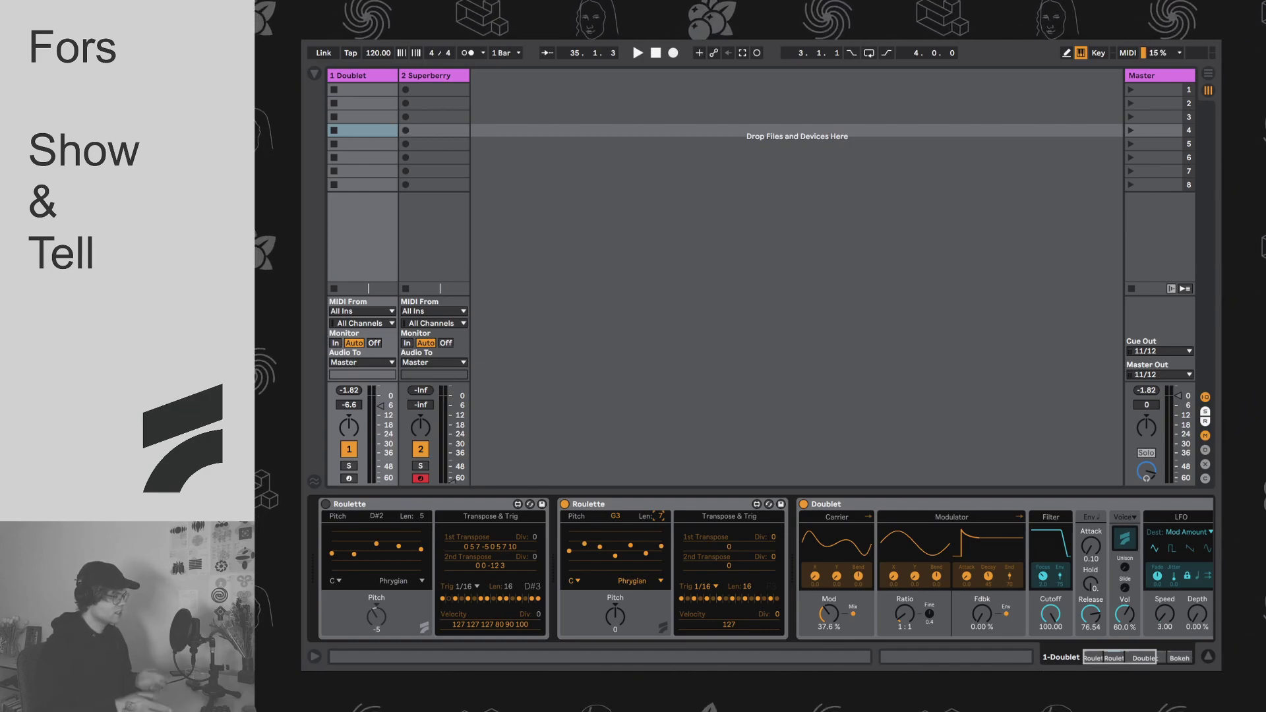
Step: Play the second Roulette's pitch pattern with length 7 against its 16 trigger steps
{"action": "key", "text": "space"}
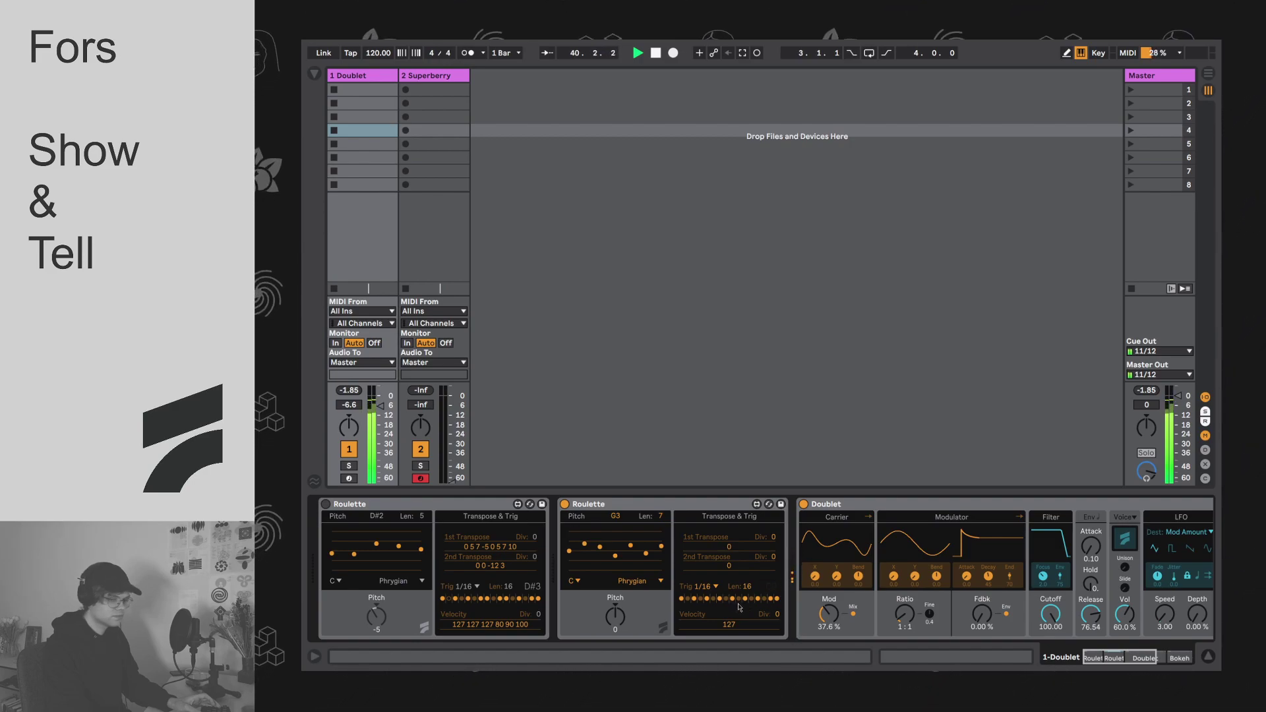
{"action": "key", "text": "space"}
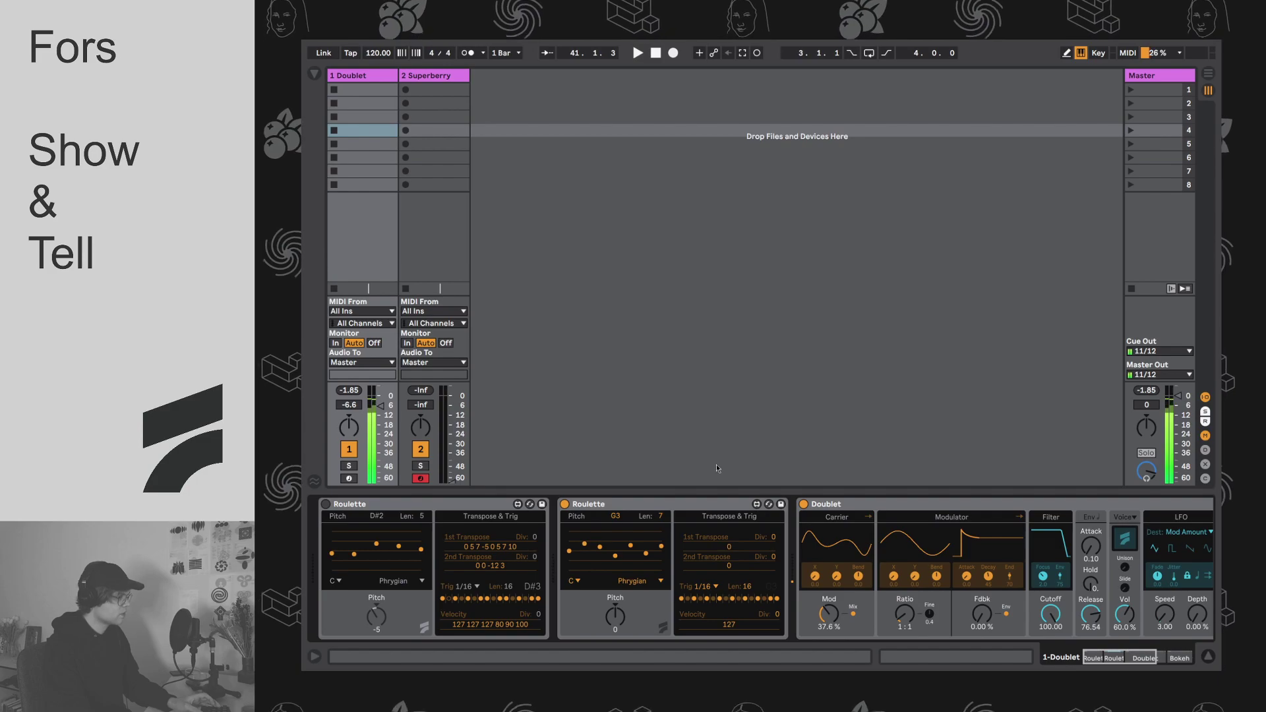
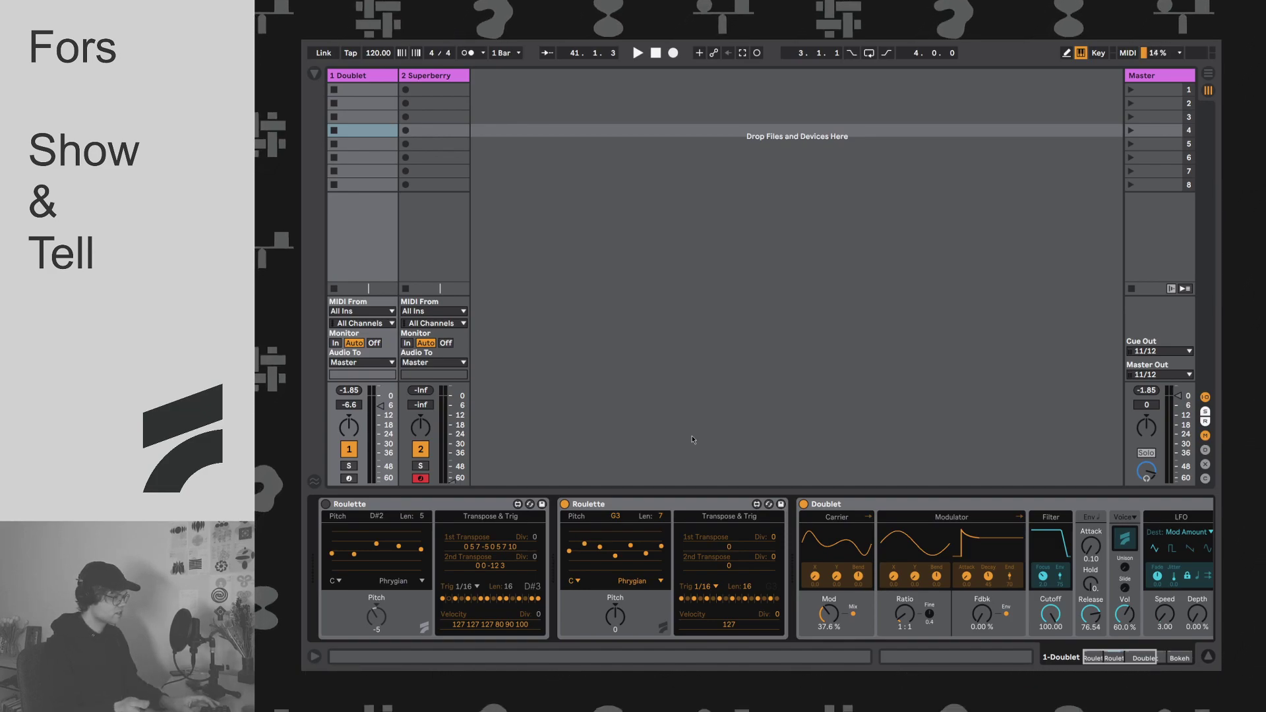
{"action": "key", "text": "space"}
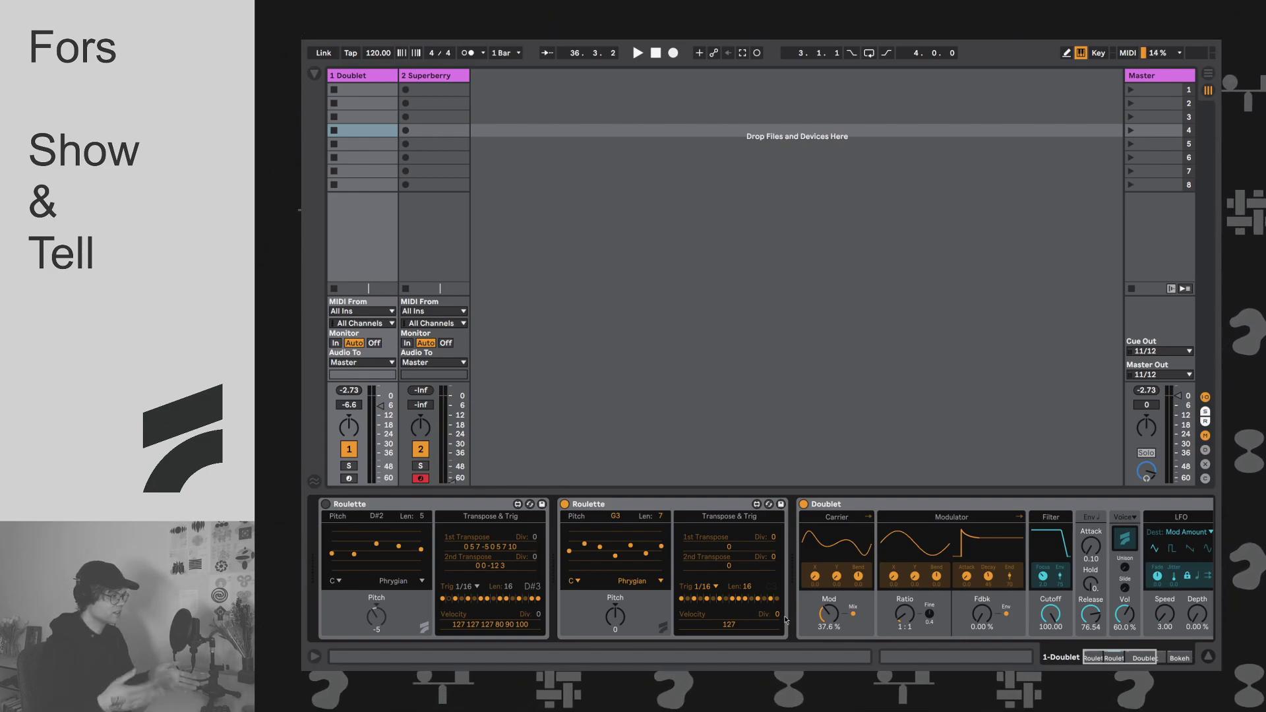
{"action": "key", "text": "space"}
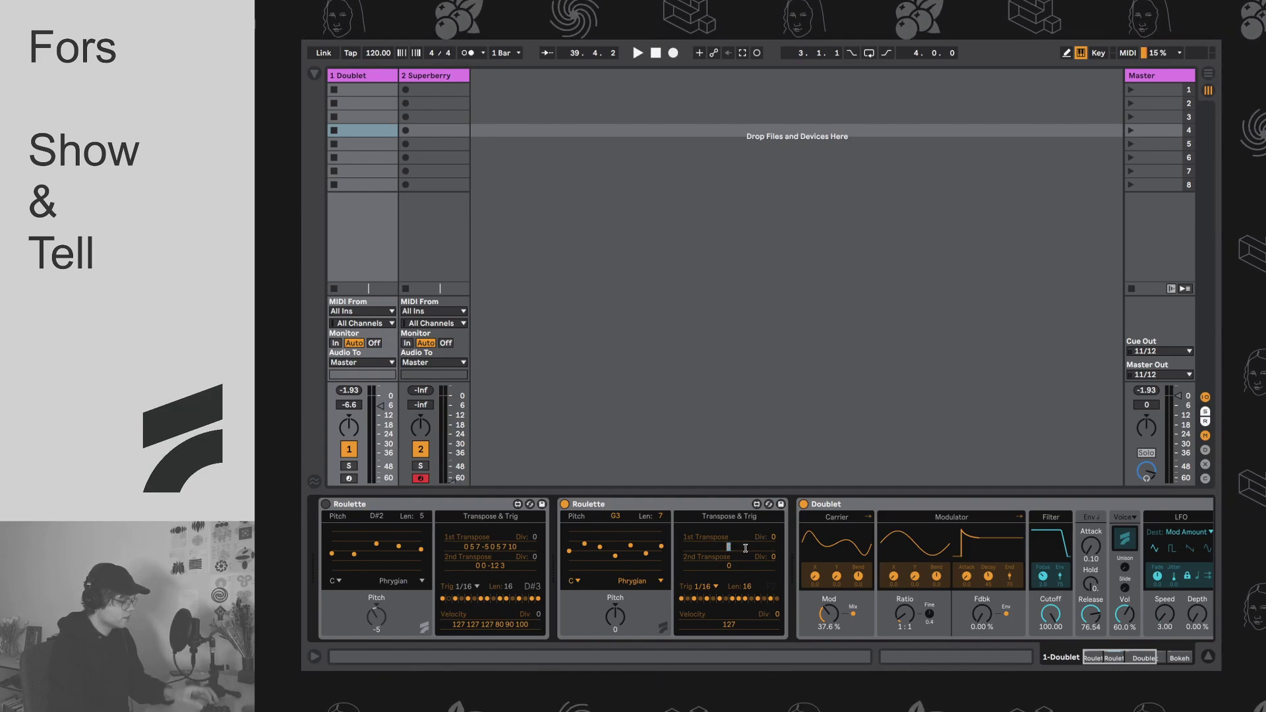
Step: Try 1st Transpose values of 12 and 0 12 in the second Roulette while playing the sequence
{"action": "left_click", "coordinate": [745, 548]}
{"action": "type", "text": "12"}
{"action": "key", "text": "Return"}
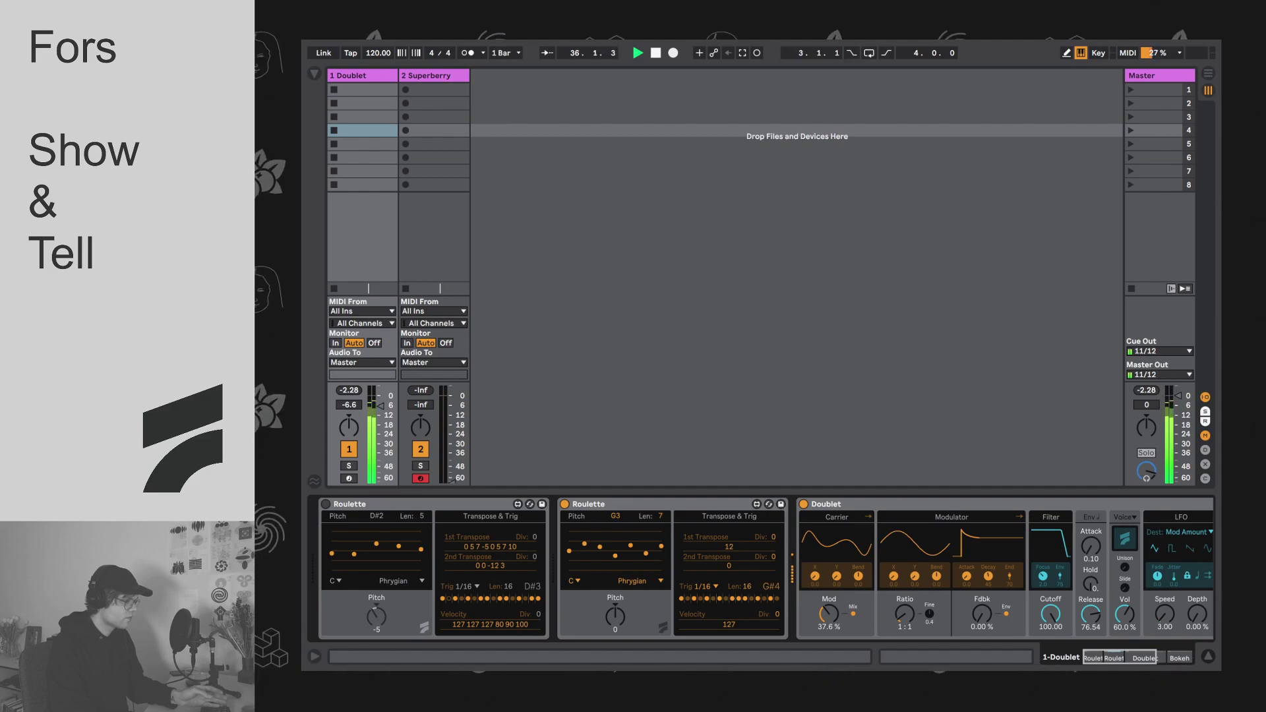
{"action": "double_click", "coordinate": [744, 549]}
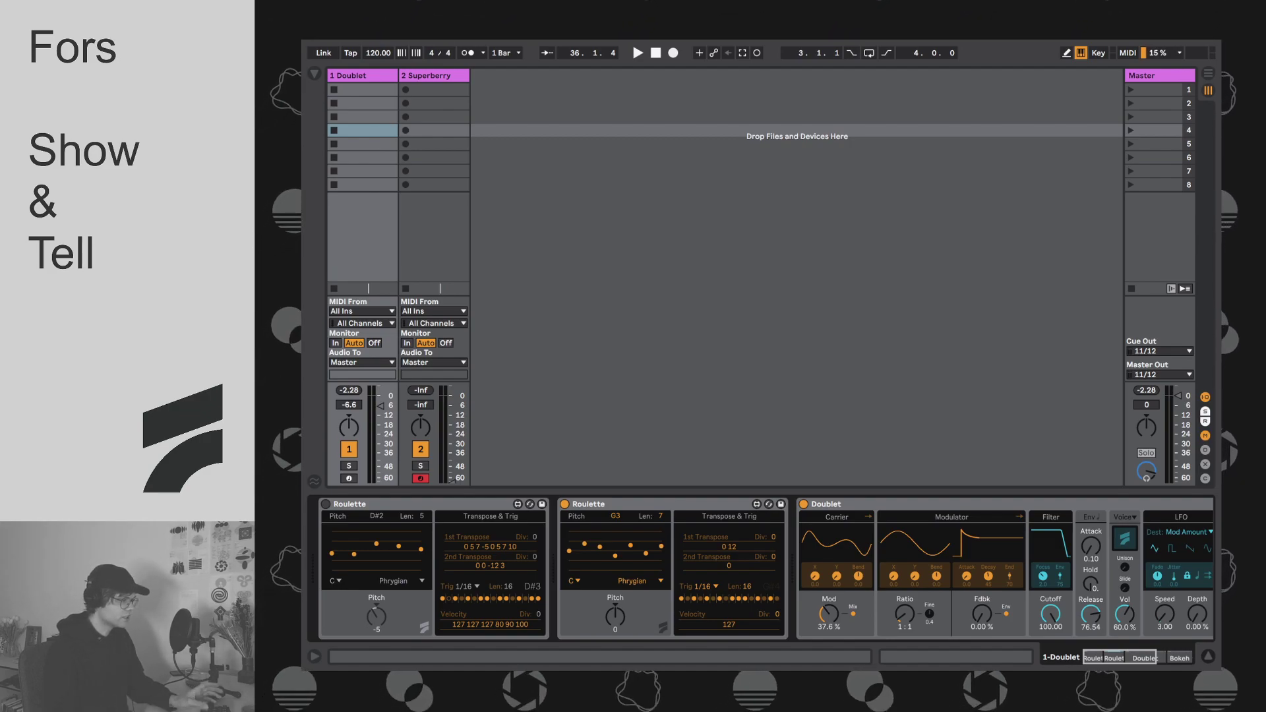
{"action": "key", "text": "space"}
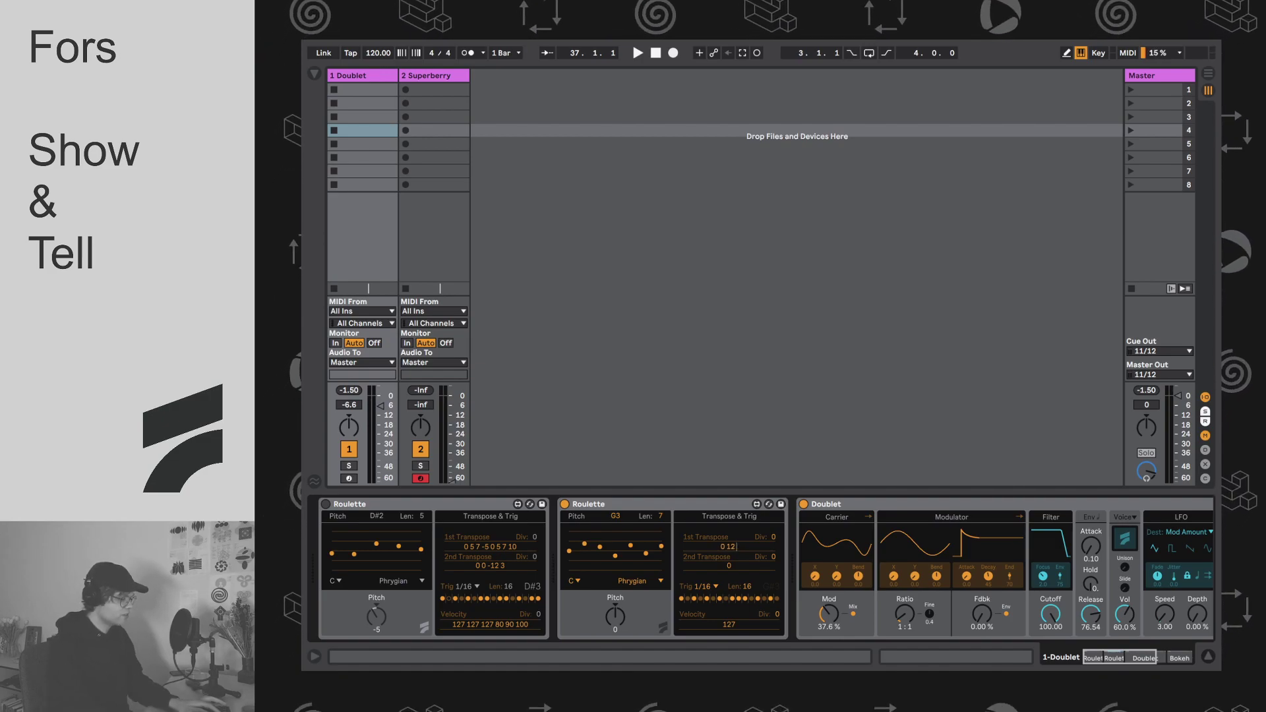
Step: Set the second Roulette's 1st Transpose sequence to 0 5 7 and play it back
{"action": "key", "text": "BackSpace"}
{"action": "key", "text": "BackSpace"}
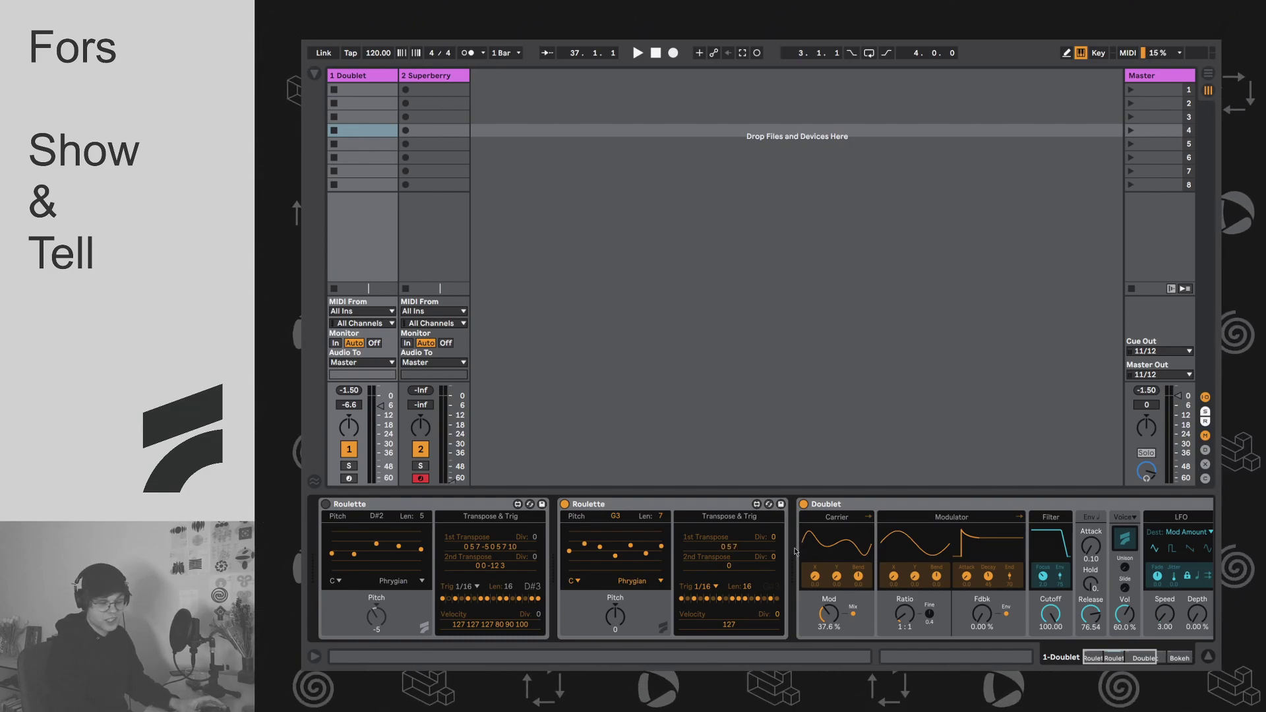
{"action": "key", "text": "space"}
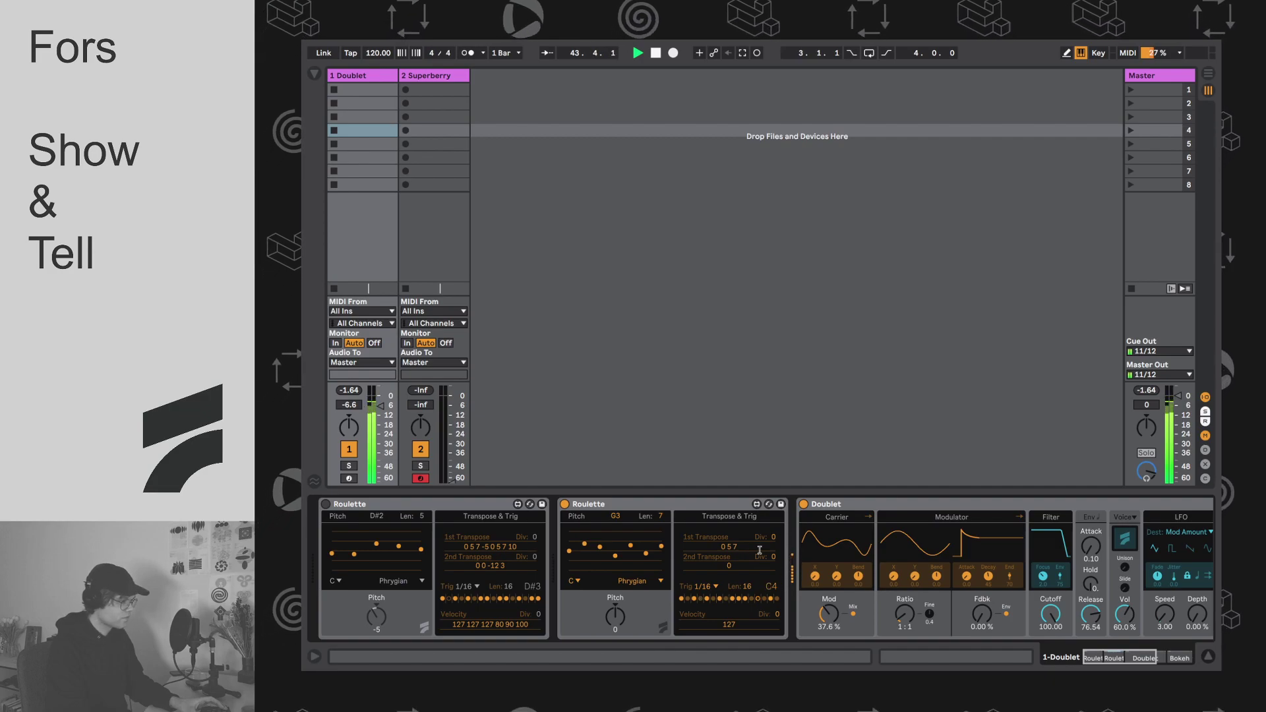
{"action": "key", "text": "space"}
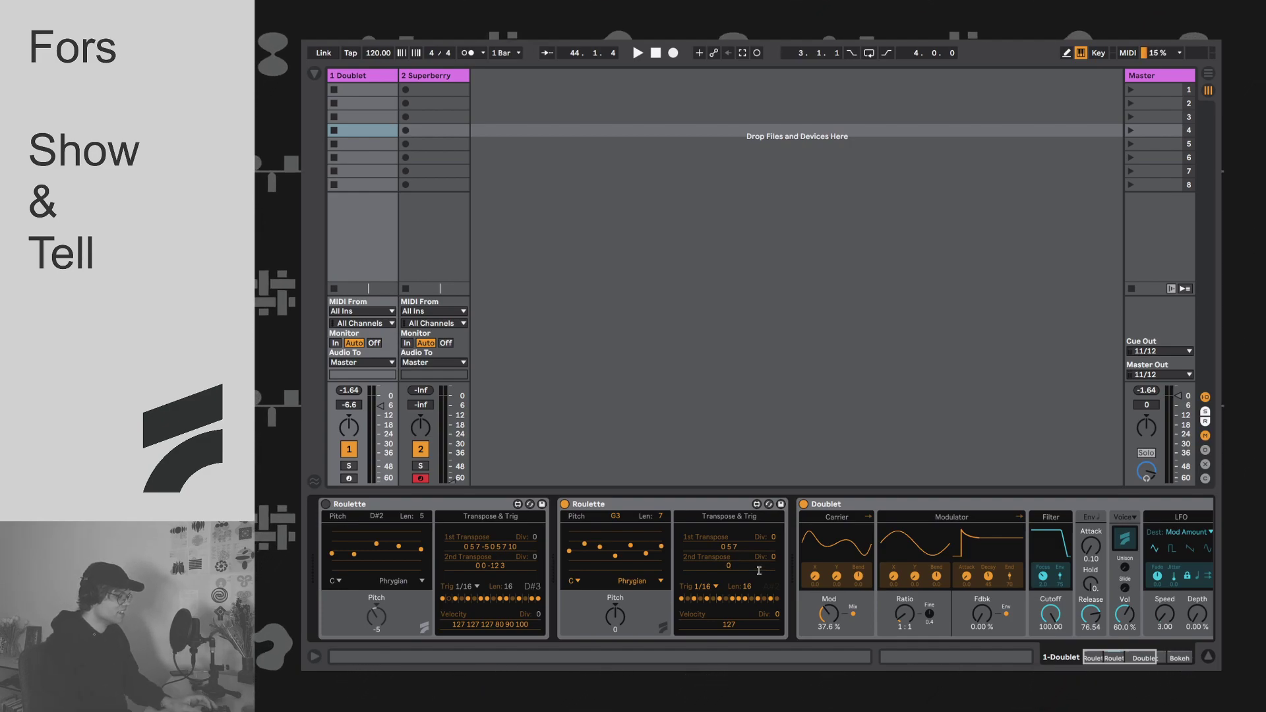
Step: Extend the second Roulette's 1st Transpose sequence to end in 10, and set its 2nd Transpose sequence to 0 5 7 0 5 7
{"action": "key", "text": "shift+Tab"}
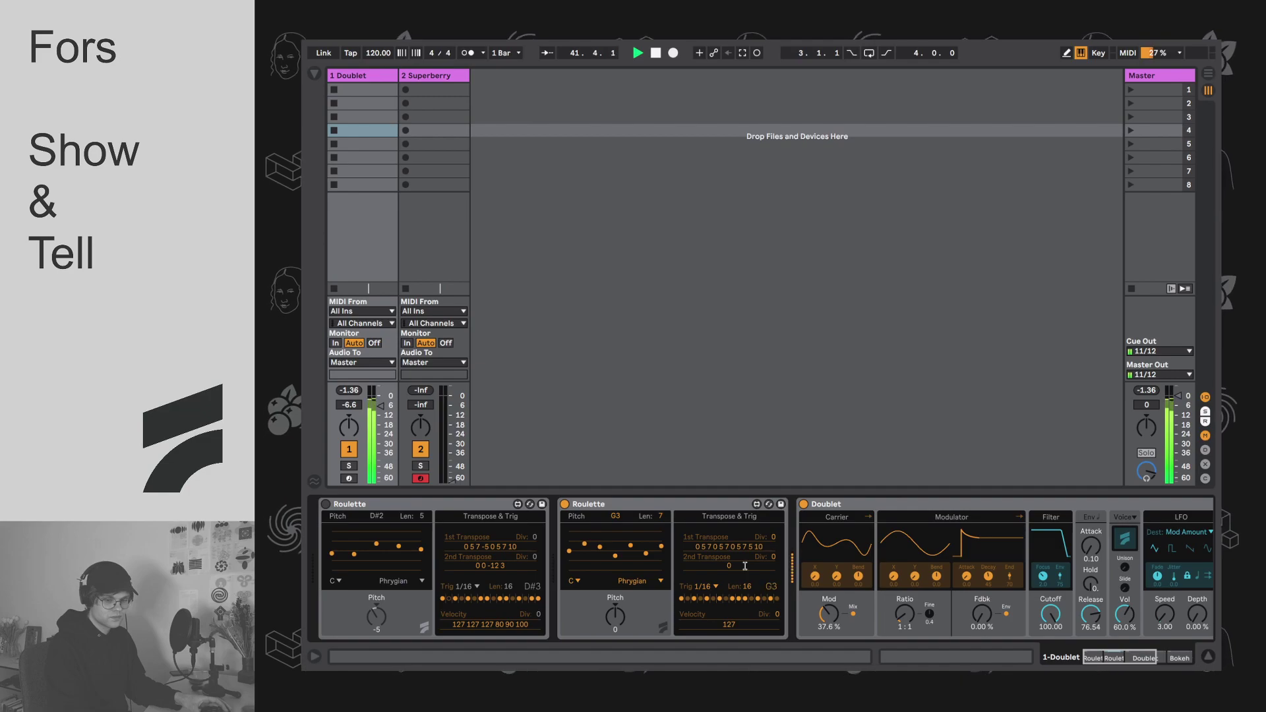
{"action": "key", "text": "space"}
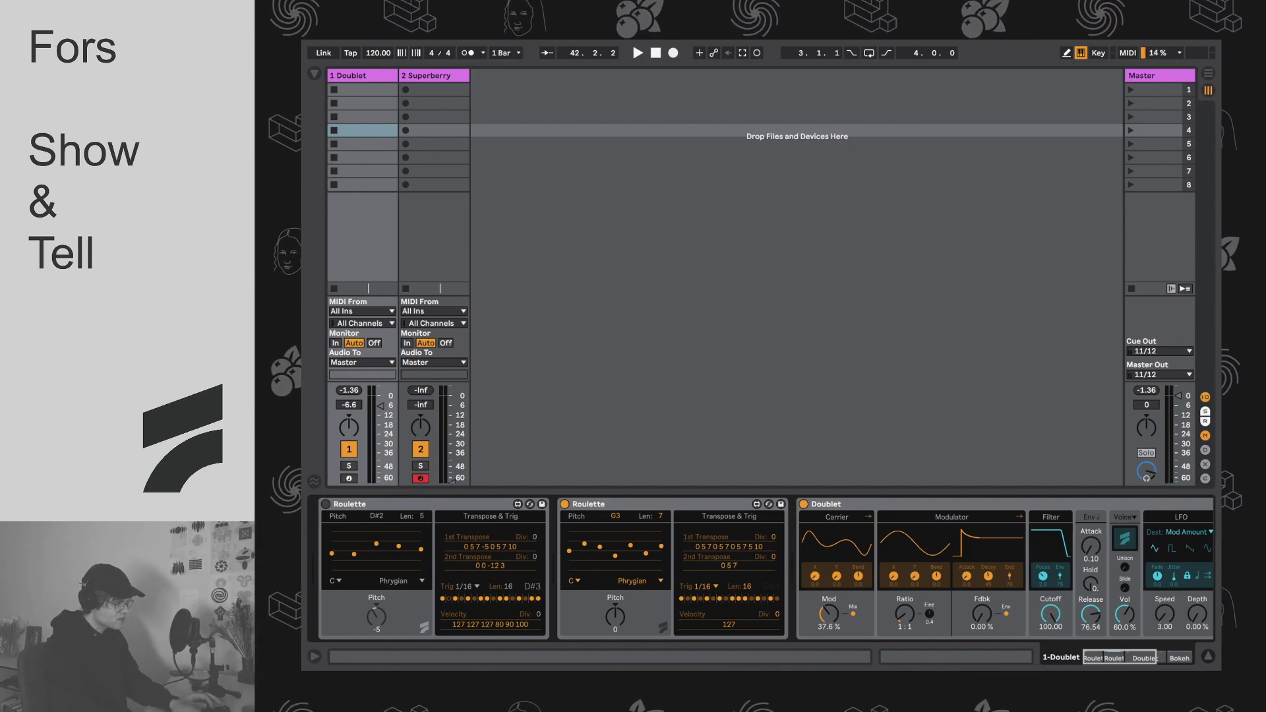
{"action": "key", "text": "space"}
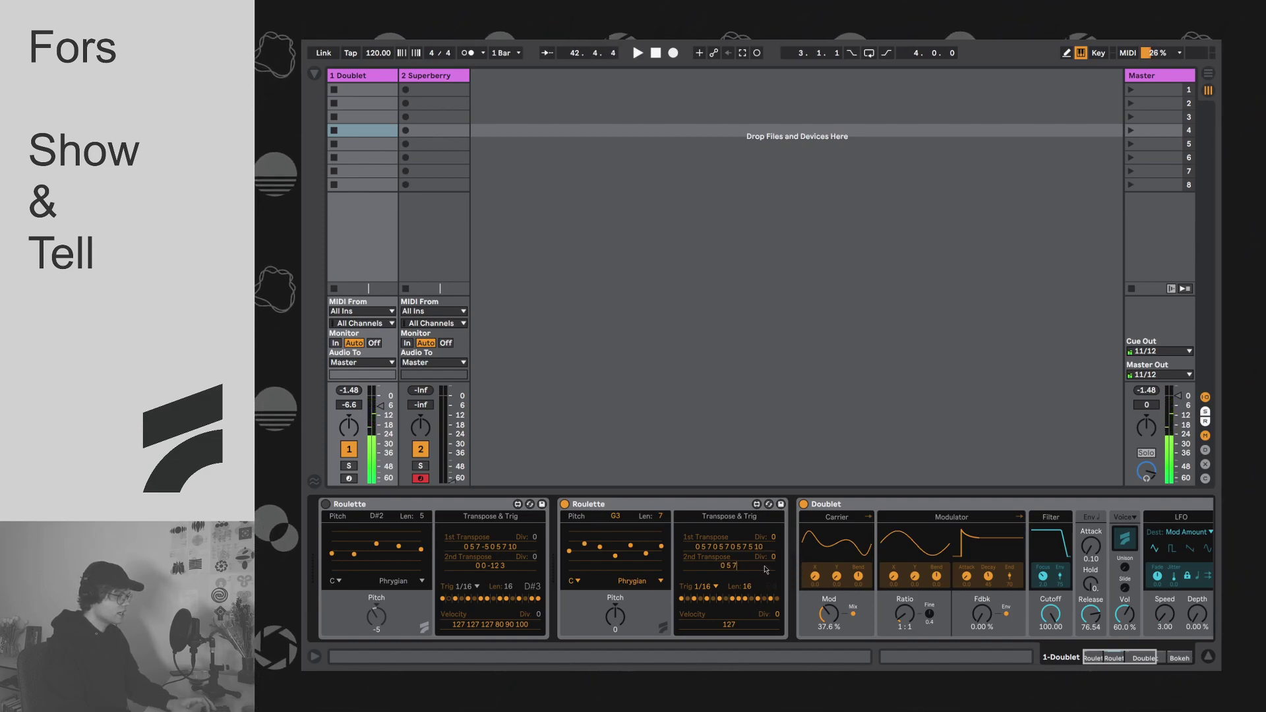
{"action": "type", "text": "0 5 7 0 5 7"}
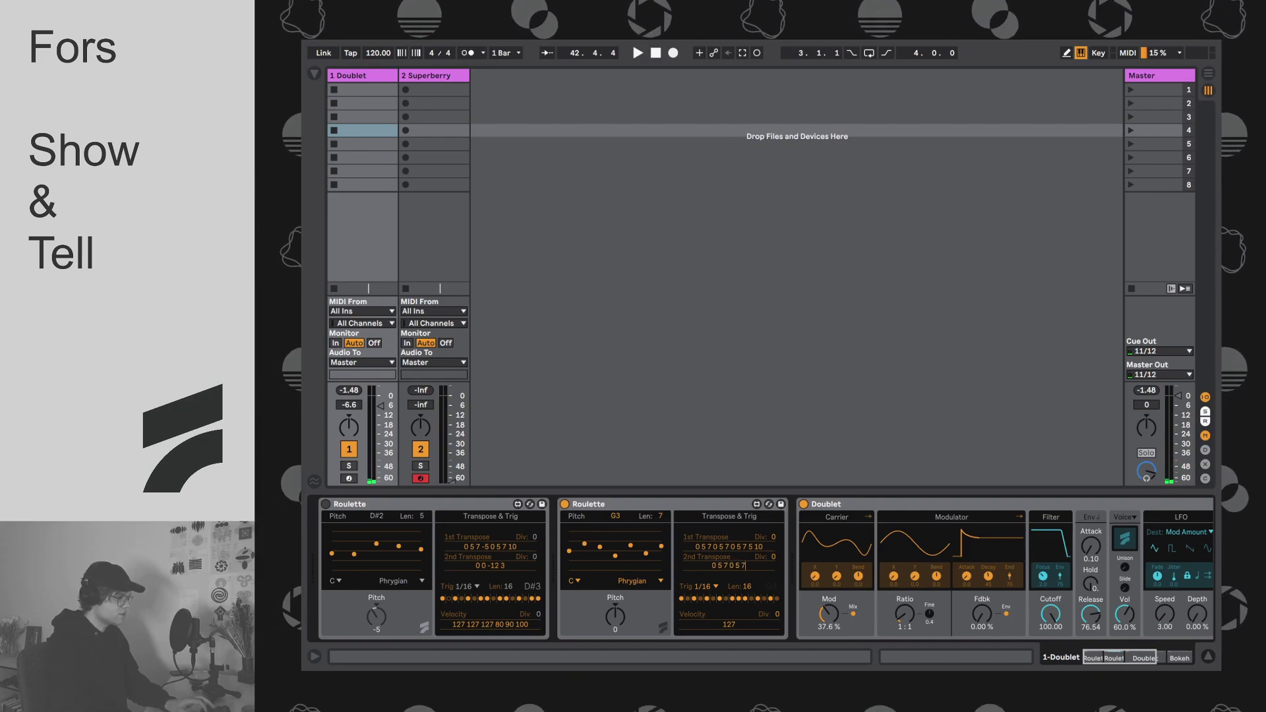
{"action": "key", "text": "Return"}
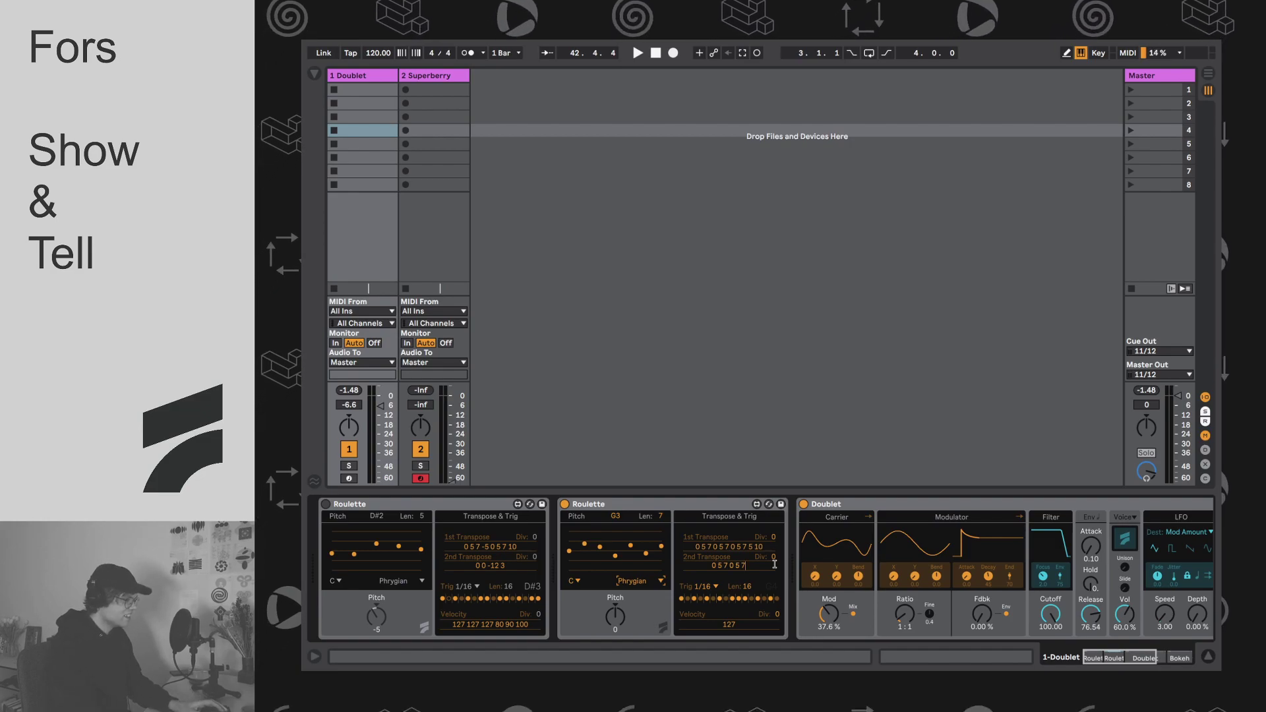
Step: Extend the 2nd Transpose sequence with 12 -12 -12 0 19 and set the second Roulette's overall pitch to -8
{"action": "type", "text": "12"}
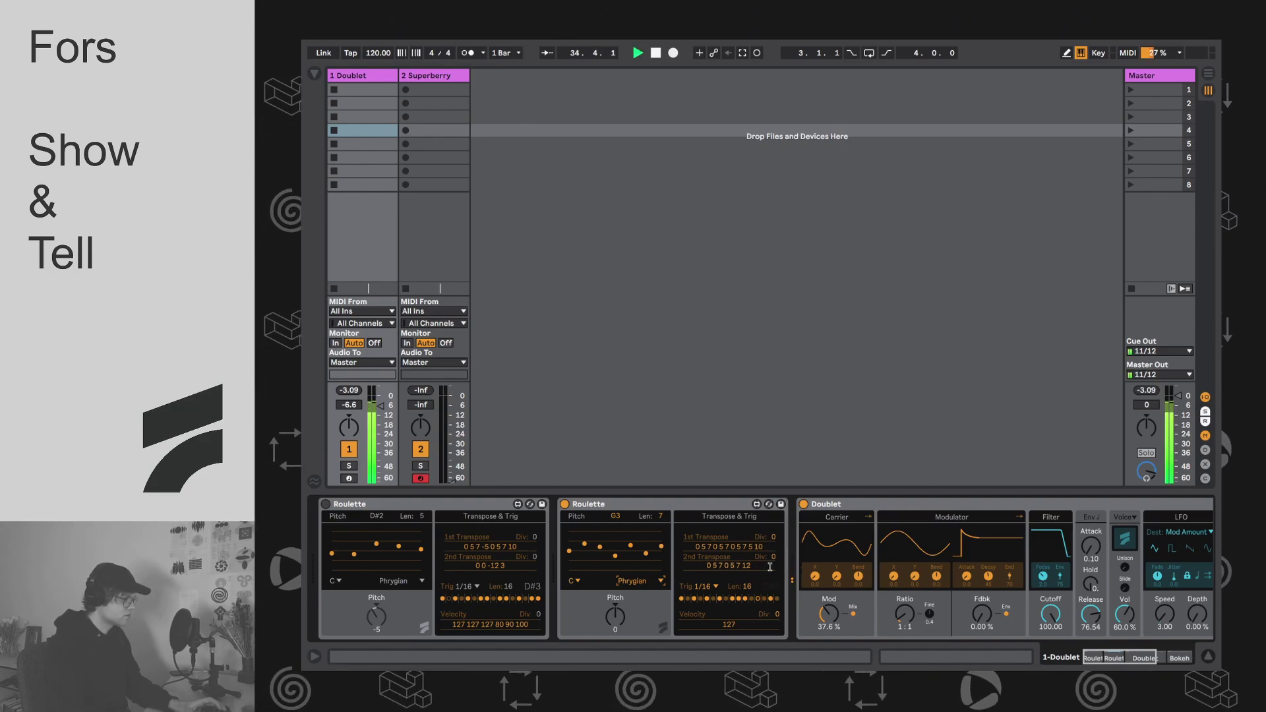
{"action": "type", "text": "-12 -12 0 24"}
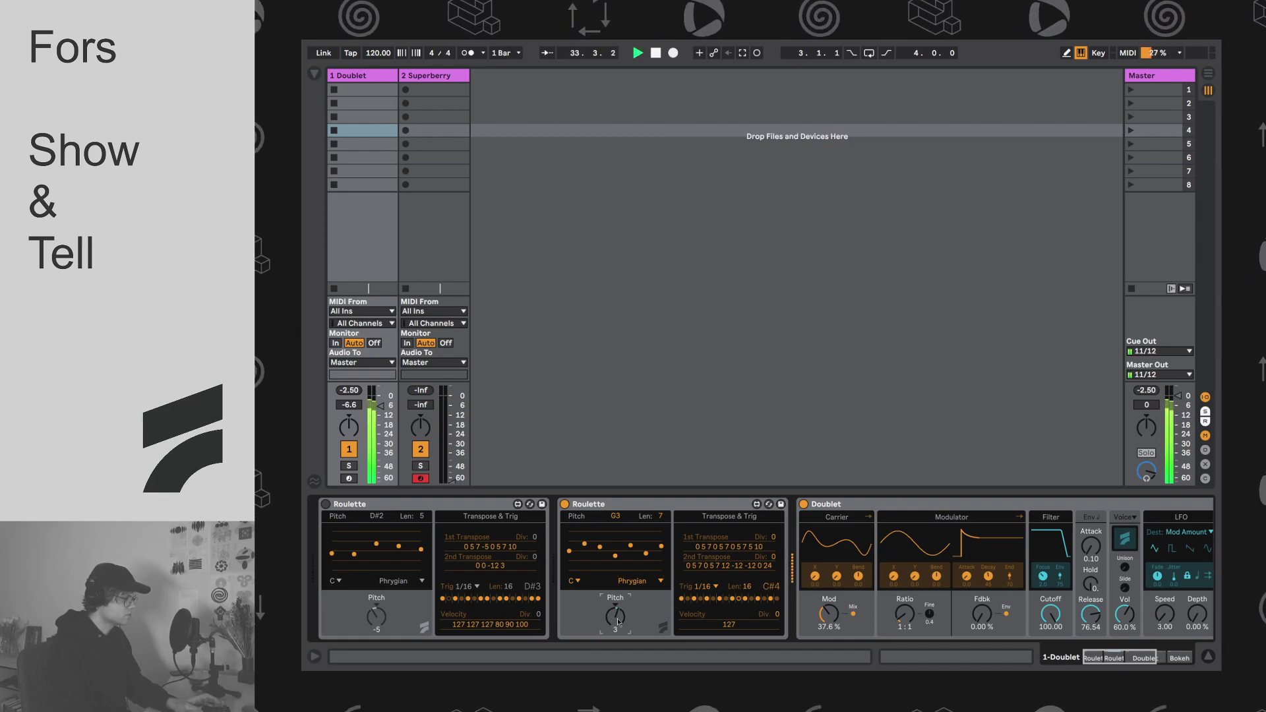
{"action": "left_click_drag", "start_coordinate": [615, 617], "coordinate": [618, 623]}
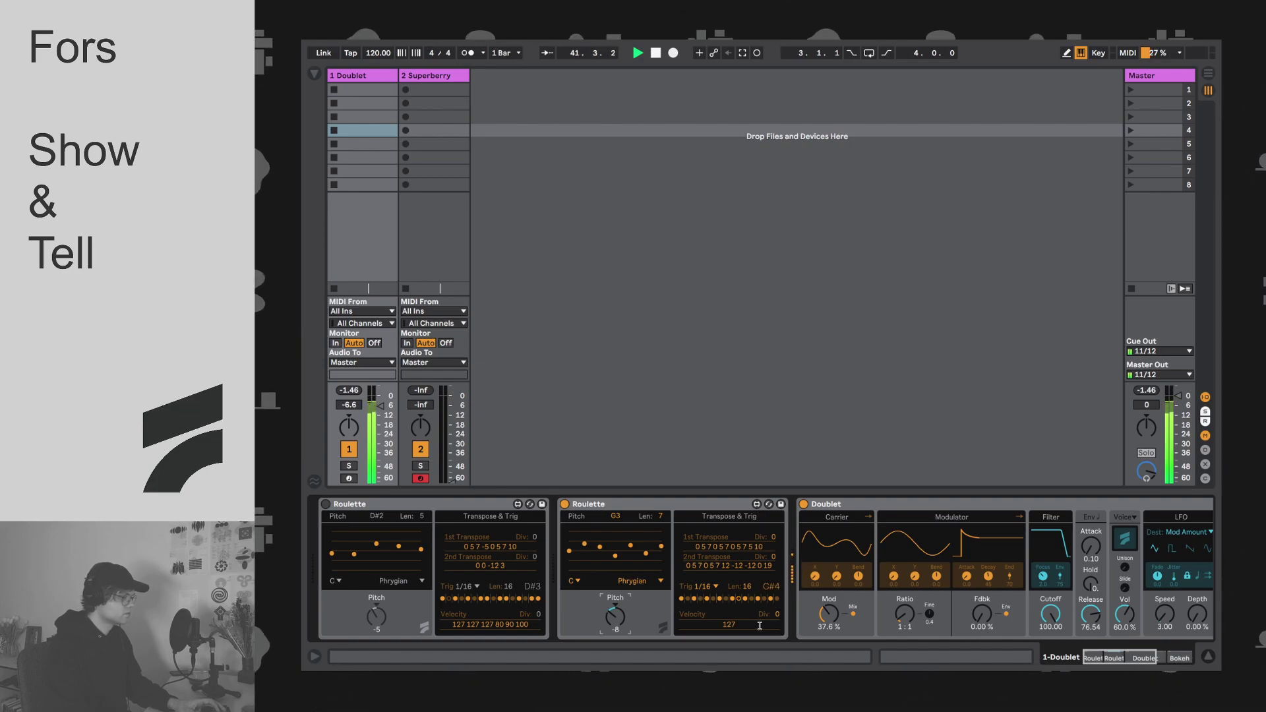
{"action": "key", "text": "space"}
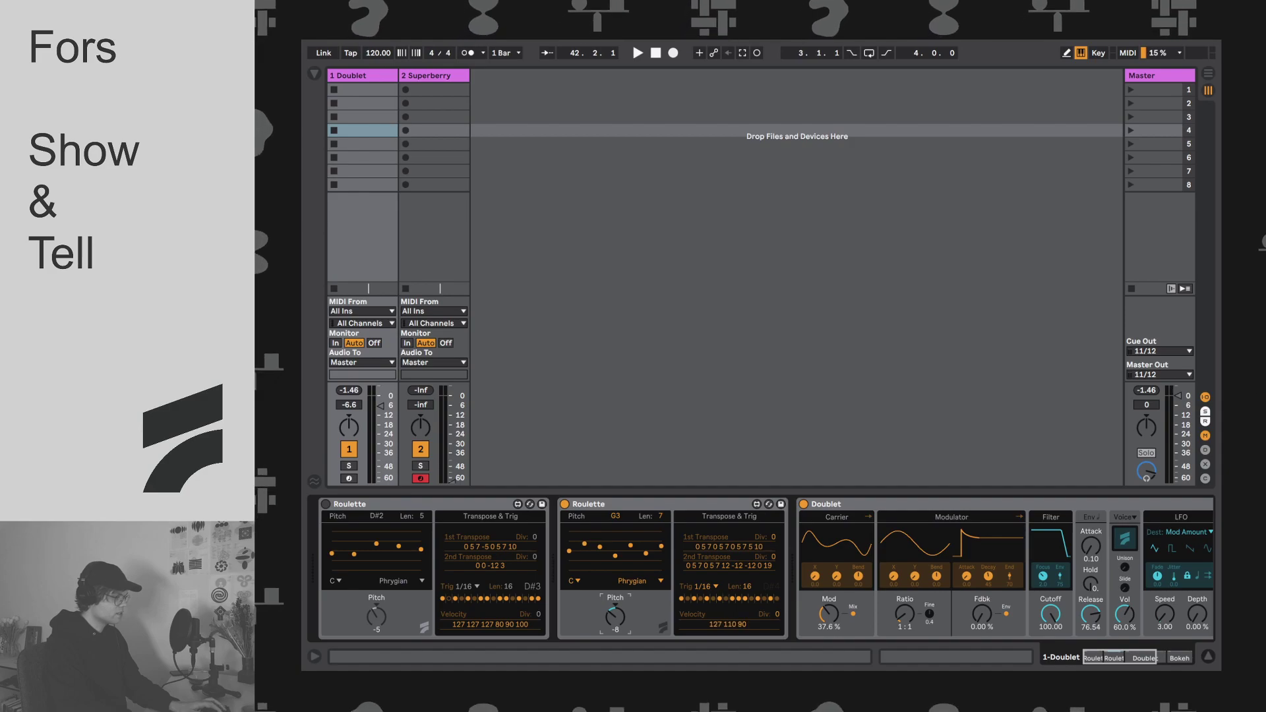
{"action": "type", "text": "127 6"}
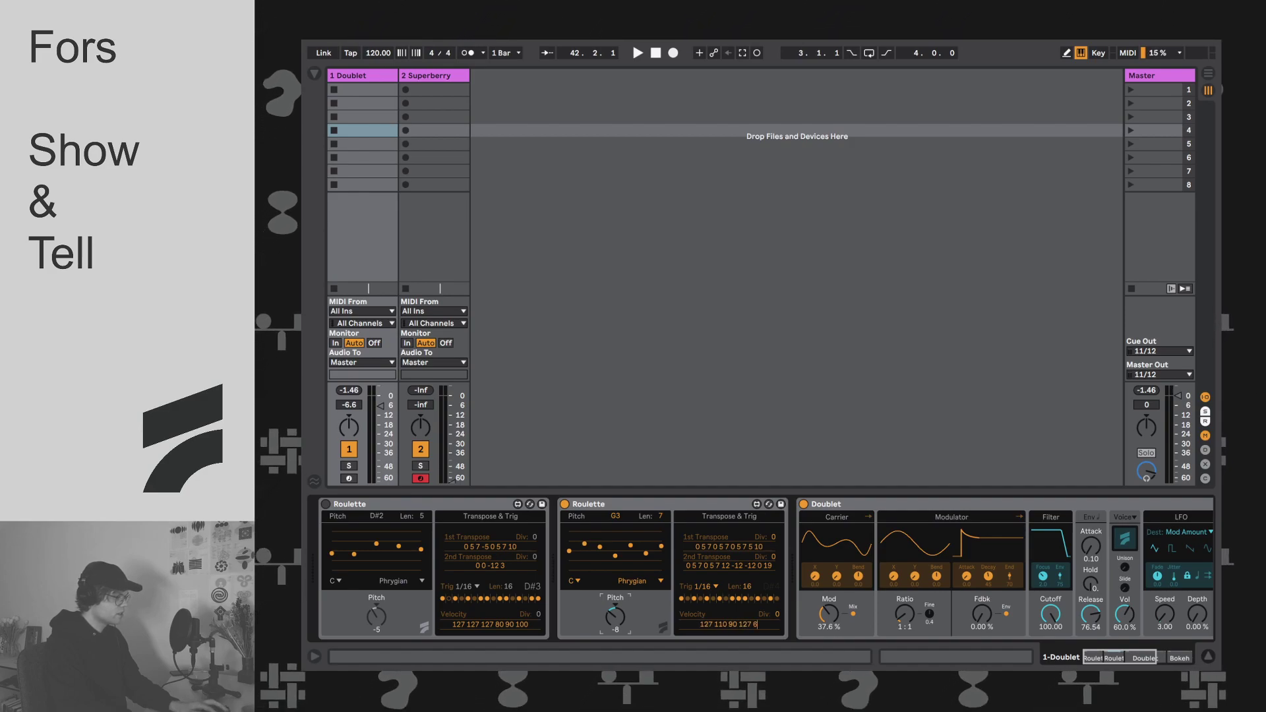
{"action": "key", "text": "BackSpace"}
{"action": "type", "text": "9"}
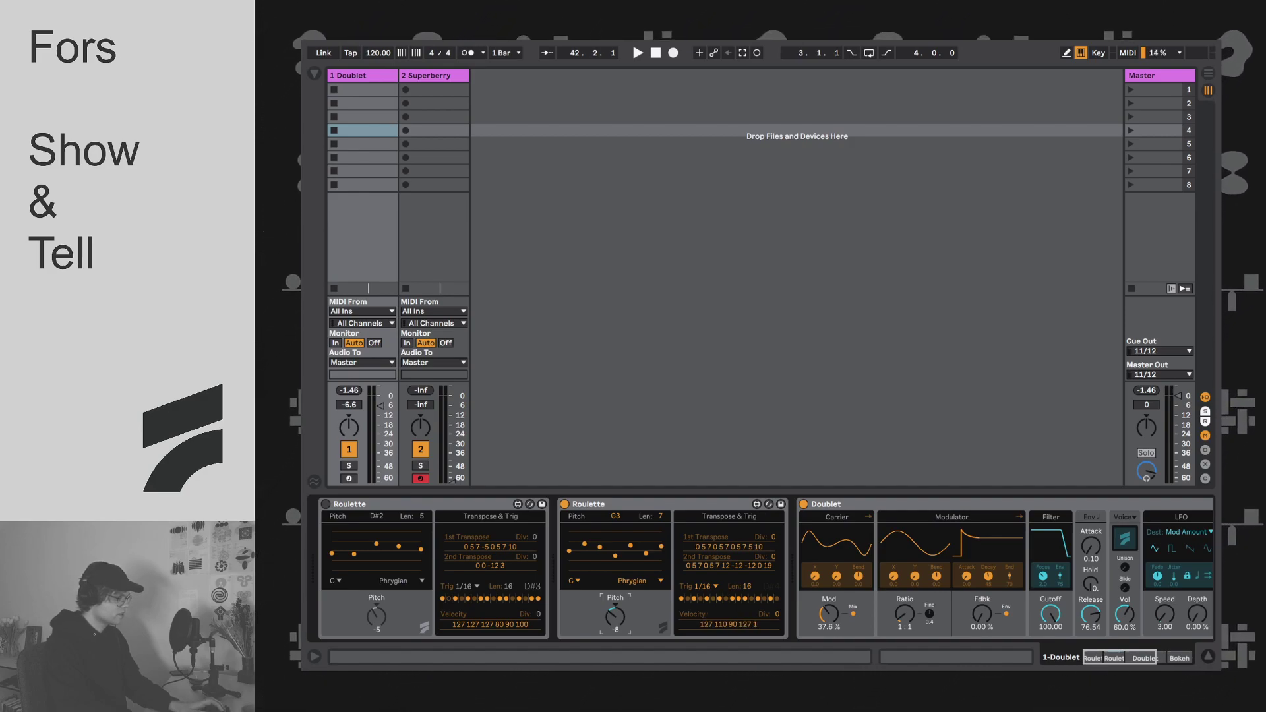
{"action": "type", "text": "0"}
{"action": "key", "text": "Return"}
{"action": "key", "text": "space"}
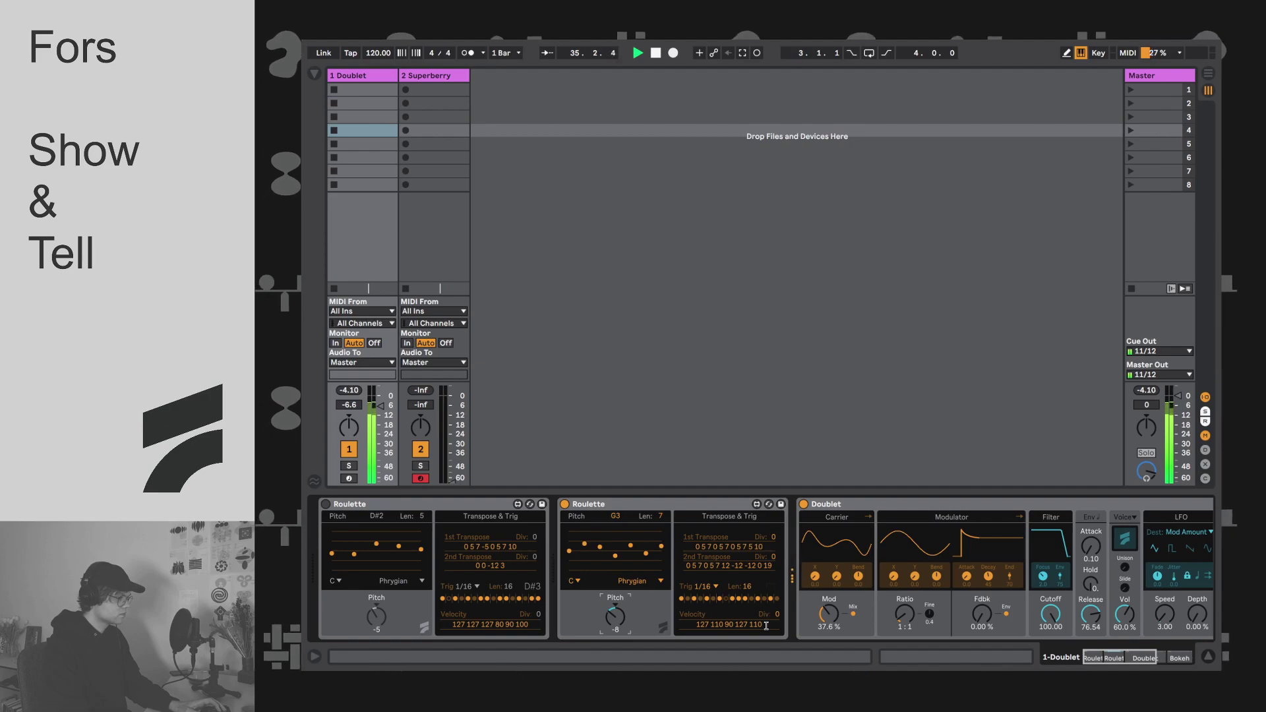
{"action": "double_click", "coordinate": [723, 627]}
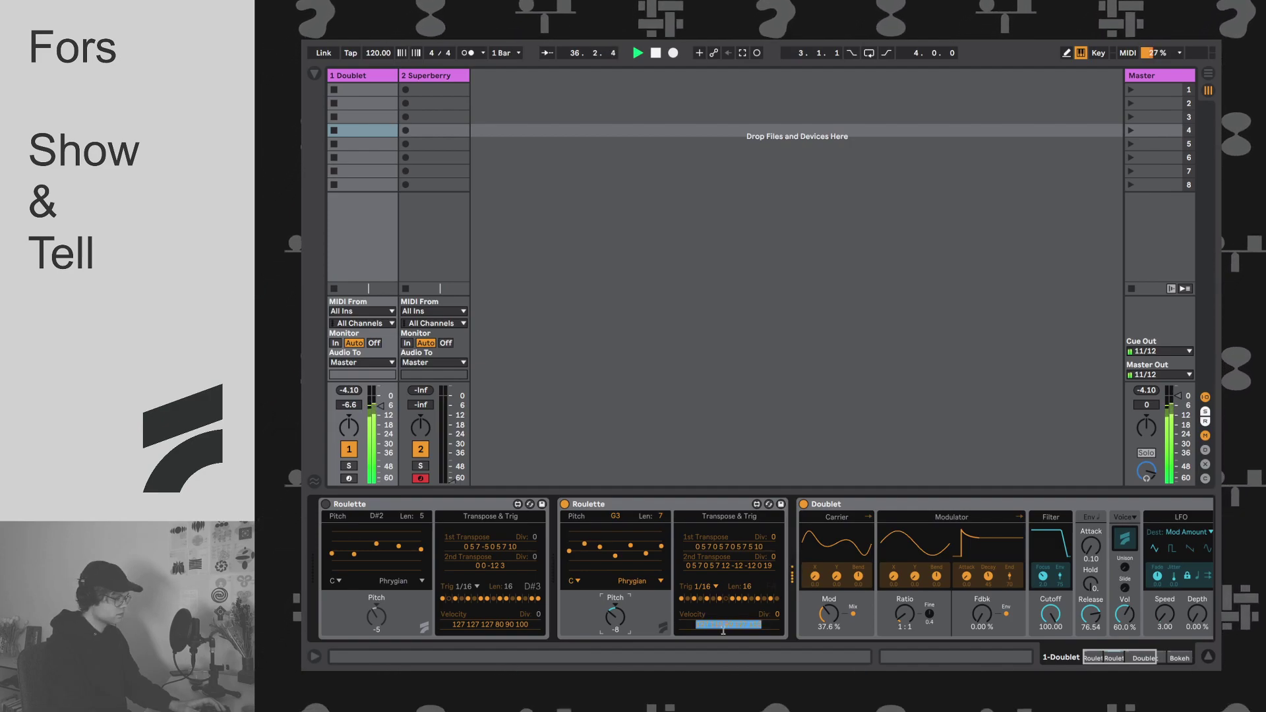
{"action": "type", "text": "10 20 30 40 50 60 90"}
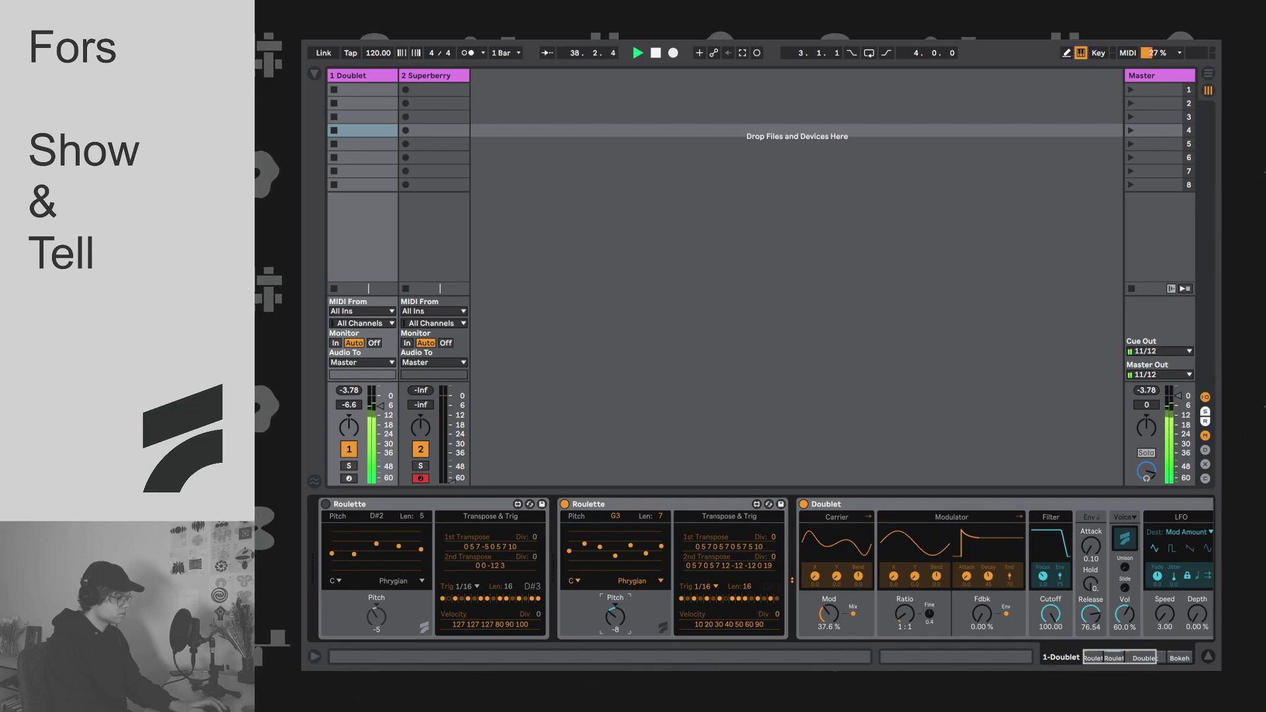
{"action": "key", "text": "space"}
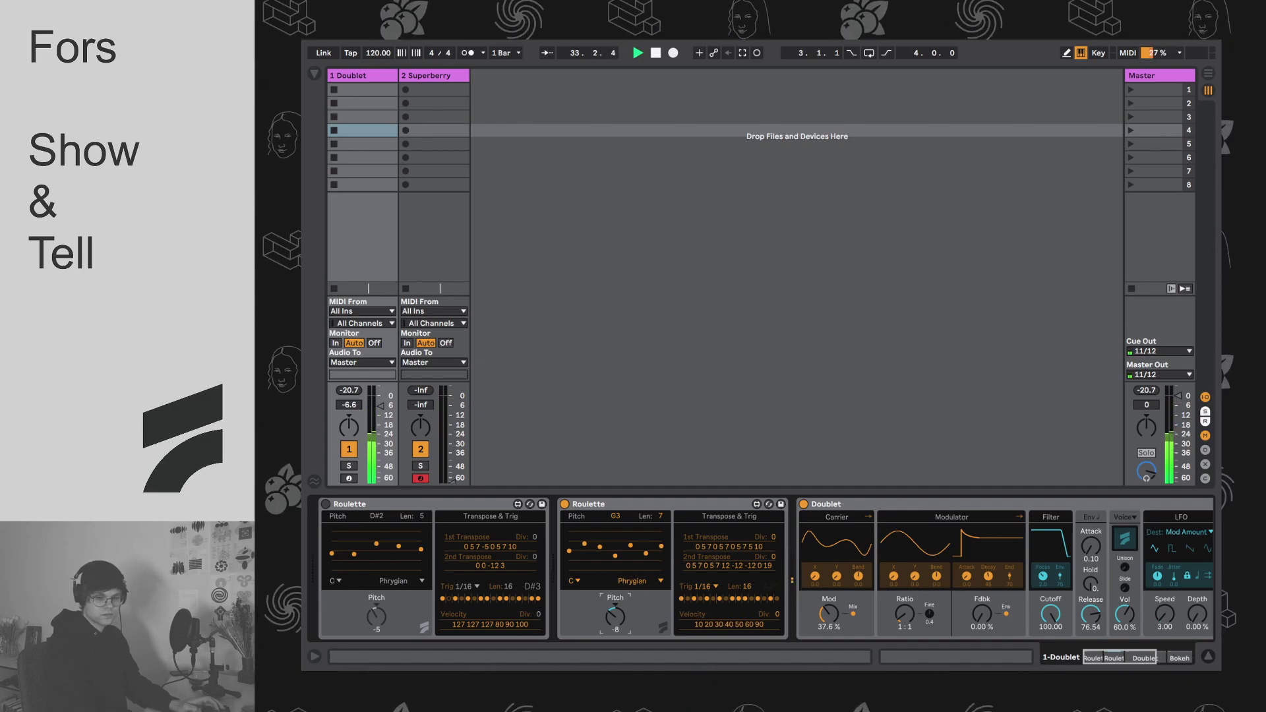
{"action": "left_click", "coordinate": [769, 625]}
{"action": "type", "text": "20"}
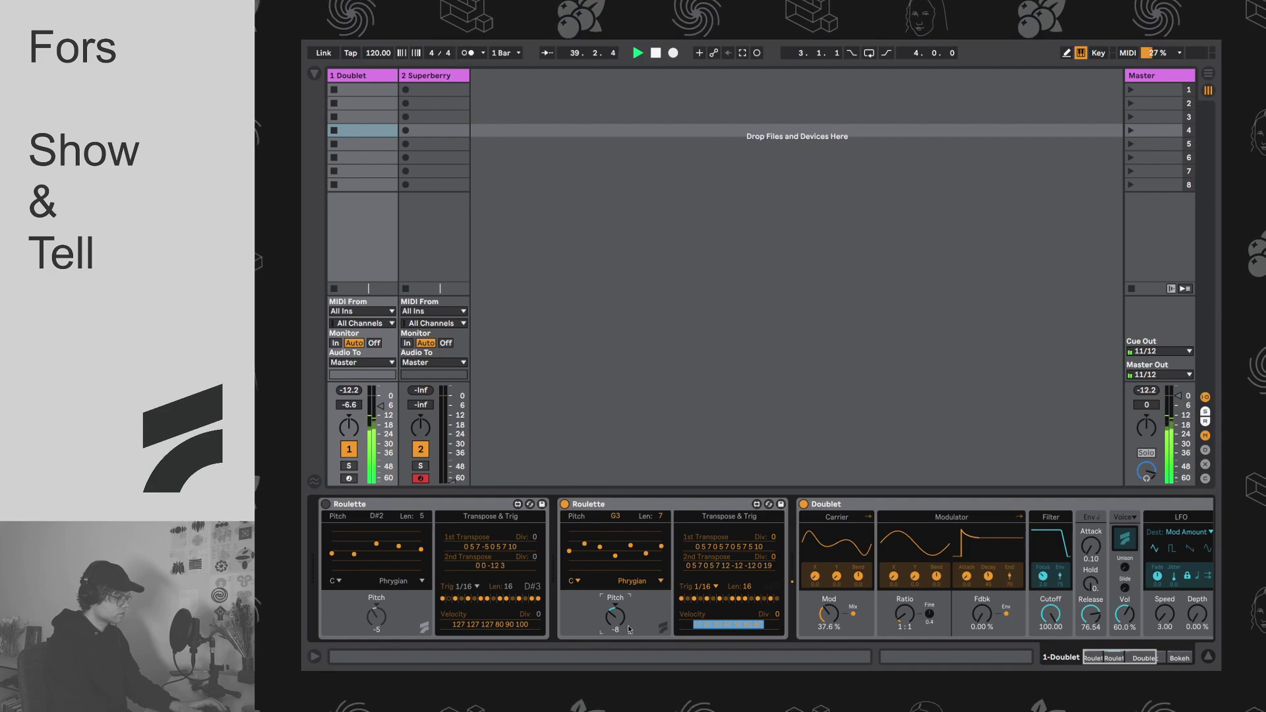
{"action": "type", "text": " 60"}
{"action": "key", "text": "Return"}
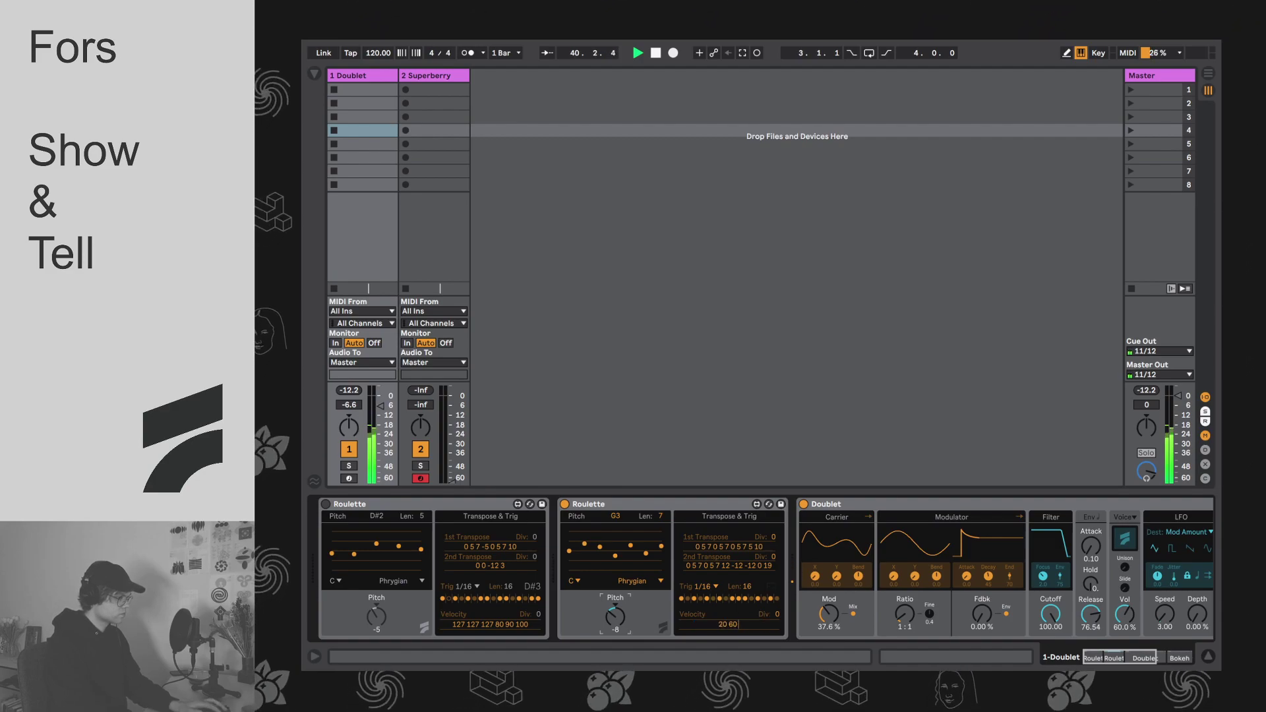
{"action": "type", "text": "90 120 0"}
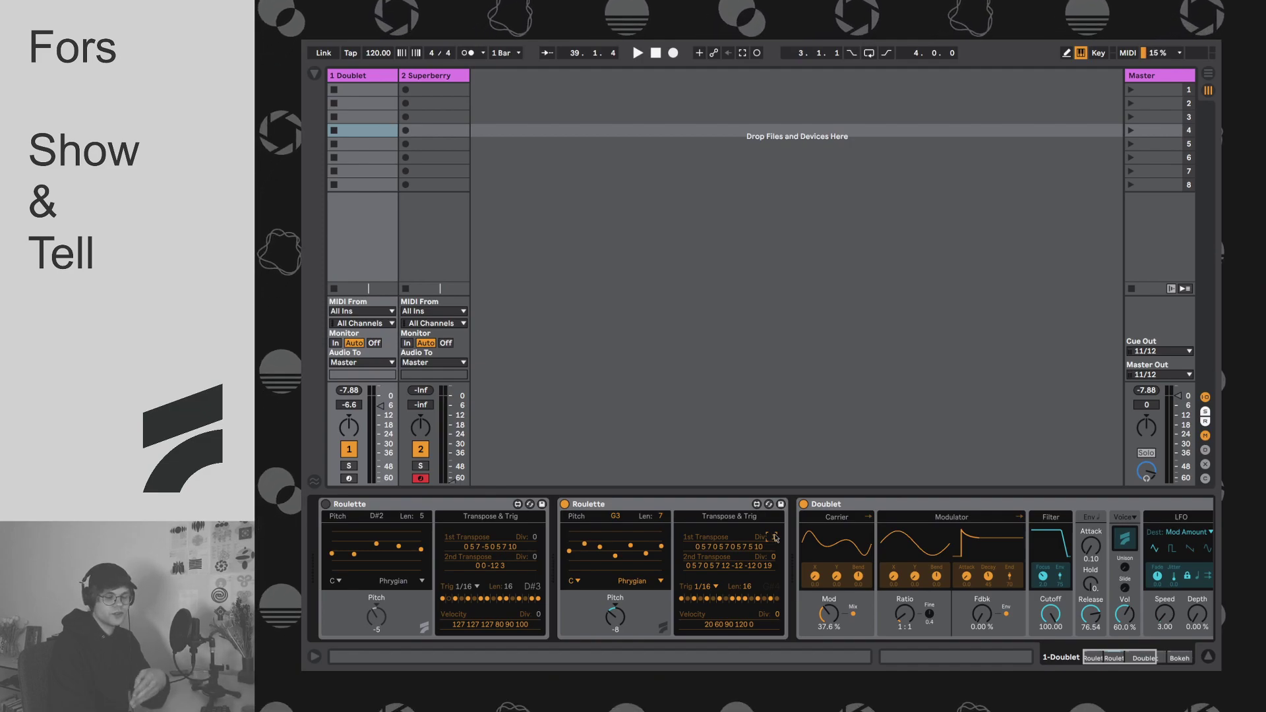
Step: Set the second Roulette's 2nd Transpose sequence to 0 3 -5 with a Div of 16, and play it back
{"action": "left_click_drag", "start_coordinate": [776, 538], "coordinate": [776, 523]}
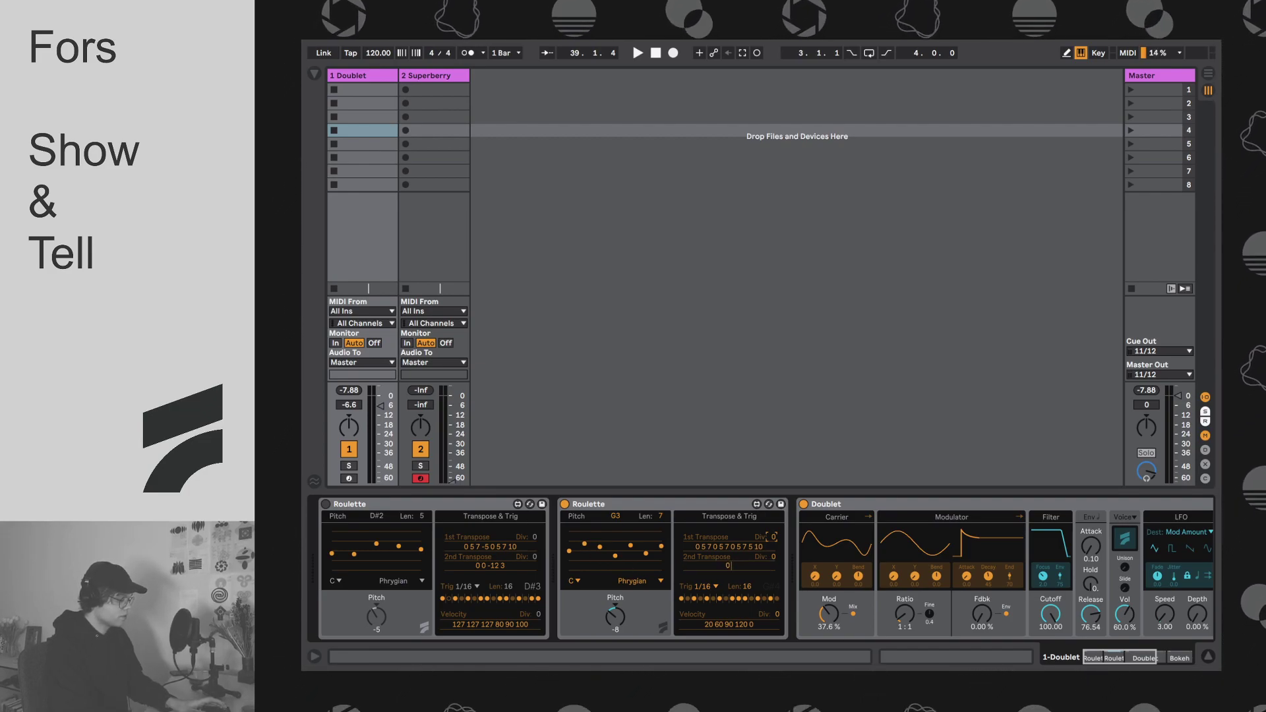
{"action": "key", "text": "BackSpace"}
{"action": "type", "text": "5"}
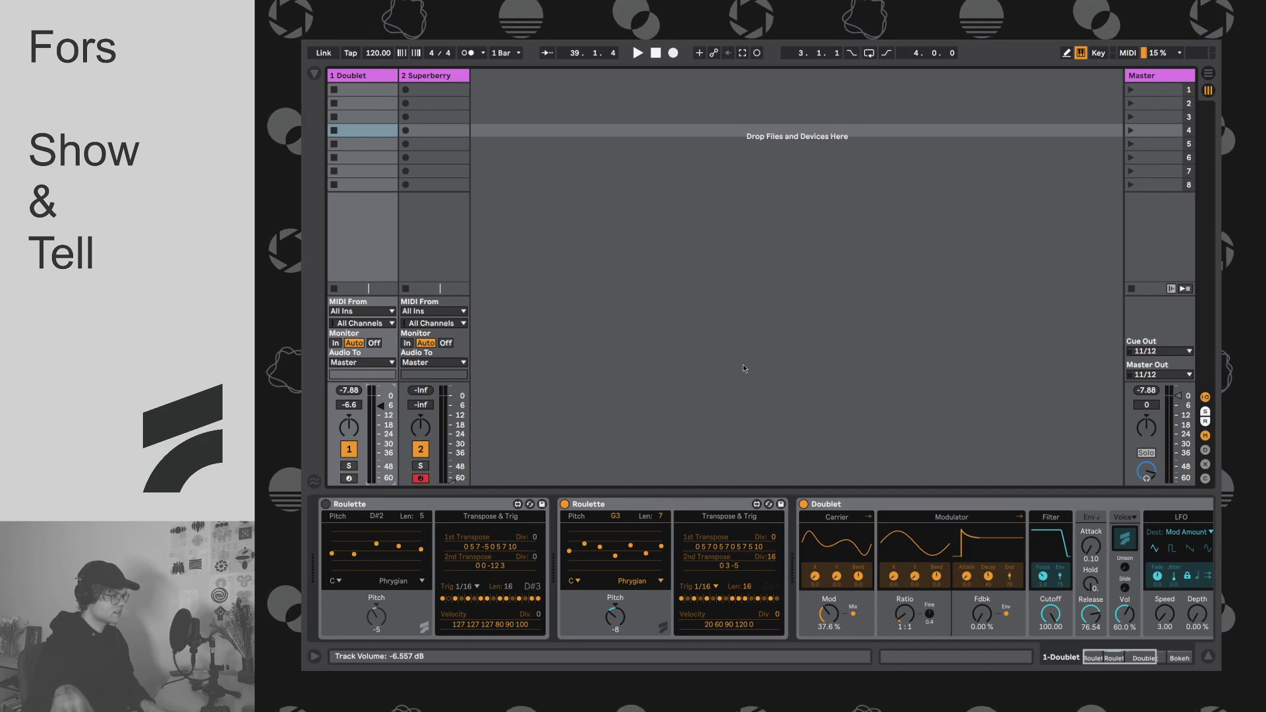
{"action": "key", "text": "space"}
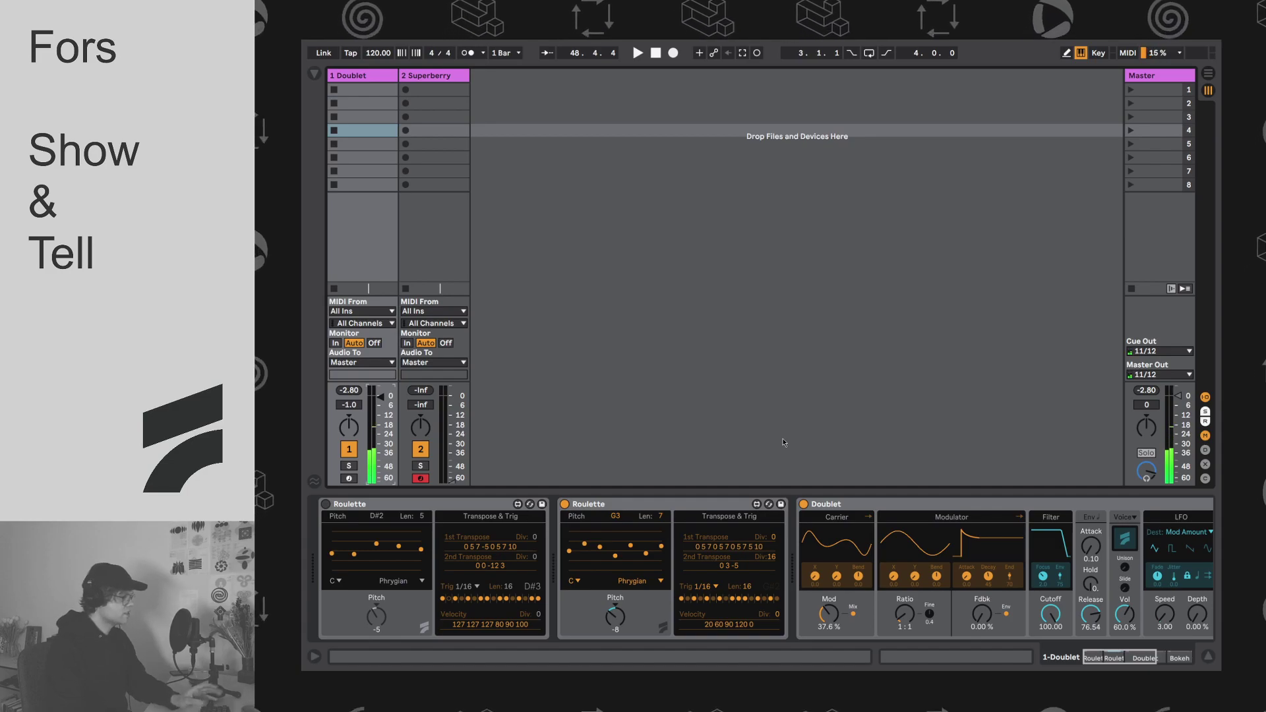
Step: Delete the first Roulette and prefix the first 5 and 7 in the remaining one's 1st Transpose with %, auditioning the result
{"action": "scroll", "coordinate": [379, 504], "scroll_direction": "down", "scroll_amount": 2}
{"action": "left_click", "coordinate": [379, 504]}
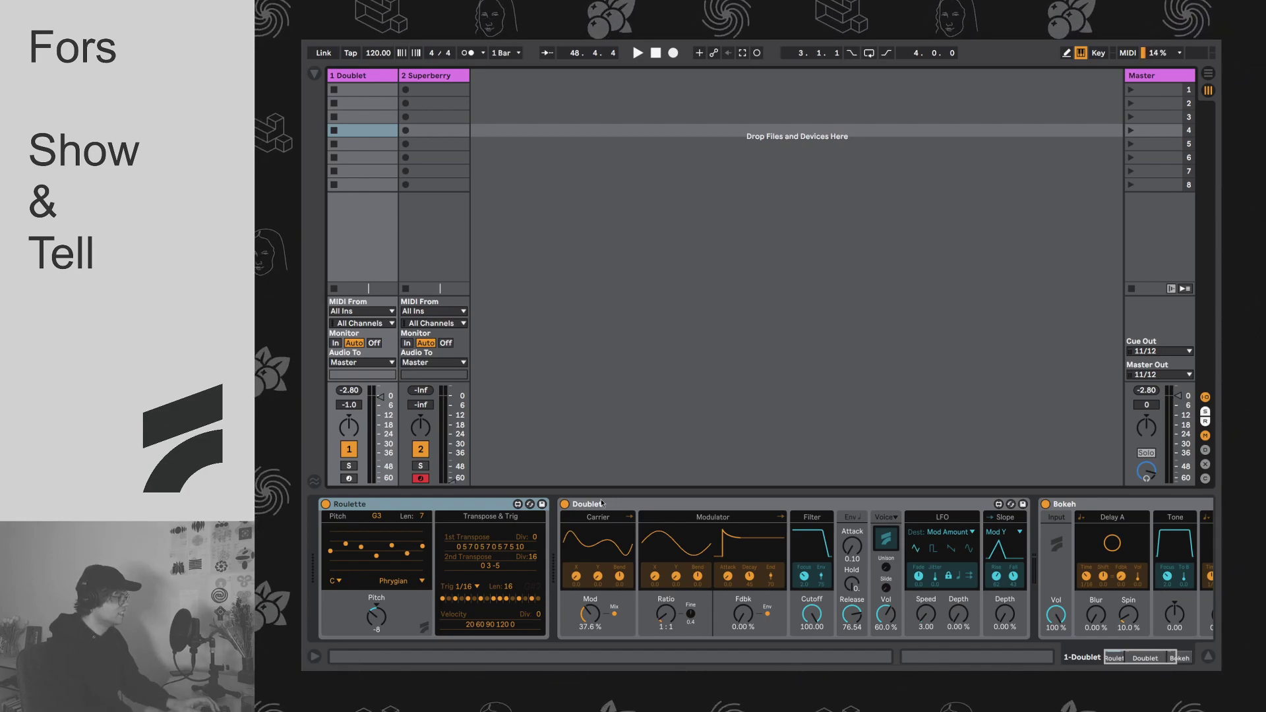
{"action": "left_click", "coordinate": [529, 565]}
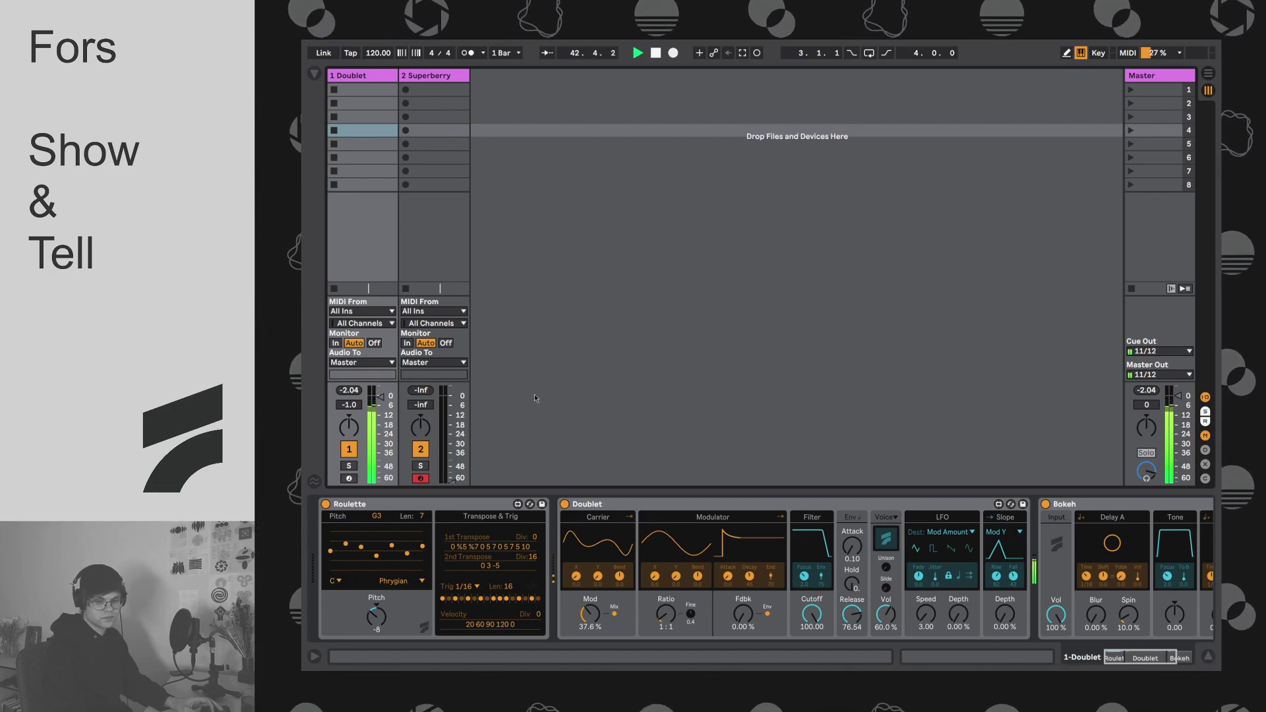
{"action": "key", "text": "space"}
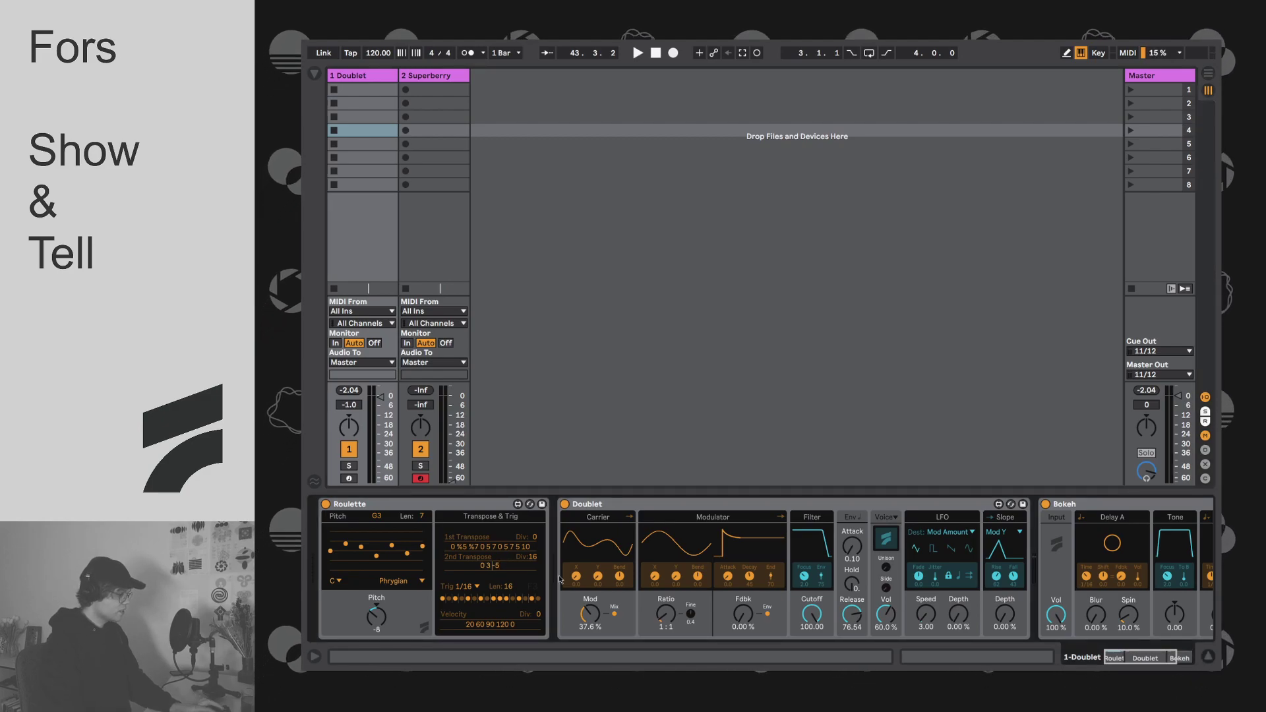
{"action": "left_click", "coordinate": [496, 624]}
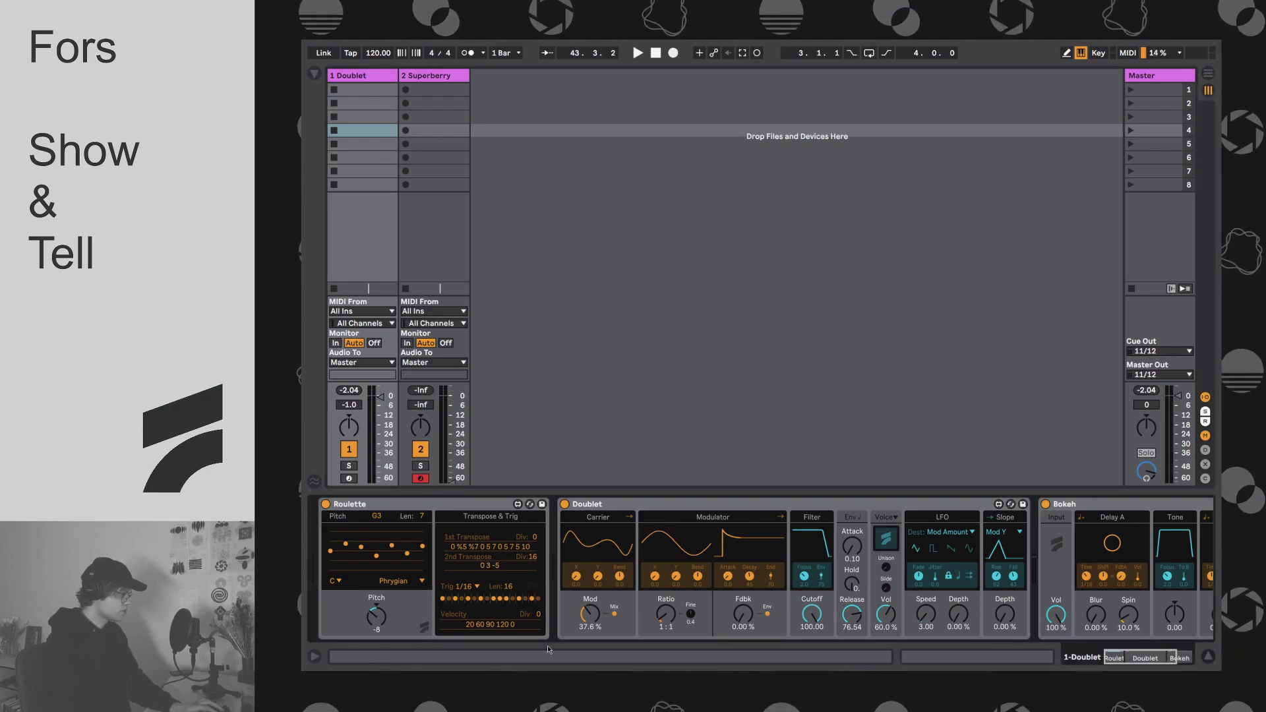
{"action": "type", "text": "%"}
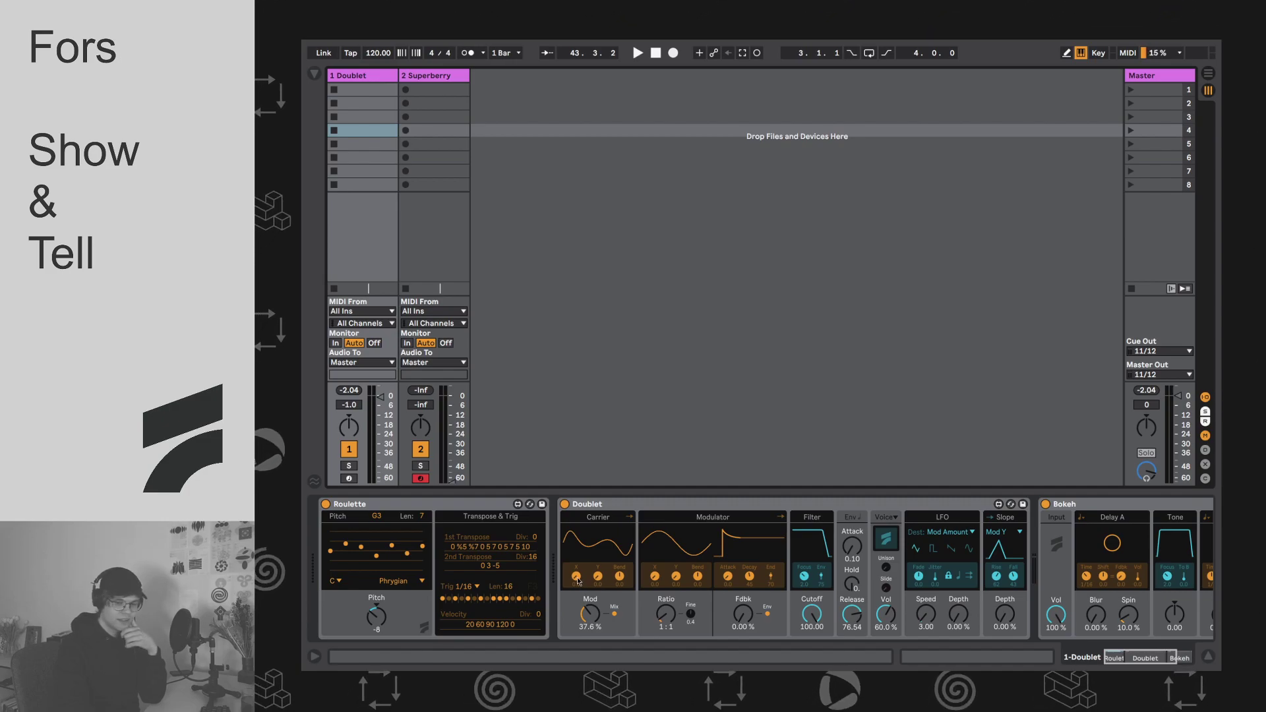
Step: Lower Doublet's Mod amount to 0.79 % and adjust the carrier's X and Y controls to reshape its waveform
{"action": "mouse_move", "coordinate": [575, 581]}
{"action": "left_mouse_down"}
{"action": "mouse_move", "coordinate": [576, 565]}
{"action": "mouse_move", "coordinate": [576, 581]}
{"action": "left_mouse_up"}
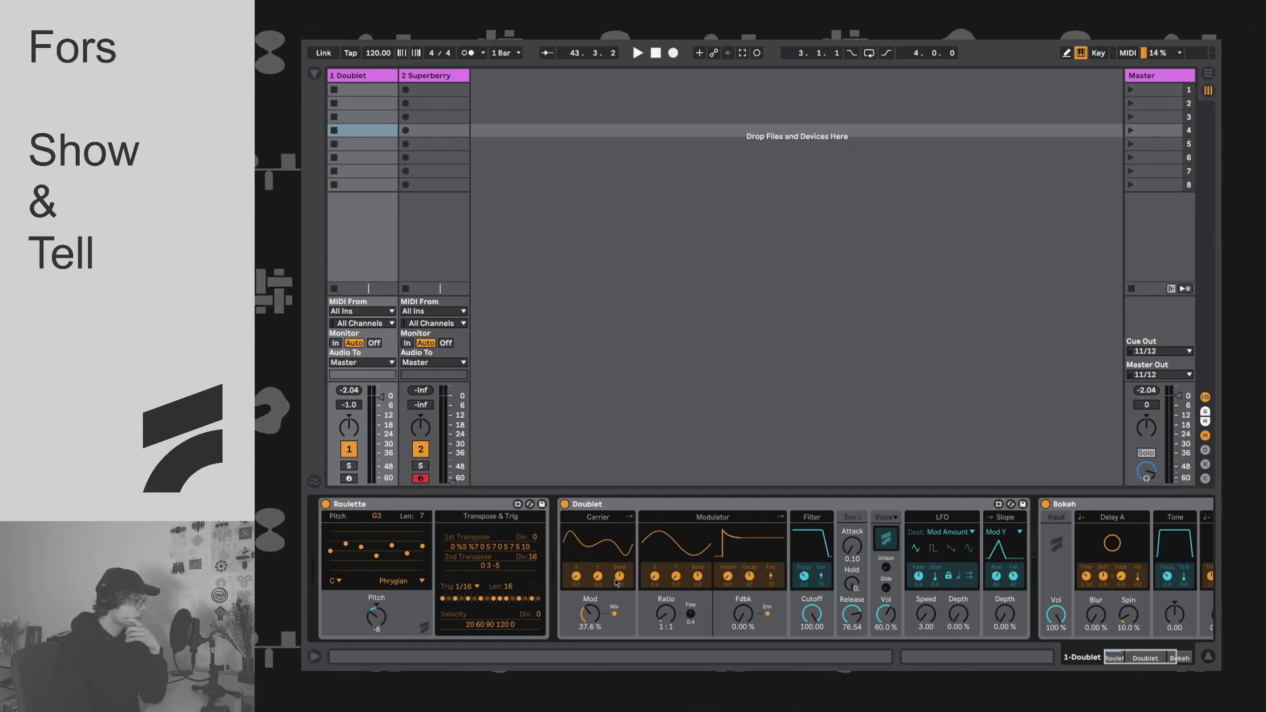
{"action": "left_click_drag", "start_coordinate": [594, 620], "coordinate": [594, 659]}
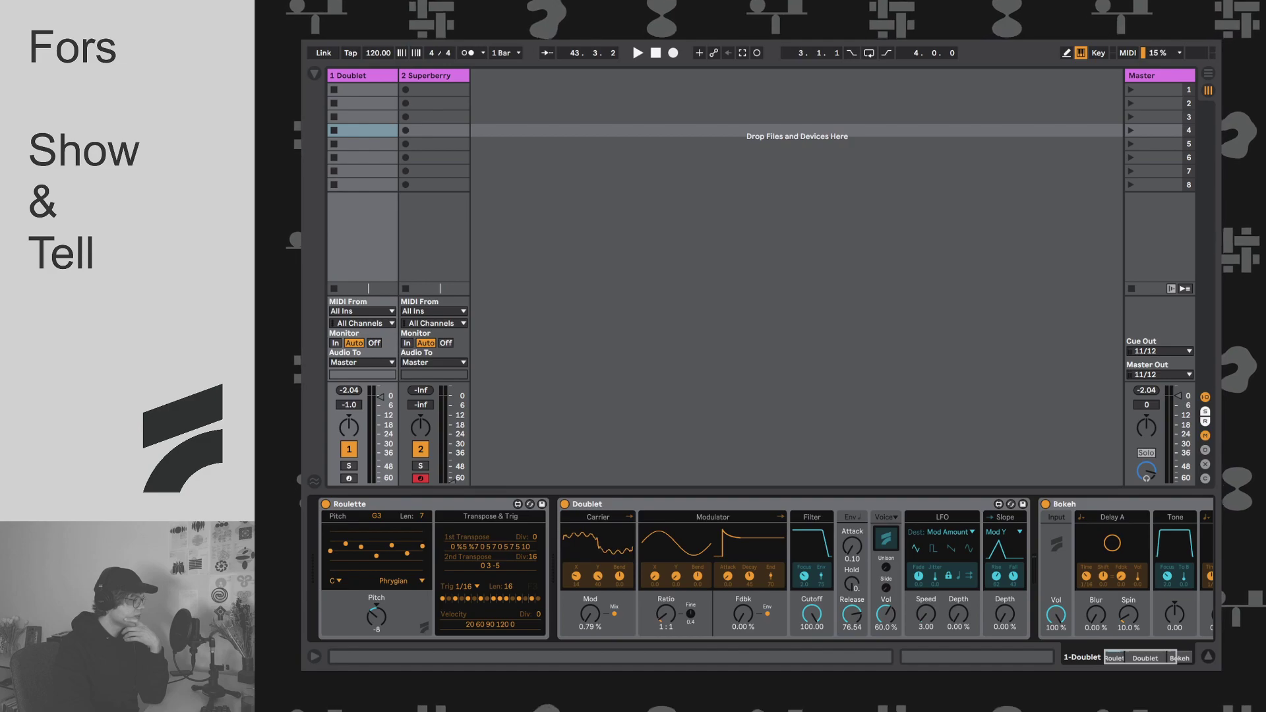
{"action": "left_click_drag", "start_coordinate": [585, 586], "coordinate": [585, 588]}
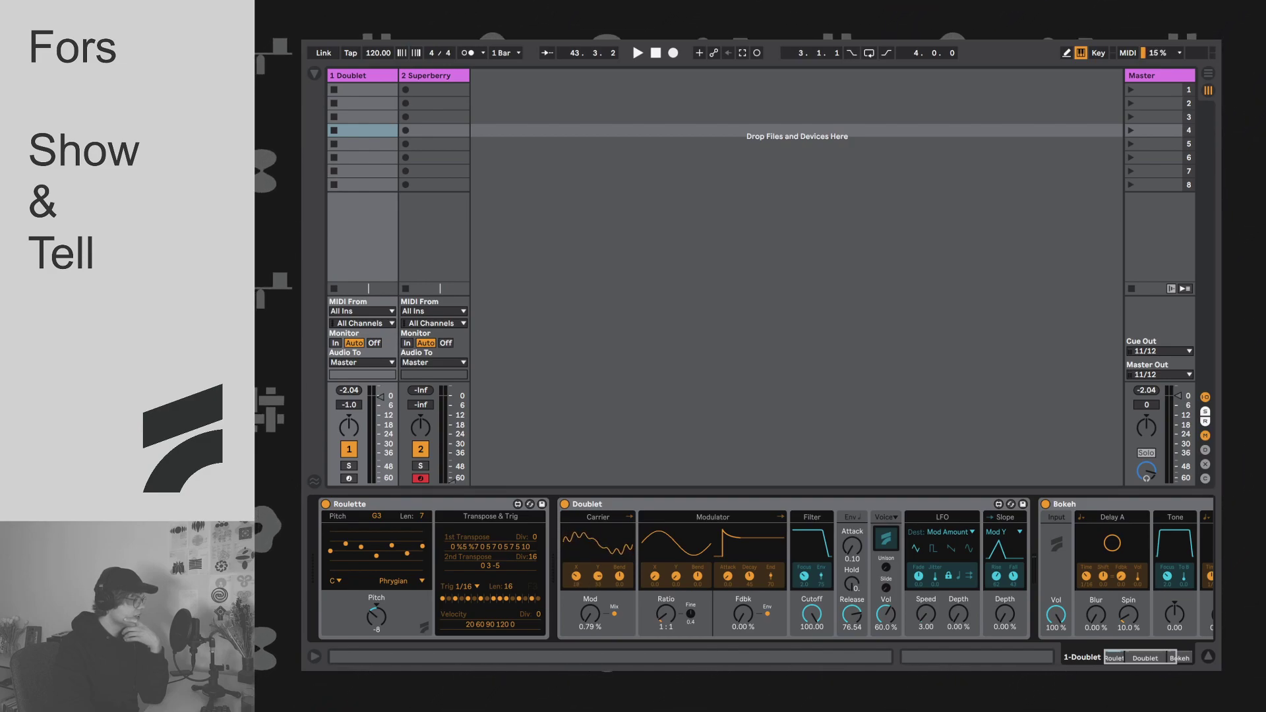
{"action": "left_click_drag", "start_coordinate": [585, 588], "coordinate": [594, 582]}
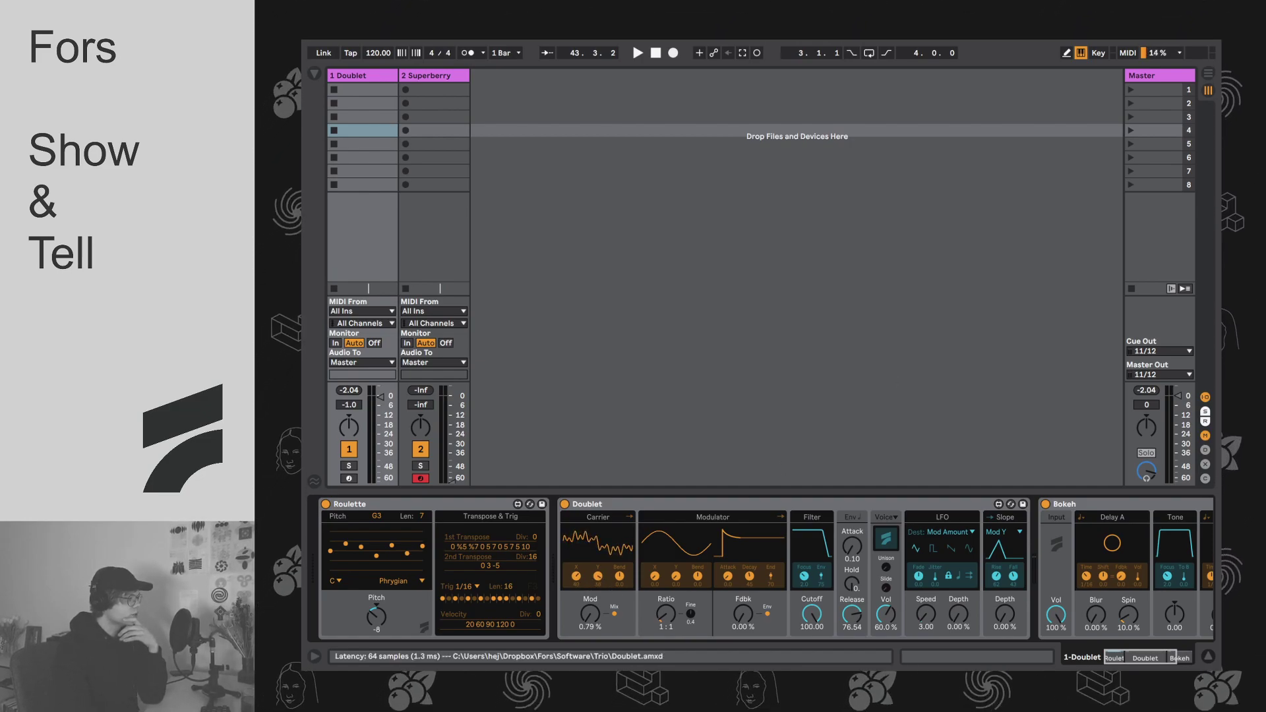
{"action": "left_click_drag", "start_coordinate": [594, 580], "coordinate": [594, 588]}
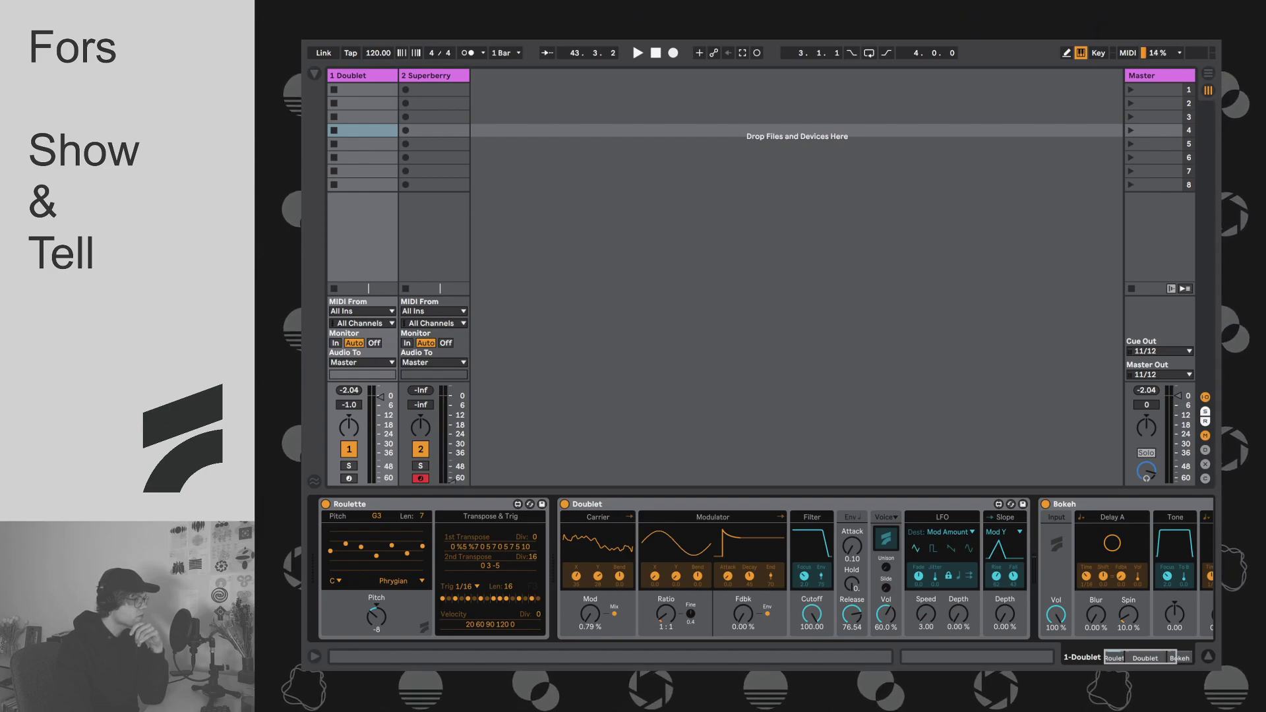
Step: Examine the waveforms in the db_waves clip at bar 33 of the arrangement, from its first cycles to its end
{"action": "key", "text": "Tab"}
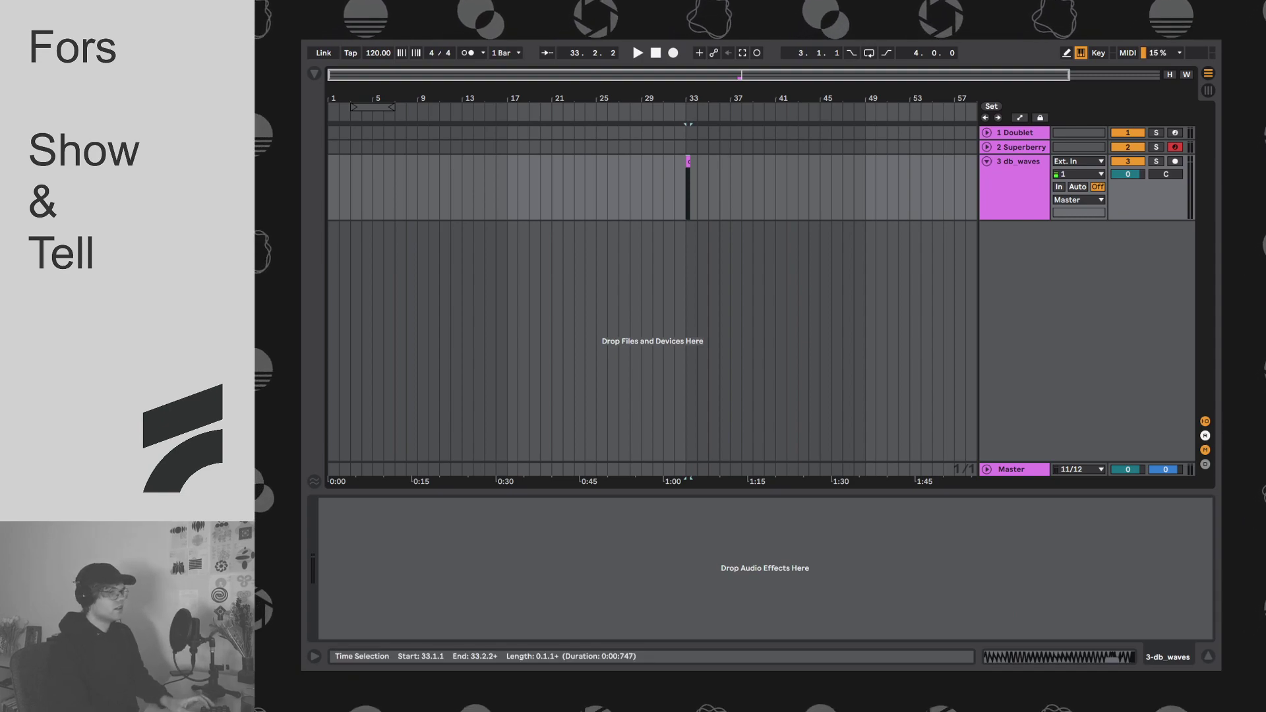
{"action": "key", "text": "plus"}
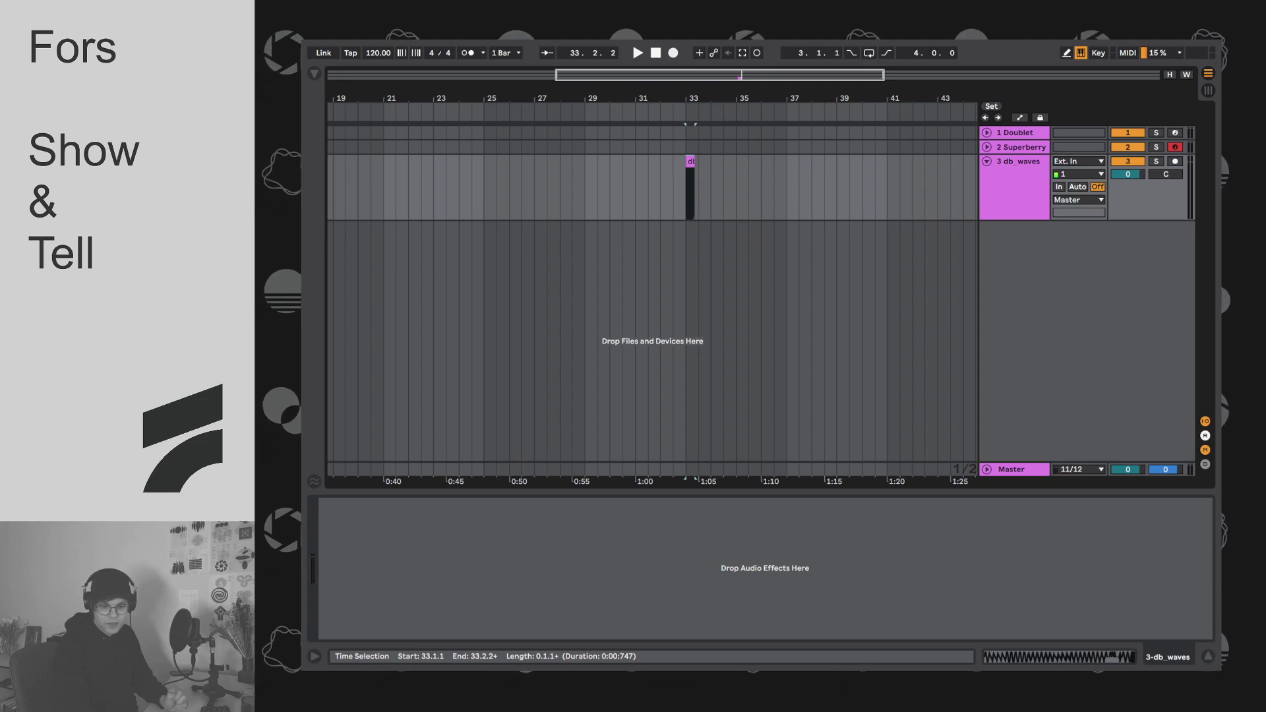
{"action": "key", "text": "Left"}
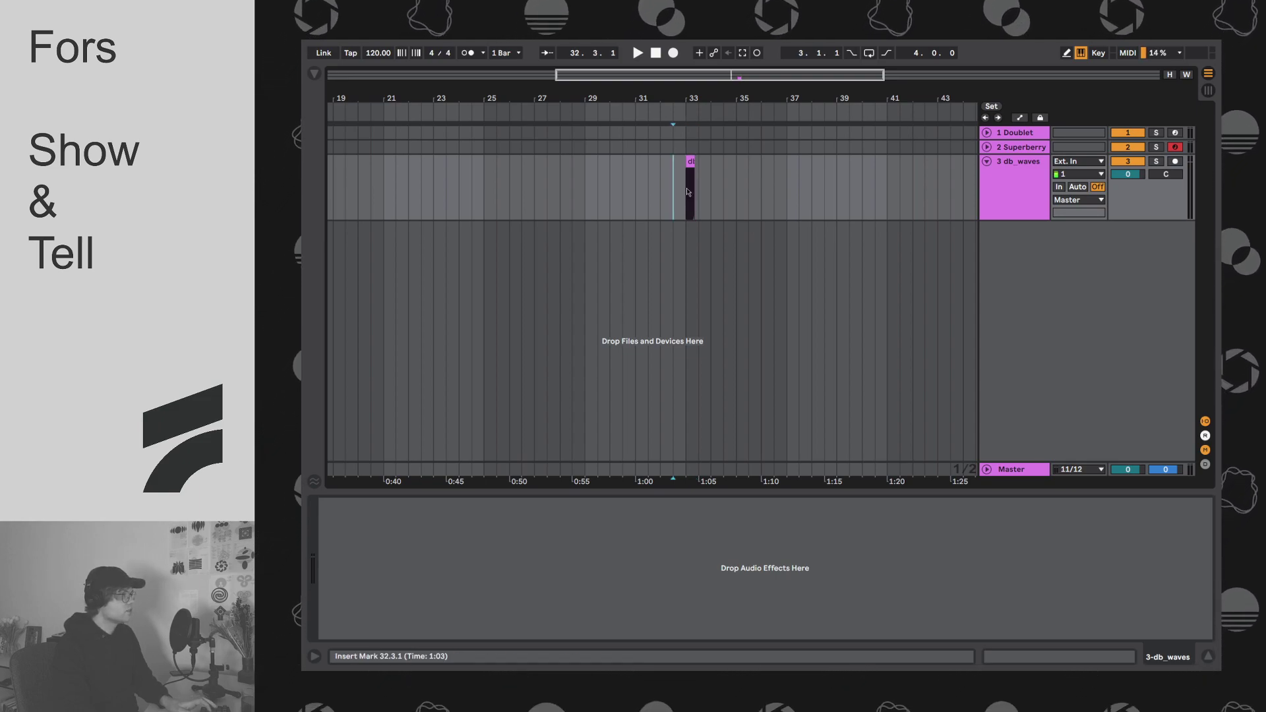
{"action": "scroll", "coordinate": [686, 188], "scroll_direction": "up", "scroll_amount": 3}
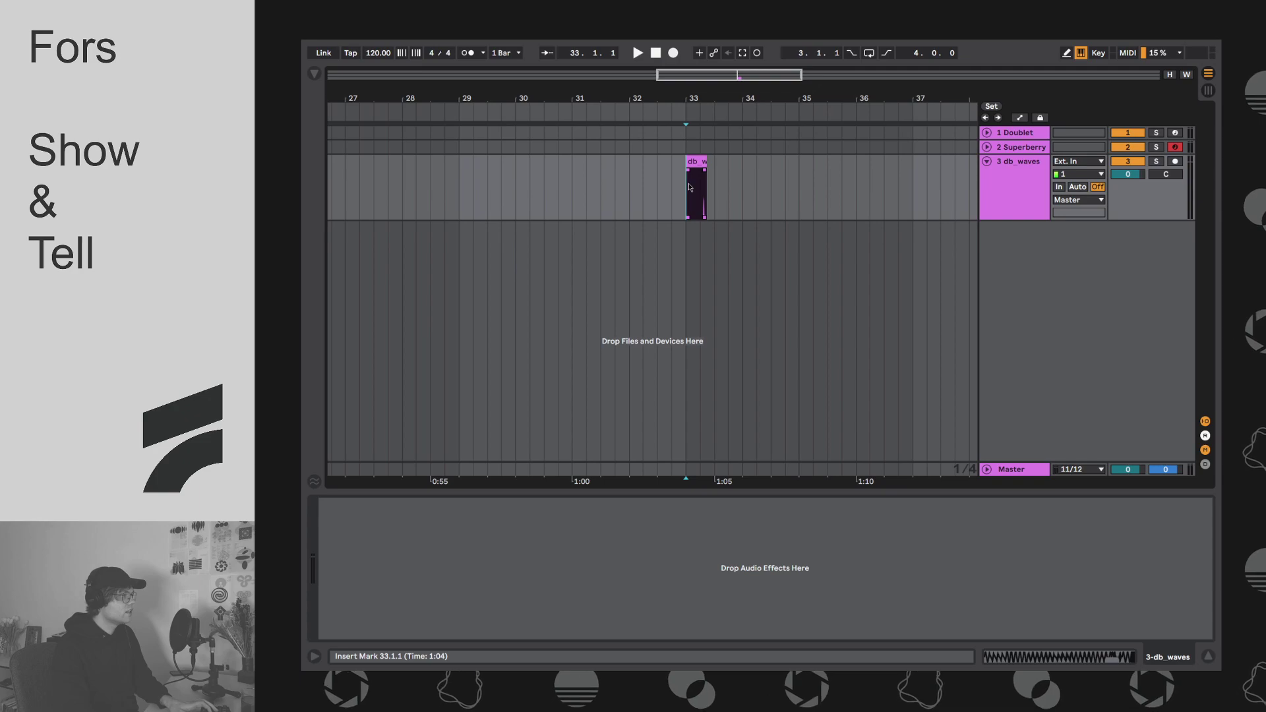
{"action": "scroll", "coordinate": [690, 188], "scroll_direction": "up", "scroll_amount": 15}
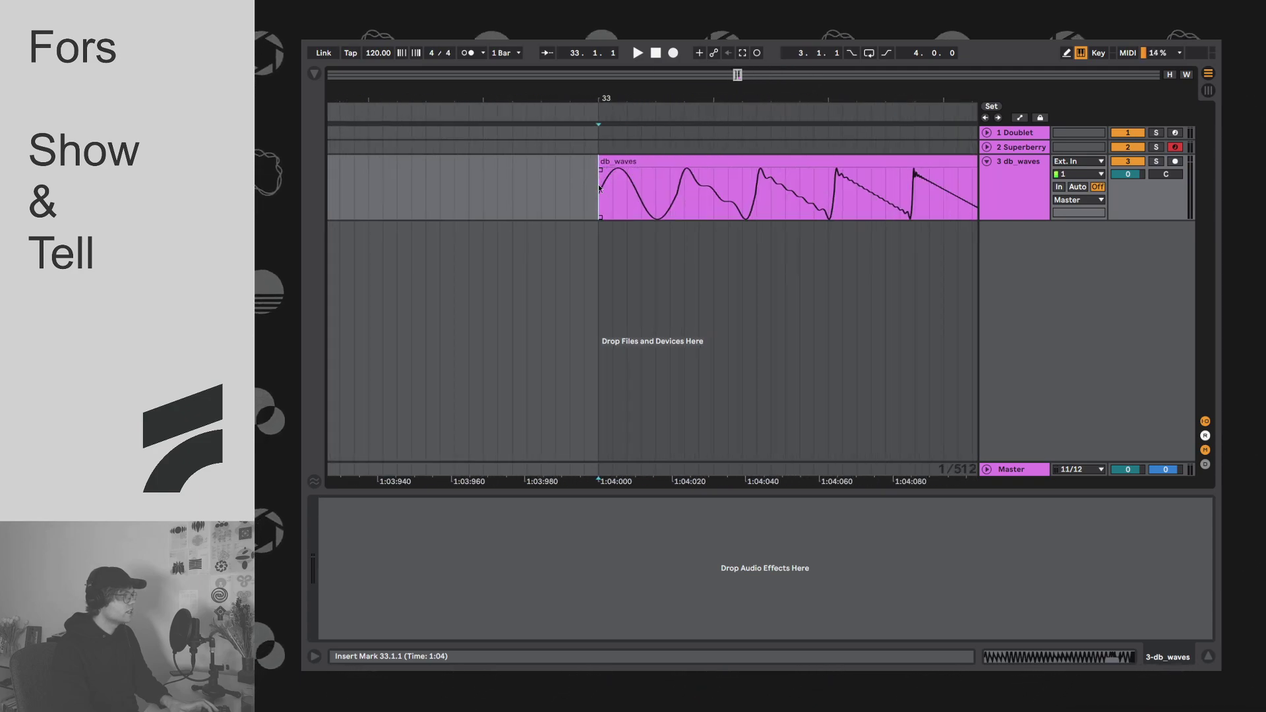
{"action": "scroll", "coordinate": [598, 184], "scroll_direction": "up", "scroll_amount": 3}
{"action": "scroll", "coordinate": [683, 196], "scroll_direction": "right", "scroll_amount": 6}
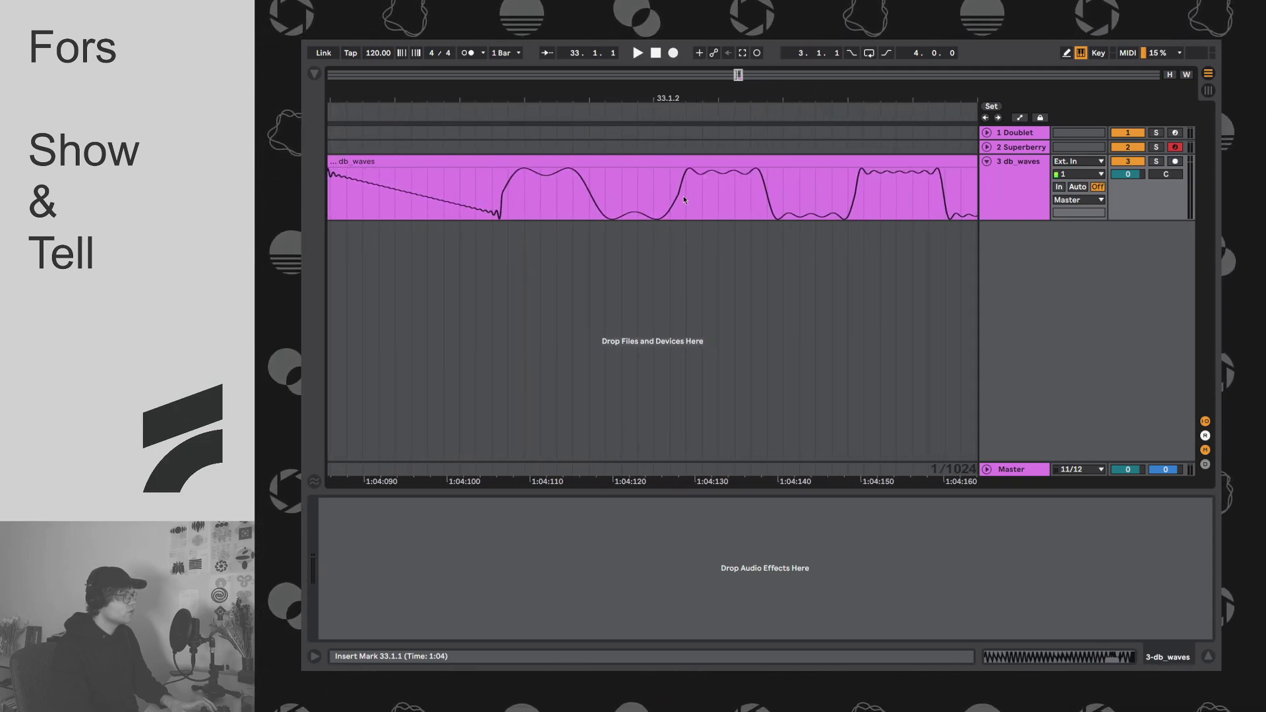
{"action": "scroll", "coordinate": [683, 196], "scroll_direction": "right", "scroll_amount": 12}
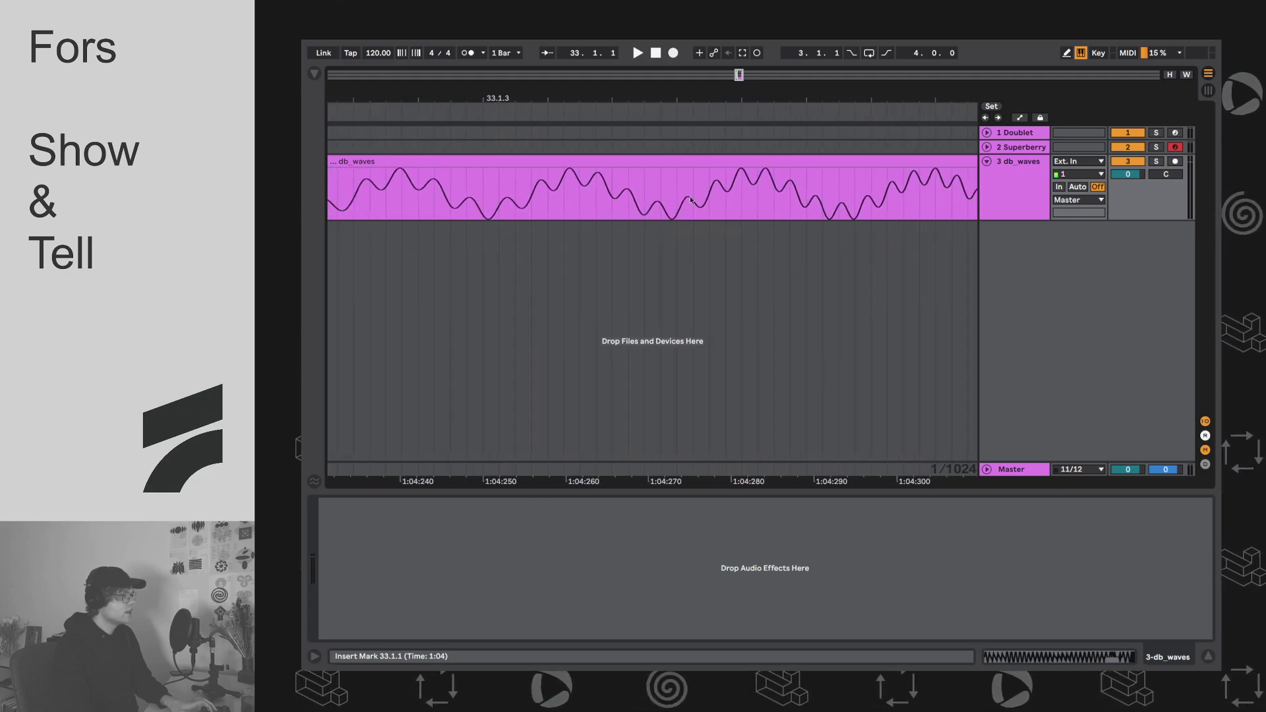
{"action": "scroll", "coordinate": [691, 197], "scroll_direction": "right", "scroll_amount": 9}
{"action": "scroll", "coordinate": [686, 194], "scroll_direction": "down", "scroll_amount": 4}
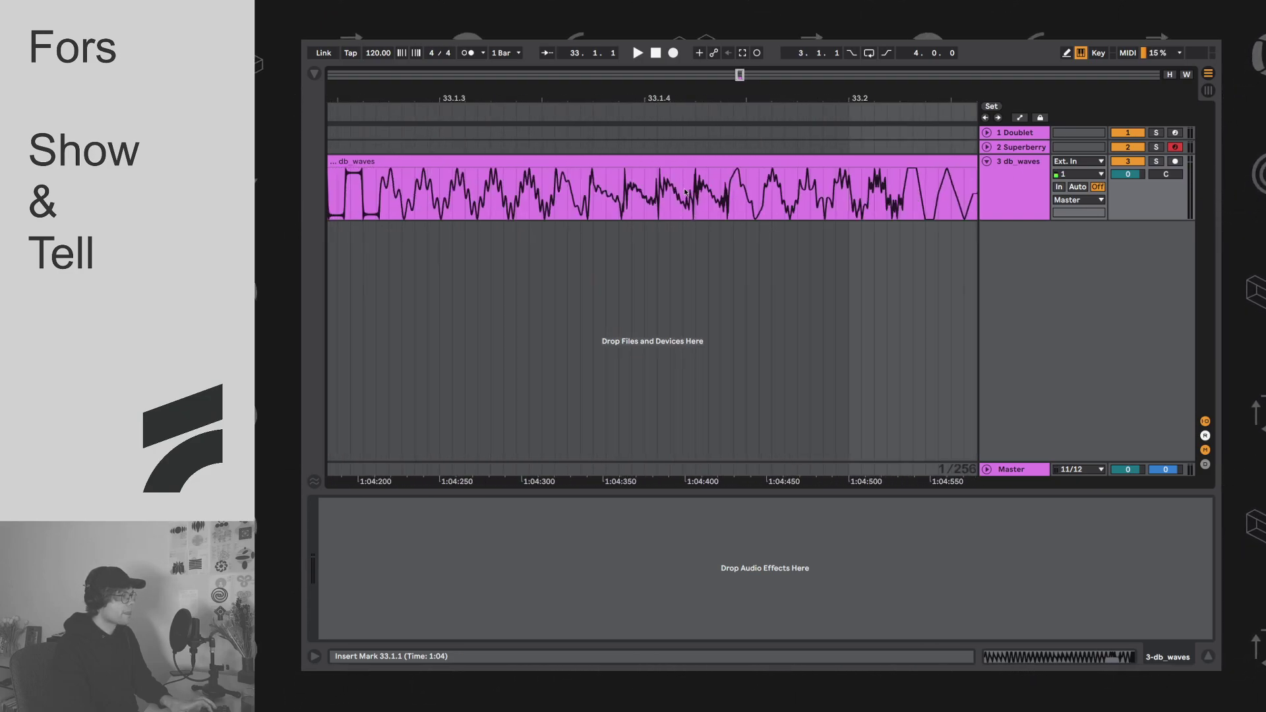
{"action": "scroll", "coordinate": [686, 194], "scroll_direction": "down", "scroll_amount": 5}
{"action": "scroll", "coordinate": [686, 195], "scroll_direction": "up", "scroll_amount": 3}
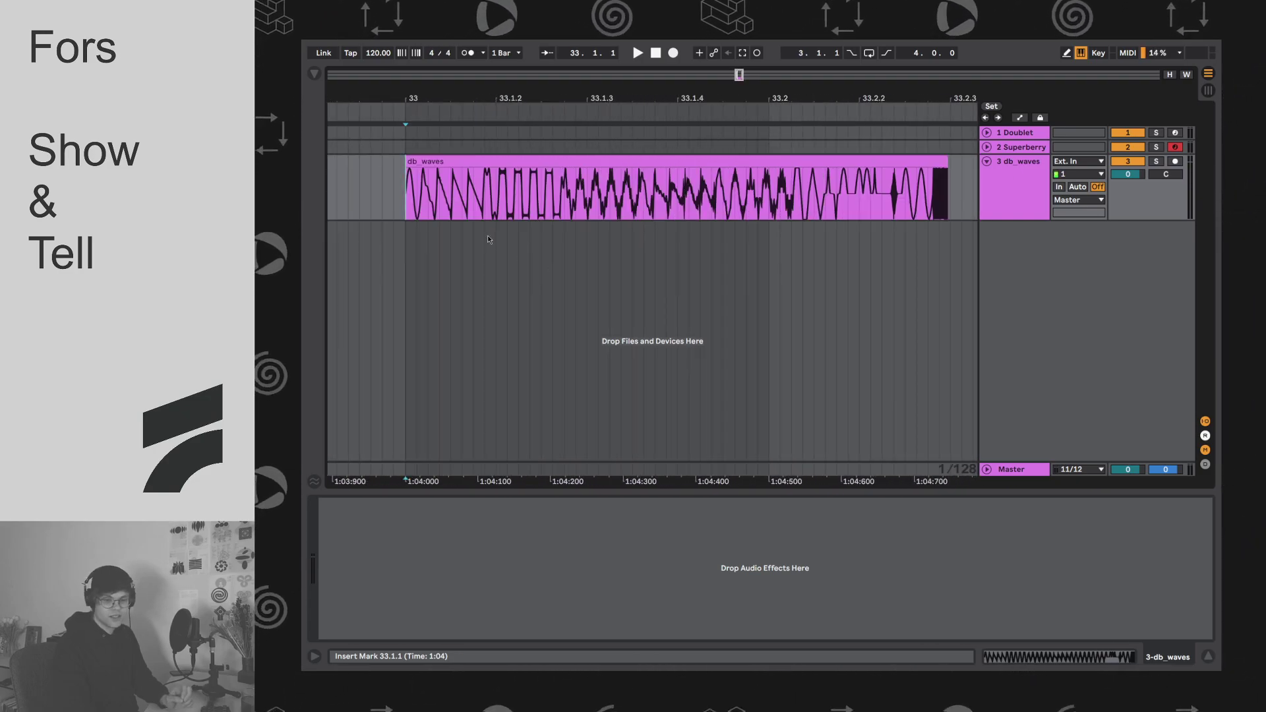
Step: Highlight the first cycle of the db_waves clip, followed by the single cycle just before 33.1.2
{"action": "left_click_drag", "start_coordinate": [407, 194], "coordinate": [418, 195]}
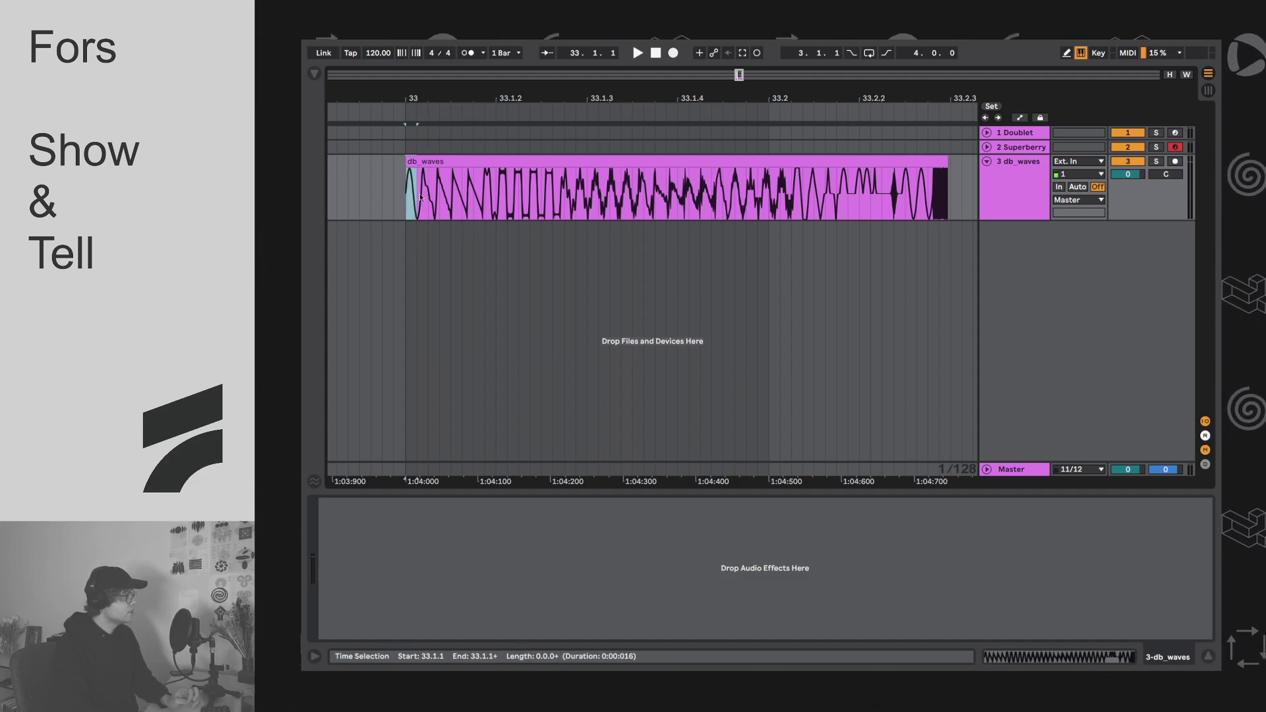
{"action": "left_click_drag", "start_coordinate": [468, 196], "coordinate": [418, 203]}
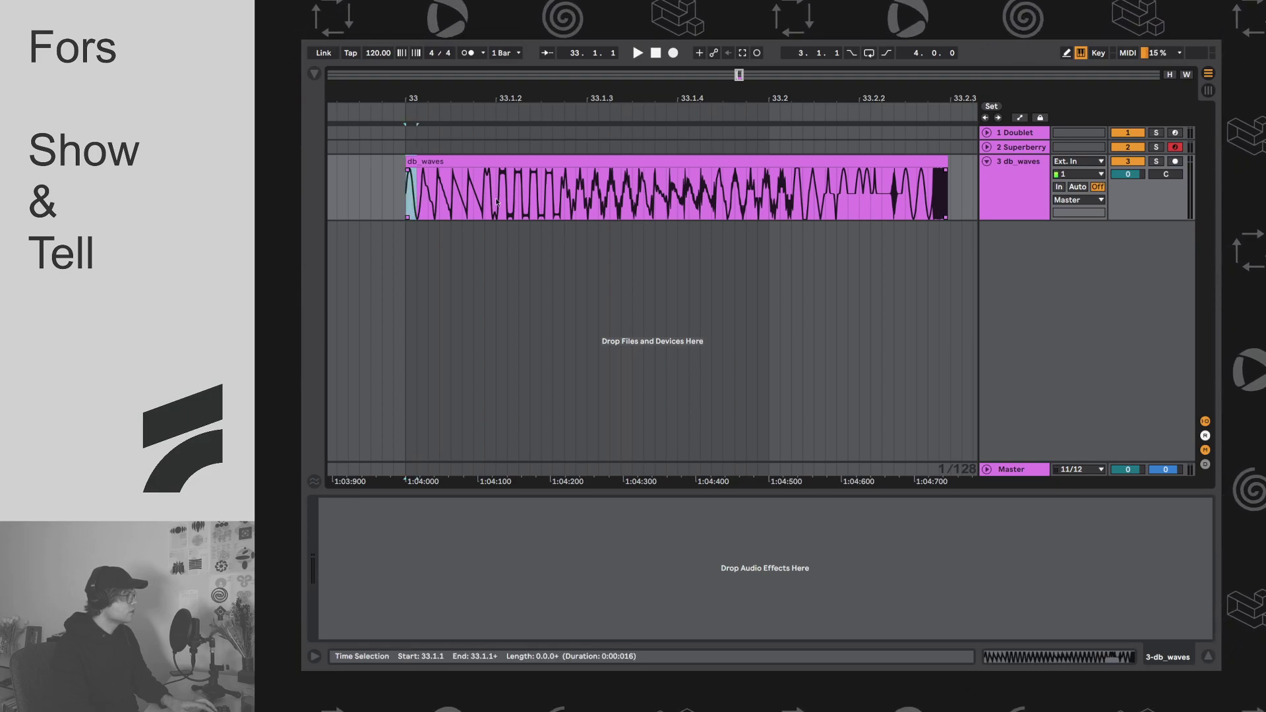
{"action": "left_click_drag", "start_coordinate": [485, 194], "coordinate": [496, 201]}
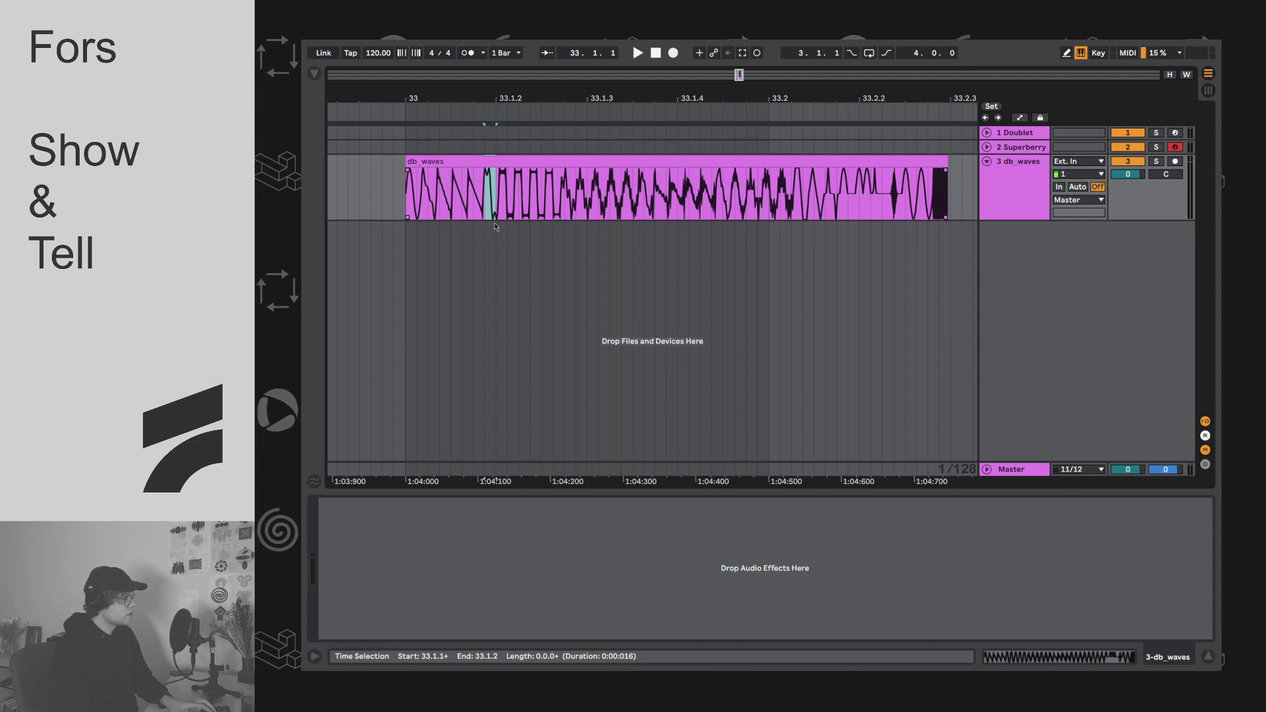
Step: Highlight the db_waves clip's first cycle, the cycle just before 33.1.2, one just before 33.1.4, and the section from 33.1.4 towards 33.2
{"action": "left_click", "coordinate": [414, 211]}
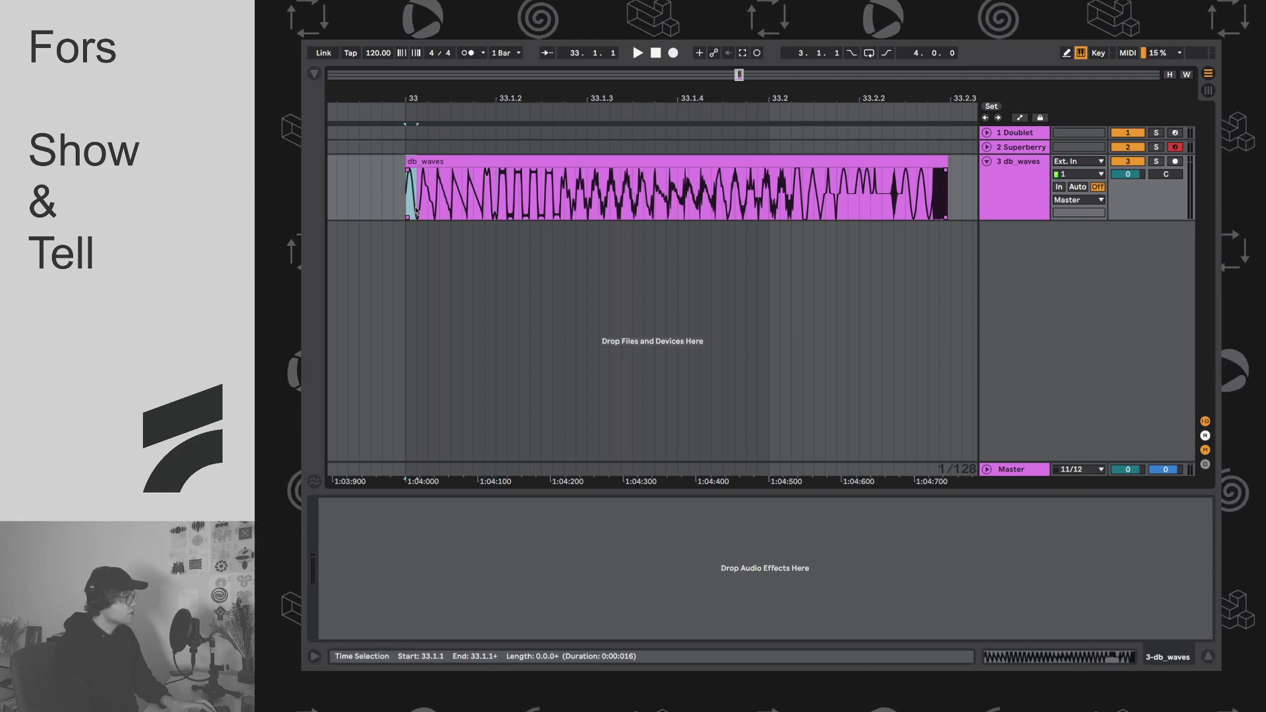
{"action": "left_click", "coordinate": [487, 201]}
{"action": "left_click_drag", "start_coordinate": [488, 199], "coordinate": [498, 200]}
{"action": "left_click", "coordinate": [561, 203]}
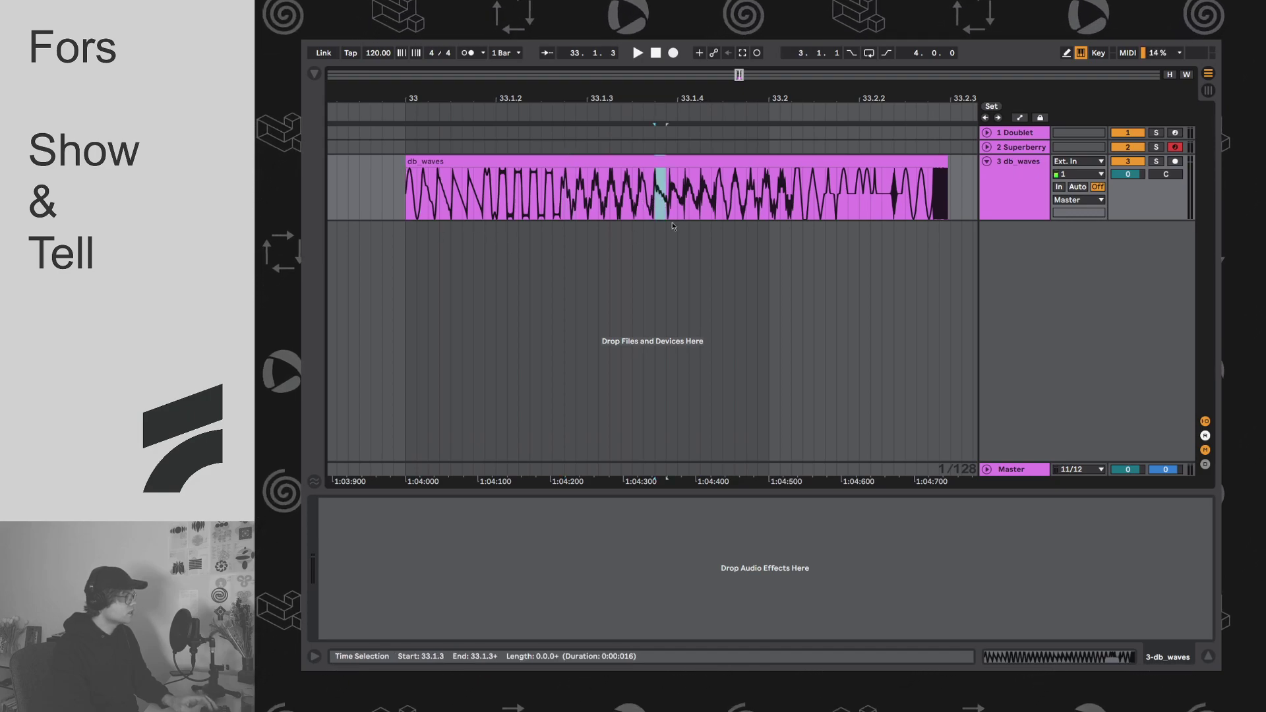
{"action": "left_click_drag", "start_coordinate": [725, 197], "coordinate": [771, 203]}
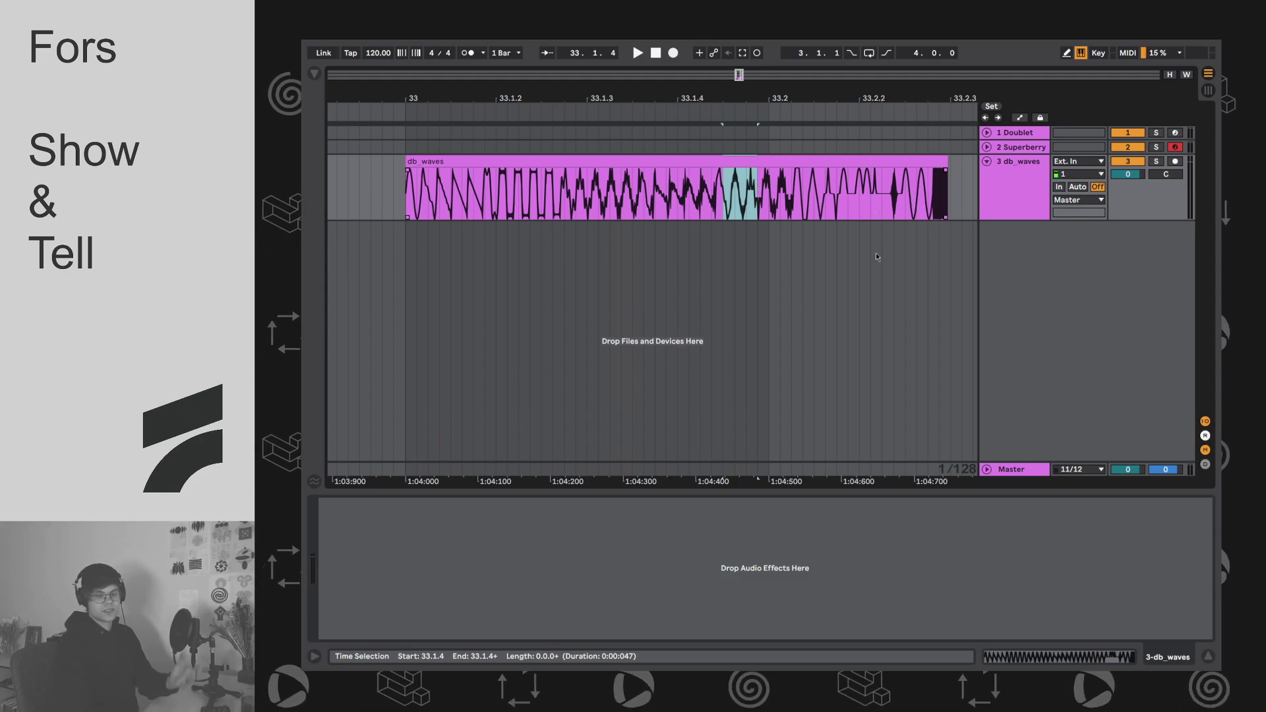
Step: Delete the db_waves track and return the carrier waveform on the Doublet track to a plain sine
{"action": "left_click", "coordinate": [1031, 182]}
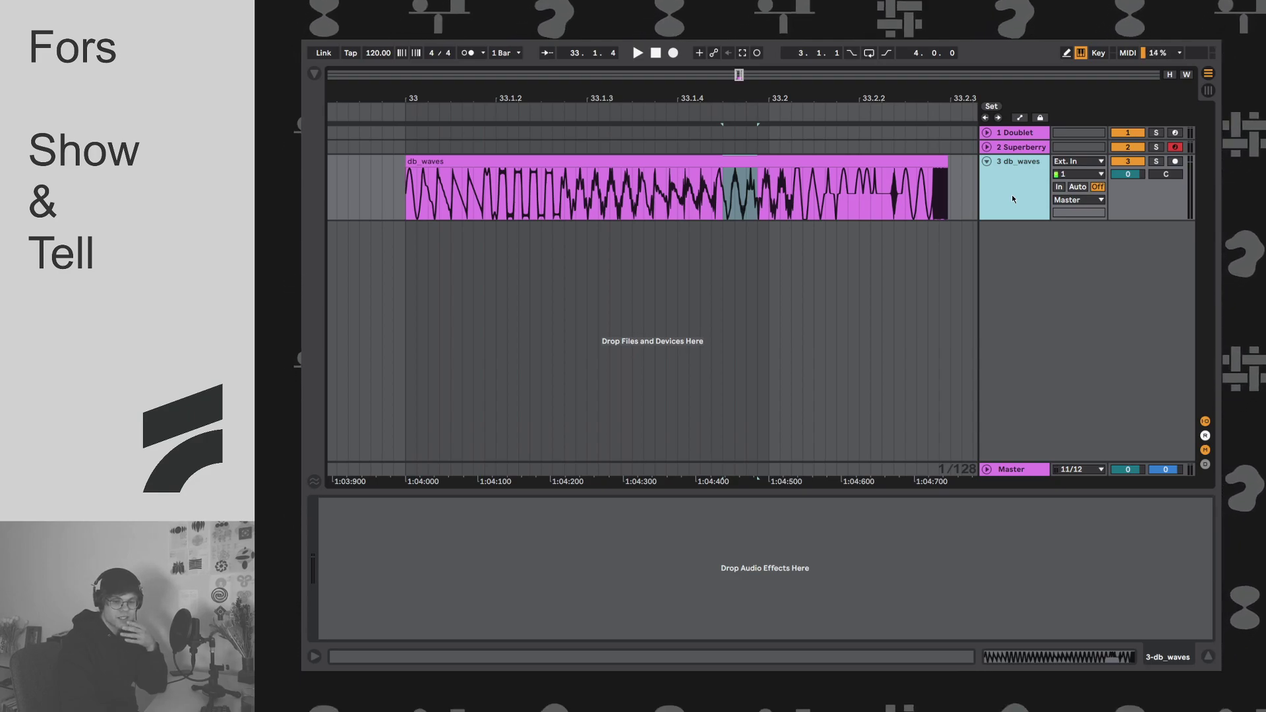
{"action": "key", "text": "Delete"}
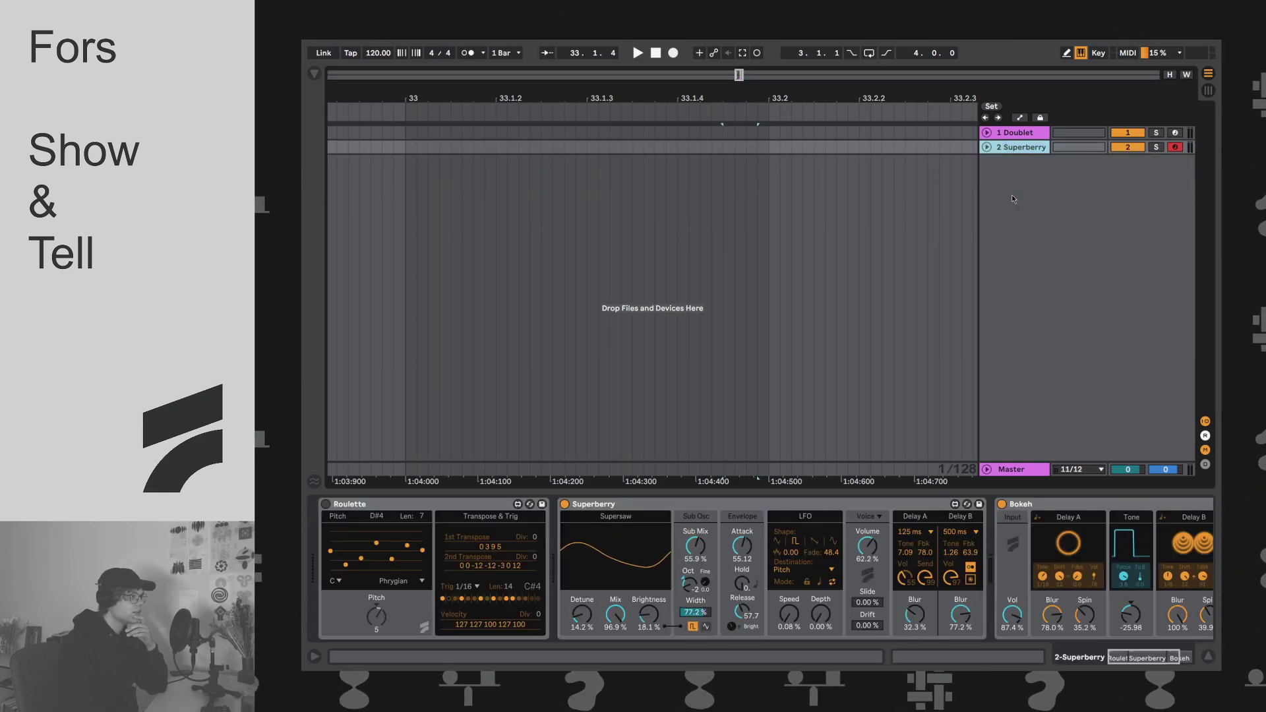
{"action": "left_click", "coordinate": [1019, 133]}
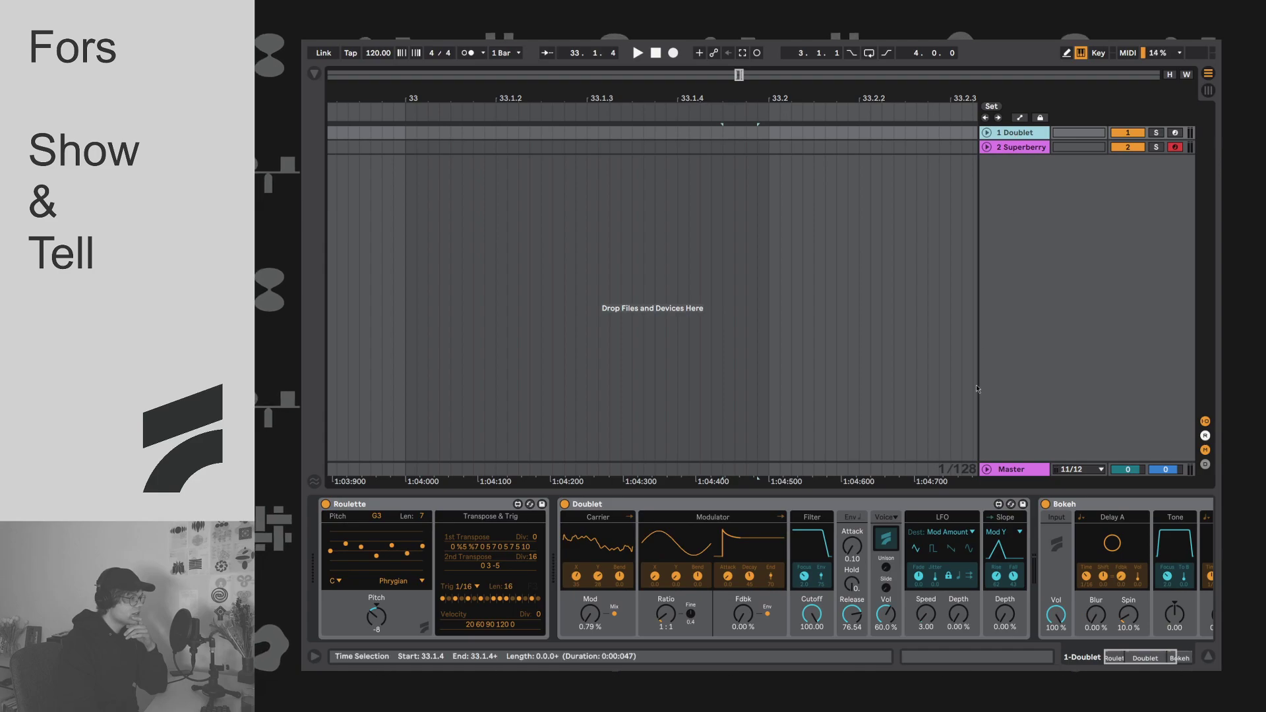
{"action": "left_click_drag", "start_coordinate": [624, 585], "coordinate": [618, 585]}
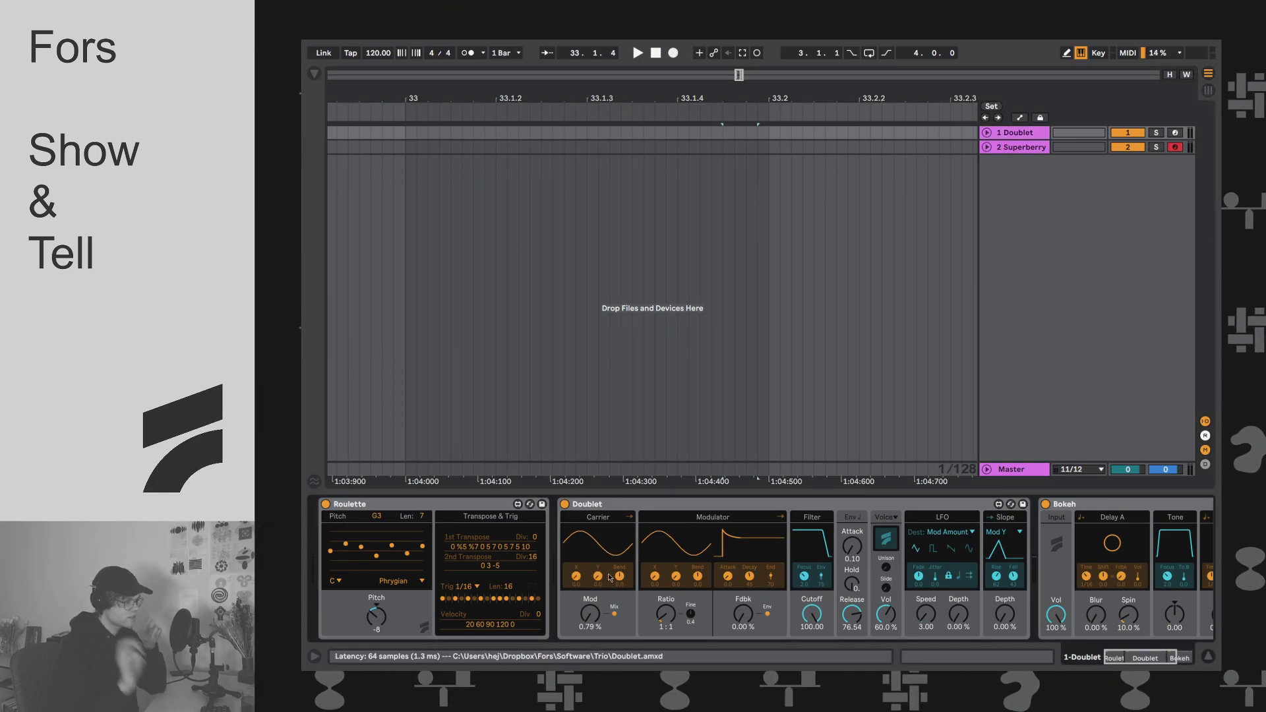
{"action": "key", "text": "Down"}
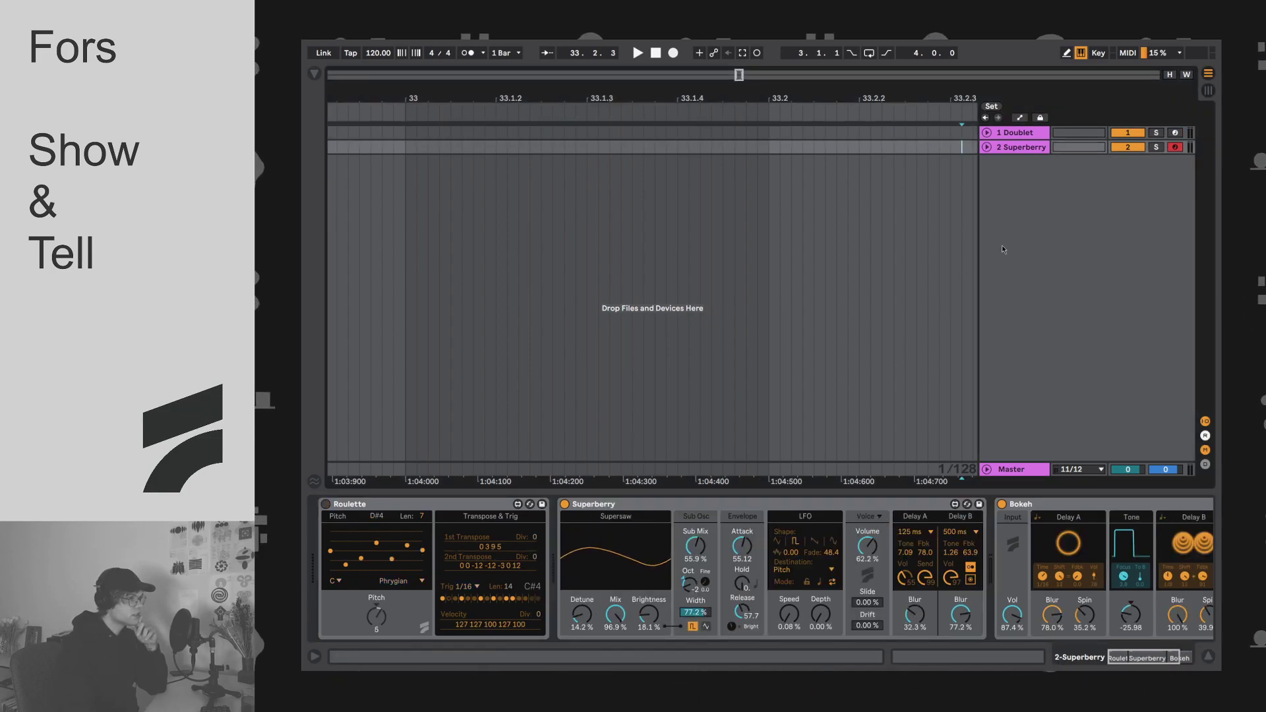
{"action": "key", "text": "Up"}
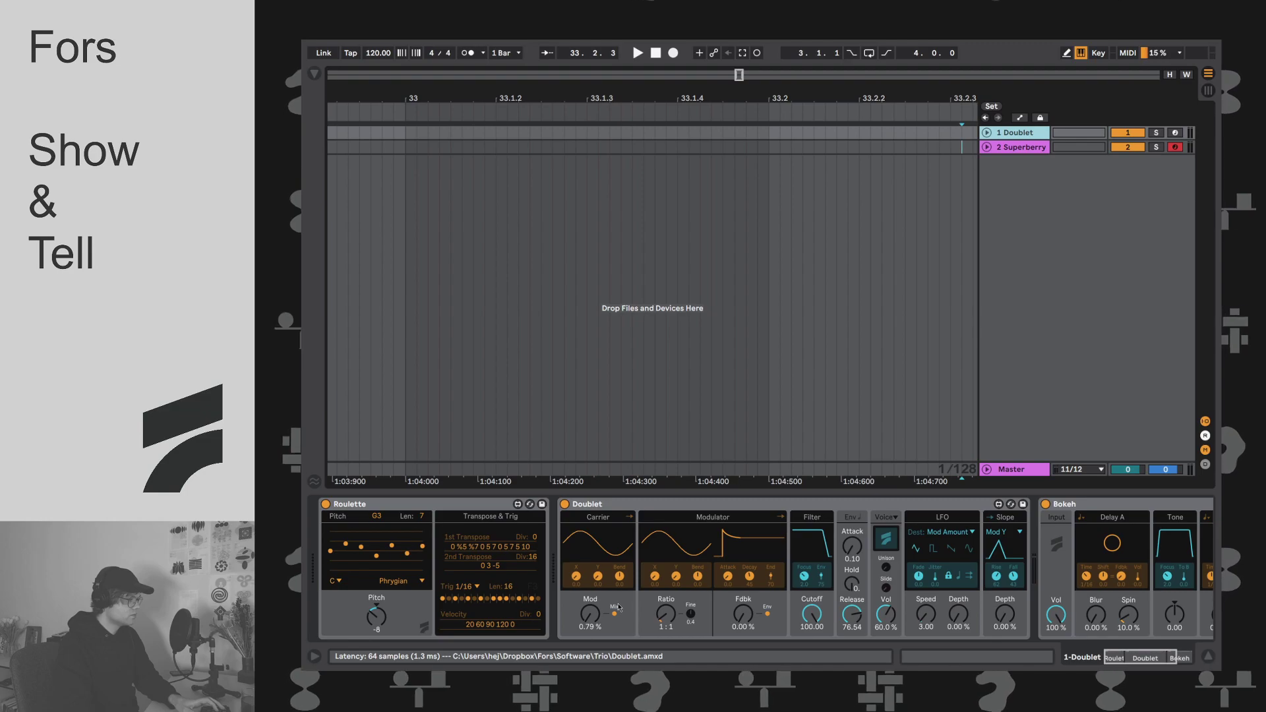
Step: Set Doublet's Mod to 0.00 %, bypass Bokeh, and sweep the carrier's X control during playback to reshape its waveform
{"action": "left_click_drag", "start_coordinate": [589, 613], "coordinate": [590, 626]}
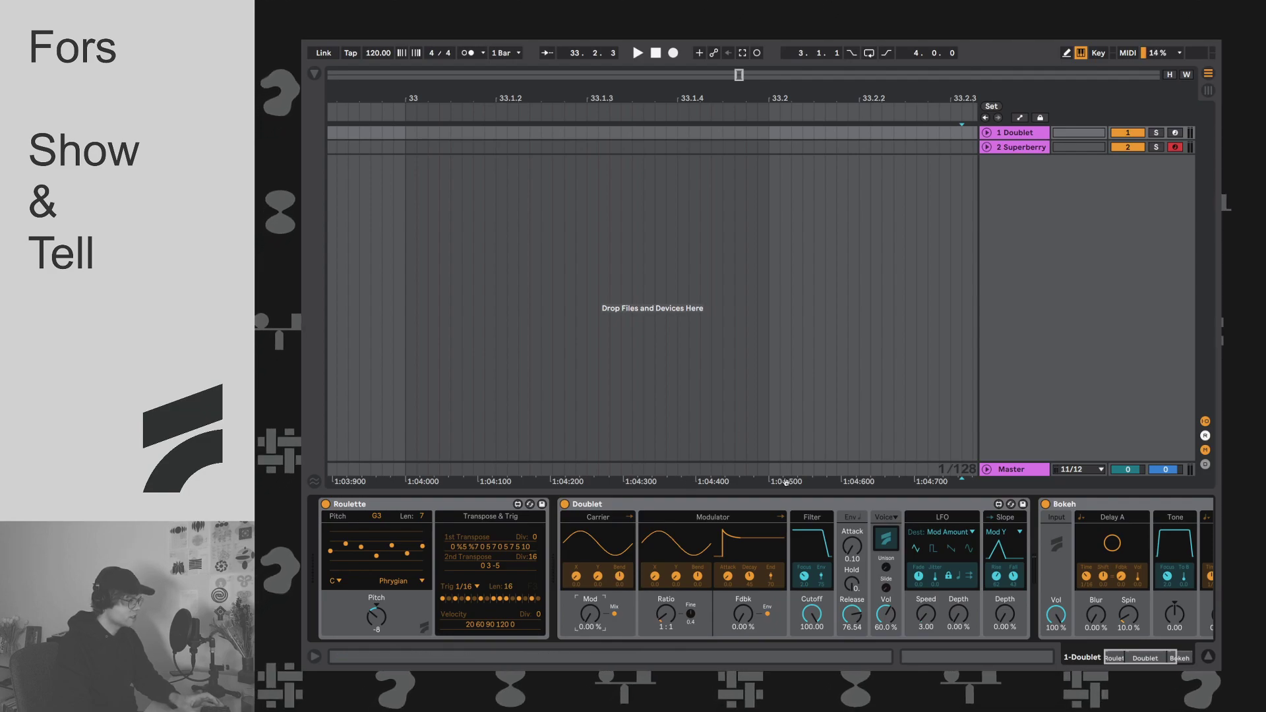
{"action": "key", "text": "space"}
{"action": "left_click", "coordinate": [1046, 506]}
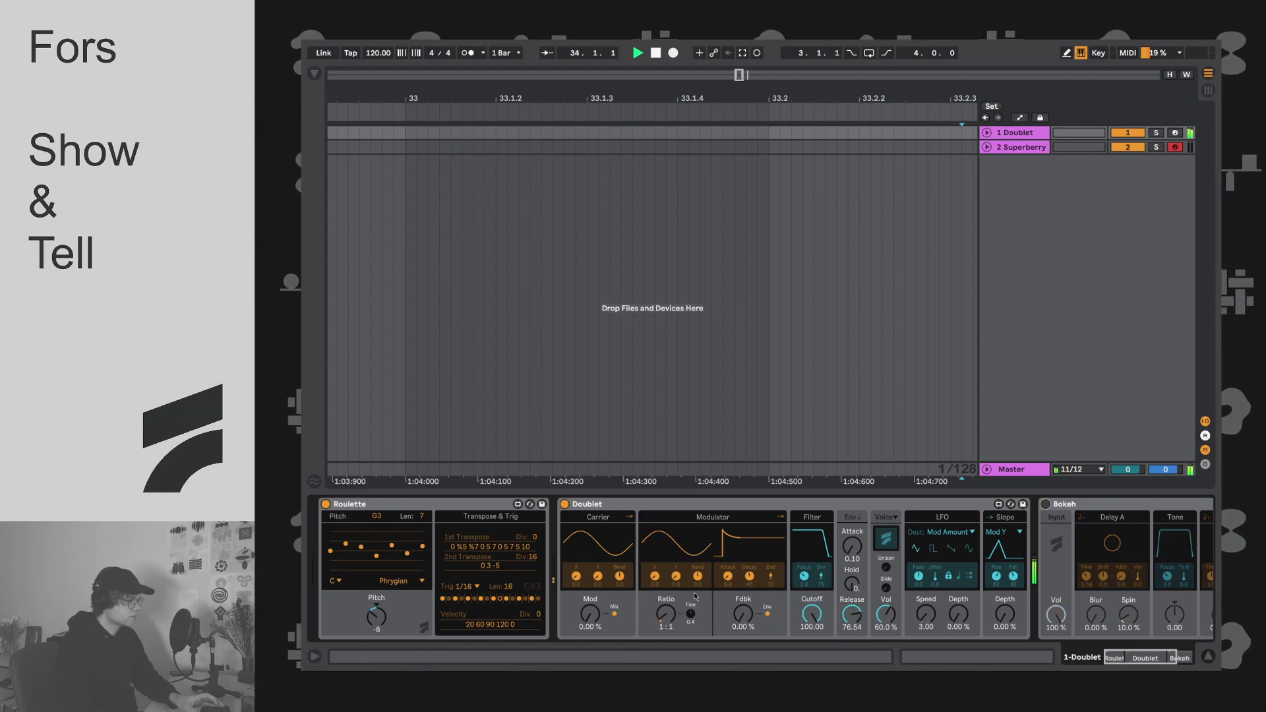
{"action": "left_click_drag", "start_coordinate": [578, 579], "coordinate": [578, 567]}
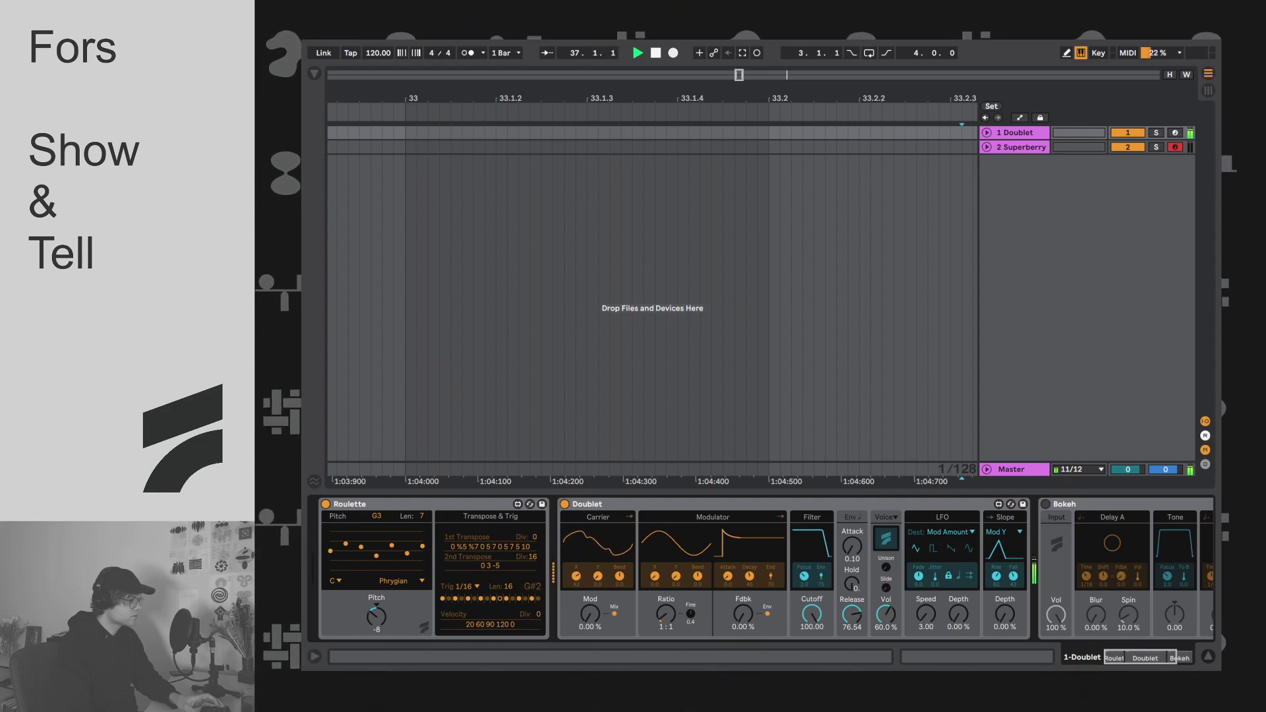
{"action": "mouse_move", "coordinate": [579, 567]}
{"action": "left_mouse_down"}
{"action": "mouse_move", "coordinate": [578, 557]}
{"action": "mouse_move", "coordinate": [578, 573]}
{"action": "left_mouse_up"}
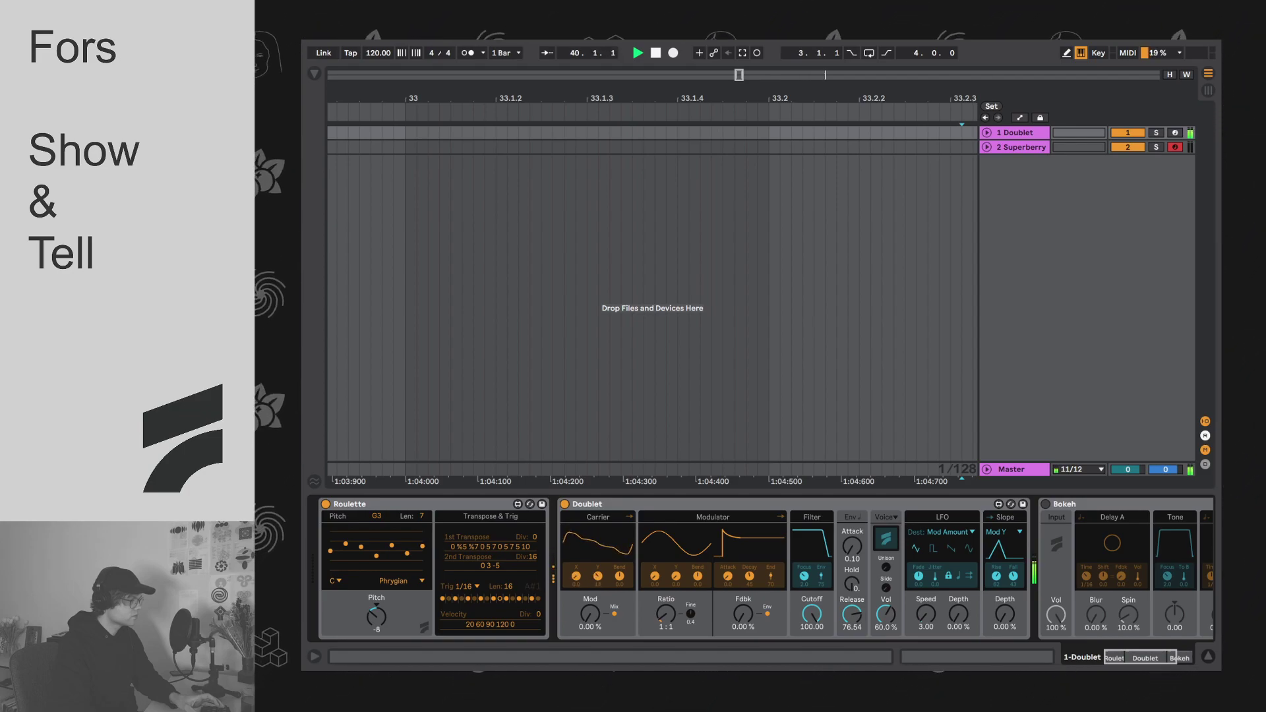
{"action": "left_click_drag", "start_coordinate": [579, 574], "coordinate": [585, 579]}
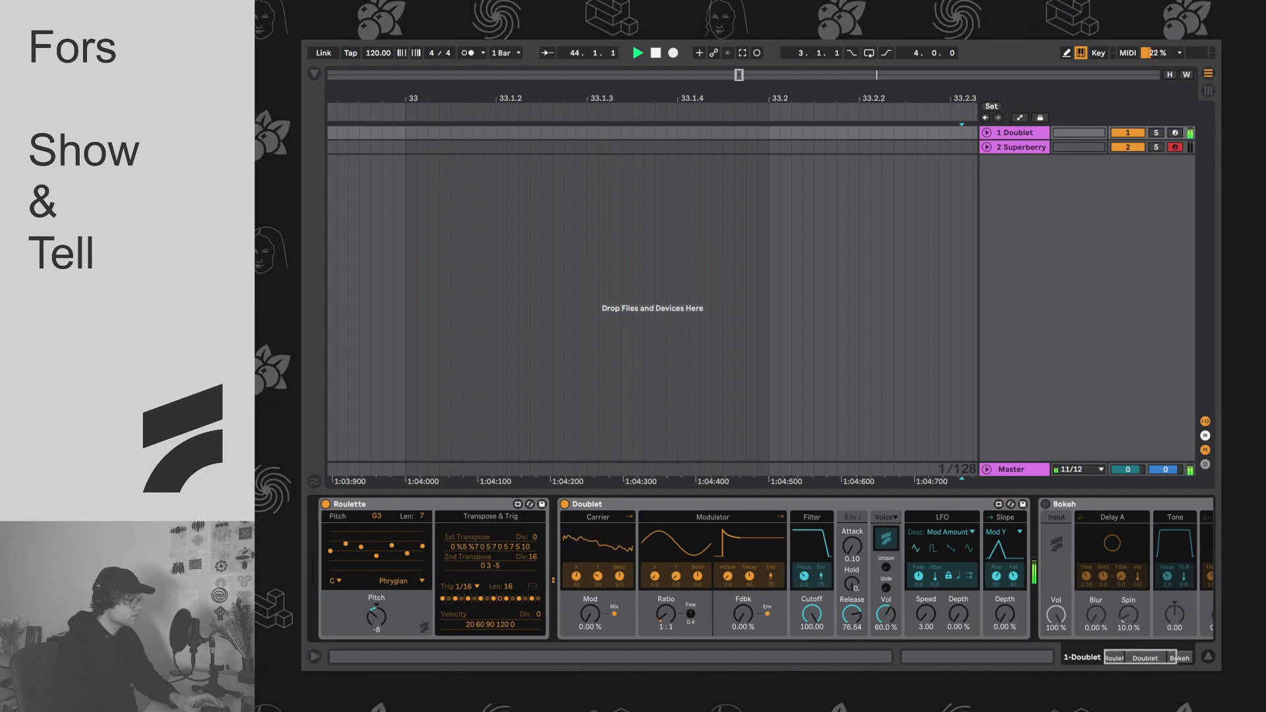
Step: Re-enable Bokeh and set the Spin of Delay A to 20.2 % and of Delay B to 25.0 %
{"action": "left_click", "coordinate": [1045, 503]}
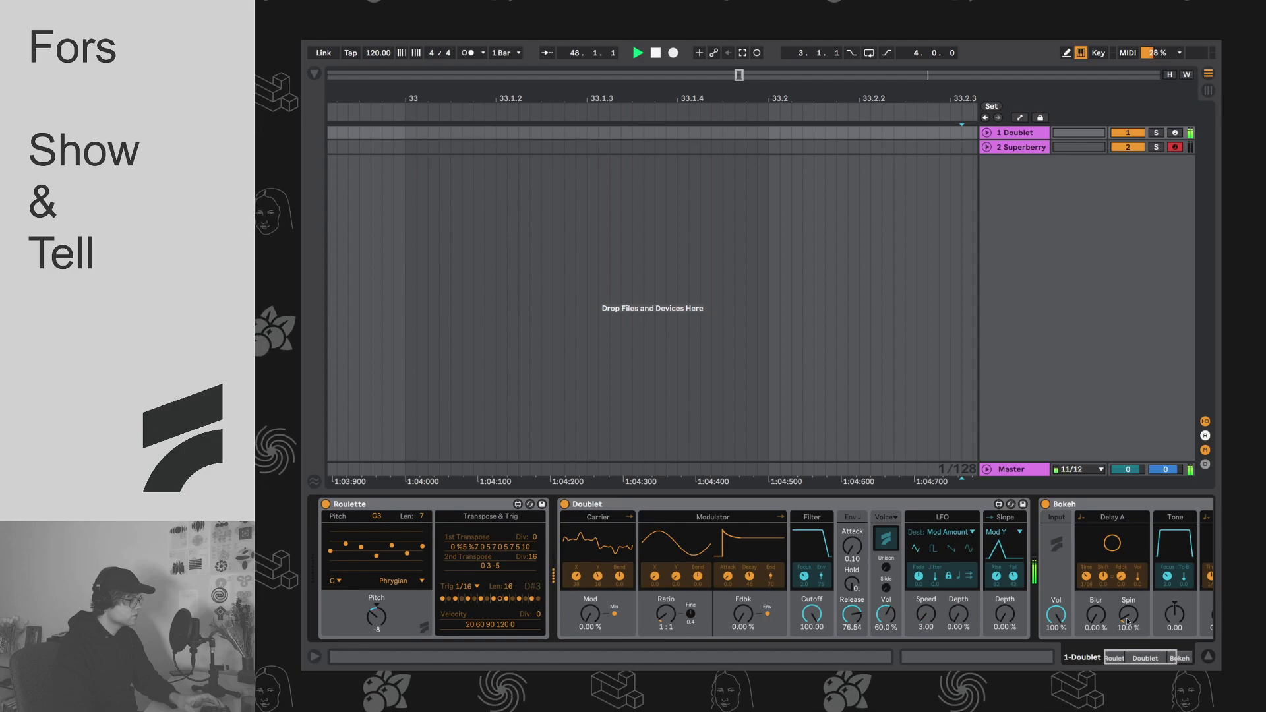
{"action": "scroll", "coordinate": [1133, 632], "scroll_direction": "right", "scroll_amount": 3}
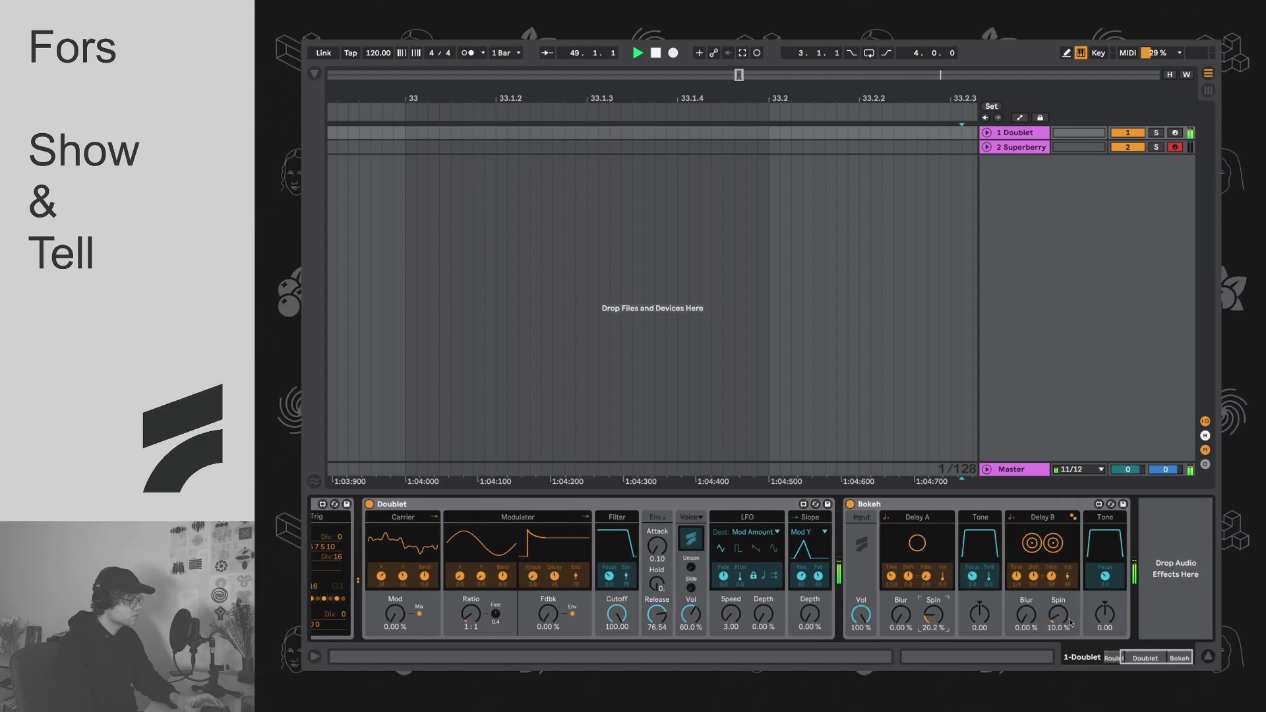
{"action": "left_click_drag", "start_coordinate": [1058, 617], "coordinate": [1057, 627]}
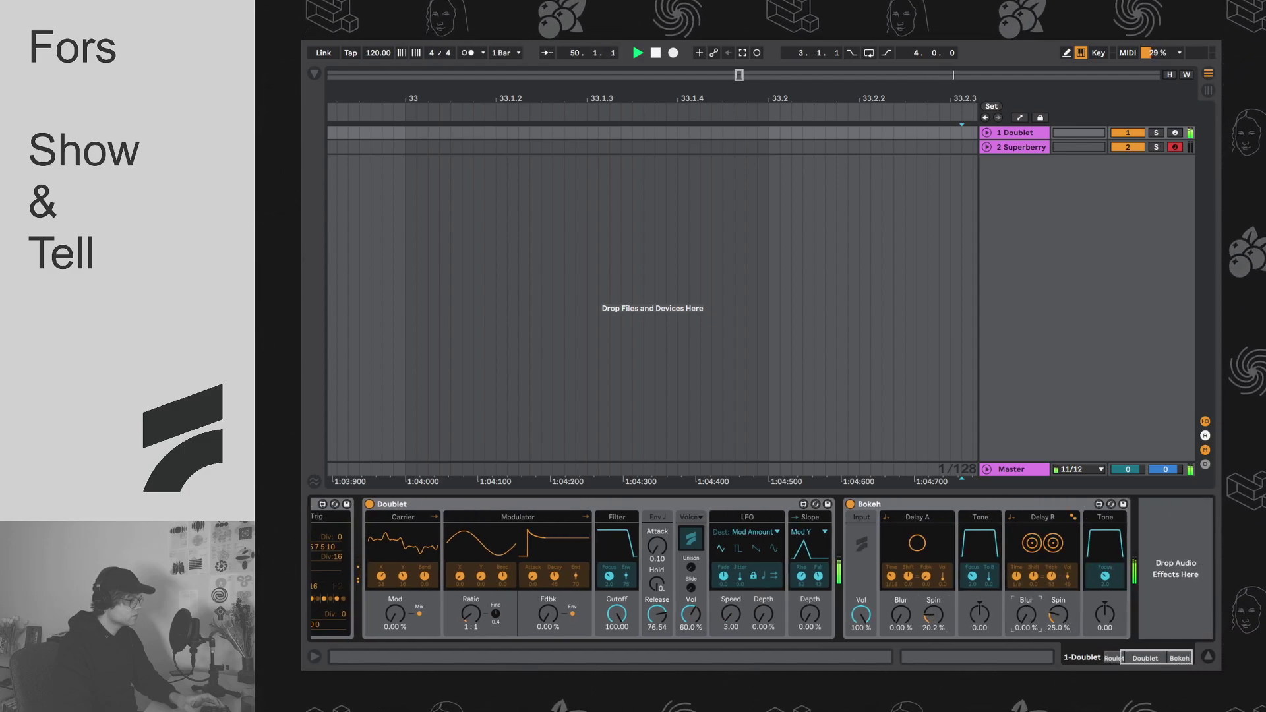
{"action": "scroll", "coordinate": [607, 581], "scroll_direction": "left", "scroll_amount": 3}
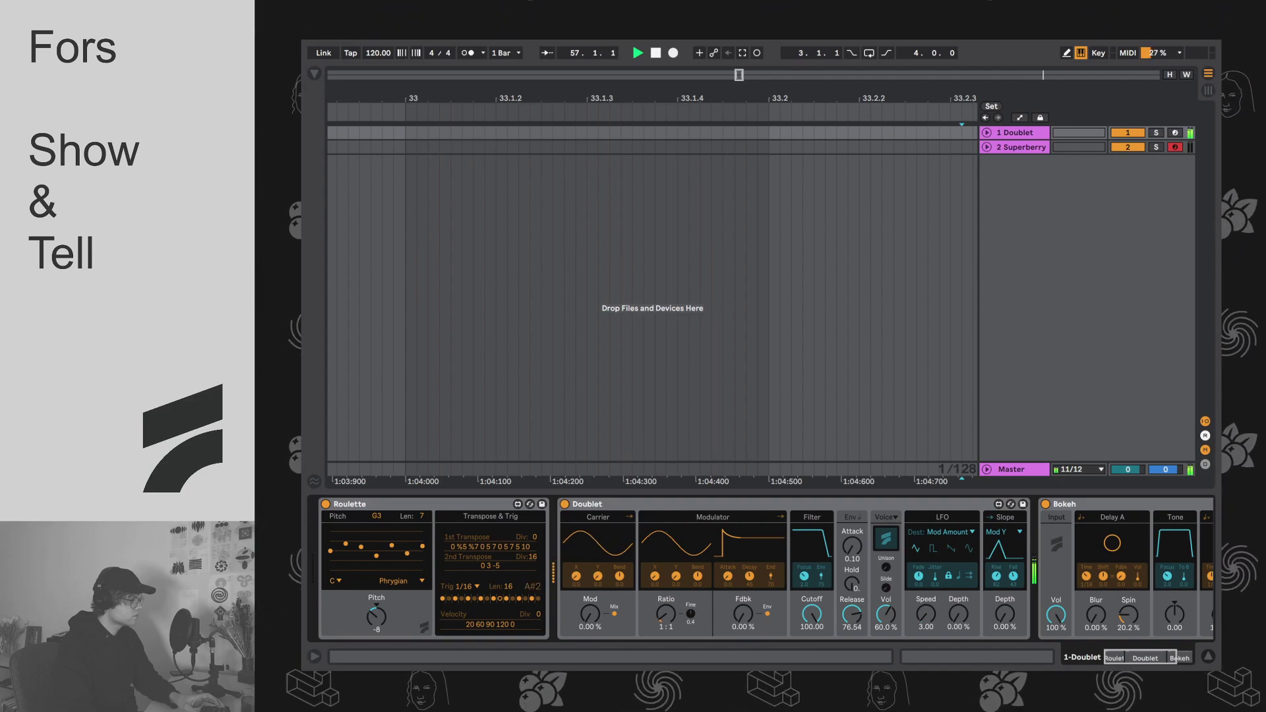
Step: Stop and restart playback to audition Doublet's carrier waveforms with the modulation amount at zero
{"action": "key", "text": "space"}
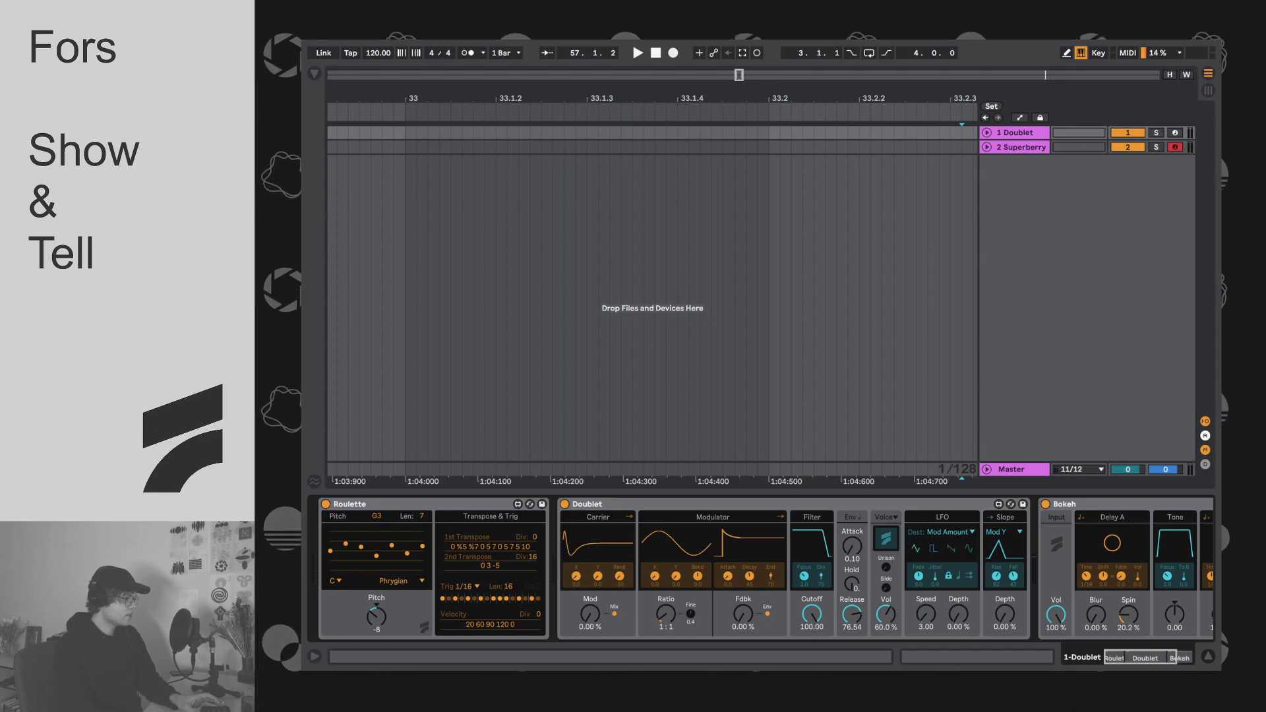
{"action": "key", "text": "space"}
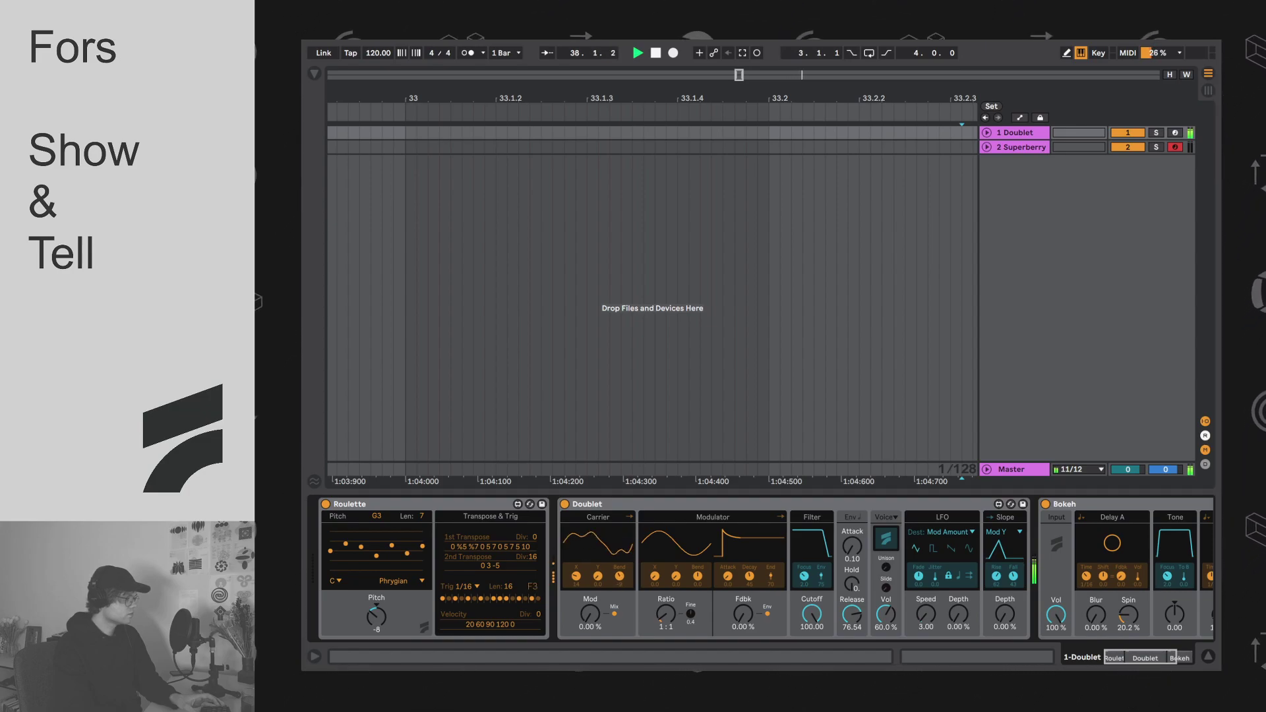
{"action": "key", "text": "space"}
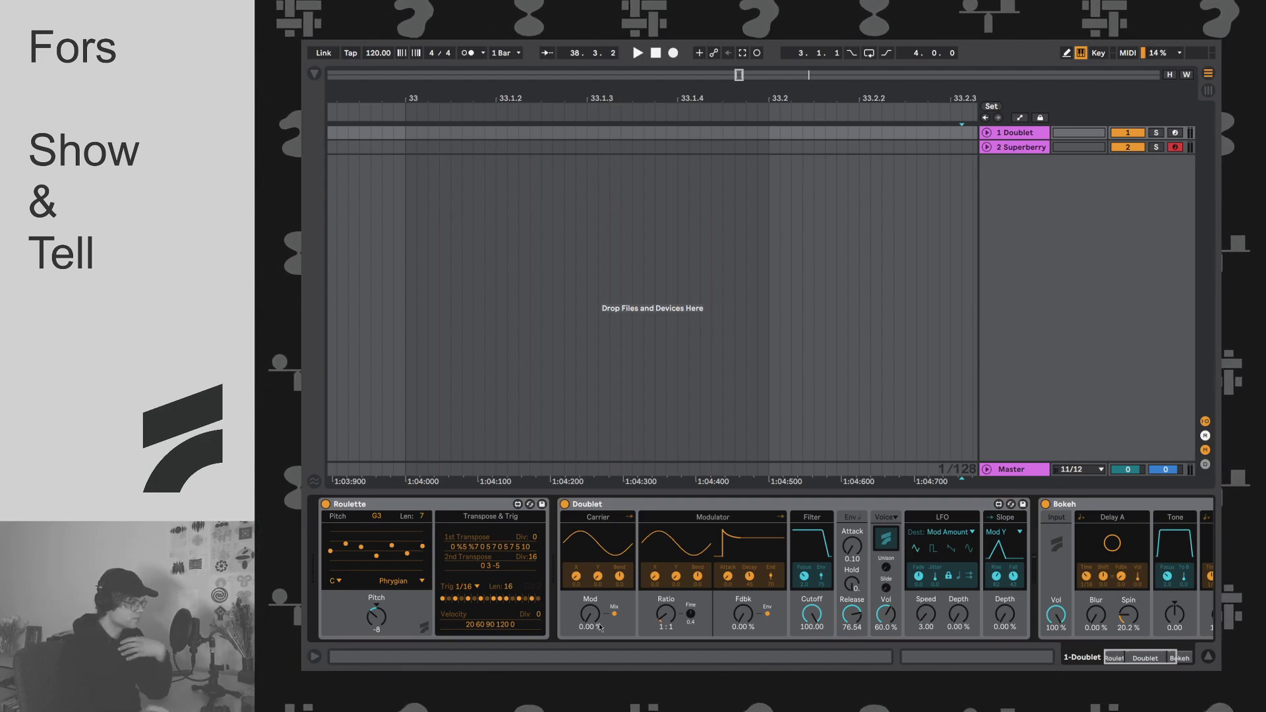
Step: Set Doublet's modulator Ratio to 2.5 : 1 and vary the Mod amount while auditioning the sequence
{"action": "key", "text": "space"}
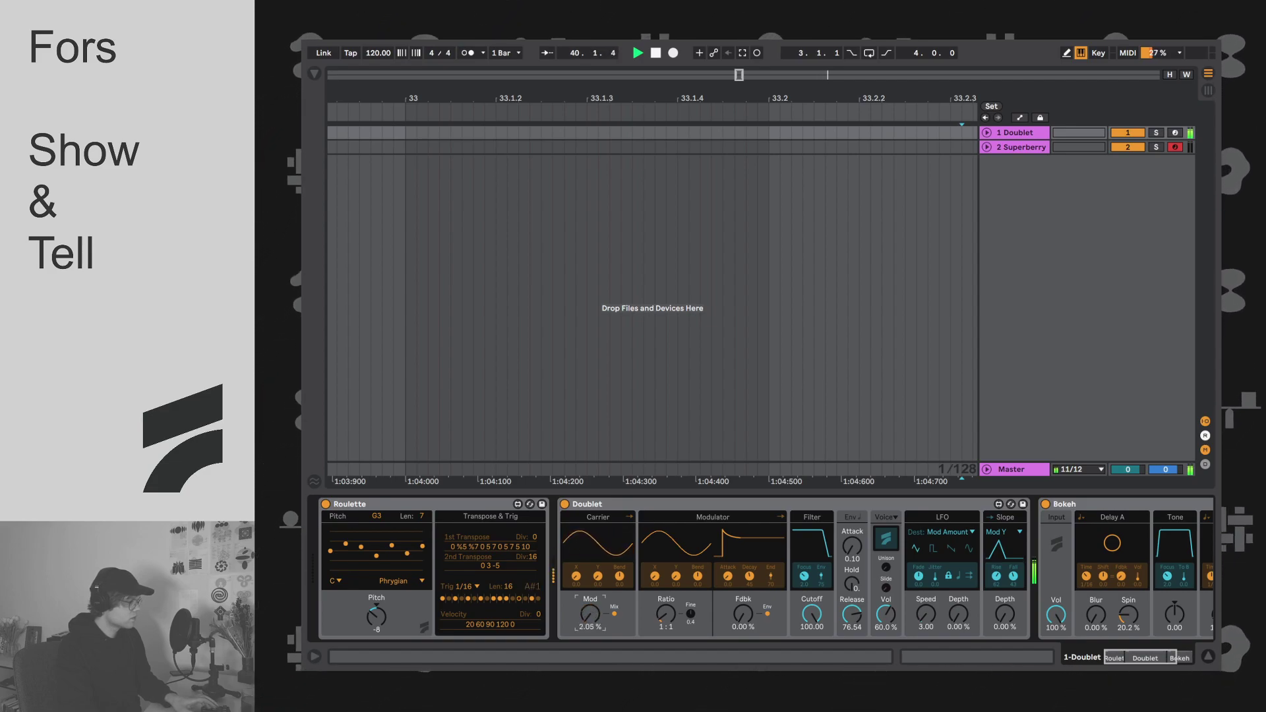
{"action": "left_click", "coordinate": [654, 632]}
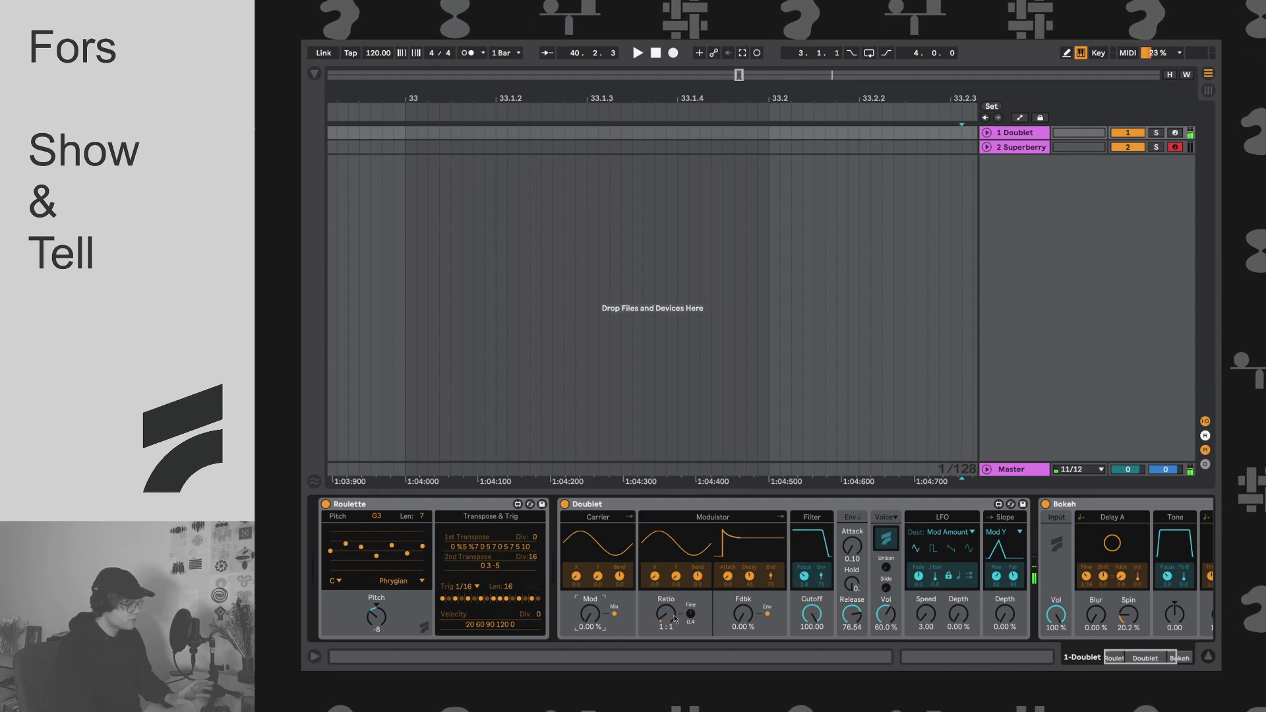
{"action": "left_click_drag", "start_coordinate": [655, 632], "coordinate": [655, 613]}
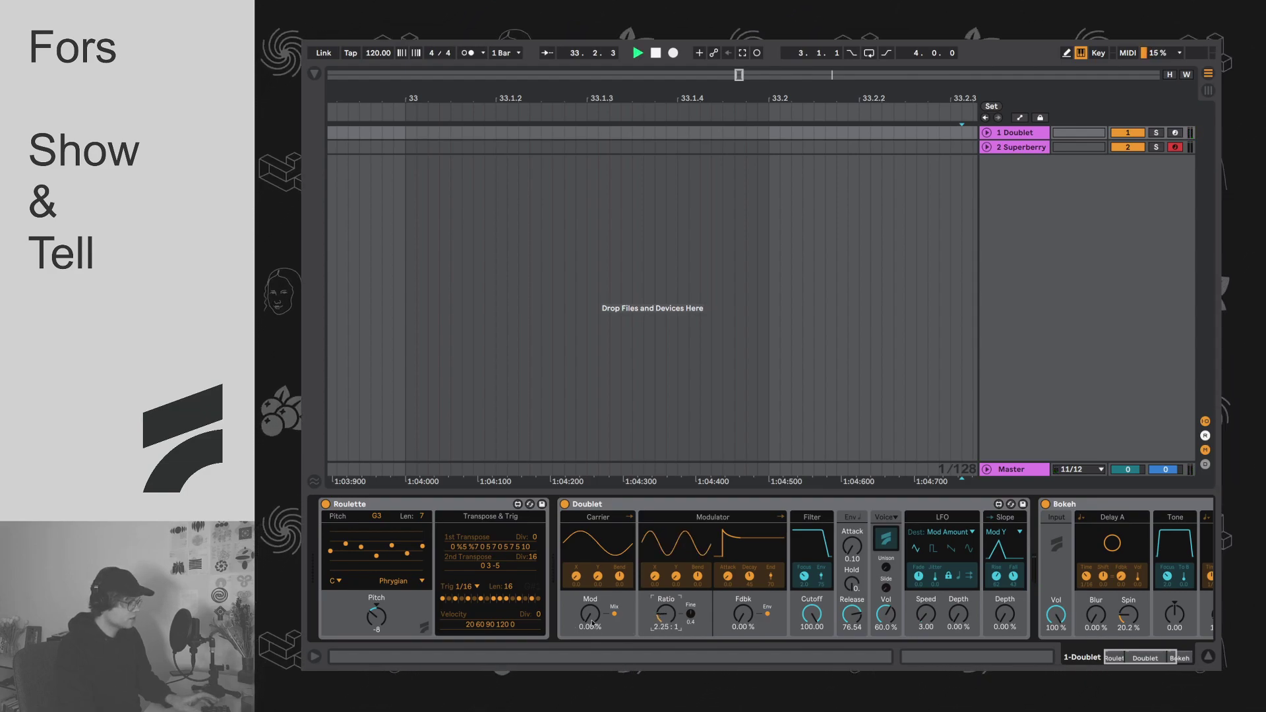
{"action": "mouse_move", "coordinate": [665, 617]}
{"action": "left_mouse_down"}
{"action": "mouse_move", "coordinate": [665, 603]}
{"action": "mouse_move", "coordinate": [665, 623]}
{"action": "left_mouse_up"}
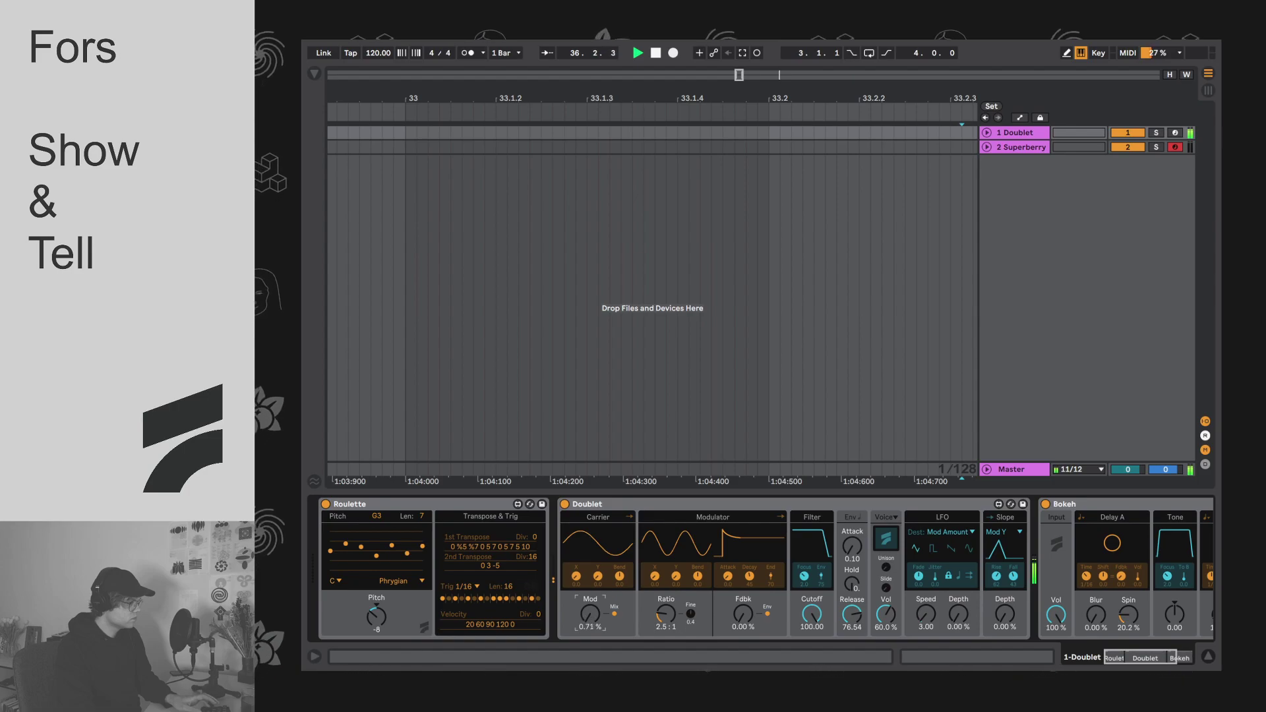
{"action": "mouse_move", "coordinate": [589, 613]}
{"action": "left_mouse_down"}
{"action": "mouse_move", "coordinate": [589, 577]}
{"action": "mouse_move", "coordinate": [597, 620]}
{"action": "left_mouse_up"}
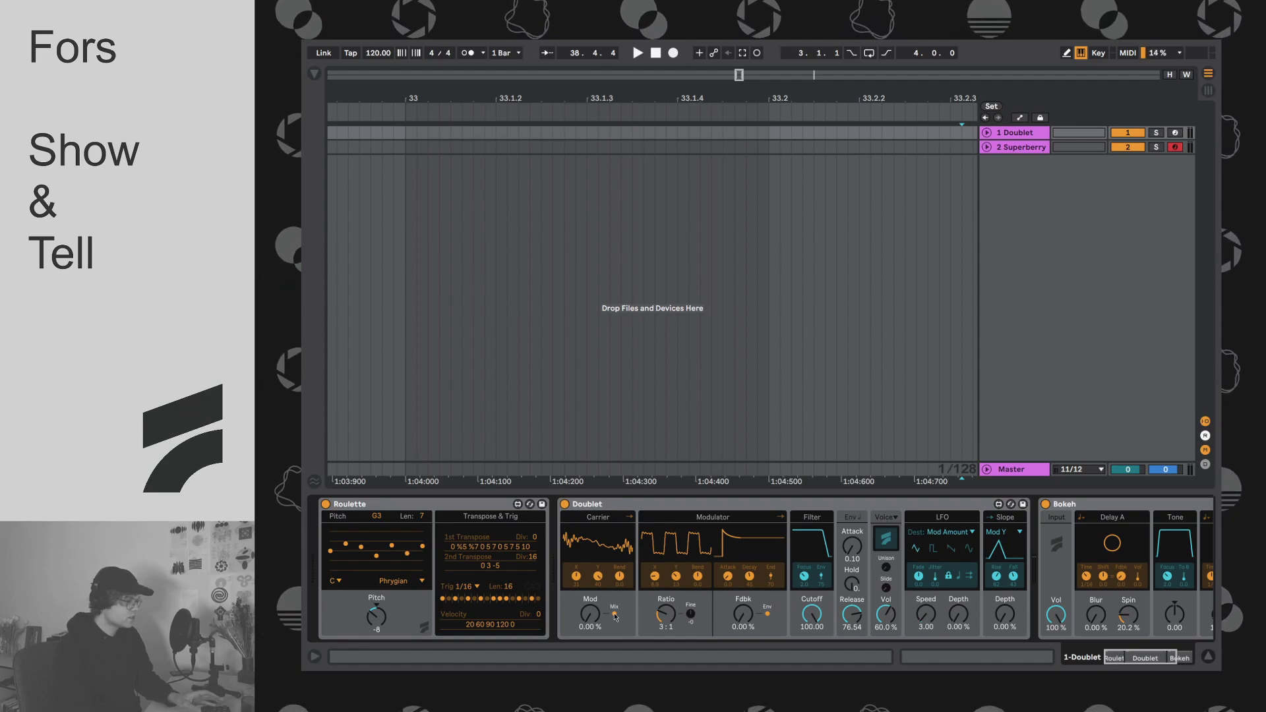
Step: Audition the complex carrier waveform, set the modulator Ratio to 0.5 : 1, and restart playback
{"action": "key", "text": "space"}
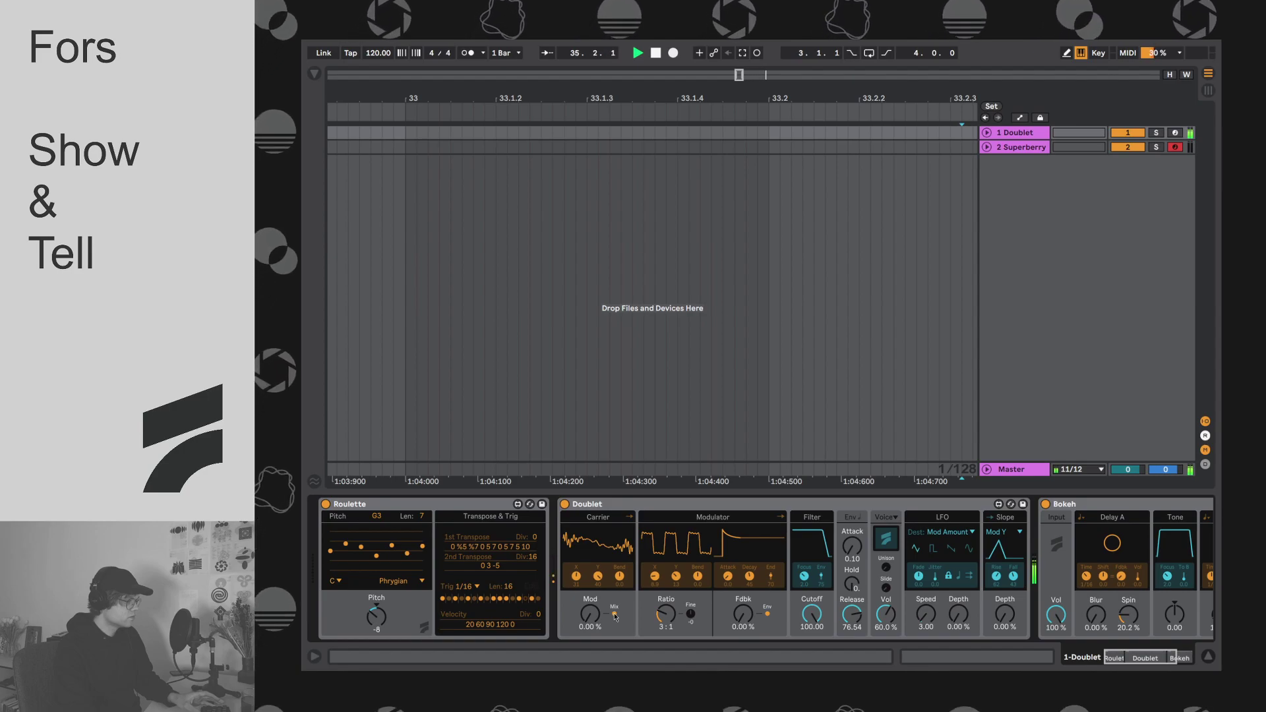
{"action": "key", "text": "space"}
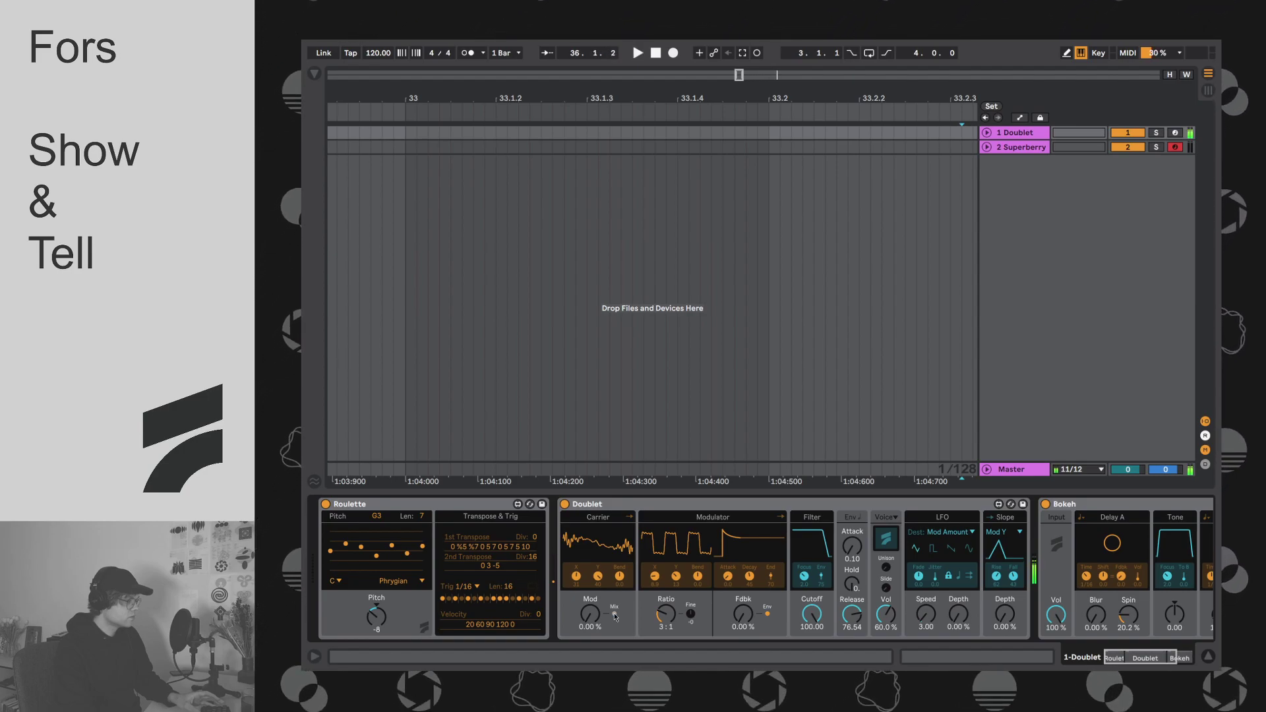
{"action": "left_click_drag", "start_coordinate": [666, 614], "coordinate": [666, 624]}
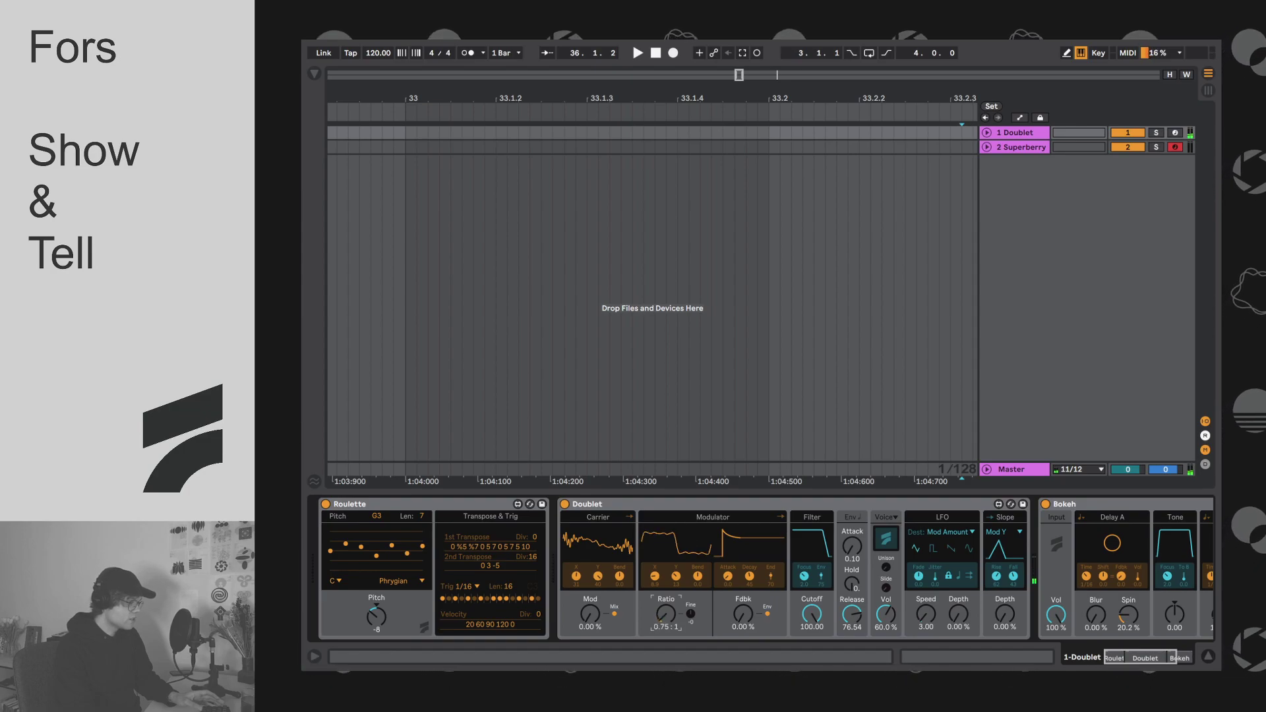
{"action": "key", "text": "space"}
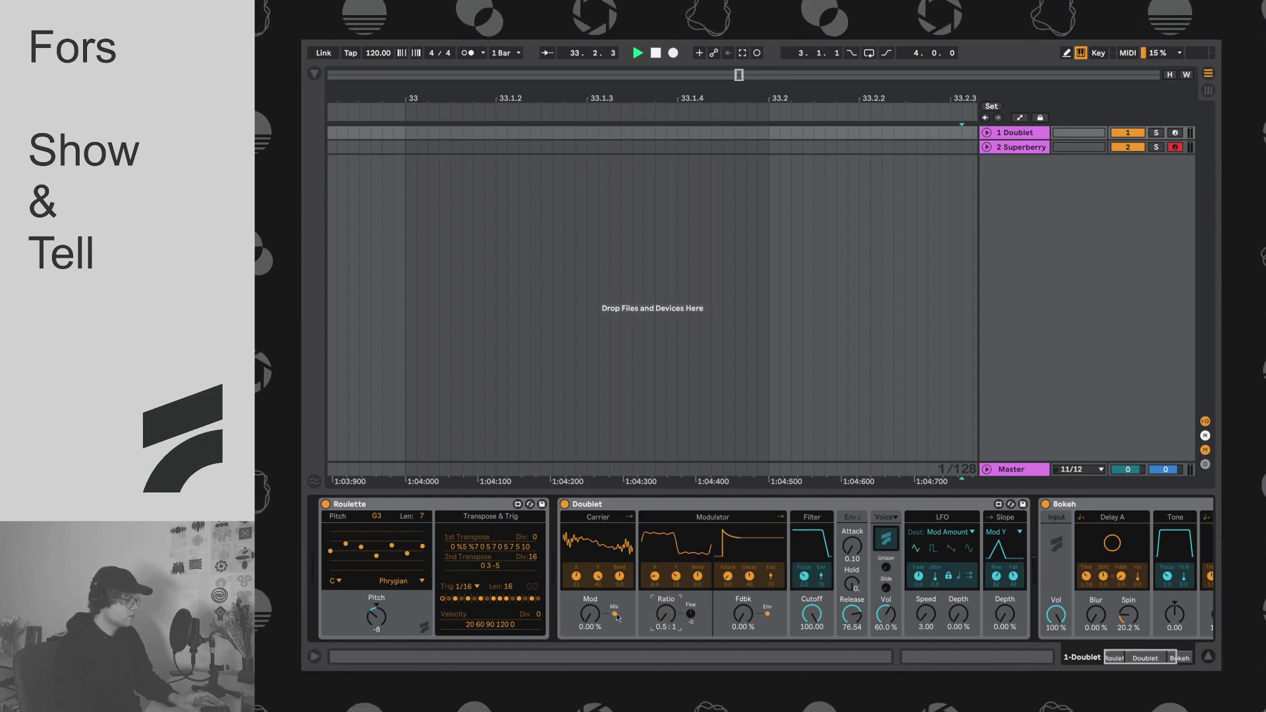
Step: Adjust the modulator's Bend and set its Ratio to 3 : 1 while the sequence plays
{"action": "left_click_drag", "start_coordinate": [697, 576], "coordinate": [698, 560]}
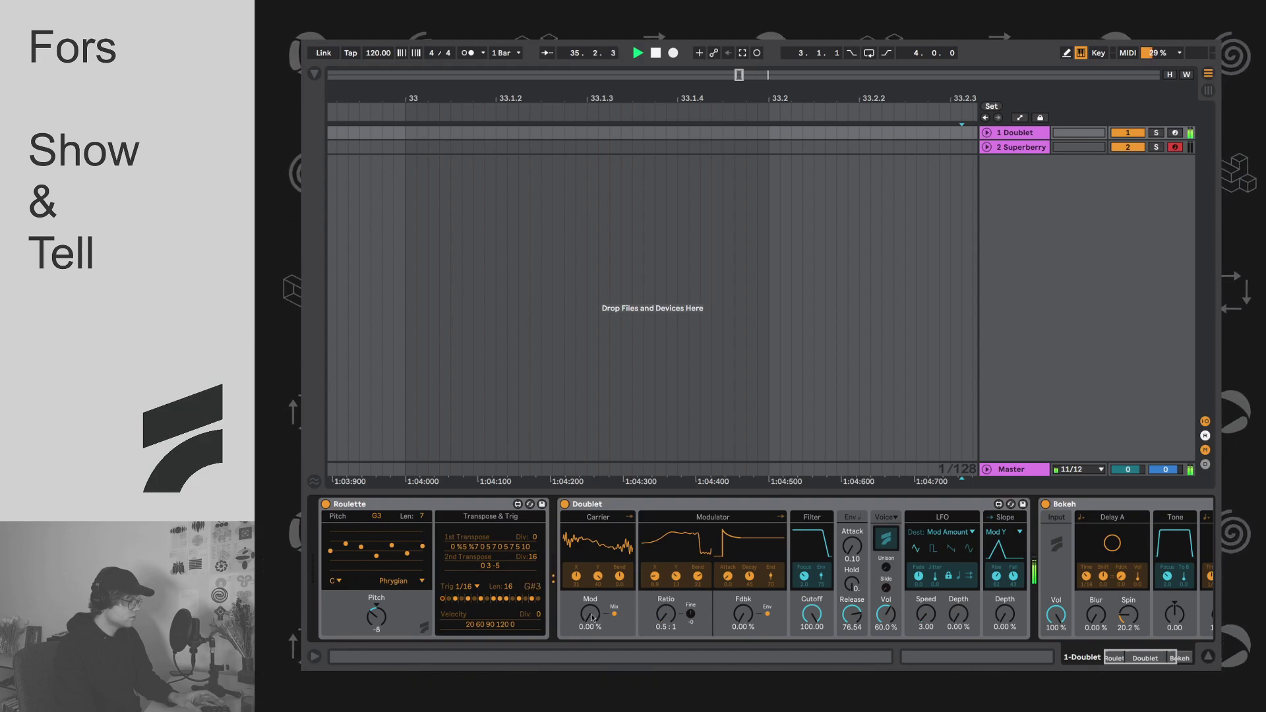
{"action": "left_click_drag", "start_coordinate": [594, 620], "coordinate": [591, 623]}
{"action": "left_click_drag", "start_coordinate": [666, 614], "coordinate": [666, 604]}
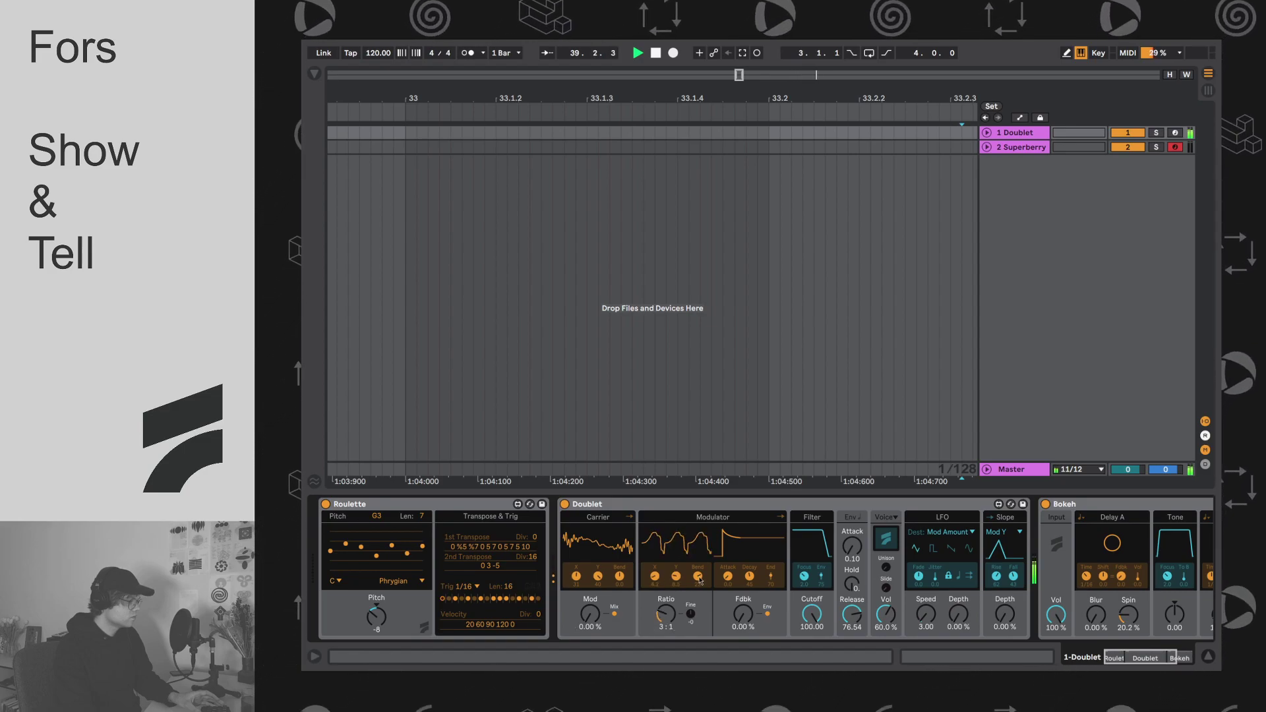
Step: Lower Doublet's carrier X to simplify its waveform, and set the modulator Ratio to 2 : 1 and Mod to 18.7 %
{"action": "left_click", "coordinate": [613, 580]}
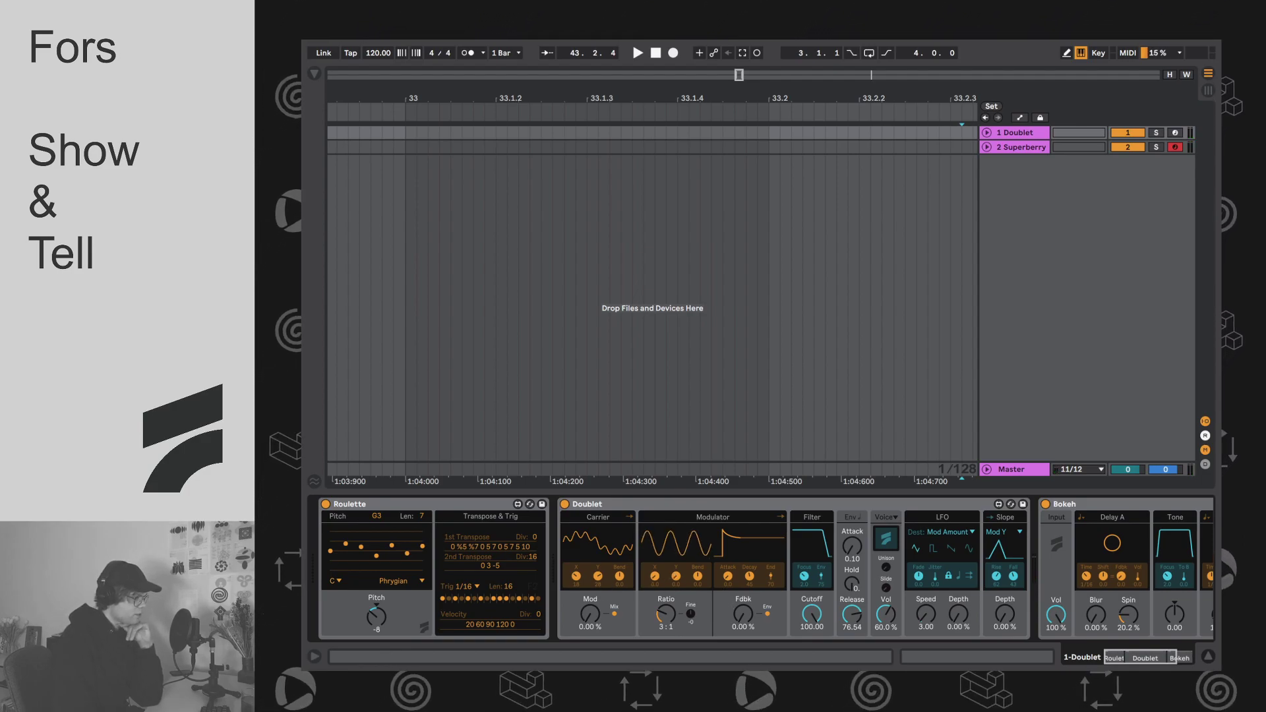
{"action": "left_click_drag", "start_coordinate": [575, 575], "coordinate": [572, 589]}
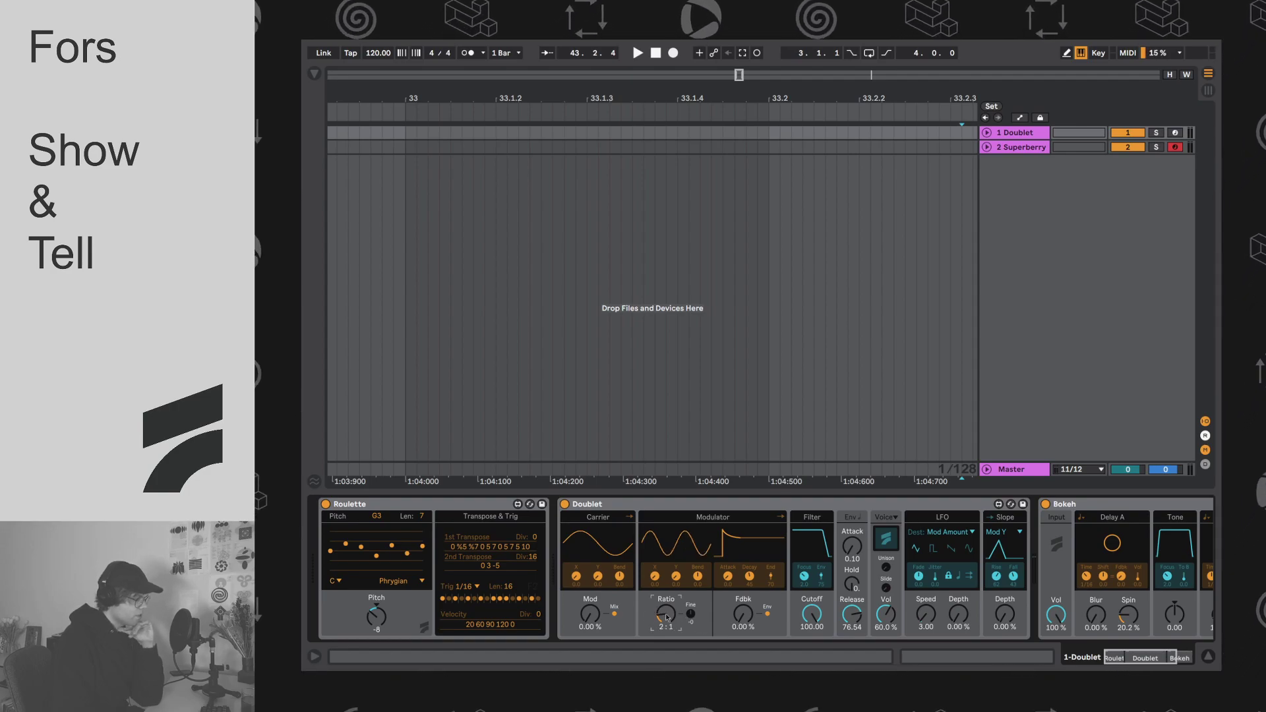
{"action": "left_click_drag", "start_coordinate": [663, 592], "coordinate": [663, 603]}
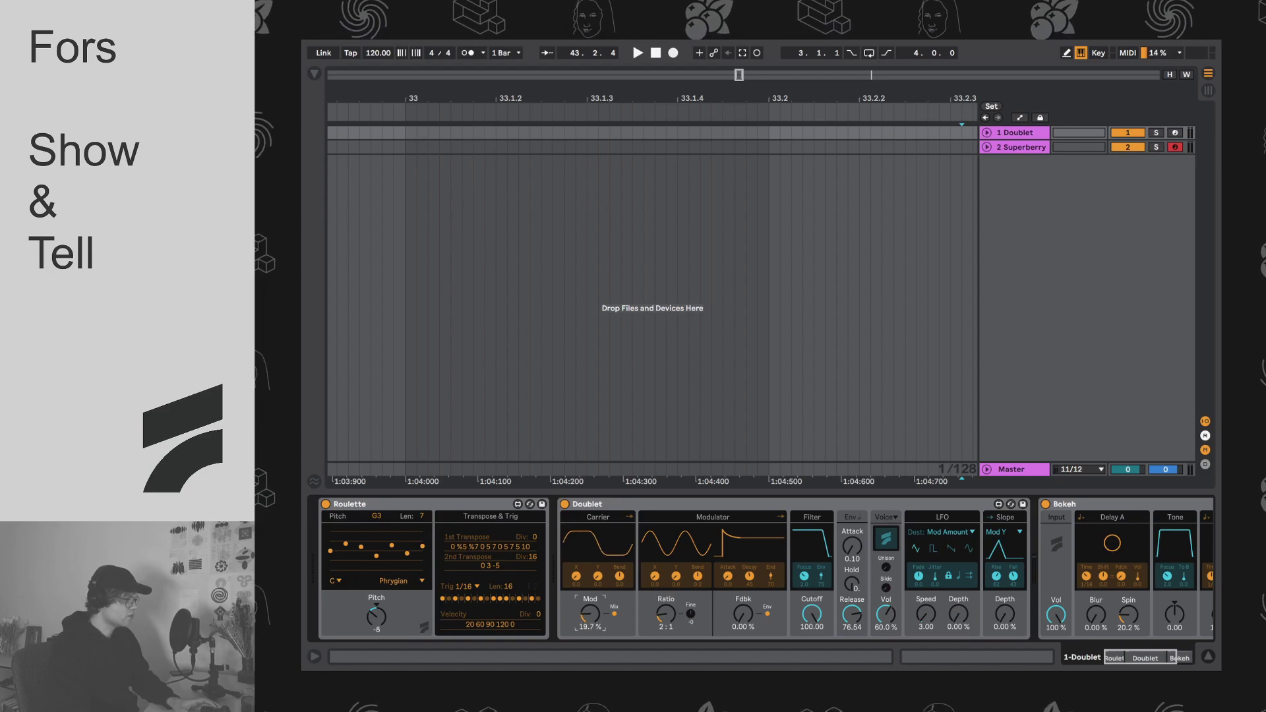
Step: Drop Doublet's Mod to 0 % and return it to 18.9 %, then try a squarer modulator waveform and restore the sine shape
{"action": "mouse_move", "coordinate": [597, 626]}
{"action": "left_mouse_down"}
{"action": "mouse_move", "coordinate": [597, 587]}
{"action": "mouse_move", "coordinate": [598, 633]}
{"action": "left_mouse_up"}
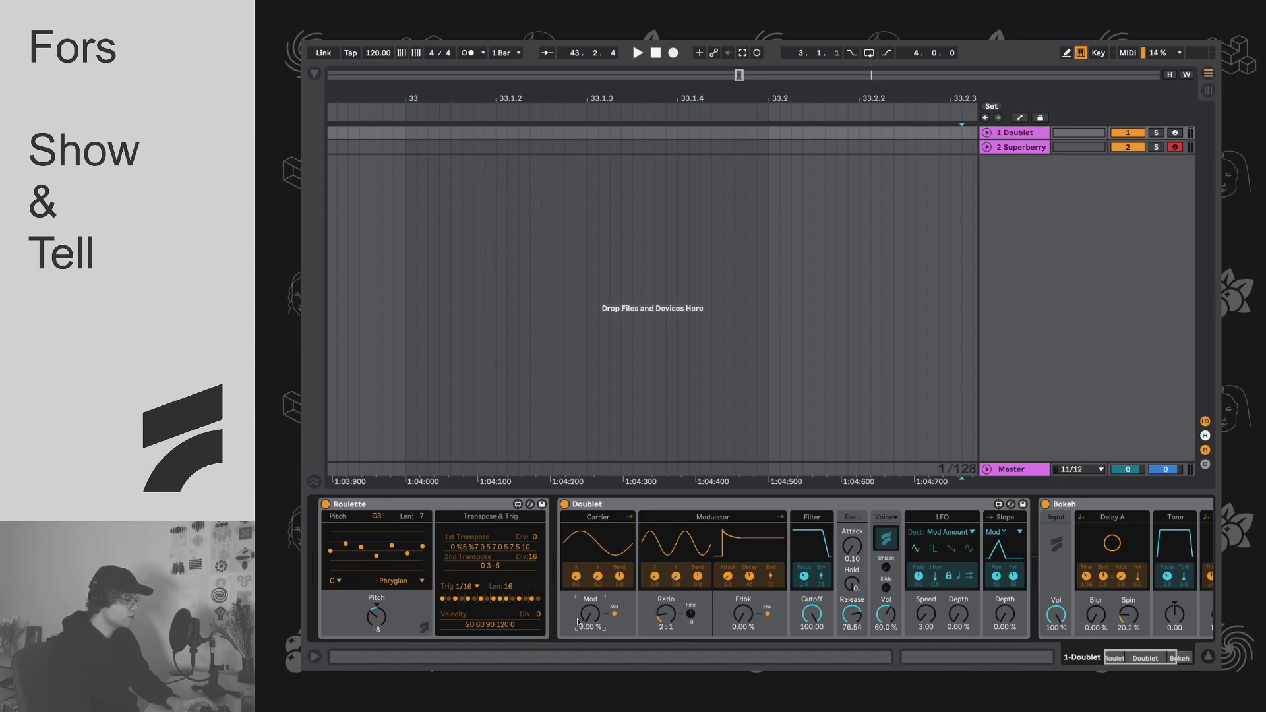
{"action": "left_click_drag", "start_coordinate": [608, 626], "coordinate": [608, 618]}
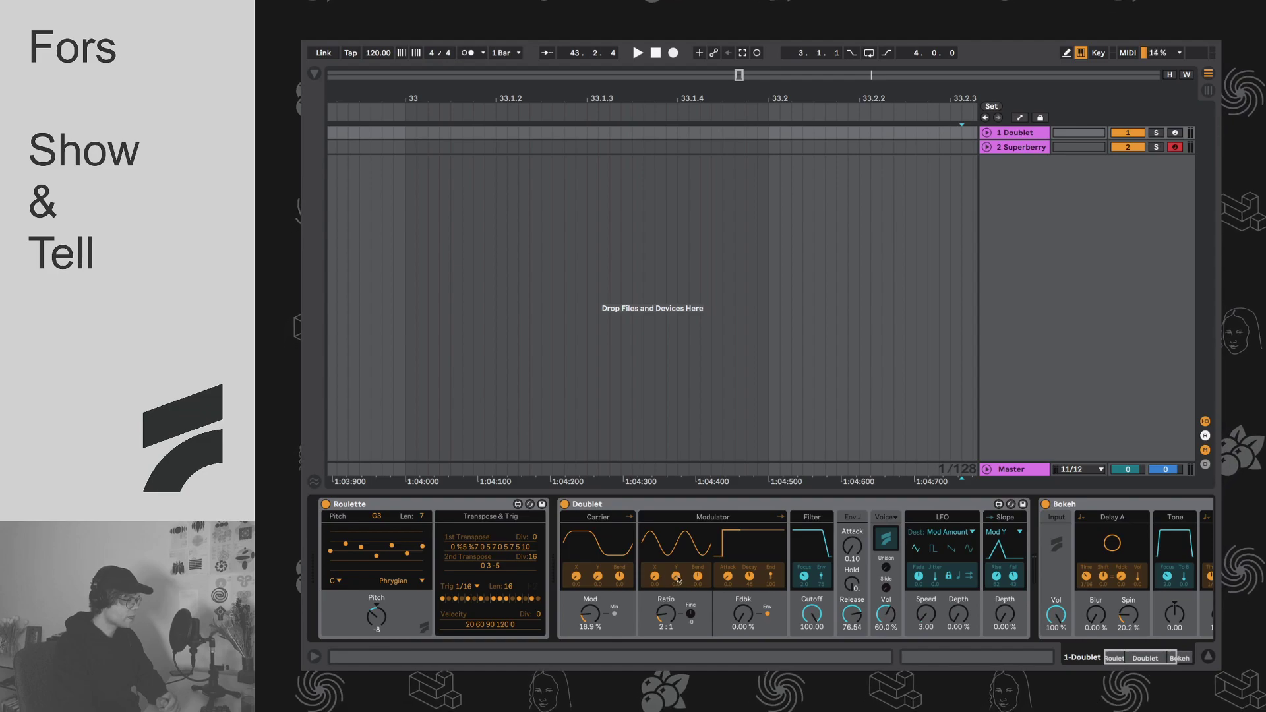
{"action": "left_click_drag", "start_coordinate": [658, 582], "coordinate": [676, 564]}
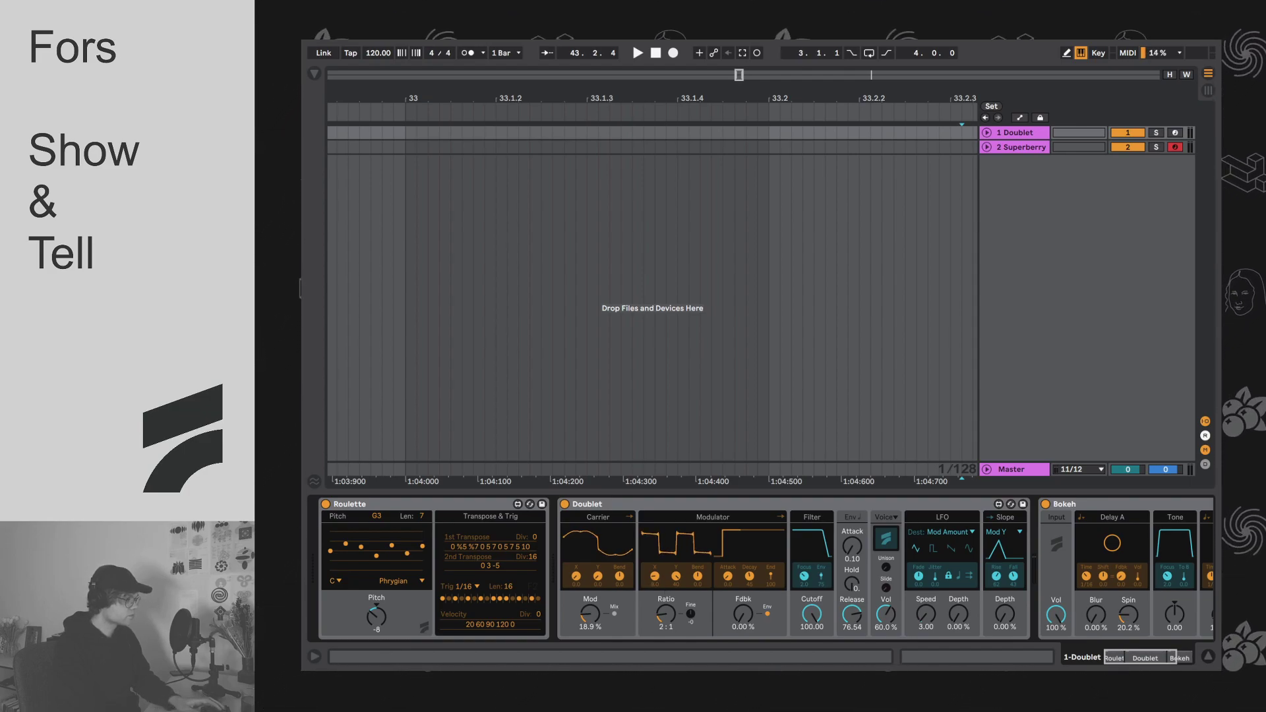
{"action": "left_click_drag", "start_coordinate": [676, 576], "coordinate": [656, 593]}
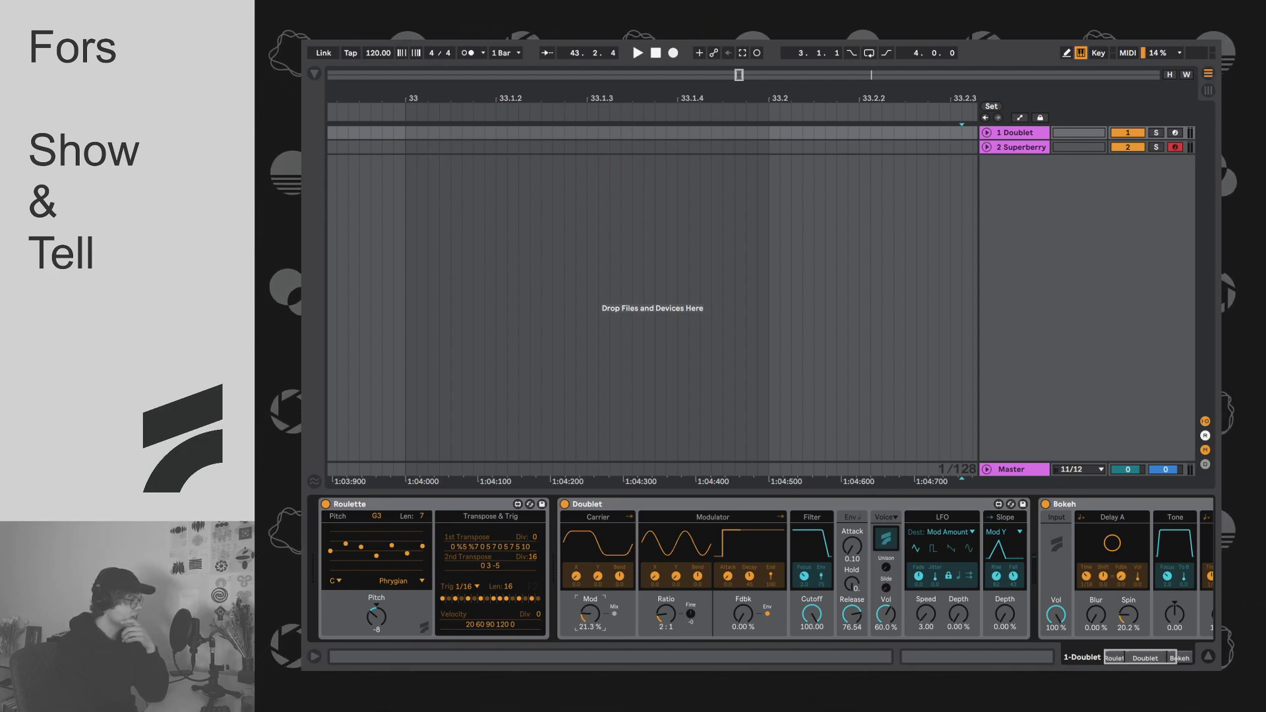
Step: Raise Doublet's Mod to 100 % to show the carrier at full modulation, and bring it back to 20.5 % for playback
{"action": "left_click_drag", "start_coordinate": [590, 614], "coordinate": [590, 592]}
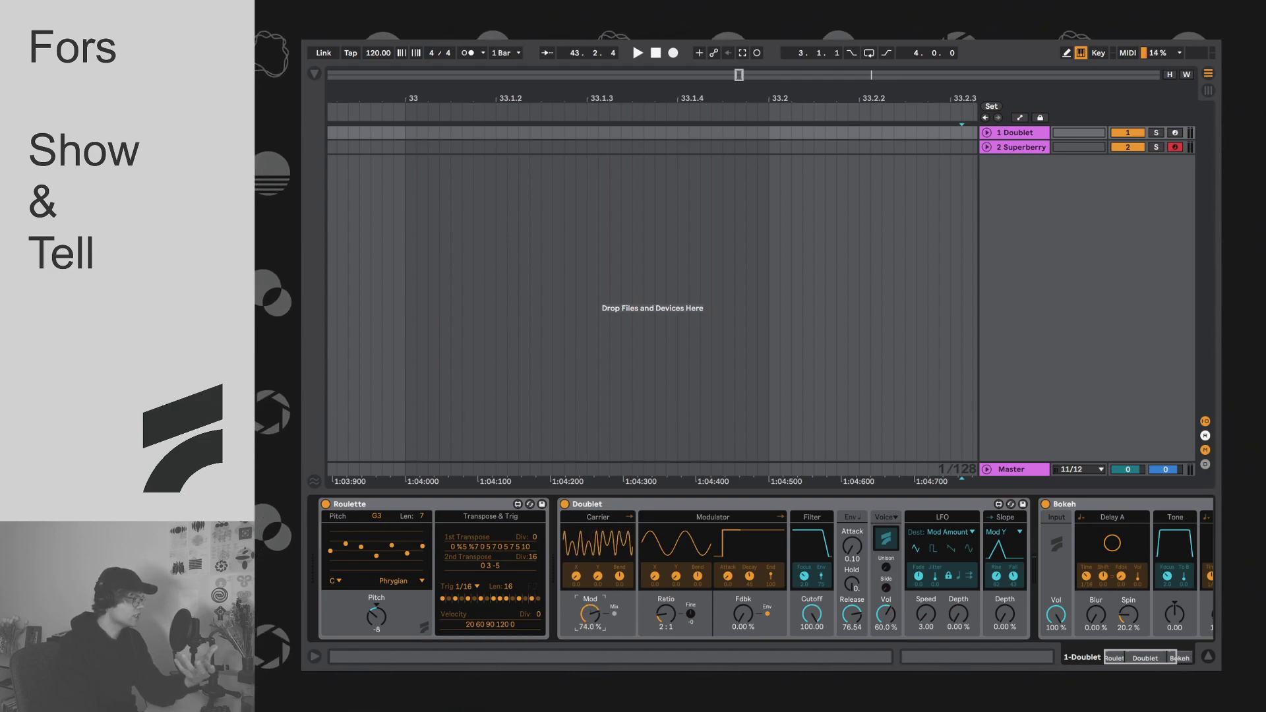
{"action": "left_click_drag", "start_coordinate": [590, 573], "coordinate": [589, 564]}
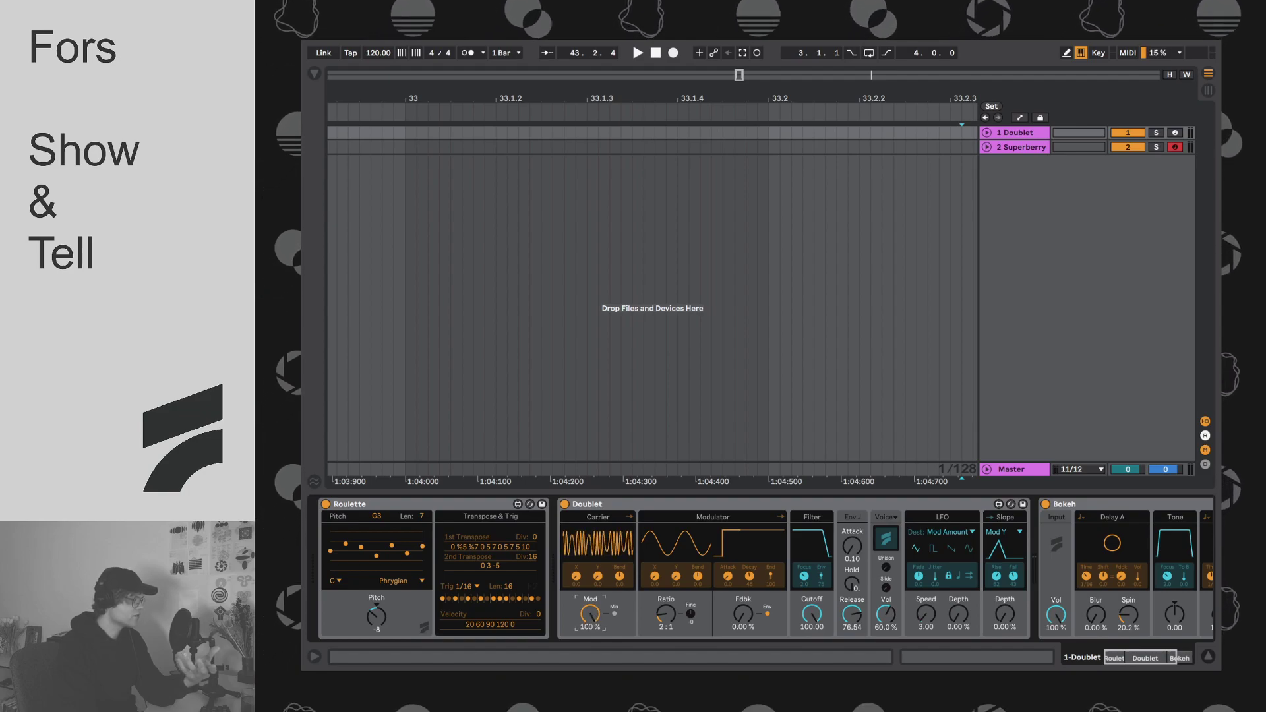
{"action": "key", "text": "space"}
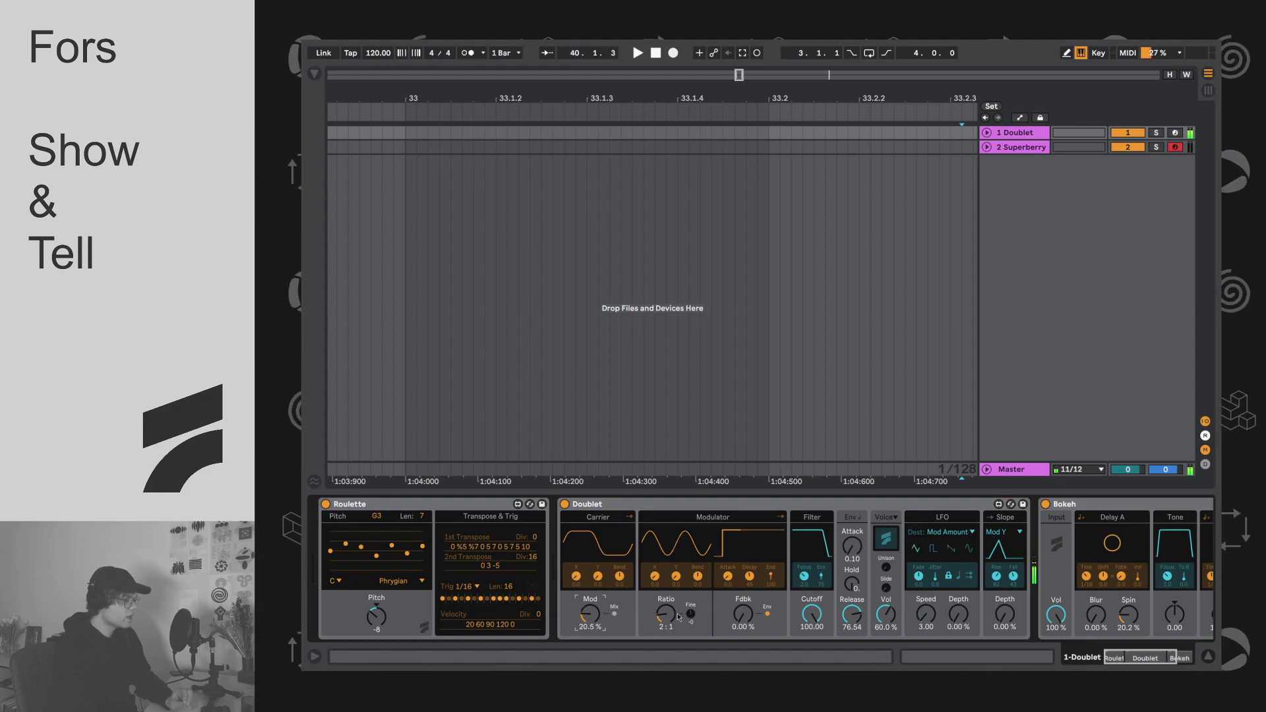
Step: Audition the sequence while sweeping the modulator Ratio up to 4 : 1 and back to 2 : 1, and stop playback
{"action": "mouse_move", "coordinate": [679, 617]}
{"action": "left_mouse_down"}
{"action": "mouse_move", "coordinate": [679, 630]}
{"action": "mouse_move", "coordinate": [679, 590]}
{"action": "mouse_move", "coordinate": [671, 623]}
{"action": "left_mouse_up"}
{"action": "key", "text": "space"}
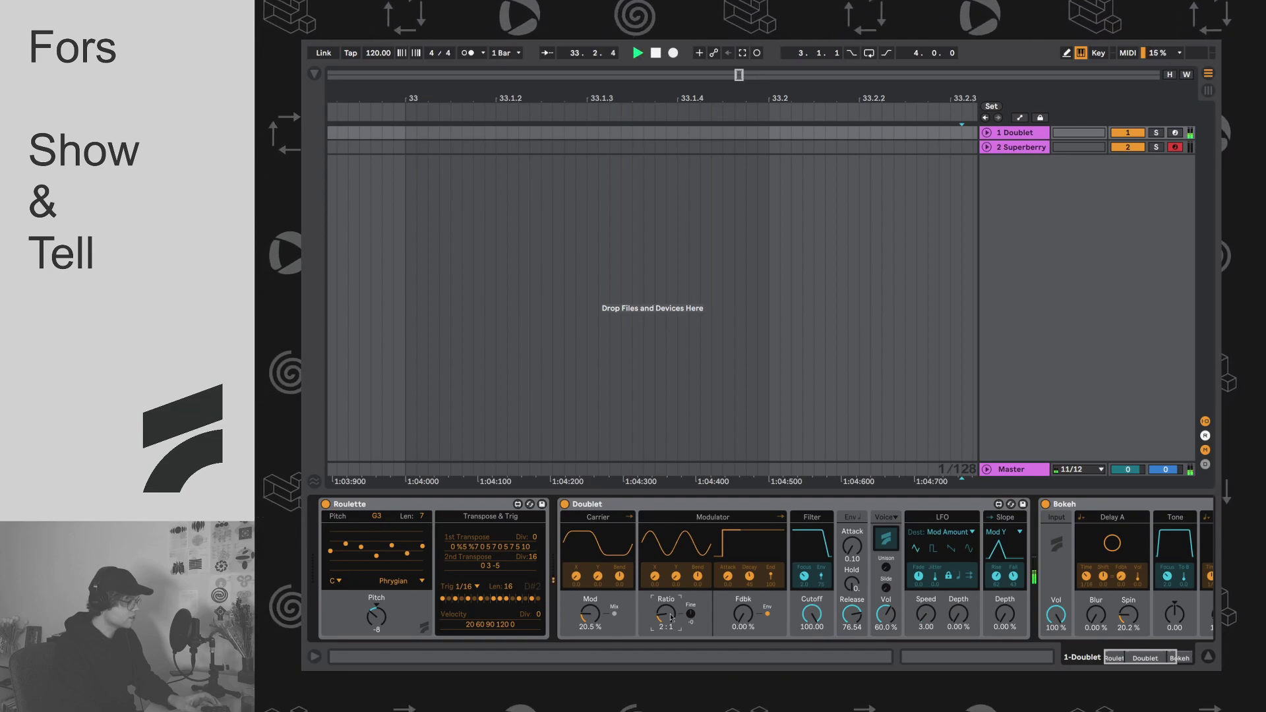
{"action": "left_click_drag", "start_coordinate": [672, 624], "coordinate": [671, 620]}
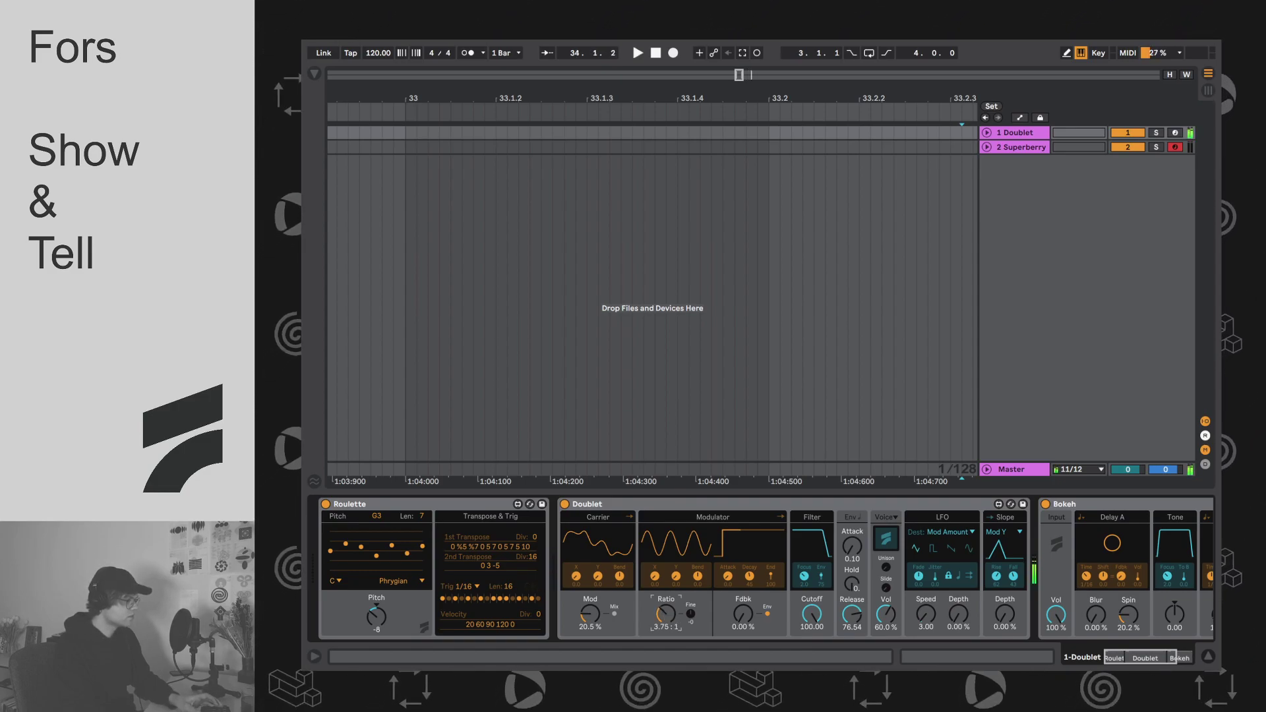
{"action": "left_click_drag", "start_coordinate": [670, 616], "coordinate": [669, 613]}
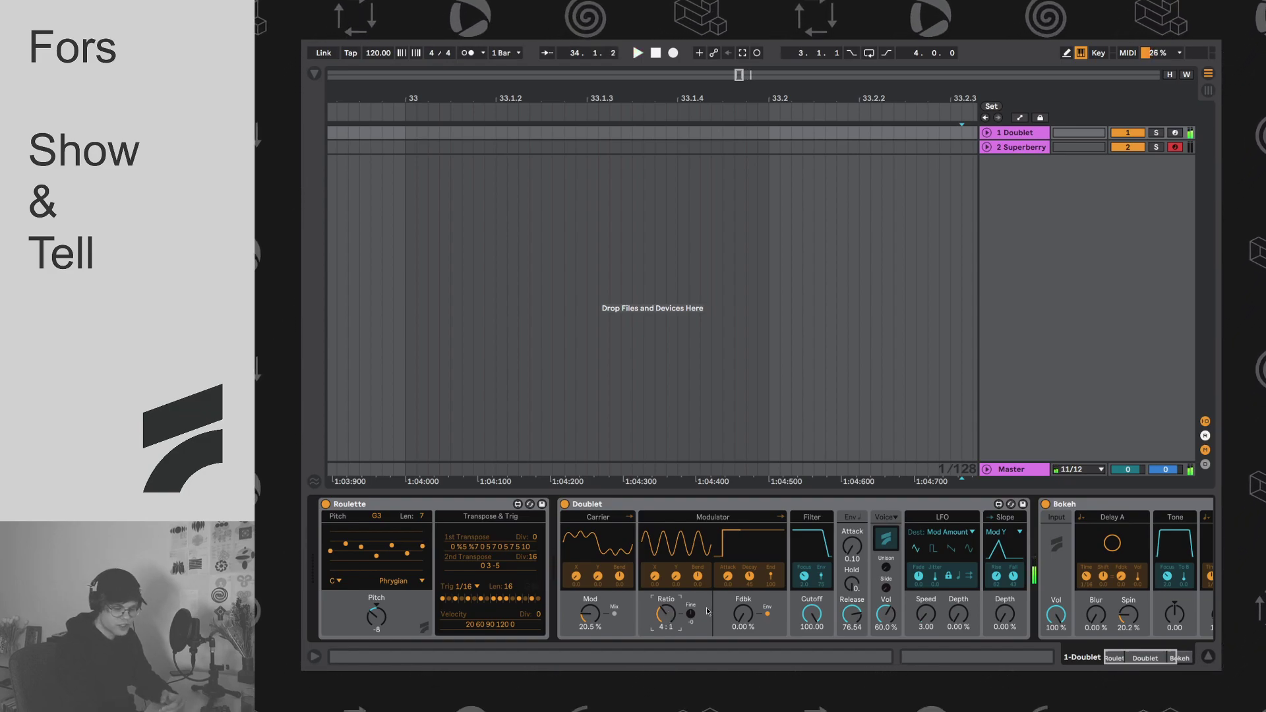
{"action": "left_click_drag", "start_coordinate": [668, 620], "coordinate": [667, 642]}
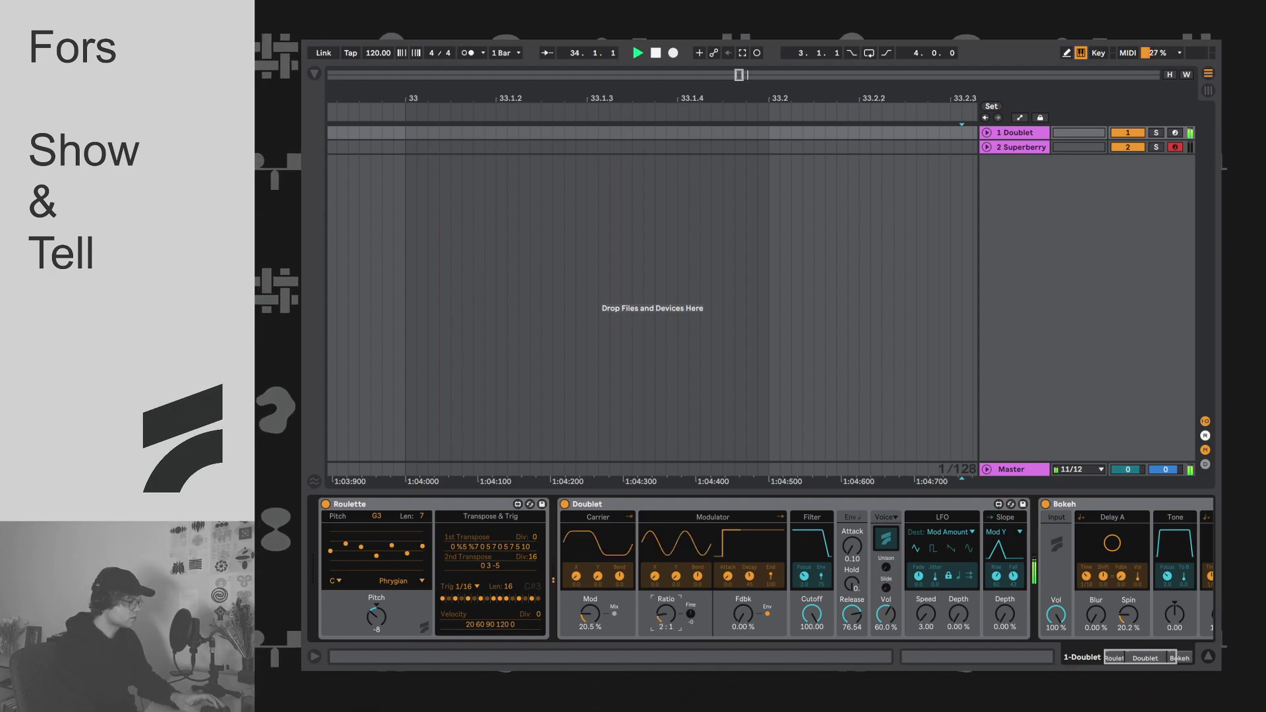
{"action": "key", "text": "space"}
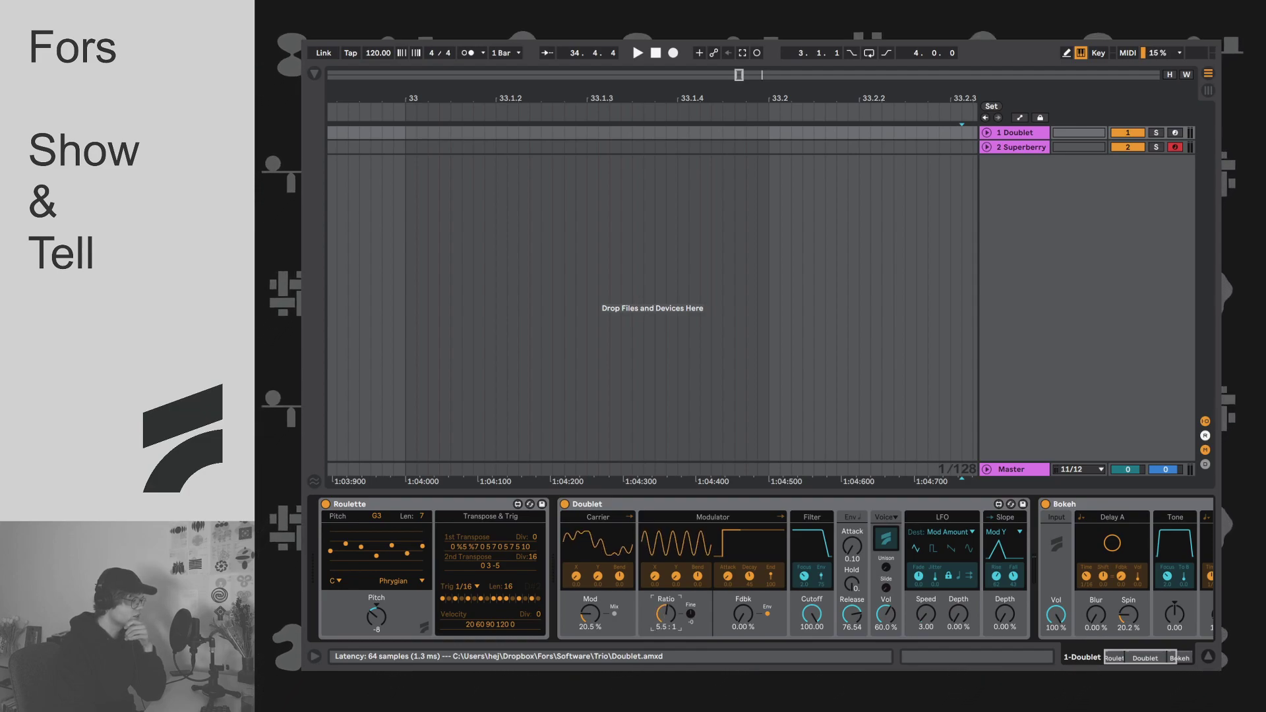
Step: Try modulator Ratios of 3 : 1, 4.5 : 1 and 16 : 1, and settle on 2 : 1 with Mod at 24.4 %
{"action": "mouse_move", "coordinate": [666, 613]}
{"action": "left_mouse_down"}
{"action": "mouse_move", "coordinate": [666, 633]}
{"action": "mouse_move", "coordinate": [666, 606]}
{"action": "left_mouse_up"}
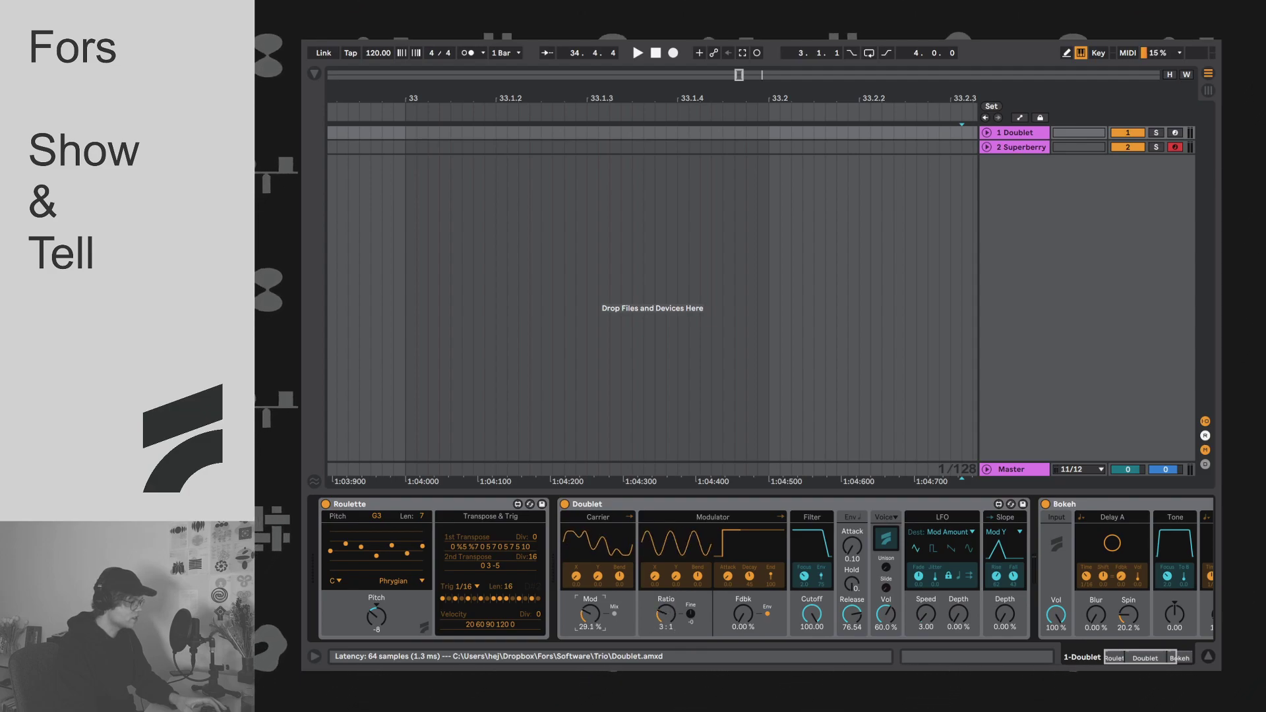
{"action": "left_click_drag", "start_coordinate": [665, 618], "coordinate": [665, 614]}
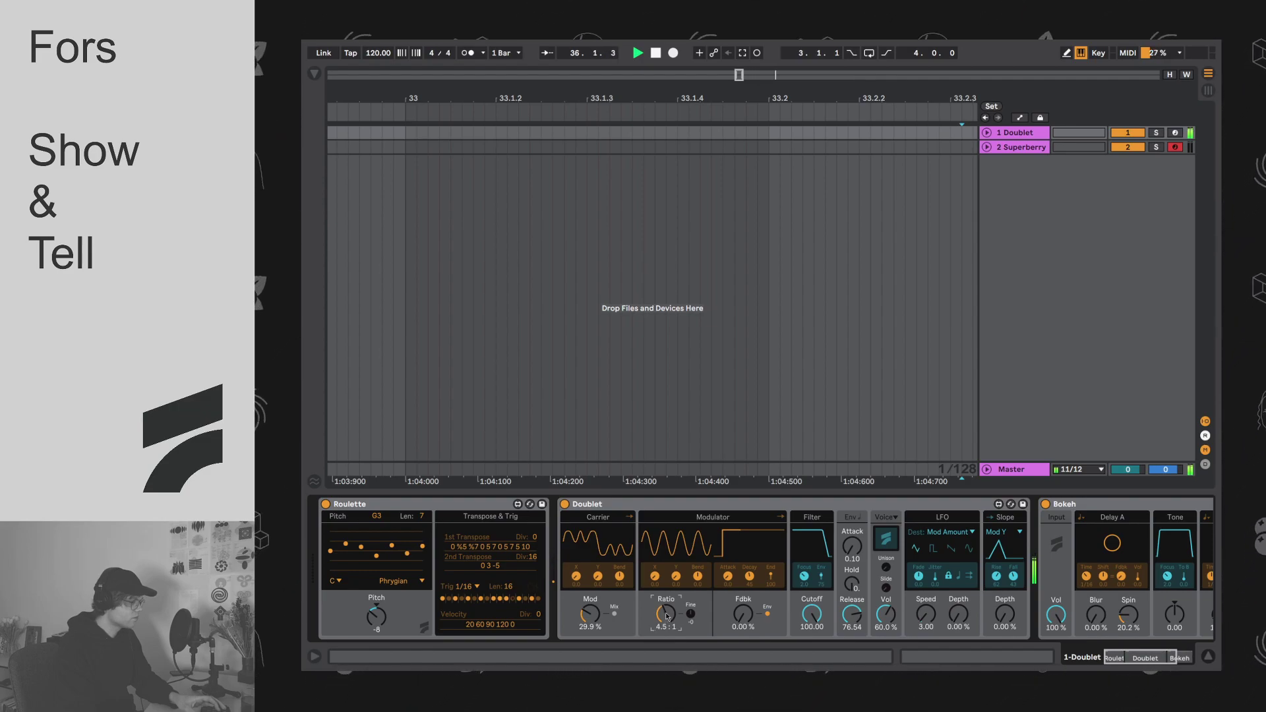
{"action": "mouse_move", "coordinate": [667, 616]}
{"action": "left_mouse_down"}
{"action": "mouse_move", "coordinate": [667, 606]}
{"action": "mouse_move", "coordinate": [668, 621]}
{"action": "left_mouse_up"}
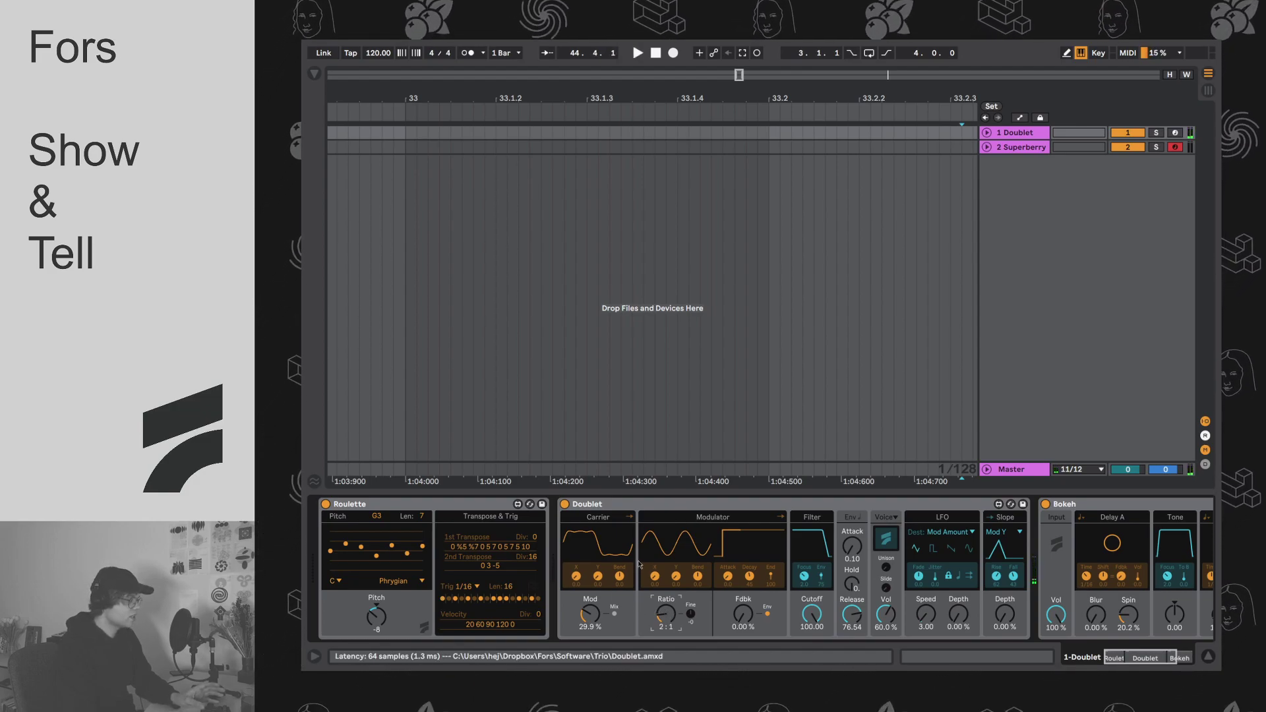
{"action": "left_click_drag", "start_coordinate": [666, 615], "coordinate": [666, 596]}
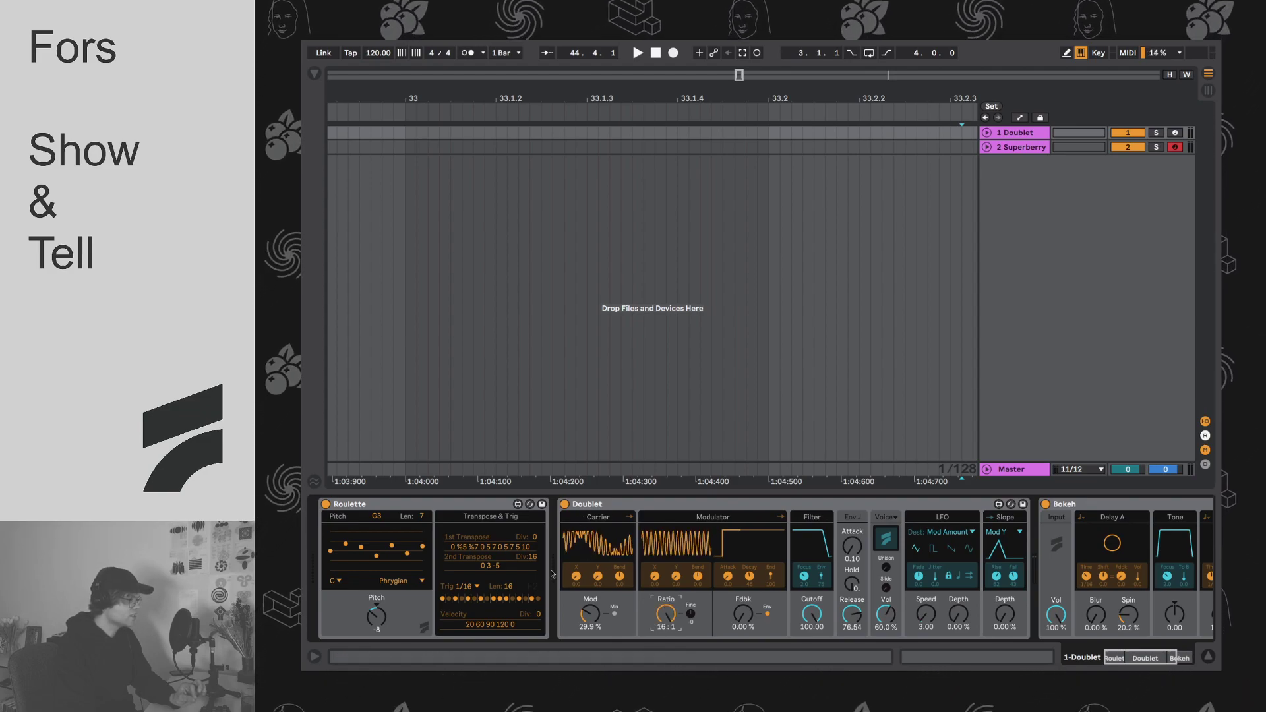
{"action": "left_click_drag", "start_coordinate": [664, 615], "coordinate": [664, 636]}
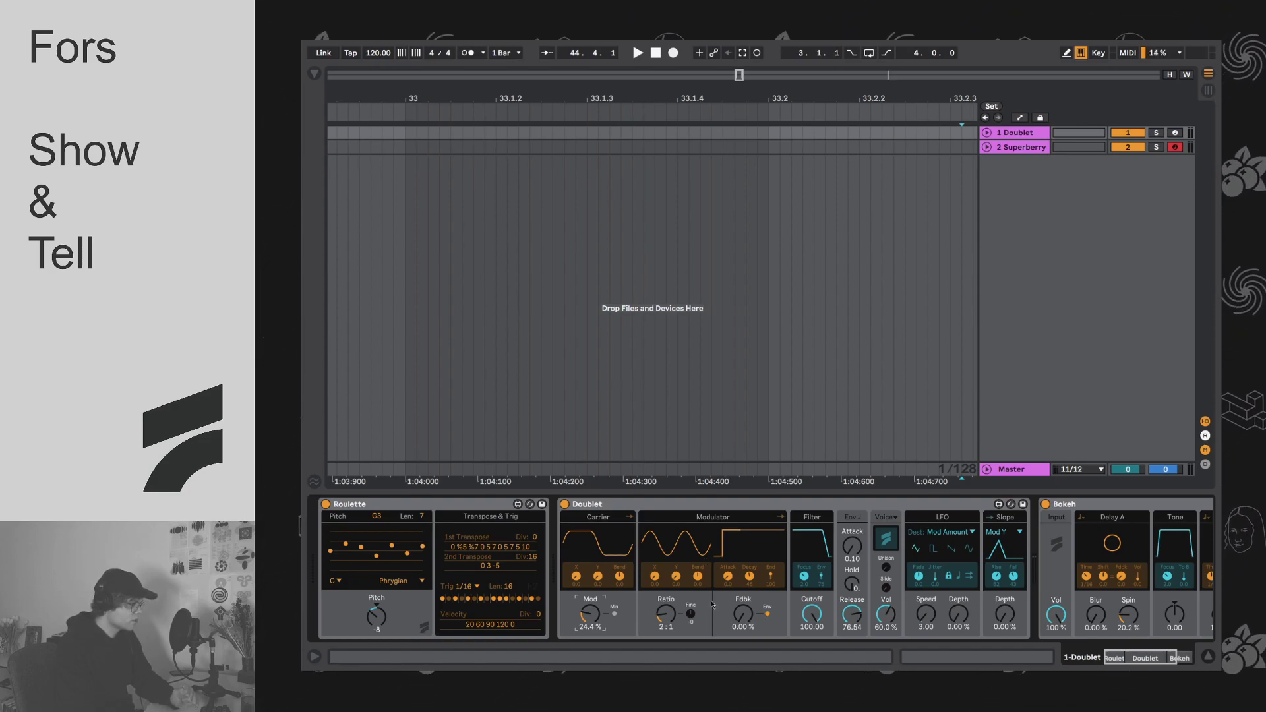
Step: Raise the modulator's Fdbk to 56.7 % to reshape its waveform, and ease it down to 53.5 %
{"action": "mouse_move", "coordinate": [699, 579]}
{"action": "left_mouse_down"}
{"action": "mouse_move", "coordinate": [698, 541]}
{"action": "mouse_move", "coordinate": [698, 555]}
{"action": "left_mouse_up"}
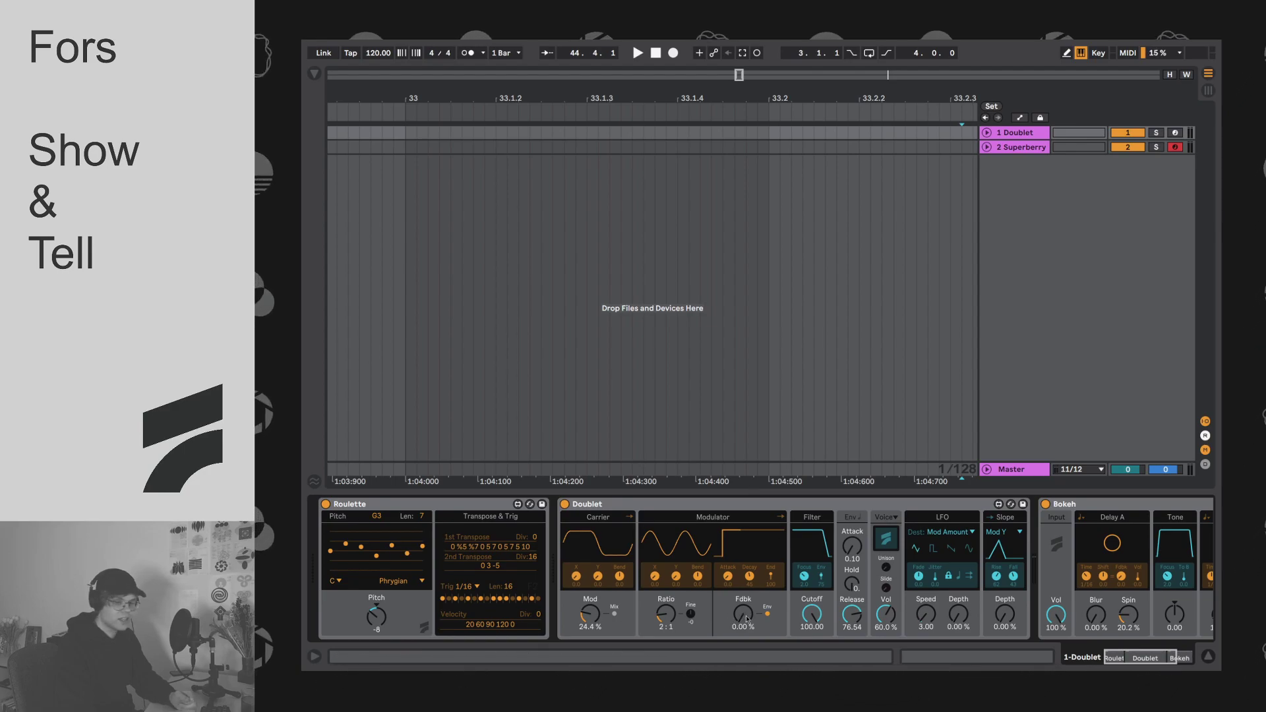
{"action": "left_click_drag", "start_coordinate": [742, 619], "coordinate": [741, 545]}
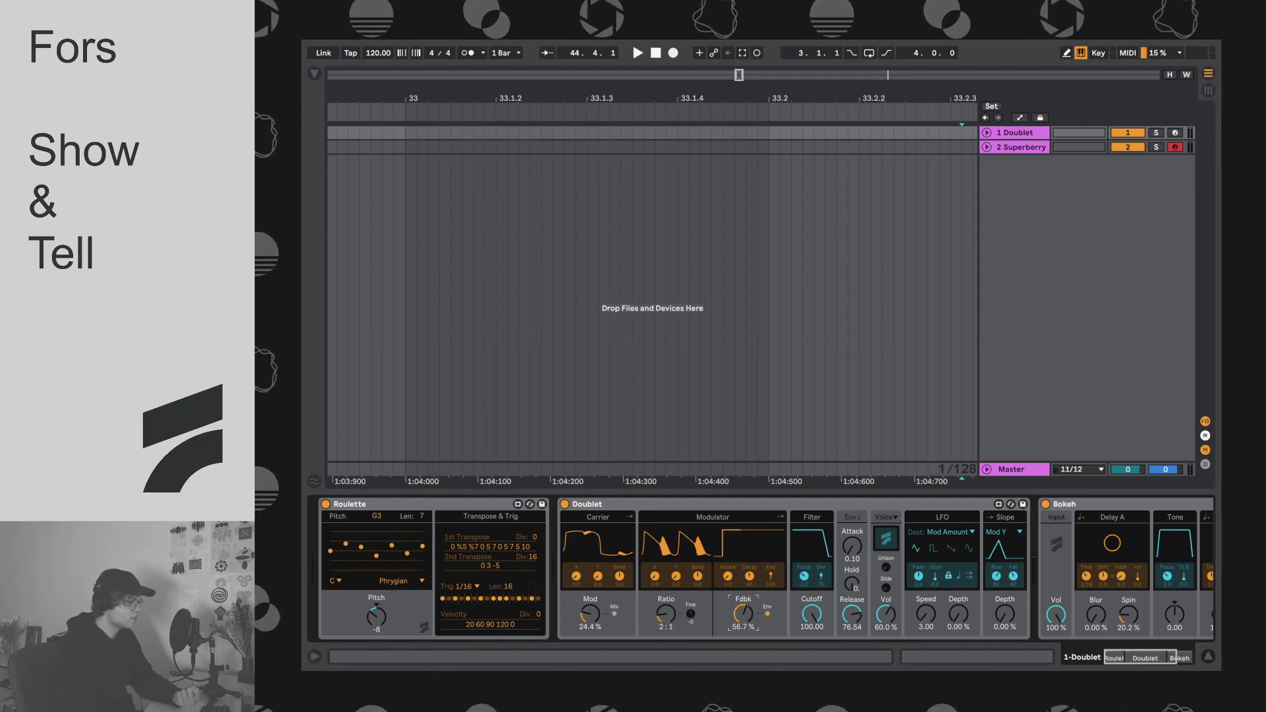
{"action": "left_click_drag", "start_coordinate": [741, 546], "coordinate": [747, 616]}
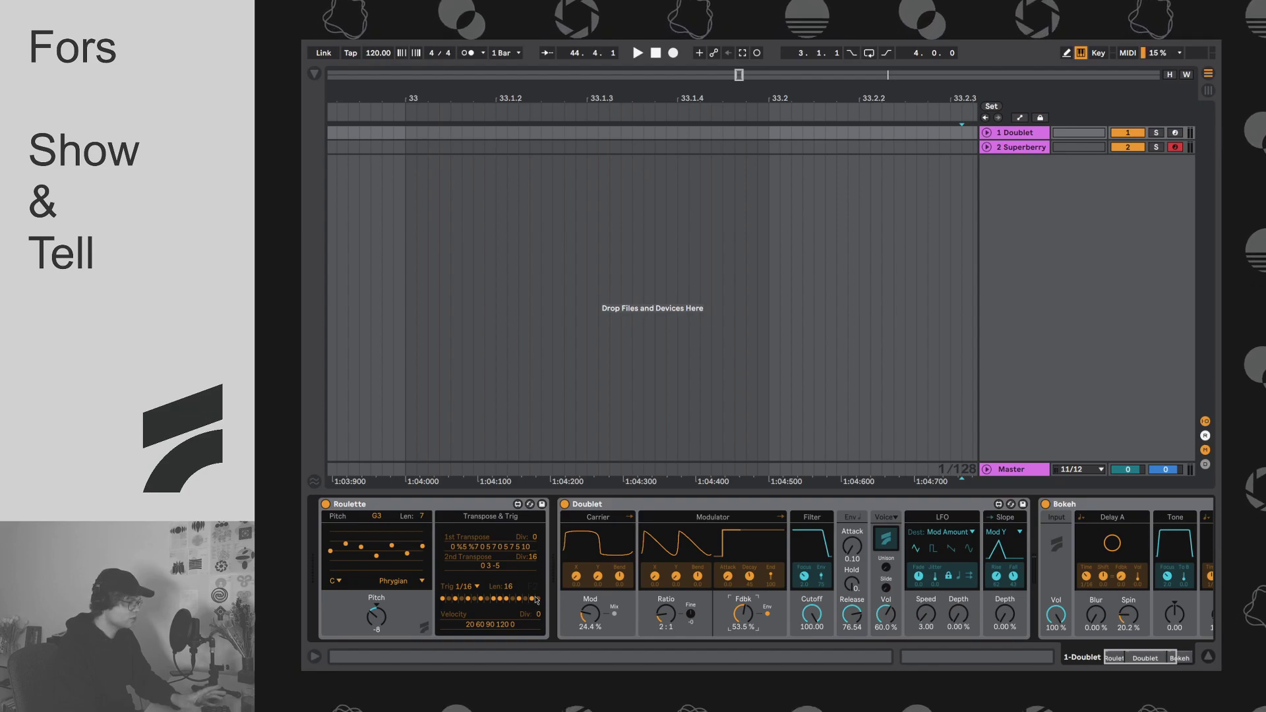
Step: Vary the modulator's Fdbk between 27.6 % and 61.4 % while auditioning the sequence, and set it to 50.4 %
{"action": "key", "text": "space"}
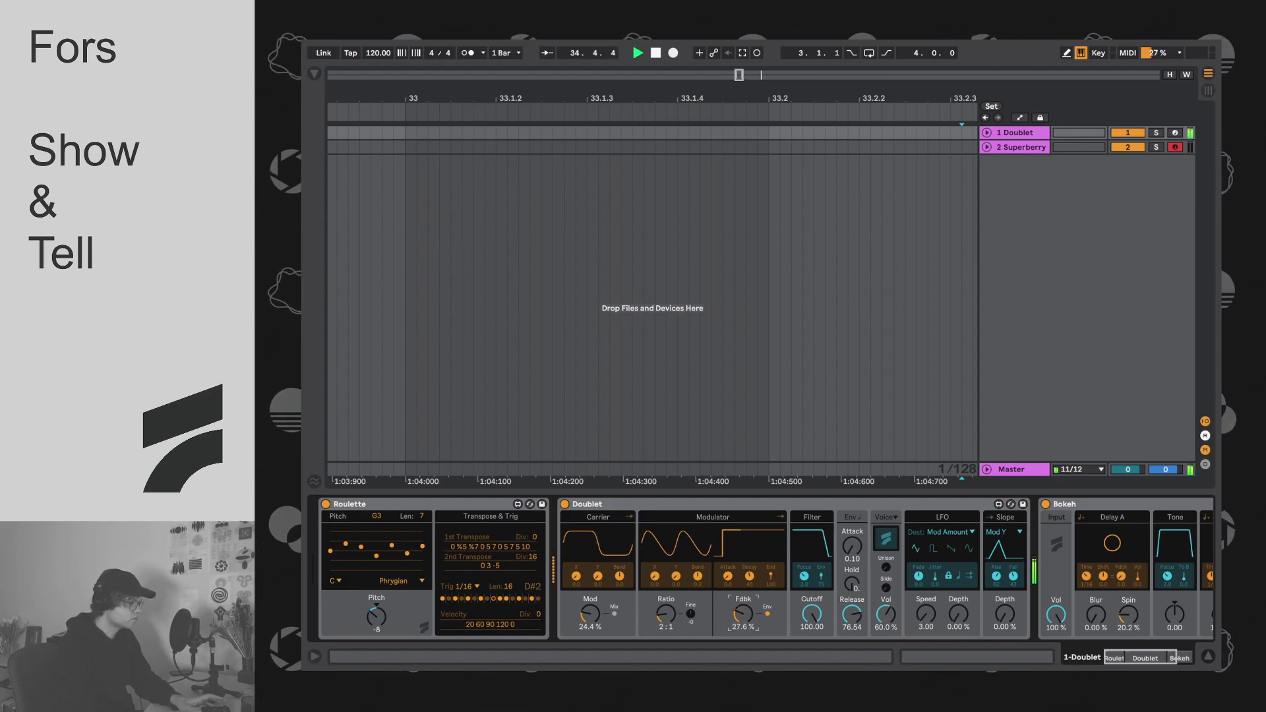
{"action": "left_click_drag", "start_coordinate": [743, 614], "coordinate": [743, 596]}
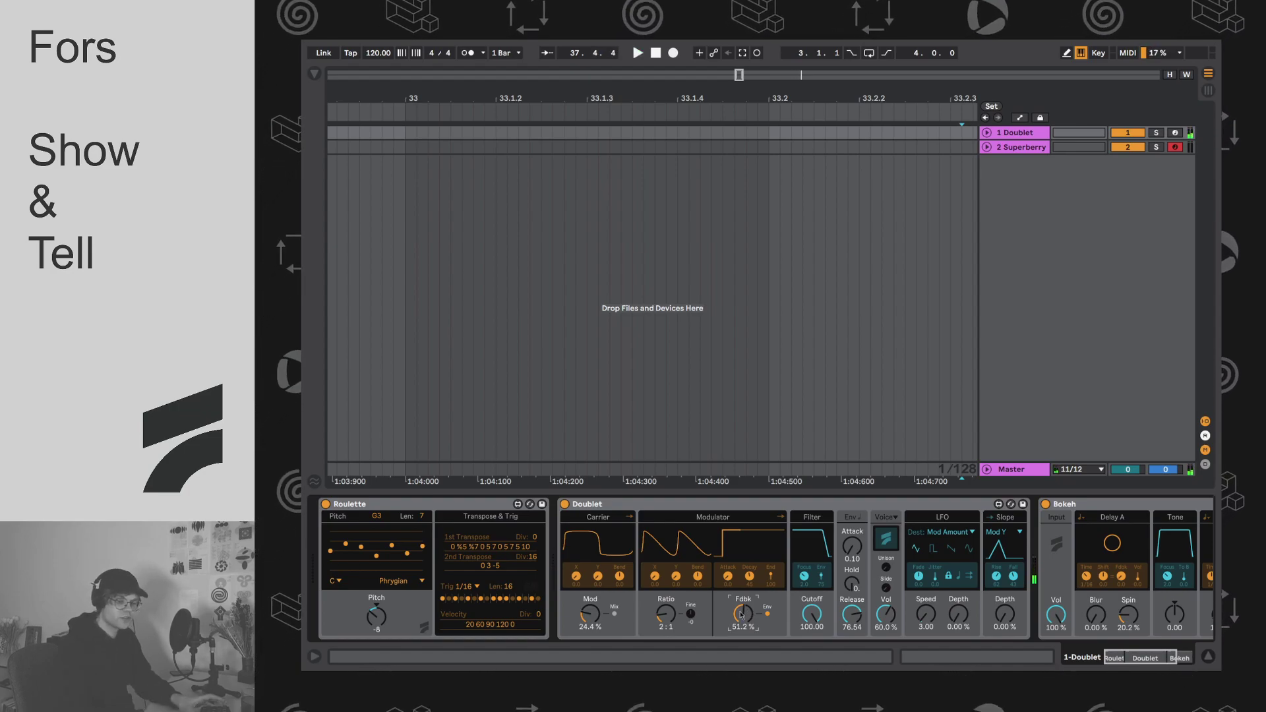
{"action": "key", "text": "space"}
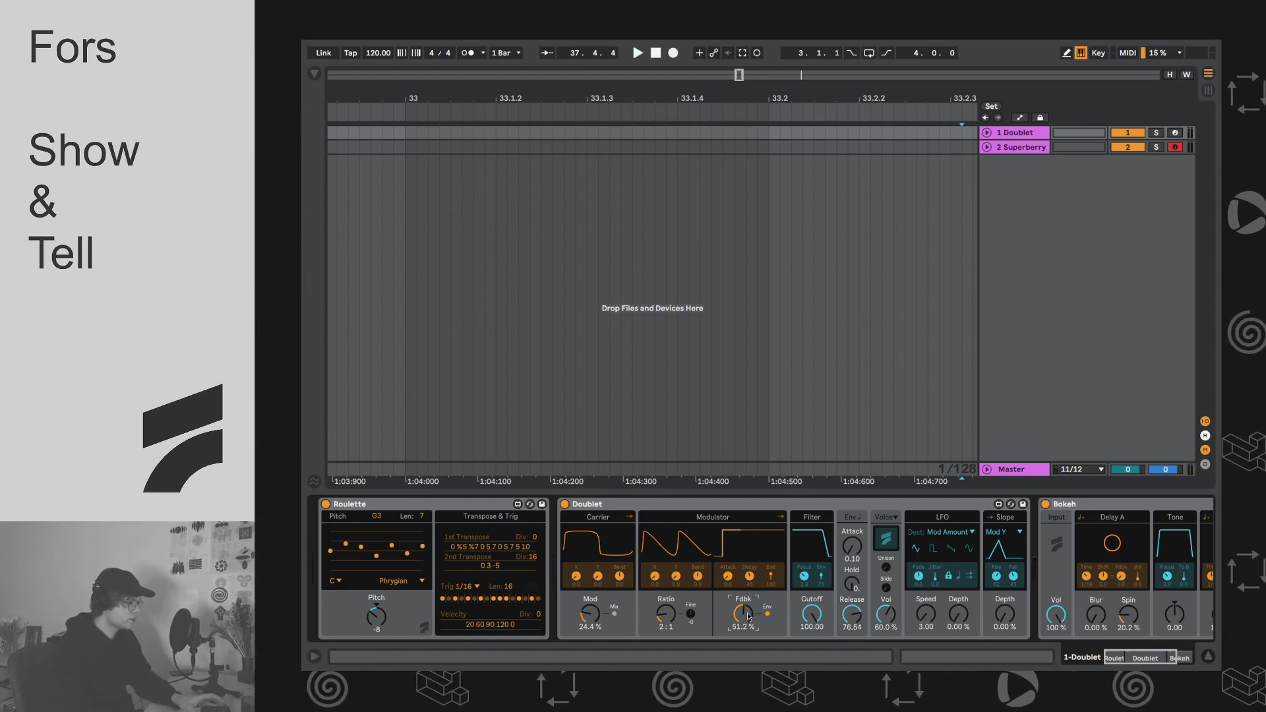
{"action": "left_click_drag", "start_coordinate": [739, 617], "coordinate": [738, 614]}
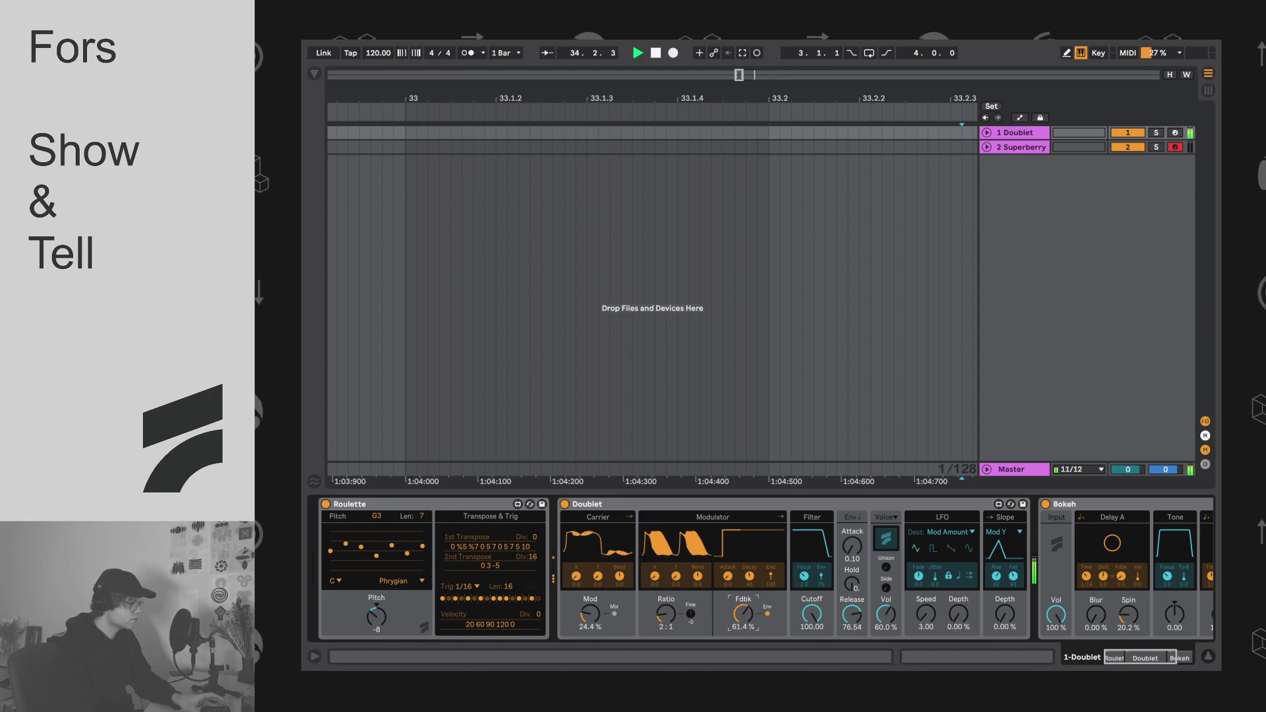
{"action": "left_click_drag", "start_coordinate": [743, 613], "coordinate": [744, 614]}
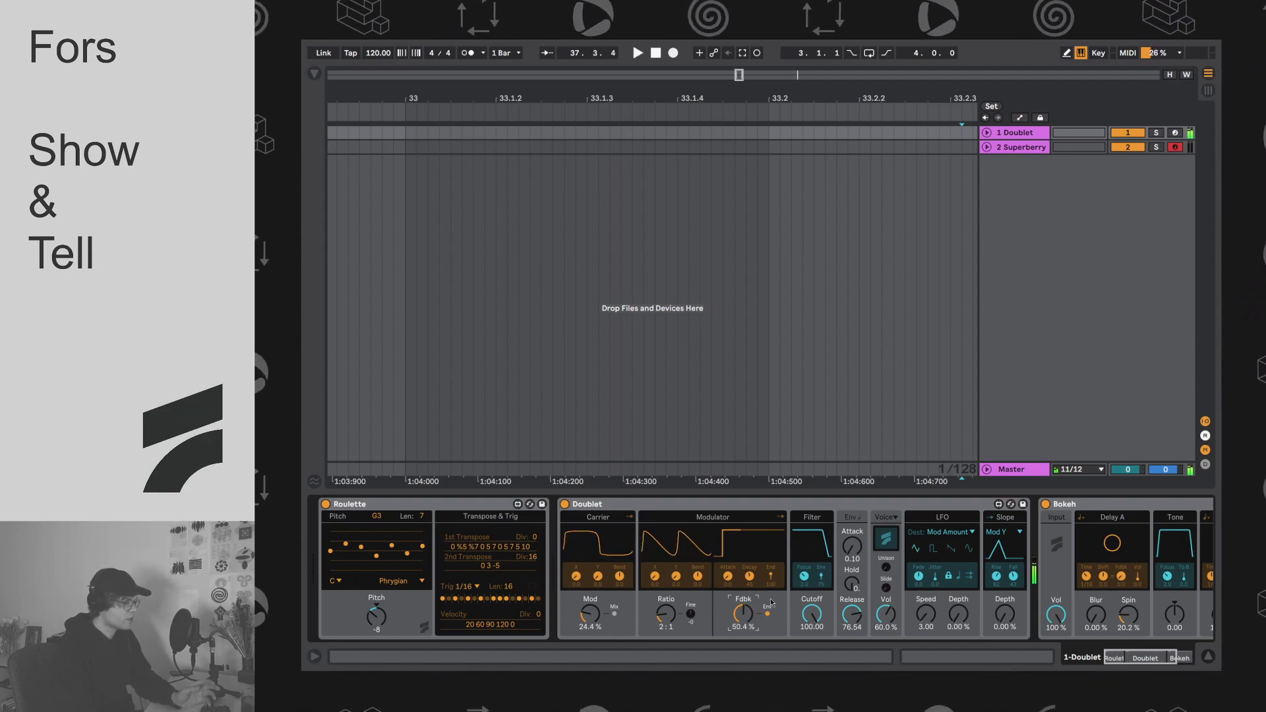
Step: Lower the modulator envelope's End level and lengthen its Attack during playback, and set Fdbk to 31.5 % and Ratio to 1 : 1
{"action": "left_click_drag", "start_coordinate": [771, 576], "coordinate": [770, 593]}
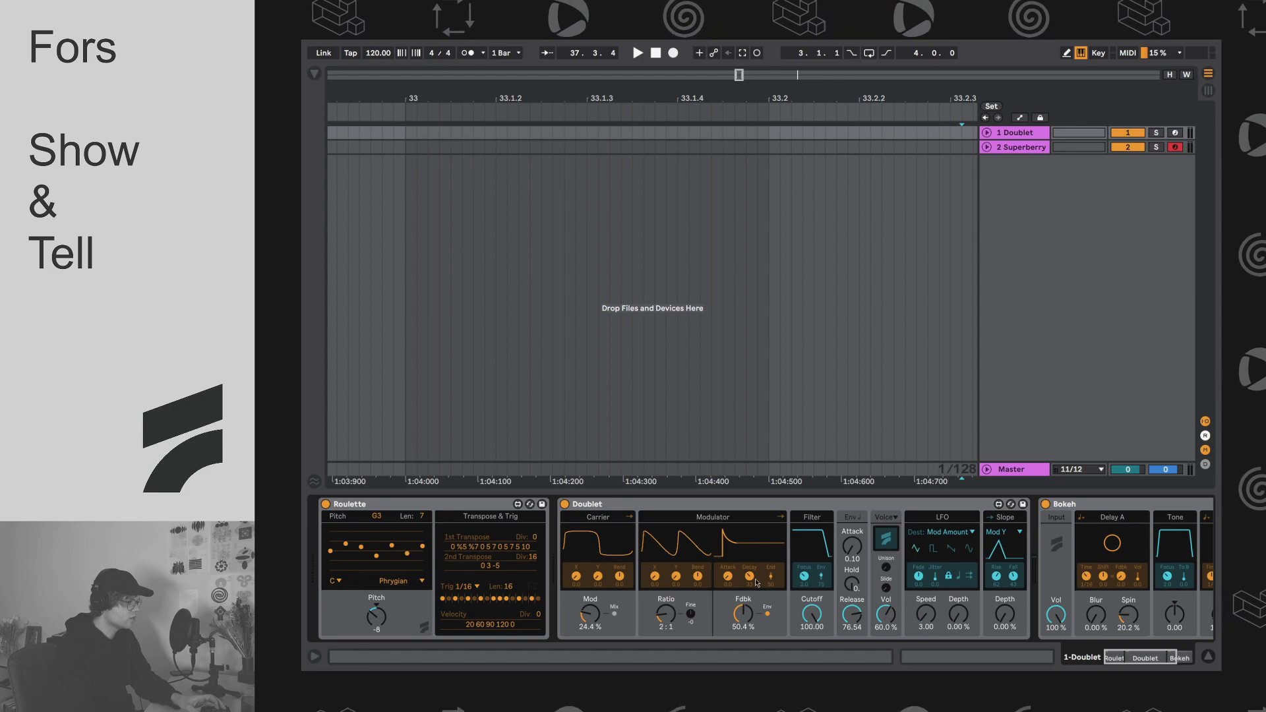
{"action": "key", "text": "space"}
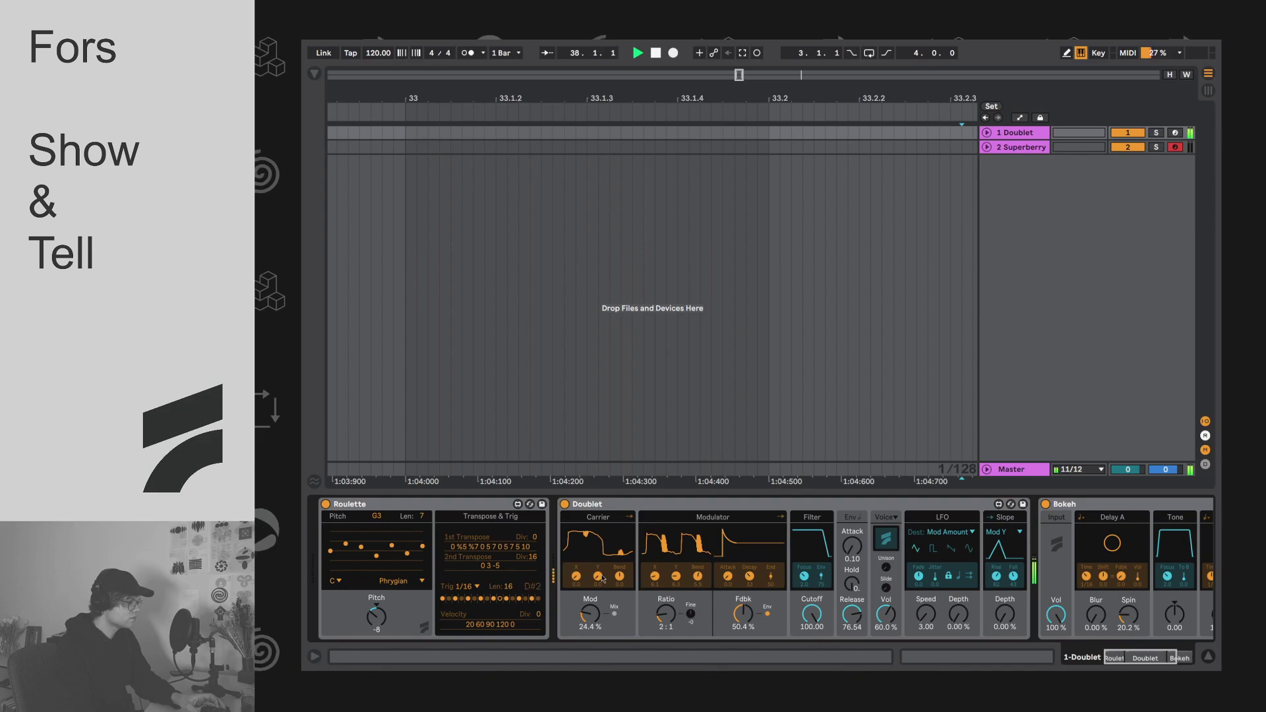
{"action": "left_click_drag", "start_coordinate": [587, 584], "coordinate": [587, 584]}
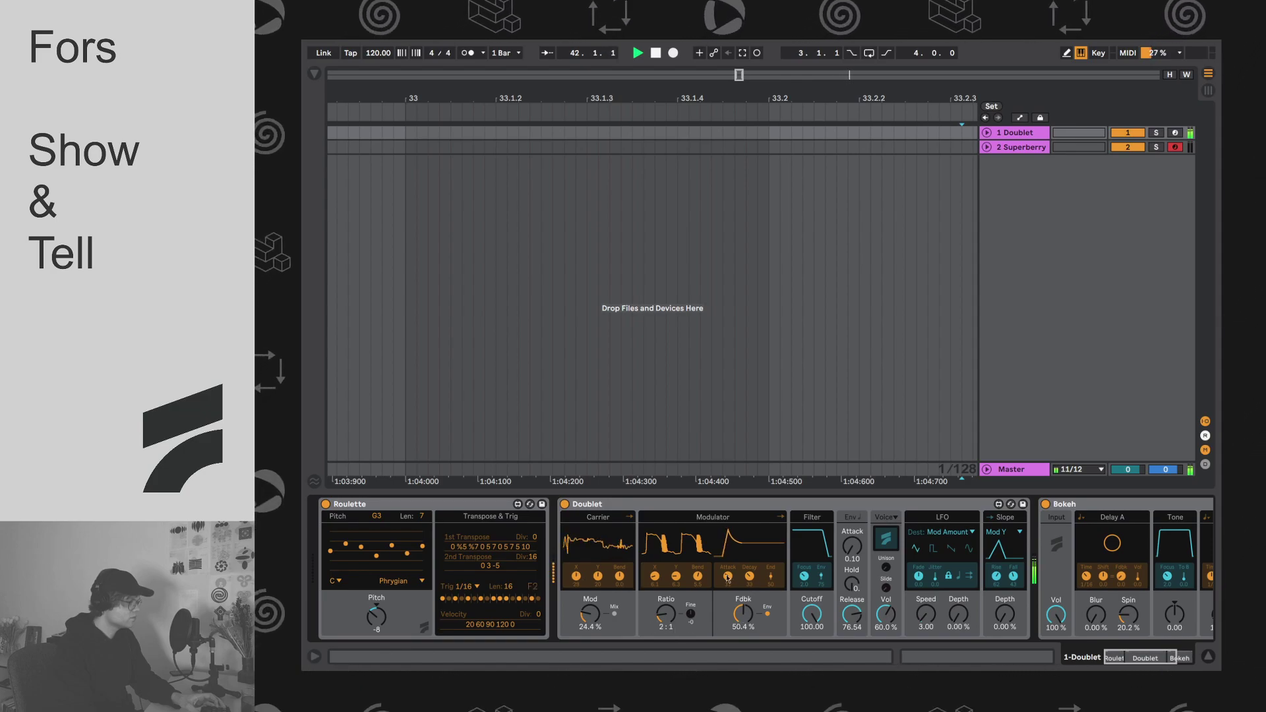
{"action": "left_click_drag", "start_coordinate": [728, 576], "coordinate": [743, 633]}
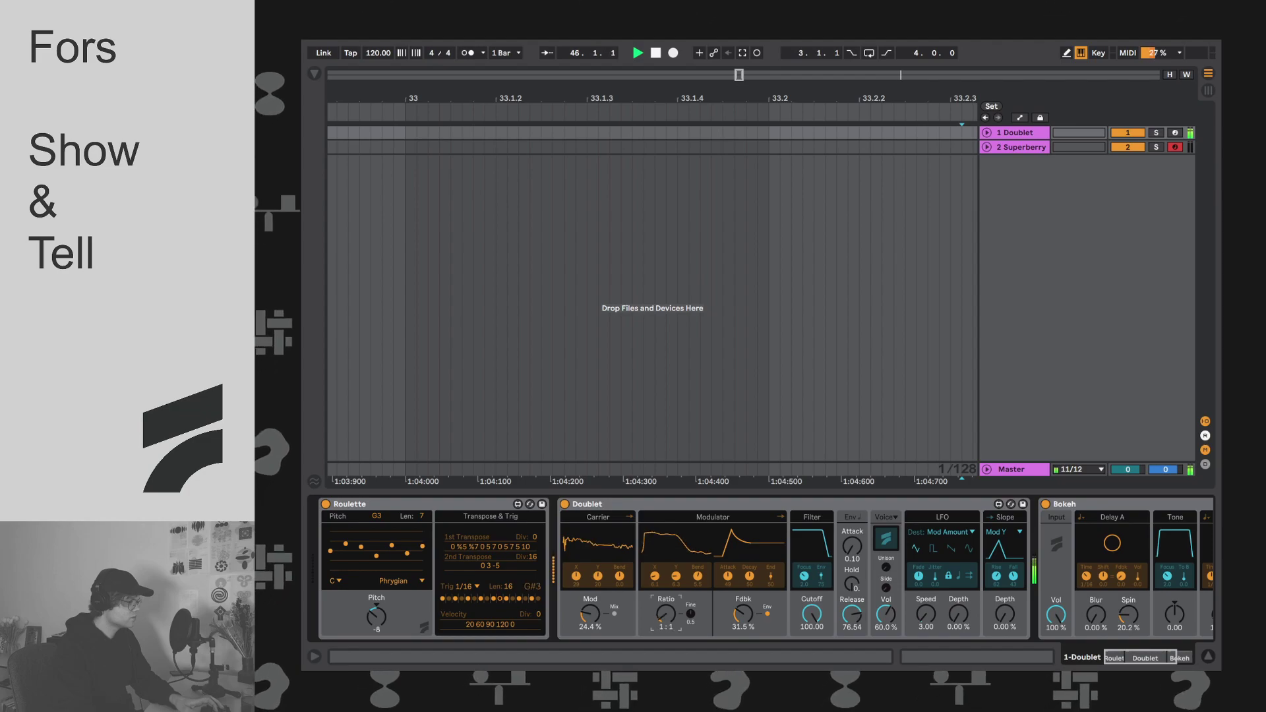
{"action": "left_click_drag", "start_coordinate": [666, 616], "coordinate": [666, 626]}
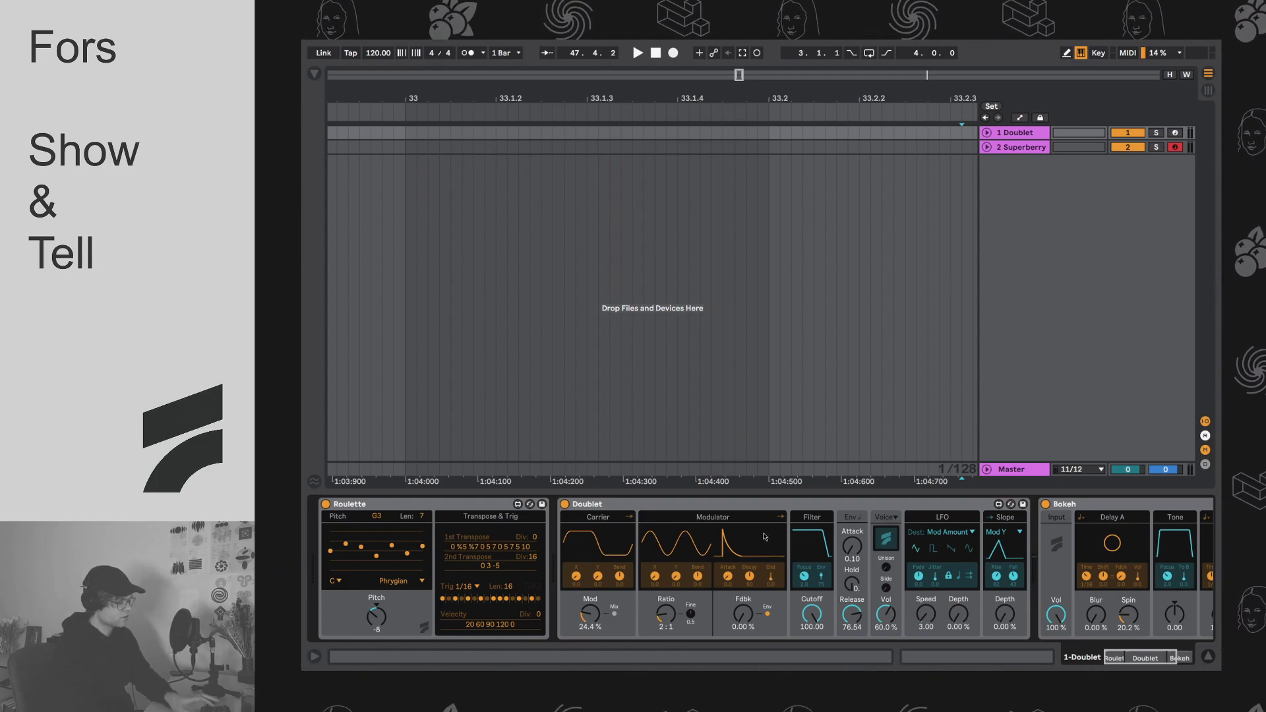
Step: Set Doublet's Release to 81.26 and Mod to 36.2 % while auditioning the decaying modulator envelope, and restart playback
{"action": "key", "text": "space"}
{"action": "left_click_drag", "start_coordinate": [852, 615], "coordinate": [852, 606]}
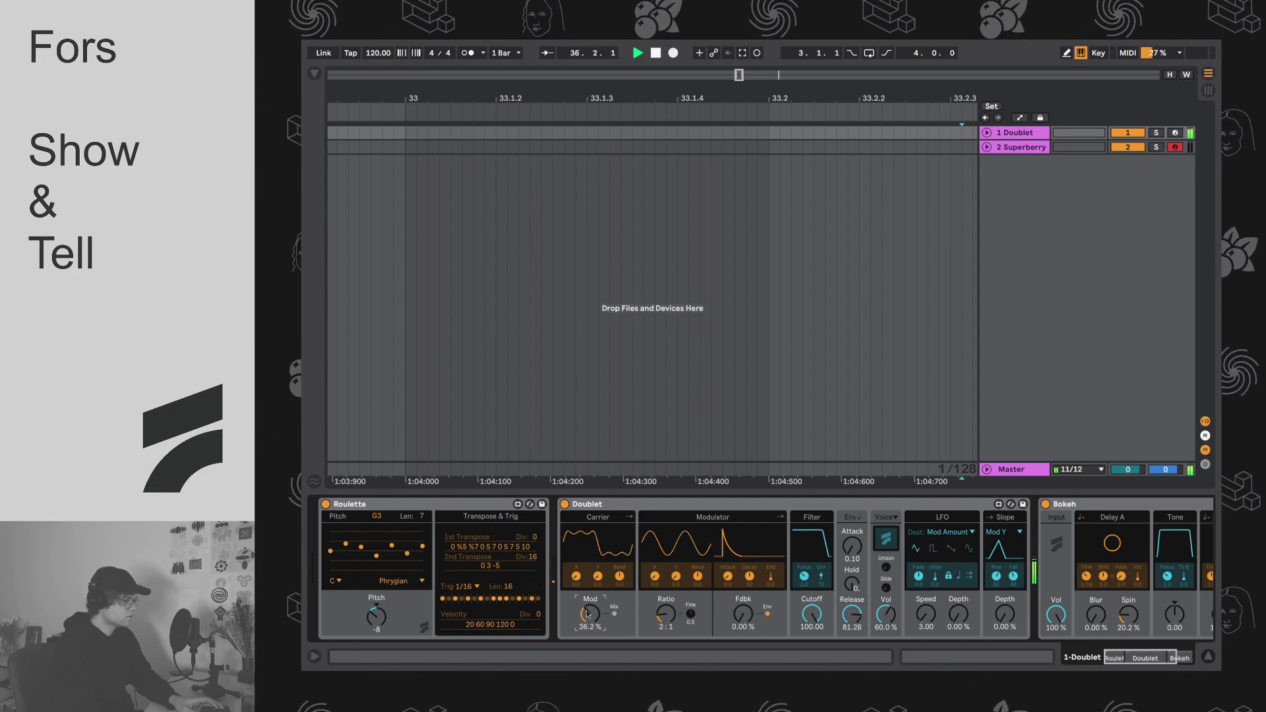
{"action": "key", "text": "space"}
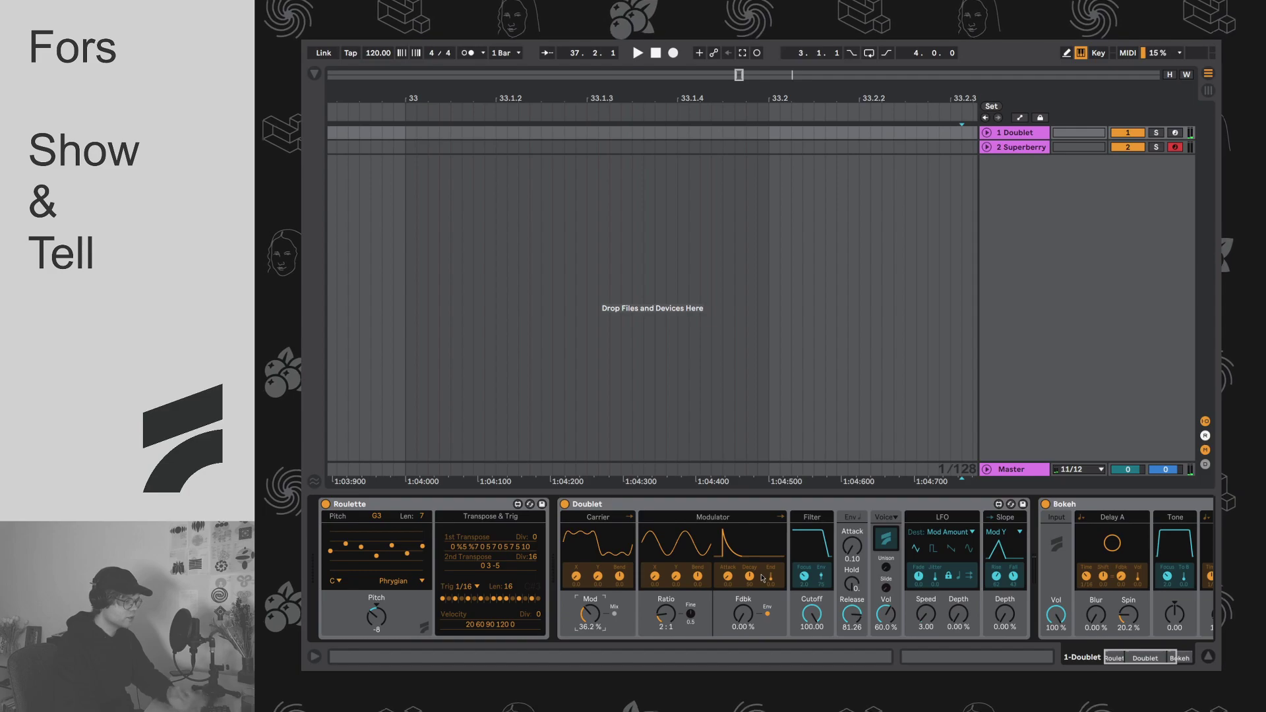
{"action": "key", "text": "space"}
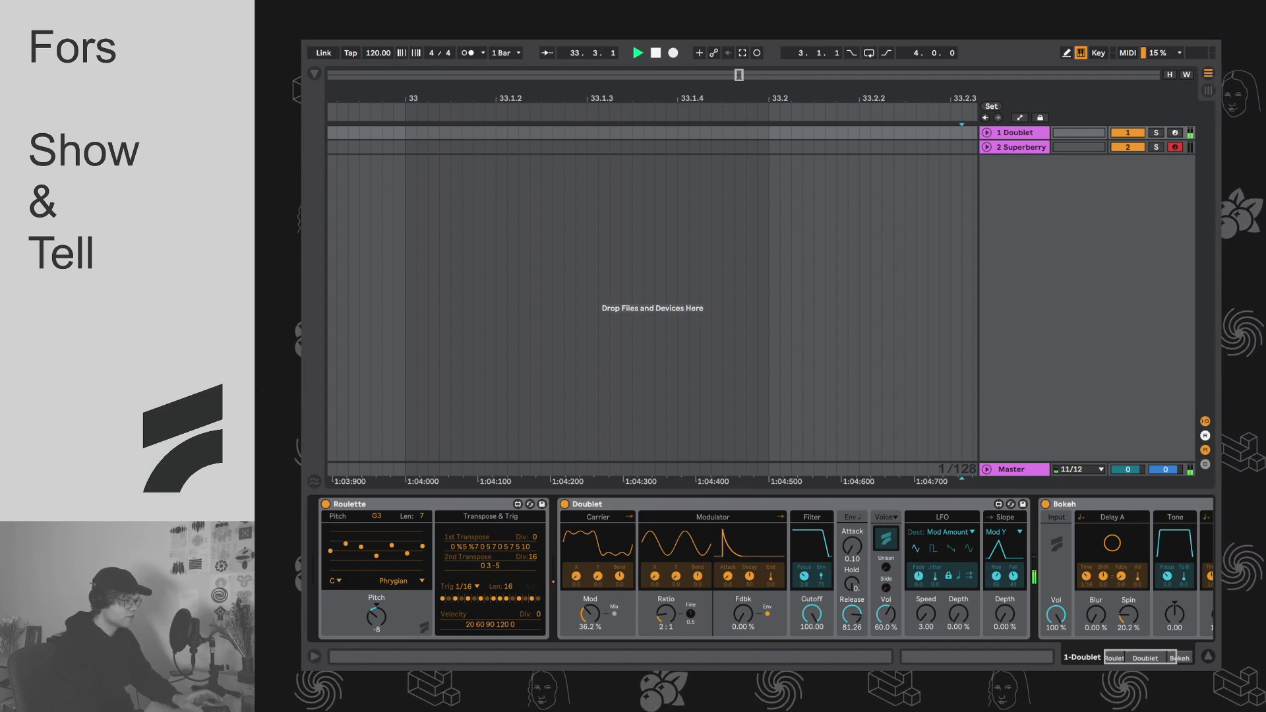
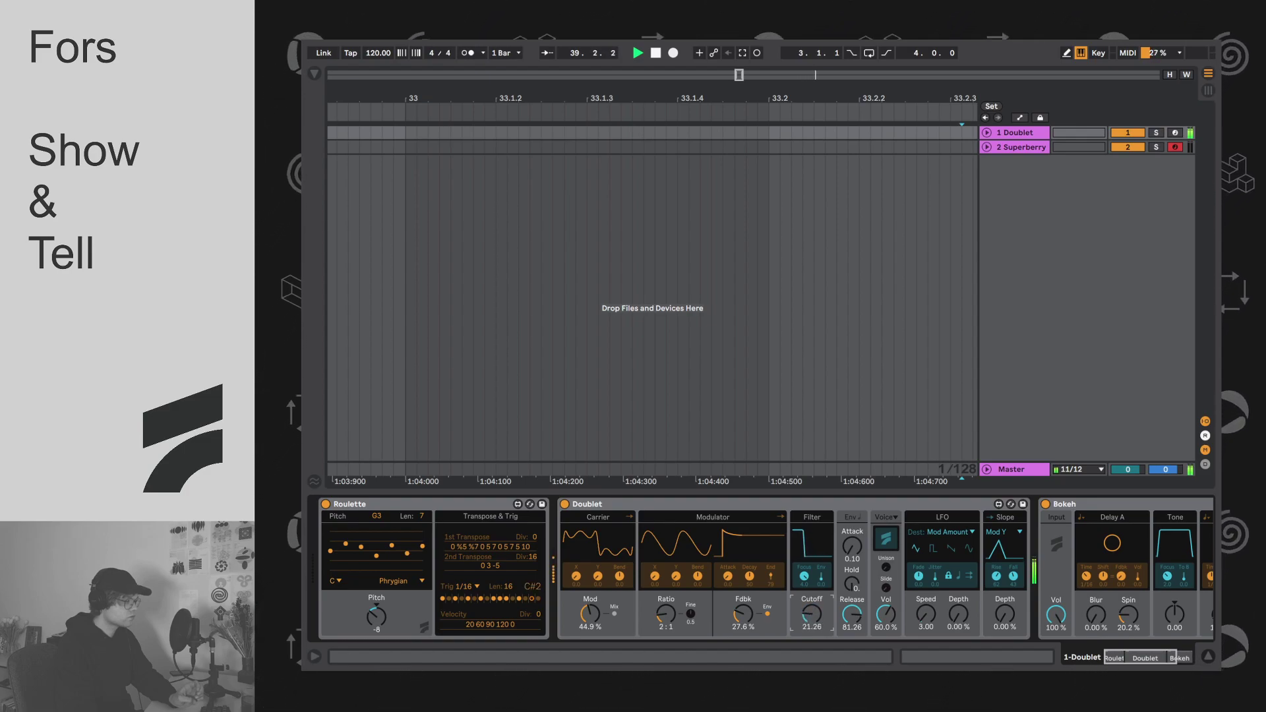
Step: Raise the modulator's Fdbk to 74.0 %, set the filter Cutoff to 25.98, and soften the filter slope with Focus
{"action": "left_click_drag", "start_coordinate": [743, 614], "coordinate": [743, 584]}
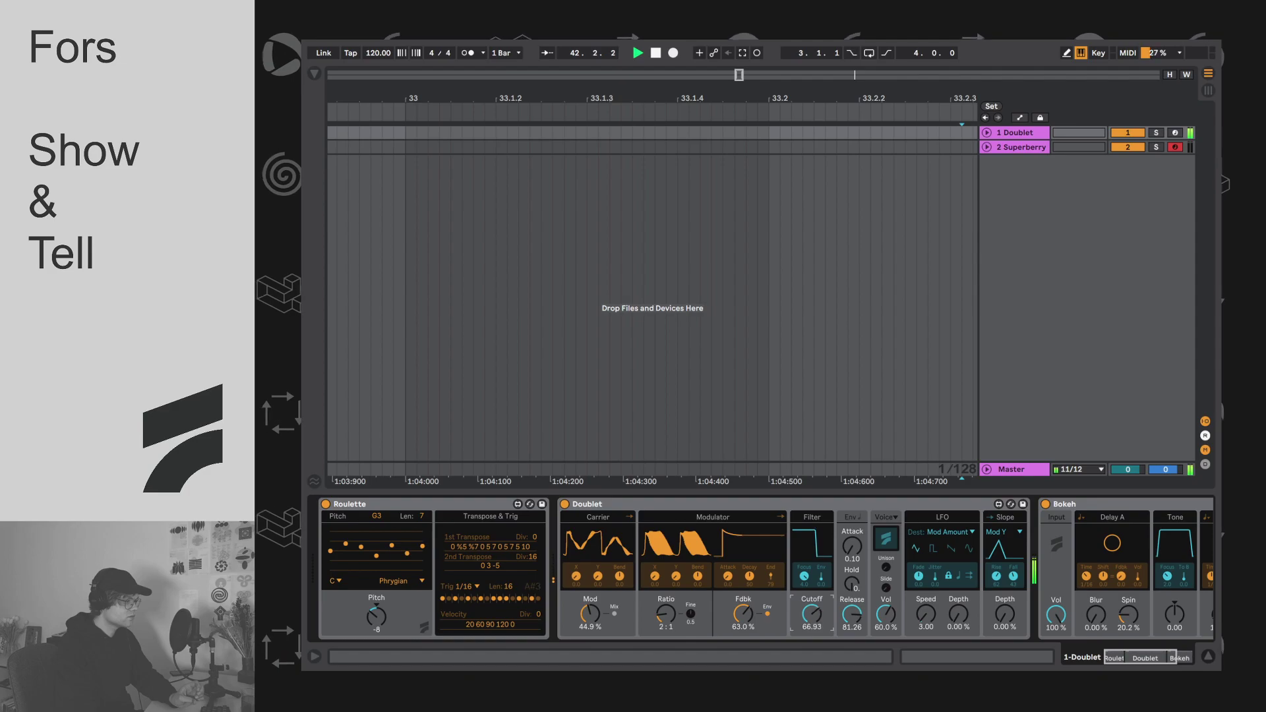
{"action": "left_click_drag", "start_coordinate": [744, 583], "coordinate": [743, 572]}
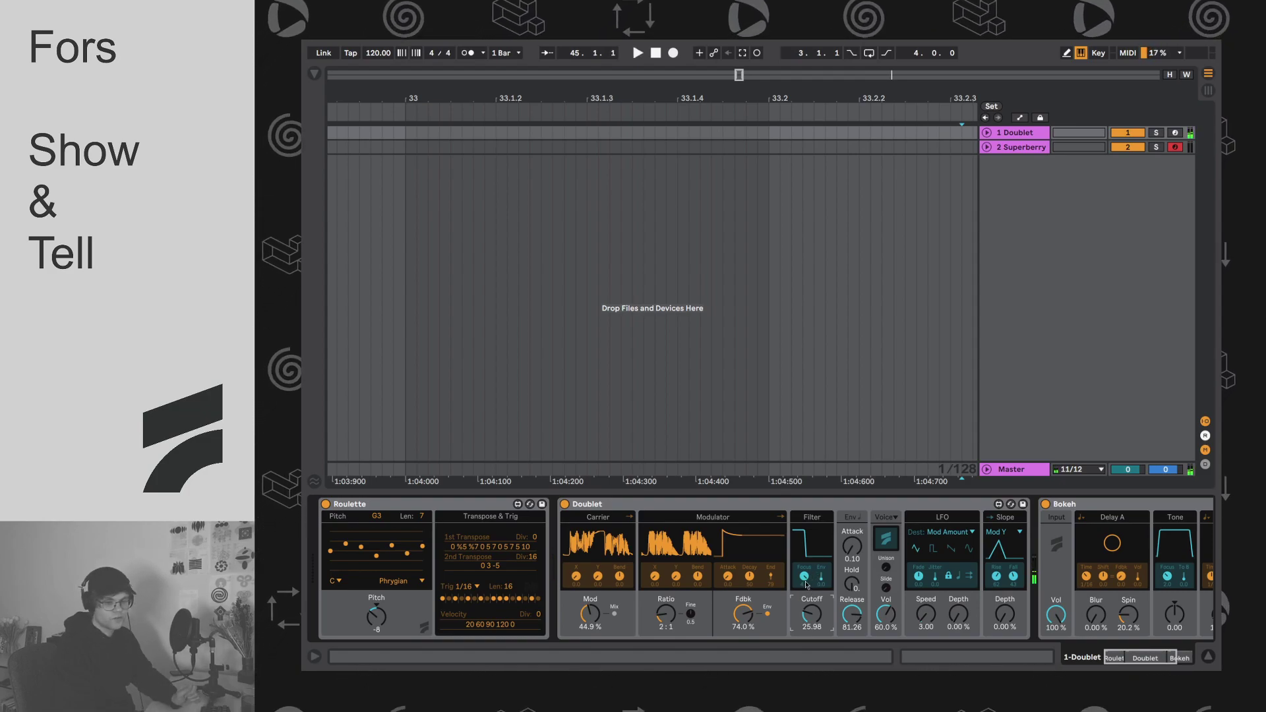
{"action": "left_click_drag", "start_coordinate": [811, 583], "coordinate": [812, 593]}
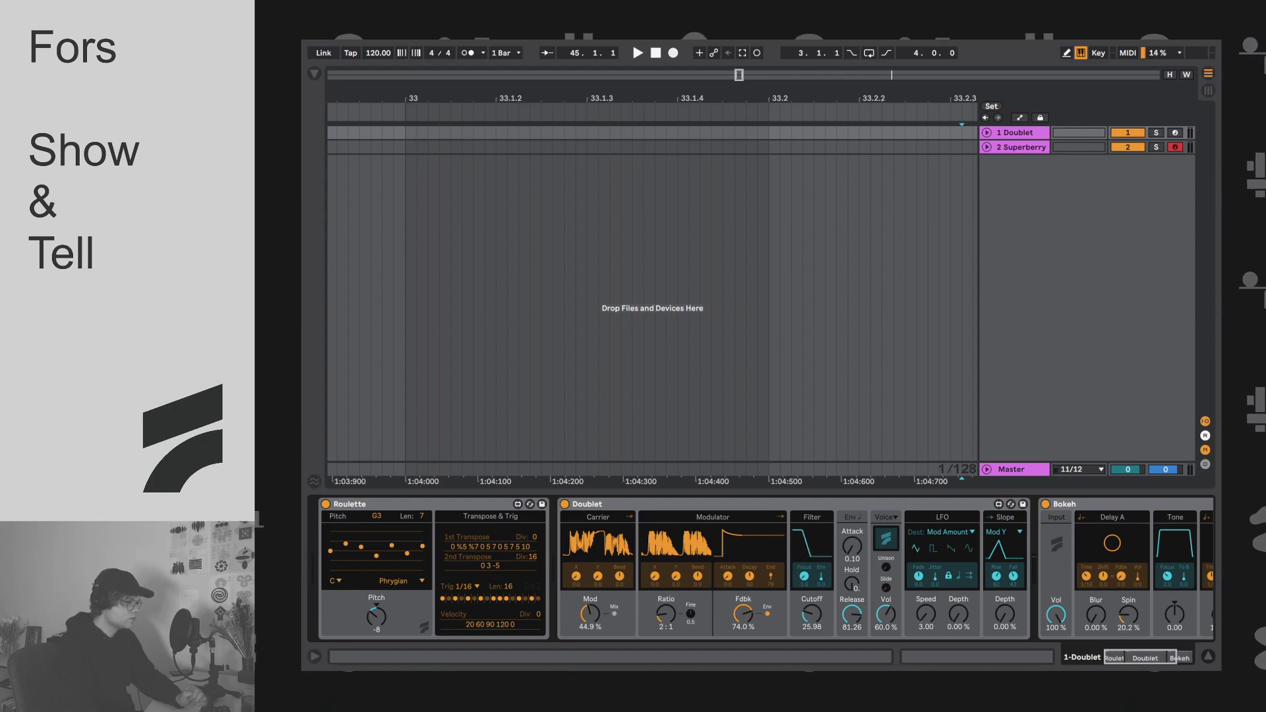
{"action": "left_click_drag", "start_coordinate": [811, 593], "coordinate": [812, 580]}
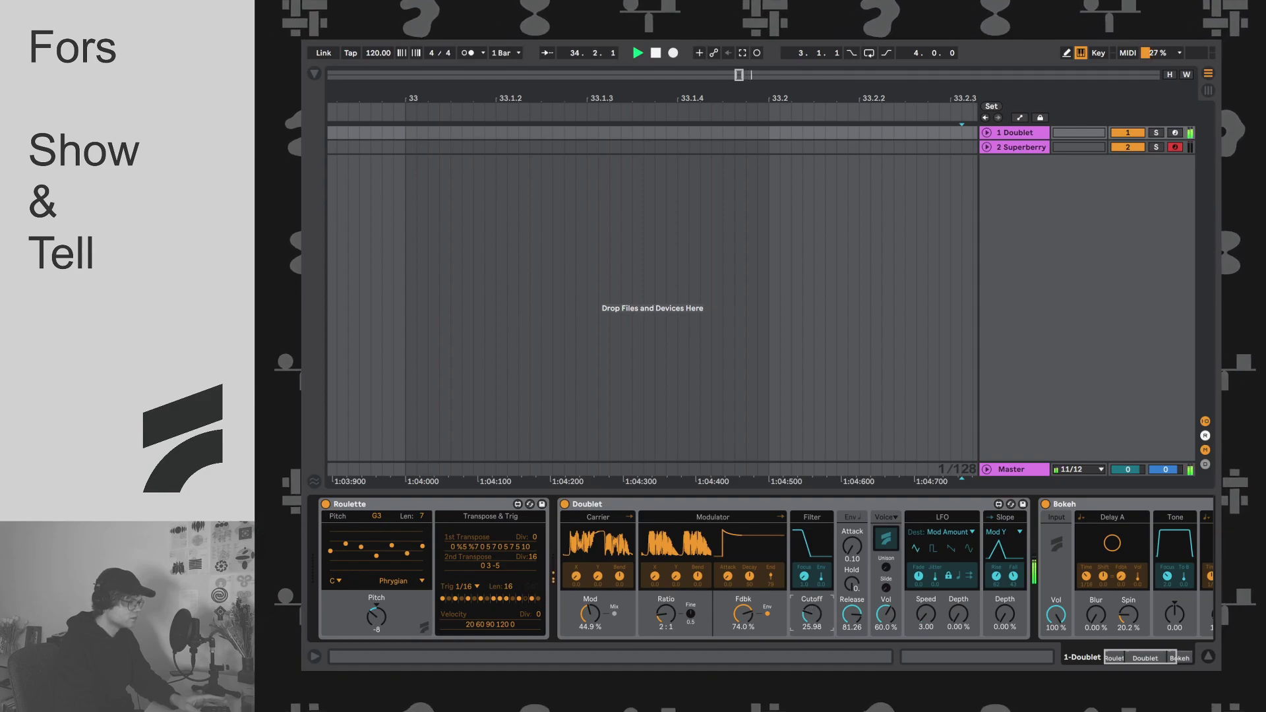
Step: Try different Focus settings on Doublet's filter during playback, open its cutoff to 100, and stop playback
{"action": "left_click_drag", "start_coordinate": [804, 578], "coordinate": [806, 587]}
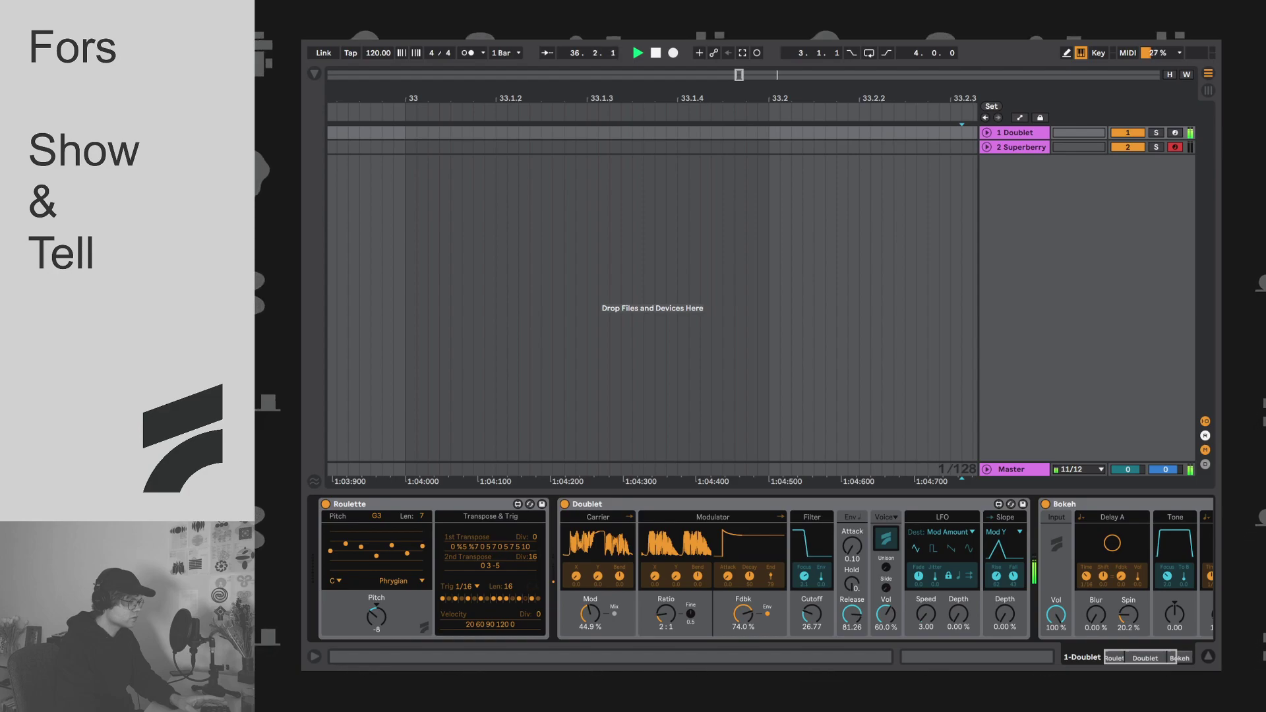
{"action": "left_click_drag", "start_coordinate": [804, 576], "coordinate": [807, 583]}
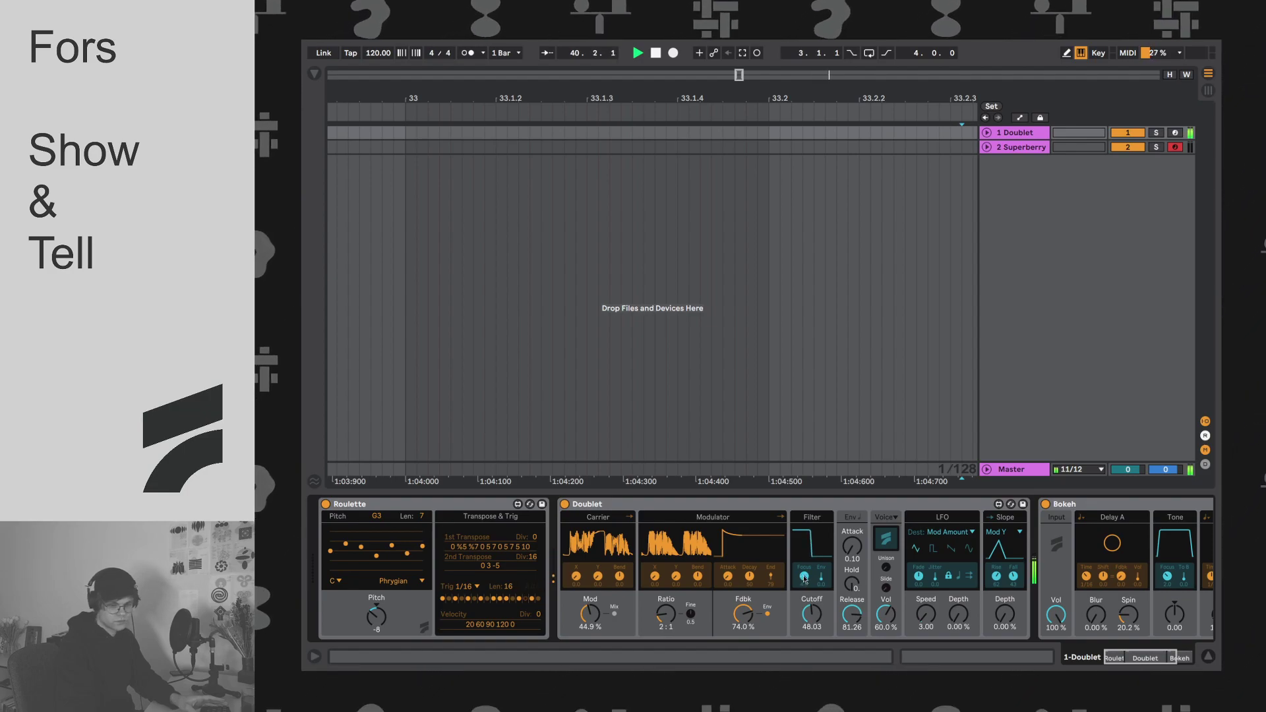
{"action": "key", "text": "space"}
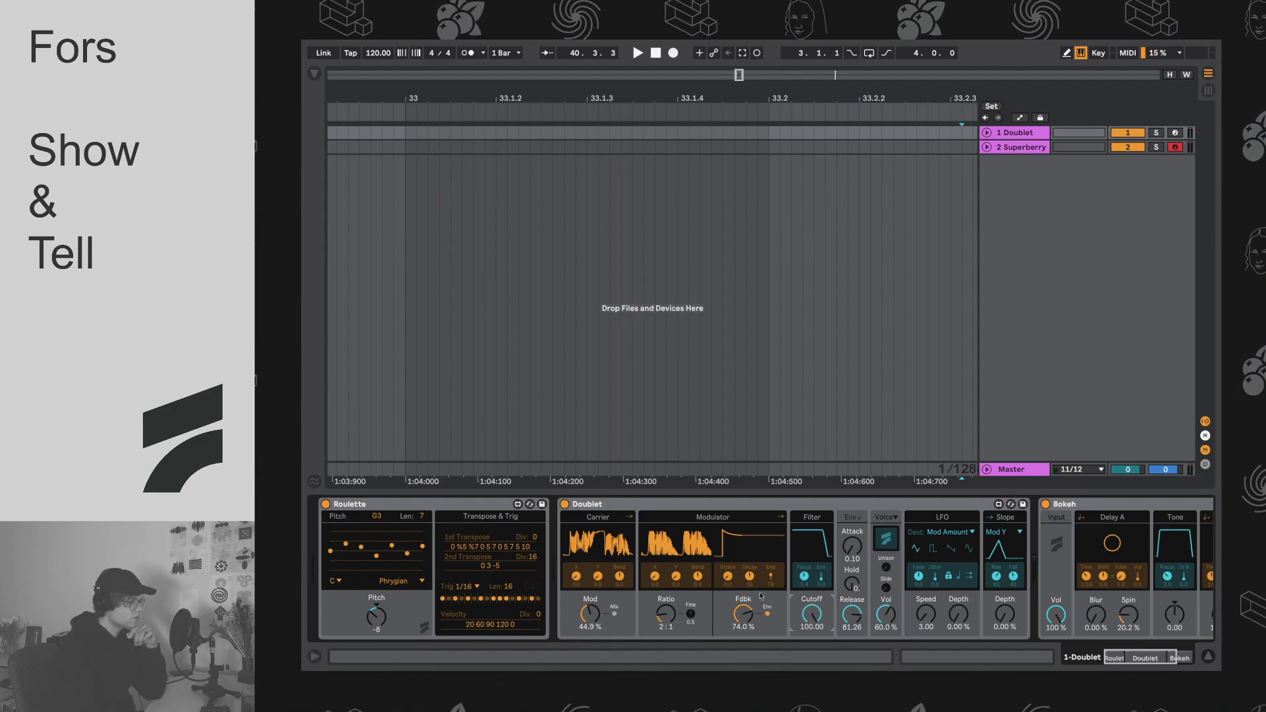
Step: Set Doublet's feedback to 0%, mod to 40.2%, release to 76.54 and filter cutoff to 40.16 while listening
{"action": "left_click_drag", "start_coordinate": [743, 613], "coordinate": [743, 633]}
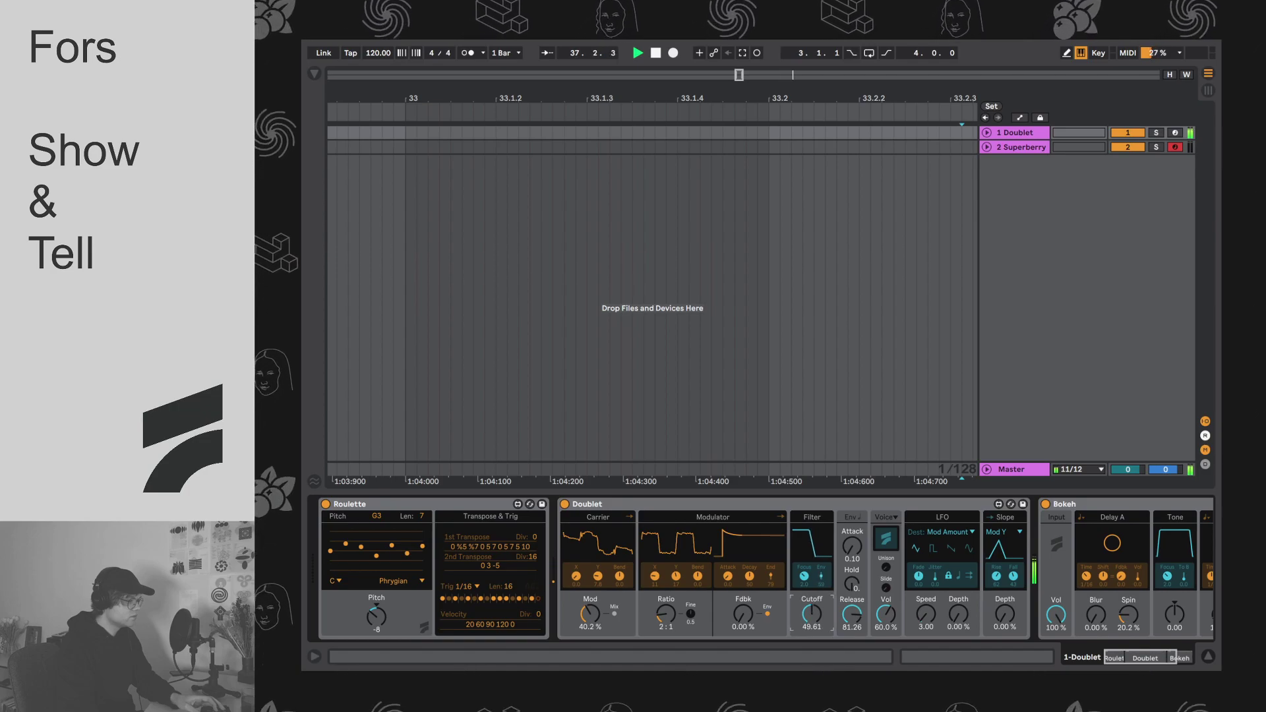
{"action": "left_click_drag", "start_coordinate": [851, 617], "coordinate": [851, 623]}
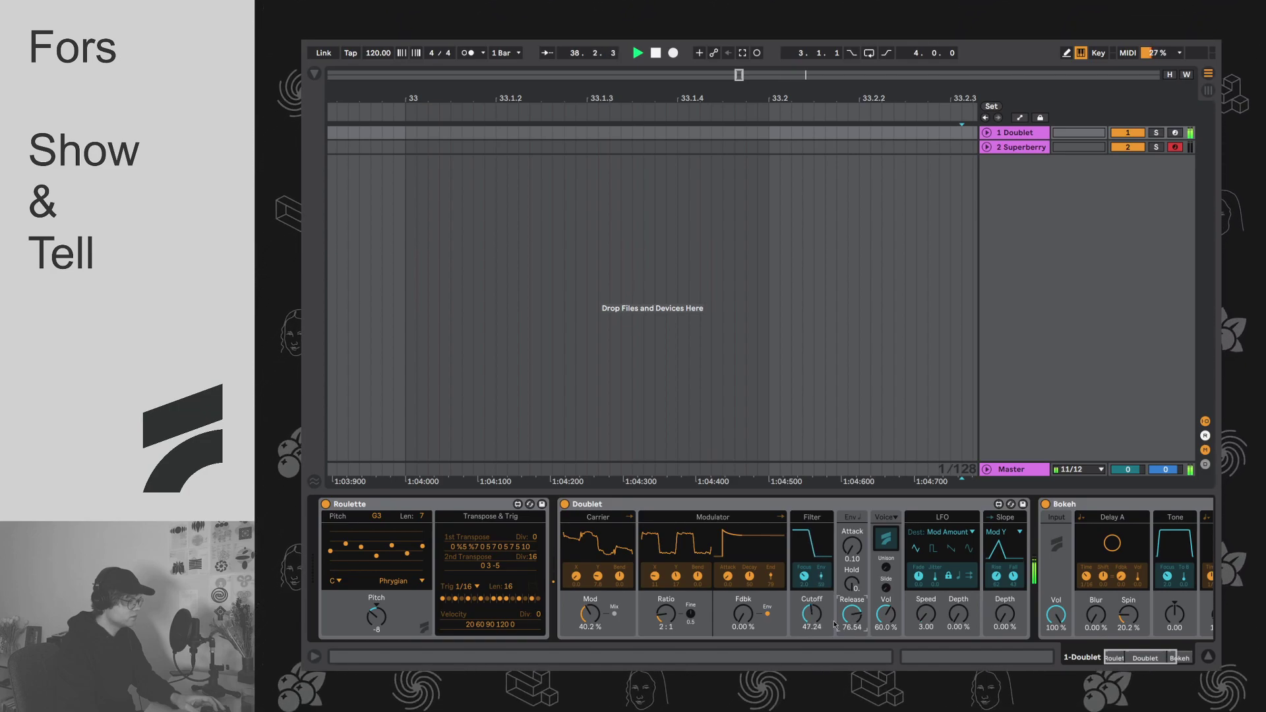
{"action": "left_click", "coordinate": [820, 620]}
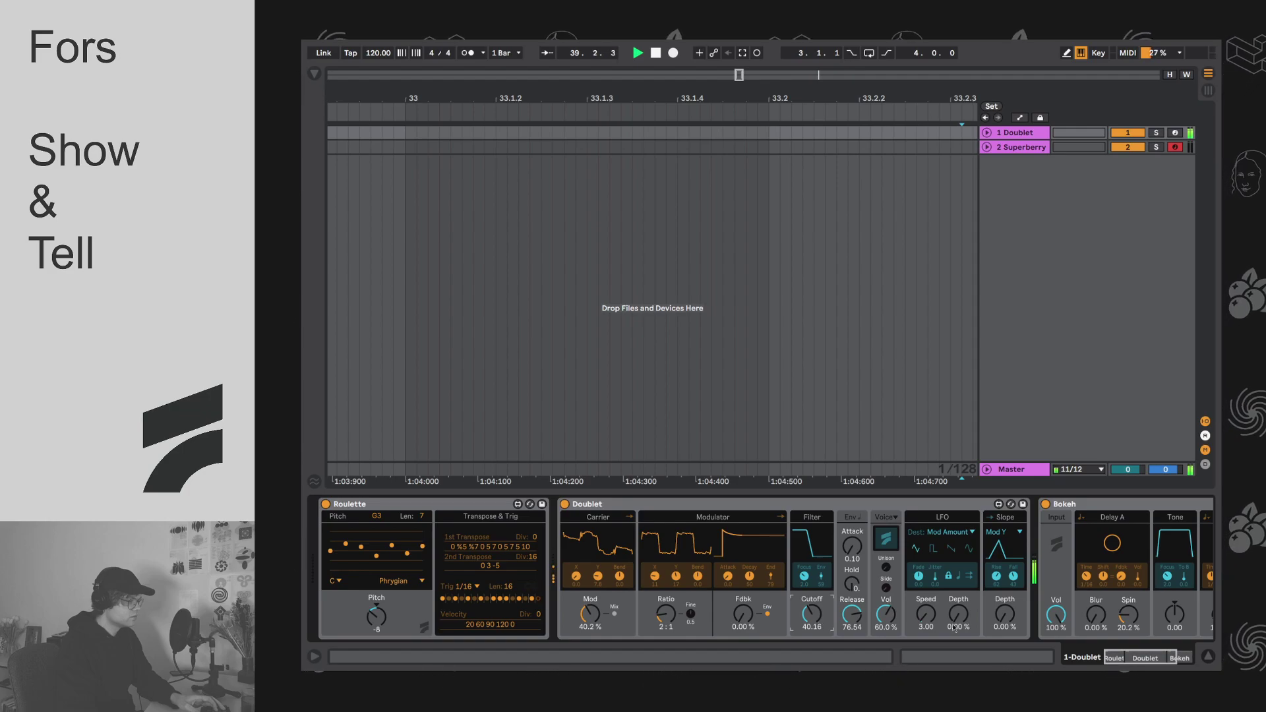
Step: Turn off the Bokeh delay effect and audition the Doublet patch without it
{"action": "scroll", "coordinate": [954, 627], "scroll_direction": "right", "scroll_amount": 3}
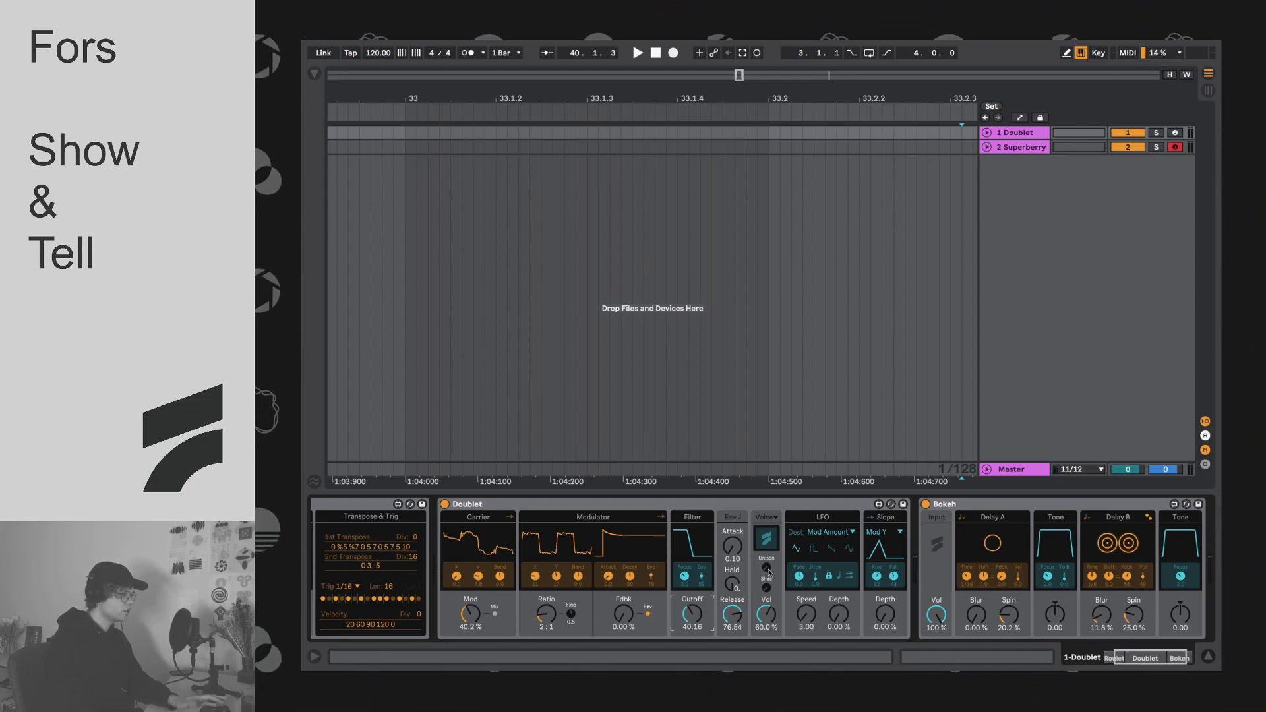
{"action": "key", "text": "space"}
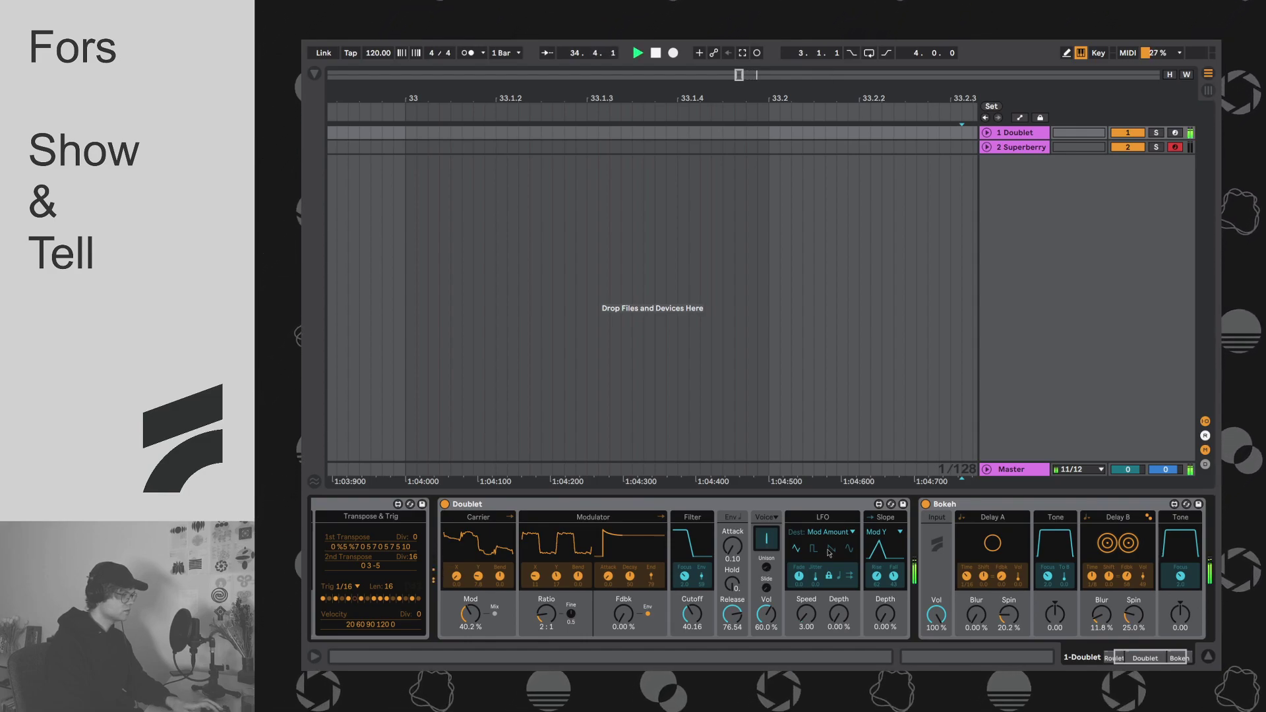
{"action": "key", "text": "ctrl+0"}
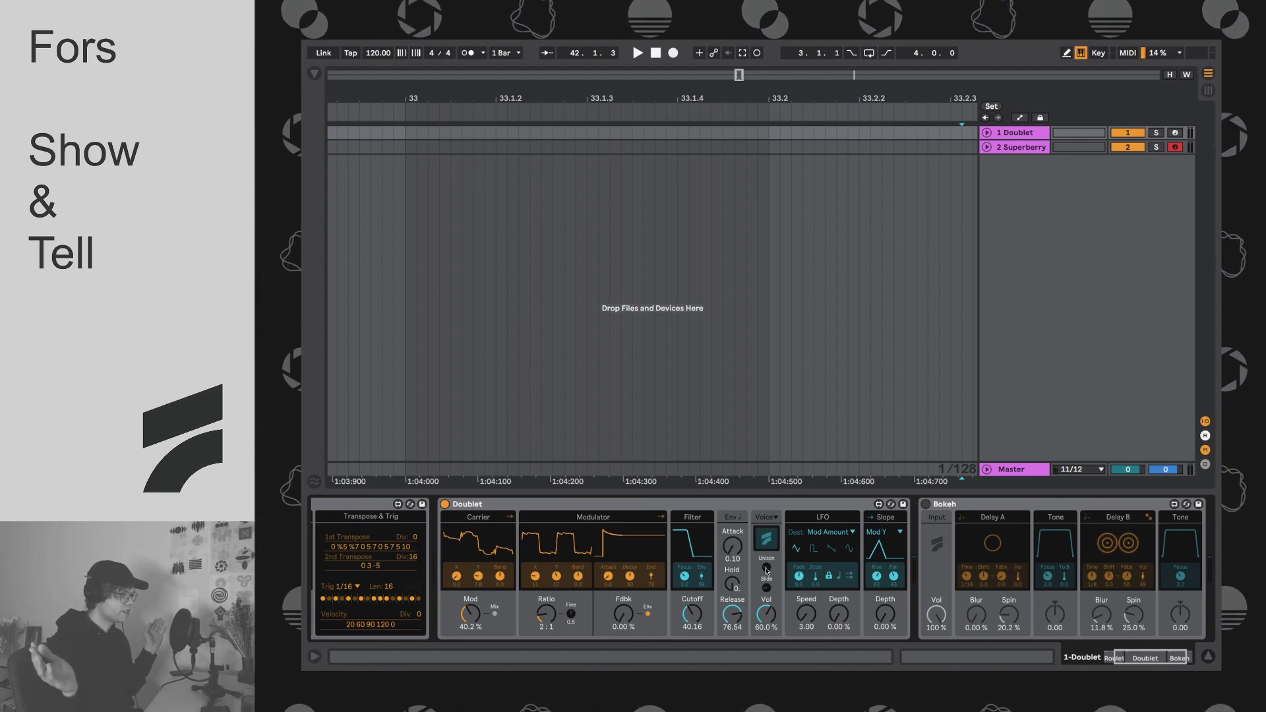
{"action": "left_click_drag", "start_coordinate": [766, 569], "coordinate": [766, 574]}
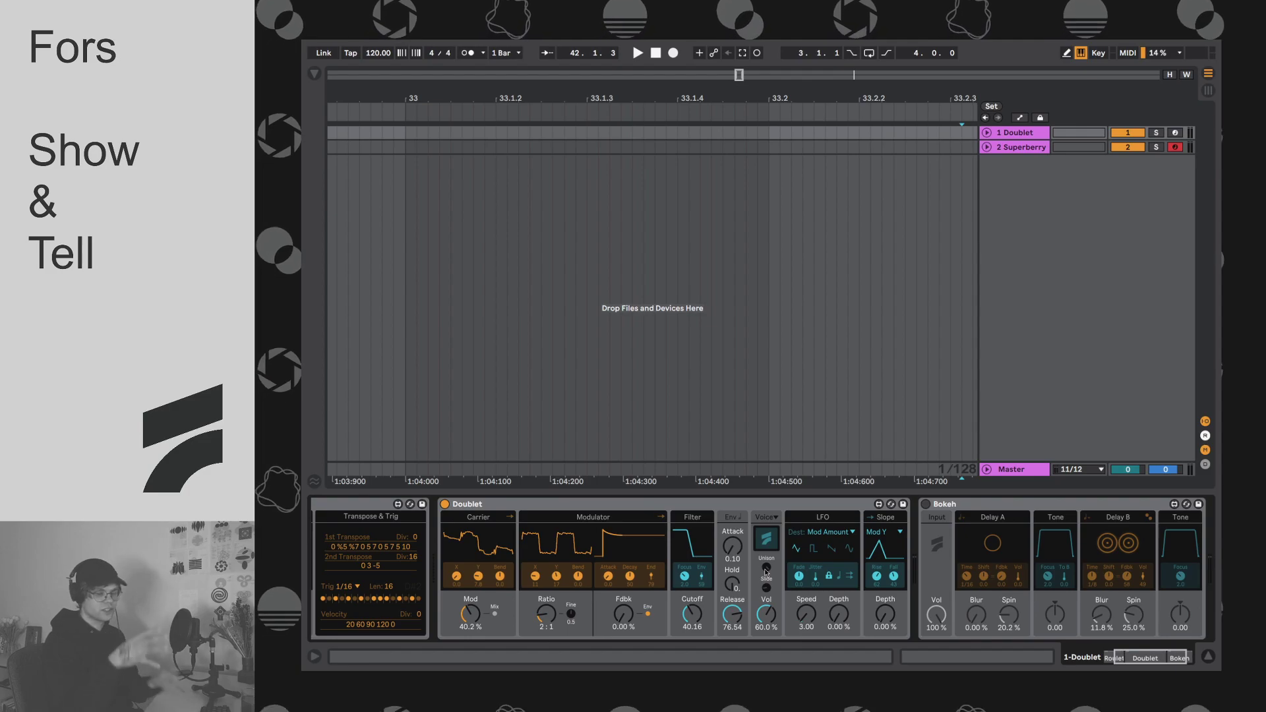
{"action": "key", "text": "space"}
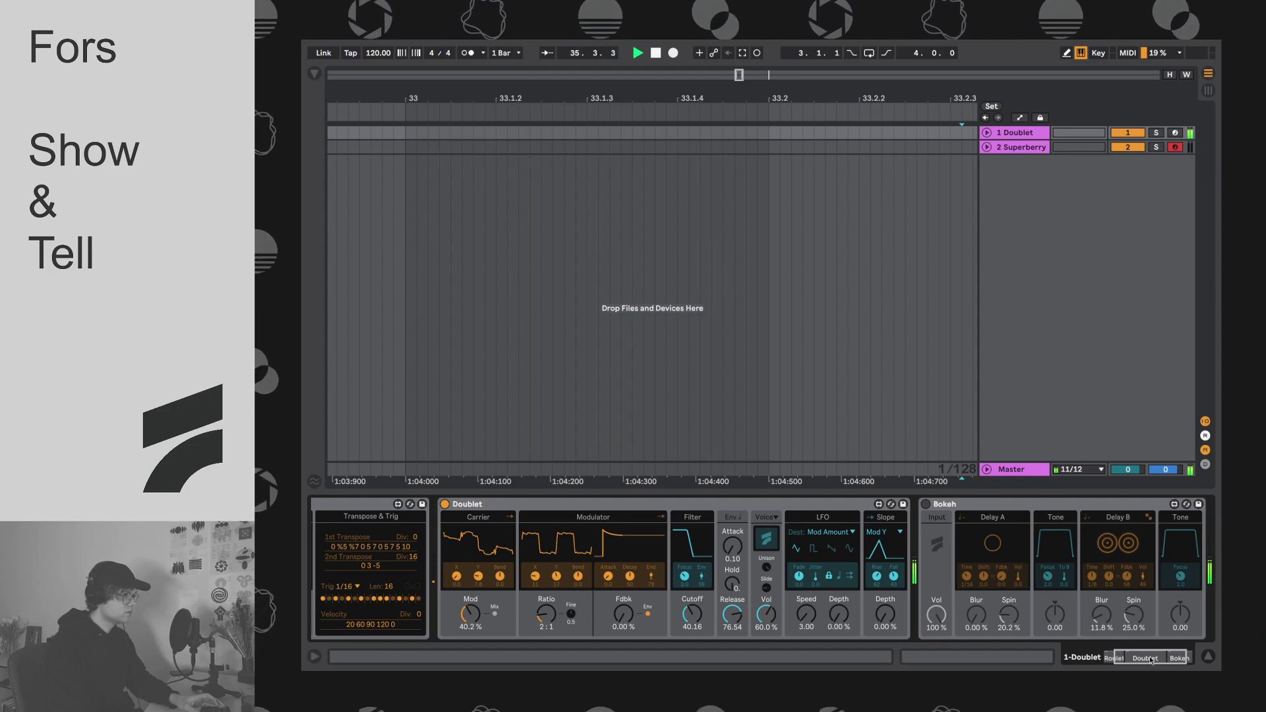
Step: Set Doublet's Slope depth to 100% on Mod Y with an immediate rise, and play the result
{"action": "scroll", "coordinate": [399, 559], "scroll_direction": "left", "scroll_amount": 5}
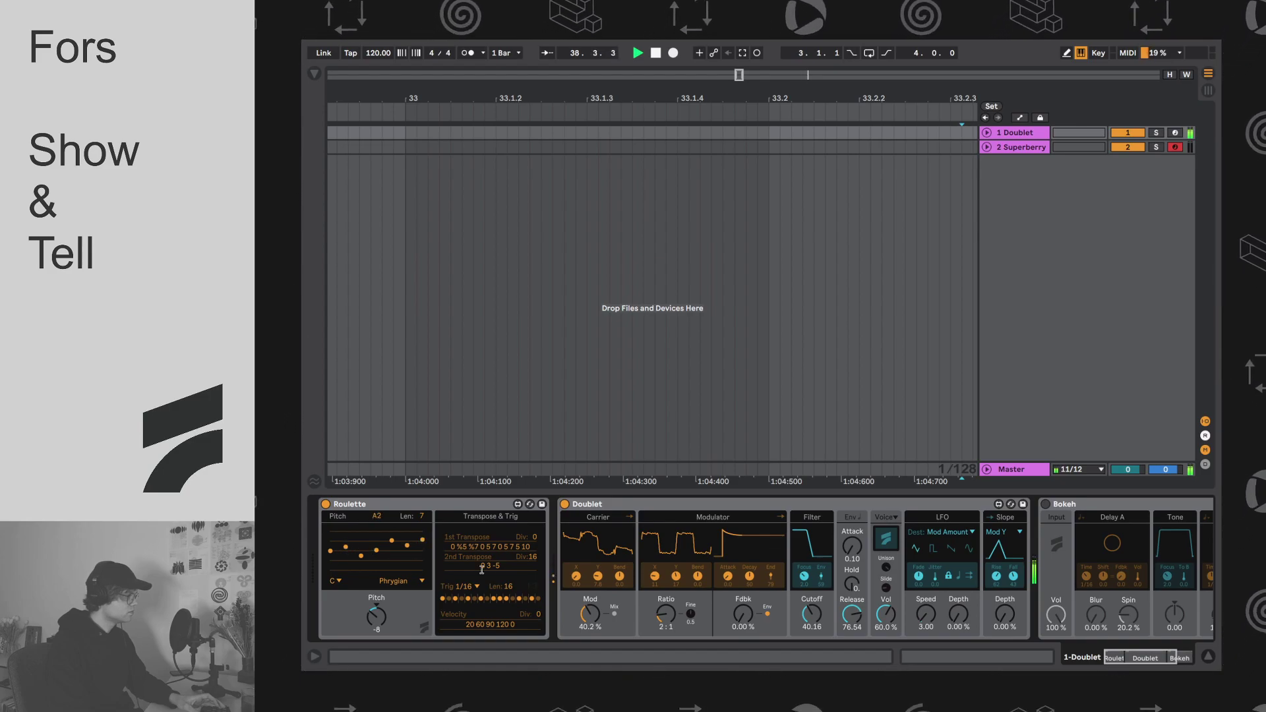
{"action": "left_click", "coordinate": [1132, 661]}
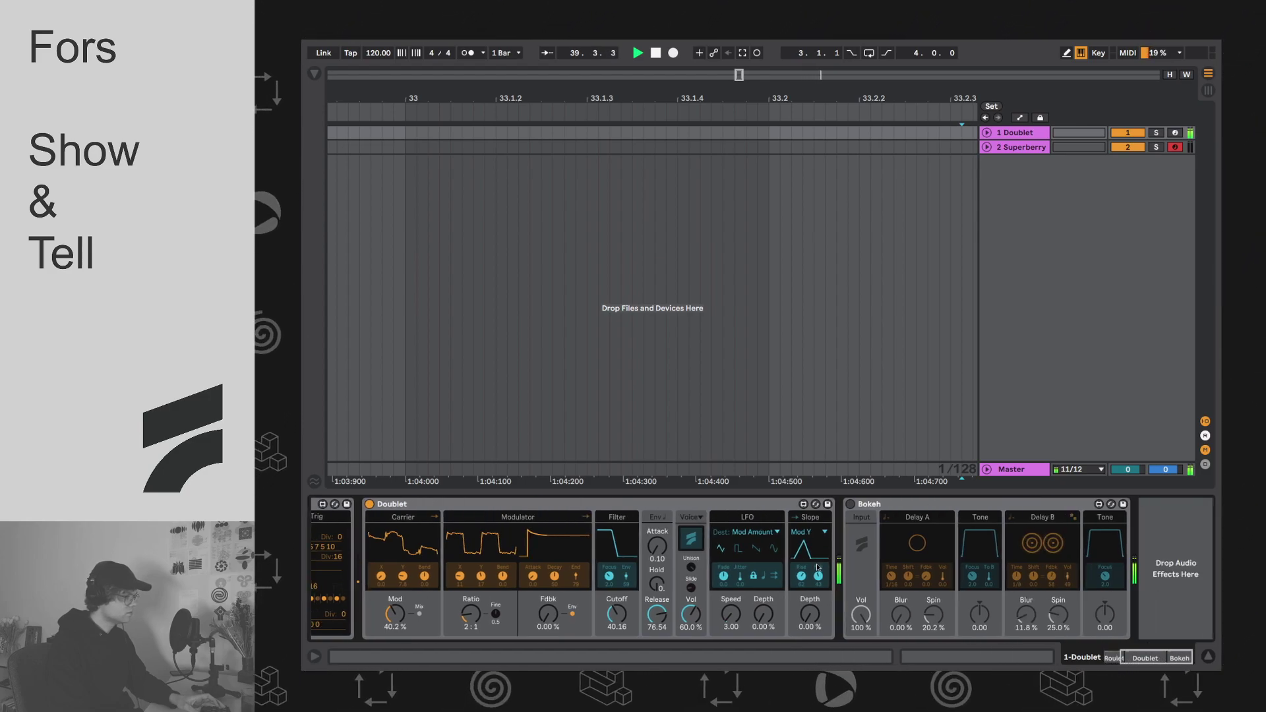
{"action": "left_click_drag", "start_coordinate": [1163, 662], "coordinate": [845, 655]}
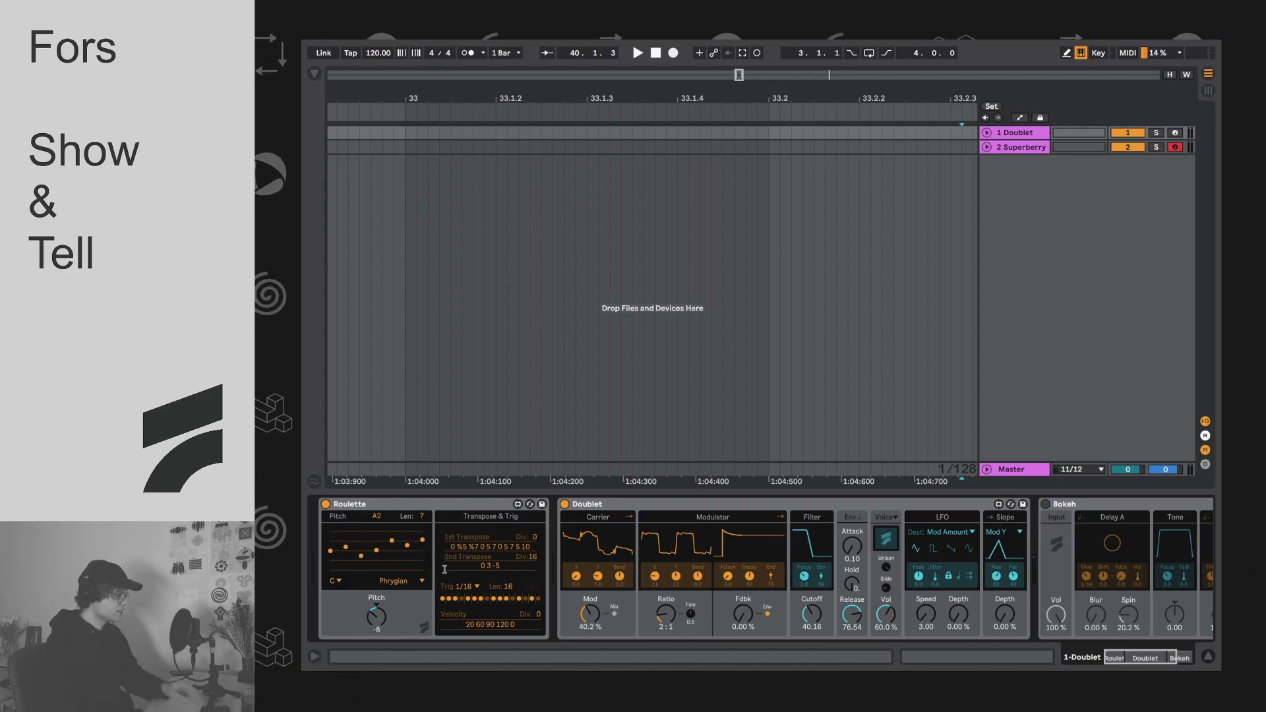
{"action": "left_click", "coordinate": [1162, 659]}
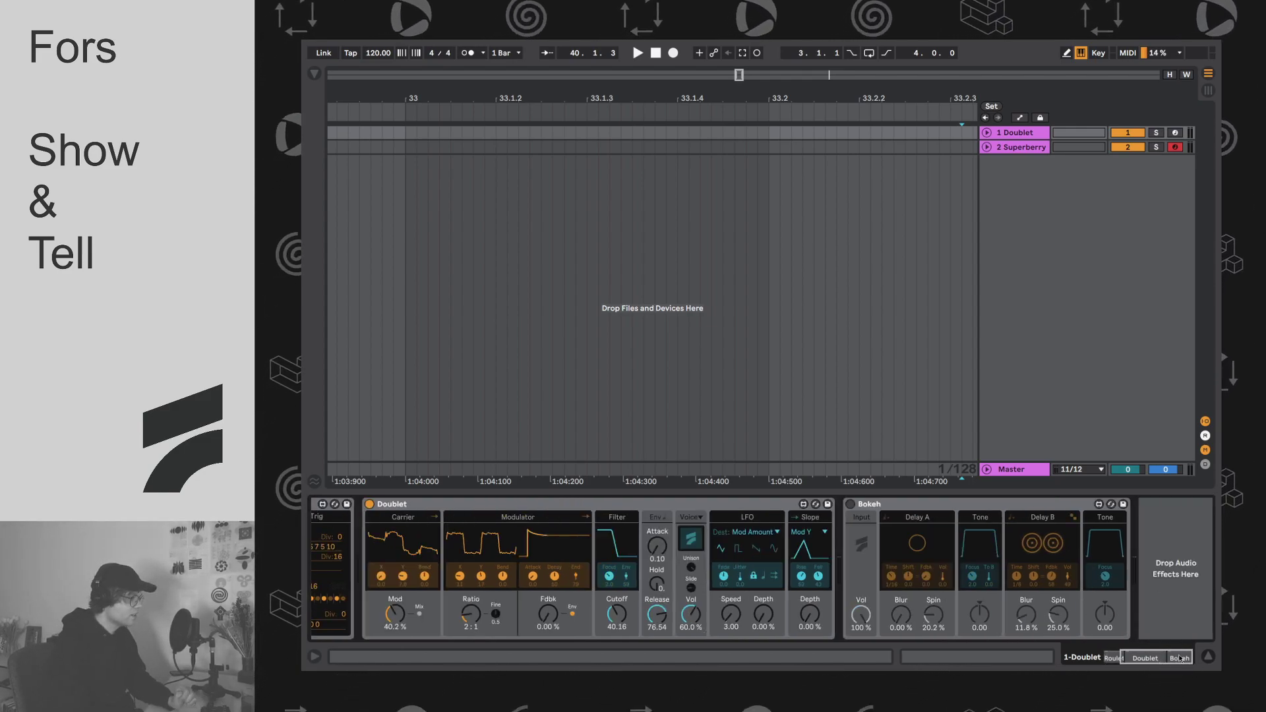
{"action": "left_click_drag", "start_coordinate": [1162, 658], "coordinate": [1157, 658]}
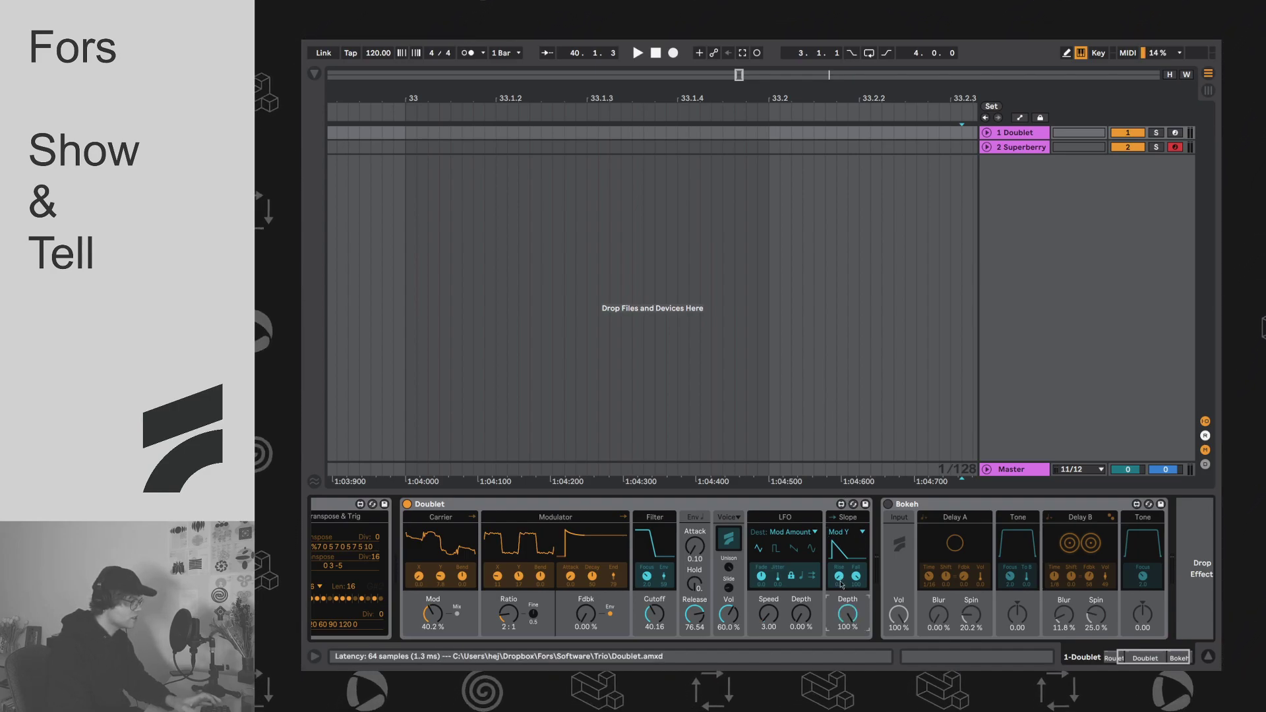
{"action": "key", "text": "space"}
{"action": "left_click_drag", "start_coordinate": [841, 604], "coordinate": [841, 538]}
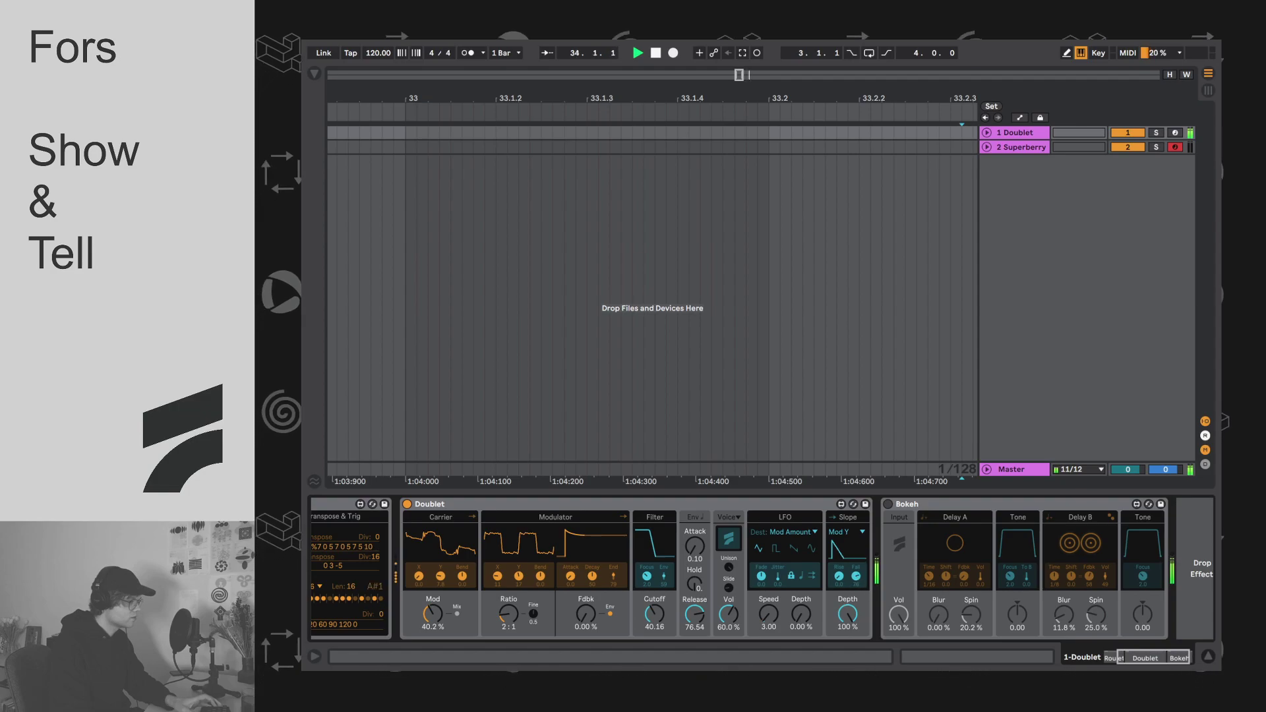
Step: Lower Doublet's mod amount to 0%, shorten the Slope's fall, and route the Slope to Carrier Y
{"action": "left_click_drag", "start_coordinate": [433, 613], "coordinate": [432, 641]}
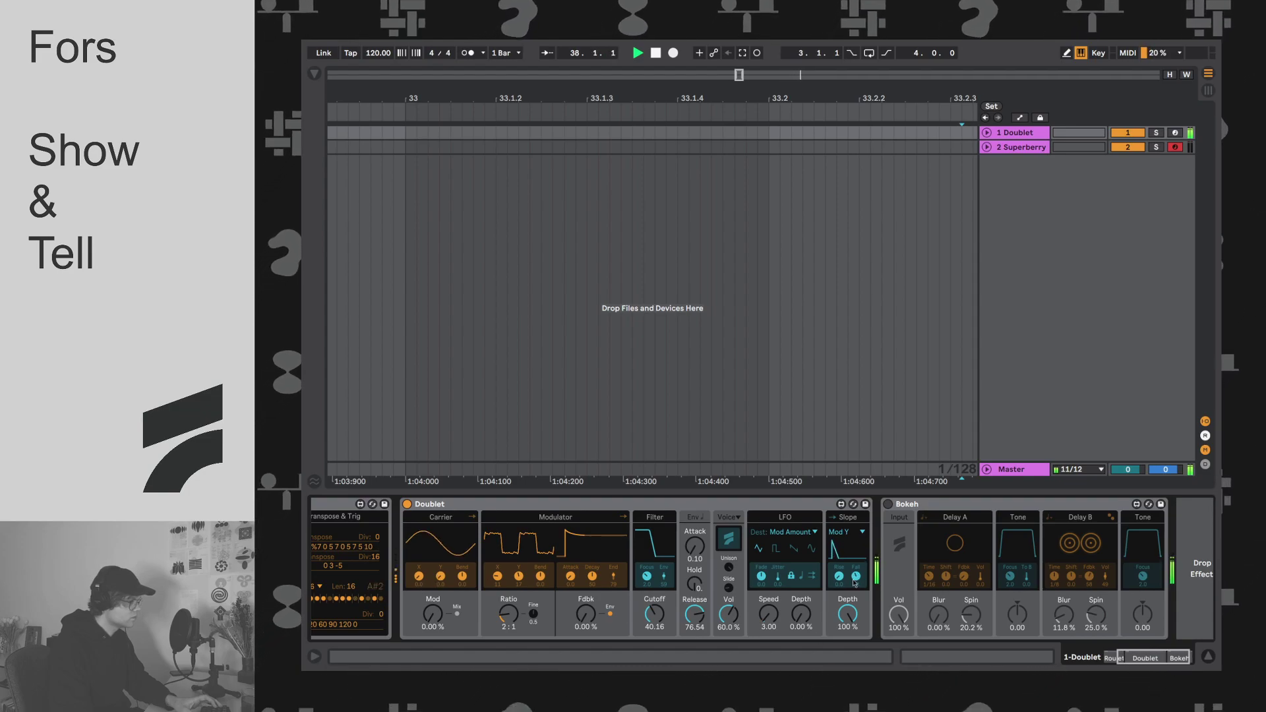
{"action": "key", "text": "space"}
{"action": "key", "text": "space"}
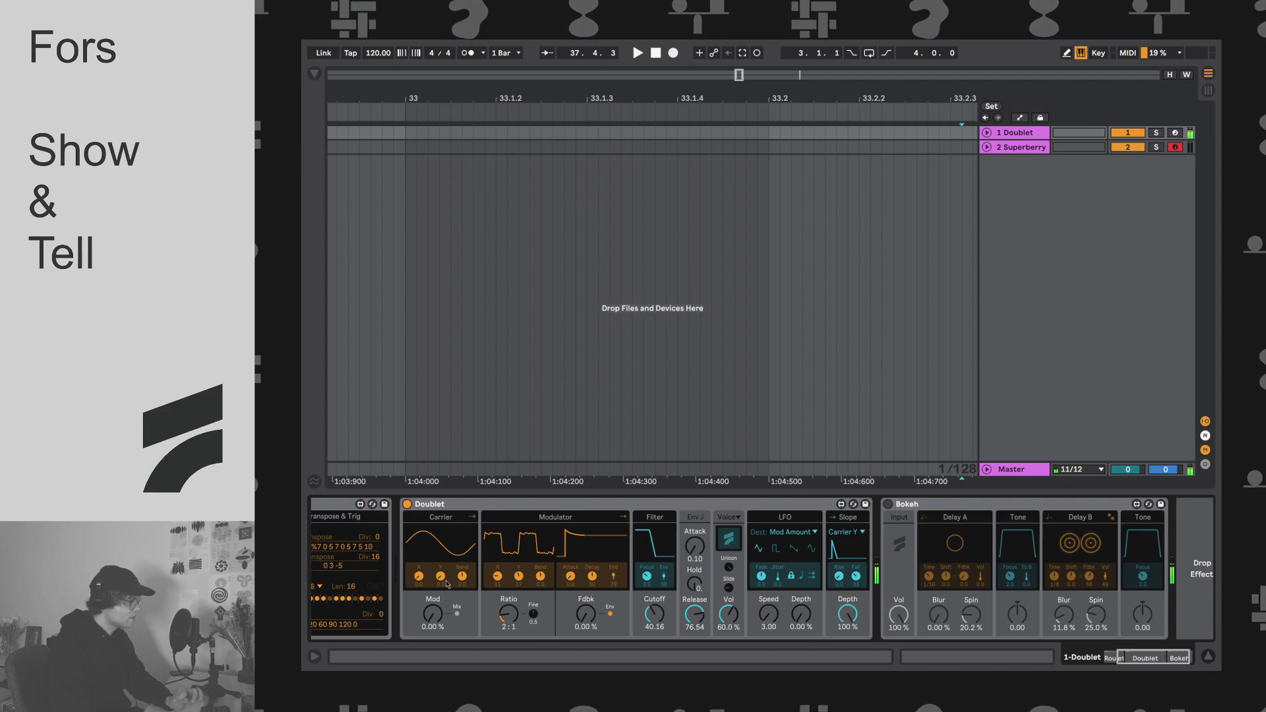
Step: Audition the Slope on Carrier Y and switch the Slope's mode
{"action": "mouse_move", "coordinate": [441, 581]}
{"action": "left_mouse_down"}
{"action": "mouse_move", "coordinate": [441, 561]}
{"action": "mouse_move", "coordinate": [441, 581]}
{"action": "left_mouse_up"}
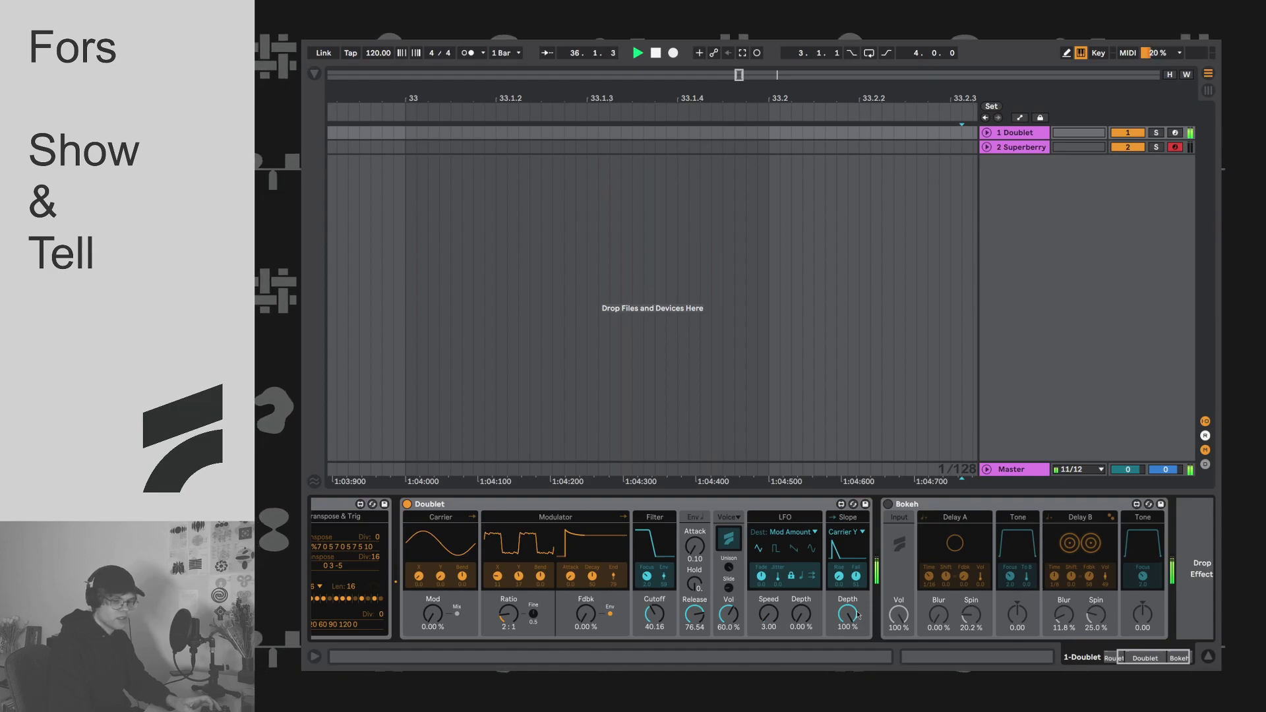
{"action": "key", "text": "space"}
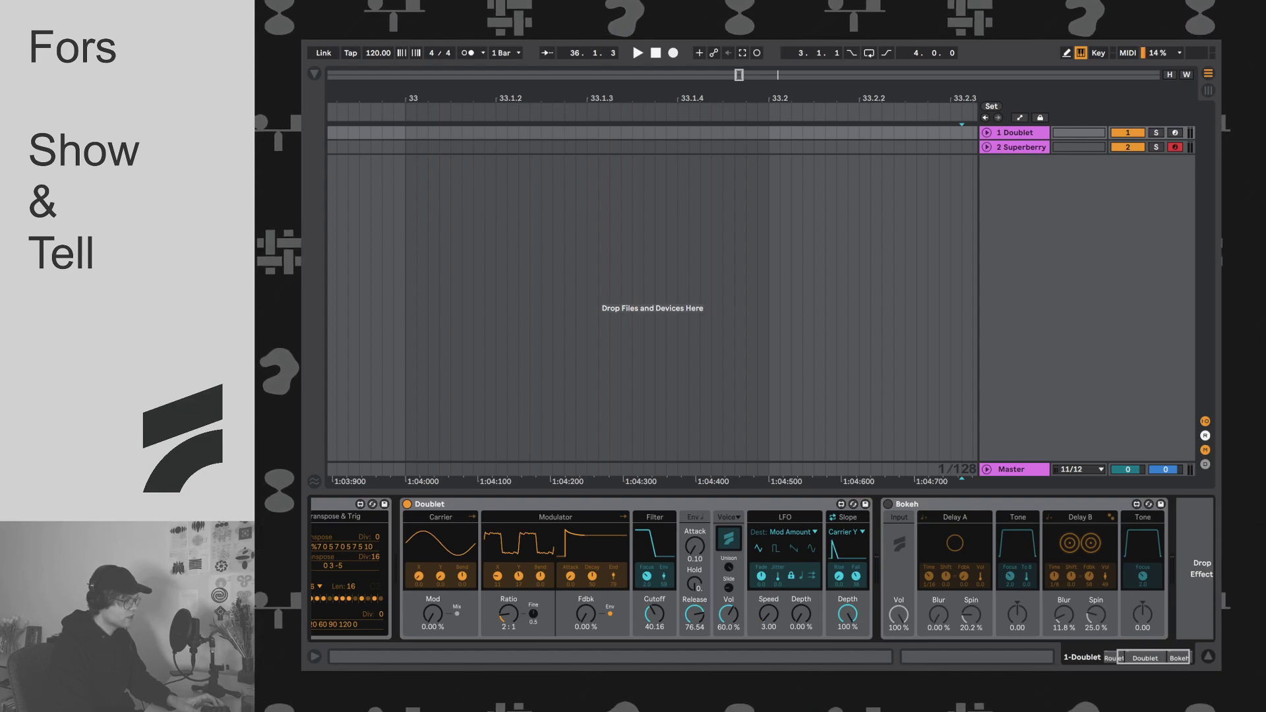
{"action": "key", "text": "space"}
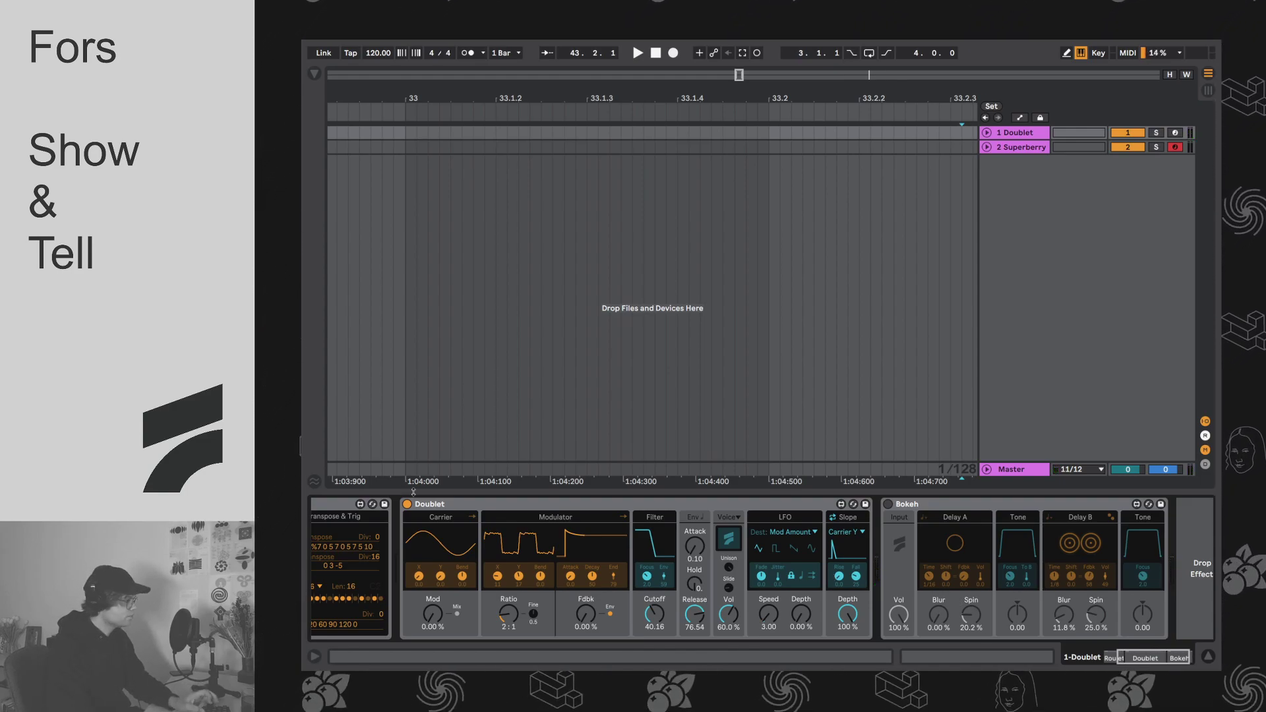
Step: Examine the Doublet track's device chain and compare it with the devices on the Superberry track
{"action": "left_click", "coordinate": [429, 505]}
{"action": "left_click", "coordinate": [1160, 659]}
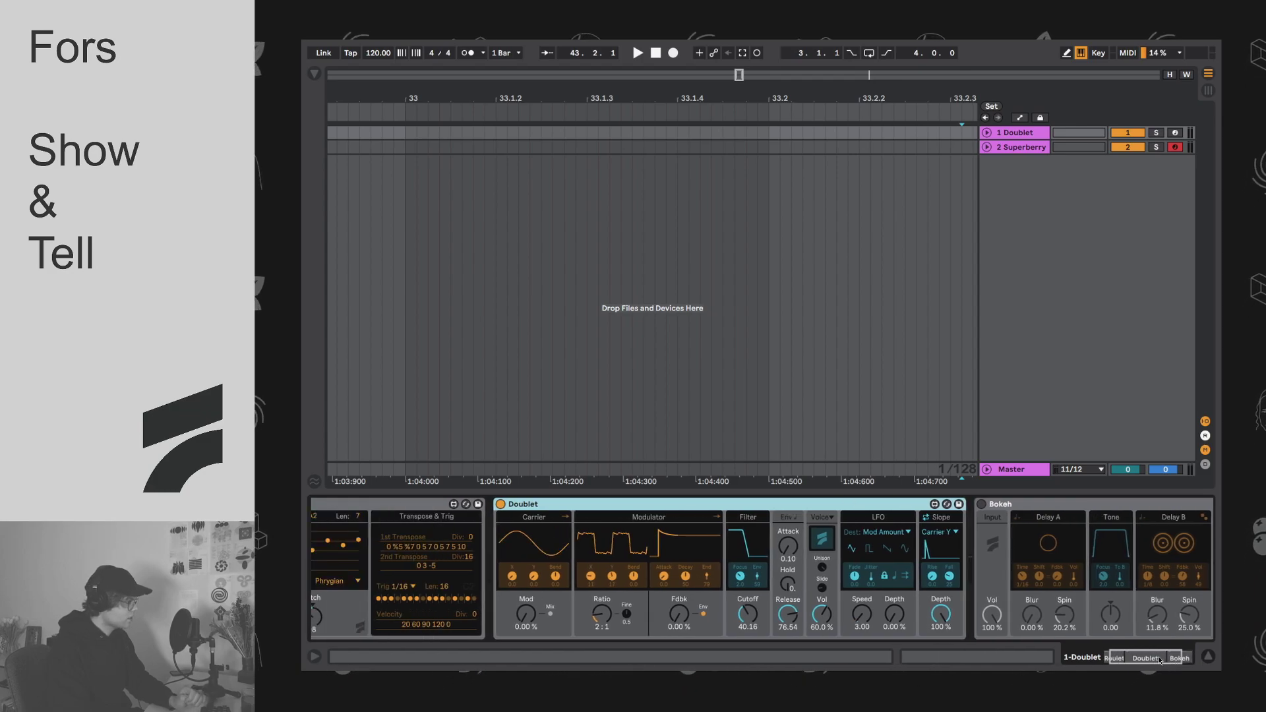
{"action": "left_click", "coordinate": [1147, 659]}
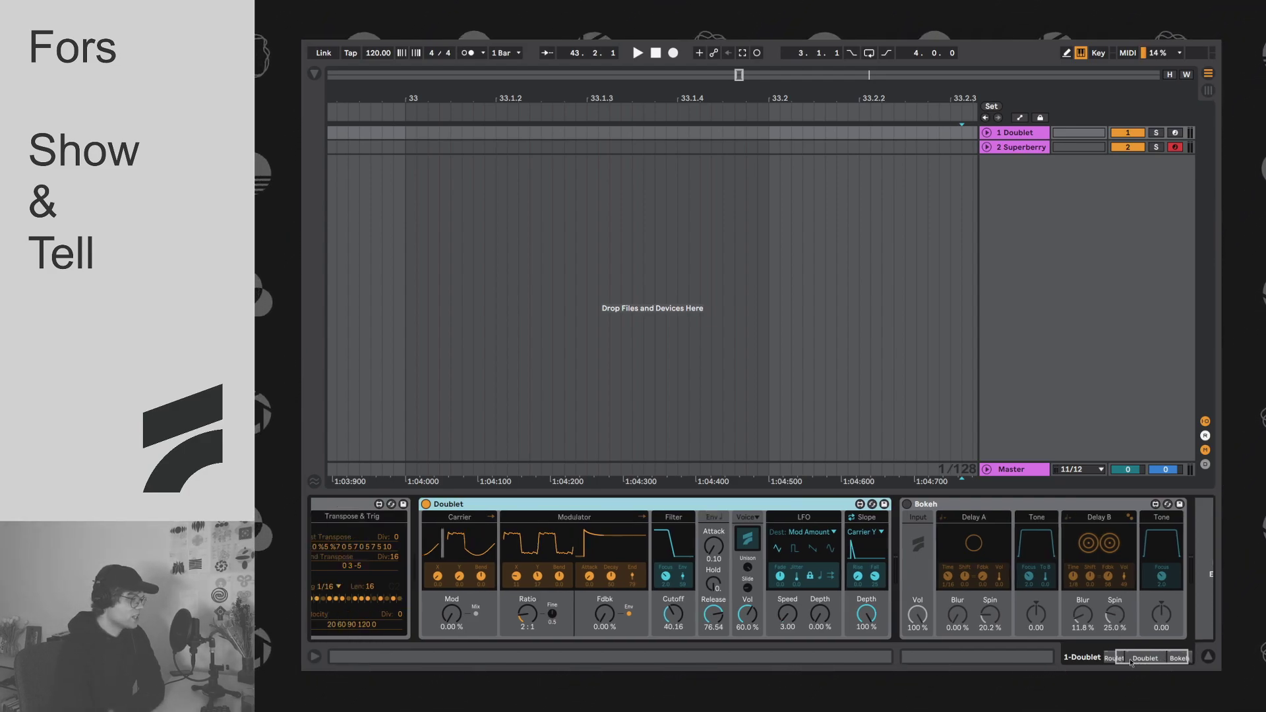
{"action": "scroll", "coordinate": [785, 620], "scroll_direction": "left", "scroll_amount": 5}
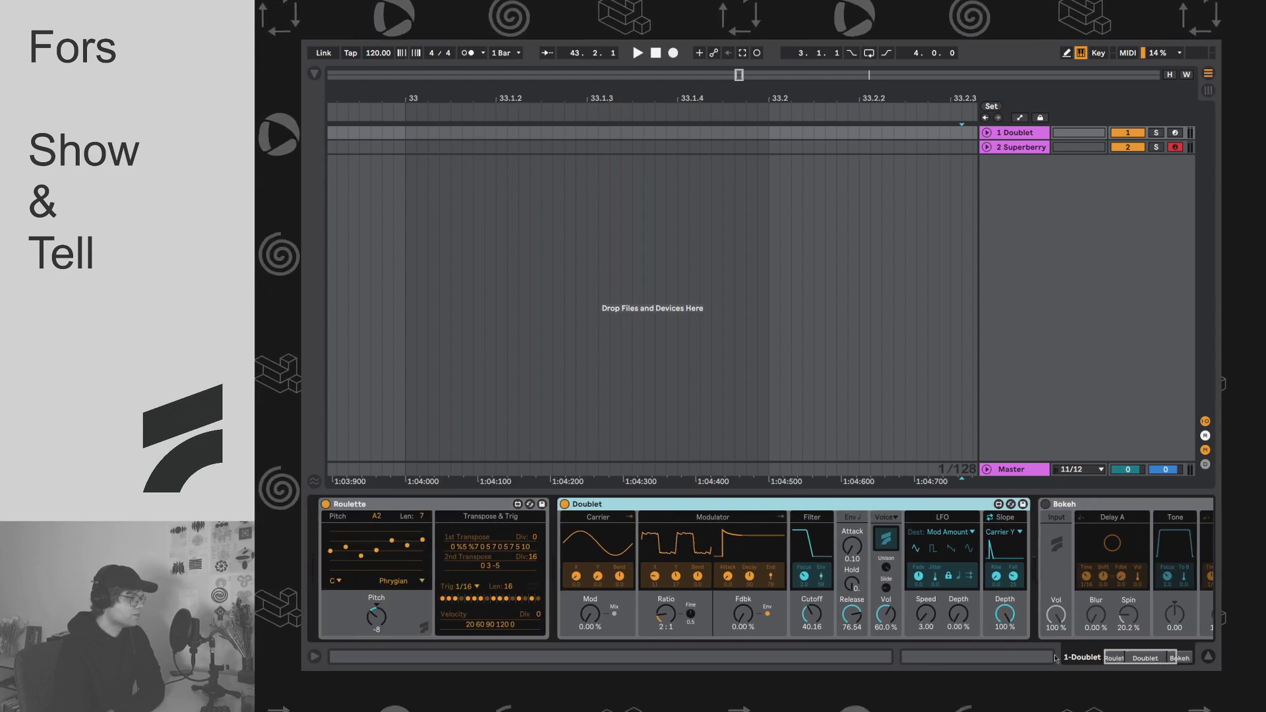
{"action": "scroll", "coordinate": [784, 620], "scroll_direction": "right", "scroll_amount": 5}
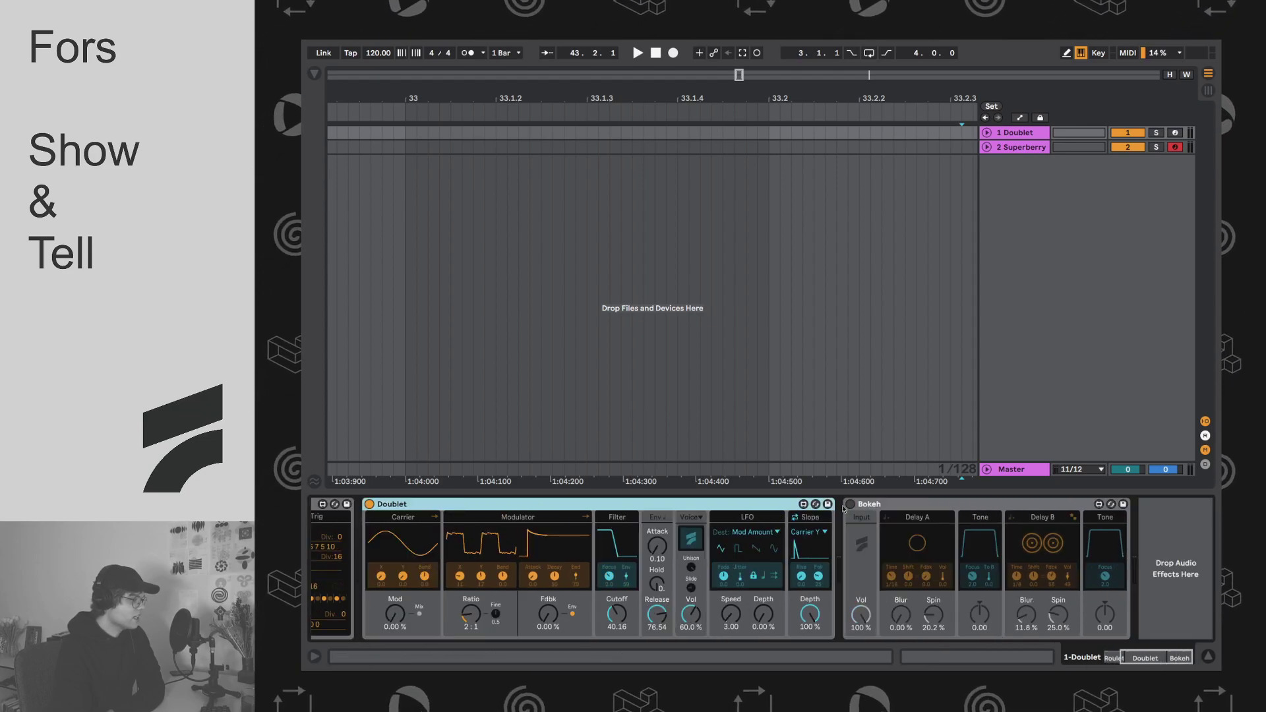
{"action": "left_click", "coordinate": [1021, 147]}
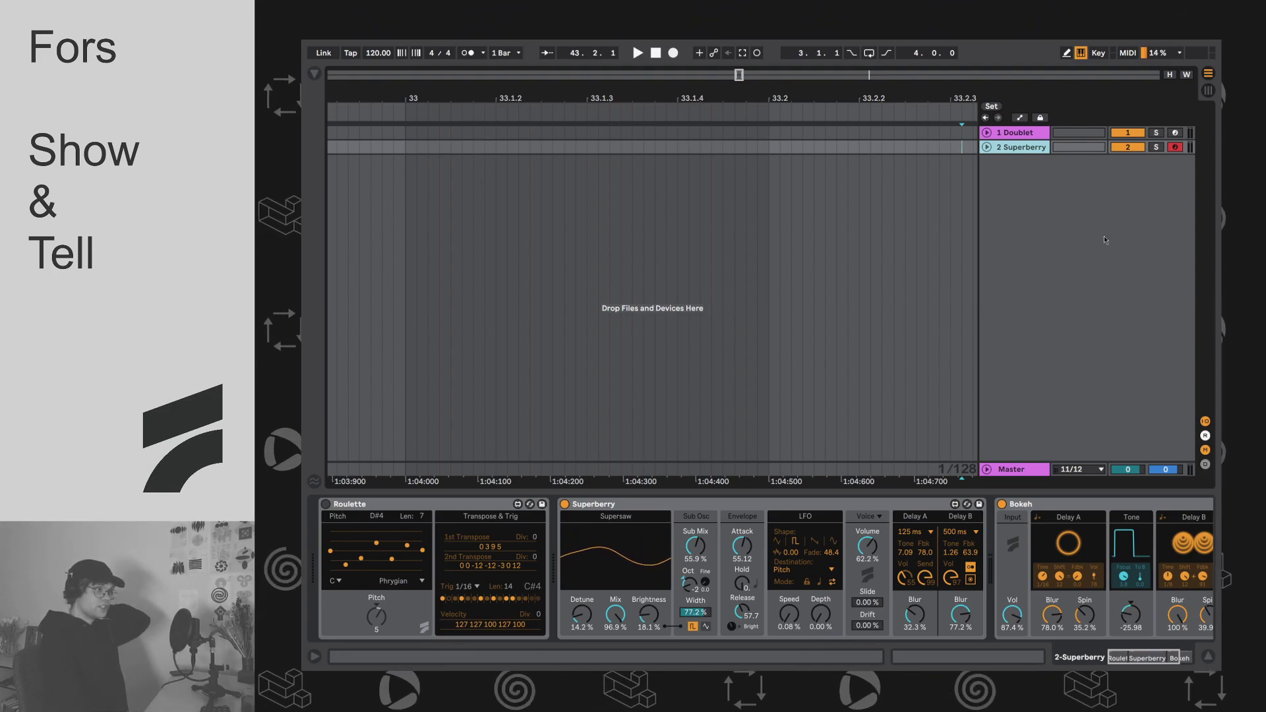
{"action": "left_click", "coordinate": [1026, 135]}
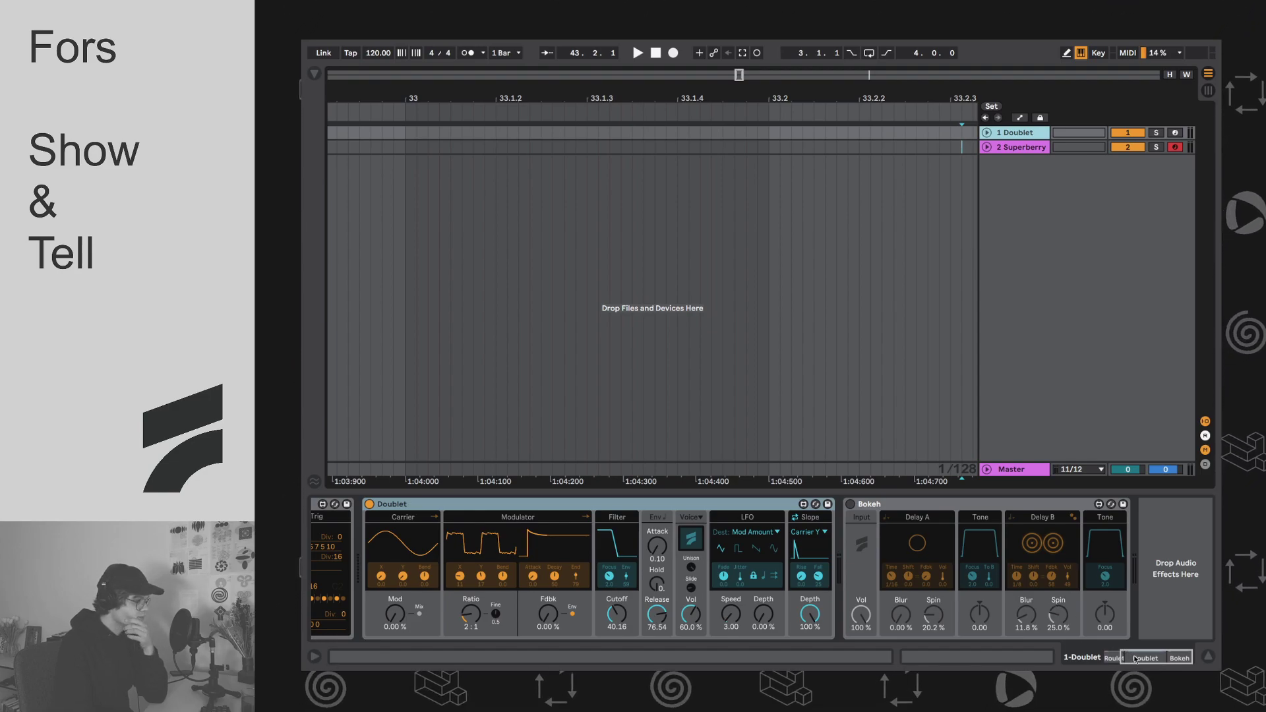
Step: Turn the Bokeh effect on the Doublet track back on
{"action": "left_click", "coordinate": [1167, 659]}
{"action": "left_click", "coordinate": [880, 506]}
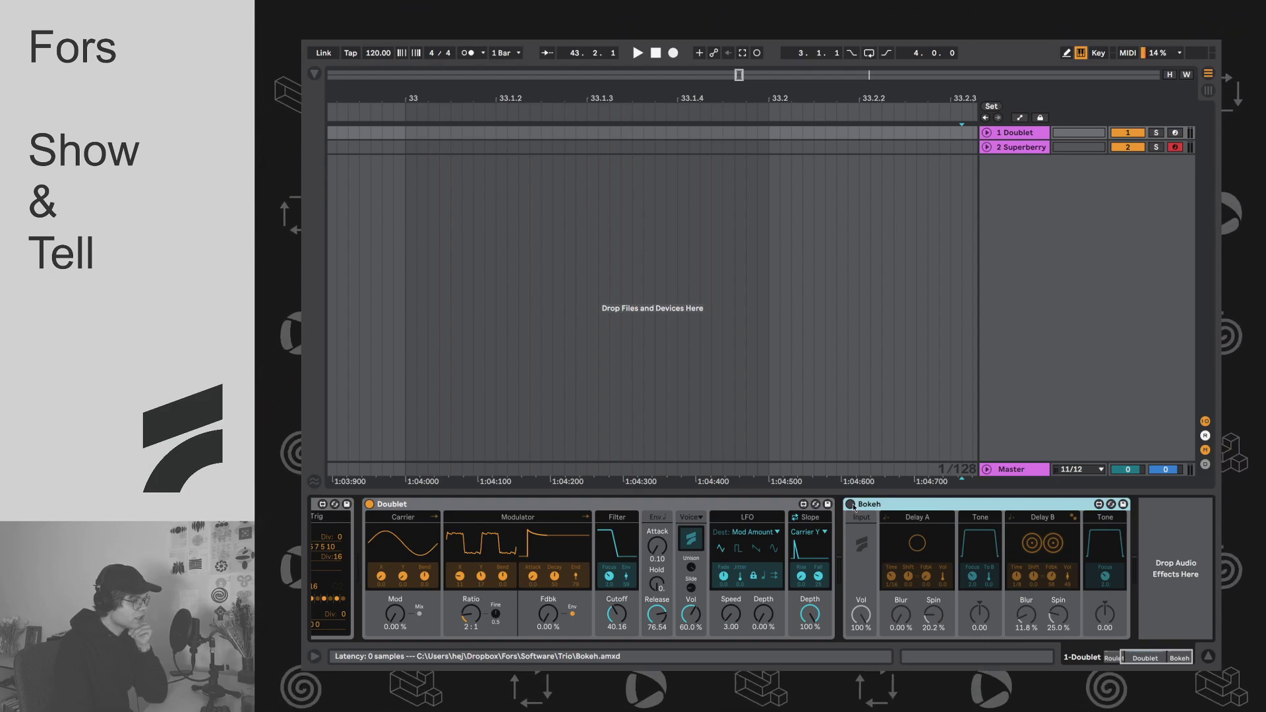
{"action": "left_click", "coordinate": [850, 505]}
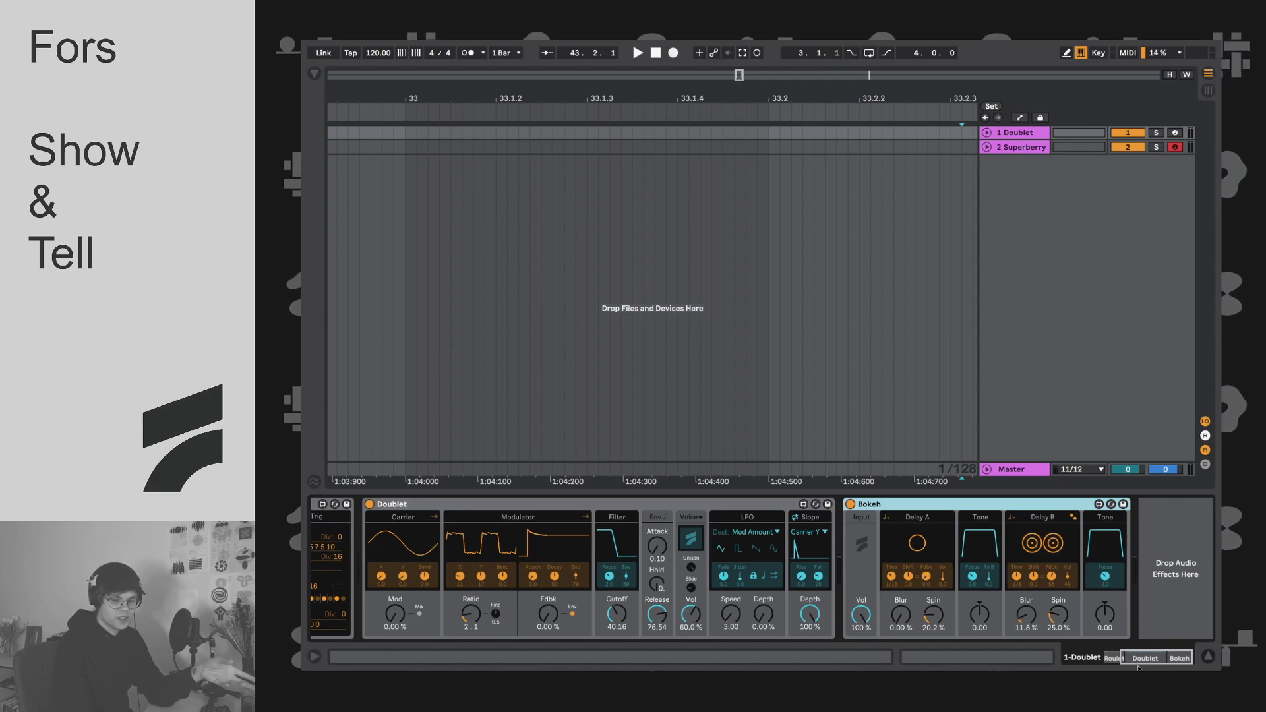
Step: Set Bokeh's Spin to 17.9% for Delay A and 18.9% for Delay B
{"action": "left_click_drag", "start_coordinate": [1057, 614], "coordinate": [952, 622]}
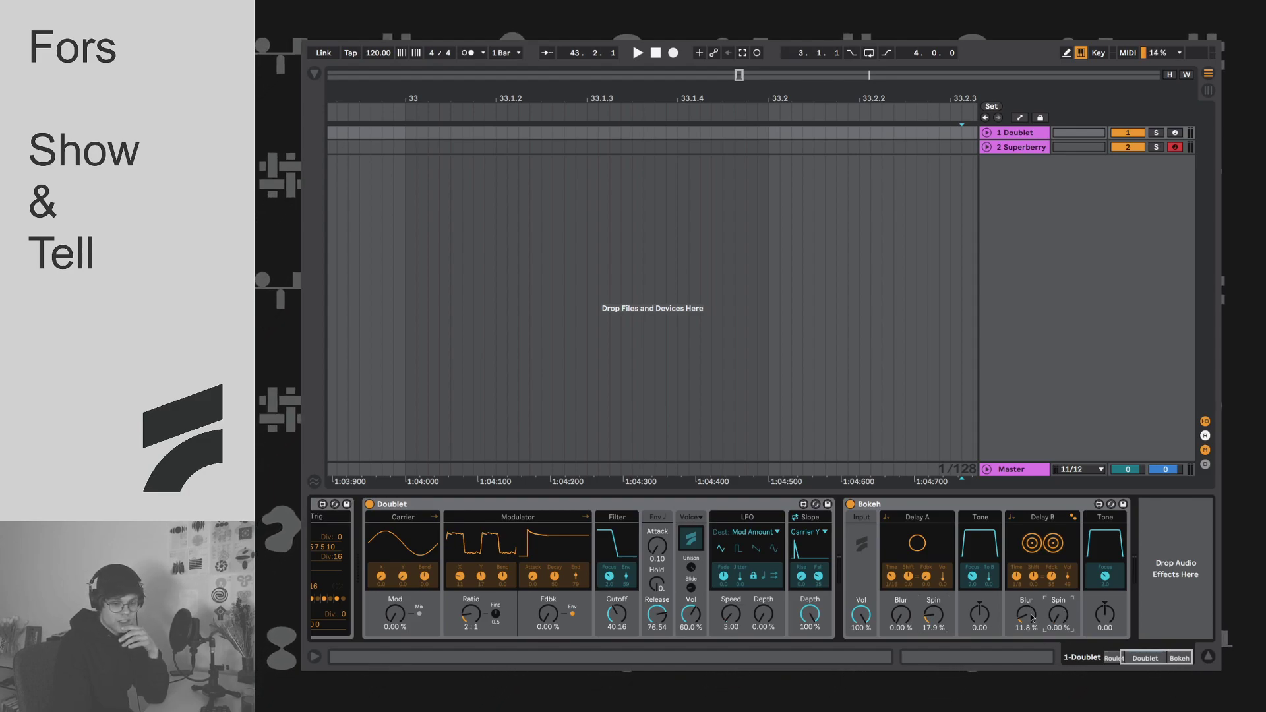
{"action": "left_click_drag", "start_coordinate": [1044, 620], "coordinate": [1069, 586]}
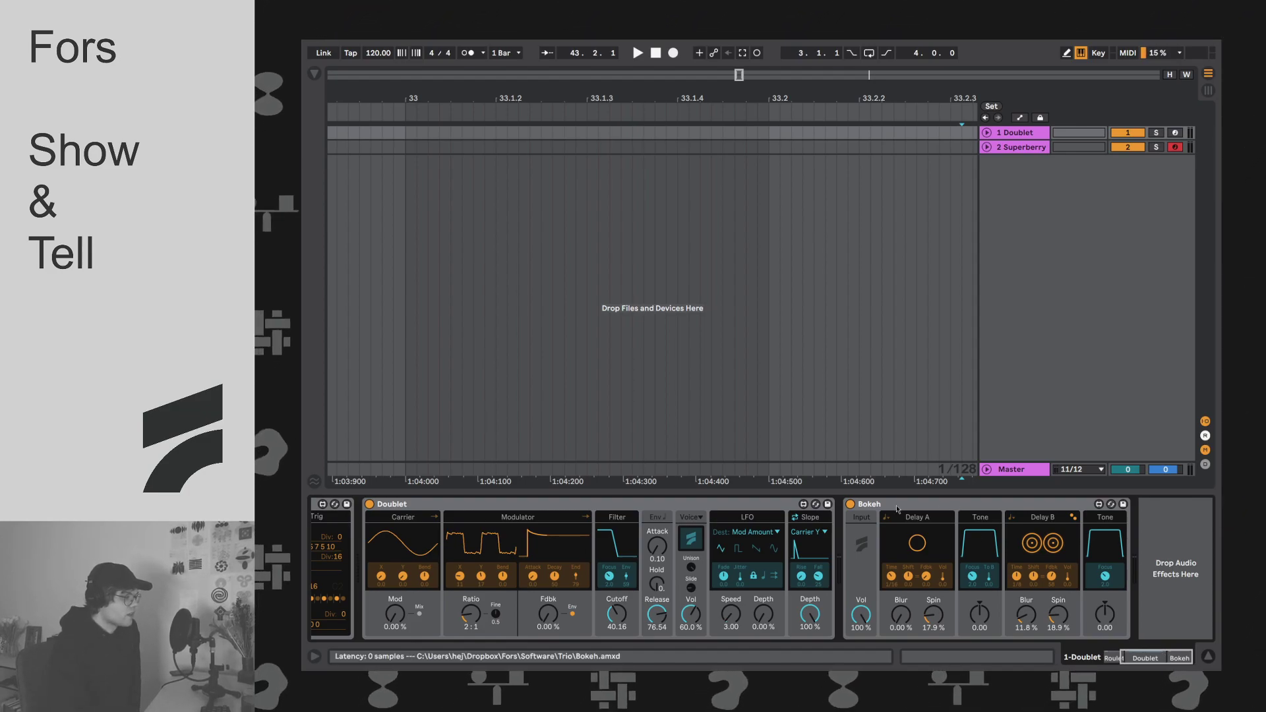
{"action": "left_click", "coordinate": [980, 589]}
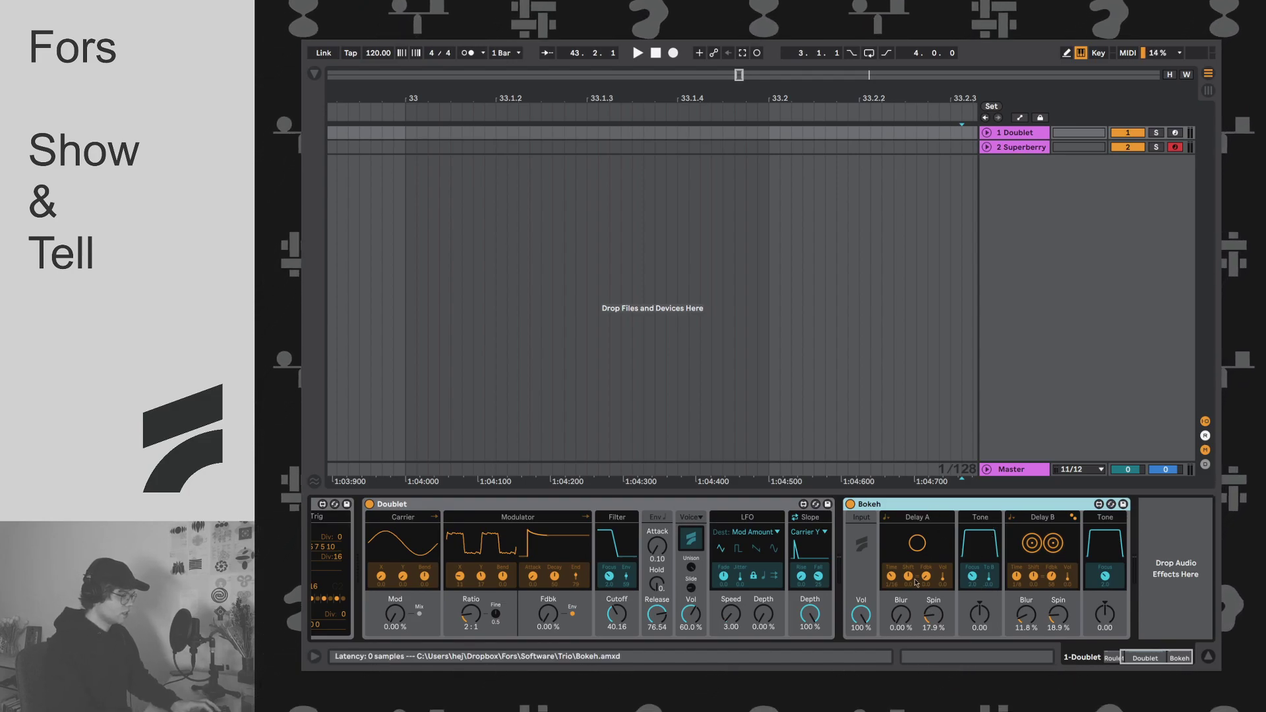
Step: Audition Doublet through Bokeh, set the Slope depth to 0%, and enable Mix for the carrier's mod
{"action": "key", "text": "space"}
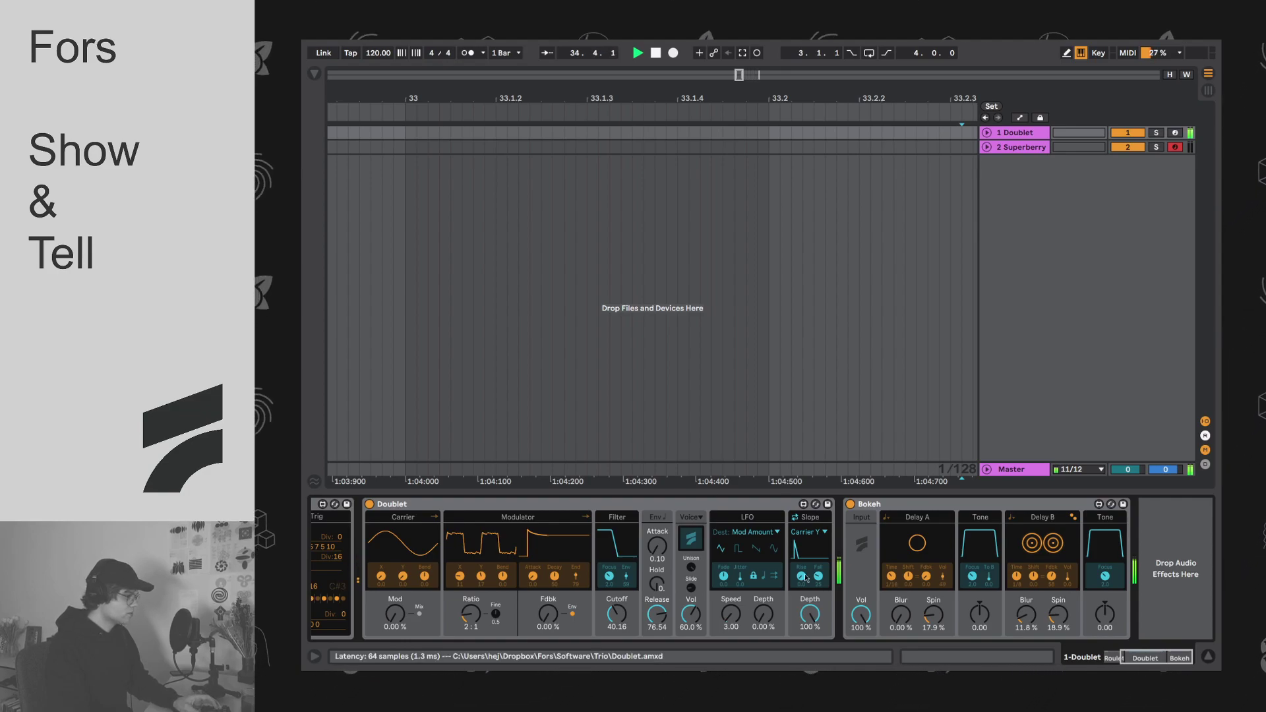
{"action": "key", "text": "space"}
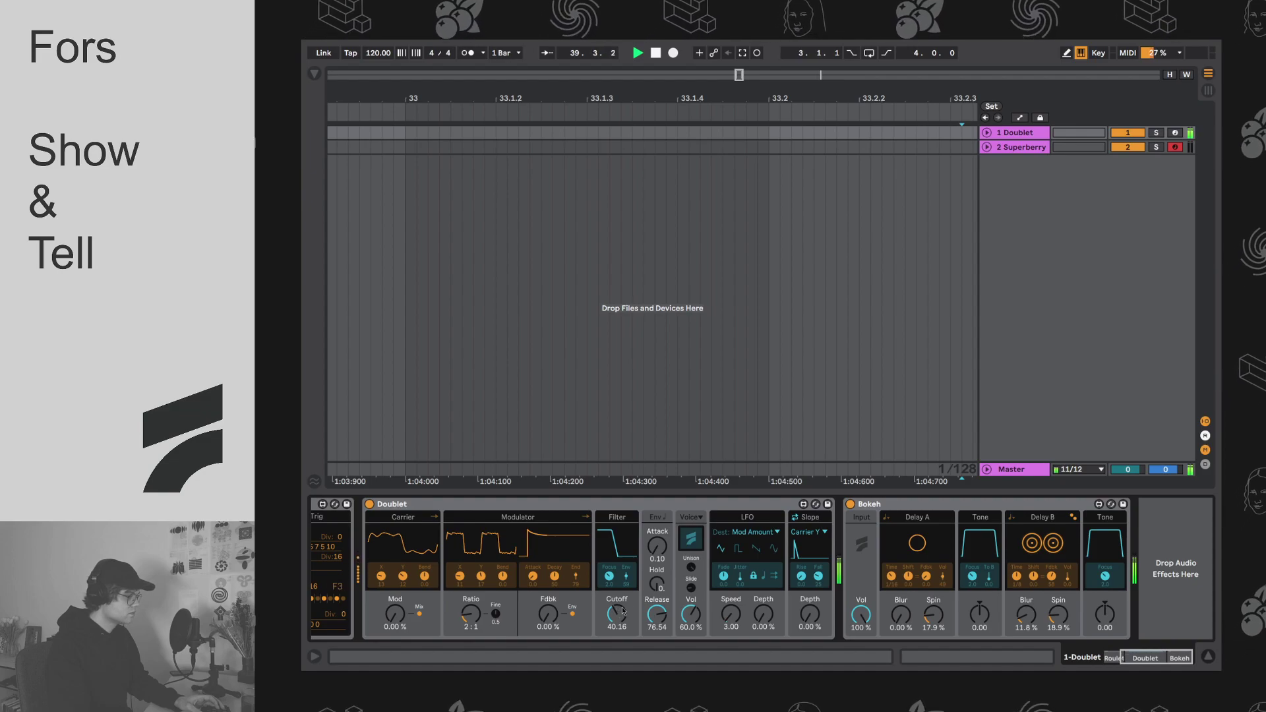
Step: Set Bokeh's input volume to 27.6% and Delay A's Spin to 25.0% while auditioning the Doublet track
{"action": "key", "text": "space"}
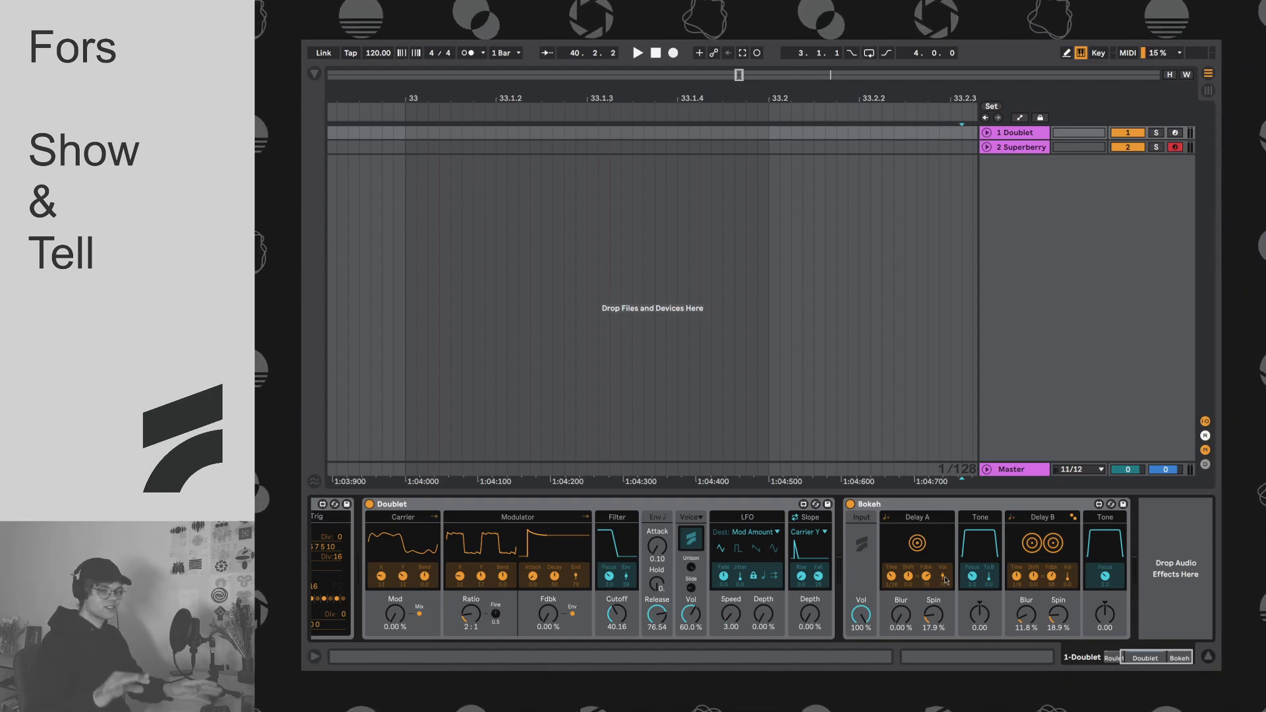
{"action": "key", "text": "space"}
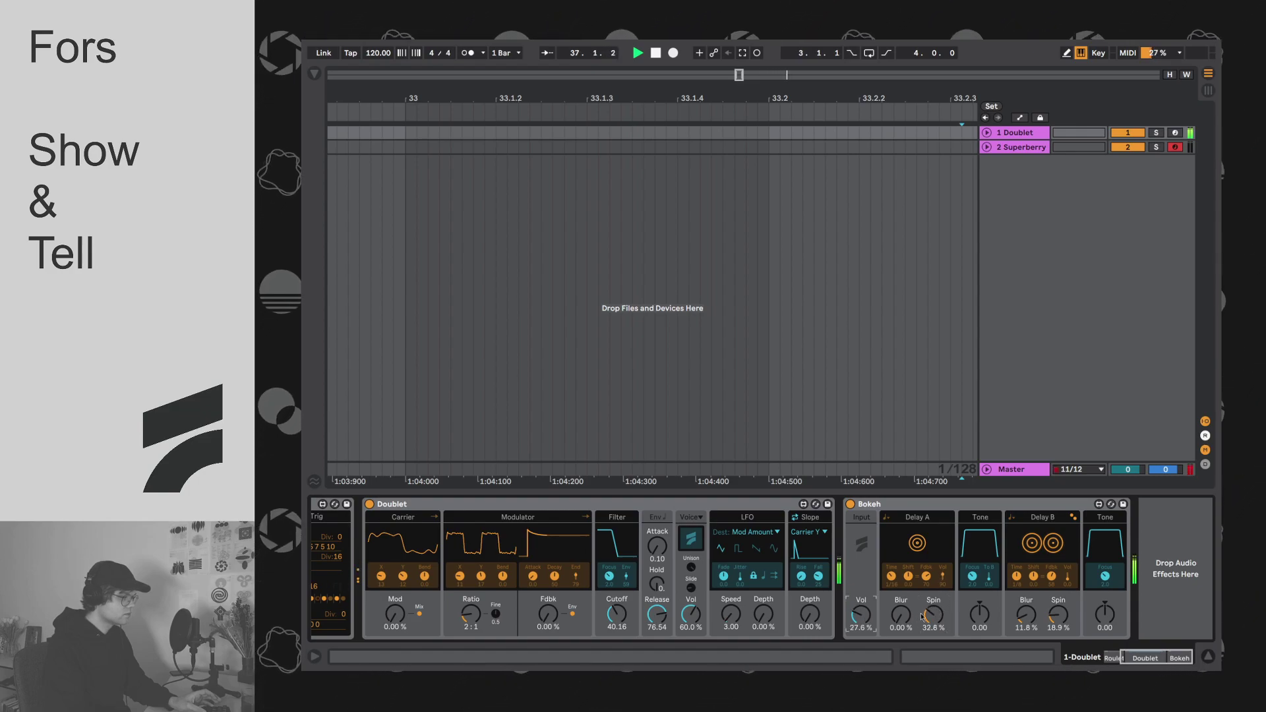
{"action": "left_click_drag", "start_coordinate": [933, 614], "coordinate": [933, 620]}
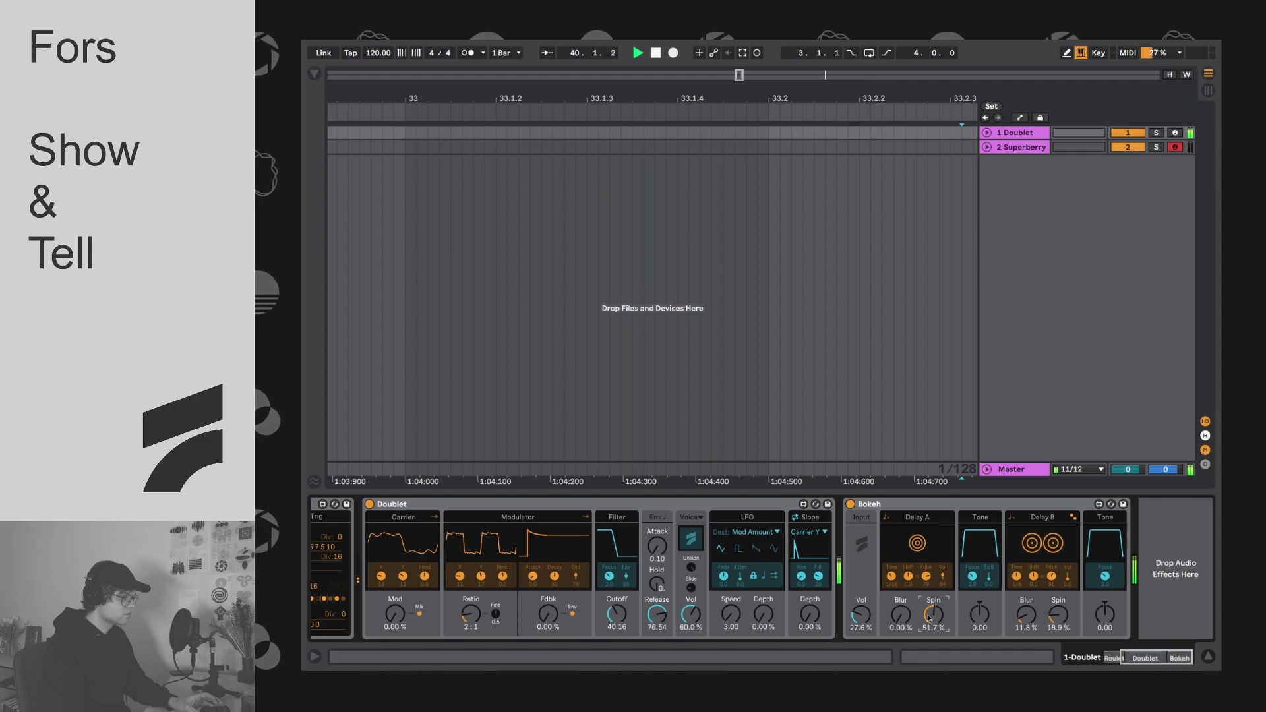
{"action": "left_click_drag", "start_coordinate": [935, 621], "coordinate": [935, 678]}
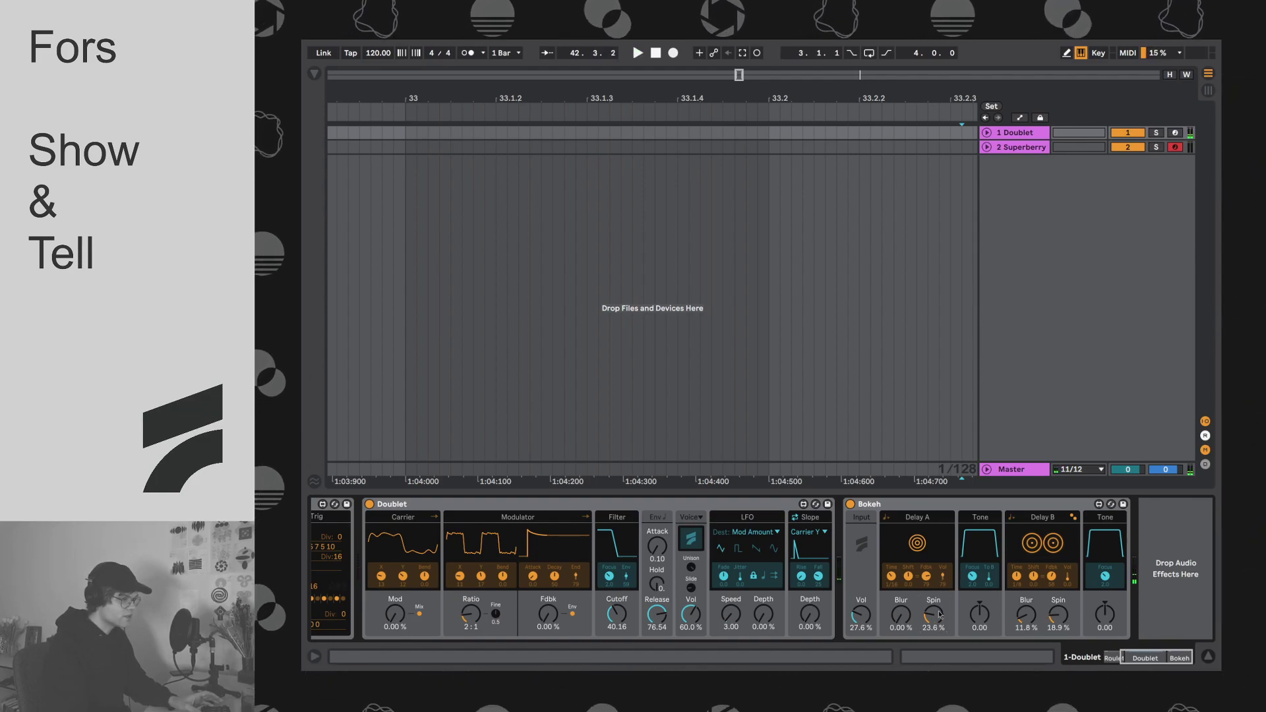
{"action": "key", "text": "space"}
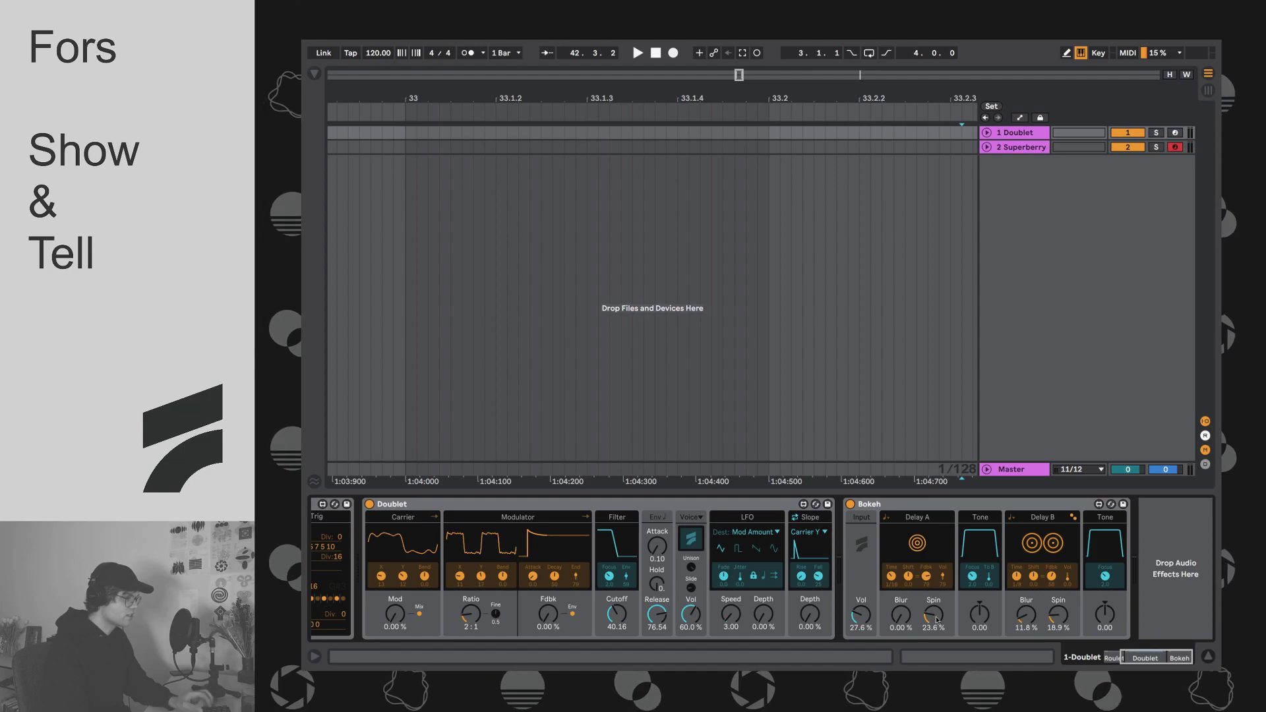
{"action": "left_click_drag", "start_coordinate": [935, 620], "coordinate": [935, 599]}
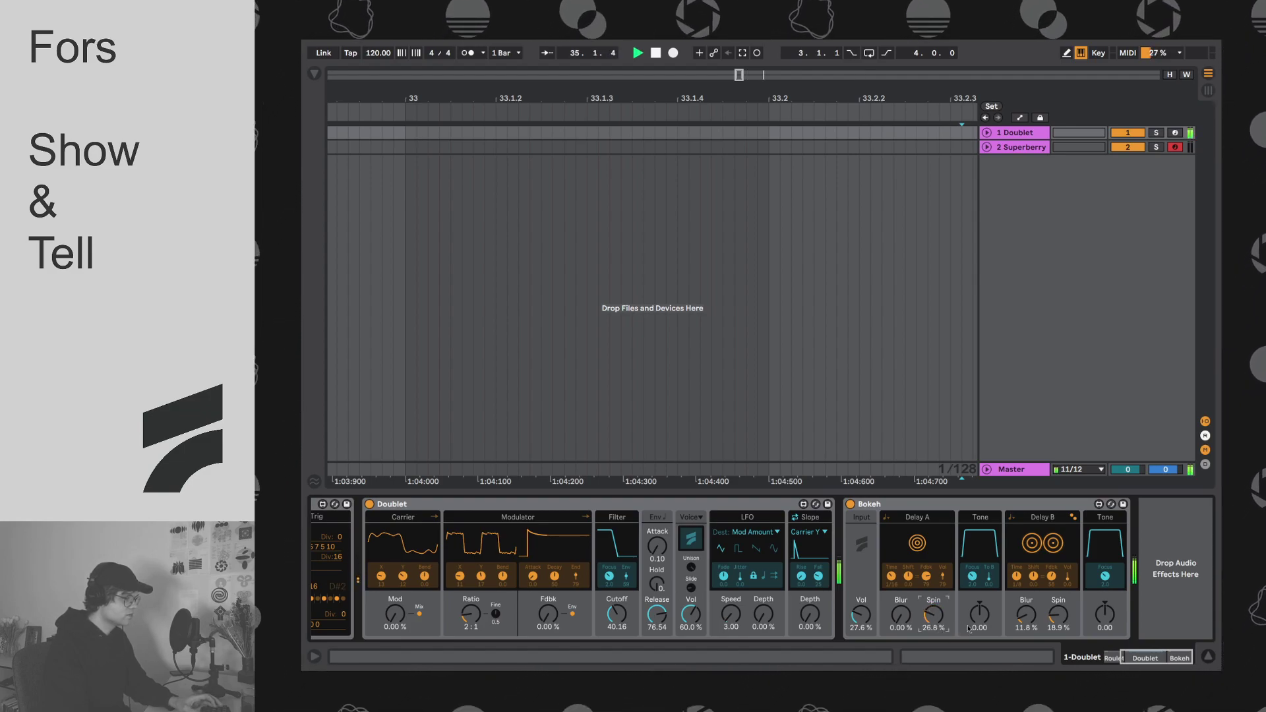
{"action": "key", "text": "space"}
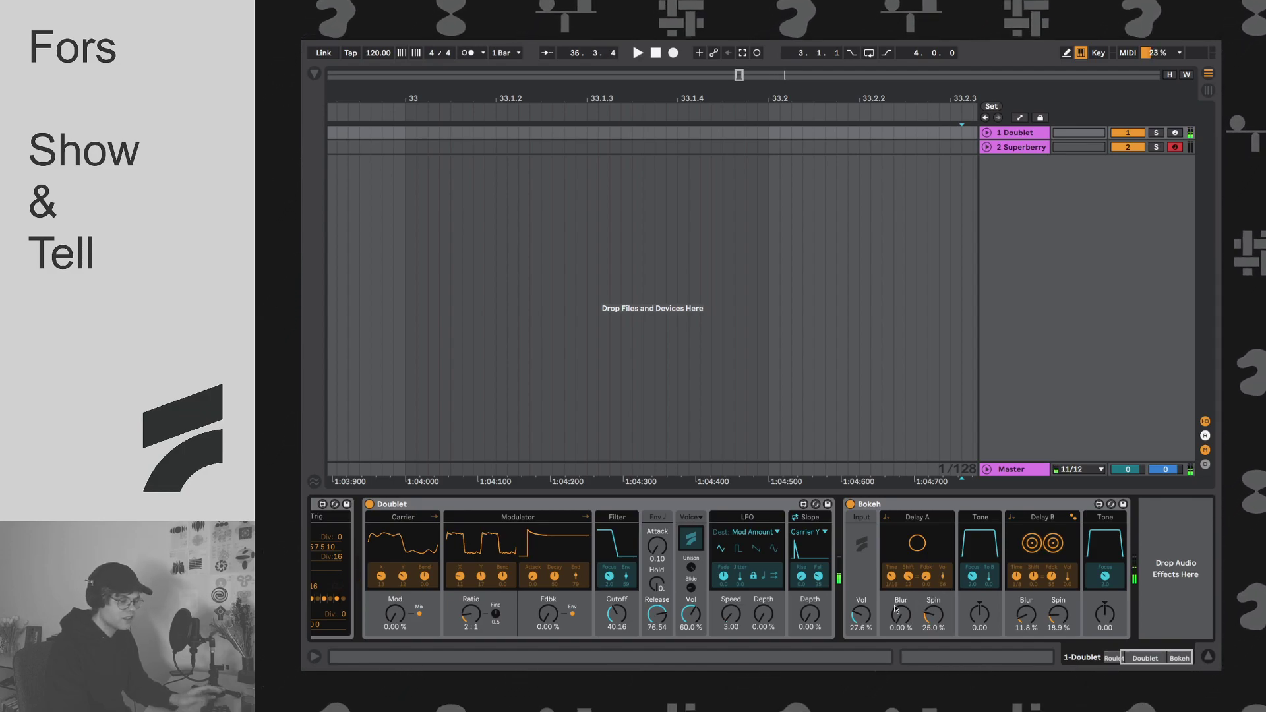
Step: During playback, set Delay A's Blur to 100% and Bokeh's input volume to 78.0%
{"action": "key", "text": "space"}
{"action": "left_click_drag", "start_coordinate": [900, 618], "coordinate": [900, 601]}
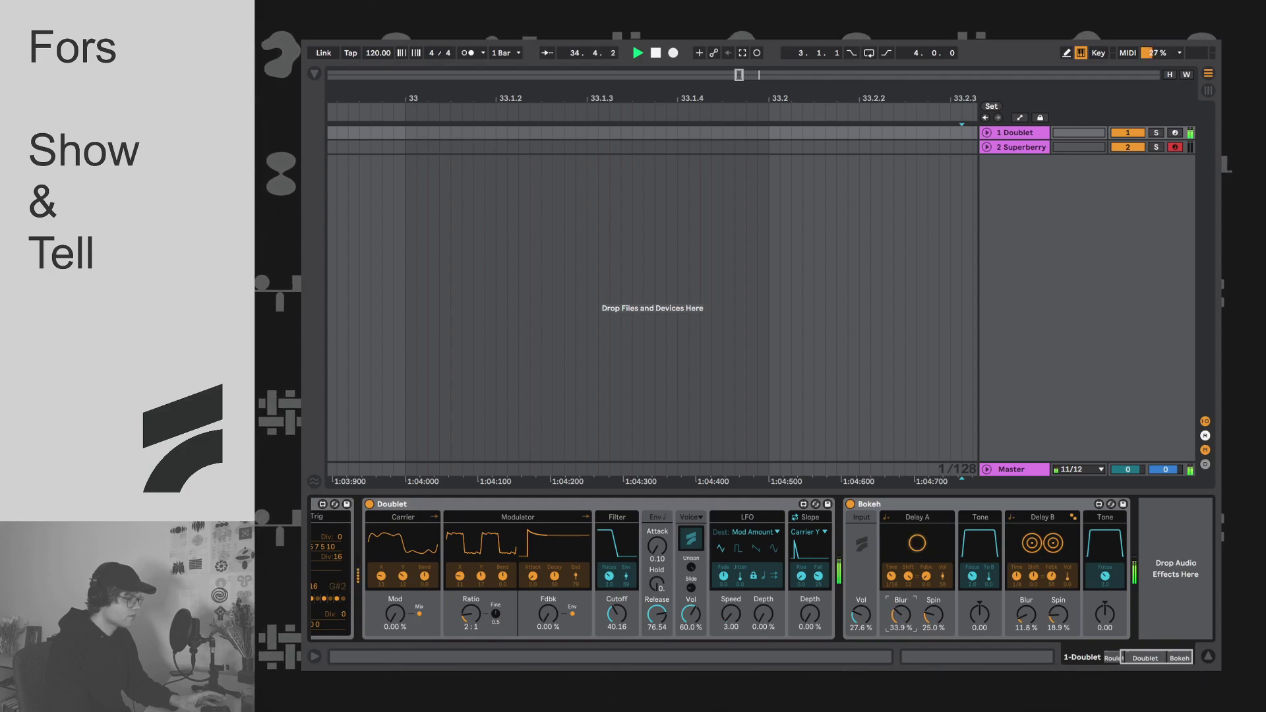
{"action": "left_click_drag", "start_coordinate": [905, 621], "coordinate": [905, 597]}
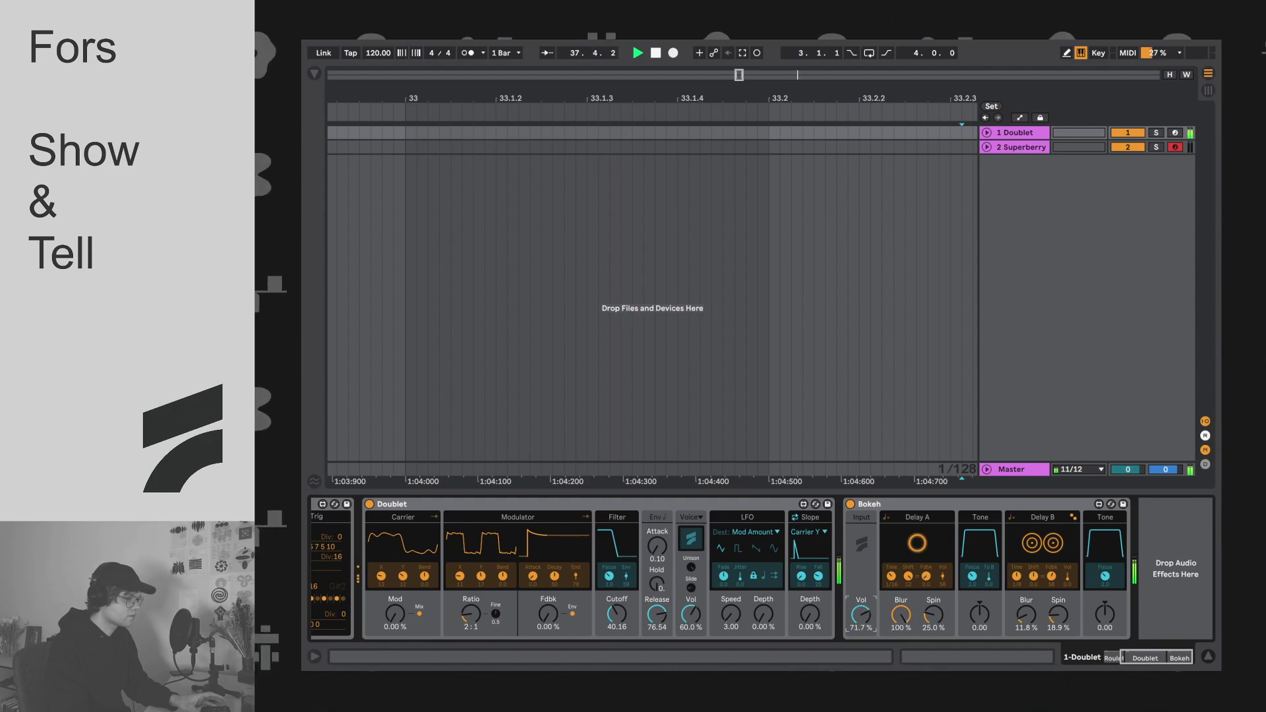
{"action": "left_click_drag", "start_coordinate": [869, 615], "coordinate": [869, 610]}
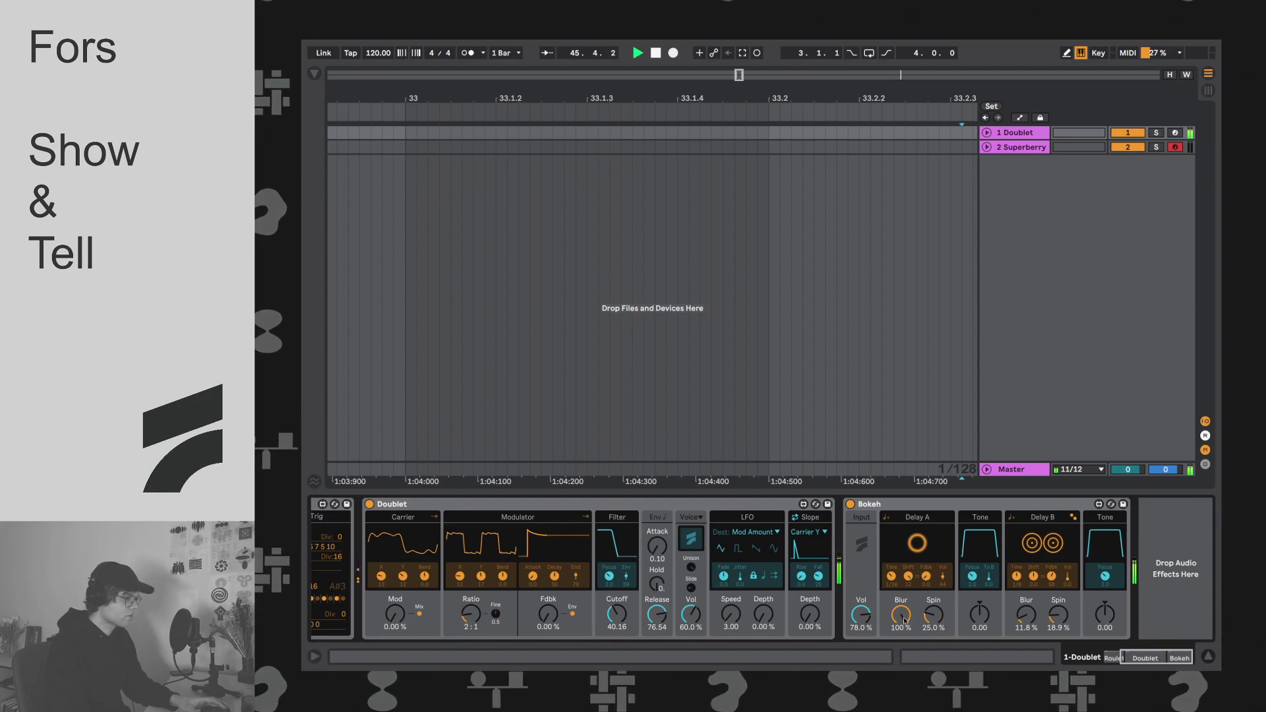
Step: Restart playback, lower Delay A's Blur to 10.2%, and audition the delay with the reduced blur
{"action": "key", "text": "space"}
{"action": "left_click_drag", "start_coordinate": [904, 619], "coordinate": [904, 624]}
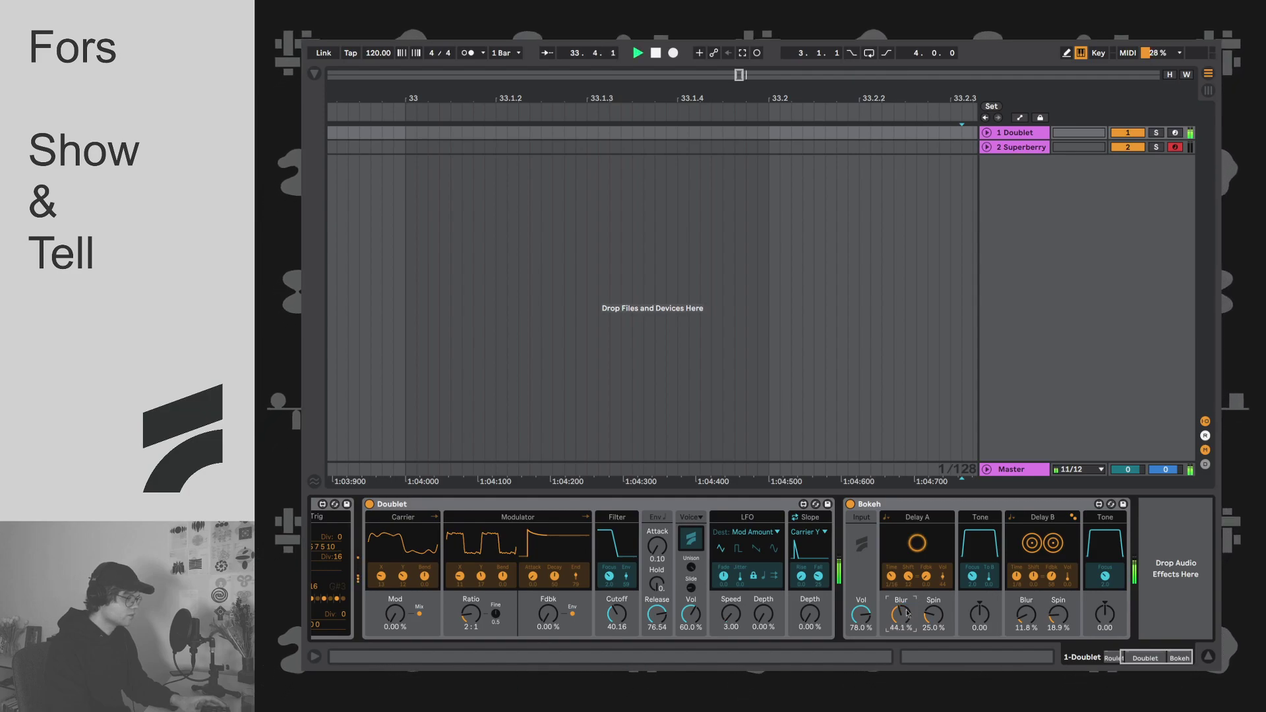
{"action": "key", "text": "space"}
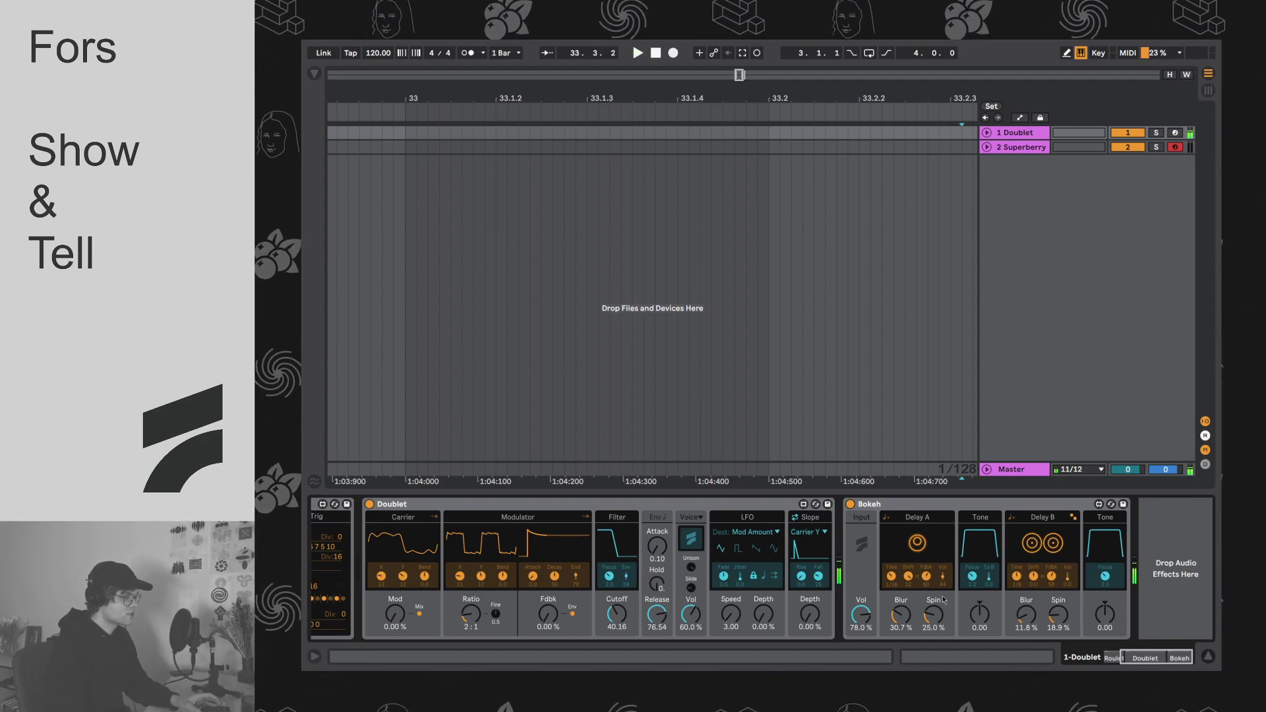
{"action": "left_click_drag", "start_coordinate": [901, 615], "coordinate": [900, 643]}
{"action": "key", "text": "space"}
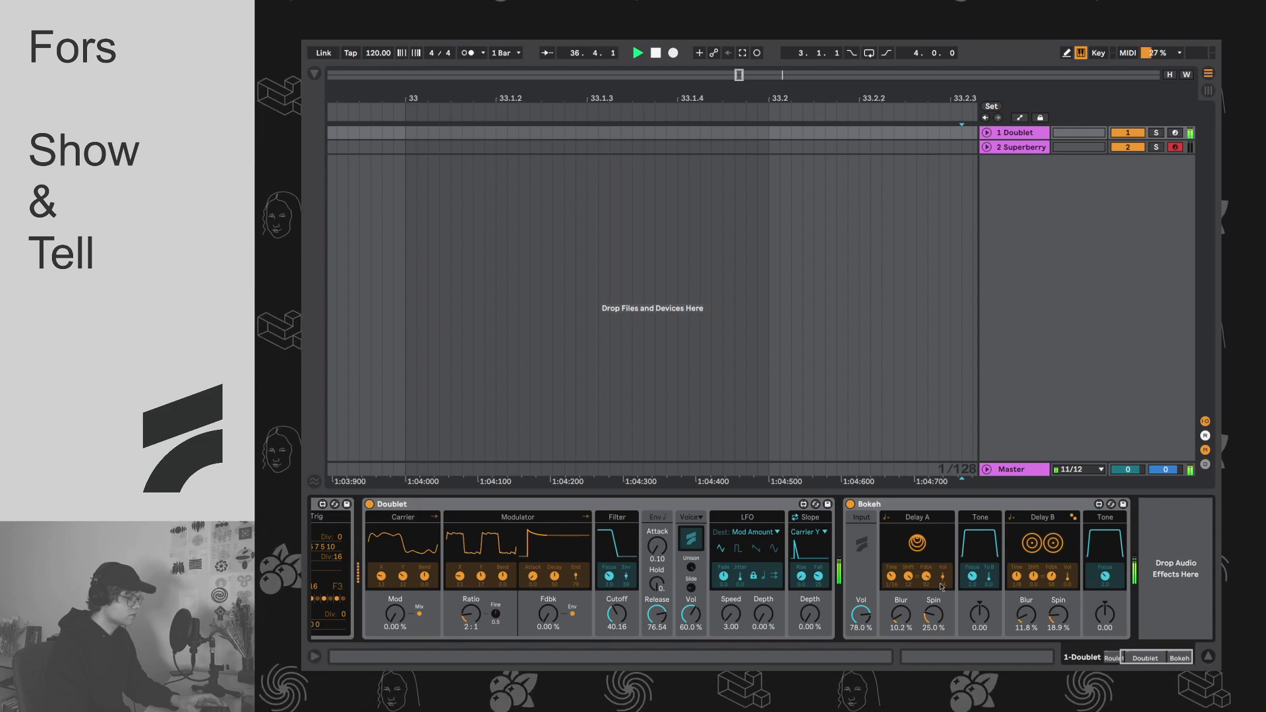
{"action": "key", "text": "space"}
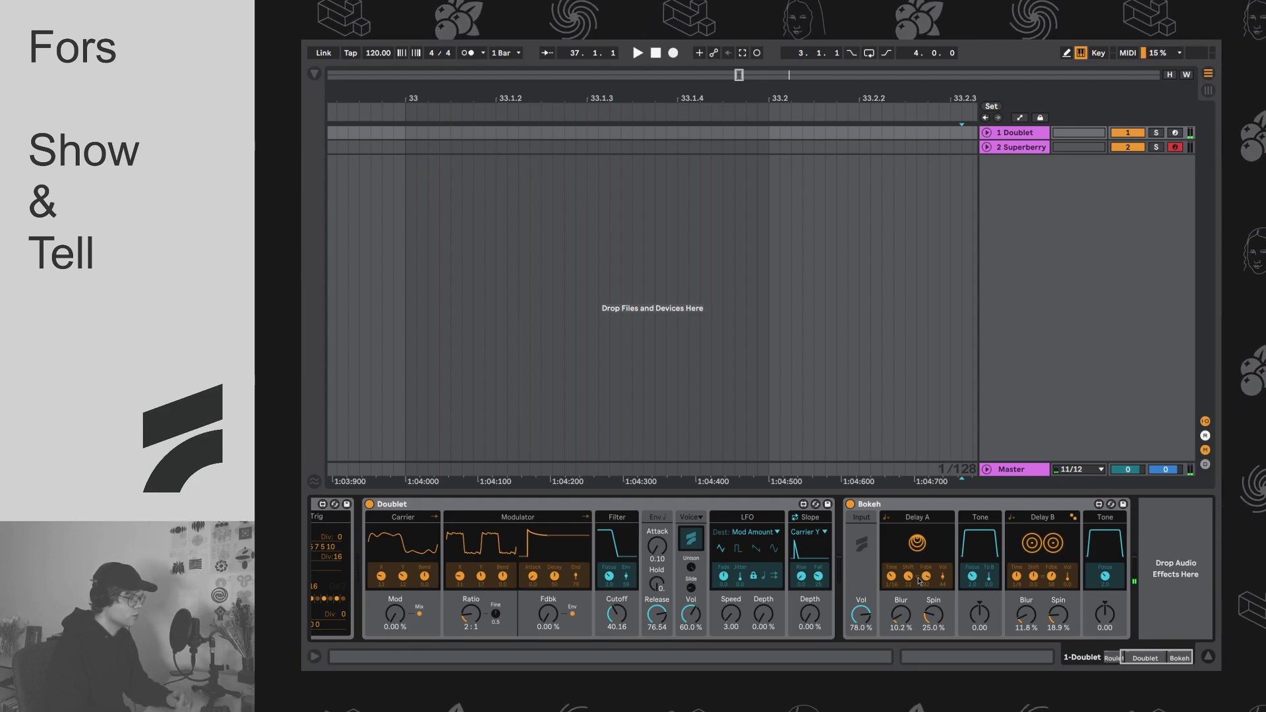
{"action": "key", "text": "space"}
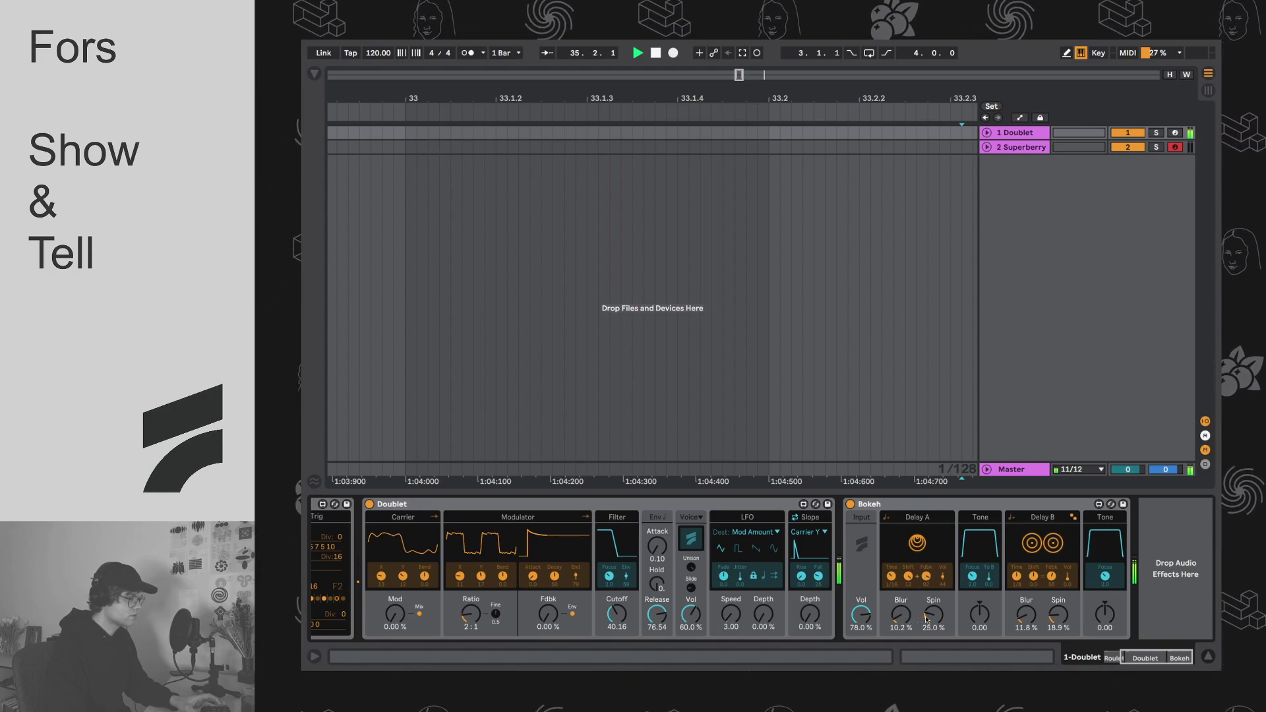
Step: Set Delay A's Blur to 100%, Spin to 22.6% and Tone to 25.20, and check the levels in the Session View mixer
{"action": "left_click_drag", "start_coordinate": [898, 617], "coordinate": [898, 567]}
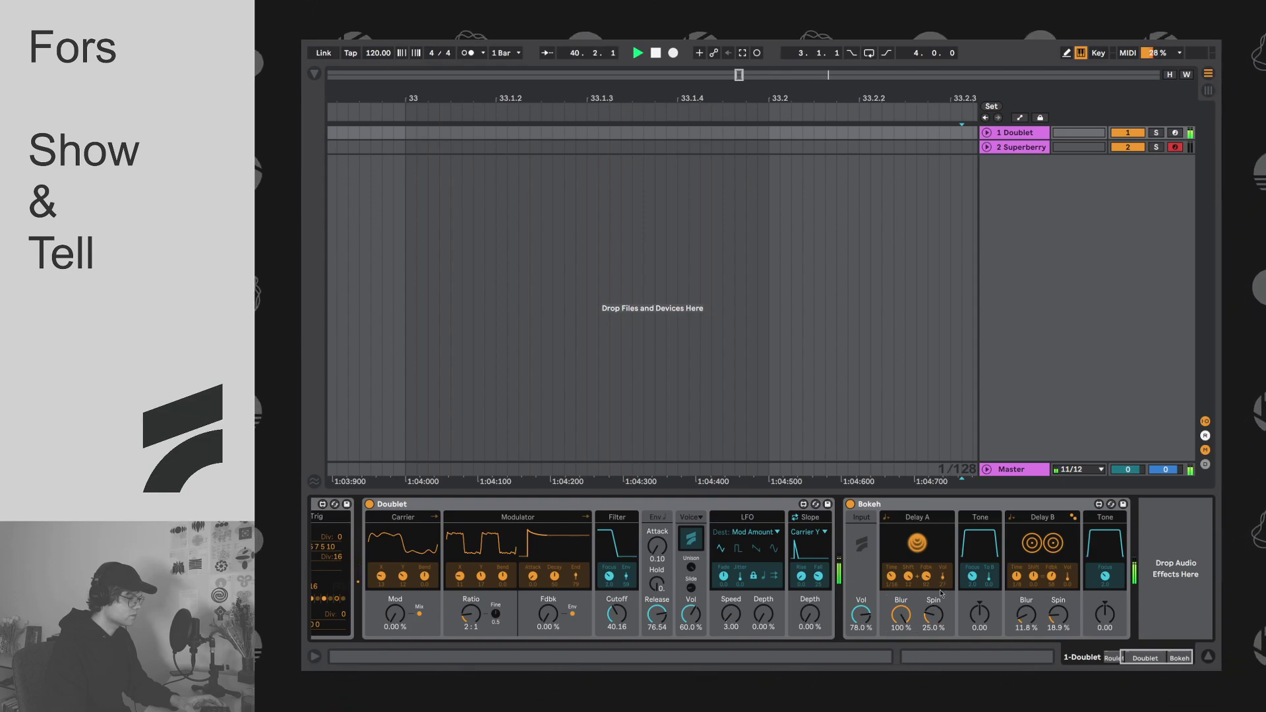
{"action": "left_click_drag", "start_coordinate": [934, 616], "coordinate": [933, 580]}
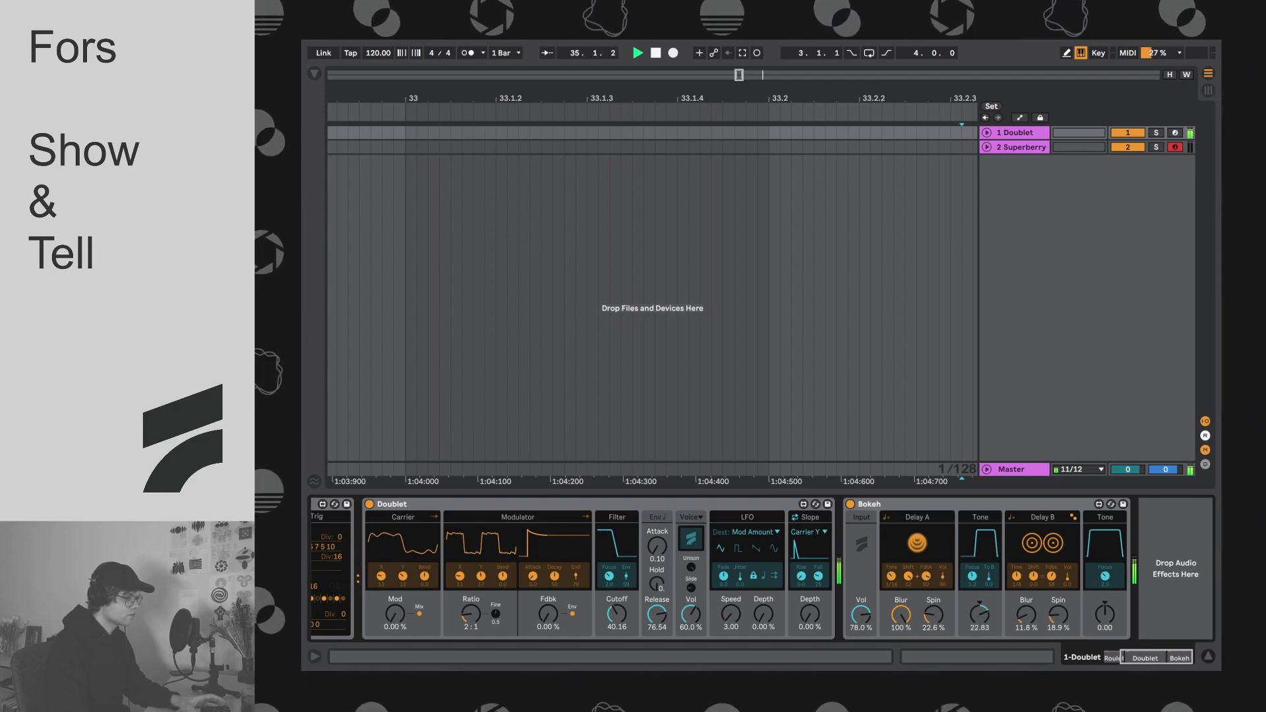
{"action": "left_click_drag", "start_coordinate": [979, 614], "coordinate": [991, 585]}
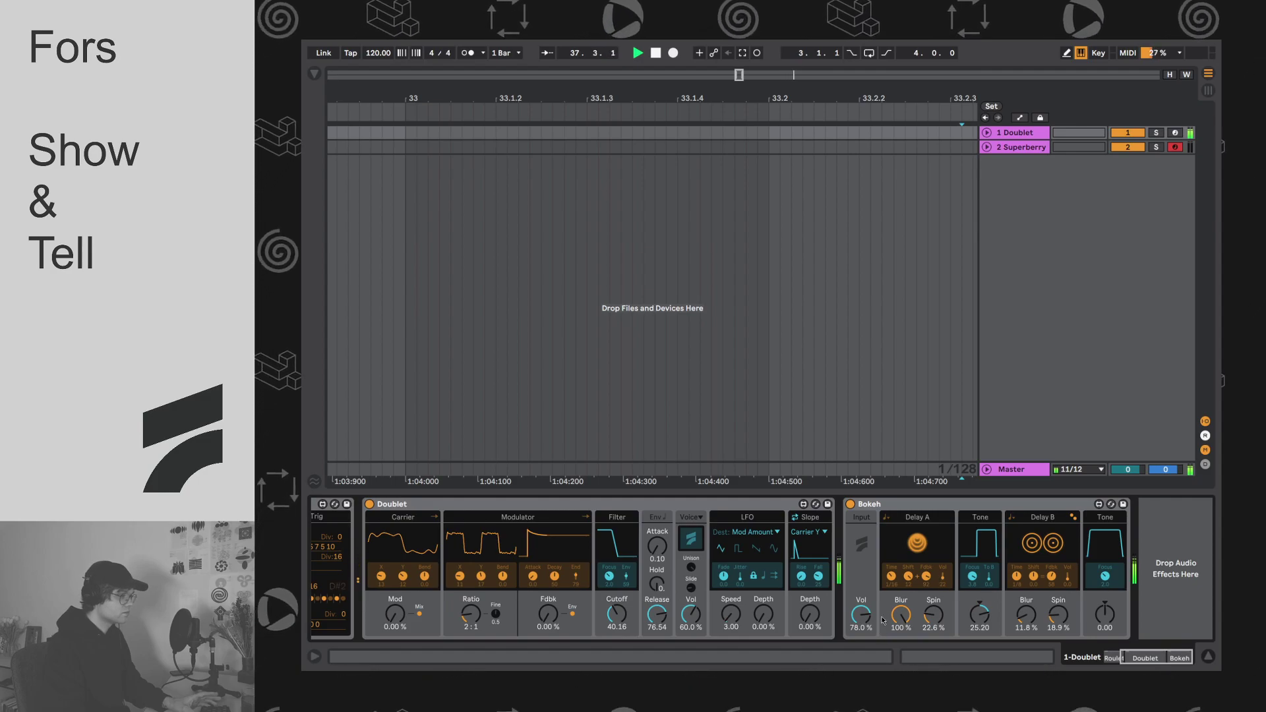
{"action": "left_click", "coordinate": [1207, 92]}
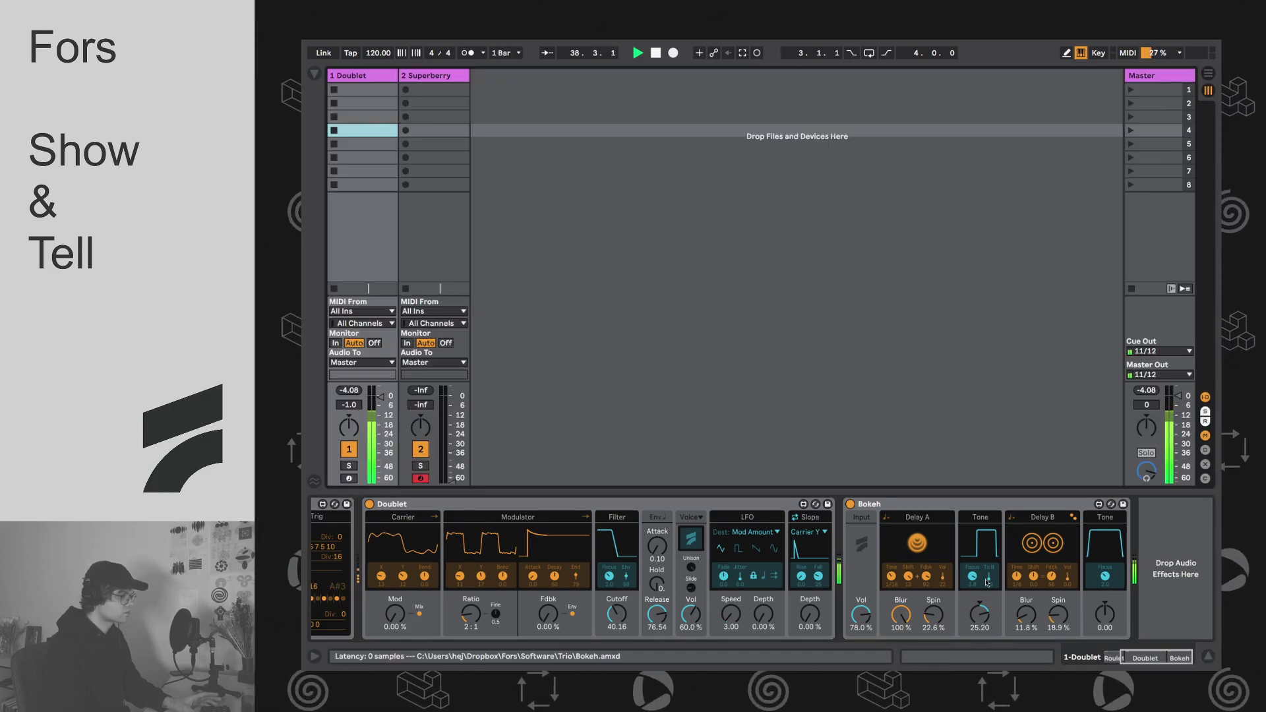
{"action": "key", "text": "space"}
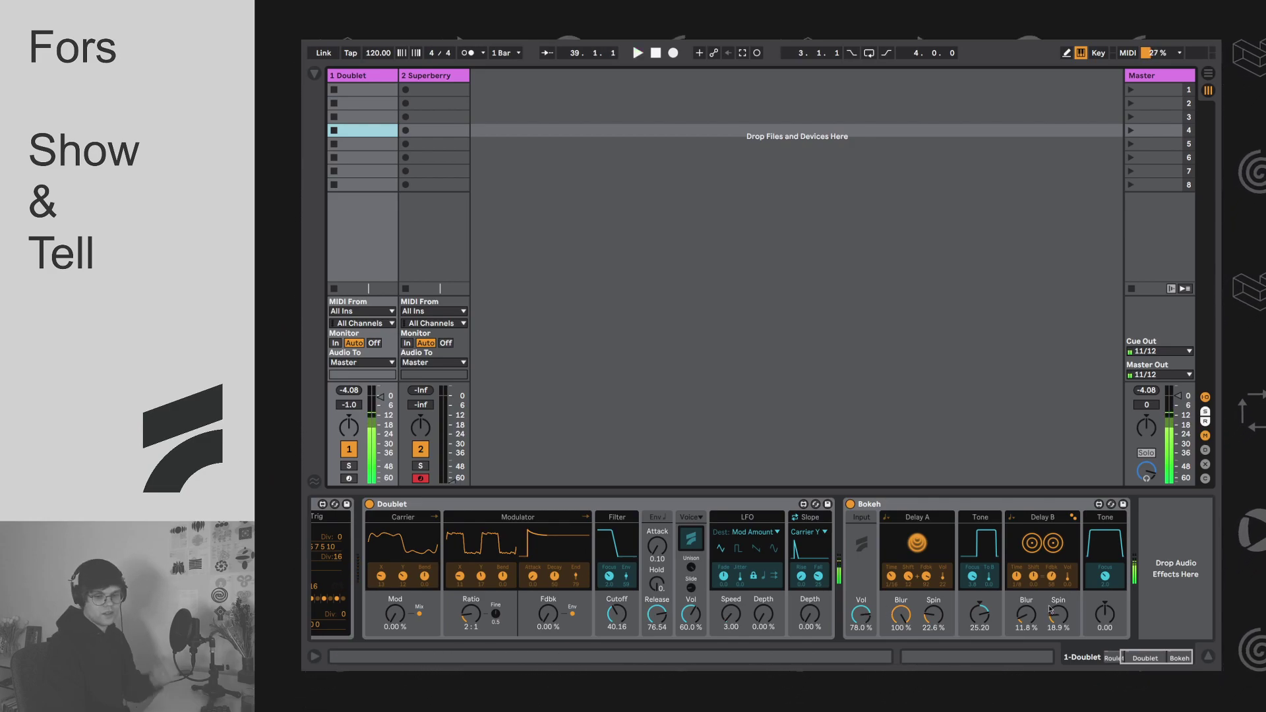
Step: Set Bokeh's input volume to 0%, and Delay B's Tone to 7.09, Blur to 100% and Spin to 37.0%
{"action": "left_click", "coordinate": [995, 572]}
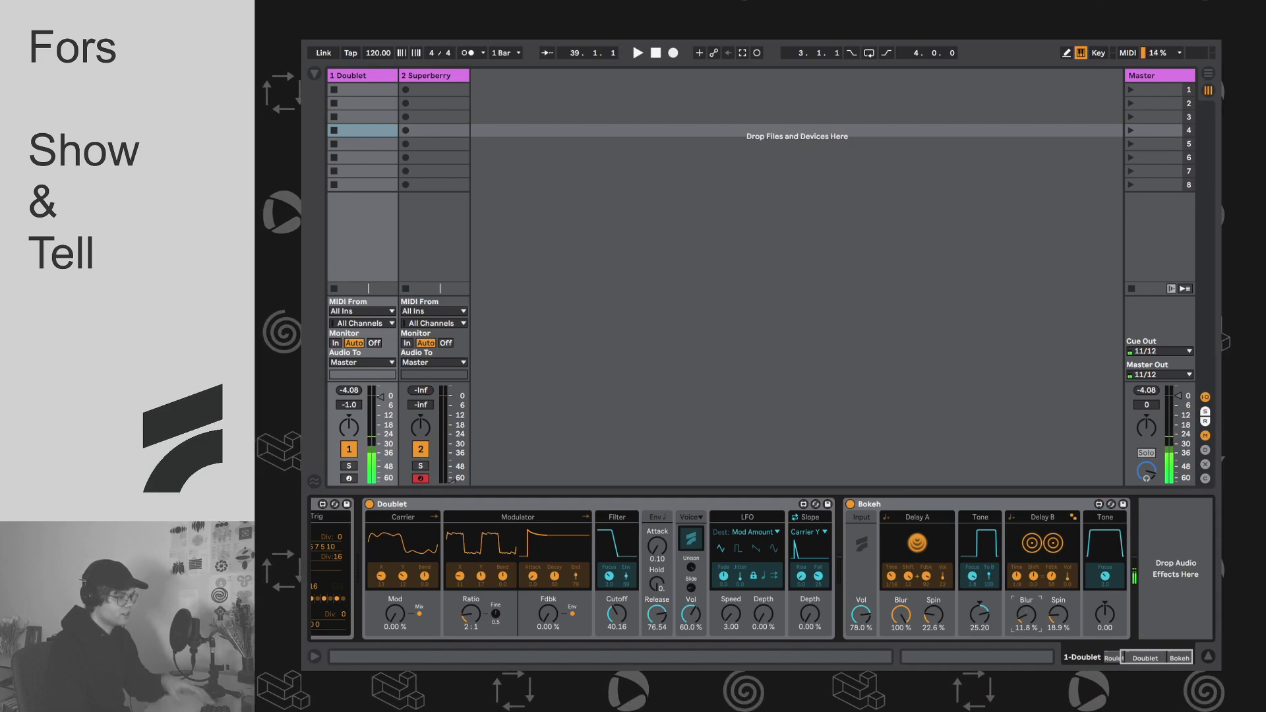
{"action": "left_click_drag", "start_coordinate": [1058, 615], "coordinate": [1069, 587]}
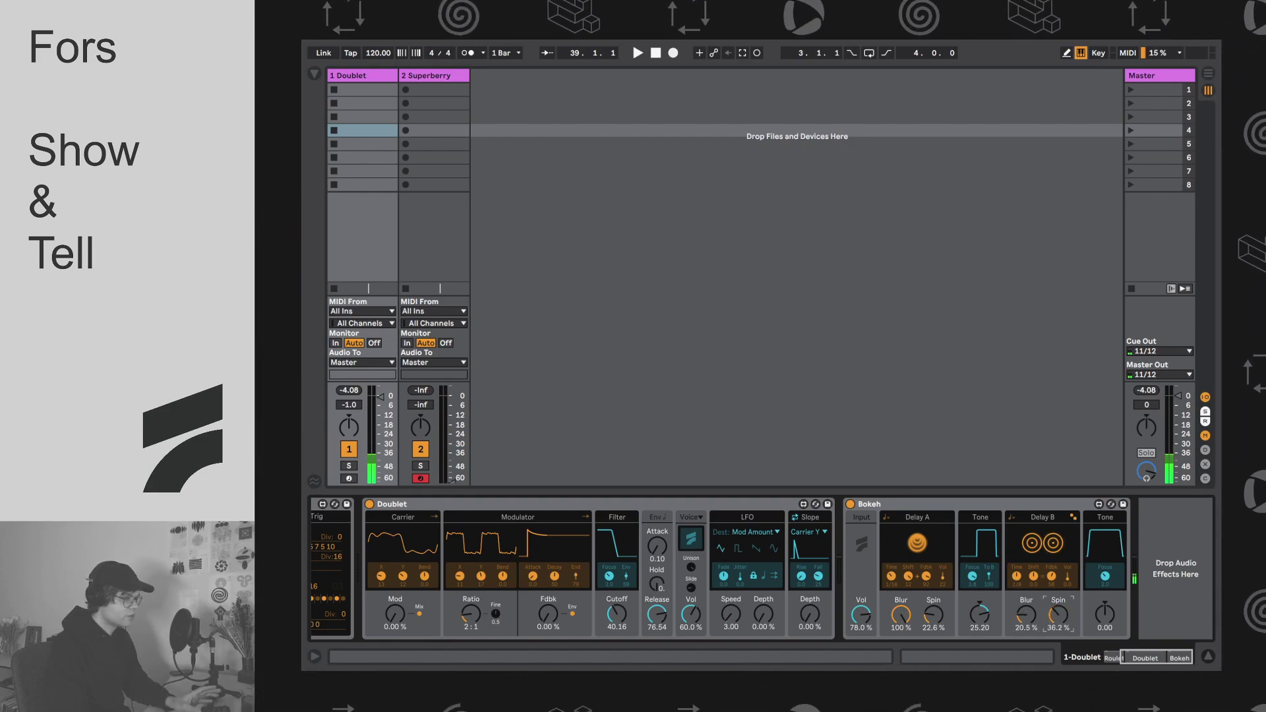
{"action": "key", "text": "space"}
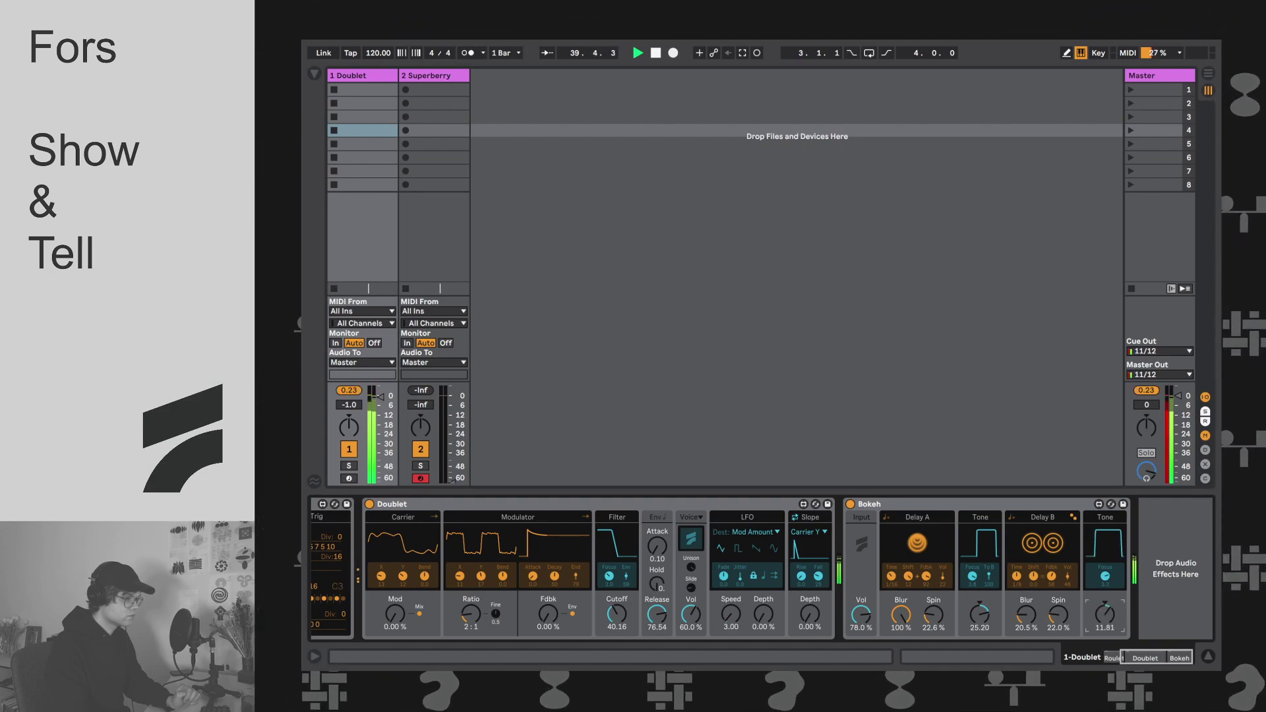
{"action": "left_click_drag", "start_coordinate": [1104, 610], "coordinate": [1102, 615]}
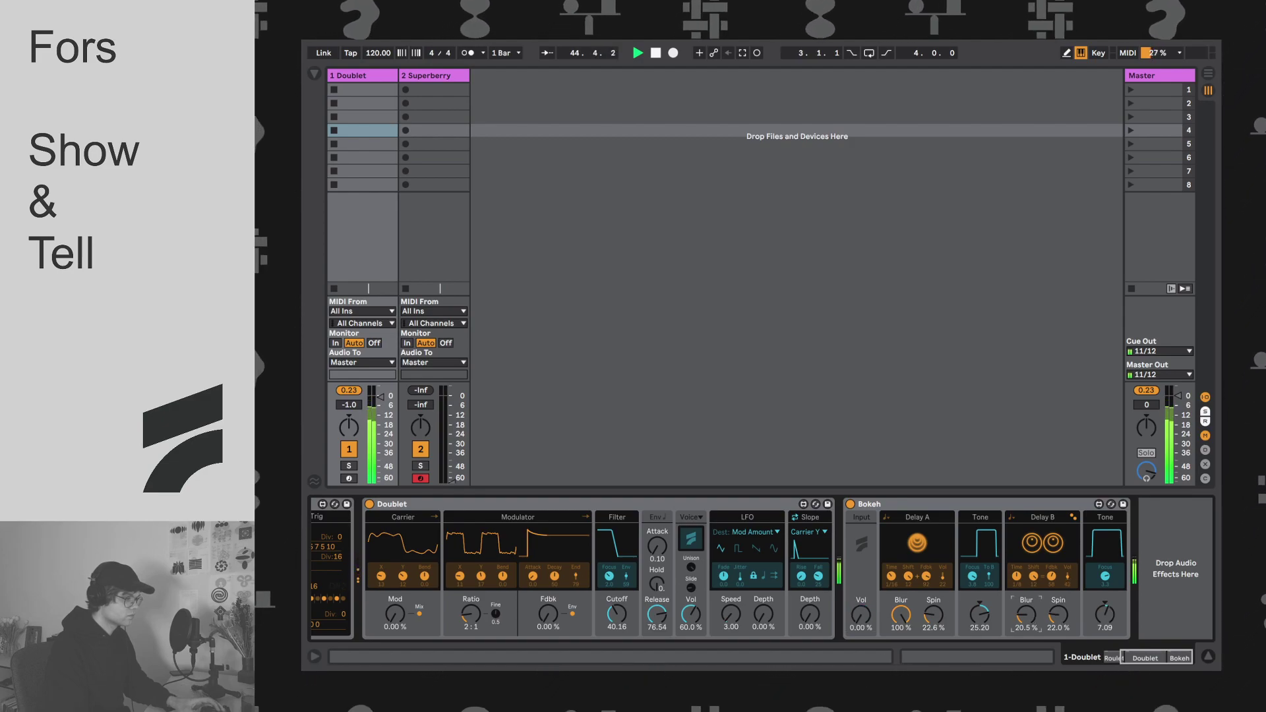
{"action": "left_click_drag", "start_coordinate": [1026, 614], "coordinate": [1057, 602]}
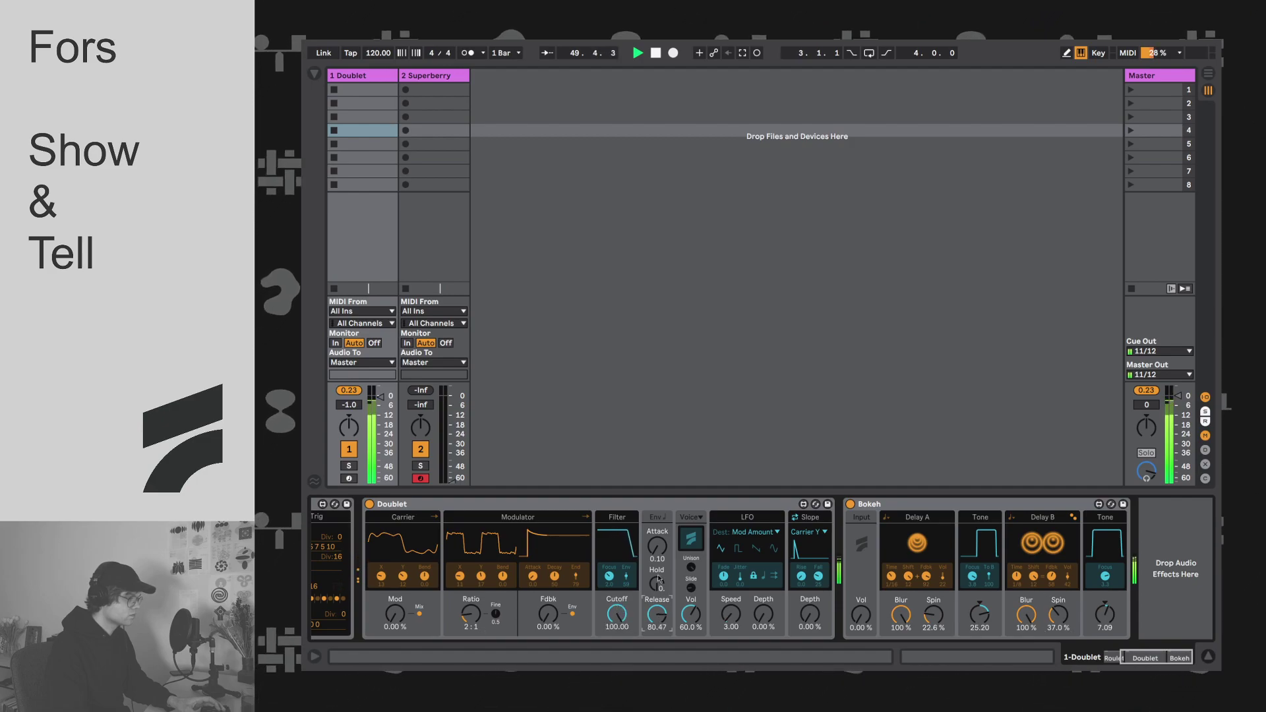
Step: Set Doublet's filter Cutoff to 100, Attack to 52.86, Release to 80.47 and modulator Ratio to 1:1
{"action": "left_click_drag", "start_coordinate": [657, 546], "coordinate": [657, 521]}
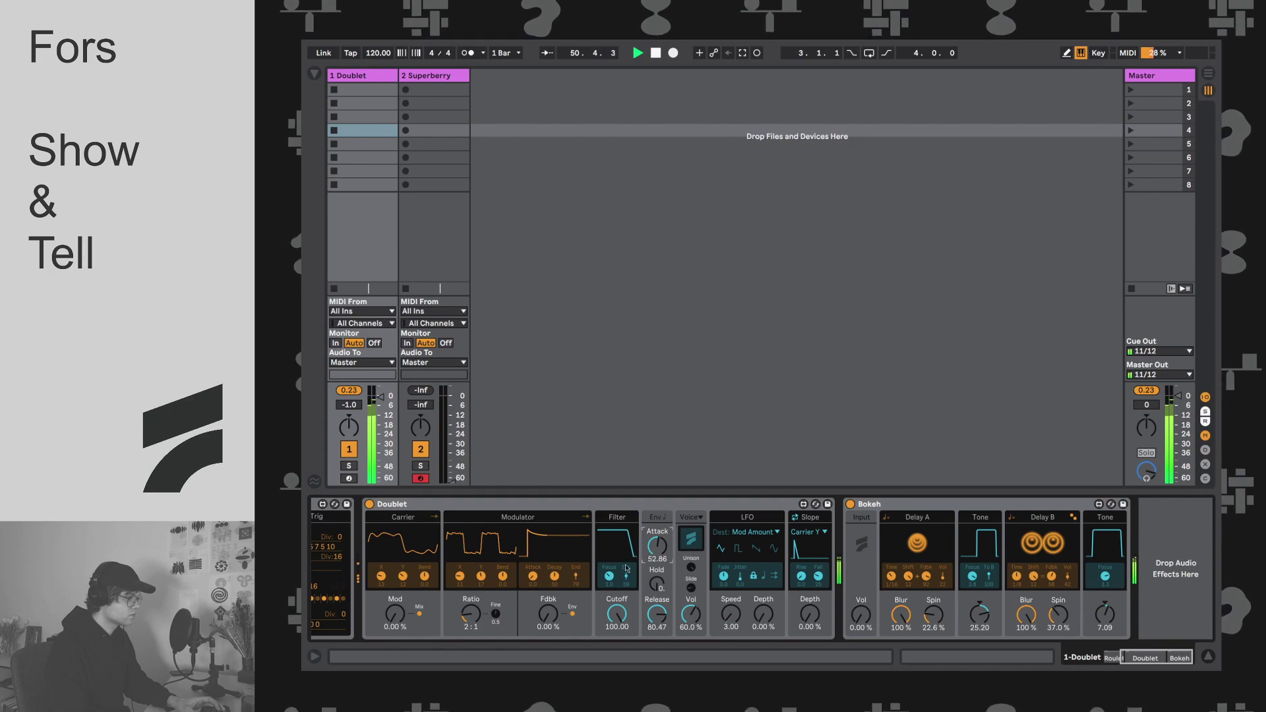
{"action": "left_click_drag", "start_coordinate": [460, 608], "coordinate": [461, 620]}
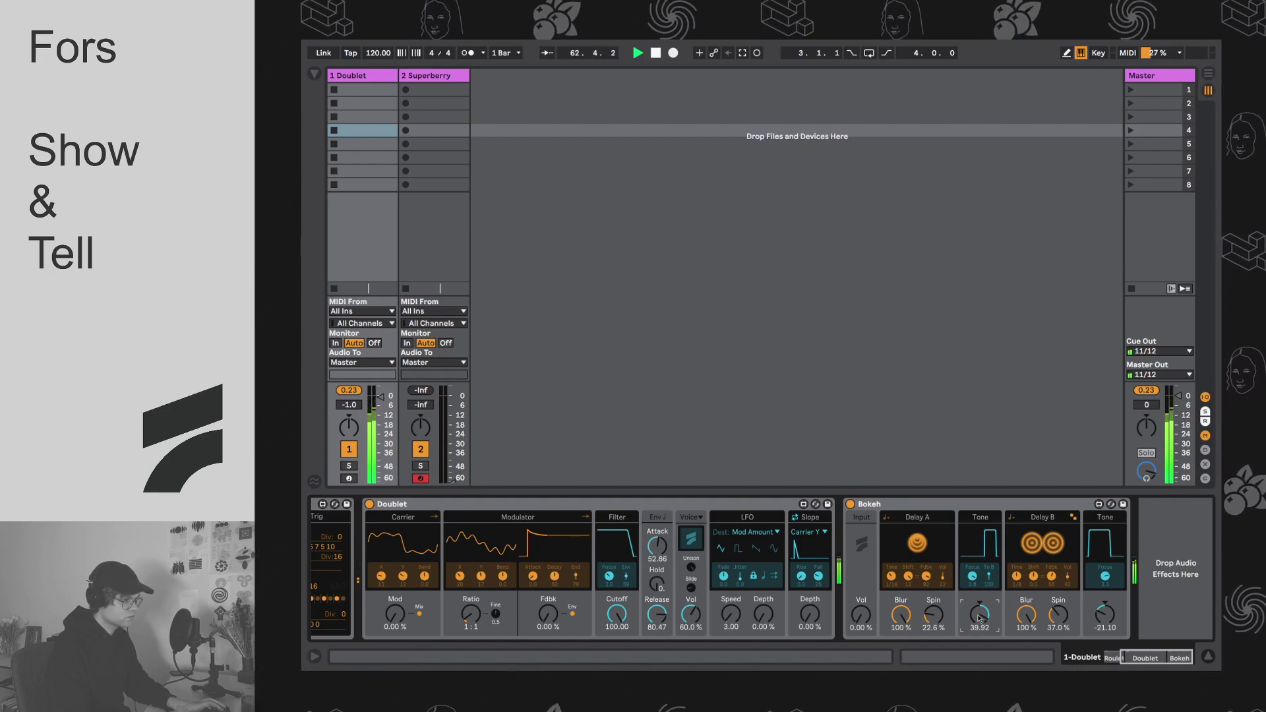
Step: Set Bokeh's Tone to 39.92 for Delay A and -21.10 for Delay B, and Delay B's Blur to 18.1%
{"action": "left_click_drag", "start_coordinate": [1026, 616], "coordinate": [1026, 652]}
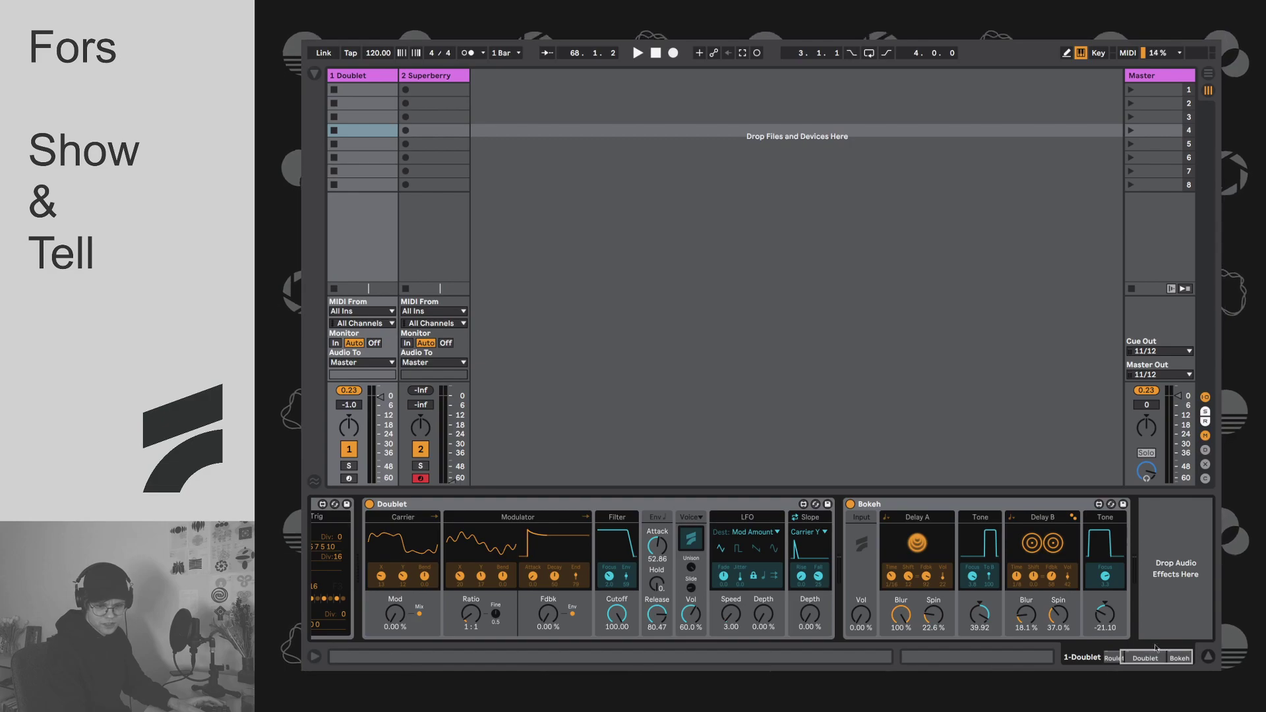
{"action": "left_click", "coordinate": [1114, 657]}
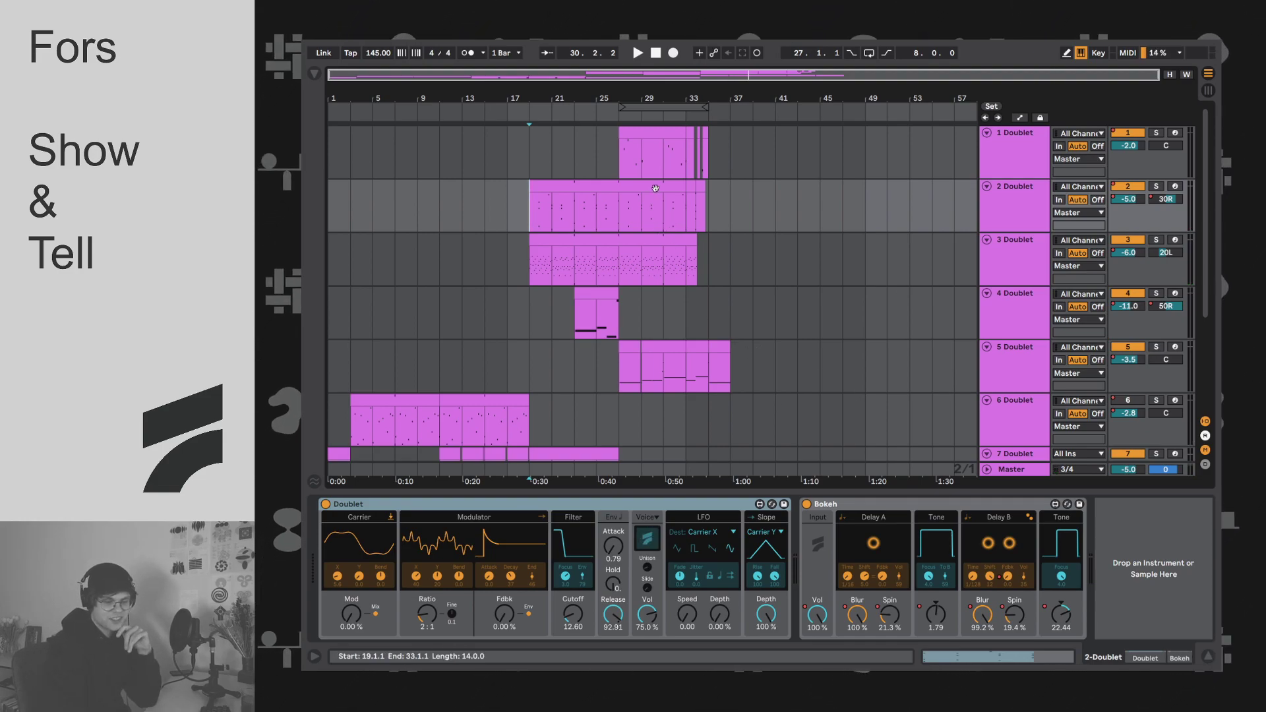
Step: Look through the arrangement of Doublet tracks and inspect the device chains of several tracks, including 4 Doublet and 1 Doublet
{"action": "scroll", "coordinate": [650, 208], "scroll_direction": "down", "scroll_amount": 3}
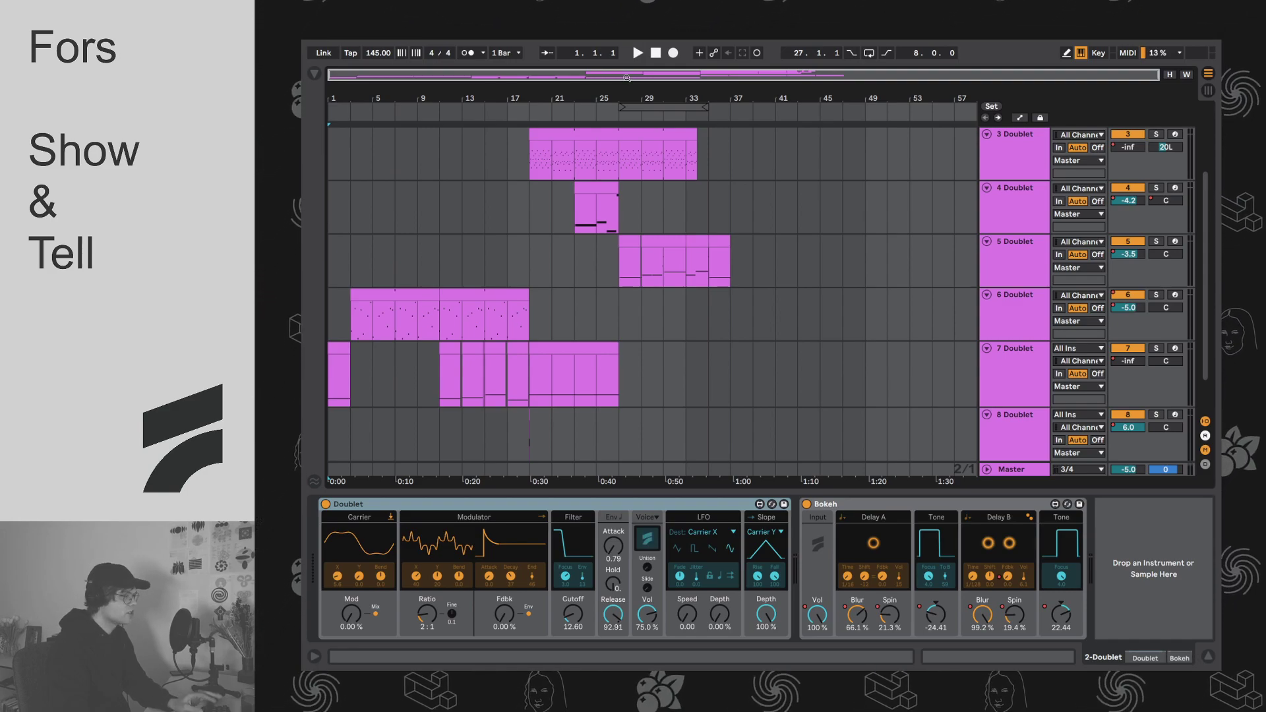
{"action": "scroll", "coordinate": [583, 344], "scroll_direction": "down", "scroll_amount": 2}
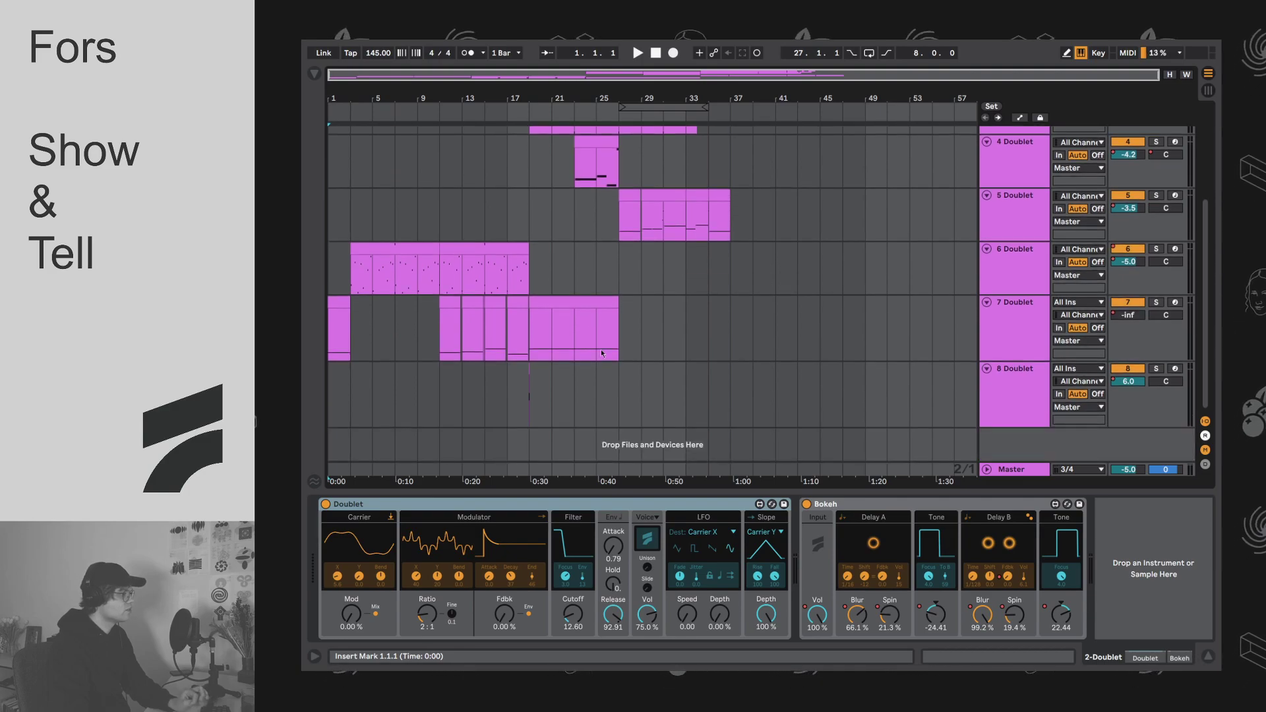
{"action": "scroll", "coordinate": [601, 352], "scroll_direction": "up", "scroll_amount": 6}
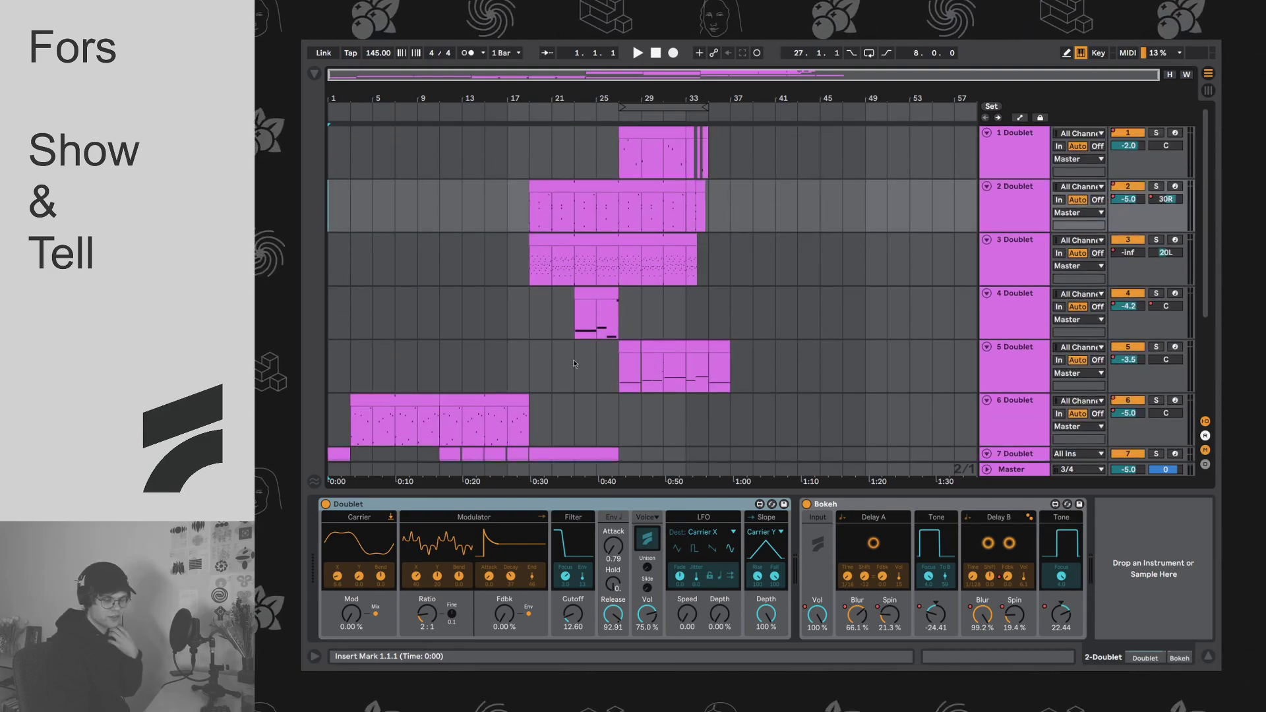
{"action": "scroll", "coordinate": [519, 301], "scroll_direction": "down", "scroll_amount": 4}
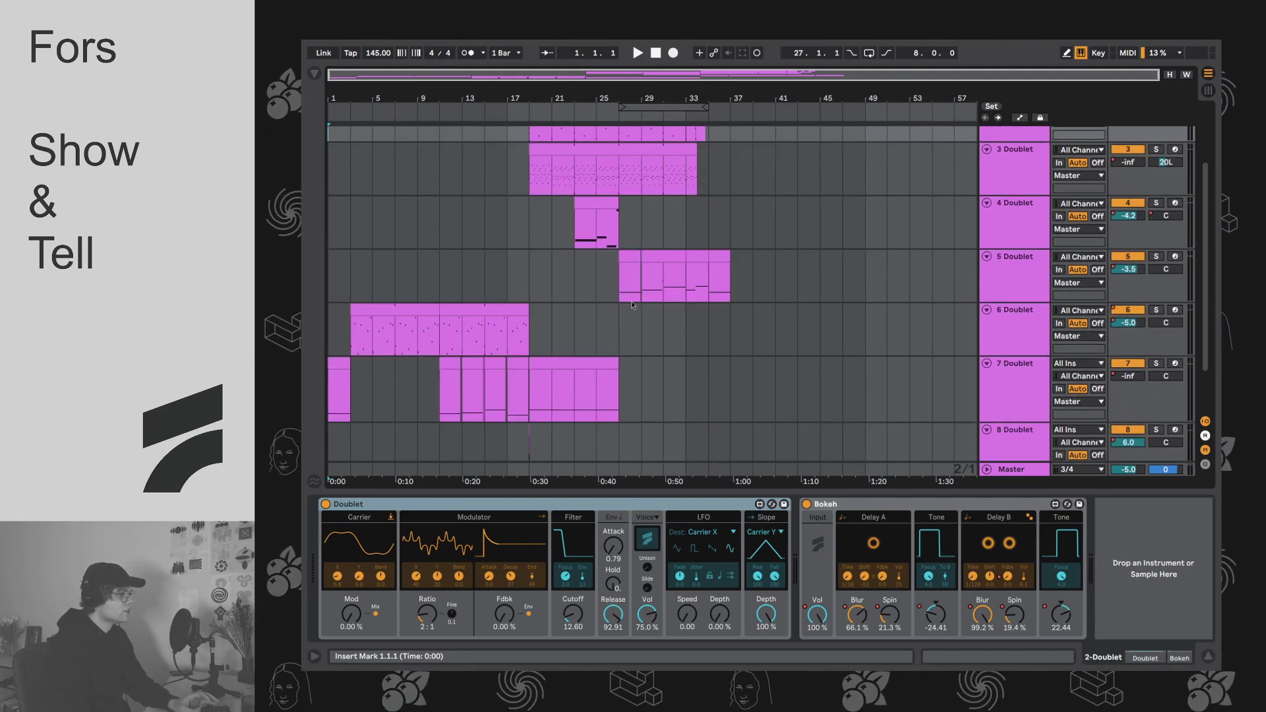
{"action": "left_click", "coordinate": [998, 329]}
{"action": "left_click", "coordinate": [1026, 204]}
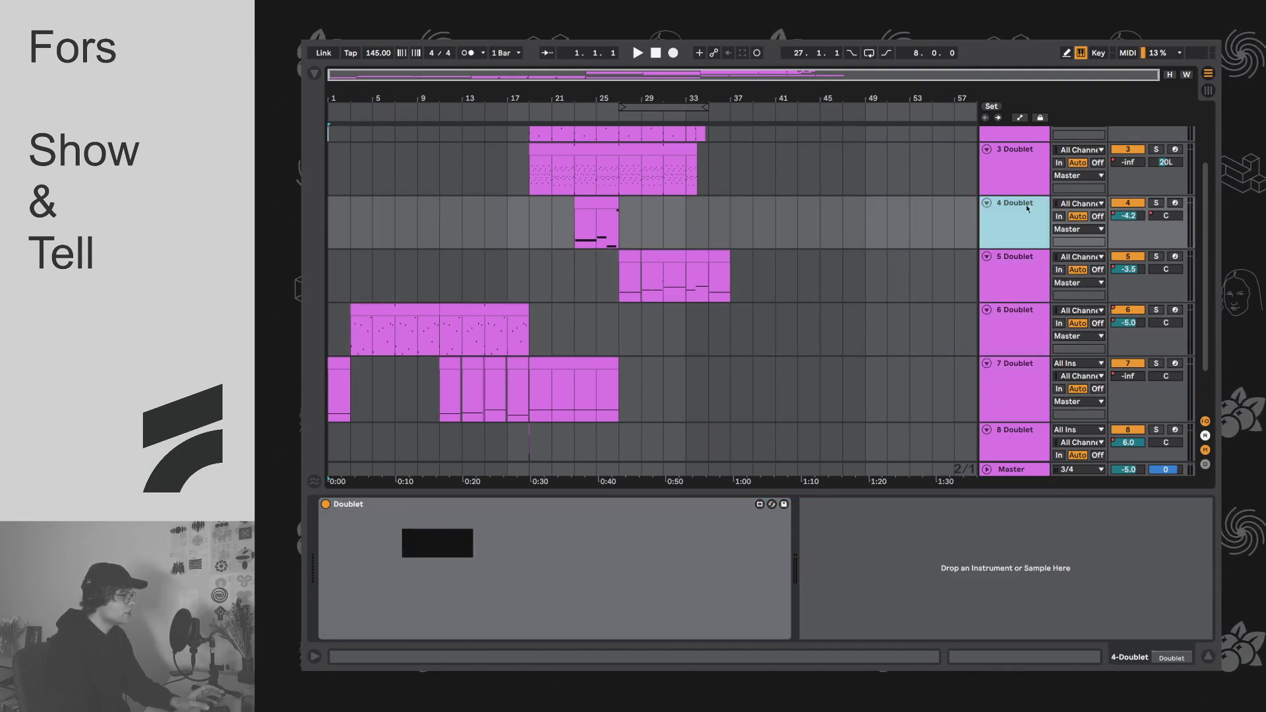
{"action": "left_click", "coordinate": [1022, 171]}
{"action": "scroll", "coordinate": [1019, 191], "scroll_direction": "up", "scroll_amount": 2}
{"action": "left_click", "coordinate": [1015, 195]}
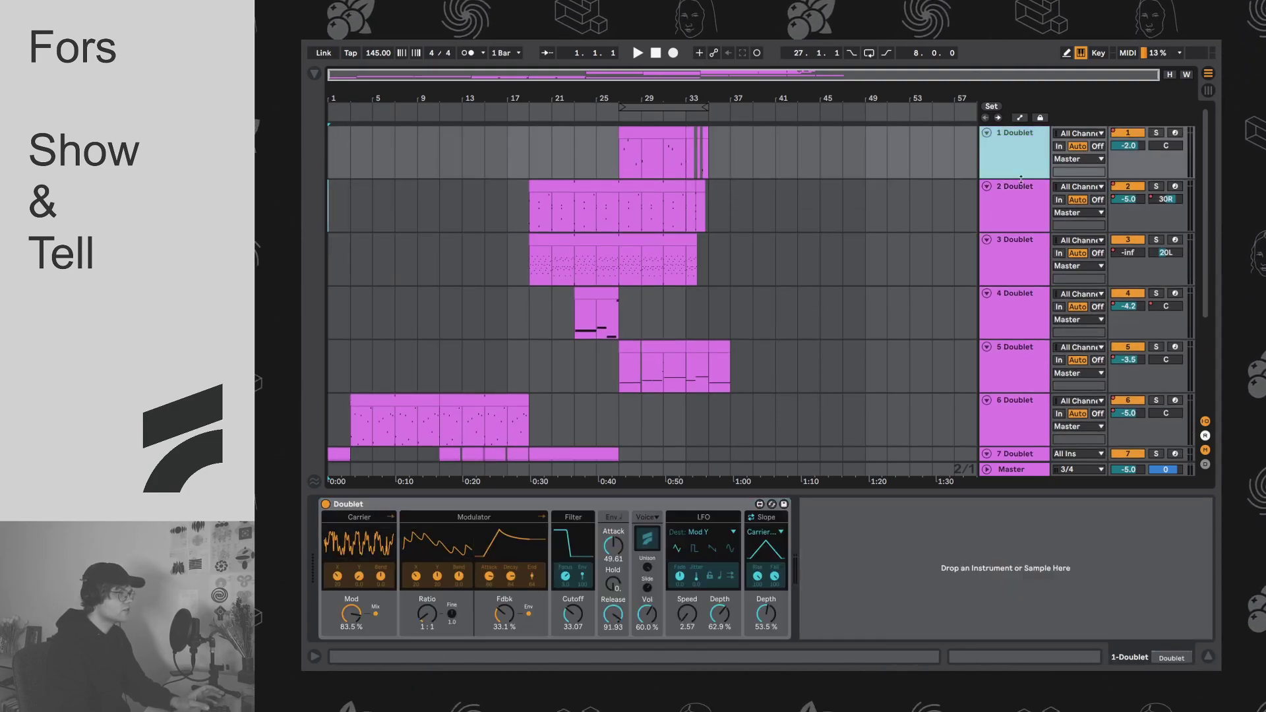
Step: Inspect the device on 8 Doublet and start playing the arrangement from bar 1 on 7 Doublet
{"action": "scroll", "coordinate": [839, 330], "scroll_direction": "down", "scroll_amount": 5}
{"action": "key", "text": "ctrl+shift+t"}
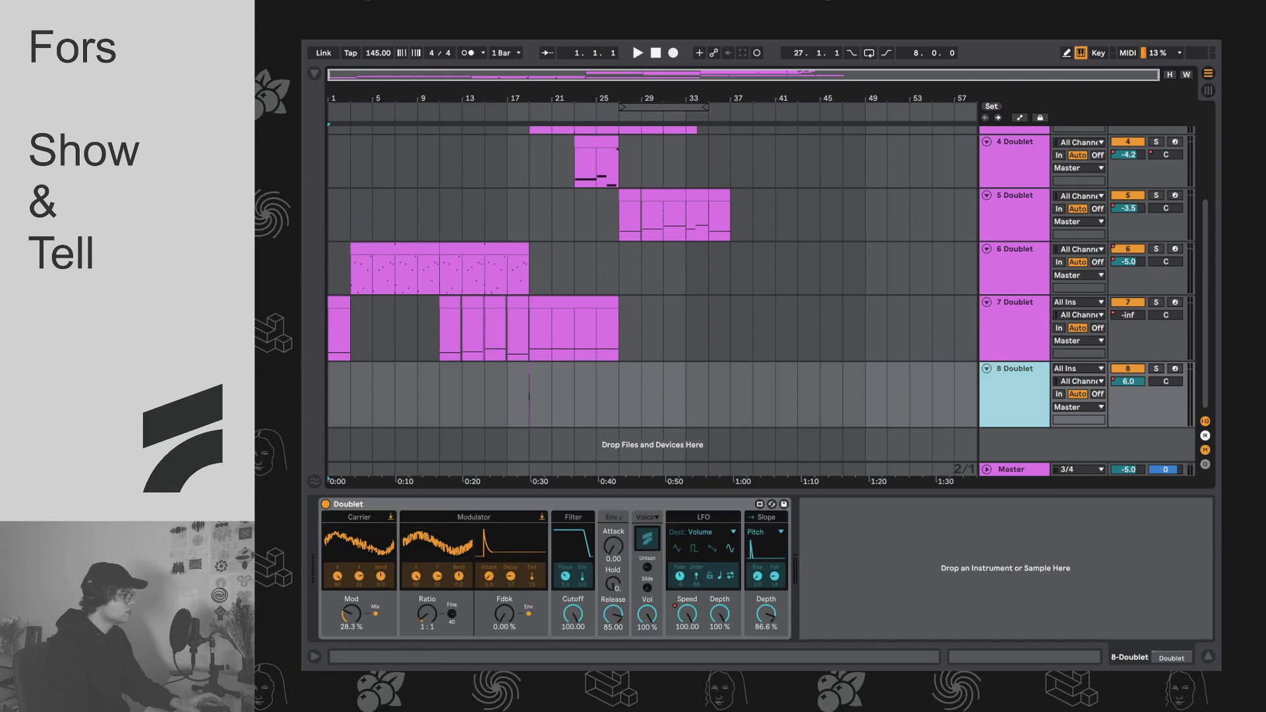
{"action": "left_click", "coordinate": [327, 331]}
{"action": "key", "text": "space"}
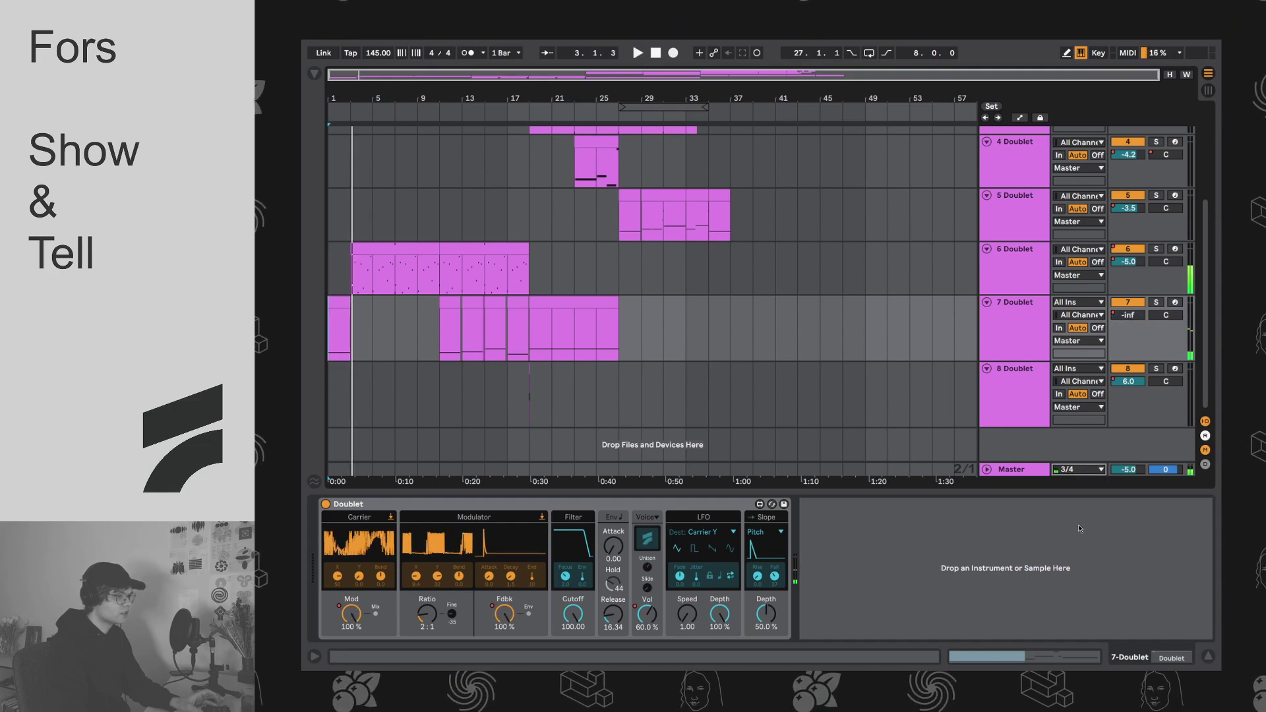
Step: Route the Master and Cue outputs to 11/12 and set the master volume to -2.6 dB in the mixer, returning to the arrangement
{"action": "left_click", "coordinate": [1206, 92]}
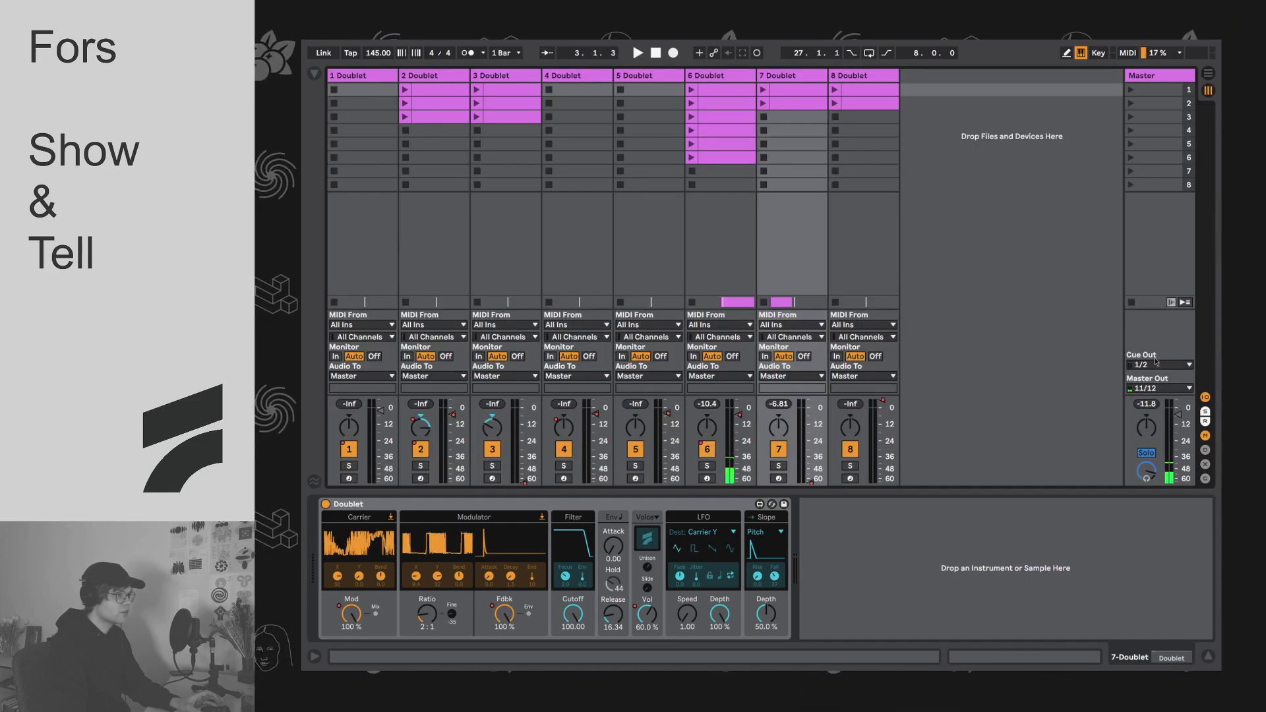
{"action": "key", "text": "space"}
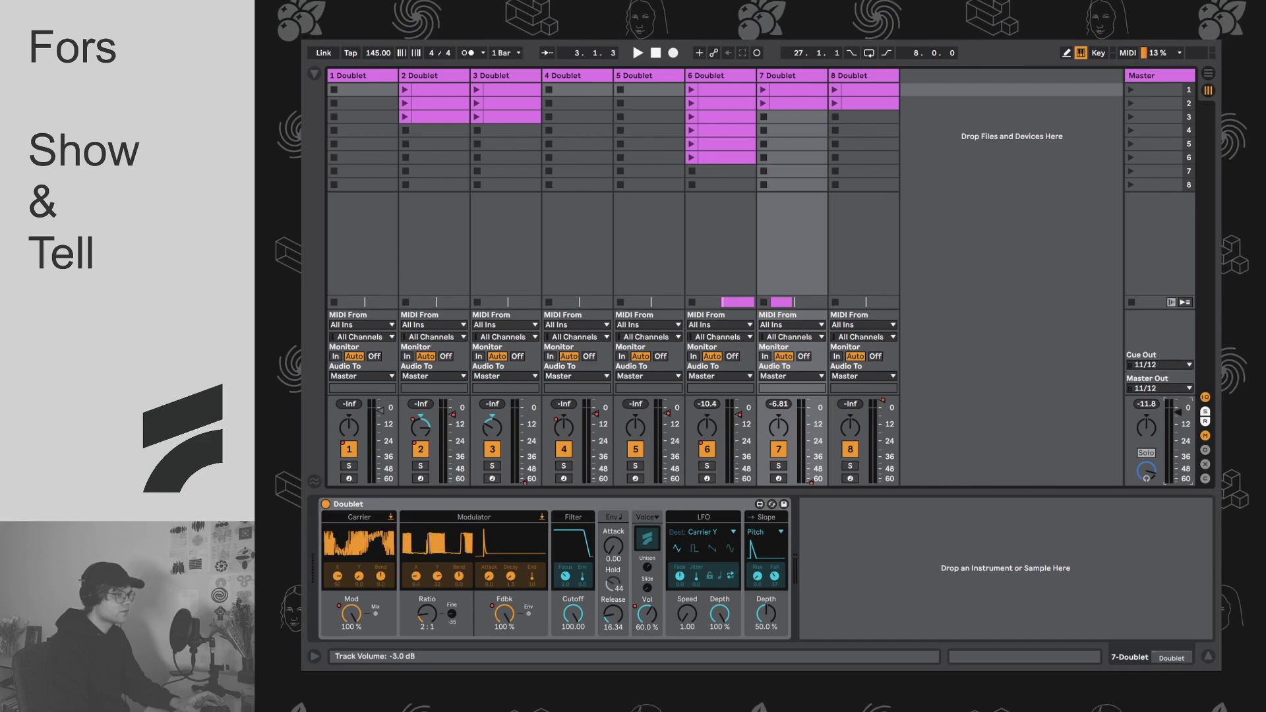
{"action": "left_click", "coordinate": [1209, 73]}
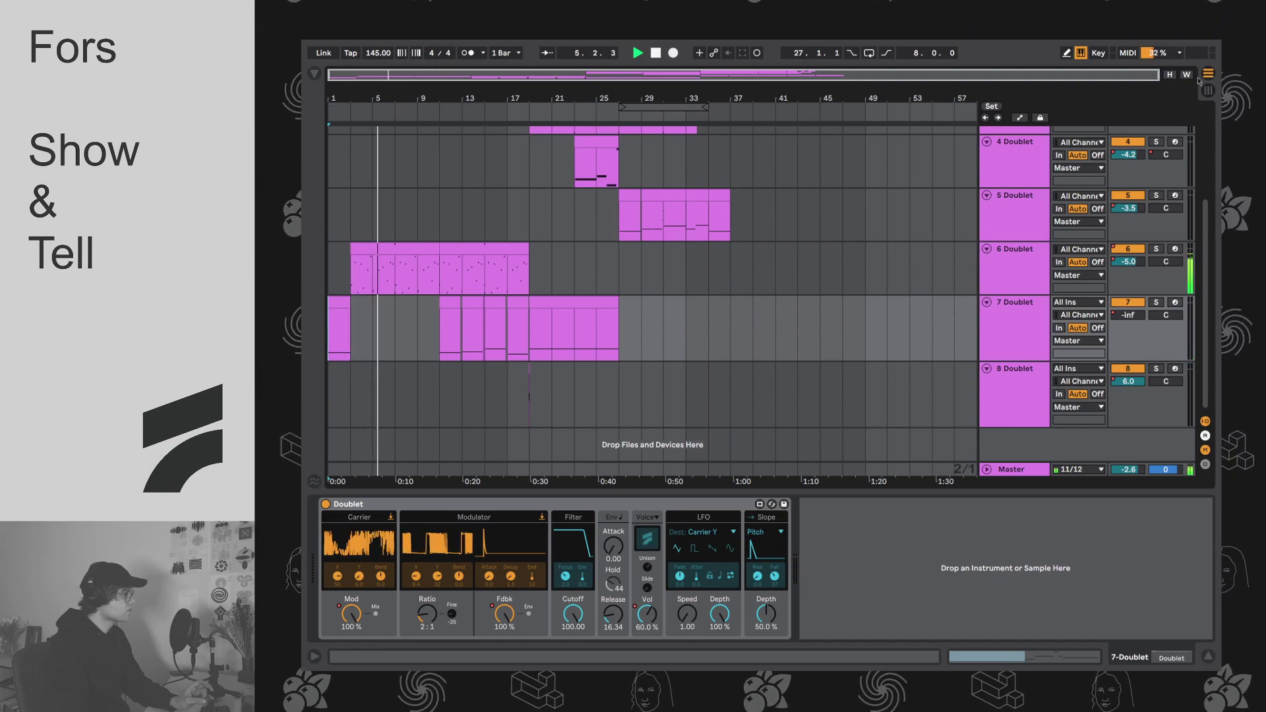
Step: Follow the opening section during playback, examining the automated Doublet and Bokeh settings on 6 Doublet and the synth settings on 7 Doublet
{"action": "scroll", "coordinate": [722, 315], "scroll_direction": "up", "scroll_amount": 1}
{"action": "left_click", "coordinate": [1011, 272]}
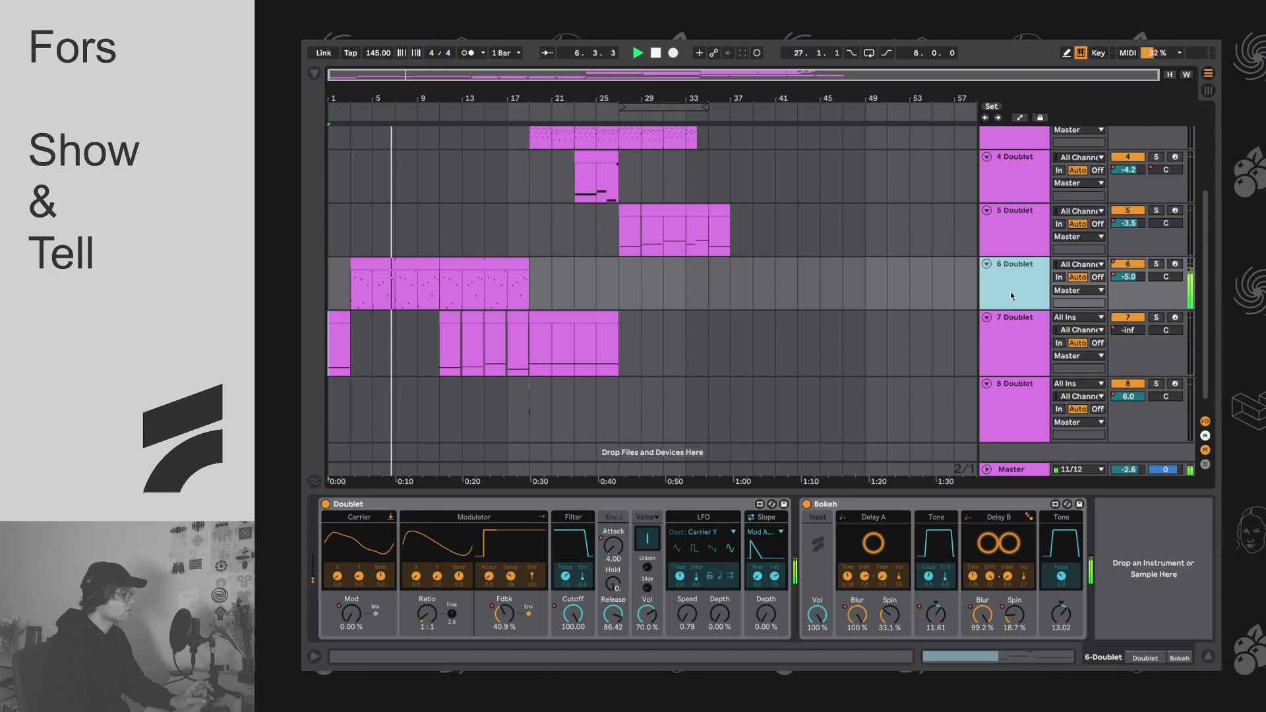
{"action": "scroll", "coordinate": [1011, 303], "scroll_direction": "up", "scroll_amount": 3}
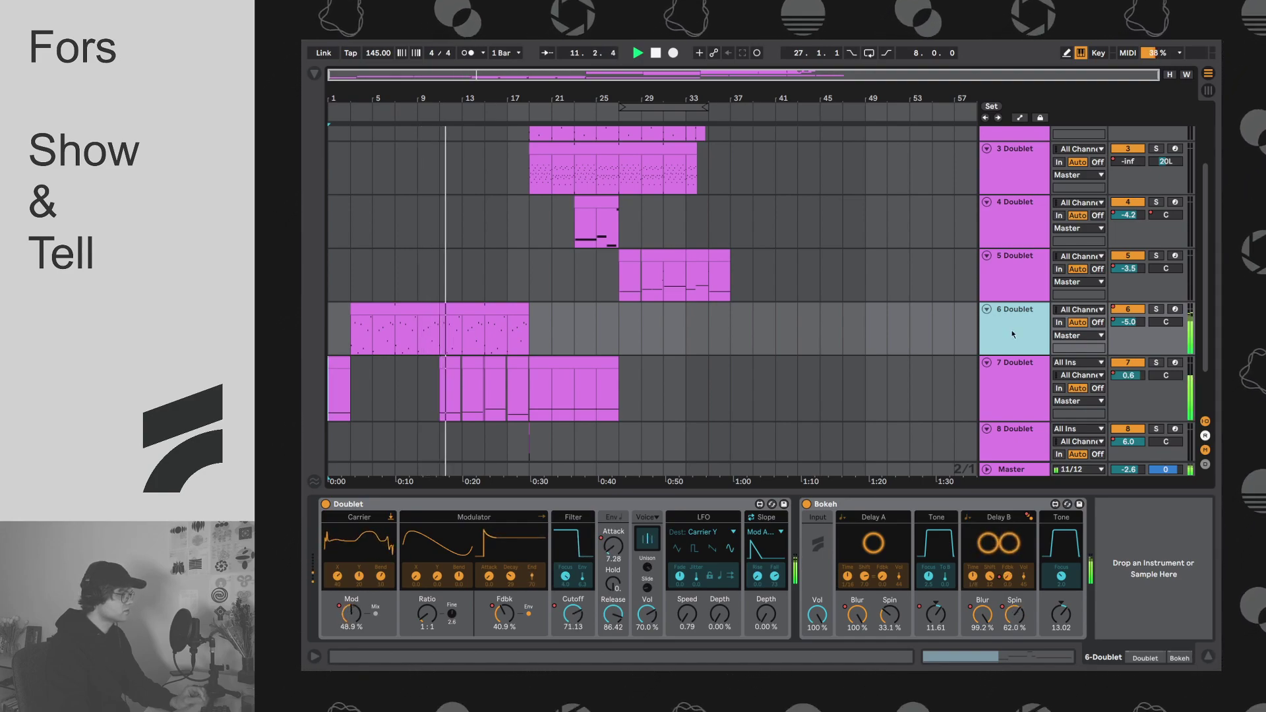
{"action": "left_click", "coordinate": [1012, 397]}
{"action": "scroll", "coordinate": [1012, 404], "scroll_direction": "down", "scroll_amount": 2}
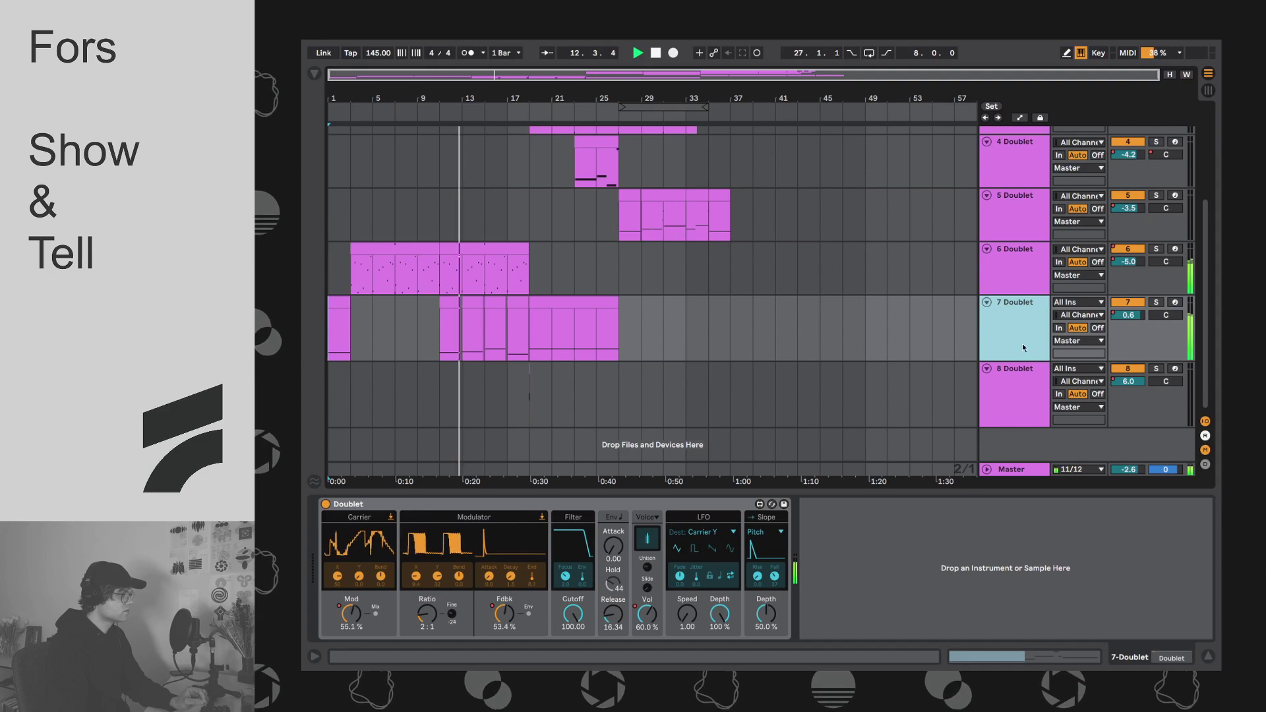
{"action": "scroll", "coordinate": [1011, 282], "scroll_direction": "up", "scroll_amount": 4}
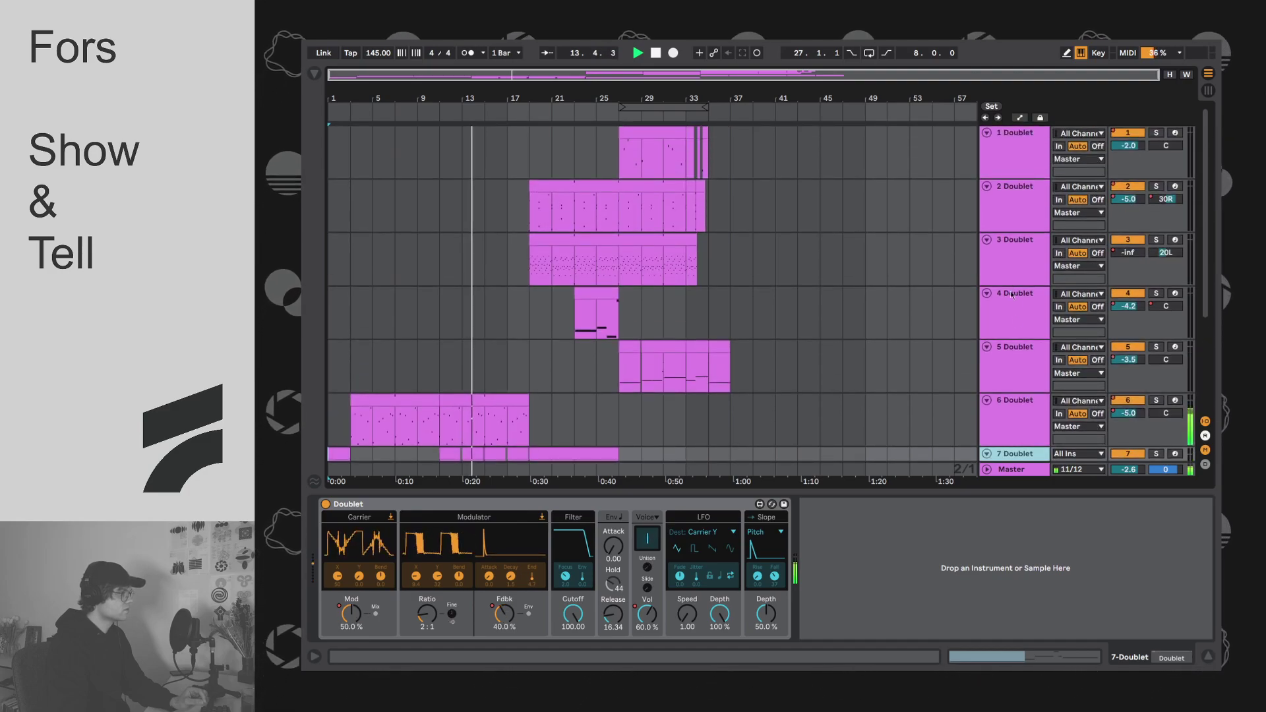
{"action": "scroll", "coordinate": [1012, 341], "scroll_direction": "down", "scroll_amount": 2}
{"action": "left_click", "coordinate": [1014, 313]}
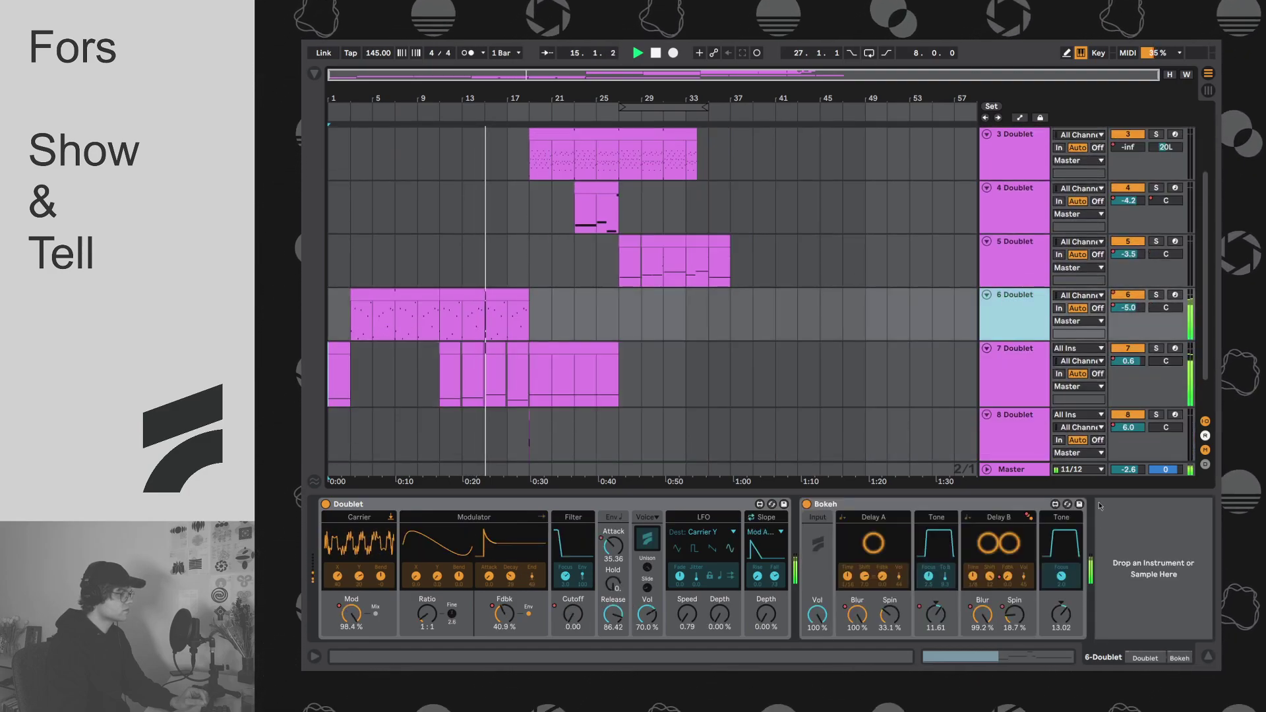
{"action": "left_click", "coordinate": [1020, 119]}
{"action": "left_click", "coordinate": [1019, 119]}
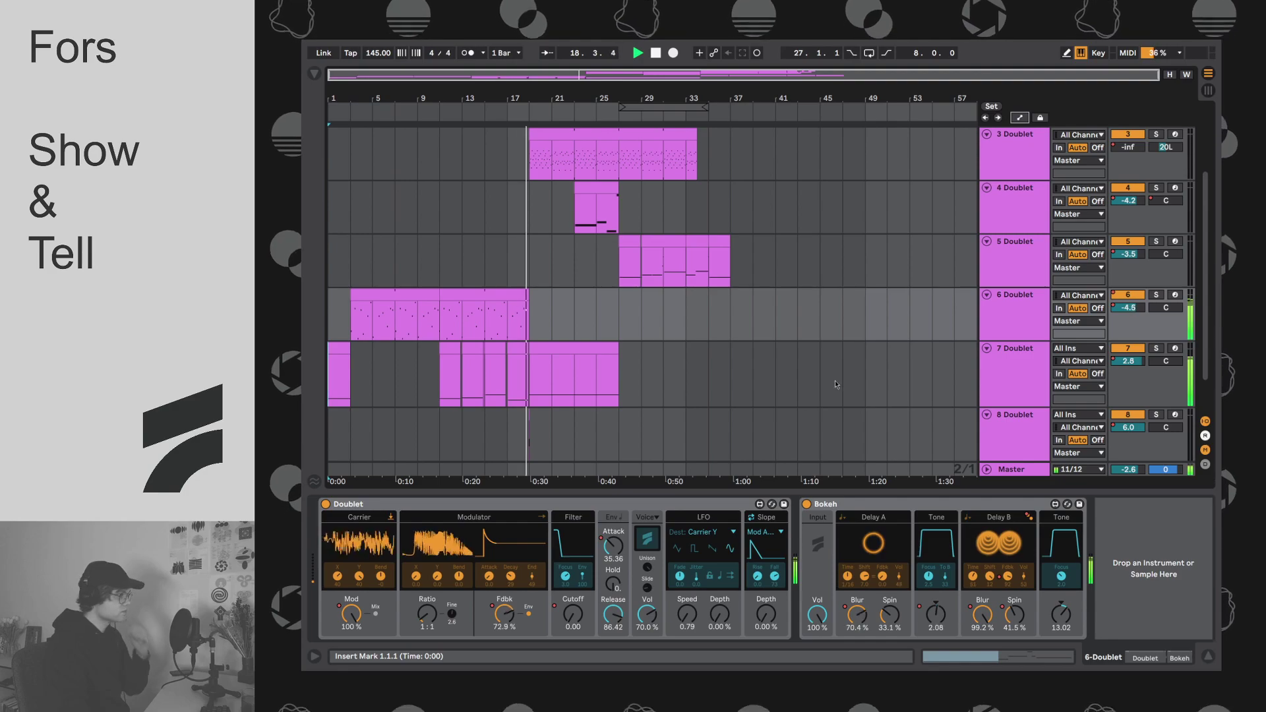
{"action": "scroll", "coordinate": [679, 389], "scroll_direction": "down", "scroll_amount": 2}
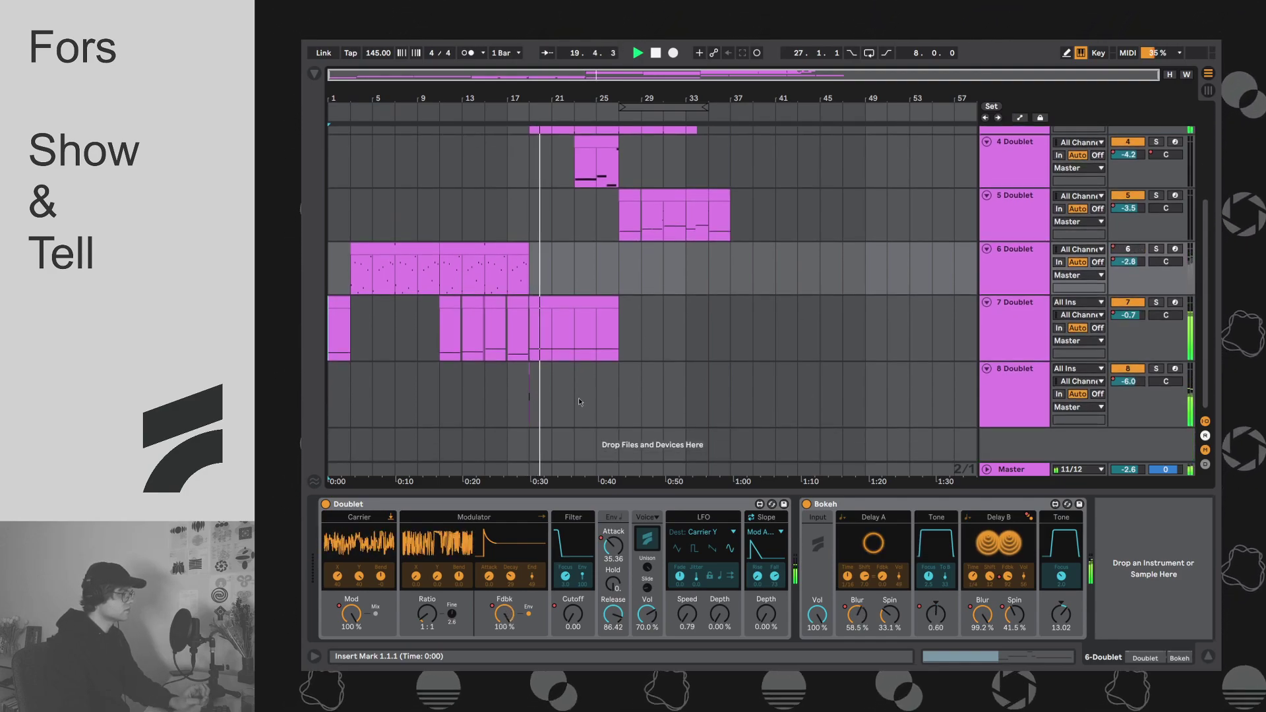
Step: Follow playback from bar 19 to the end of the arrangement, examining the device chains of 3 Doublet, 4 Doublet and 5 Doublet
{"action": "scroll", "coordinate": [554, 237], "scroll_direction": "up", "scroll_amount": 5}
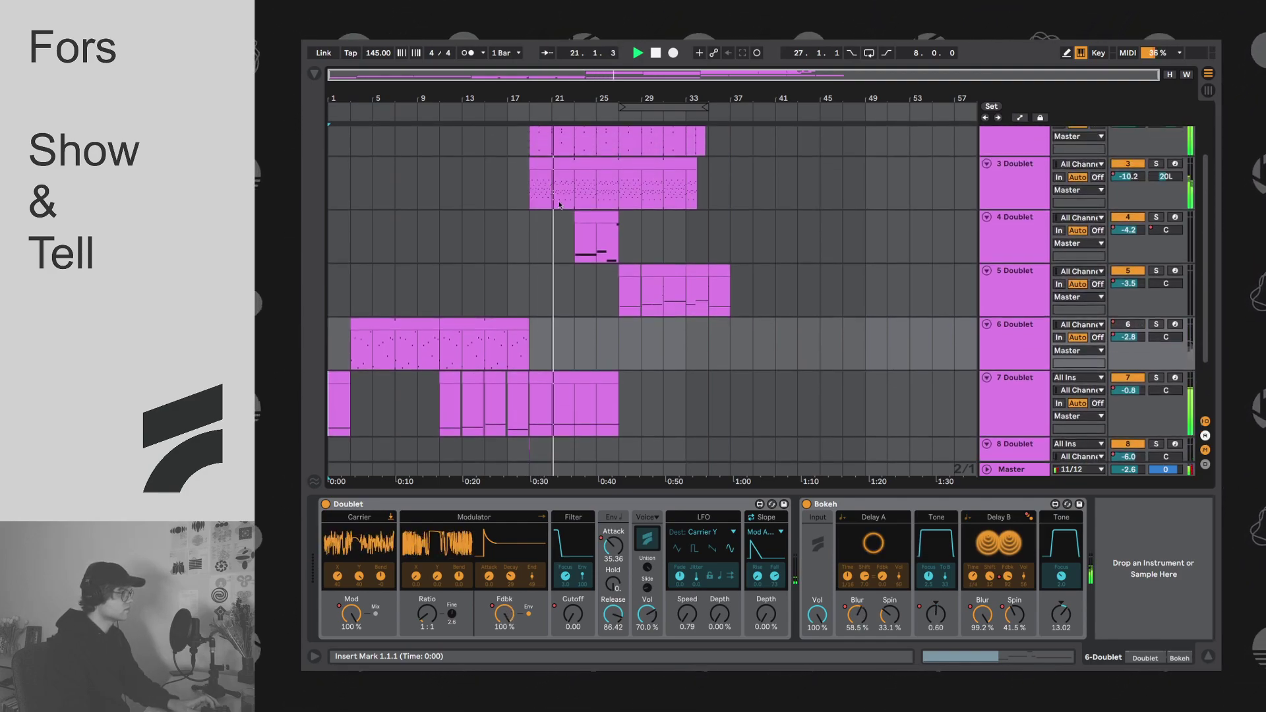
{"action": "scroll", "coordinate": [570, 190], "scroll_direction": "up", "scroll_amount": 5}
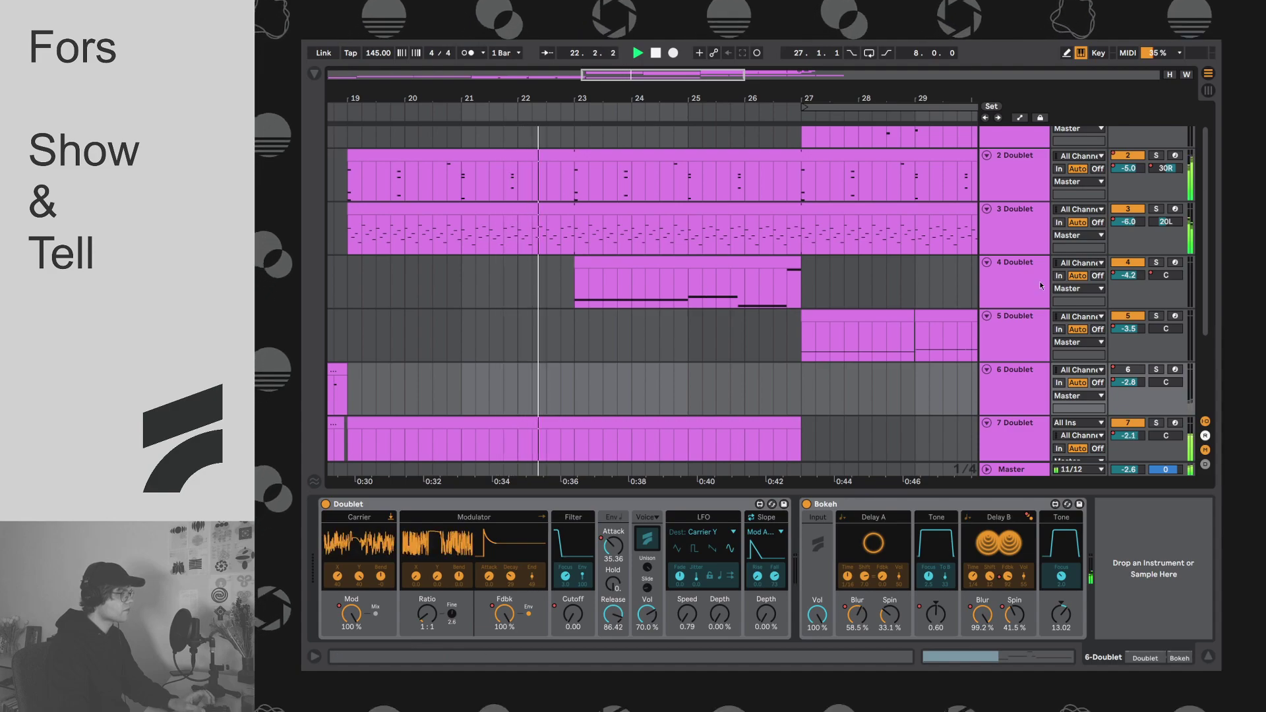
{"action": "left_click", "coordinate": [1018, 240]}
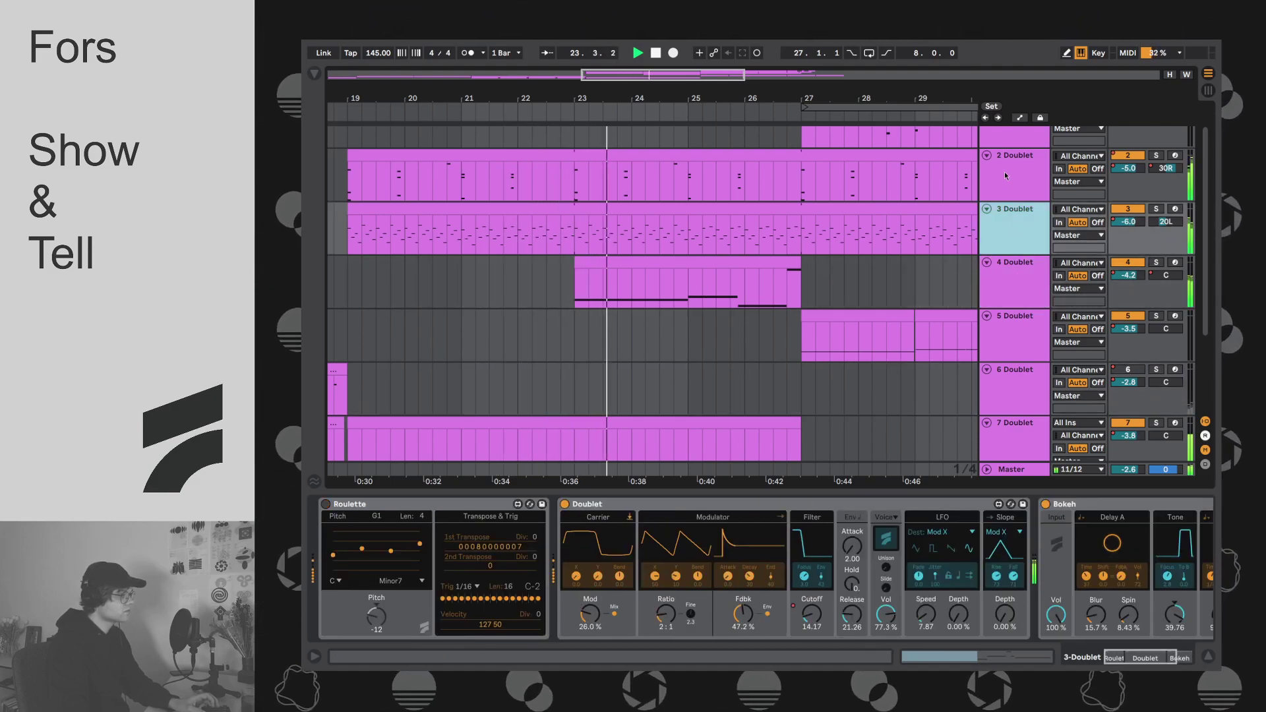
{"action": "left_click", "coordinate": [1007, 294]}
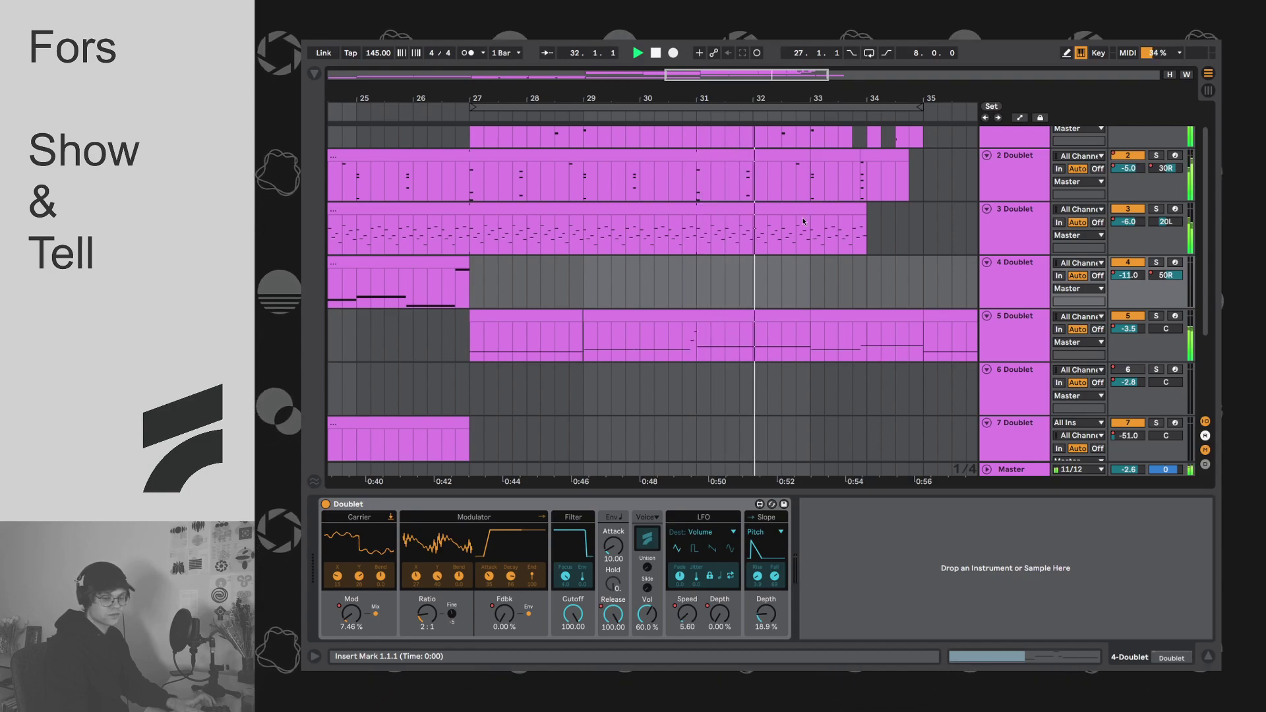
{"action": "scroll", "coordinate": [857, 294], "scroll_direction": "up", "scroll_amount": 2}
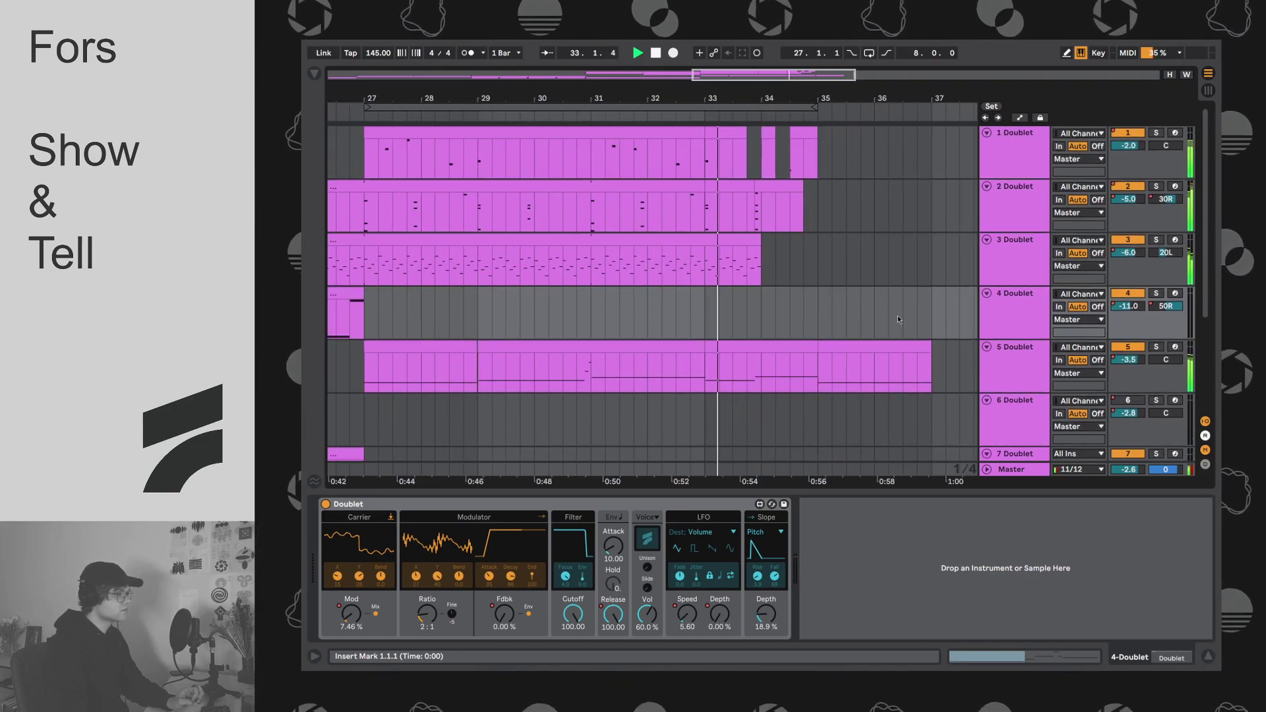
{"action": "left_click", "coordinate": [1028, 373]}
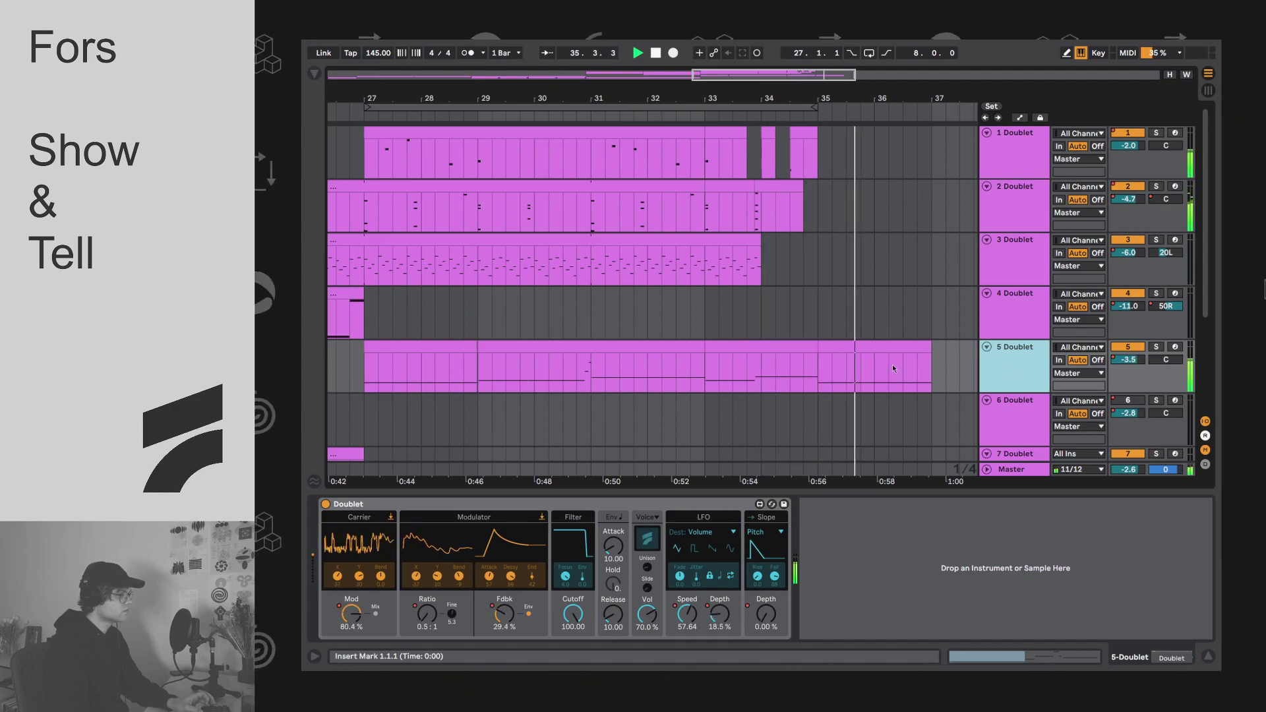
{"action": "scroll", "coordinate": [892, 364], "scroll_direction": "down", "scroll_amount": 6}
{"action": "scroll", "coordinate": [625, 316], "scroll_direction": "down", "scroll_amount": 4}
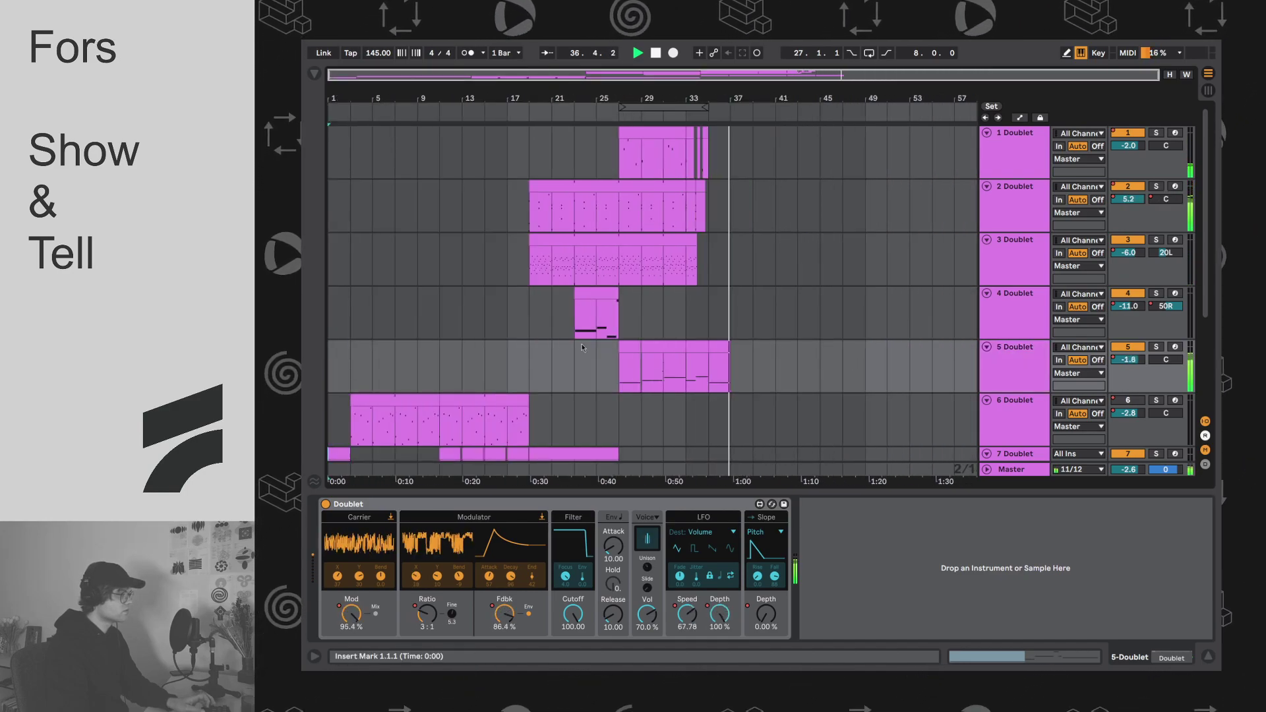
Step: Solo 4 Doublet and listen to its clip from bar 23, watching the automated Doublet parameters
{"action": "scroll", "coordinate": [549, 311], "scroll_direction": "up", "scroll_amount": 8}
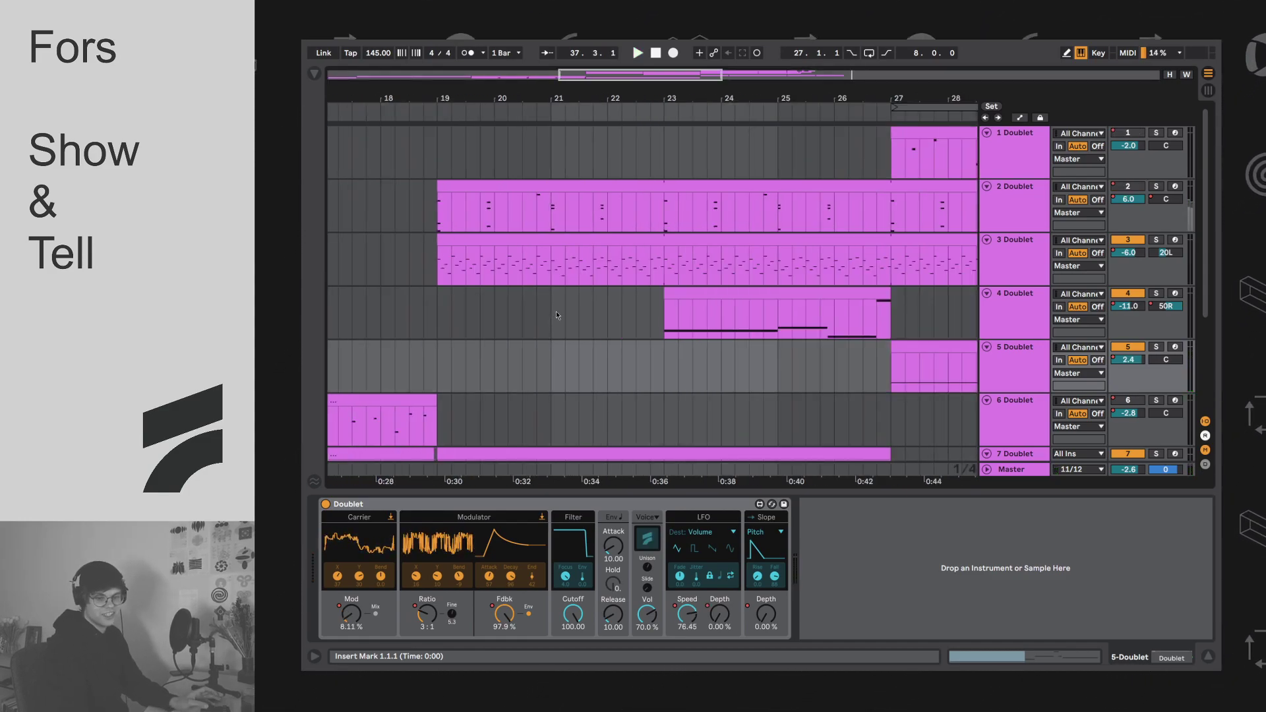
{"action": "left_click", "coordinate": [653, 307]}
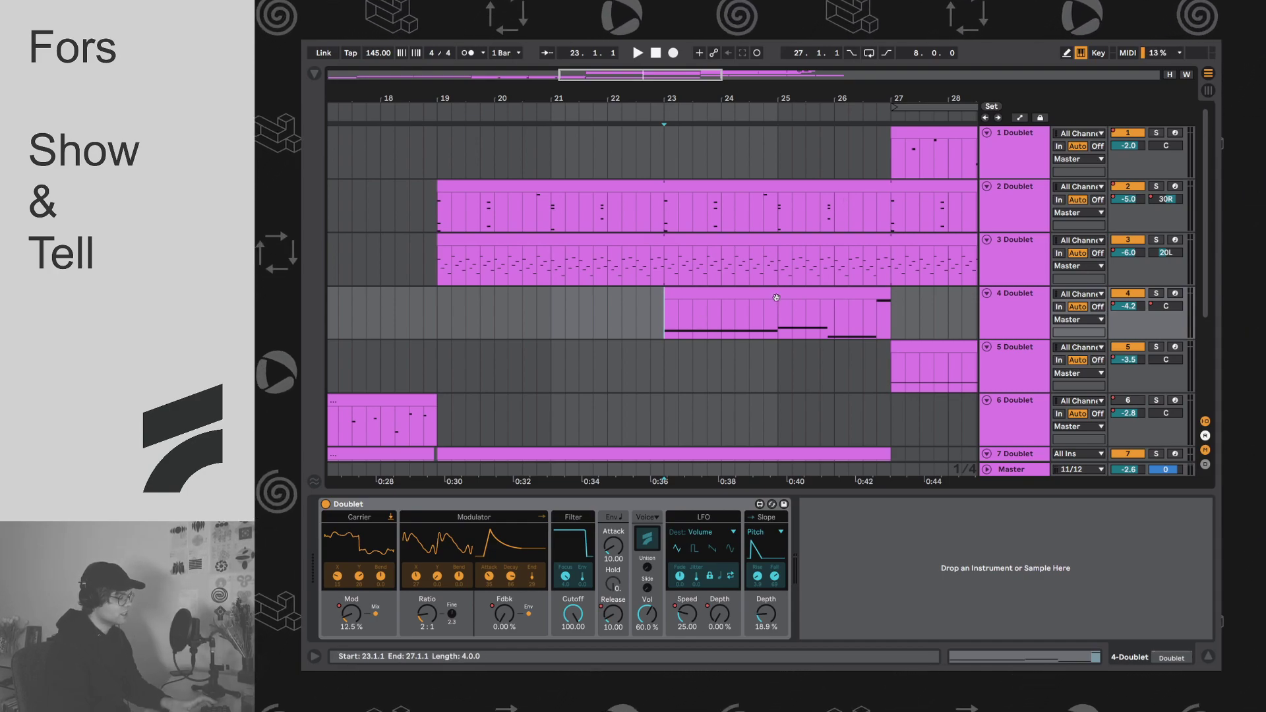
{"action": "scroll", "coordinate": [700, 317], "scroll_direction": "right", "scroll_amount": 5}
{"action": "scroll", "coordinate": [700, 287], "scroll_direction": "down", "scroll_amount": 5}
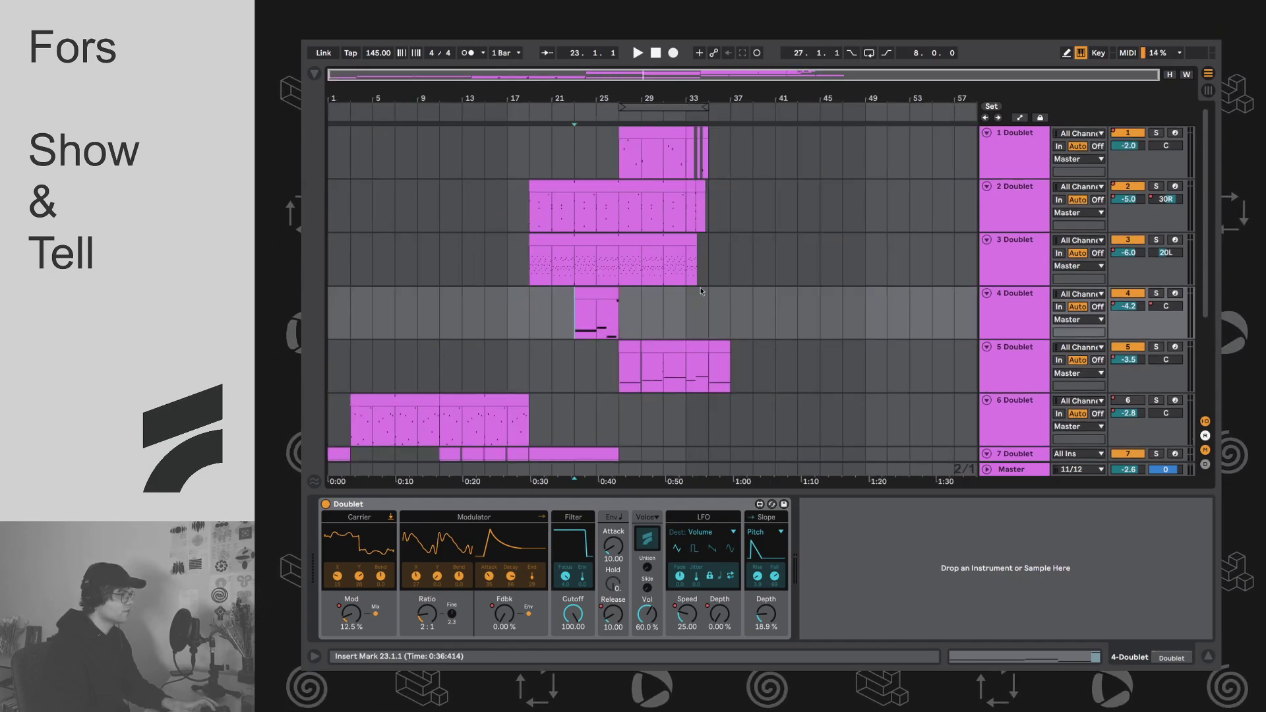
{"action": "scroll", "coordinate": [597, 271], "scroll_direction": "down", "scroll_amount": 1}
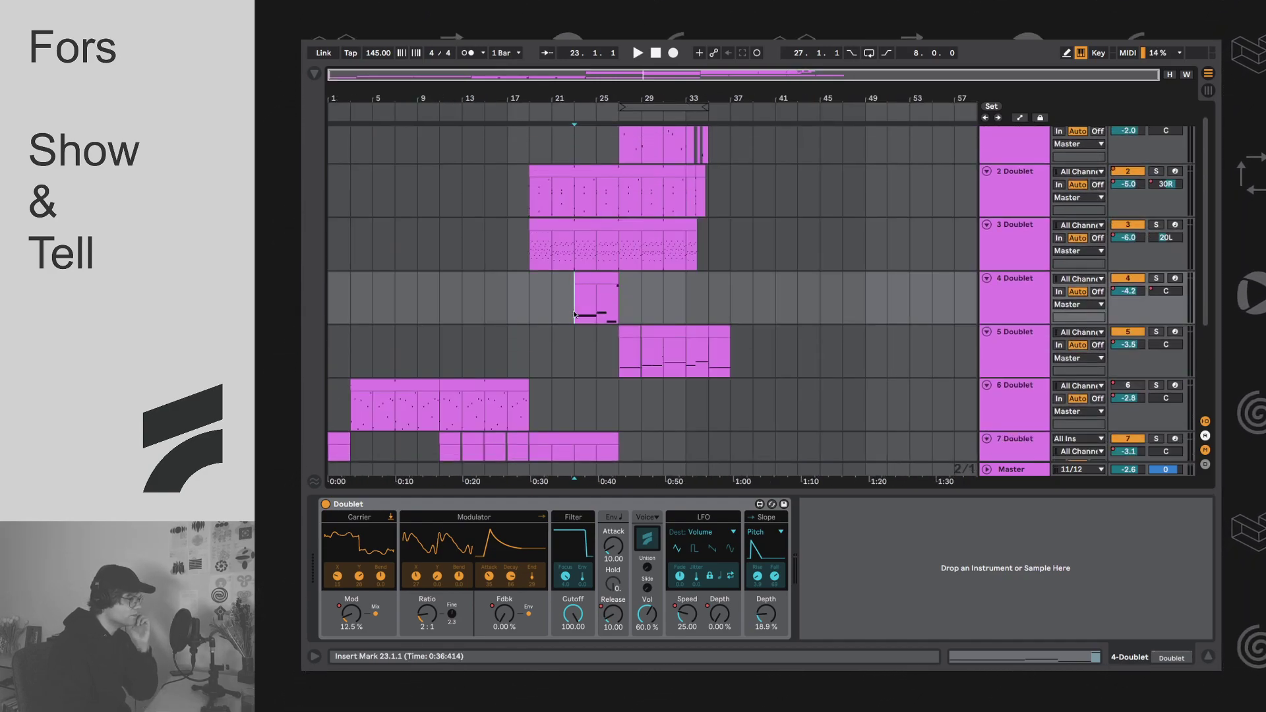
{"action": "scroll", "coordinate": [570, 318], "scroll_direction": "up", "scroll_amount": 5}
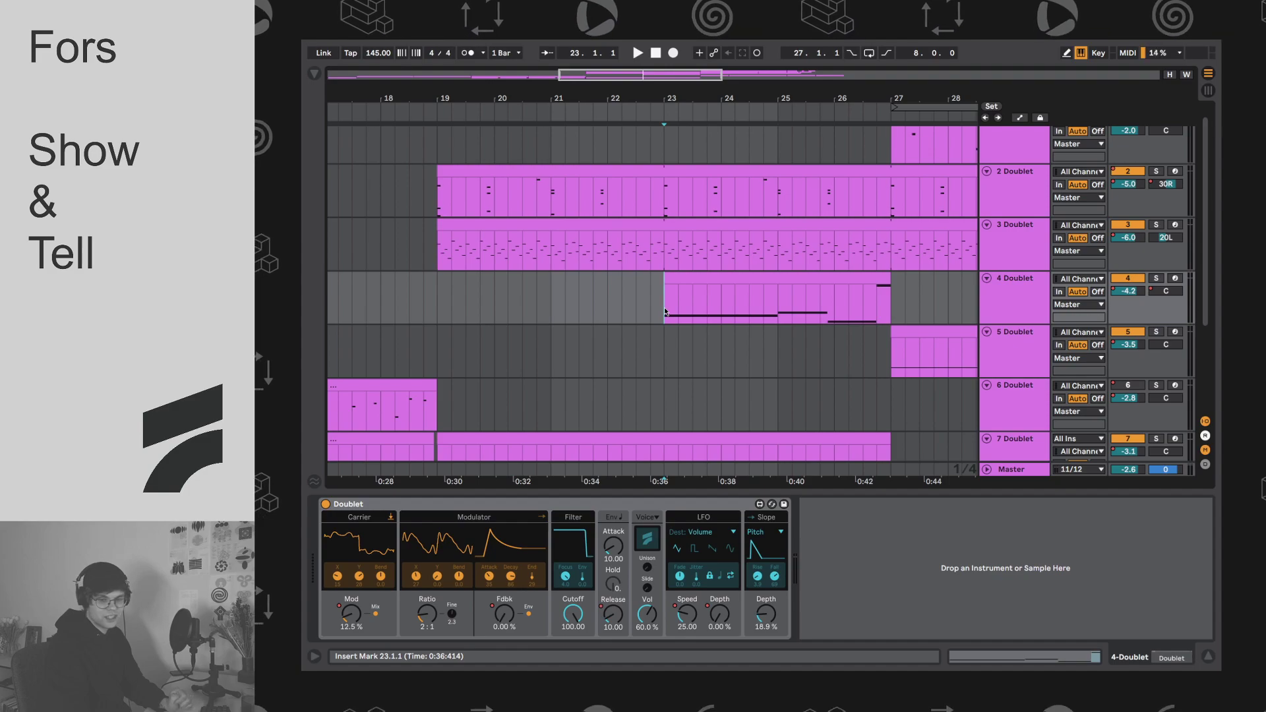
{"action": "scroll", "coordinate": [792, 327], "scroll_direction": "down", "scroll_amount": 2}
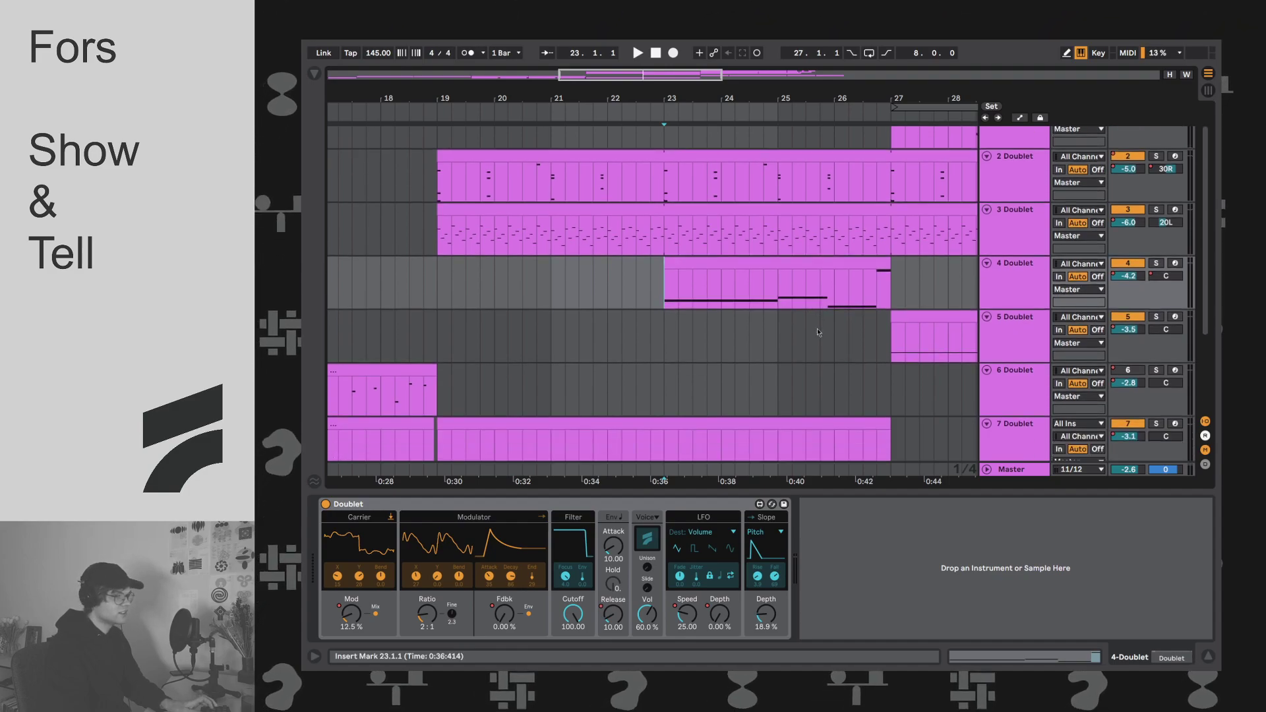
{"action": "scroll", "coordinate": [824, 322], "scroll_direction": "down", "scroll_amount": 2}
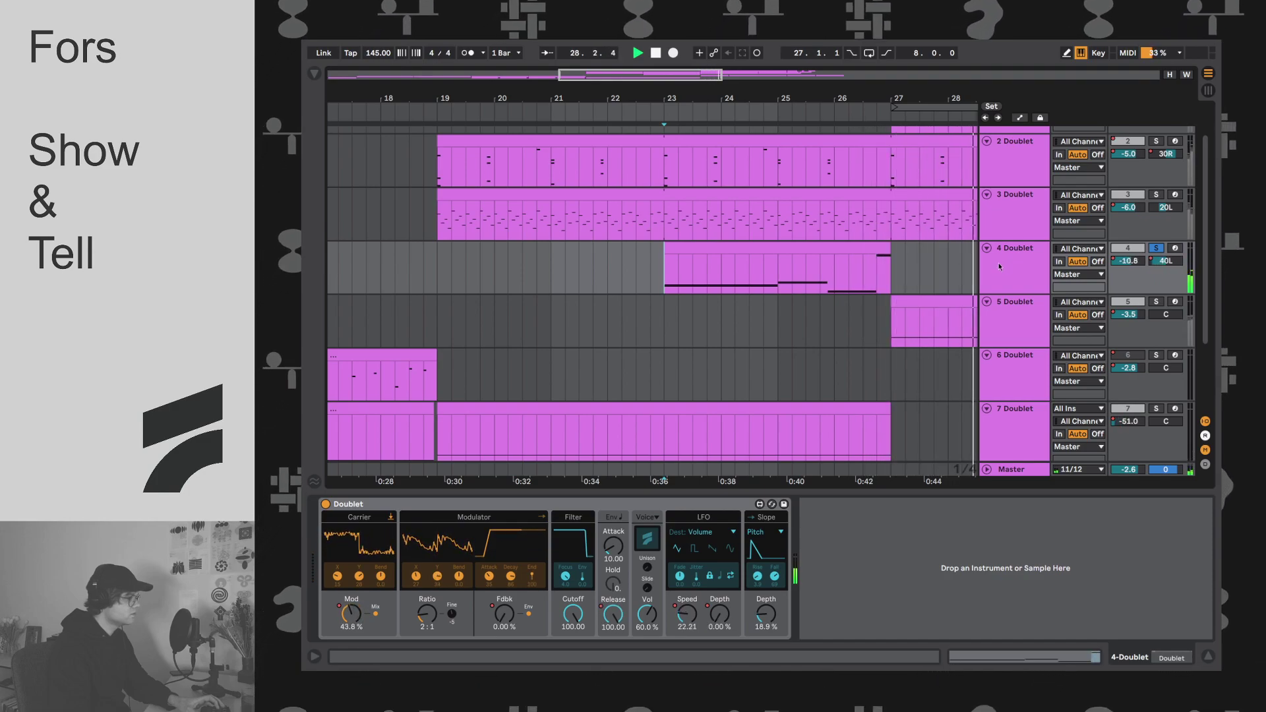
{"action": "key", "text": "space"}
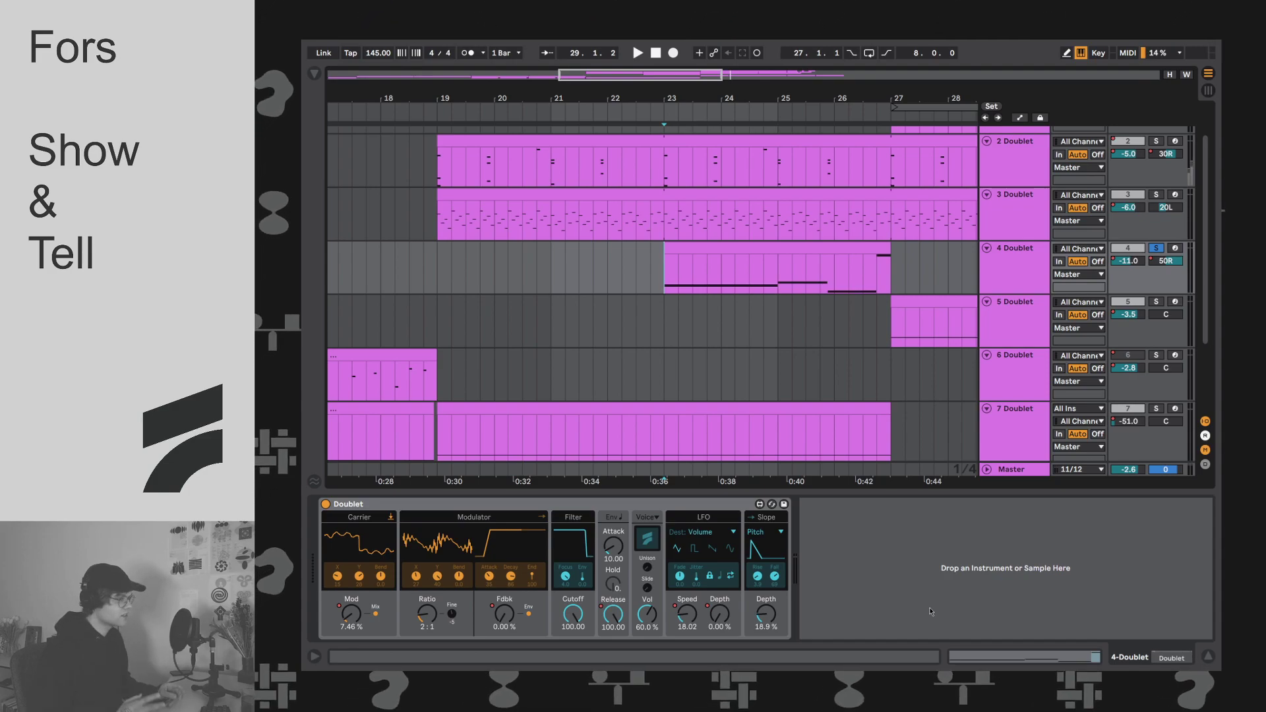
Step: Solo 7 Doublet instead, arm it and listen to its clips from bar 11 up to bar 13
{"action": "scroll", "coordinate": [770, 303], "scroll_direction": "down", "scroll_amount": 5}
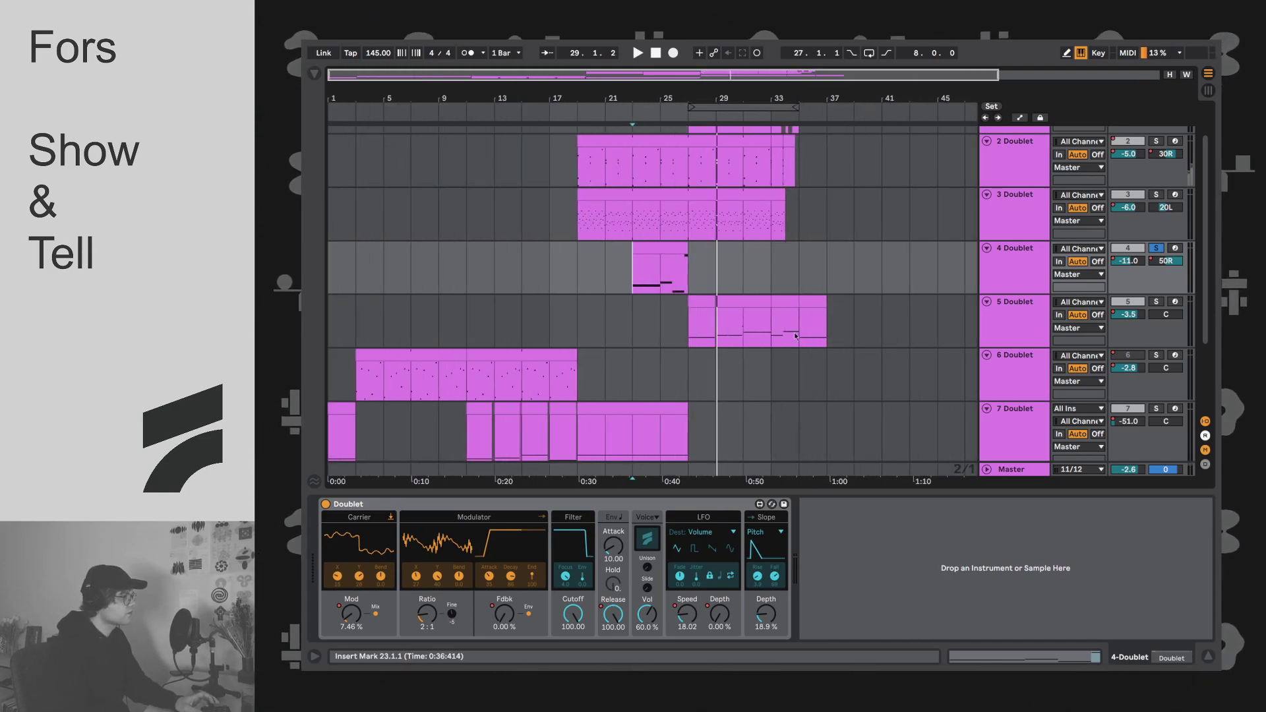
{"action": "scroll", "coordinate": [770, 302], "scroll_direction": "up", "scroll_amount": 3}
{"action": "scroll", "coordinate": [770, 303], "scroll_direction": "down", "scroll_amount": 3}
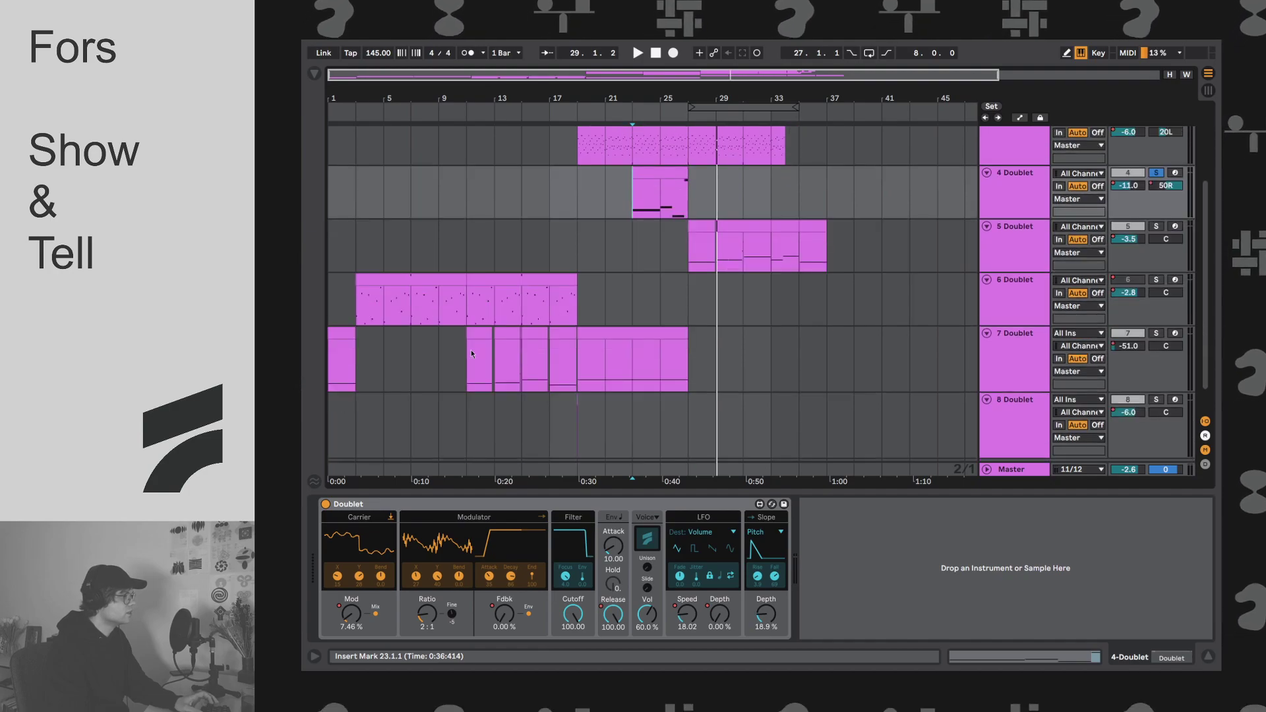
{"action": "scroll", "coordinate": [470, 350], "scroll_direction": "up", "scroll_amount": 5}
{"action": "left_click", "coordinate": [577, 367]}
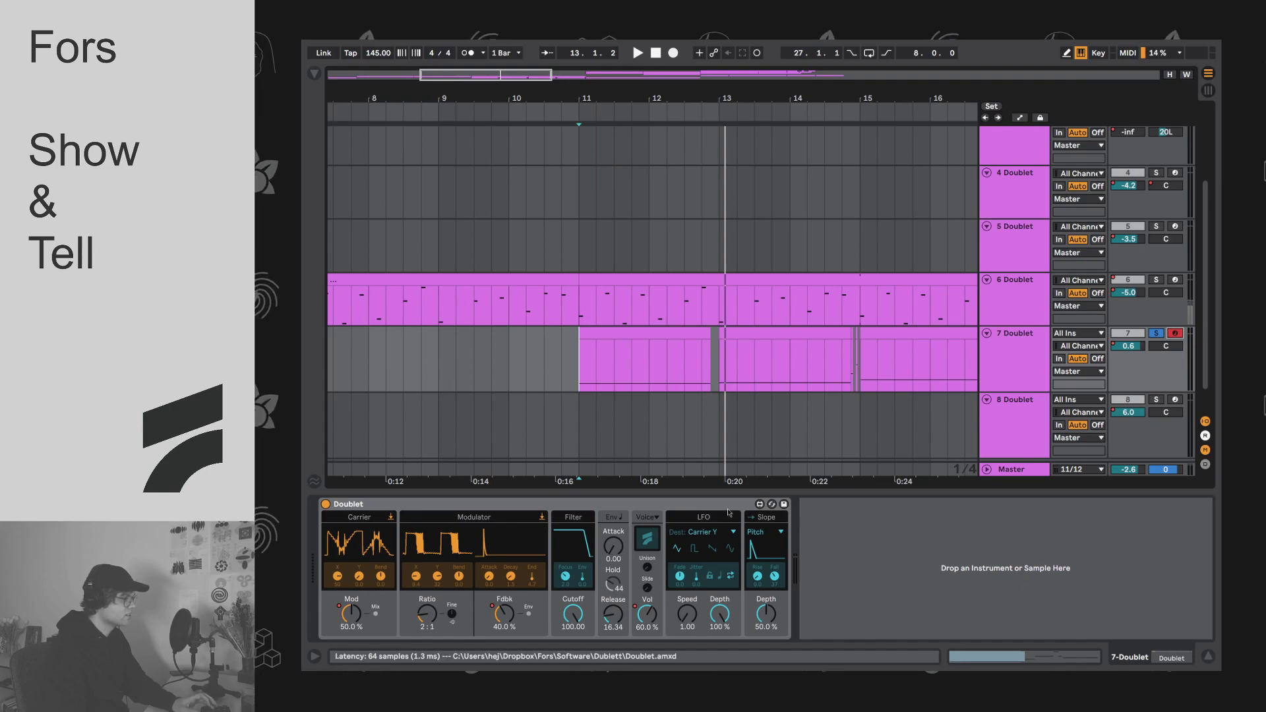
{"action": "key", "text": "space"}
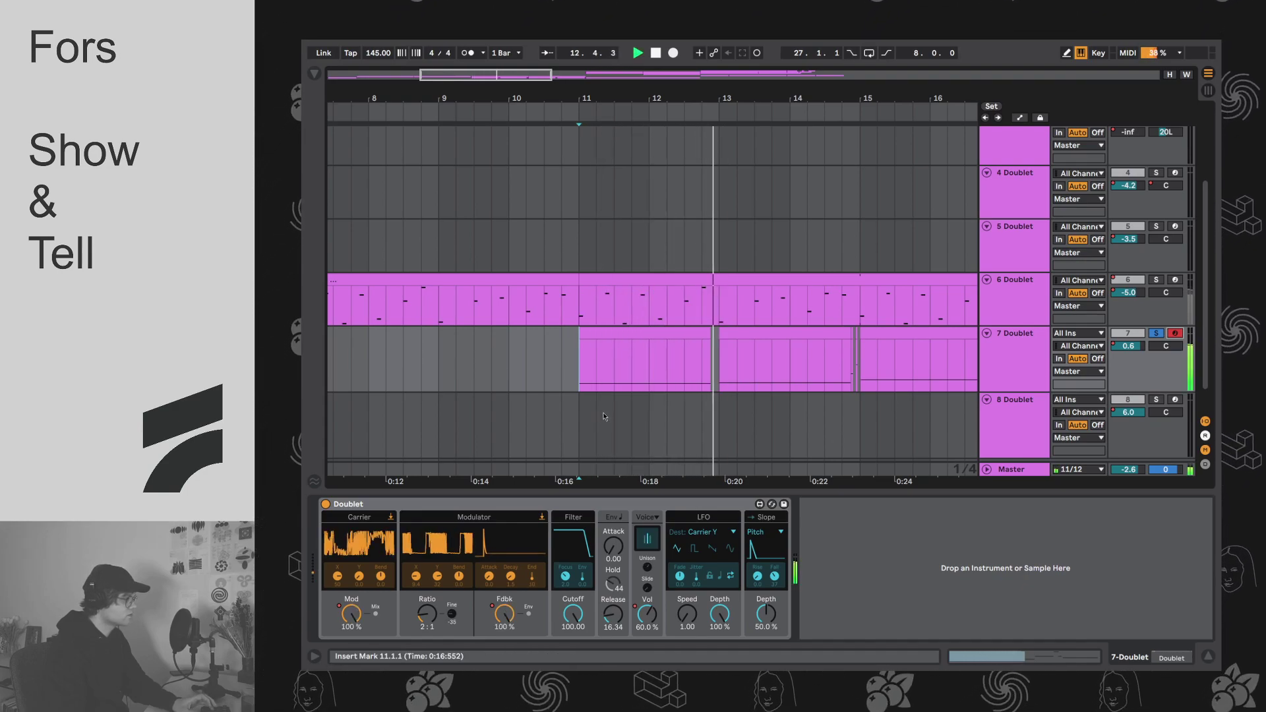
{"action": "key", "text": "space"}
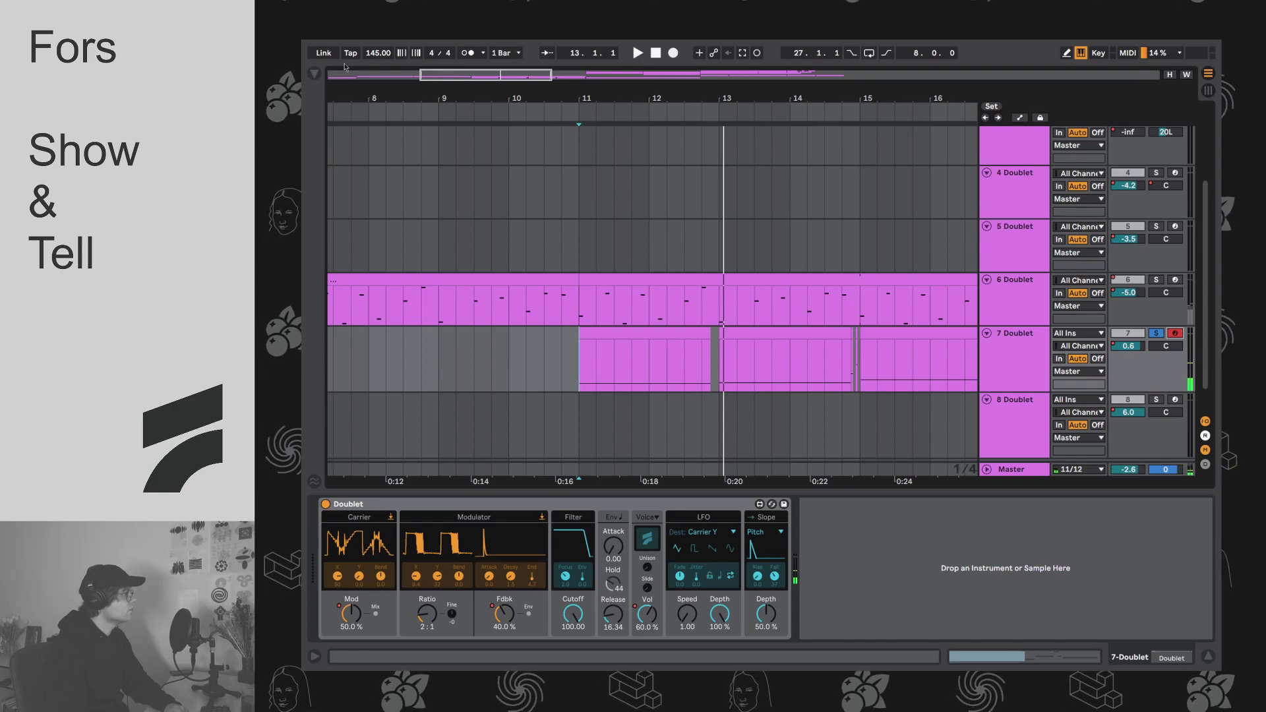
{"action": "scroll", "coordinate": [713, 198], "scroll_direction": "up", "scroll_amount": 3}
{"action": "scroll", "coordinate": [732, 191], "scroll_direction": "up", "scroll_amount": 1}
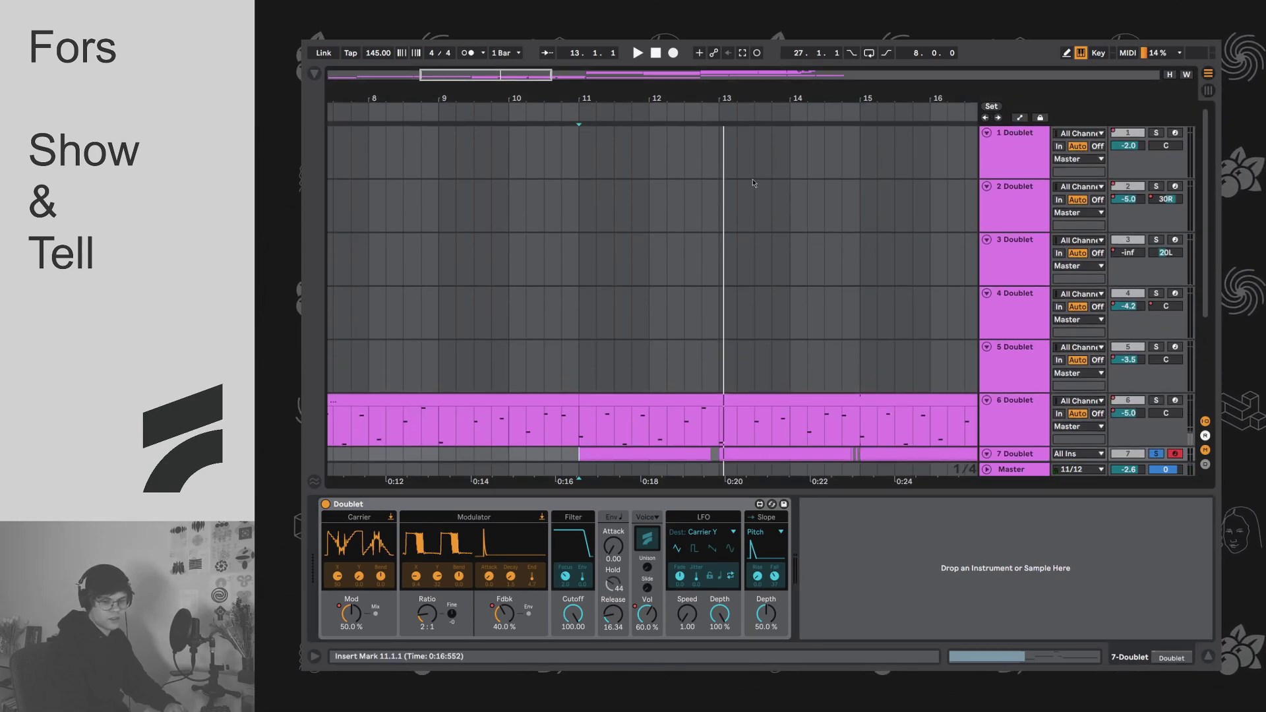
{"action": "scroll", "coordinate": [725, 275], "scroll_direction": "down", "scroll_amount": 5}
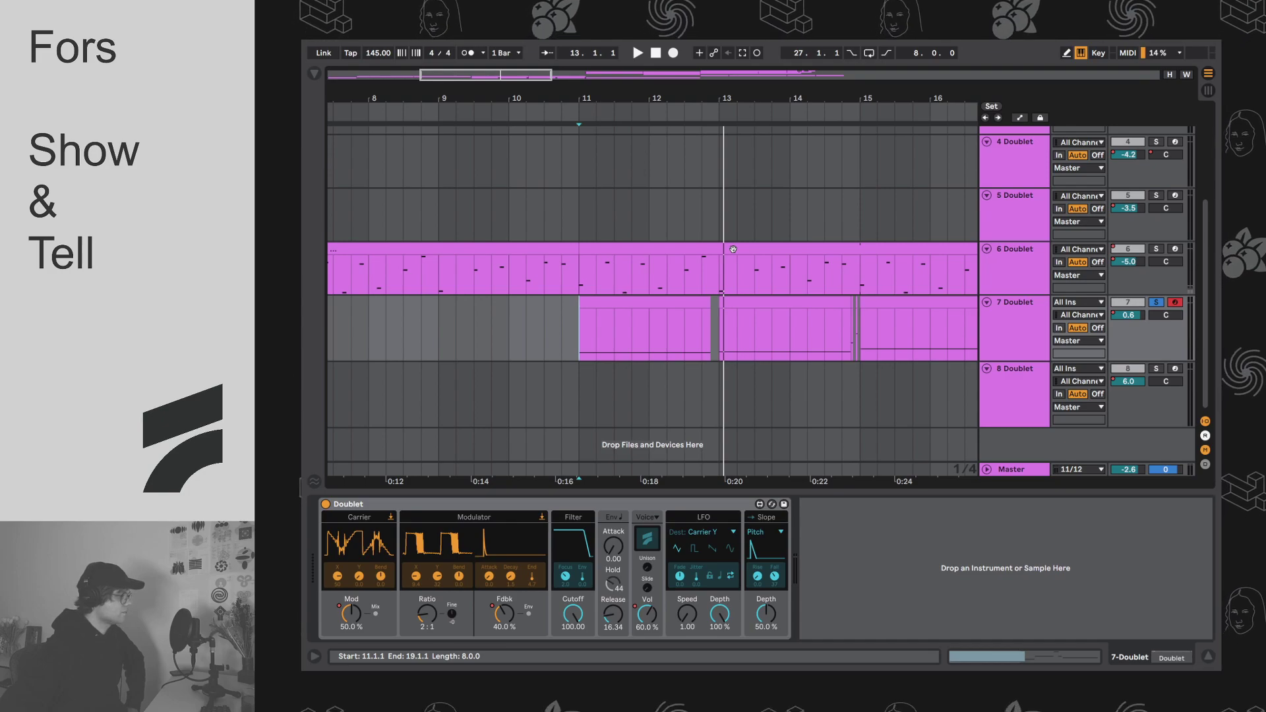
{"action": "scroll", "coordinate": [945, 276], "scroll_direction": "up", "scroll_amount": 5}
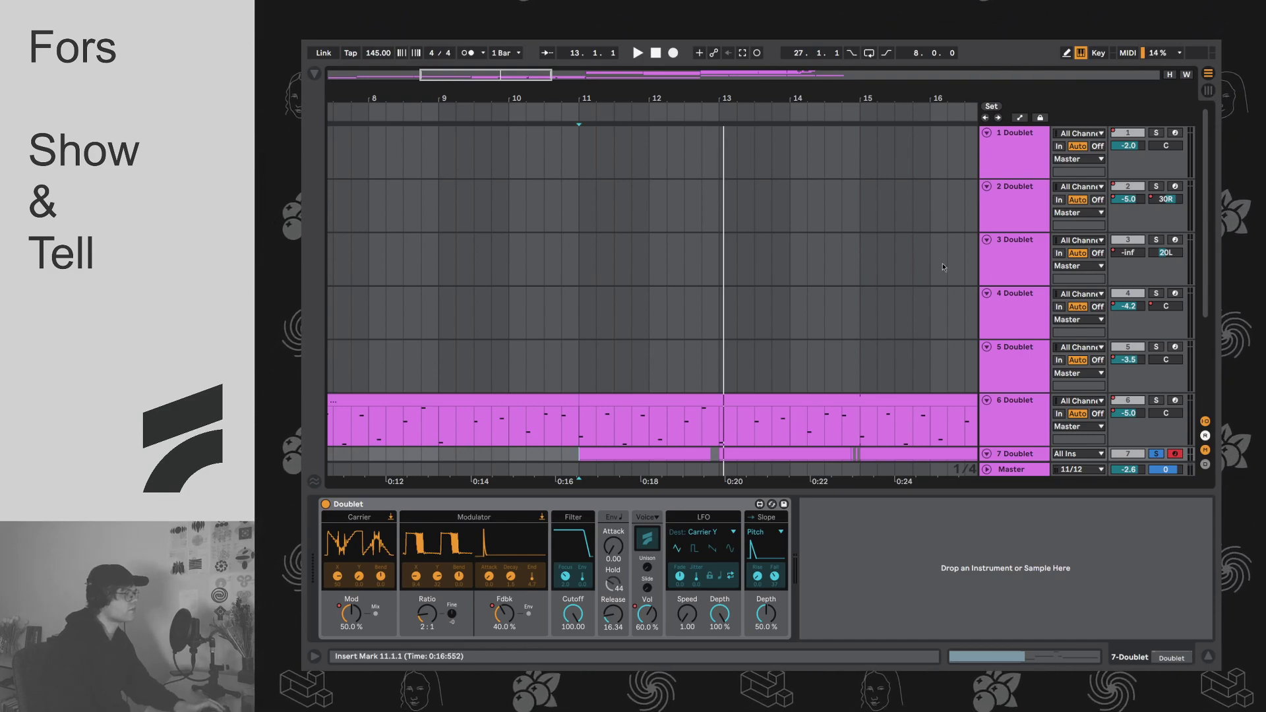
Step: Select 6 Doublet to show its Doublet and Bokeh devices, and look over the track list
{"action": "scroll", "coordinate": [944, 277], "scroll_direction": "down", "scroll_amount": 5}
{"action": "left_click", "coordinate": [1023, 293]}
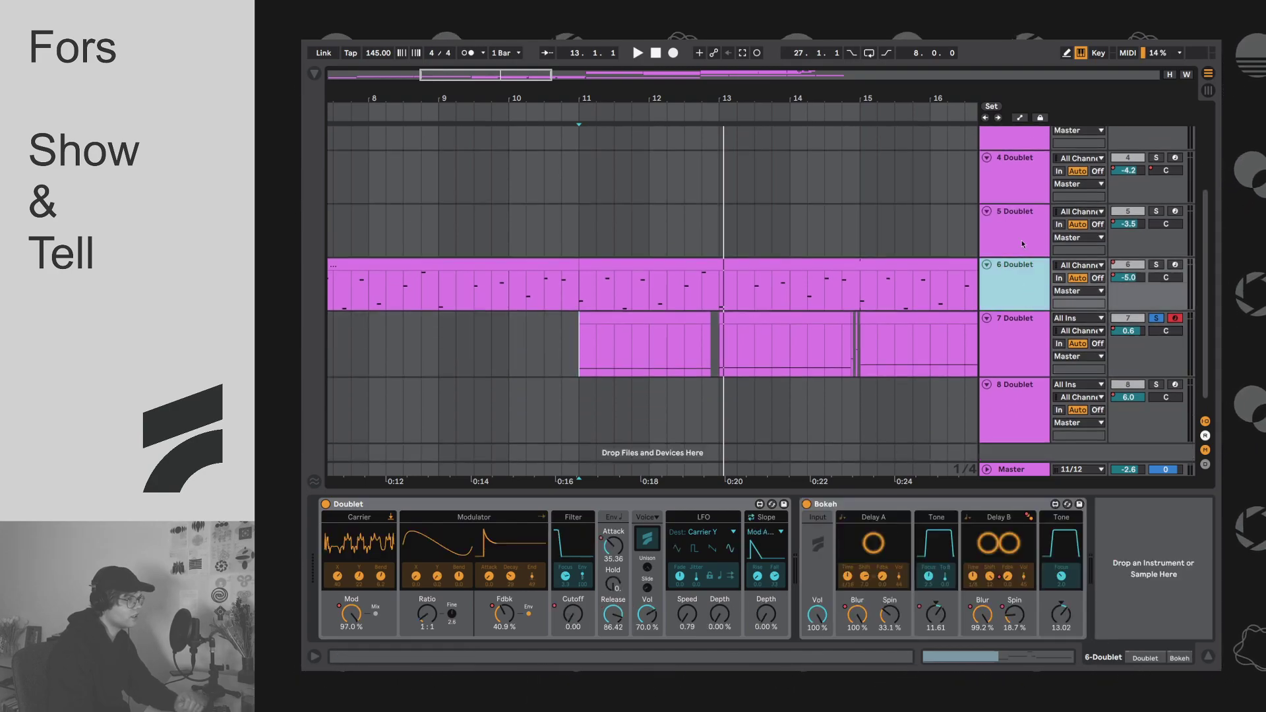
{"action": "scroll", "coordinate": [1020, 217], "scroll_direction": "up", "scroll_amount": 5}
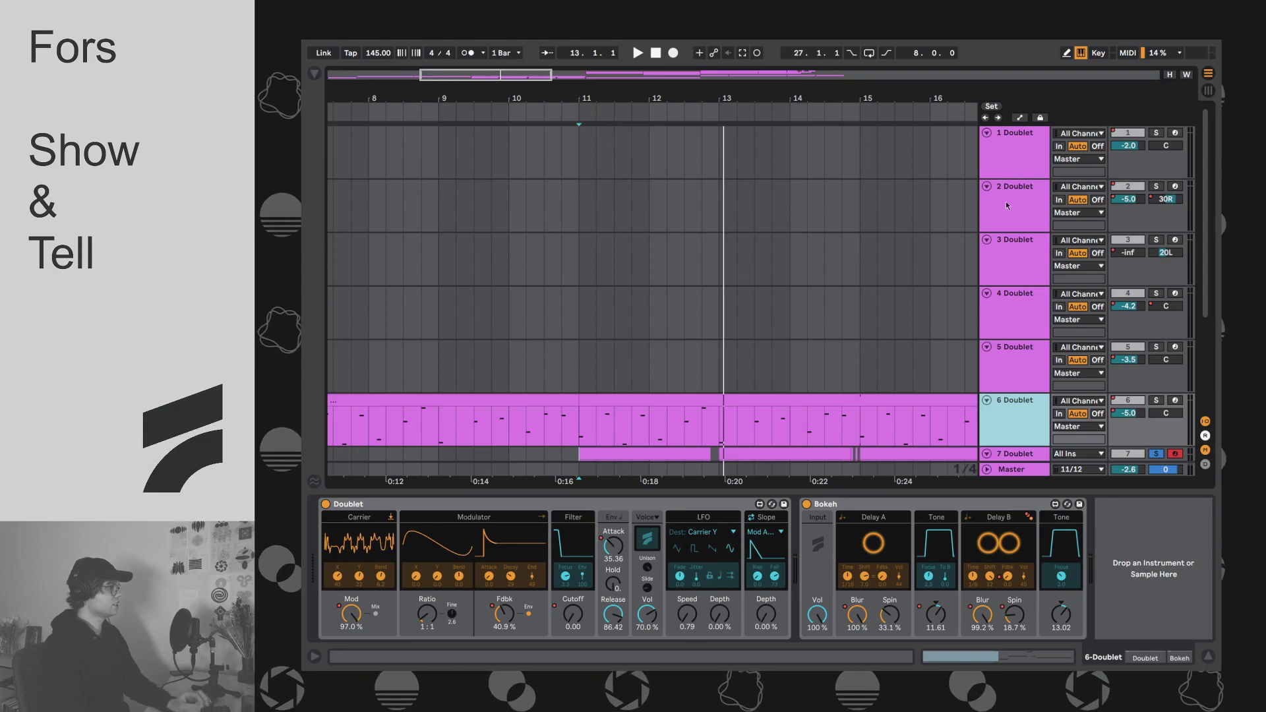
{"action": "scroll", "coordinate": [1033, 264], "scroll_direction": "down", "scroll_amount": 5}
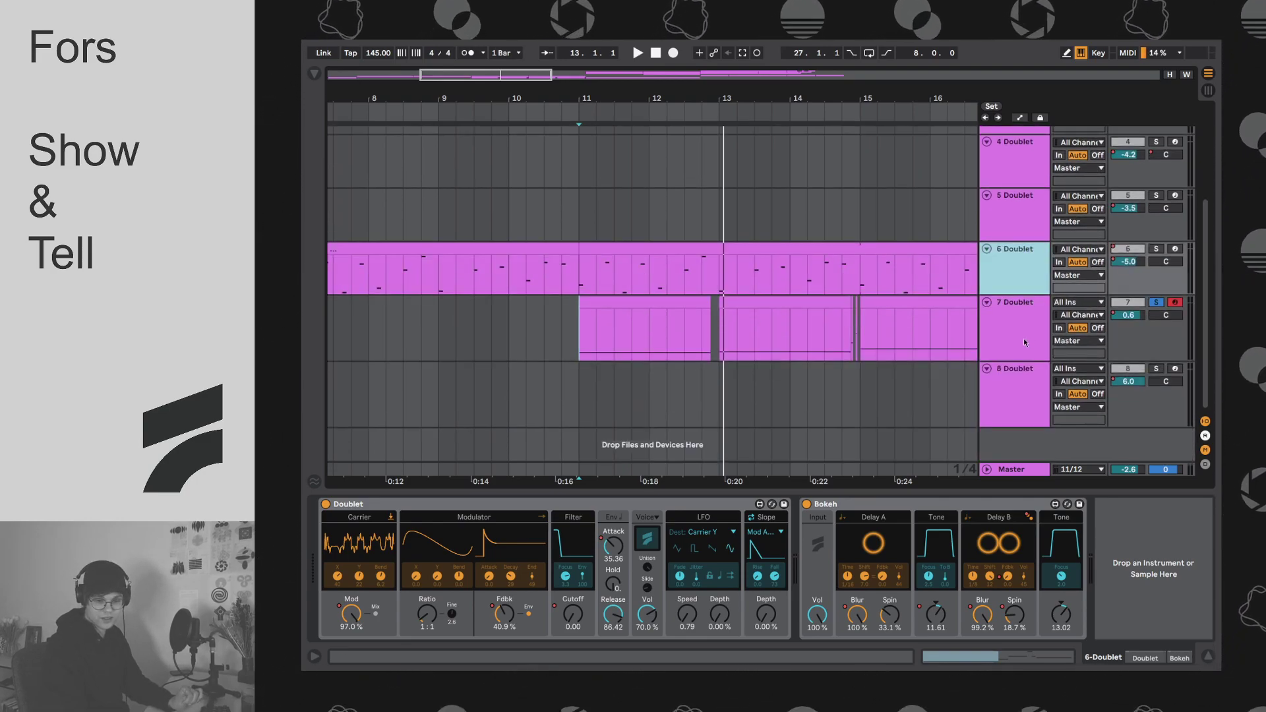
Step: Place the insert marker at bar 11 on 7 Doublet and show the automation lanes across the whole arrangement
{"action": "left_click", "coordinate": [575, 320]}
{"action": "left_click", "coordinate": [582, 279]}
{"action": "left_click", "coordinate": [576, 338]}
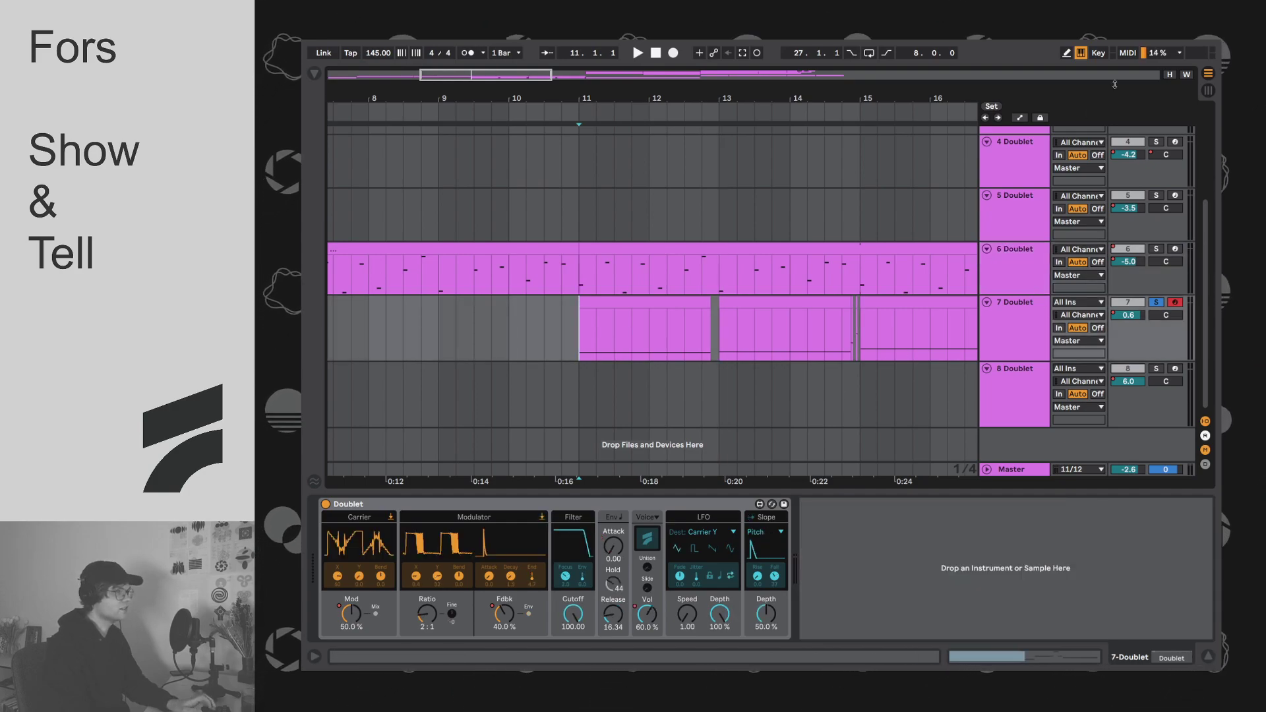
{"action": "left_click", "coordinate": [1020, 118]}
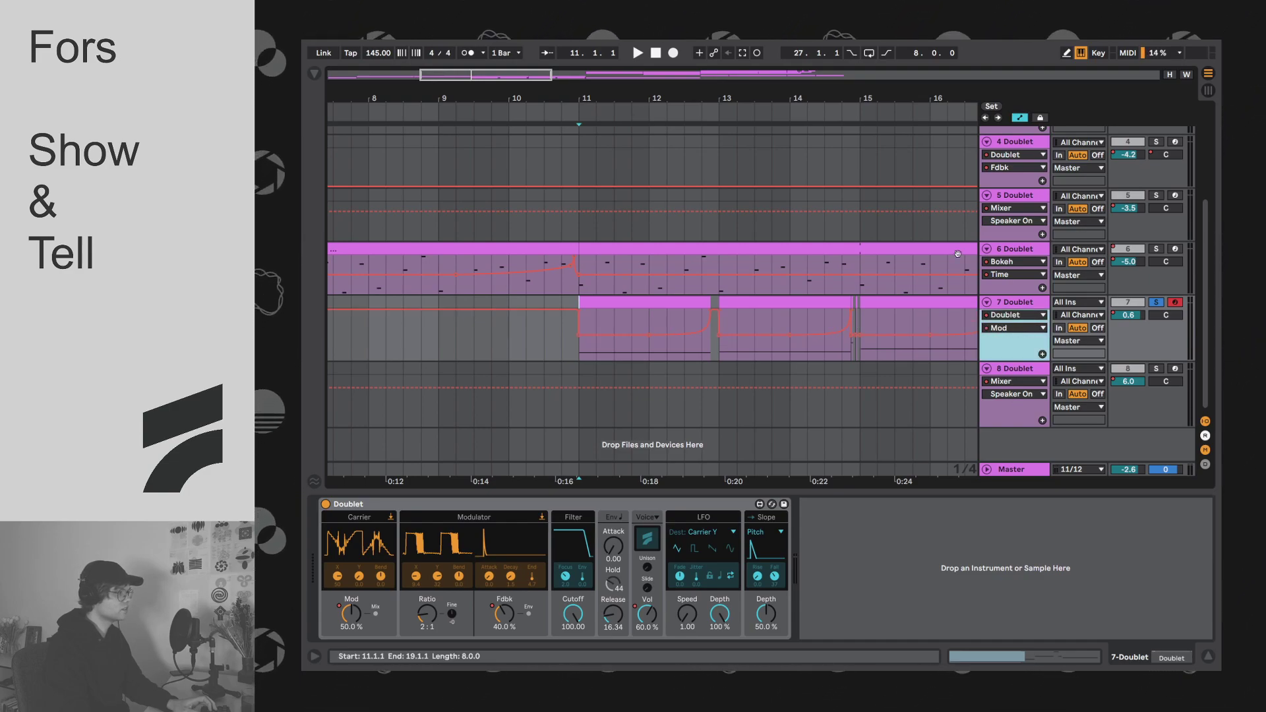
{"action": "scroll", "coordinate": [958, 254], "scroll_direction": "up", "scroll_amount": 5}
{"action": "scroll", "coordinate": [791, 297], "scroll_direction": "down", "scroll_amount": 8}
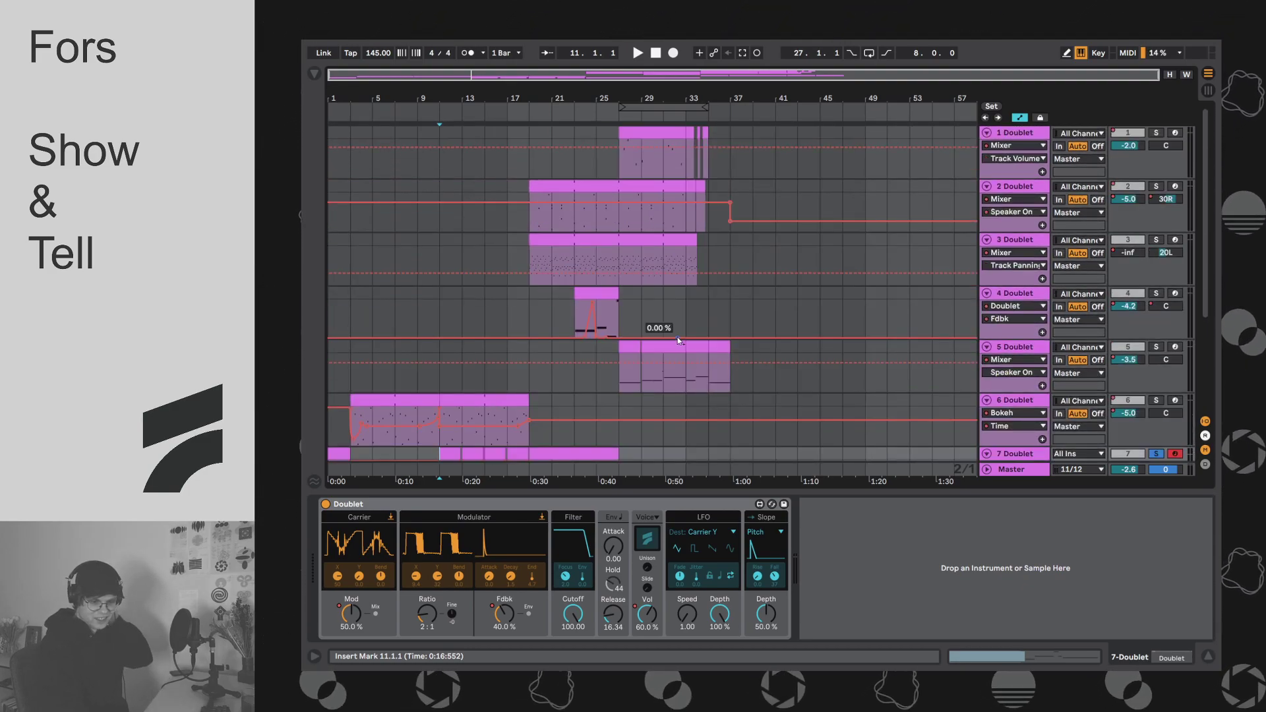
Step: Open the Doublet device of 6 Doublet in the Max editor, in an enlarged window at 150% zoom
{"action": "scroll", "coordinate": [689, 339], "scroll_direction": "down", "scroll_amount": 3}
{"action": "left_click", "coordinate": [1020, 339]}
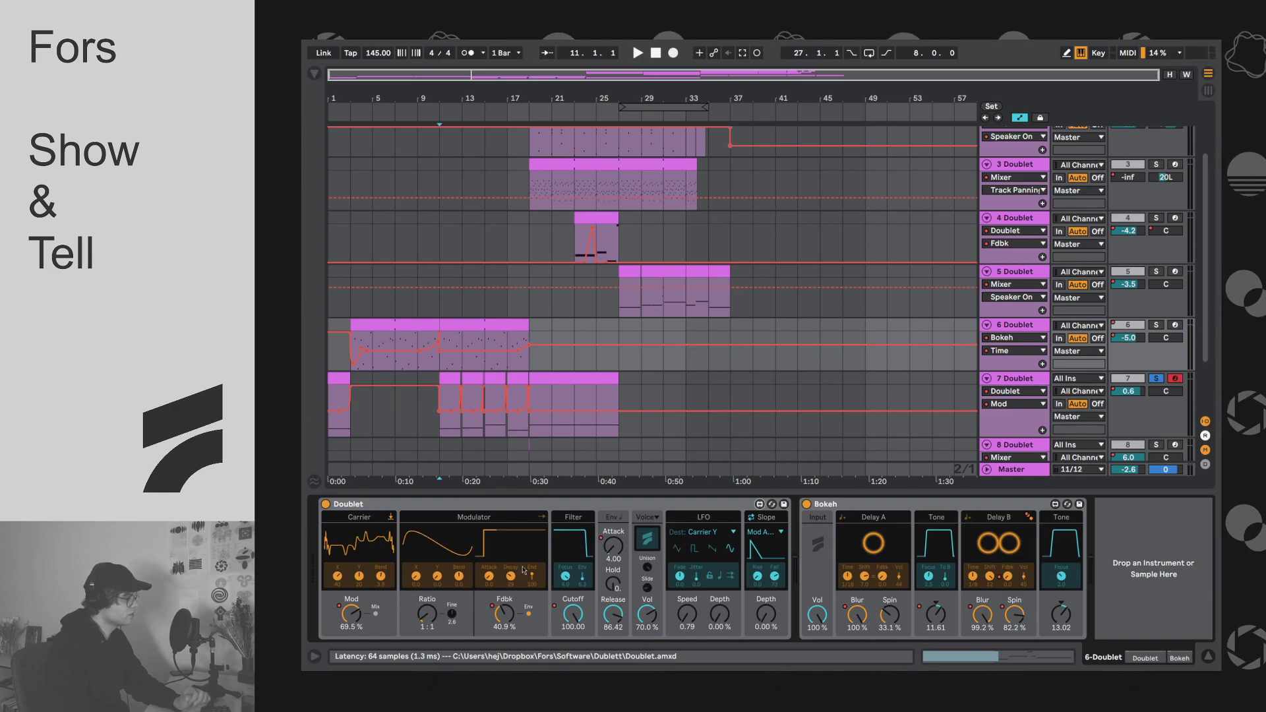
{"action": "left_click", "coordinate": [760, 504]}
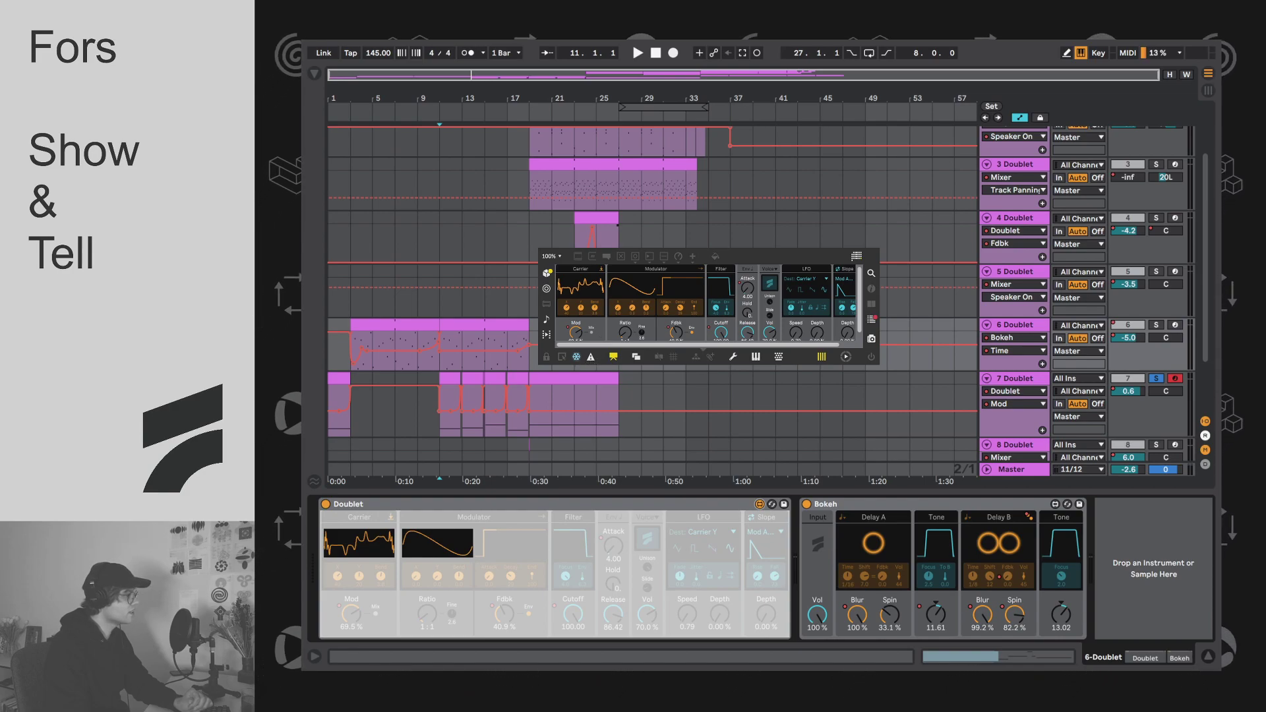
{"action": "left_click_drag", "start_coordinate": [879, 365], "coordinate": [1232, 587]}
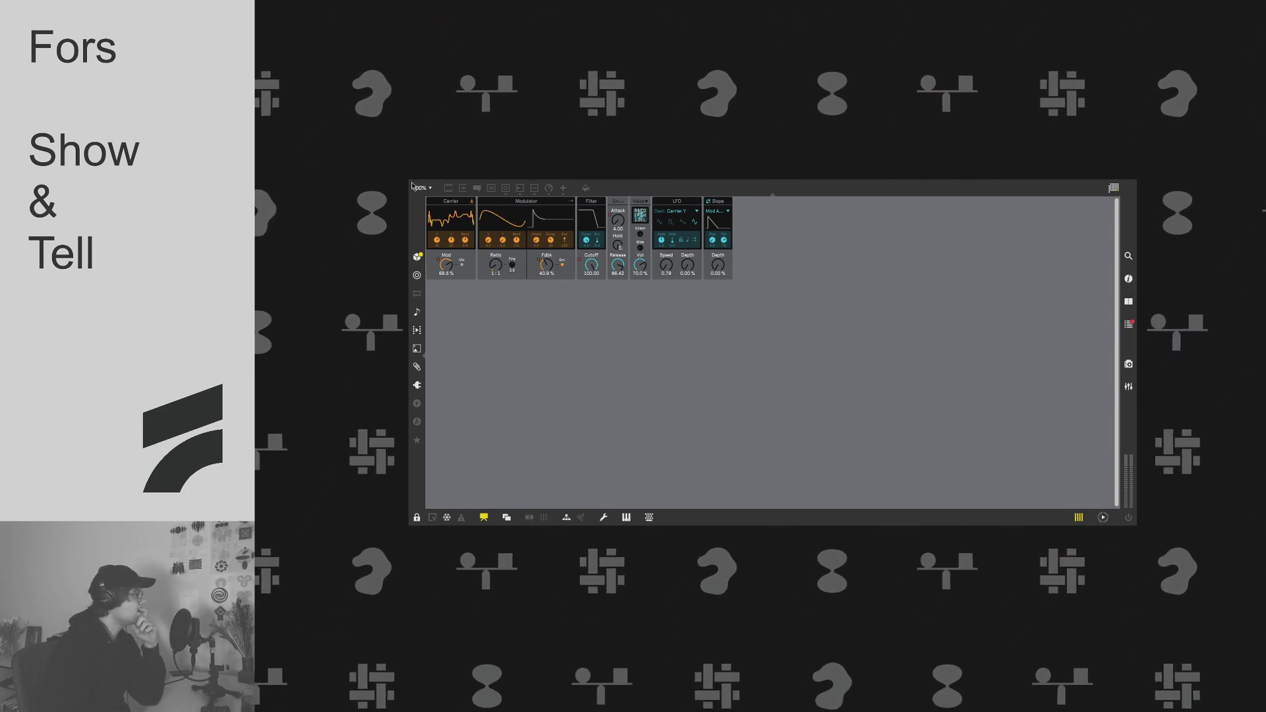
{"action": "left_click_drag", "start_coordinate": [420, 188], "coordinate": [656, 340]}
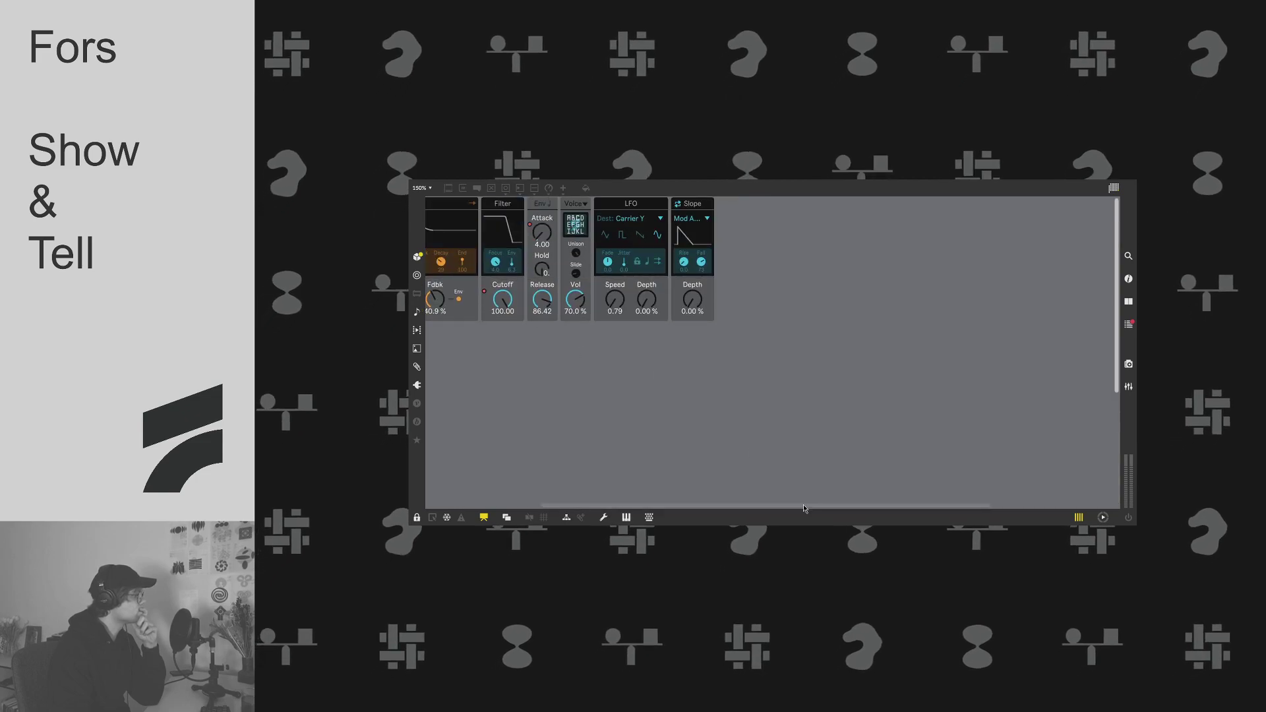
{"action": "left_click_drag", "start_coordinate": [803, 507], "coordinate": [509, 505]}
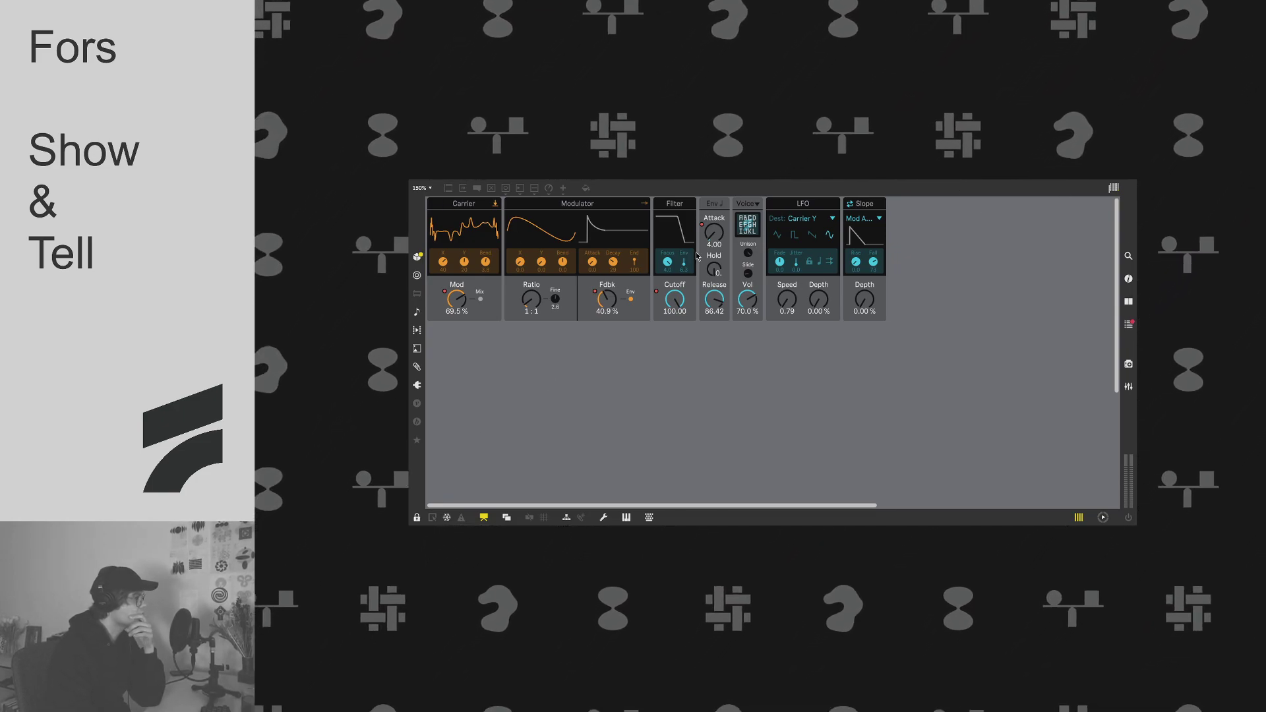
Step: Switch the Doublet device out of presentation mode and survey the patch from end to end at 50% zoom
{"action": "left_click", "coordinate": [484, 518]}
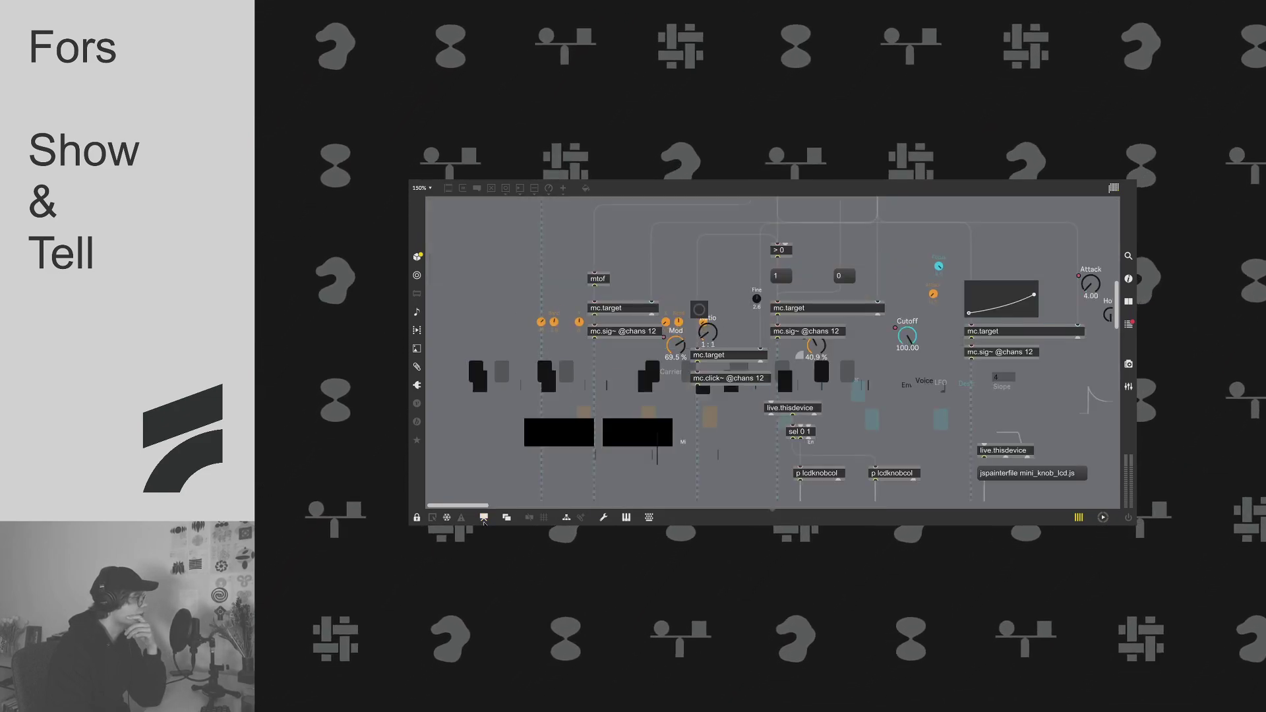
{"action": "left_click", "coordinate": [421, 188]}
{"action": "left_click", "coordinate": [420, 159]}
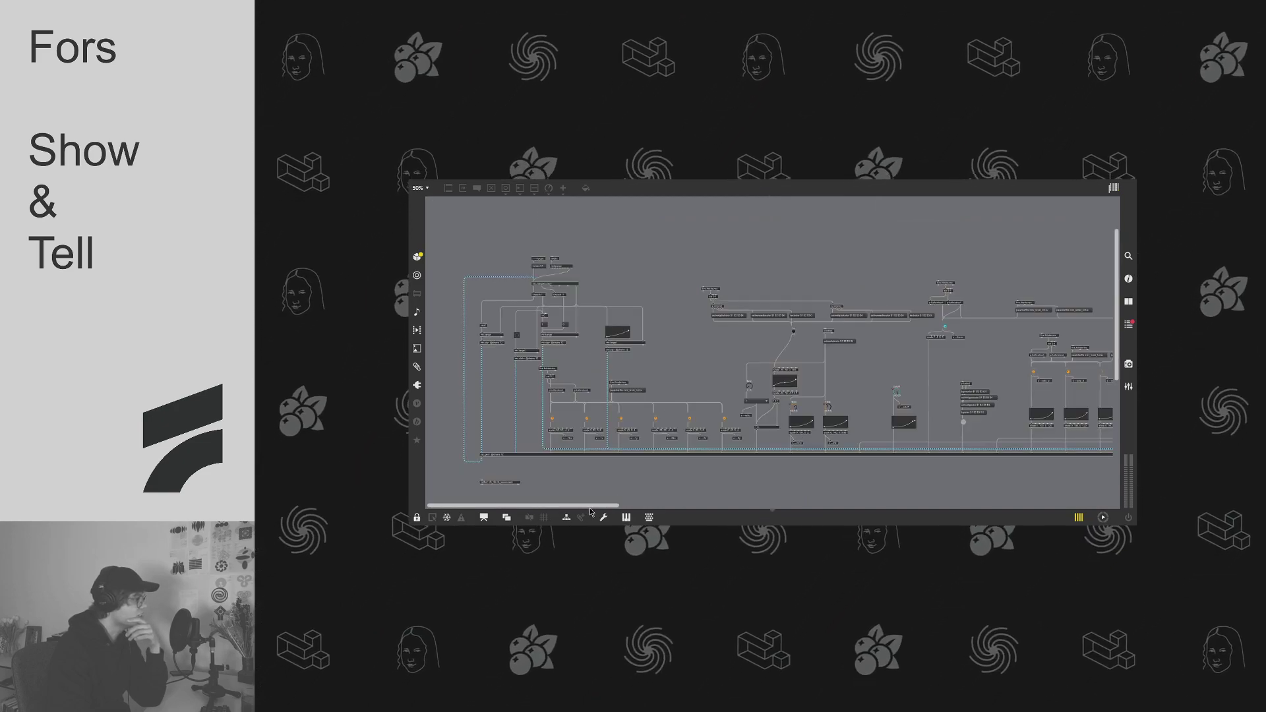
{"action": "left_click_drag", "start_coordinate": [590, 506], "coordinate": [749, 509]}
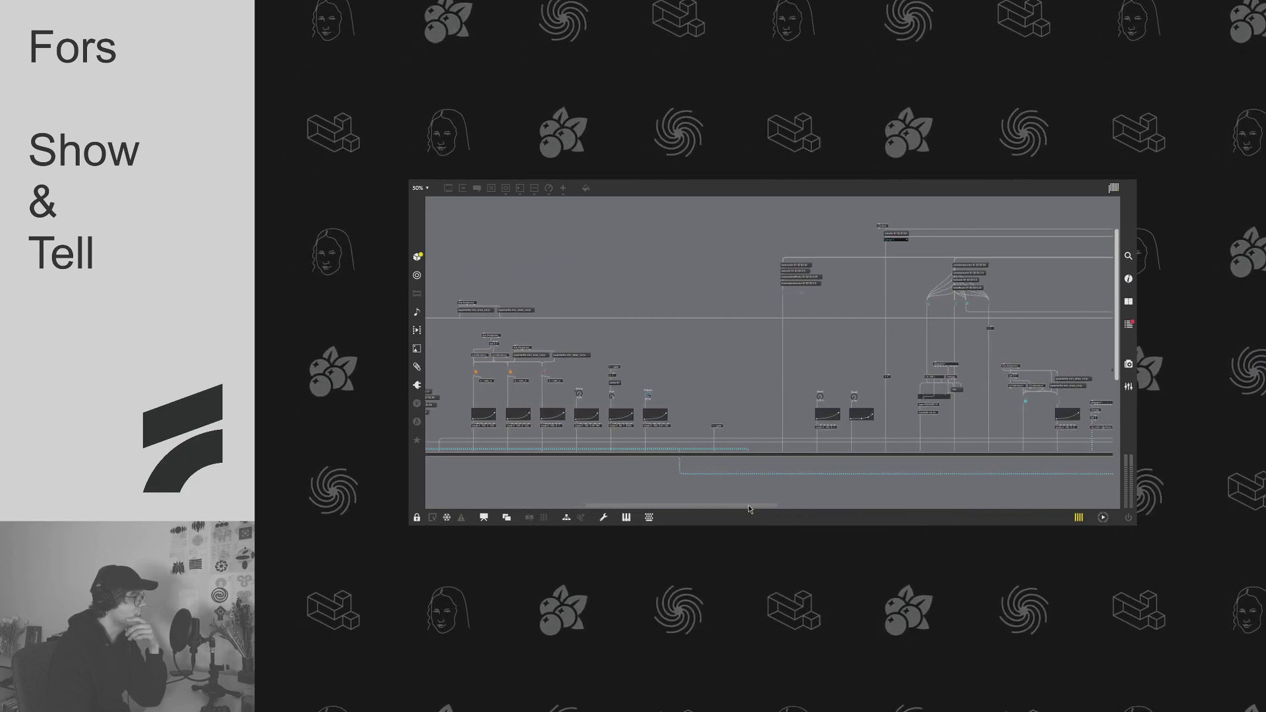
{"action": "scroll", "coordinate": [750, 508], "scroll_direction": "right", "scroll_amount": 10}
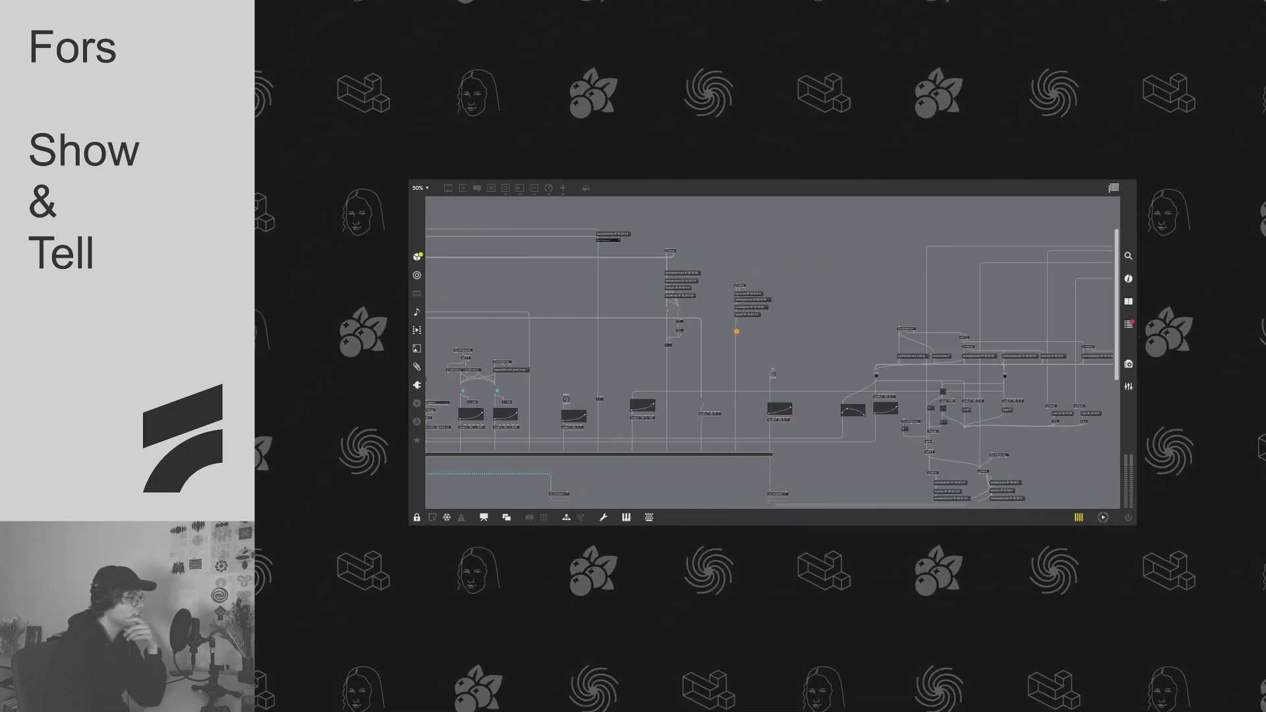
{"action": "scroll", "coordinate": [1026, 482], "scroll_direction": "right", "scroll_amount": 10}
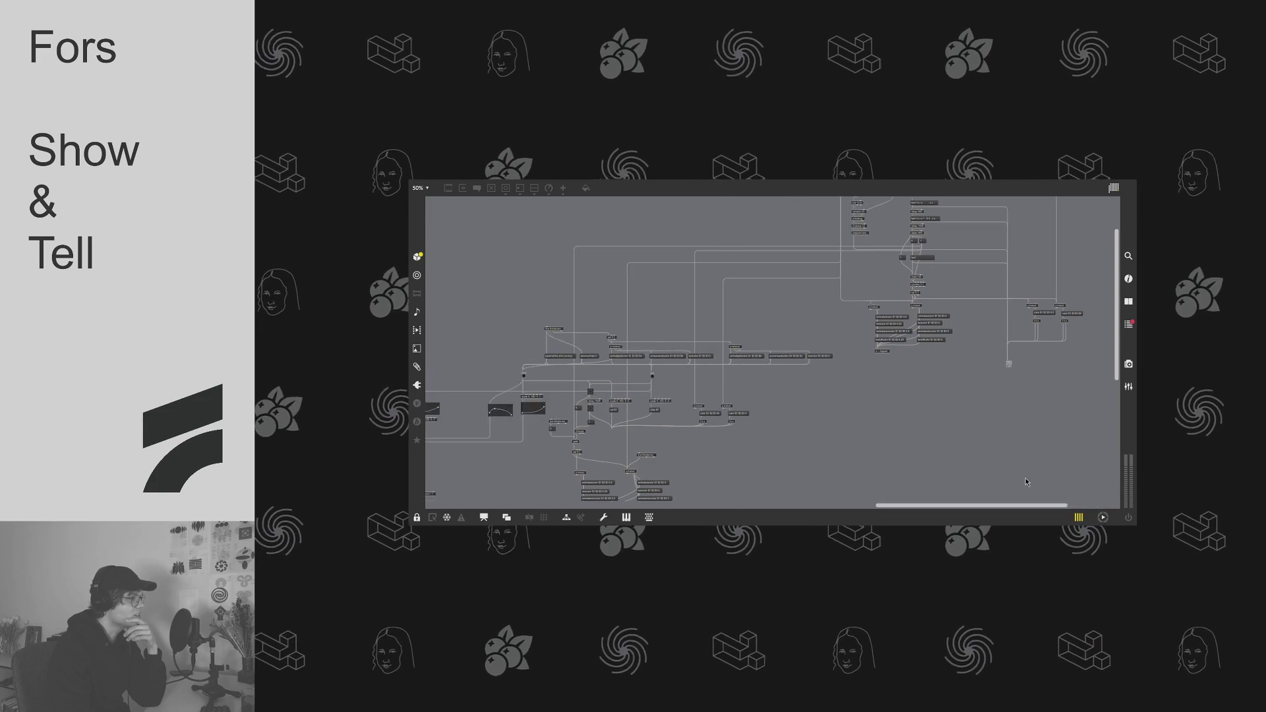
{"action": "scroll", "coordinate": [1026, 482], "scroll_direction": "up", "scroll_amount": 2}
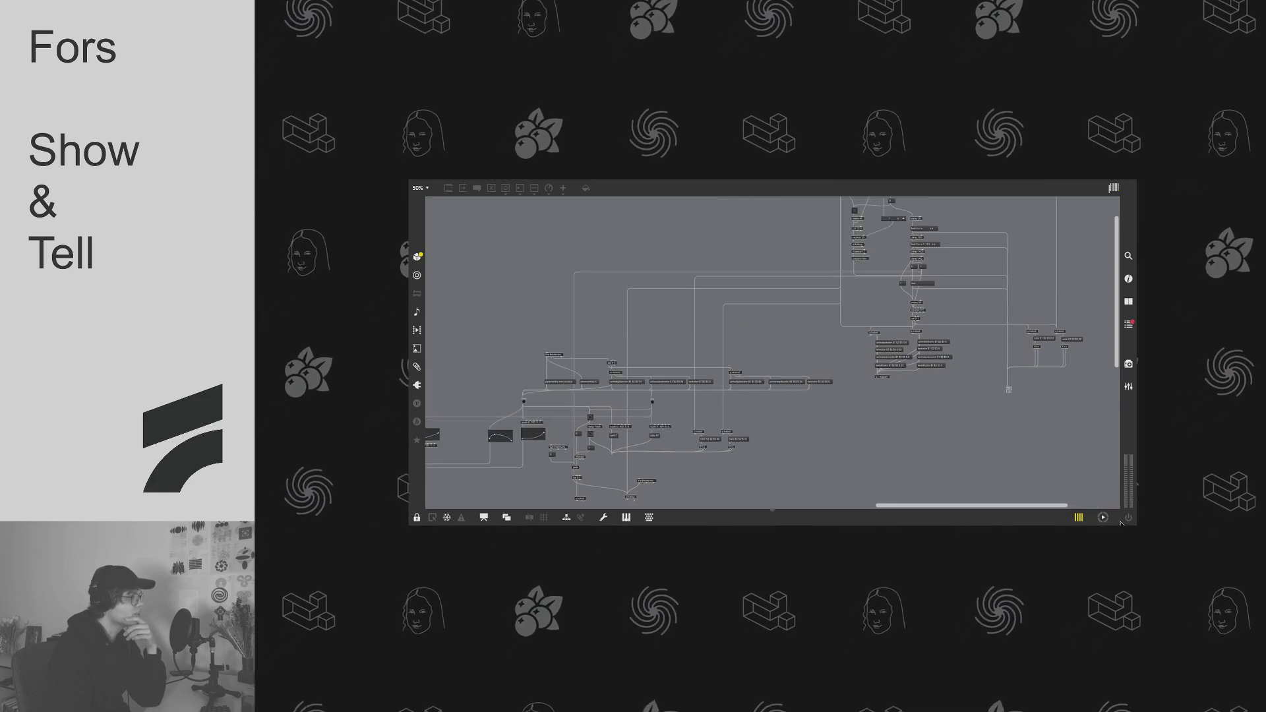
Step: Enlarge the Max editor window and look back across the patch's object groups
{"action": "left_click_drag", "start_coordinate": [1121, 523], "coordinate": [1216, 684]}
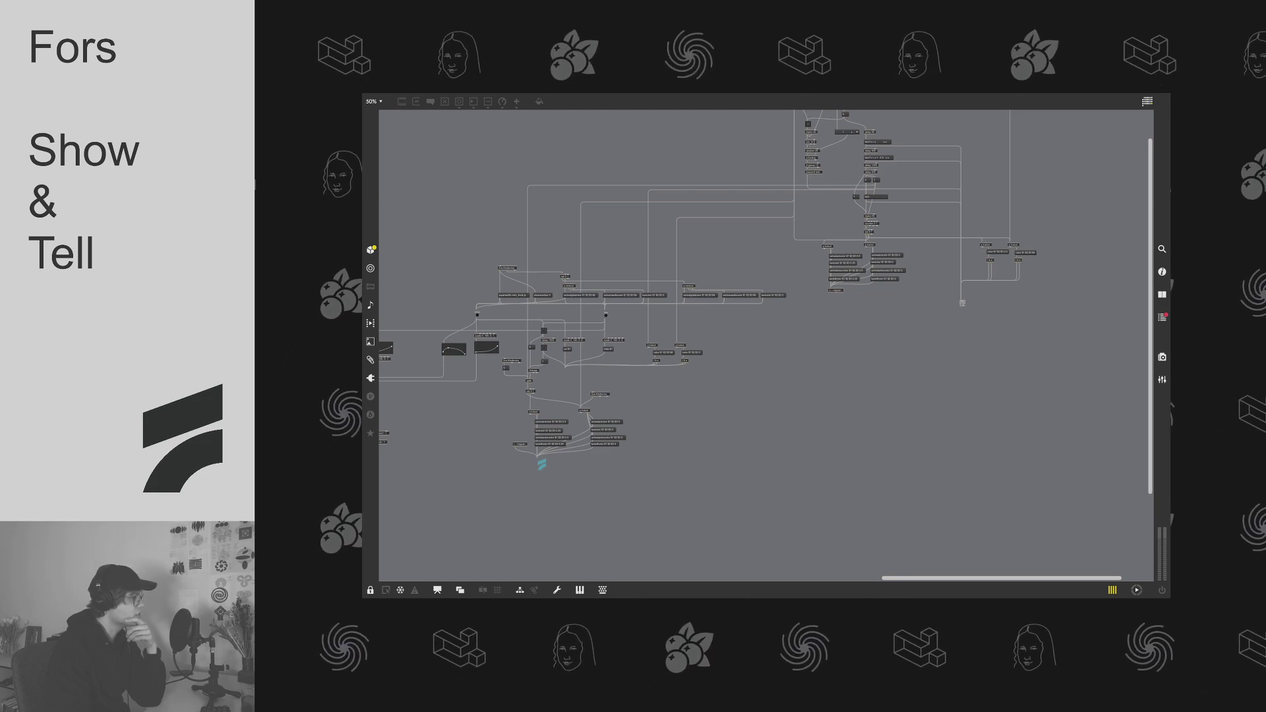
{"action": "scroll", "coordinate": [984, 560], "scroll_direction": "up", "scroll_amount": 2}
{"action": "scroll", "coordinate": [992, 578], "scroll_direction": "left", "scroll_amount": 3}
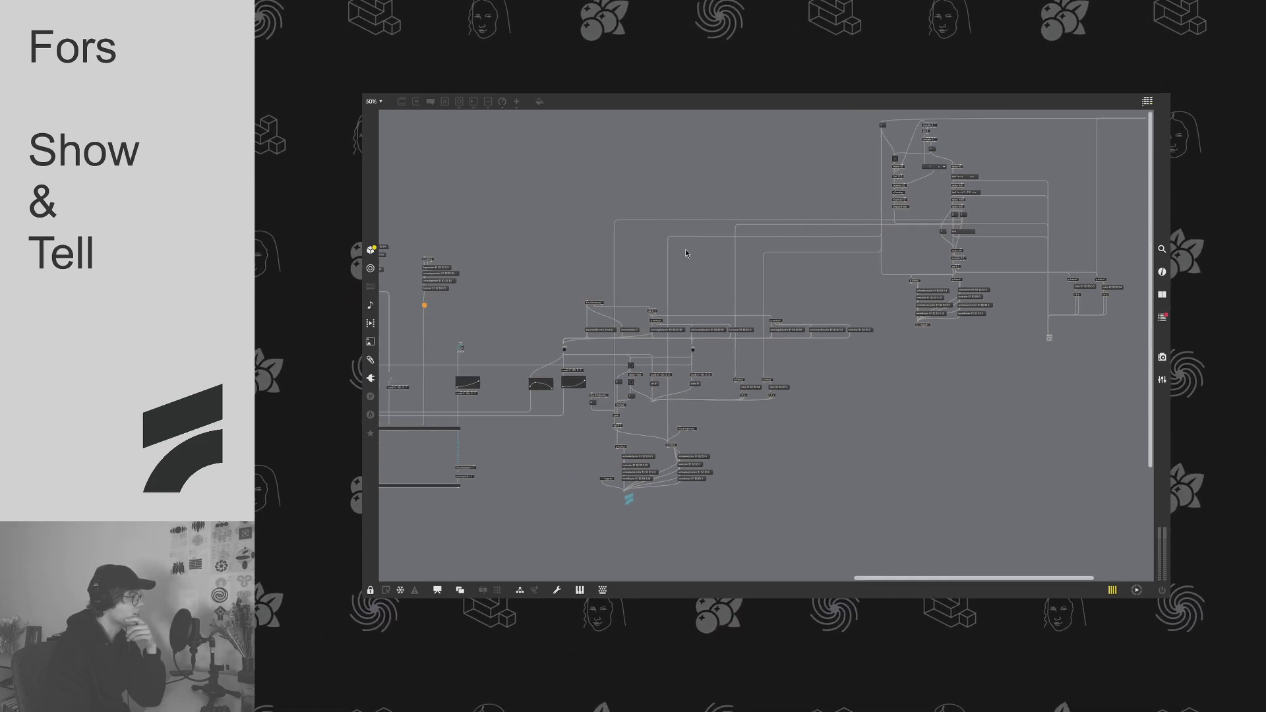
{"action": "left_click_drag", "start_coordinate": [699, 177], "coordinate": [979, 531]}
{"action": "left_click_drag", "start_coordinate": [1010, 579], "coordinate": [635, 536]}
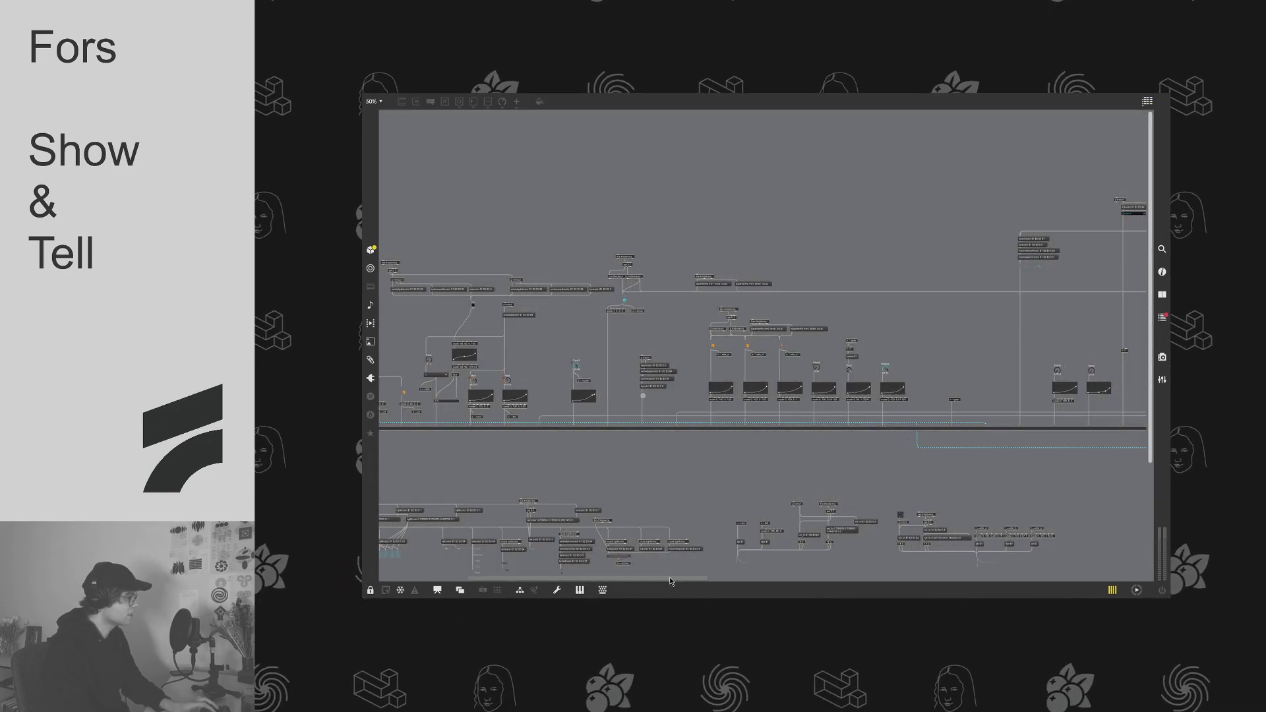
Step: Toggle presentation mode on and off again, and survey the lower object groups of the patch from its beginning
{"action": "key", "text": "ctrl+alt+e"}
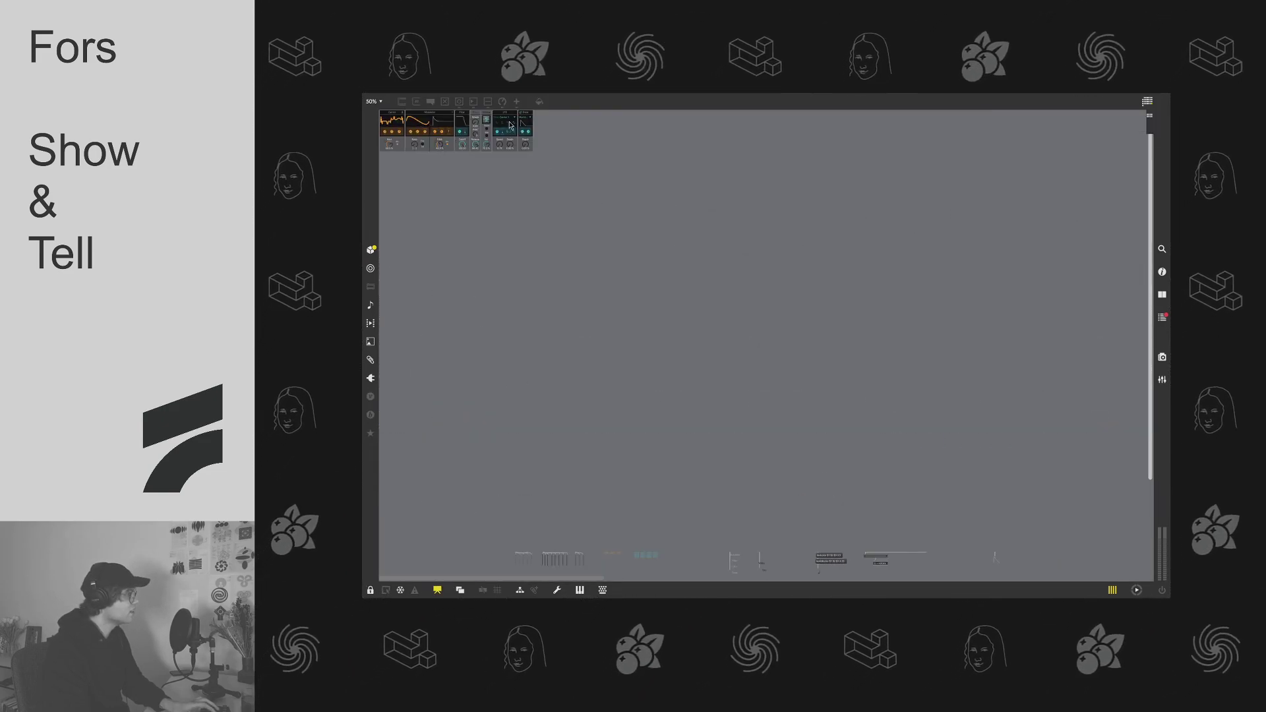
{"action": "left_click", "coordinate": [437, 590]}
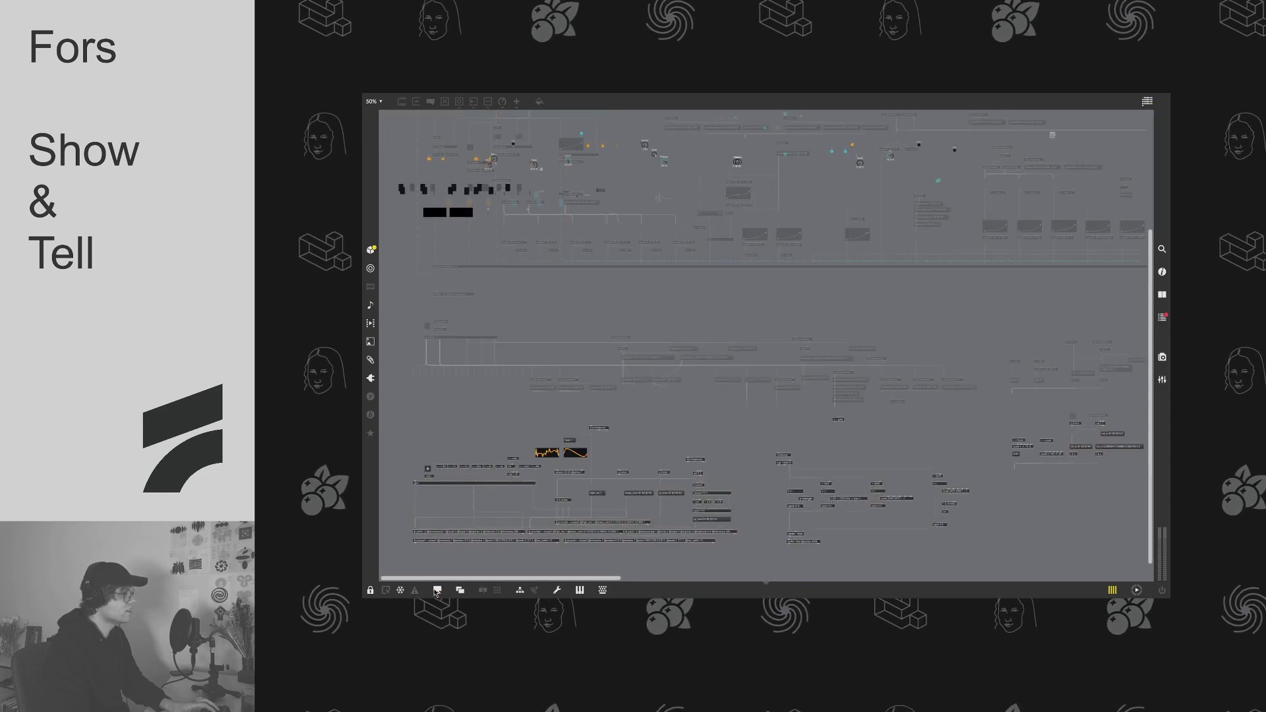
{"action": "scroll", "coordinate": [737, 349], "scroll_direction": "down", "scroll_amount": 3}
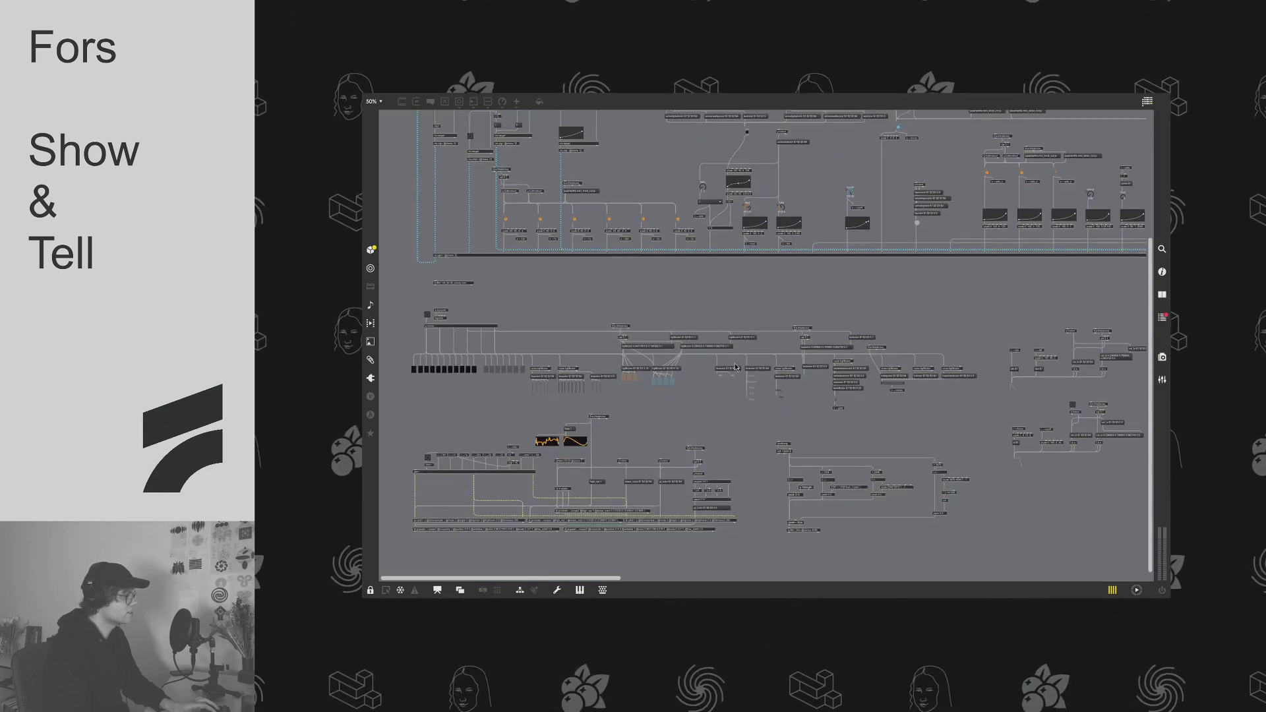
{"action": "scroll", "coordinate": [758, 396], "scroll_direction": "right", "scroll_amount": 5}
{"action": "scroll", "coordinate": [594, 363], "scroll_direction": "left", "scroll_amount": 5}
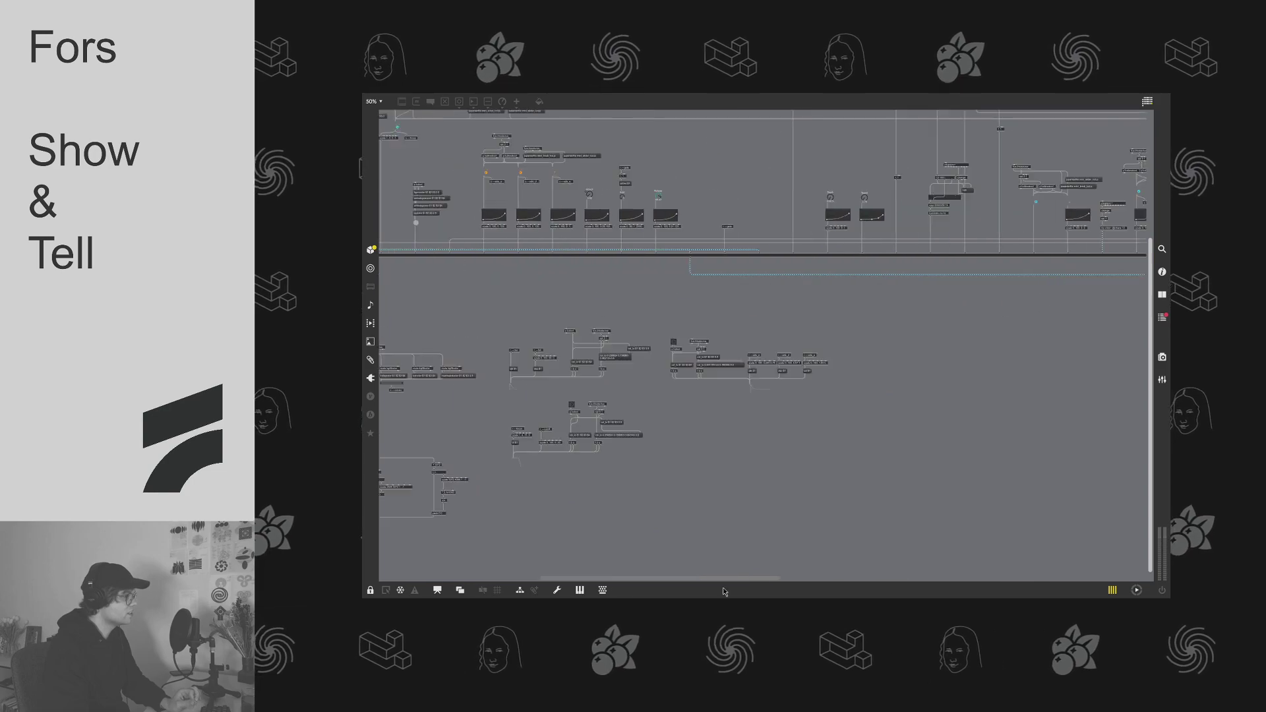
{"action": "scroll", "coordinate": [538, 349], "scroll_direction": "up", "scroll_amount": 4}
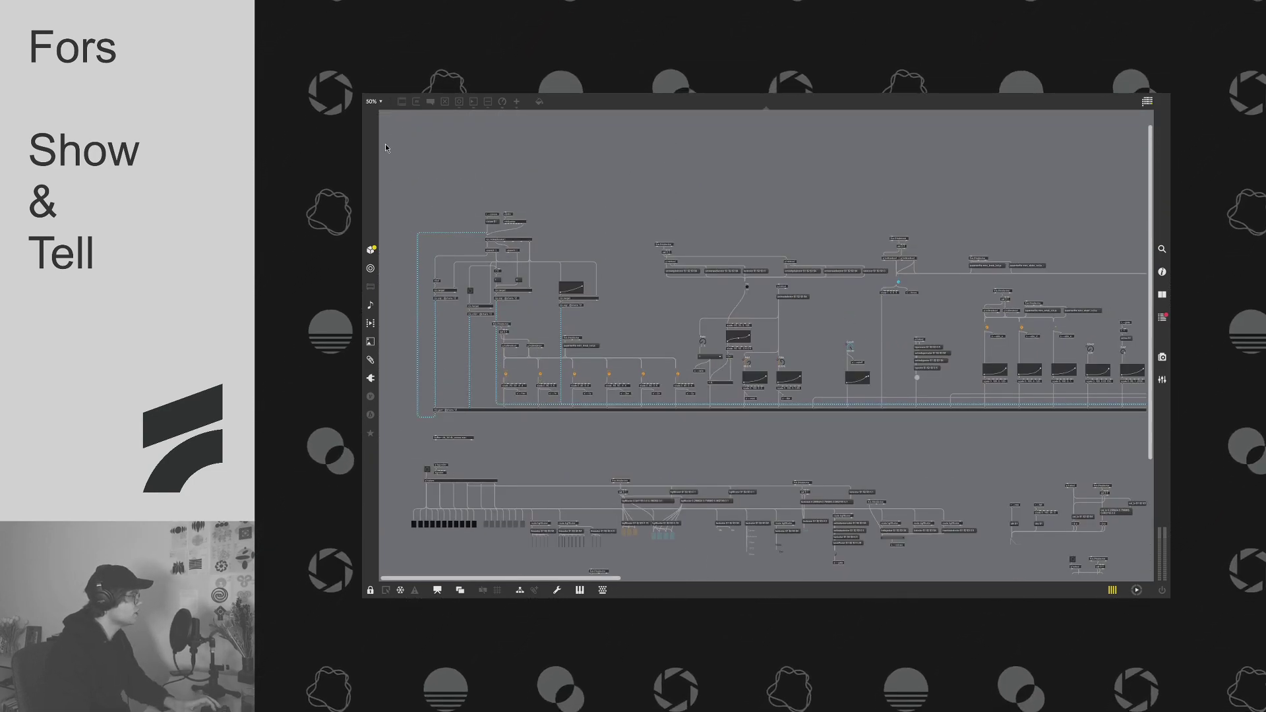
{"action": "key", "text": "super+equal"}
{"action": "key", "text": "super+equal"}
{"action": "key", "text": "super+equal"}
{"action": "key", "text": "super+equal"}
{"action": "scroll", "coordinate": [521, 527], "scroll_direction": "left", "scroll_amount": 6}
{"action": "scroll", "coordinate": [521, 528], "scroll_direction": "down", "scroll_amount": 2}
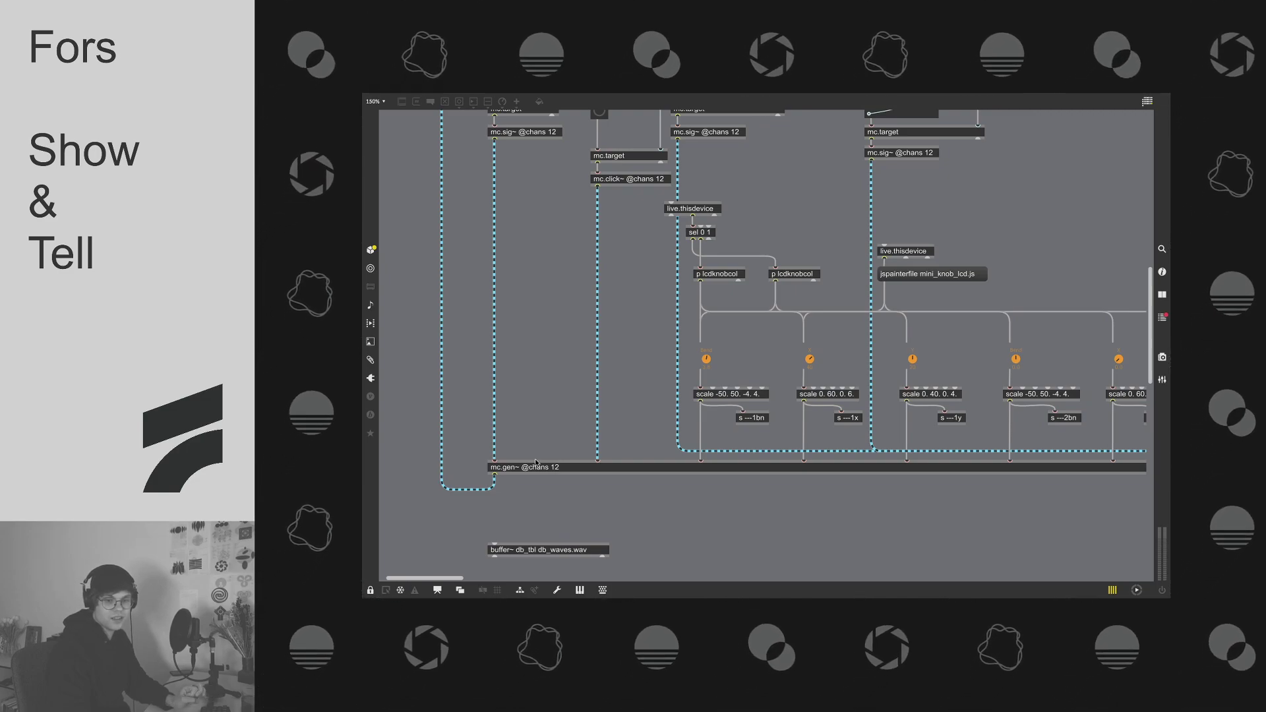
{"action": "scroll", "coordinate": [535, 463], "scroll_direction": "up", "scroll_amount": 5}
{"action": "scroll", "coordinate": [537, 444], "scroll_direction": "down", "scroll_amount": 5}
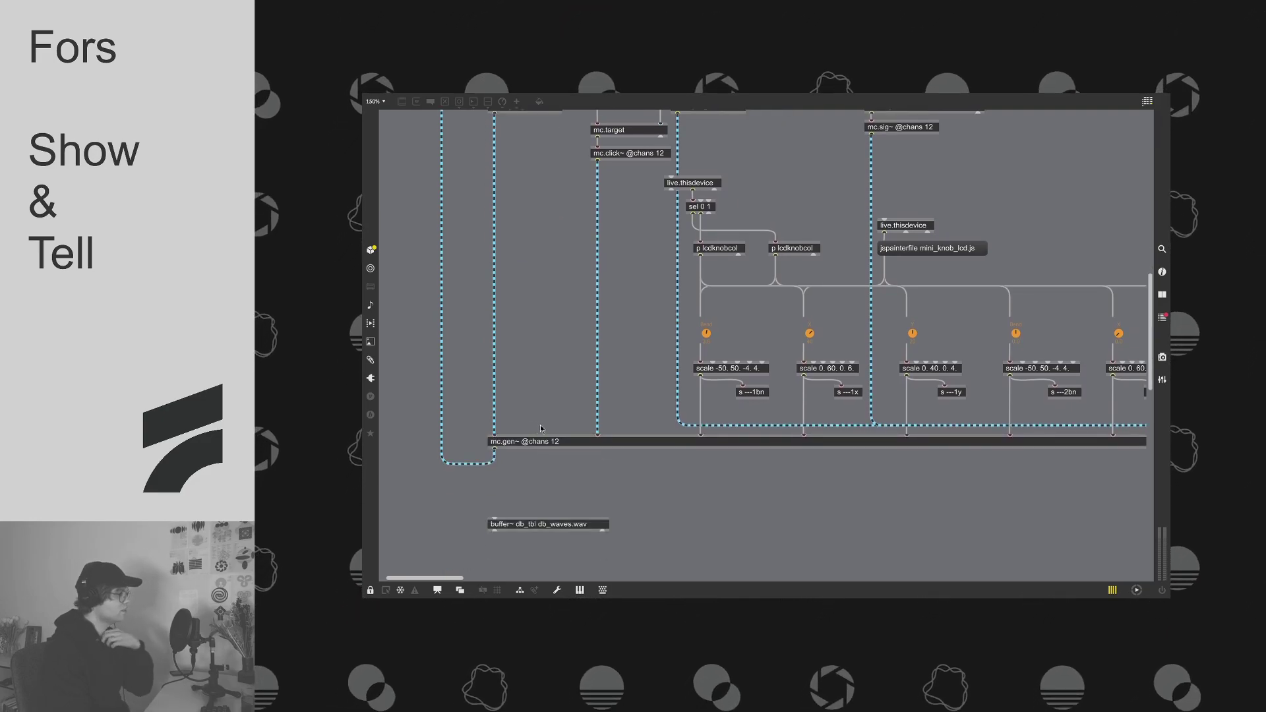
{"action": "scroll", "coordinate": [541, 429], "scroll_direction": "up", "scroll_amount": 5}
{"action": "scroll", "coordinate": [540, 429], "scroll_direction": "up", "scroll_amount": 4}
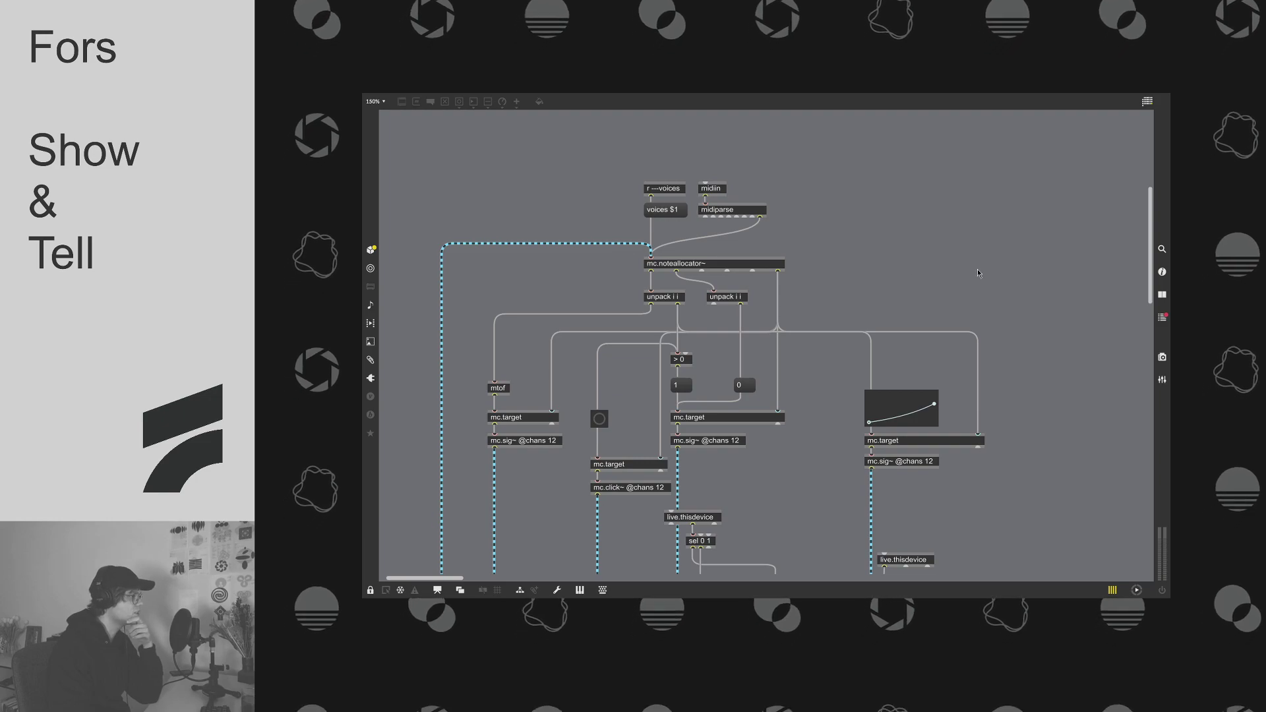
{"action": "scroll", "coordinate": [920, 380], "scroll_direction": "down", "scroll_amount": 5}
{"action": "scroll", "coordinate": [920, 380], "scroll_direction": "down", "scroll_amount": 4}
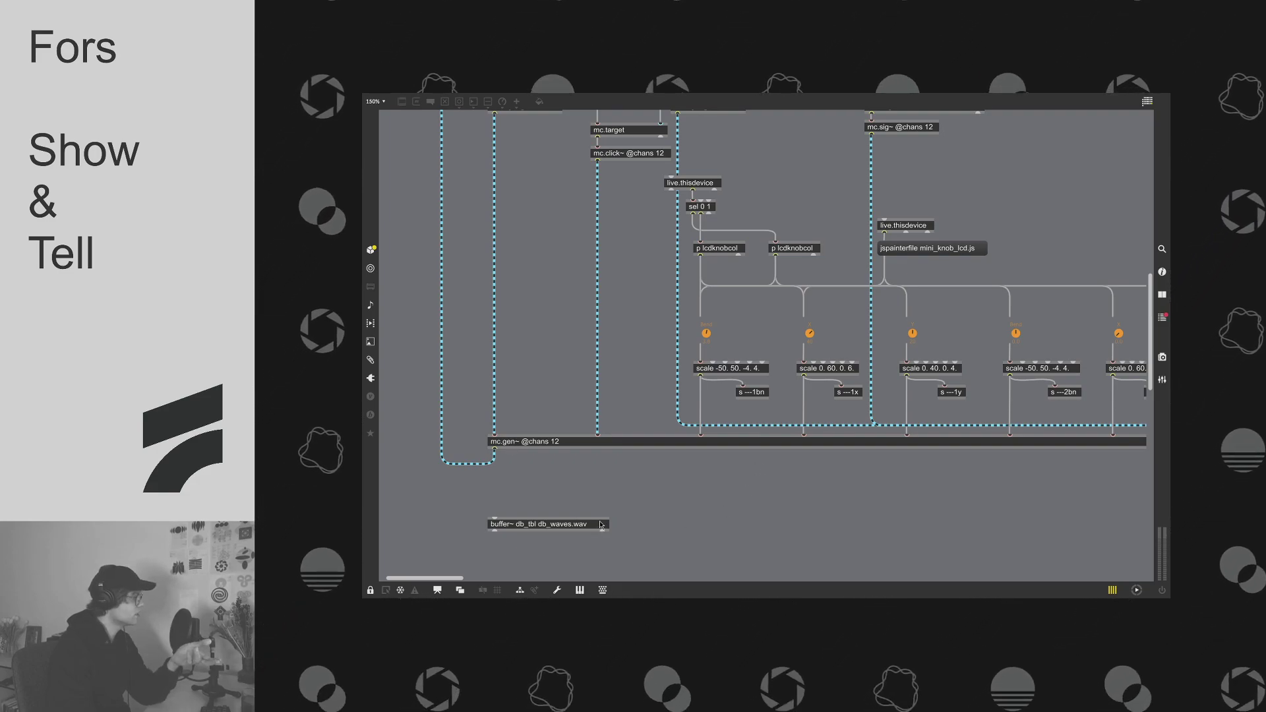
{"action": "scroll", "coordinate": [603, 521], "scroll_direction": "up", "scroll_amount": 4}
{"action": "scroll", "coordinate": [604, 516], "scroll_direction": "down", "scroll_amount": 3}
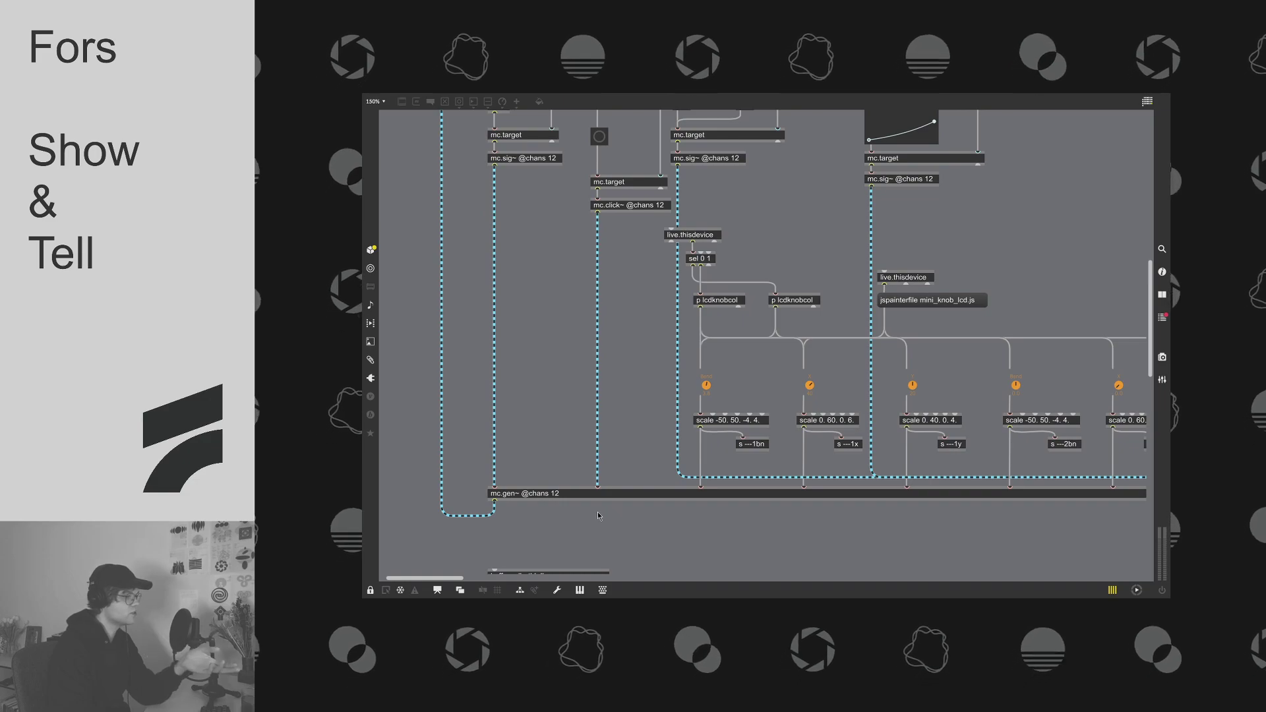
{"action": "scroll", "coordinate": [789, 464], "scroll_direction": "up", "scroll_amount": 4}
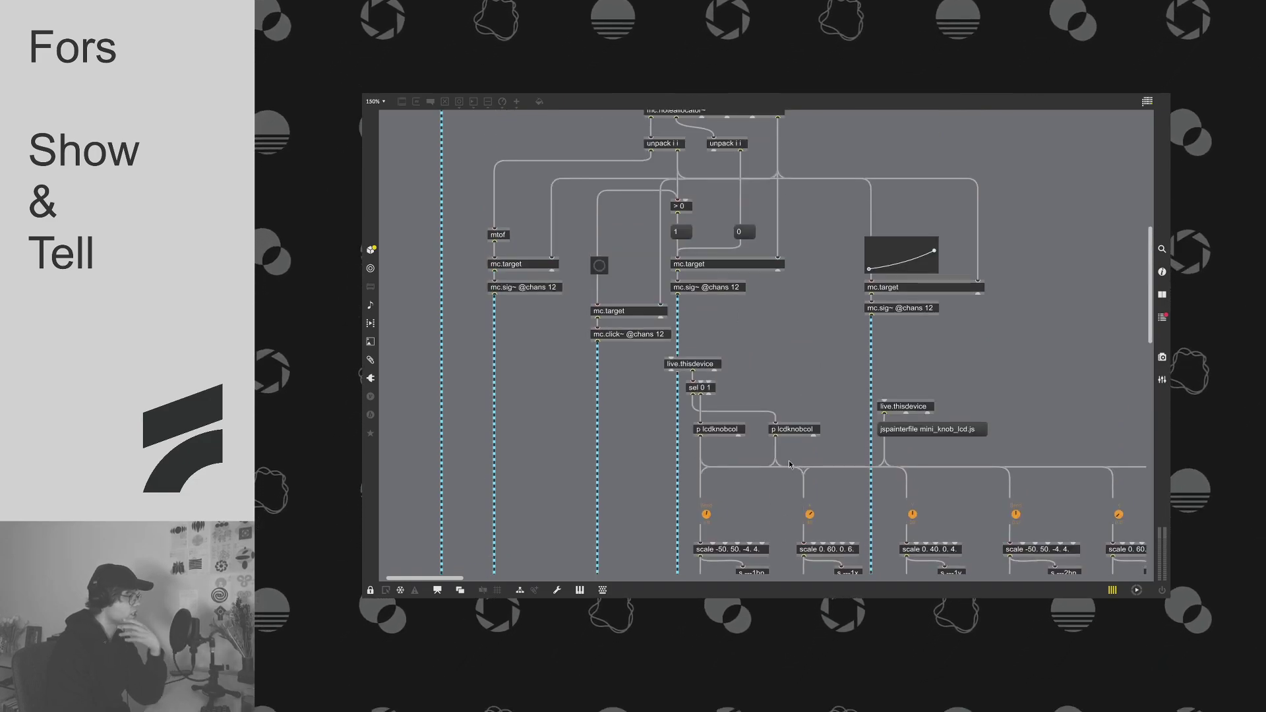
{"action": "scroll", "coordinate": [790, 464], "scroll_direction": "down", "scroll_amount": 3}
{"action": "scroll", "coordinate": [844, 512], "scroll_direction": "up", "scroll_amount": 9}
{"action": "scroll", "coordinate": [933, 338], "scroll_direction": "down", "scroll_amount": 3}
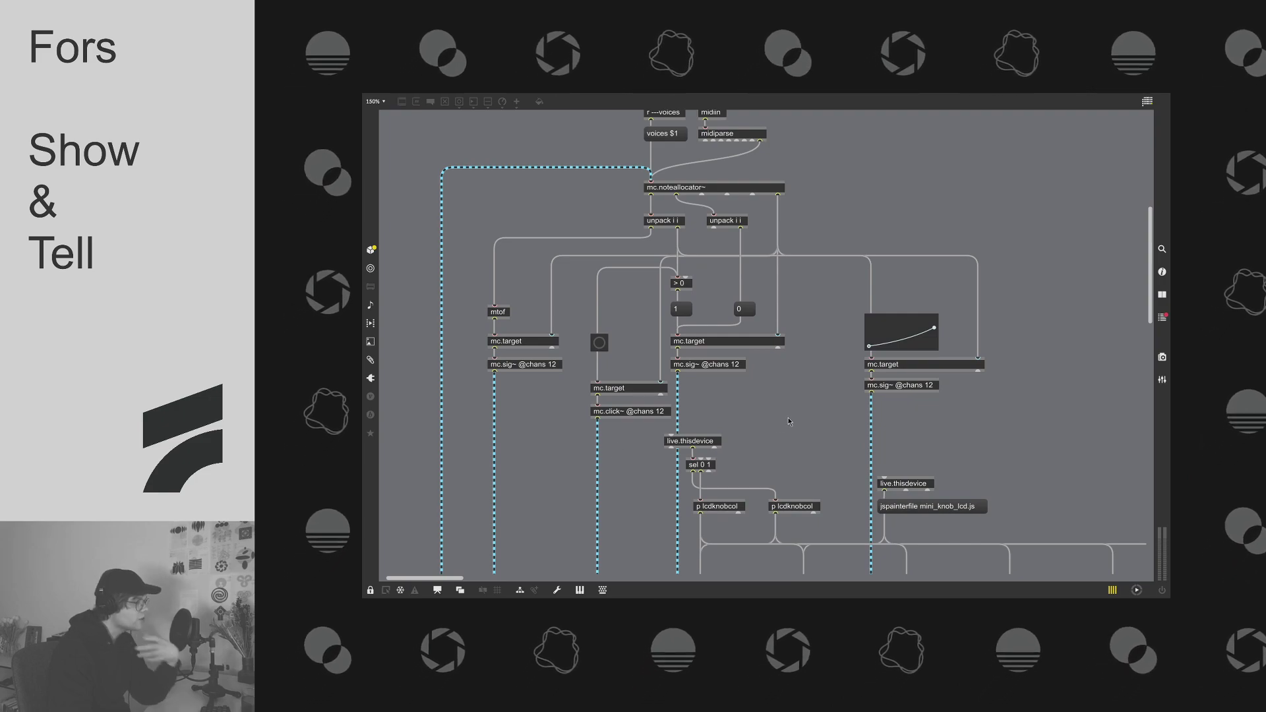
{"action": "scroll", "coordinate": [789, 417], "scroll_direction": "down", "scroll_amount": 7}
{"action": "scroll", "coordinate": [798, 389], "scroll_direction": "down", "scroll_amount": 2}
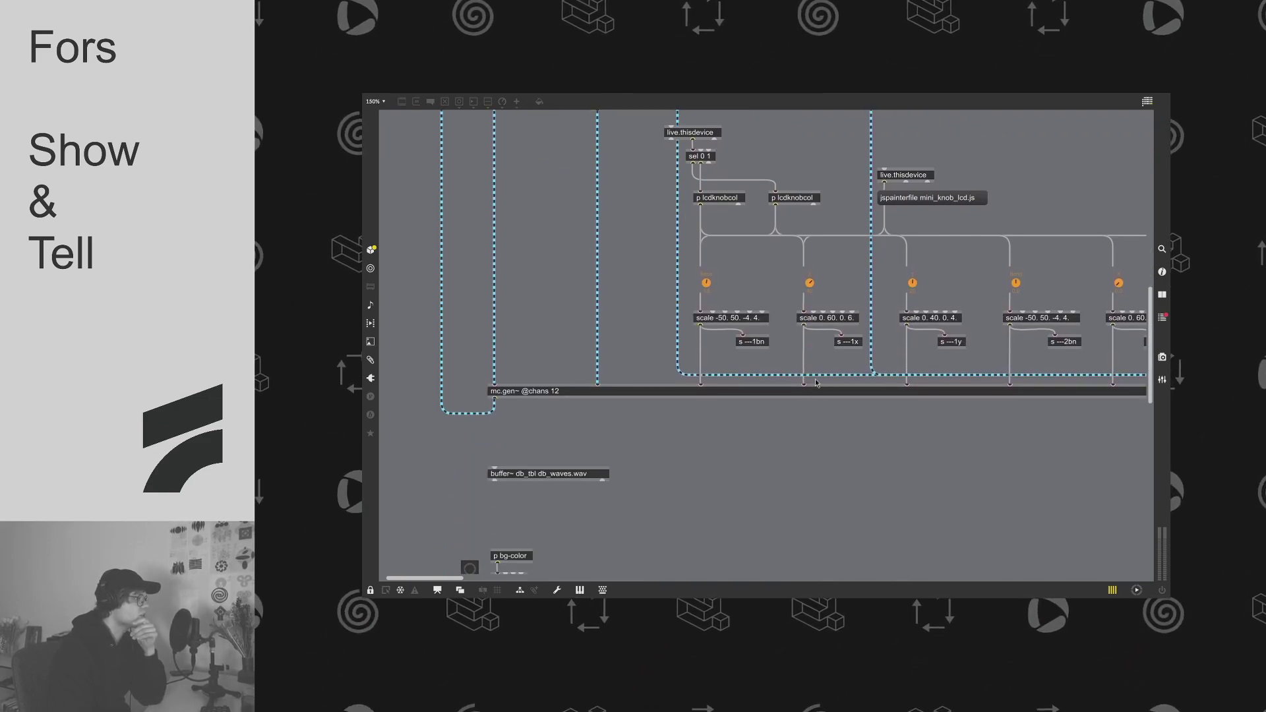
Step: Unlock the patch and clear the JS Painter File attribute of the dial above scale 0. 40. 0. 4
{"action": "scroll", "coordinate": [848, 371], "scroll_direction": "up", "scroll_amount": 2}
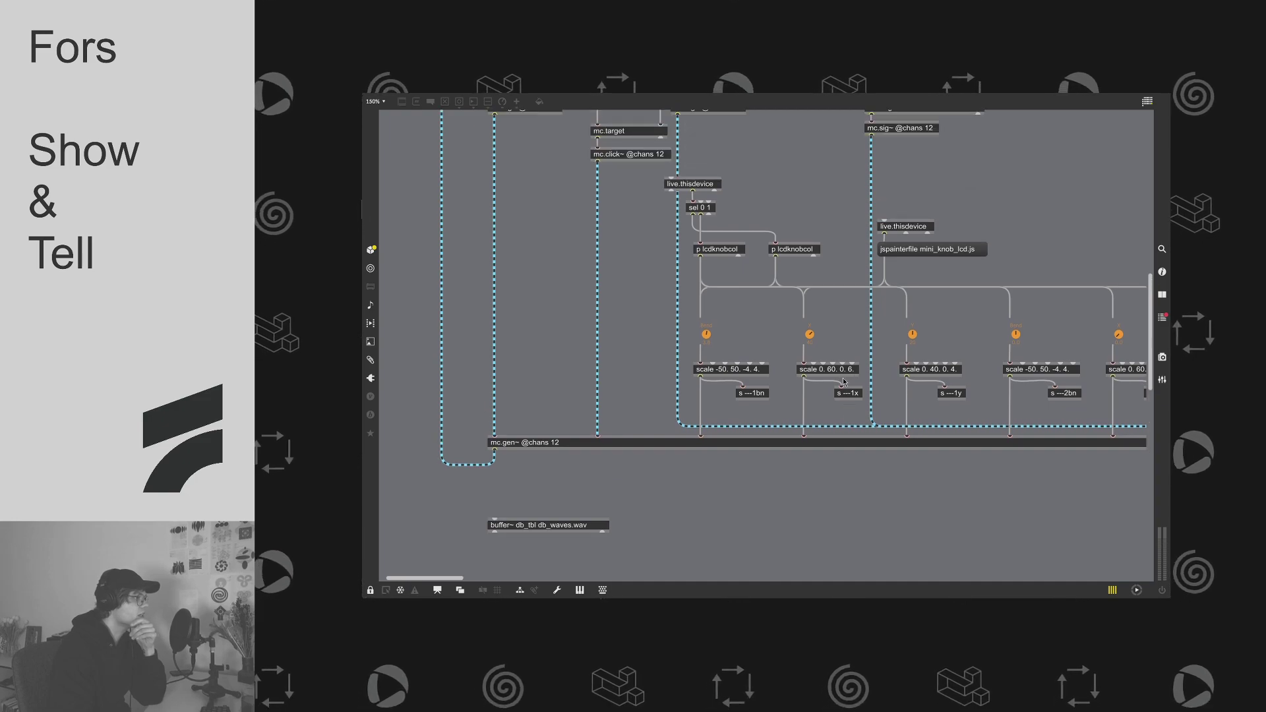
{"action": "key", "text": "super+e"}
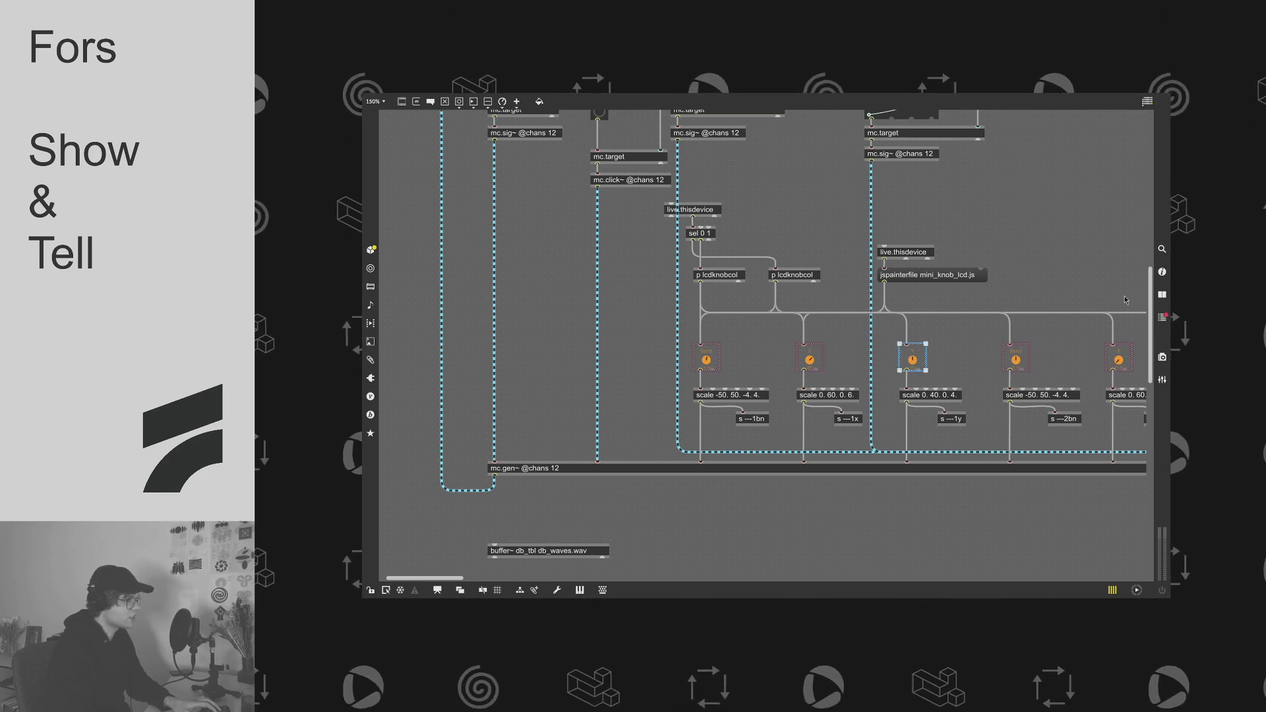
{"action": "left_click", "coordinate": [1162, 272]}
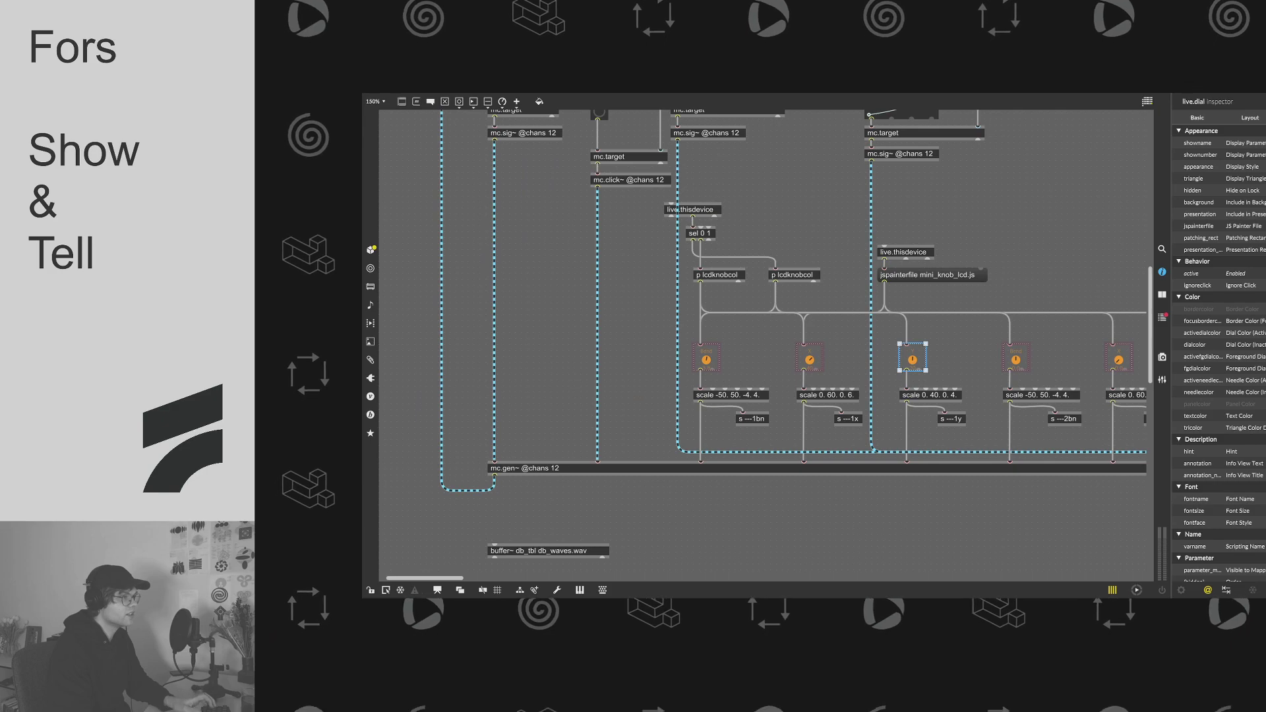
{"action": "left_click", "coordinate": [1198, 225]}
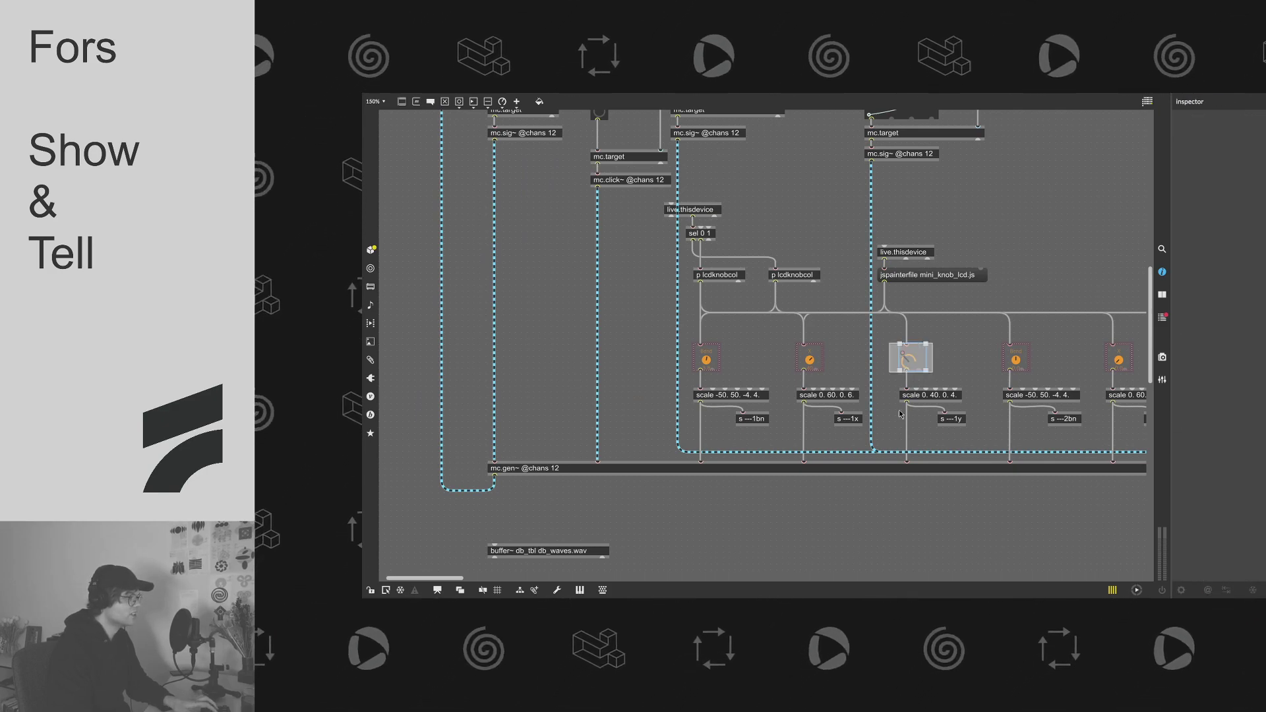
Step: Check how the Carrier section's middle dial looks in presentation mode and return to the patching view
{"action": "left_click", "coordinate": [437, 590]}
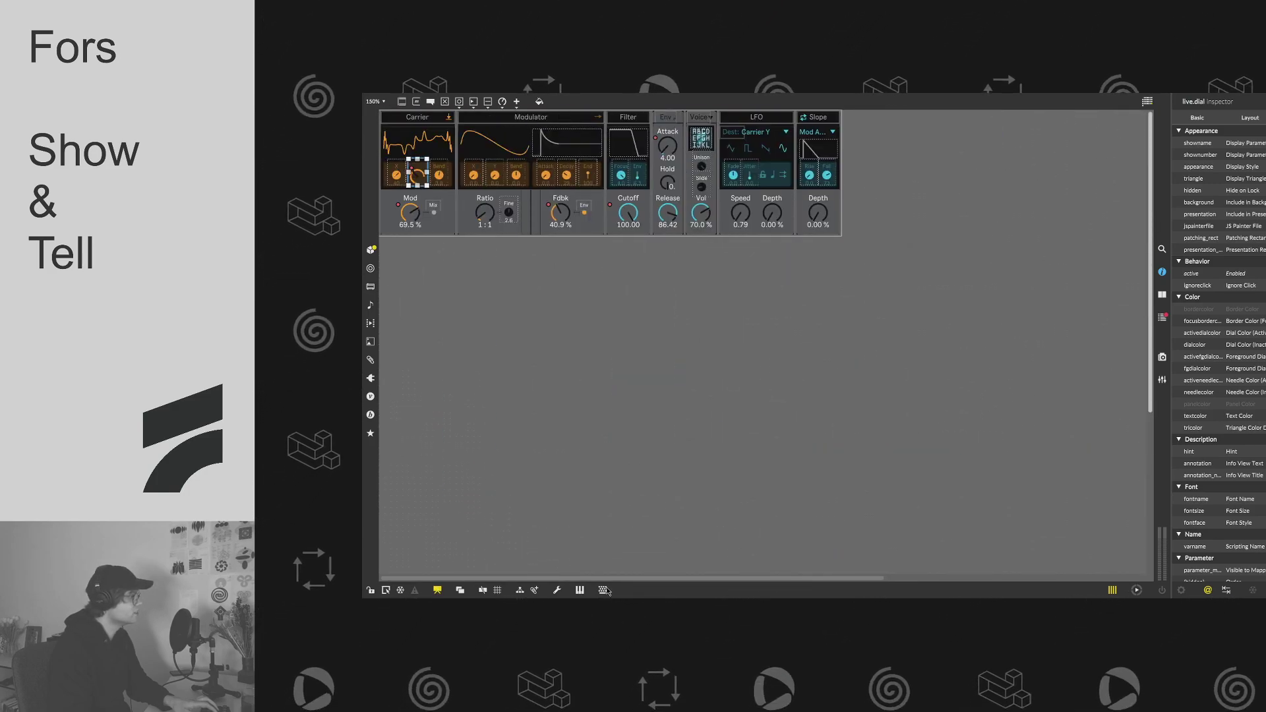
{"action": "left_click", "coordinate": [573, 511]}
{"action": "key", "text": "super+alt+e"}
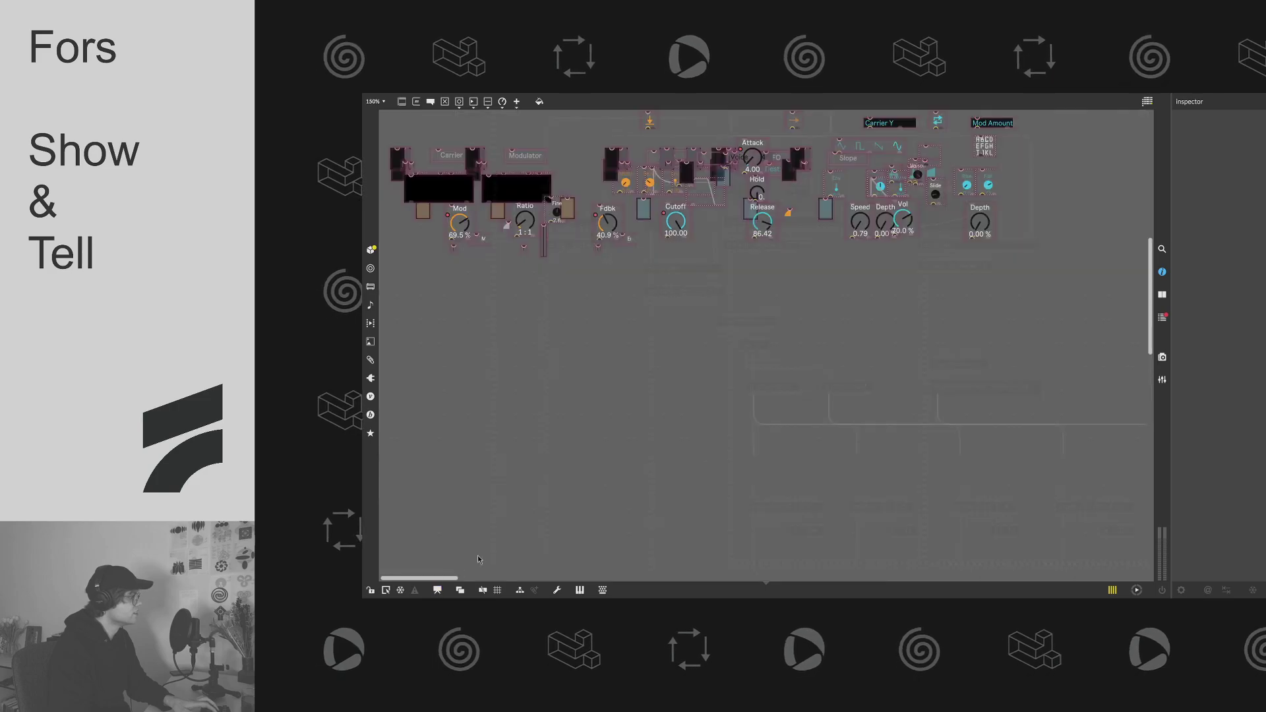
Step: Survey the interface colouring objects, from p colors through the bgfillcolor and linecolor messages to the rise and fall envelope display
{"action": "scroll", "coordinate": [478, 567], "scroll_direction": "down", "scroll_amount": 5}
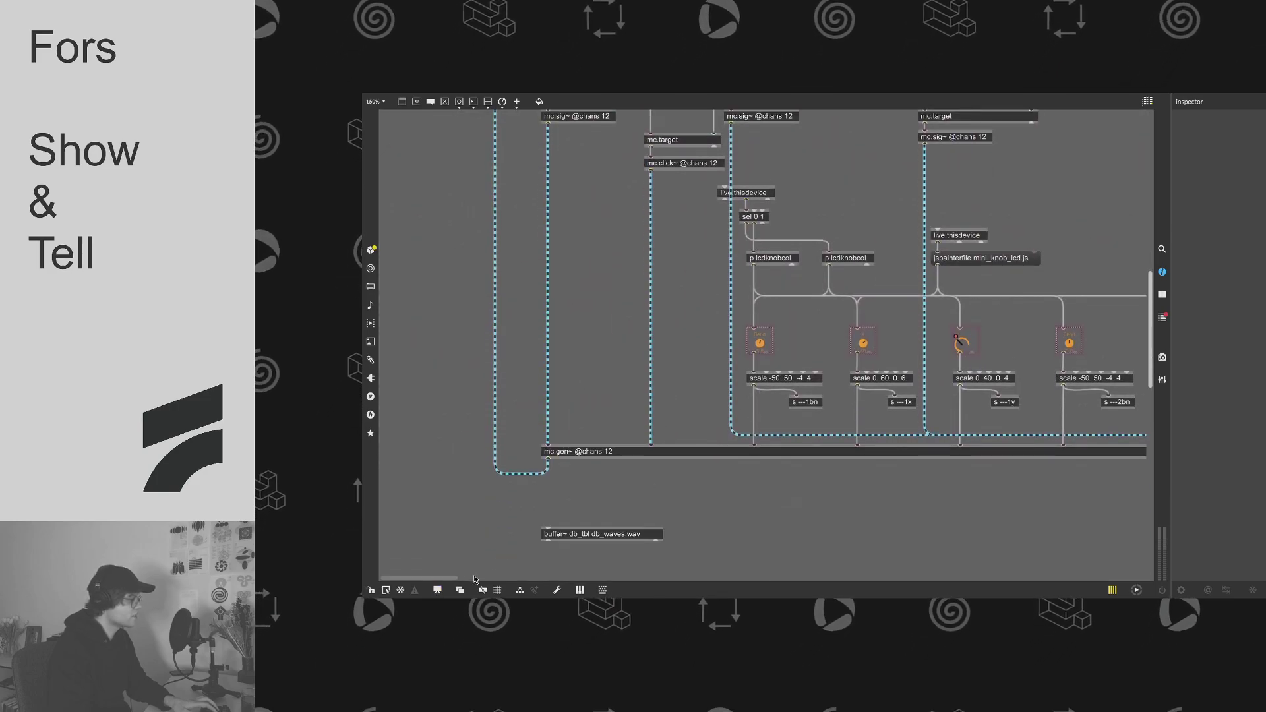
{"action": "scroll", "coordinate": [473, 574], "scroll_direction": "right", "scroll_amount": 5}
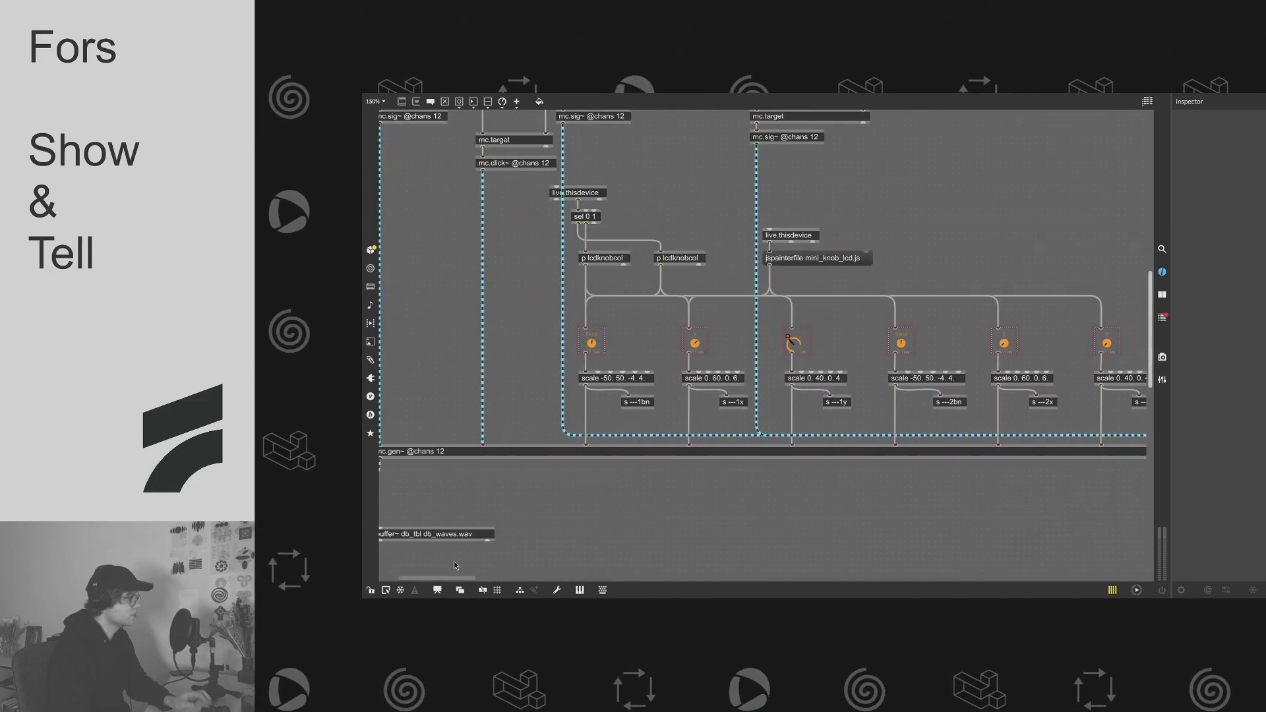
{"action": "scroll", "coordinate": [450, 552], "scroll_direction": "left", "scroll_amount": 5}
{"action": "scroll", "coordinate": [752, 468], "scroll_direction": "down", "scroll_amount": 10}
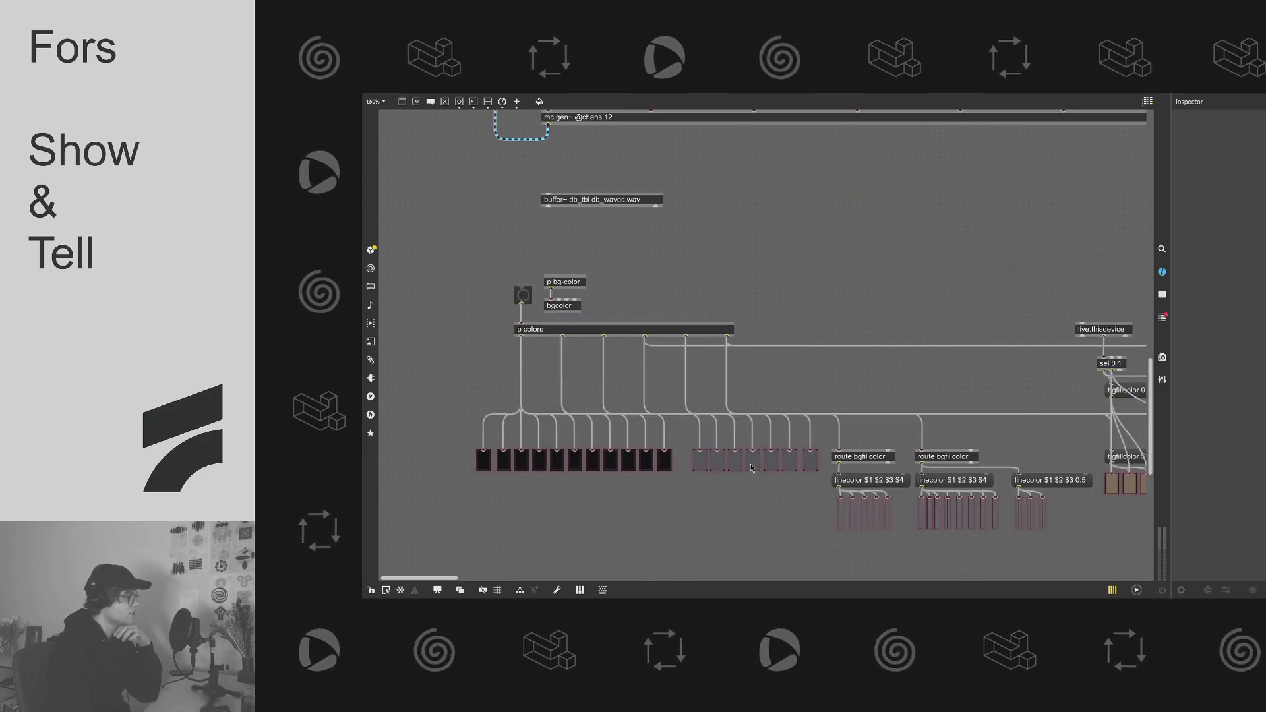
{"action": "scroll", "coordinate": [751, 468], "scroll_direction": "down", "scroll_amount": 2}
{"action": "scroll", "coordinate": [508, 567], "scroll_direction": "right", "scroll_amount": 10}
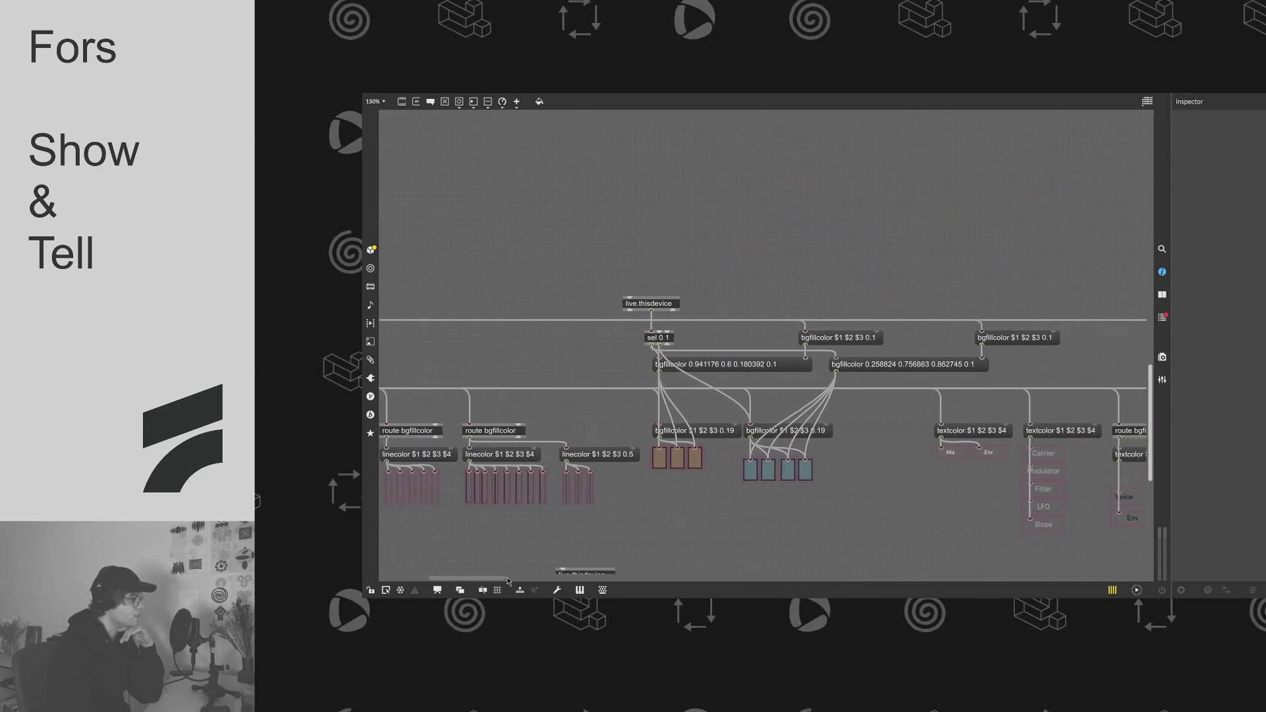
{"action": "left_click_drag", "start_coordinate": [508, 579], "coordinate": [636, 574]}
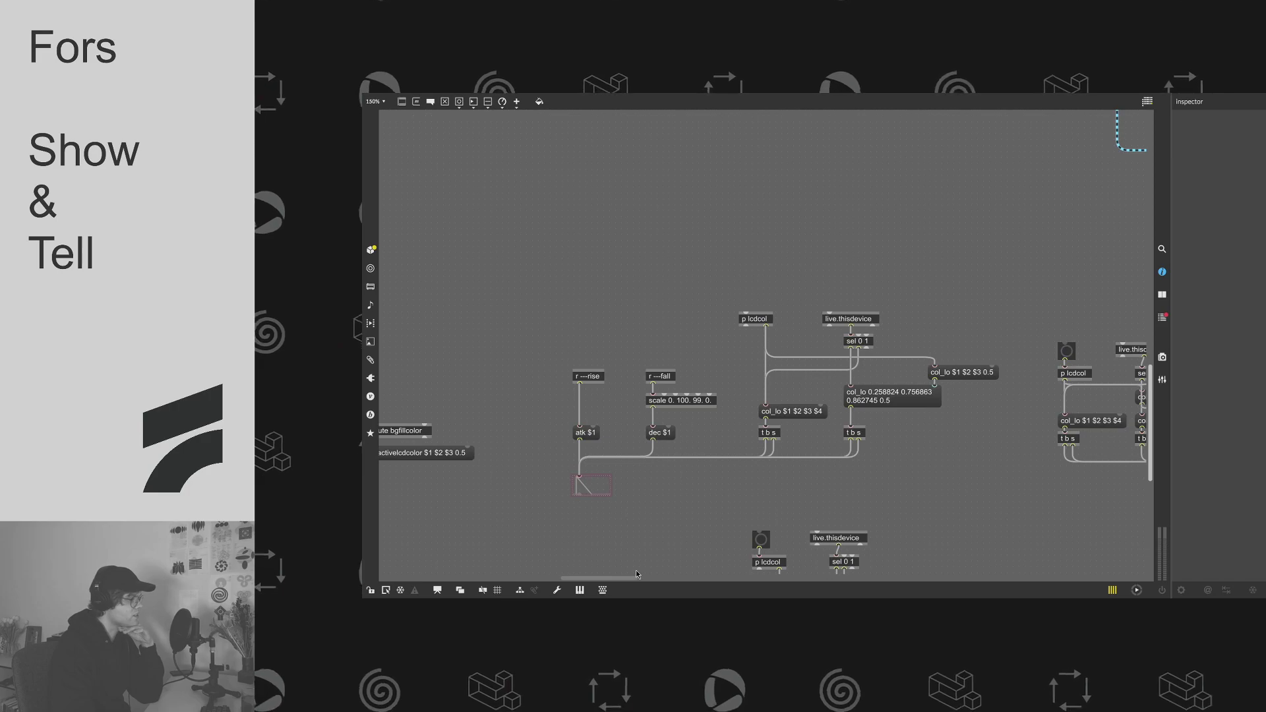
Step: Send col_lo 0.258824 0.756863 0.862745 0.5 to recolour the rise and fall envelope display, and check it with the patch locked
{"action": "left_click", "coordinate": [920, 399]}
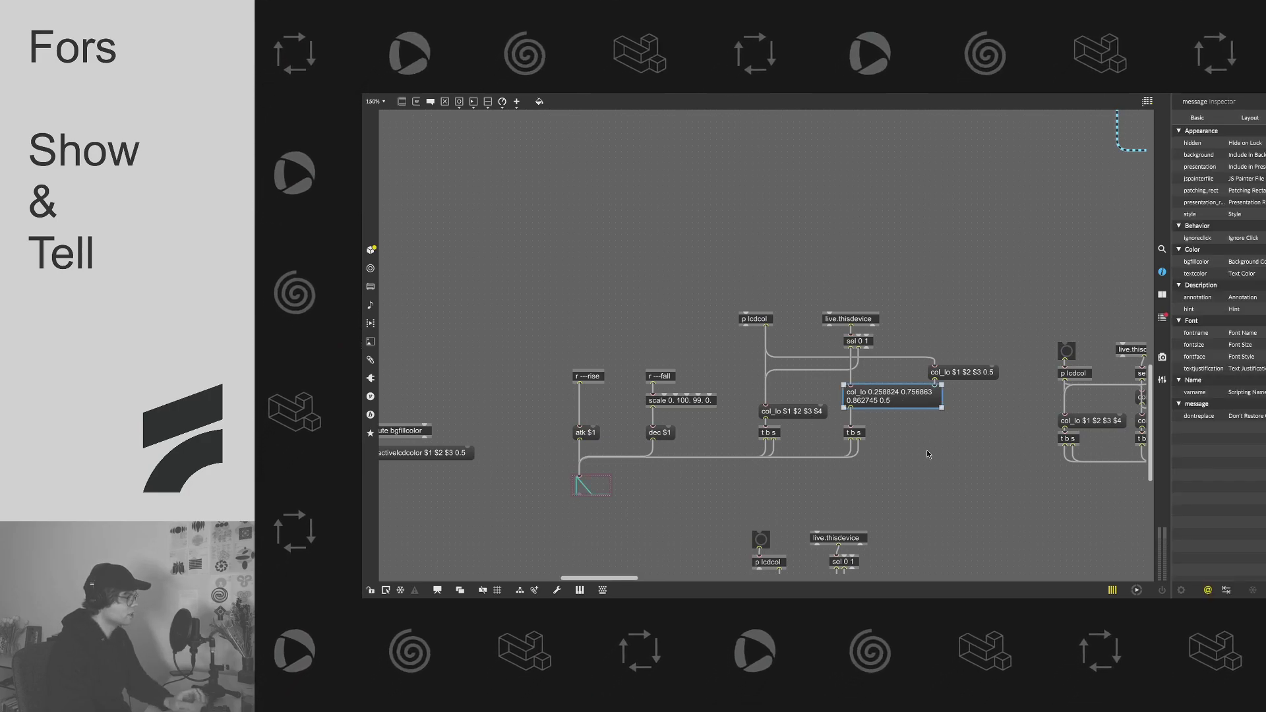
{"action": "left_click", "coordinate": [617, 453]}
{"action": "scroll", "coordinate": [617, 453], "scroll_direction": "down", "scroll_amount": 2}
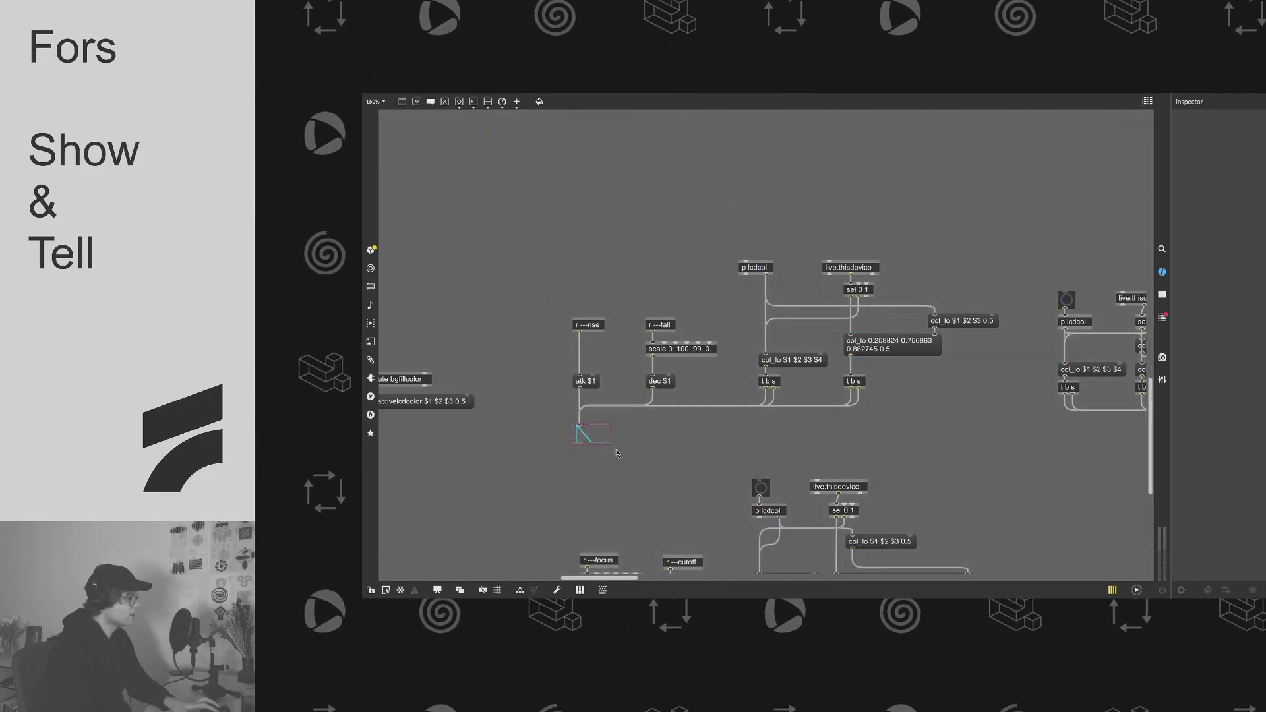
{"action": "key", "text": "ctrl+e"}
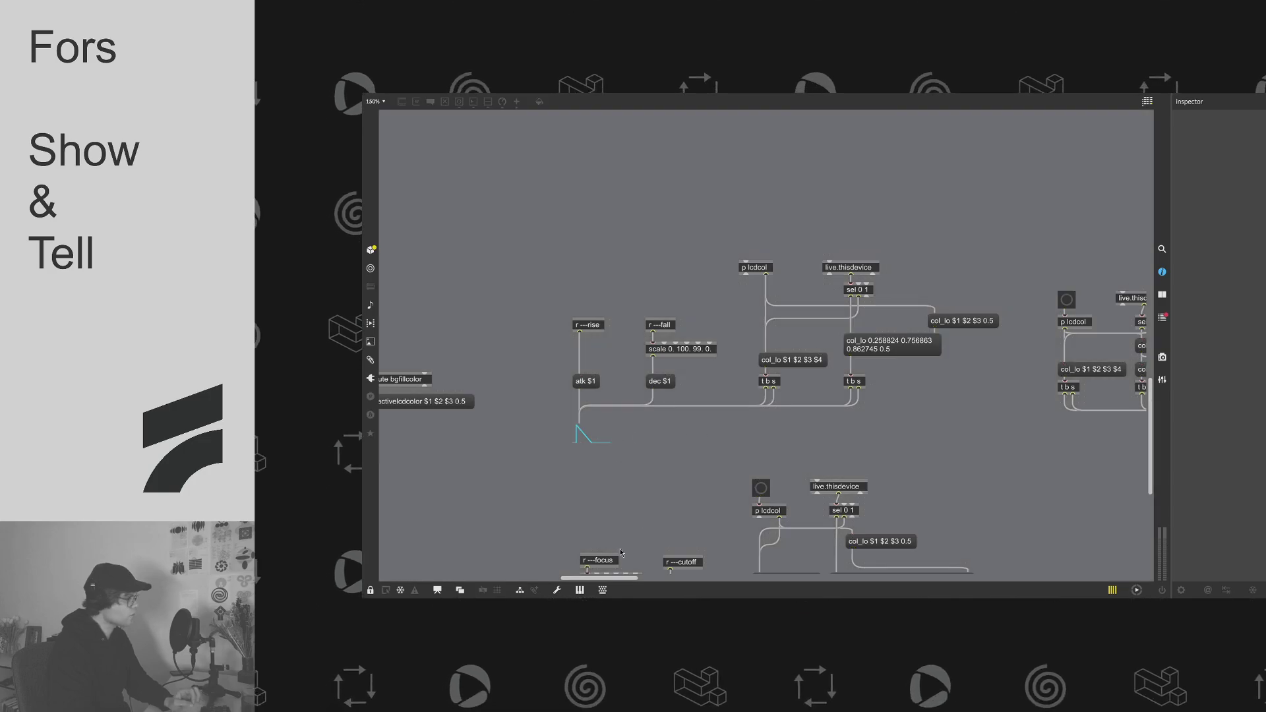
{"action": "scroll", "coordinate": [626, 528], "scroll_direction": "left", "scroll_amount": 3}
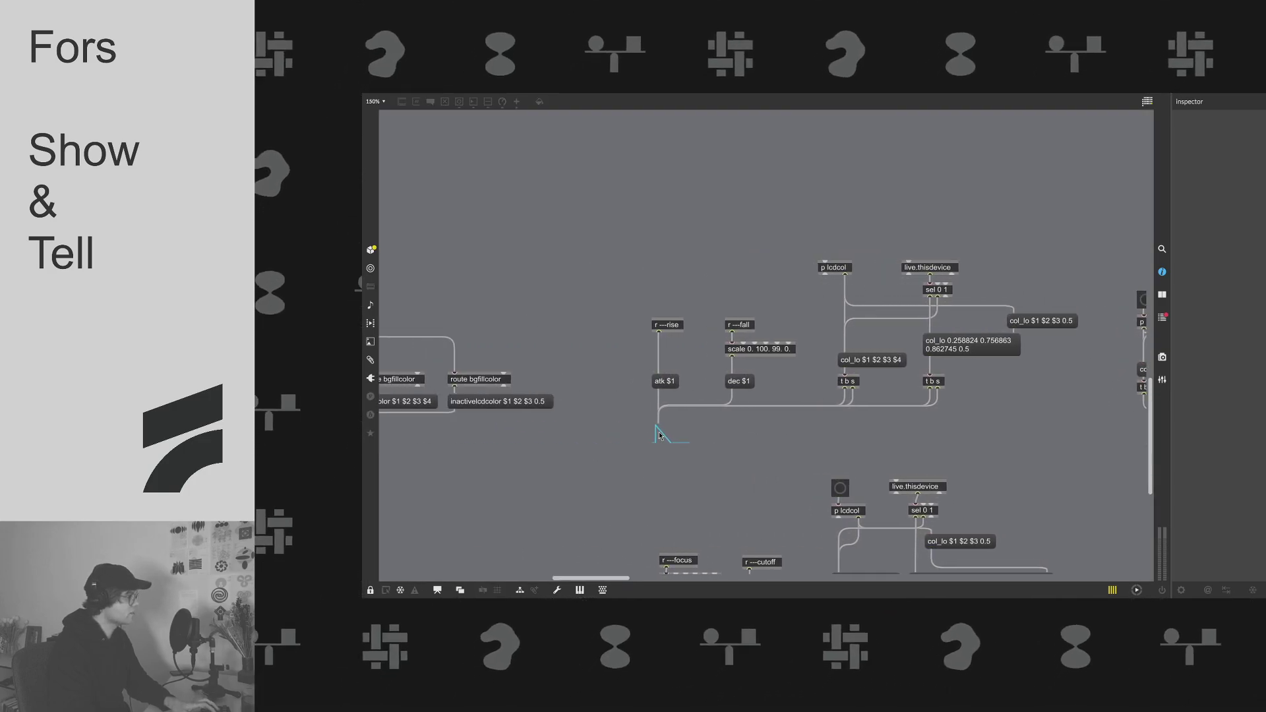
{"action": "key", "text": "ctrl+e"}
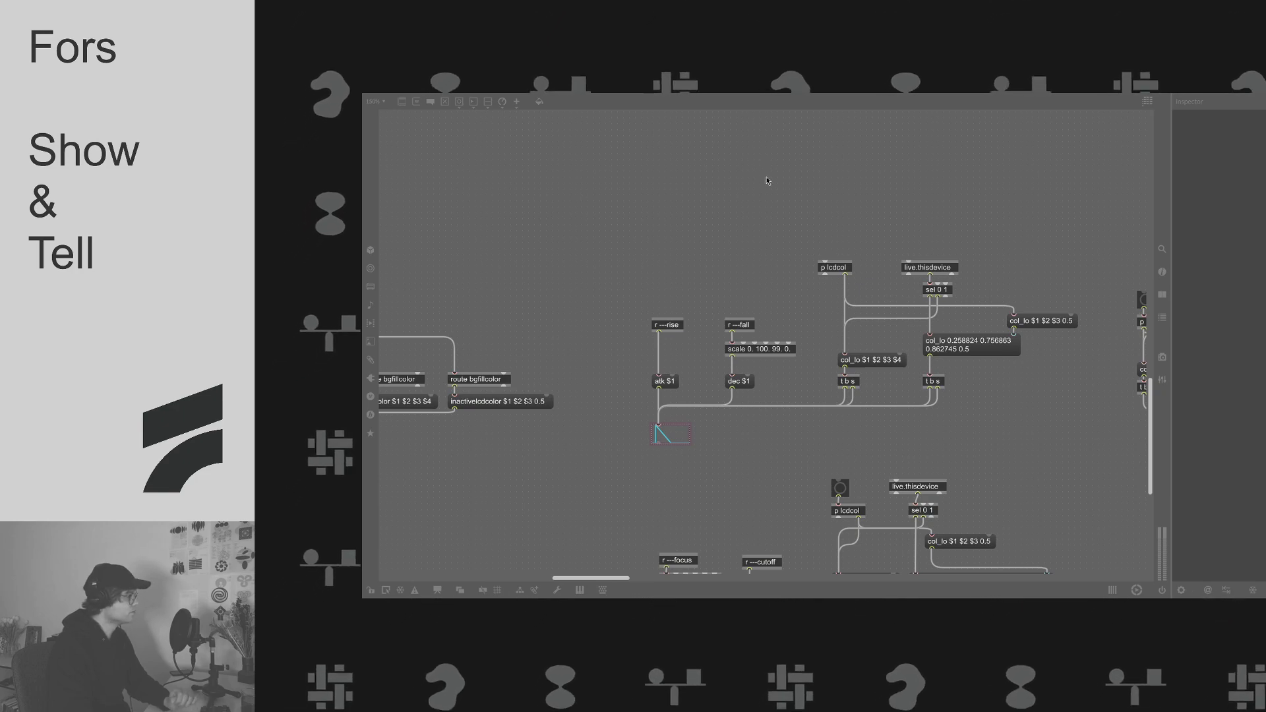
Step: Survey the envelope and LFO parameters feeding mc.gen~ as far as mc.mixdown~ 1, and return to the object's first inlets
{"action": "scroll", "coordinate": [628, 580], "scroll_direction": "right", "scroll_amount": 5}
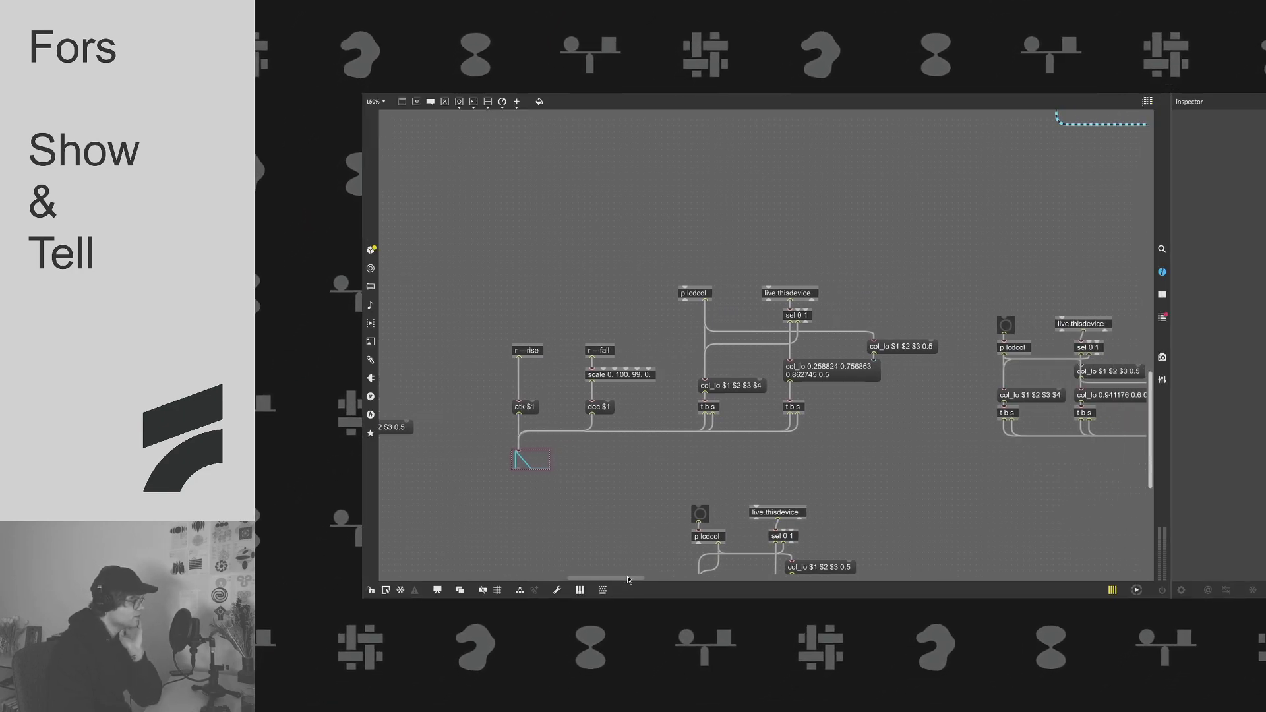
{"action": "scroll", "coordinate": [754, 579], "scroll_direction": "right", "scroll_amount": 5}
{"action": "scroll", "coordinate": [738, 560], "scroll_direction": "up", "scroll_amount": 10}
{"action": "scroll", "coordinate": [733, 542], "scroll_direction": "left", "scroll_amount": 3}
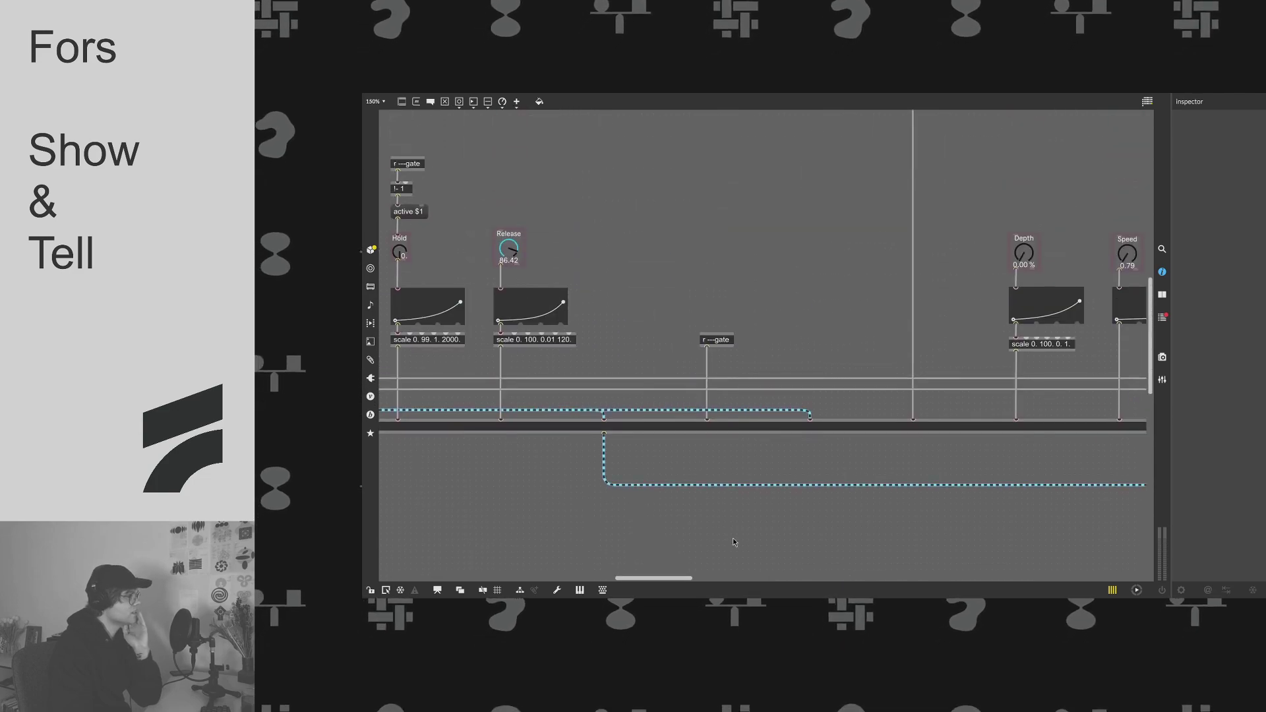
{"action": "scroll", "coordinate": [711, 585], "scroll_direction": "right", "scroll_amount": 5}
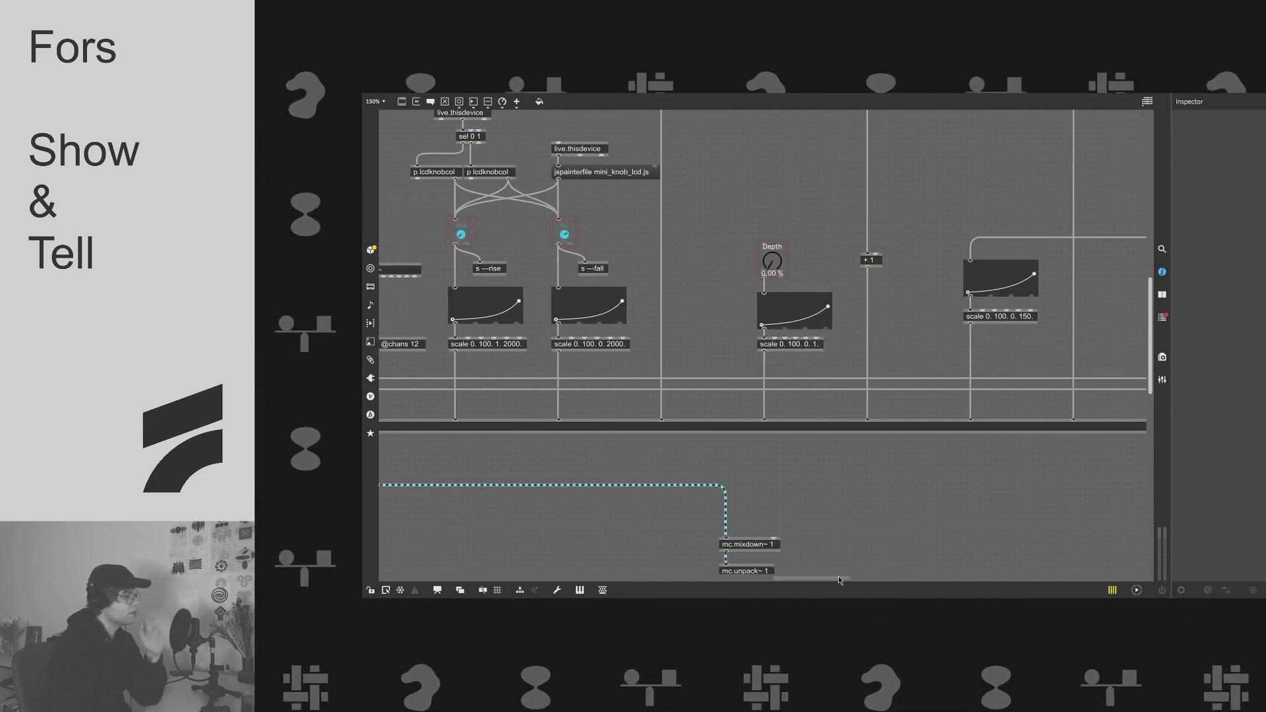
{"action": "left_click_drag", "start_coordinate": [846, 579], "coordinate": [422, 569]}
{"action": "scroll", "coordinate": [796, 555], "scroll_direction": "up", "scroll_amount": 5}
{"action": "scroll", "coordinate": [796, 555], "scroll_direction": "down", "scroll_amount": 3}
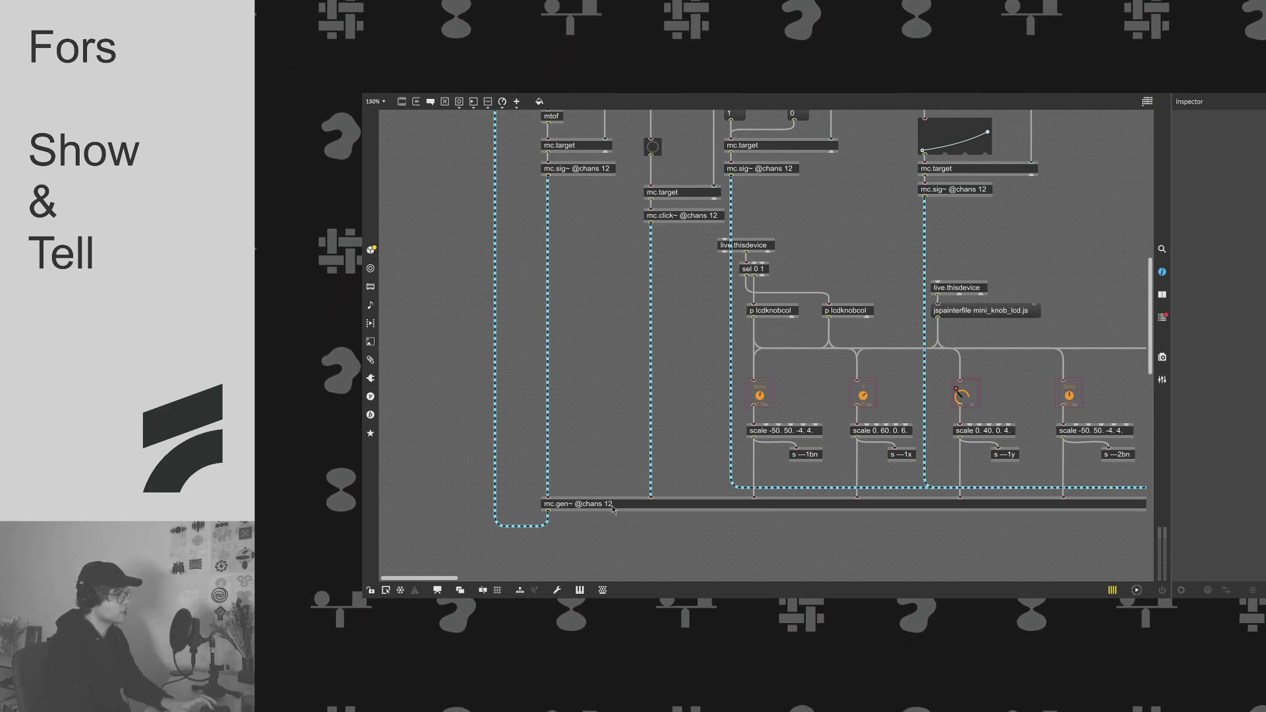
{"action": "left_click", "coordinate": [1162, 273]}
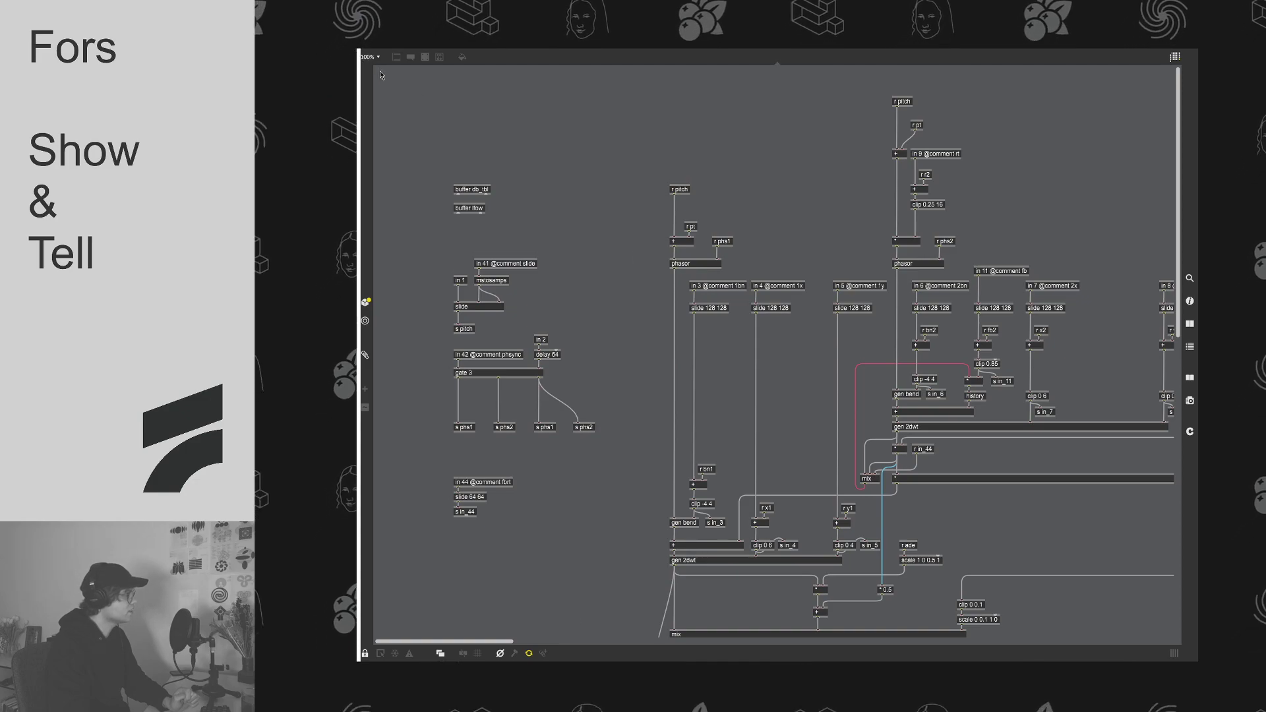
{"action": "key", "text": "ctrl+minus"}
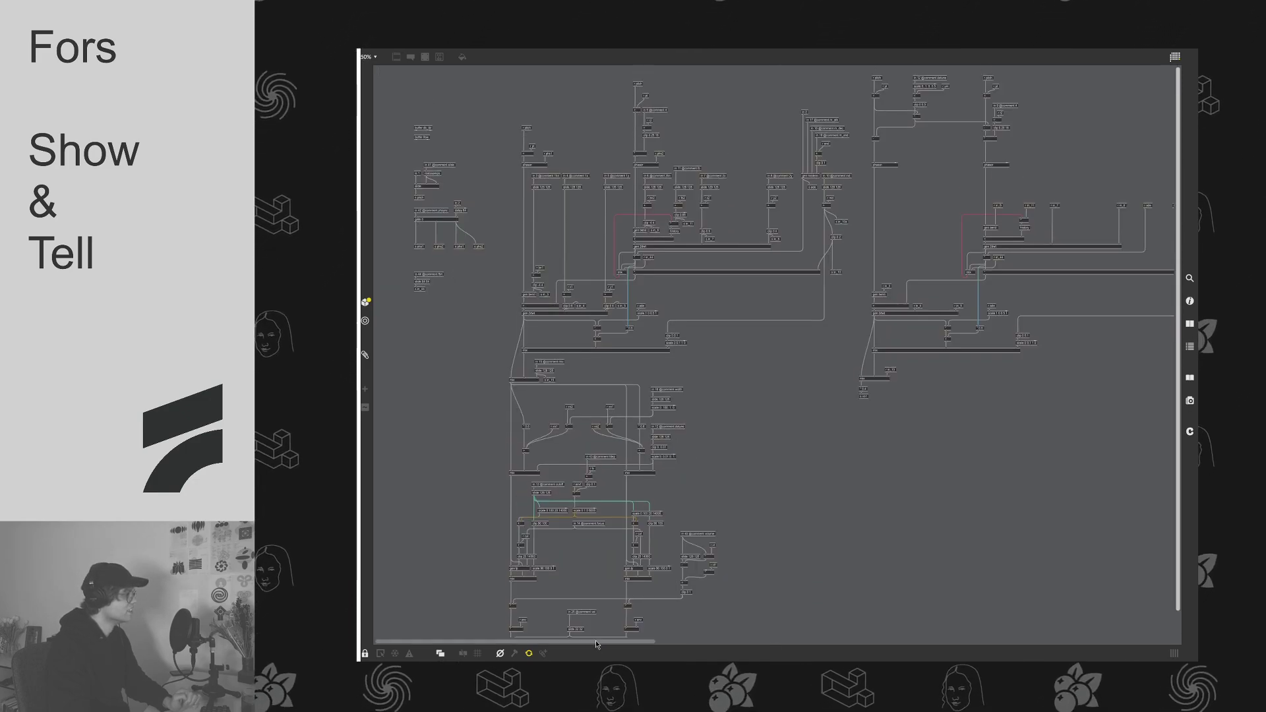
{"action": "mouse_move", "coordinate": [607, 641]}
{"action": "left_mouse_down"}
{"action": "mouse_move", "coordinate": [1117, 632]}
{"action": "mouse_move", "coordinate": [598, 660]}
{"action": "left_mouse_up"}
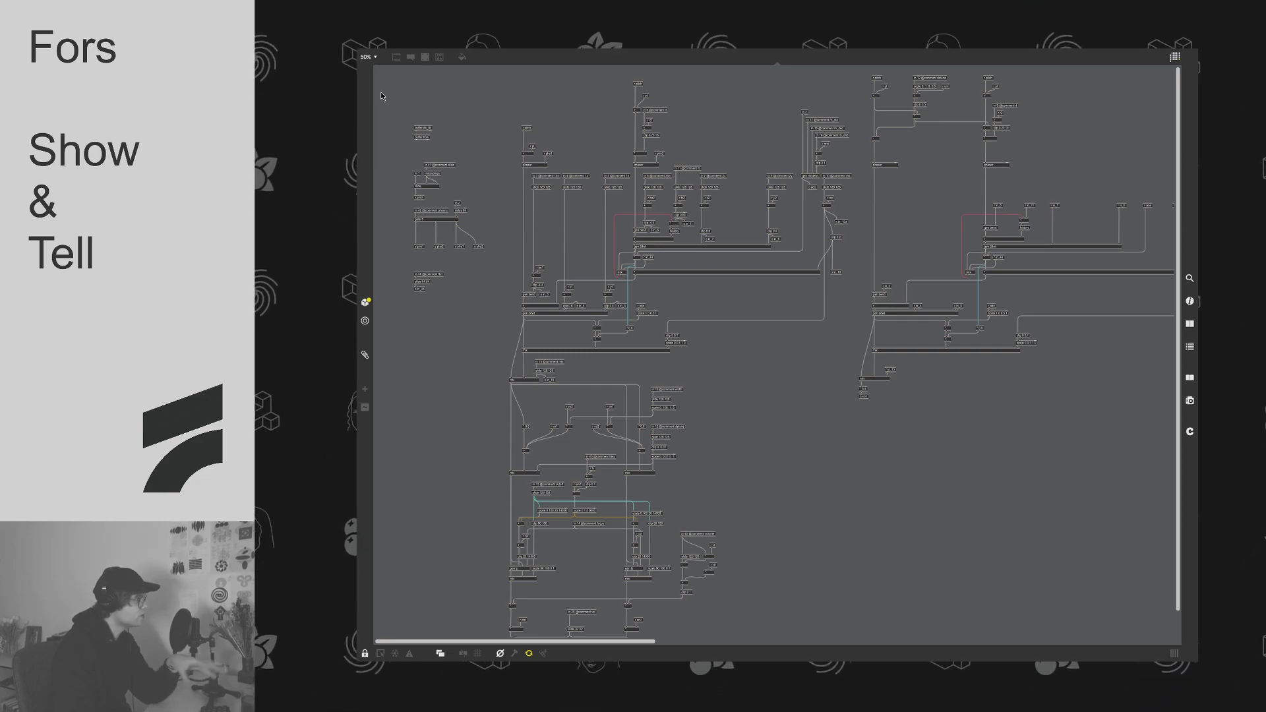
Step: Magnify the gen patcher to 100% and examine the pitch inputs, phasors and gen 2dwt oscillators
{"action": "key", "text": "ctrl+equal"}
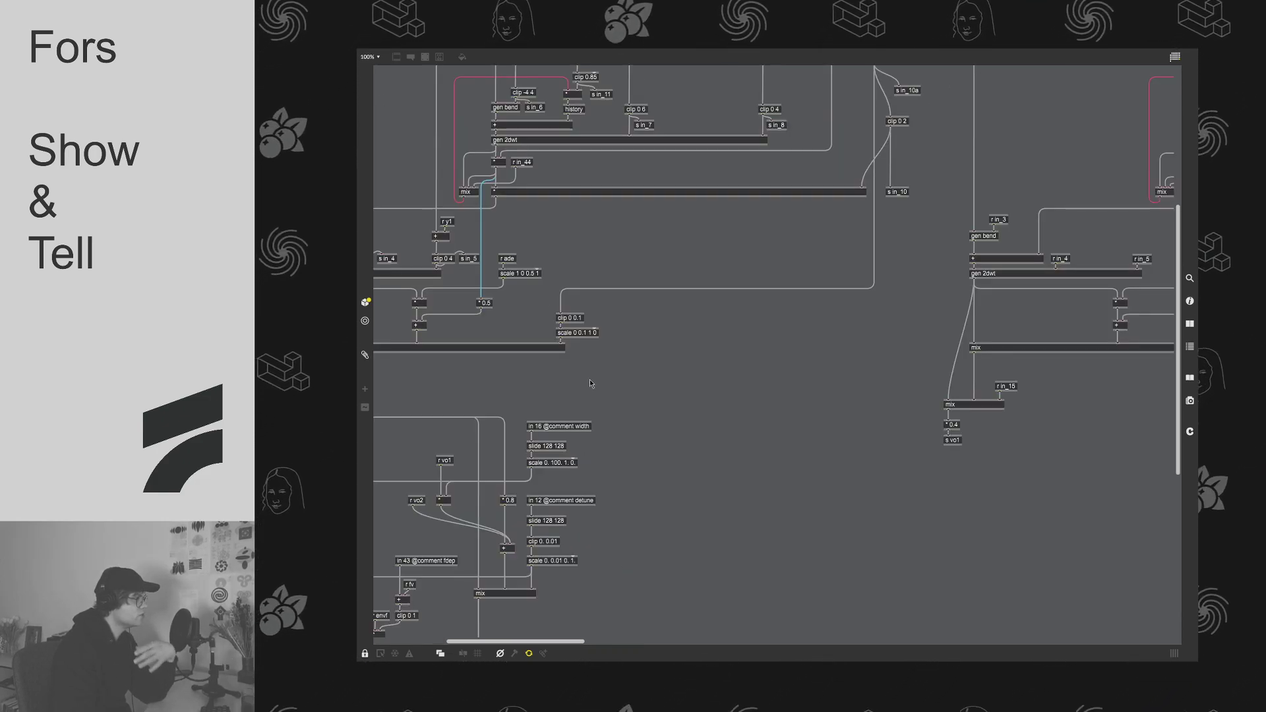
{"action": "scroll", "coordinate": [632, 554], "scroll_direction": "left", "scroll_amount": 10}
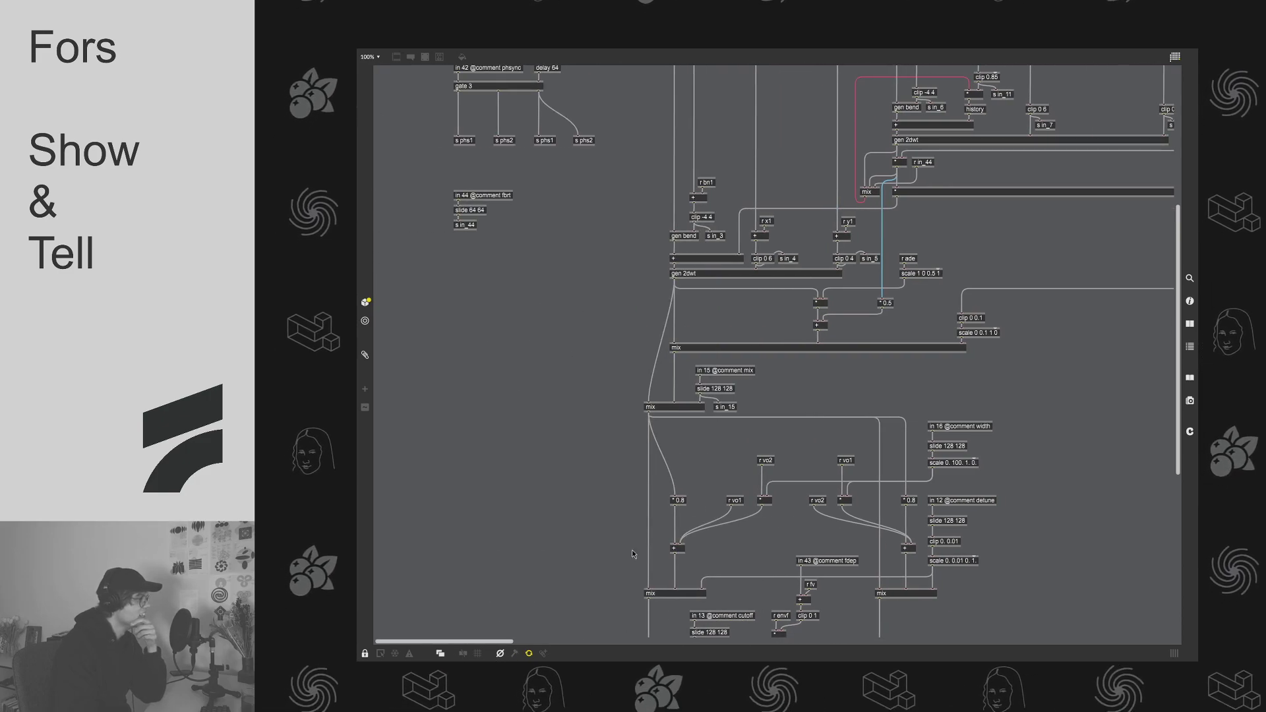
{"action": "scroll", "coordinate": [632, 554], "scroll_direction": "up", "scroll_amount": 6}
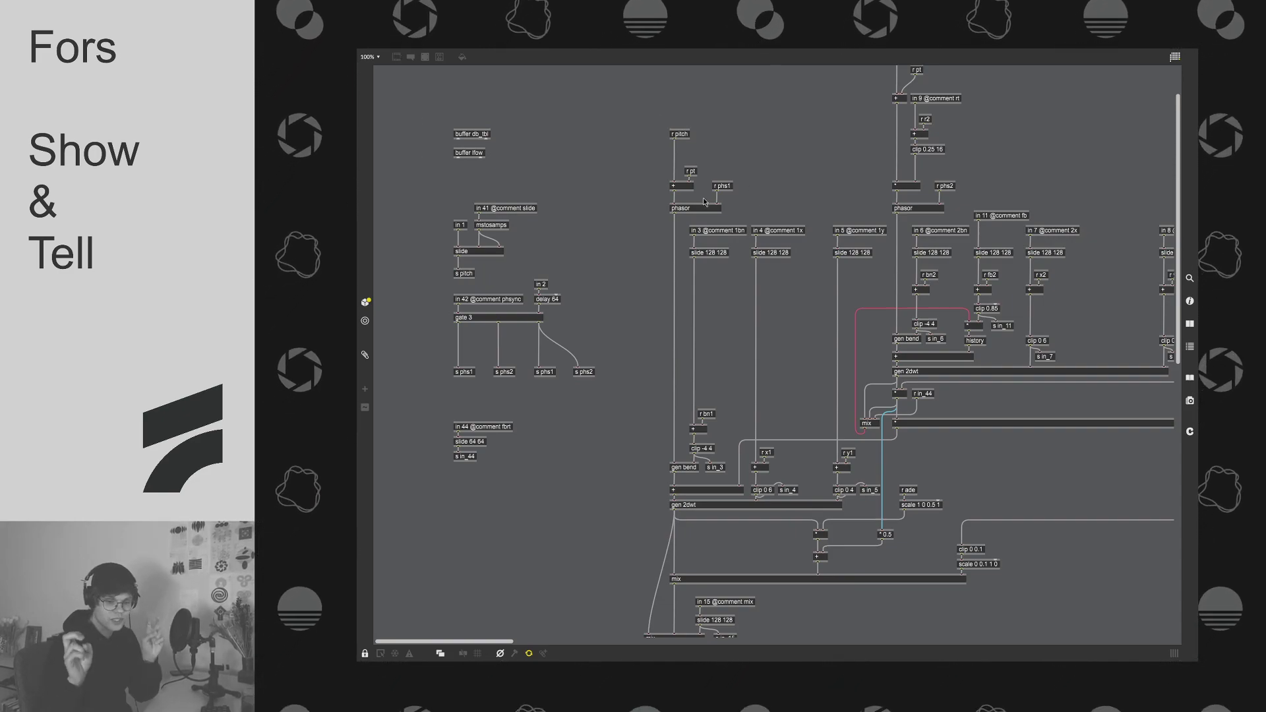
{"action": "scroll", "coordinate": [777, 468], "scroll_direction": "down", "scroll_amount": 2}
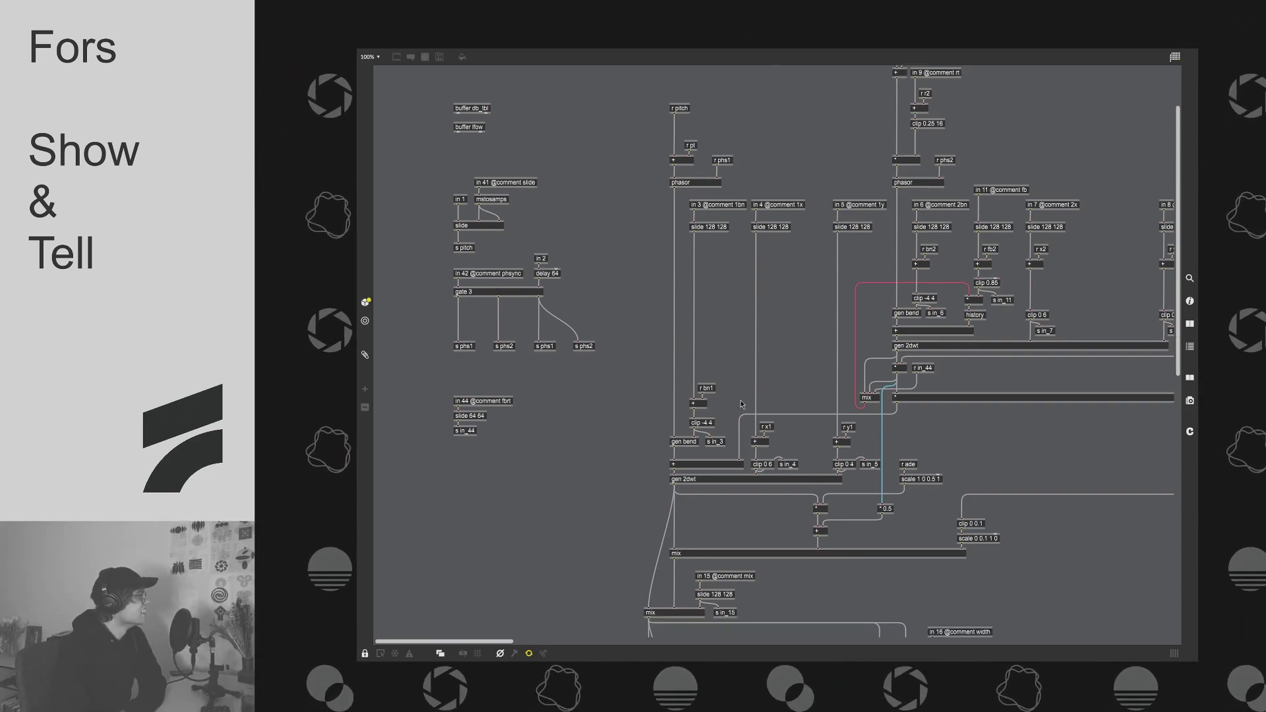
{"action": "scroll", "coordinate": [719, 400], "scroll_direction": "up", "scroll_amount": 4}
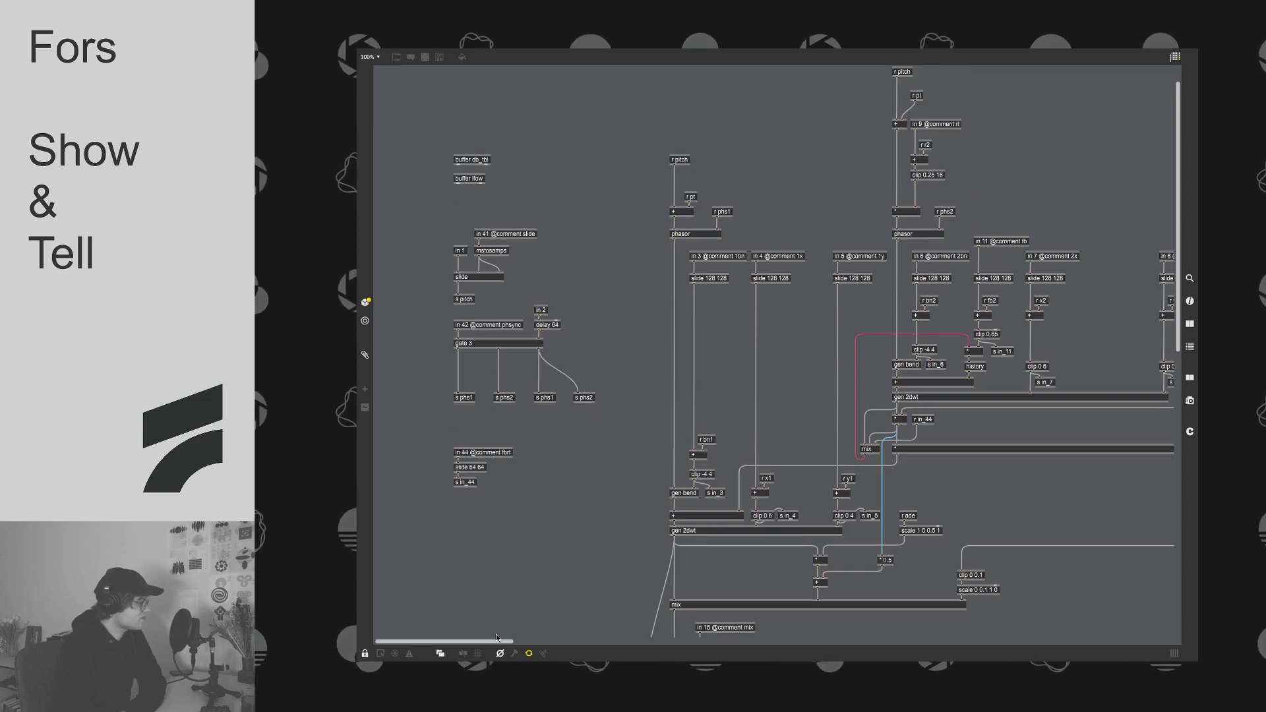
Step: Look over the duplicated oscillator pair and follow the filter and volume stages down to out 2 and out 3
{"action": "left_click_drag", "start_coordinate": [486, 643], "coordinate": [633, 651]}
{"action": "scroll", "coordinate": [637, 407], "scroll_direction": "left", "scroll_amount": 15}
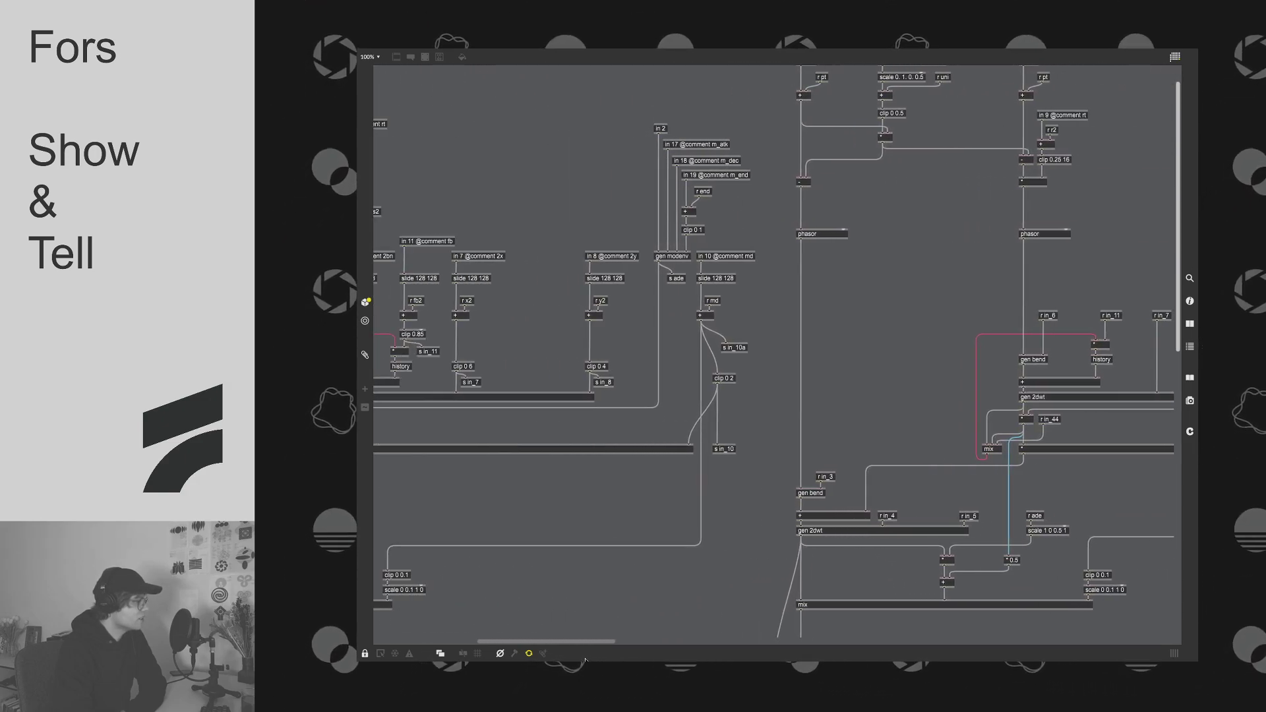
{"action": "scroll", "coordinate": [637, 407], "scroll_direction": "right", "scroll_amount": 10}
{"action": "scroll", "coordinate": [637, 407], "scroll_direction": "down", "scroll_amount": 20}
{"action": "scroll", "coordinate": [637, 407], "scroll_direction": "down", "scroll_amount": 20}
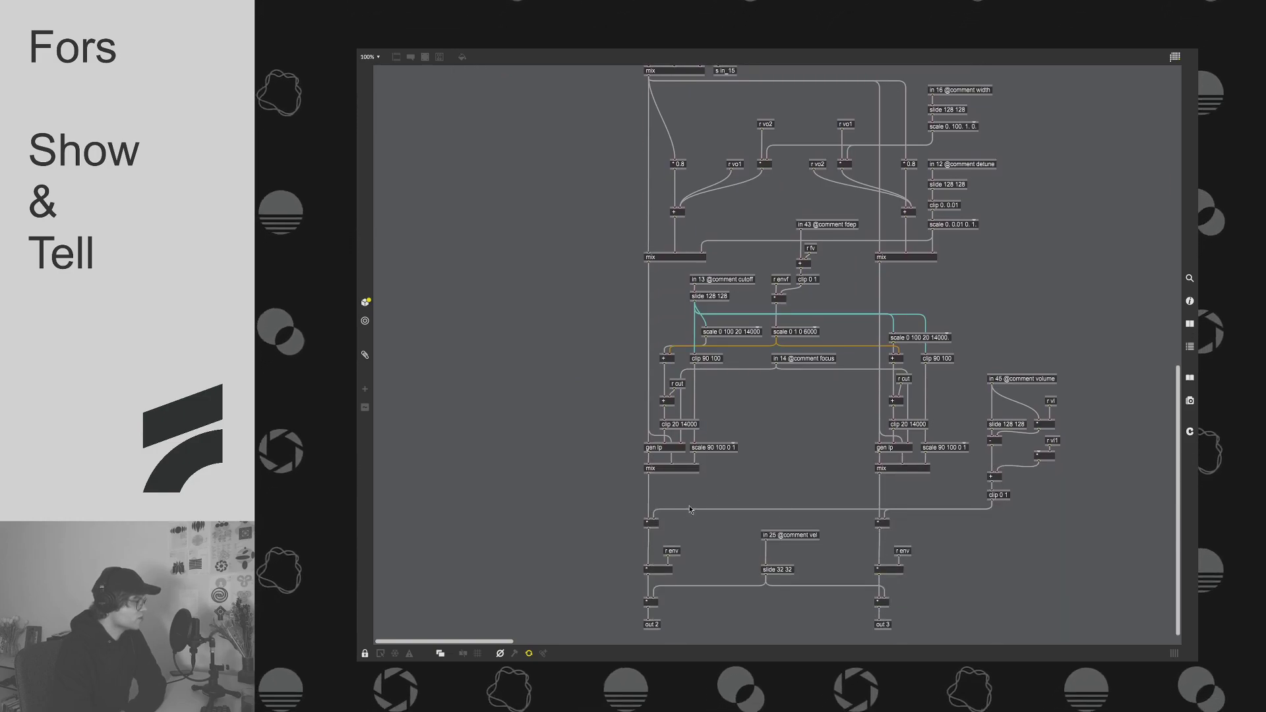
Step: Compare the detuned oscillator pair with the first pair, and trace the signal down to the width and detune mix stage
{"action": "scroll", "coordinate": [653, 526], "scroll_direction": "up", "scroll_amount": 20}
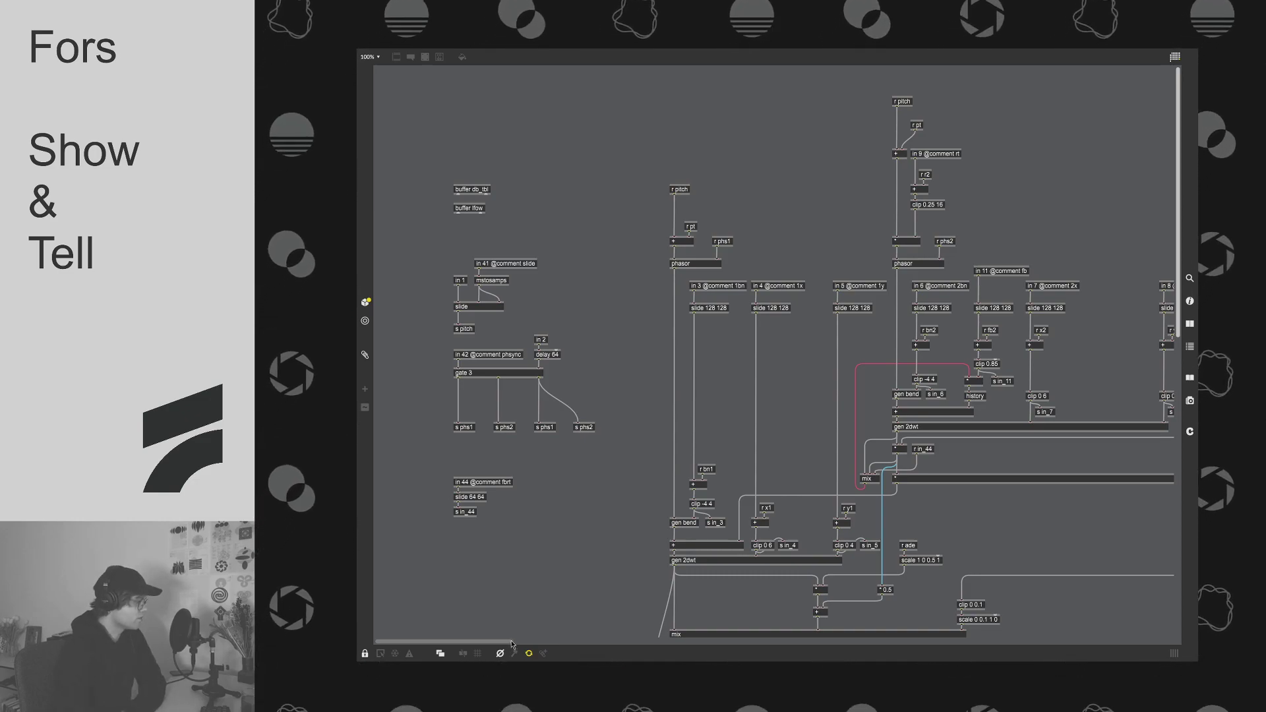
{"action": "left_click_drag", "start_coordinate": [511, 644], "coordinate": [644, 636]}
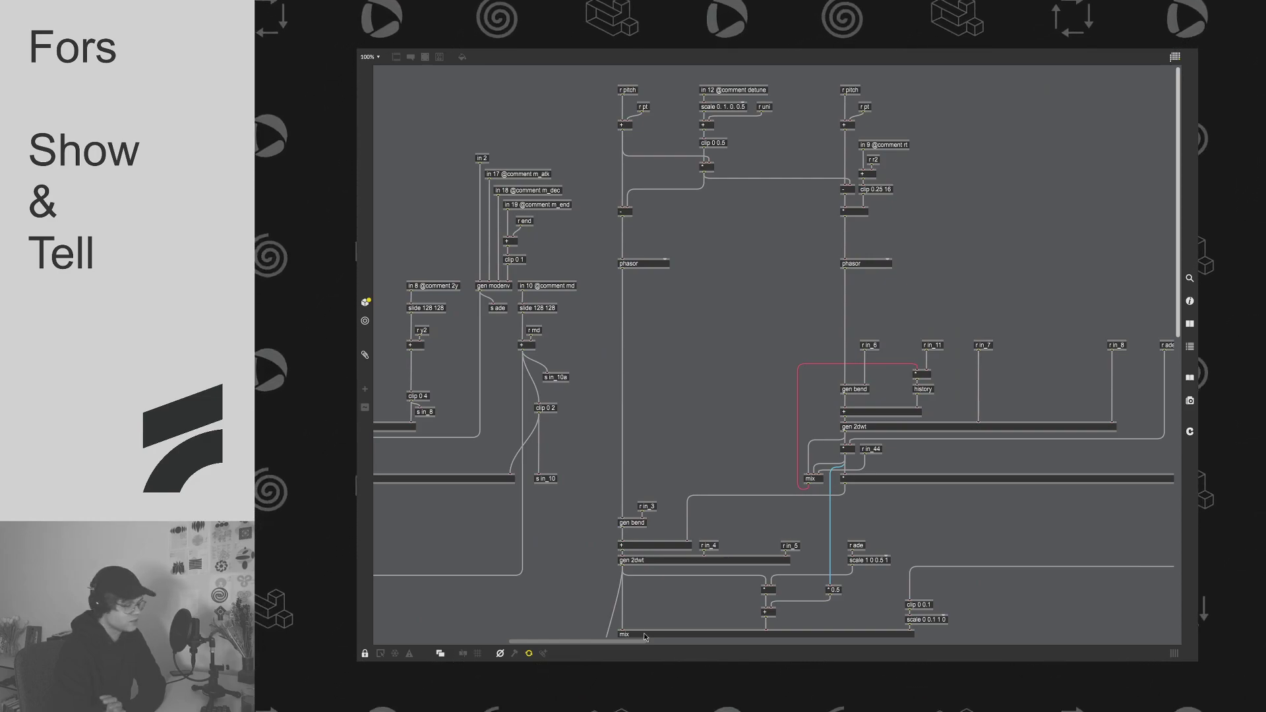
{"action": "left_click_drag", "start_coordinate": [644, 636], "coordinate": [539, 639]}
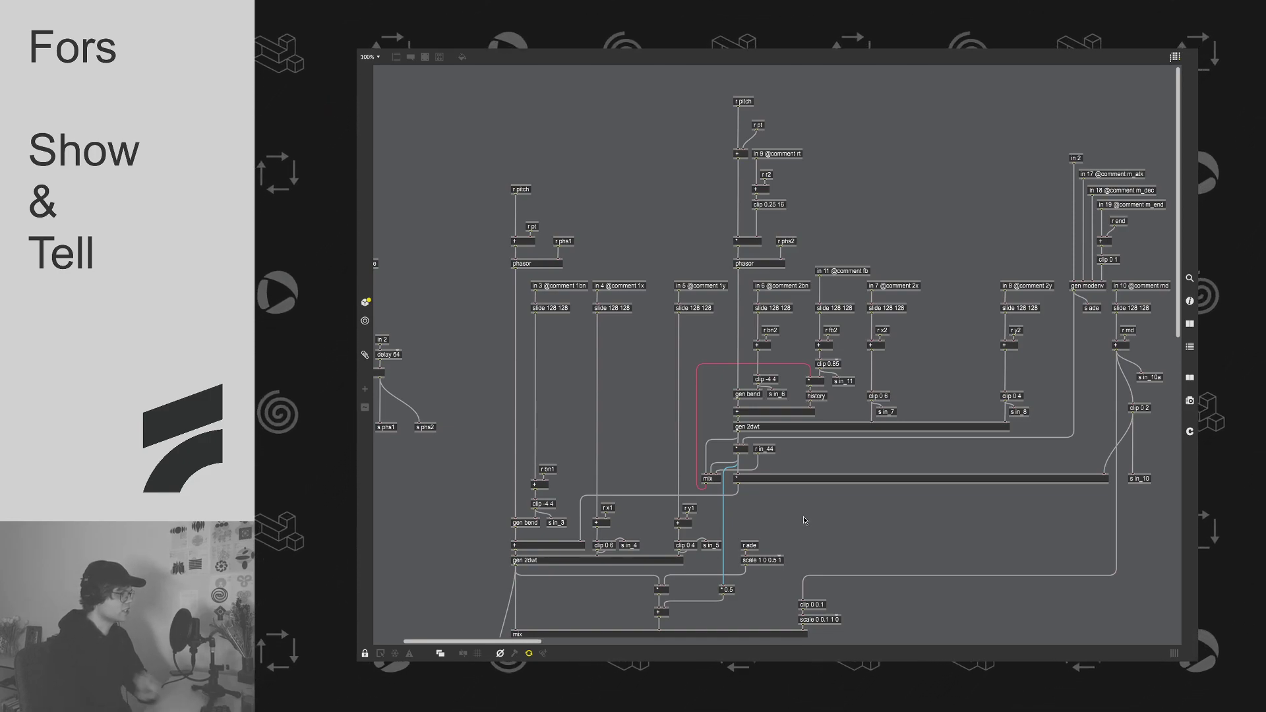
{"action": "scroll", "coordinate": [804, 521], "scroll_direction": "down", "scroll_amount": 10}
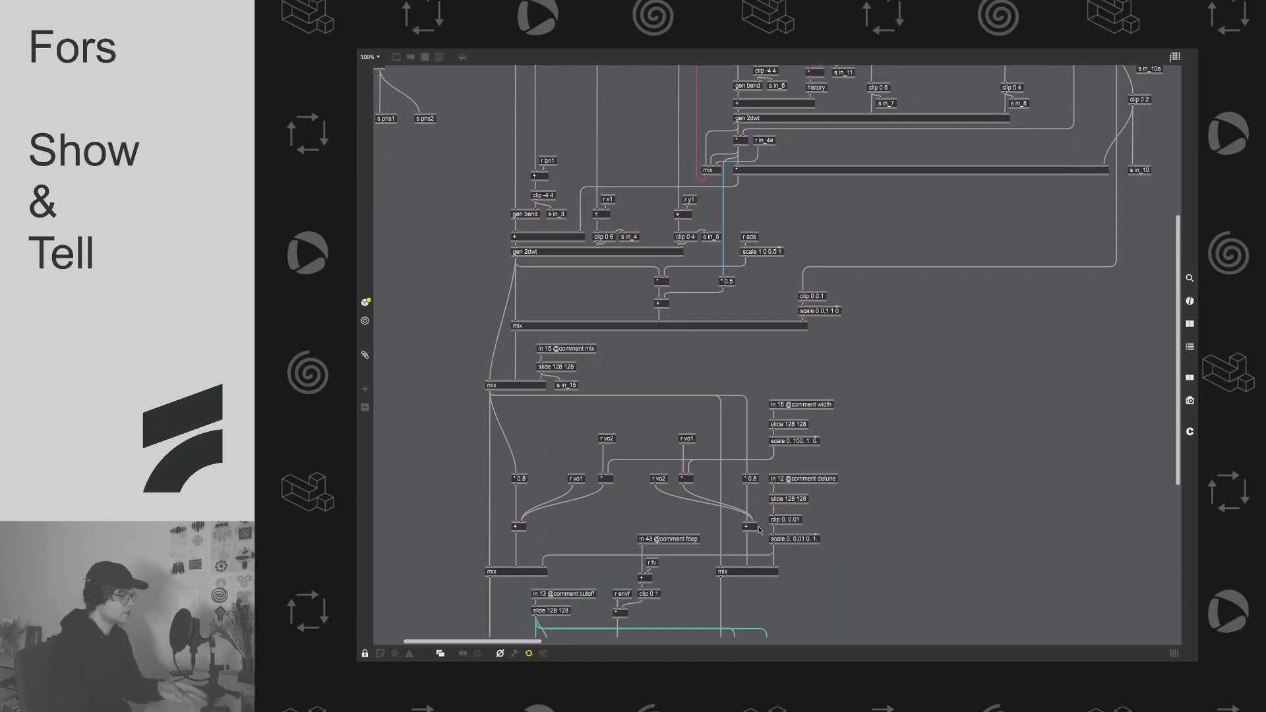
{"action": "scroll", "coordinate": [752, 514], "scroll_direction": "down", "scroll_amount": 2}
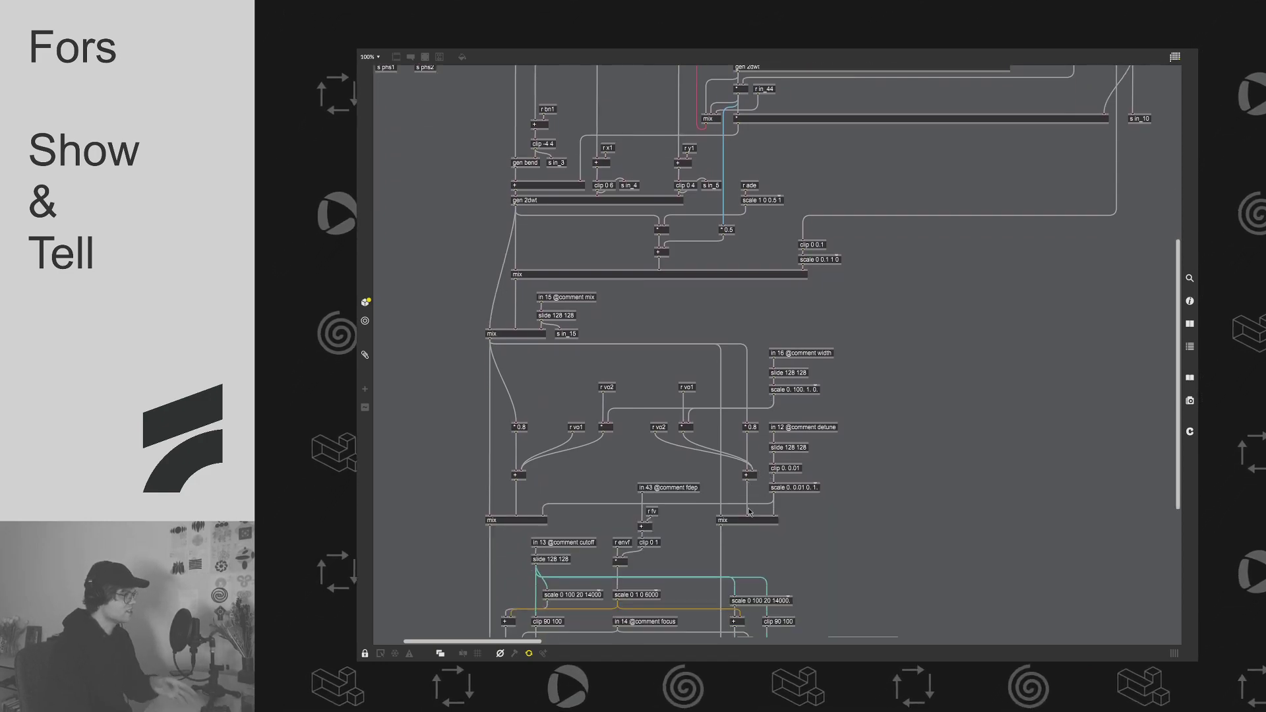
Step: Follow the voice from the width and detune mix down to the filter and volume stages, and return to the pitch inputs
{"action": "scroll", "coordinate": [750, 511], "scroll_direction": "down", "scroll_amount": 8}
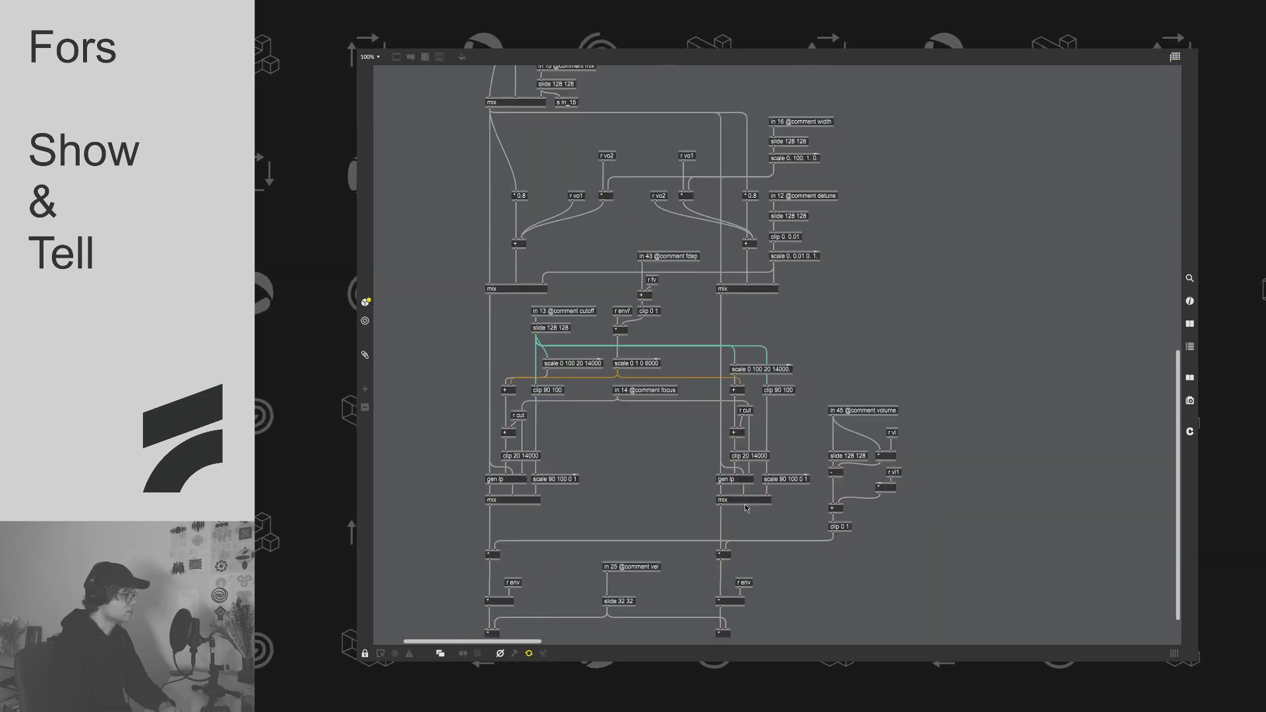
{"action": "scroll", "coordinate": [745, 508], "scroll_direction": "up", "scroll_amount": 20}
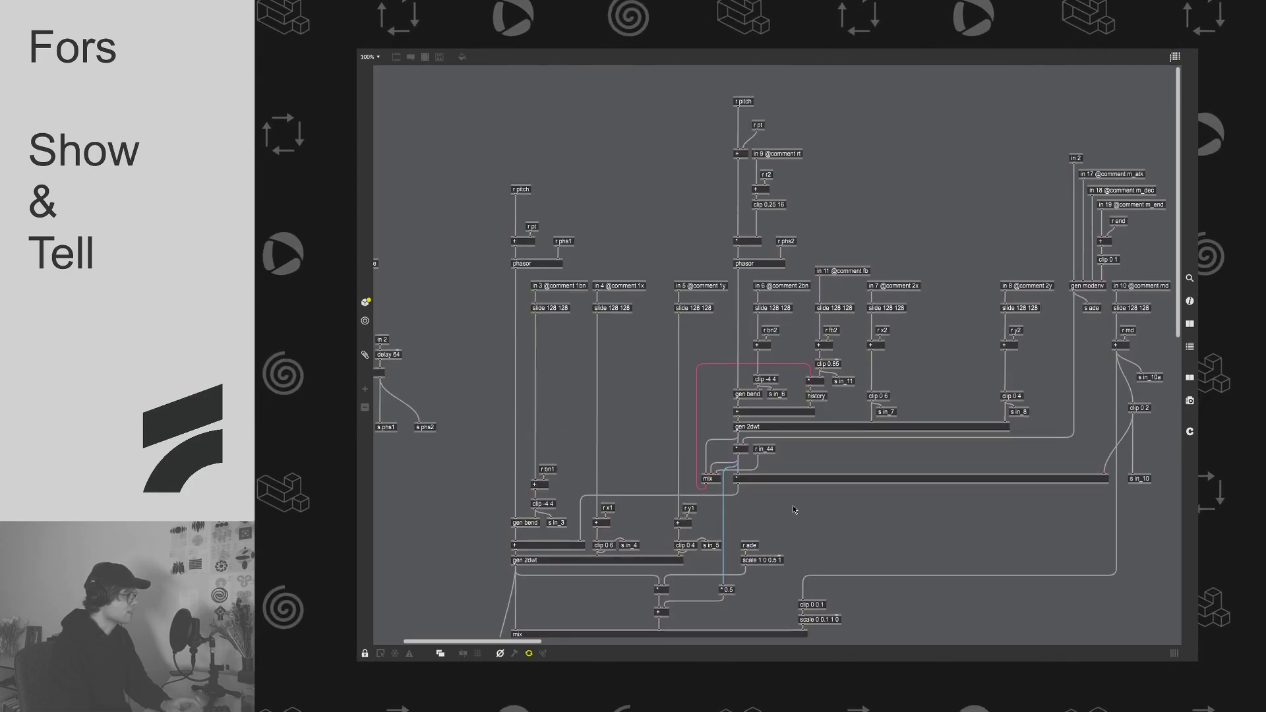
{"action": "scroll", "coordinate": [793, 505], "scroll_direction": "down", "scroll_amount": 1}
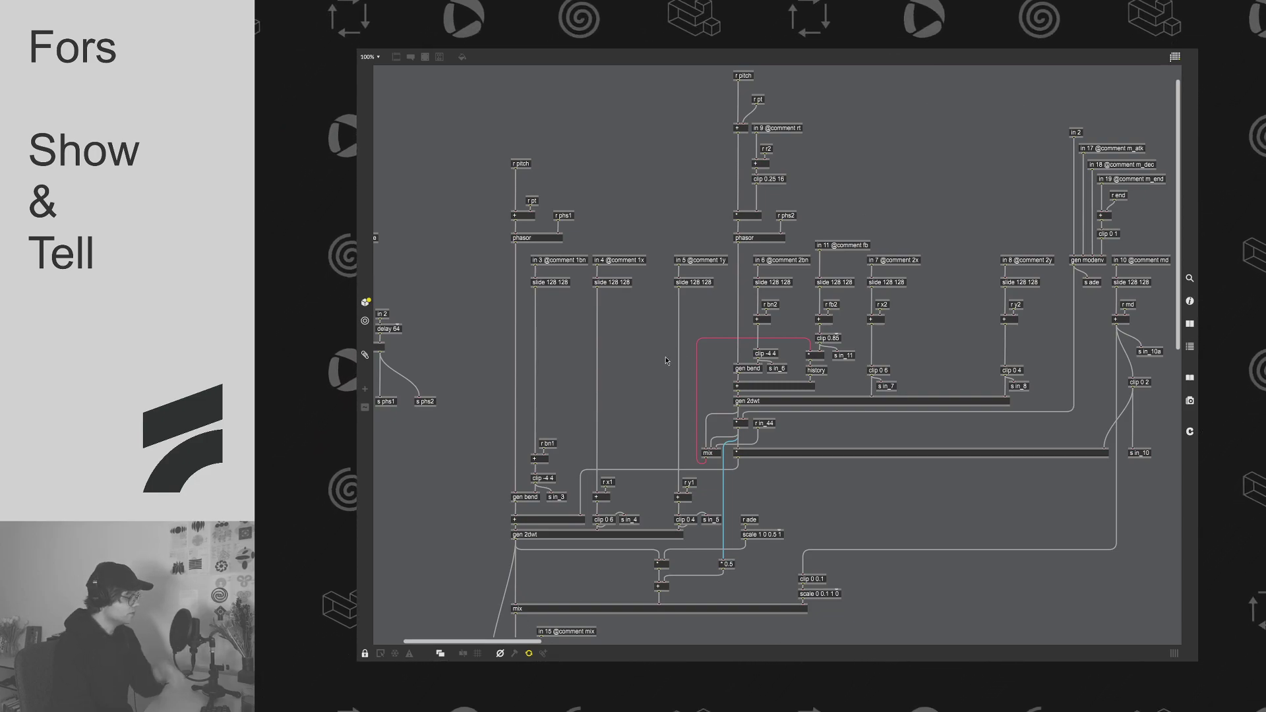
{"action": "key", "text": "super+e"}
{"action": "scroll", "coordinate": [571, 370], "scroll_direction": "up", "scroll_amount": 1}
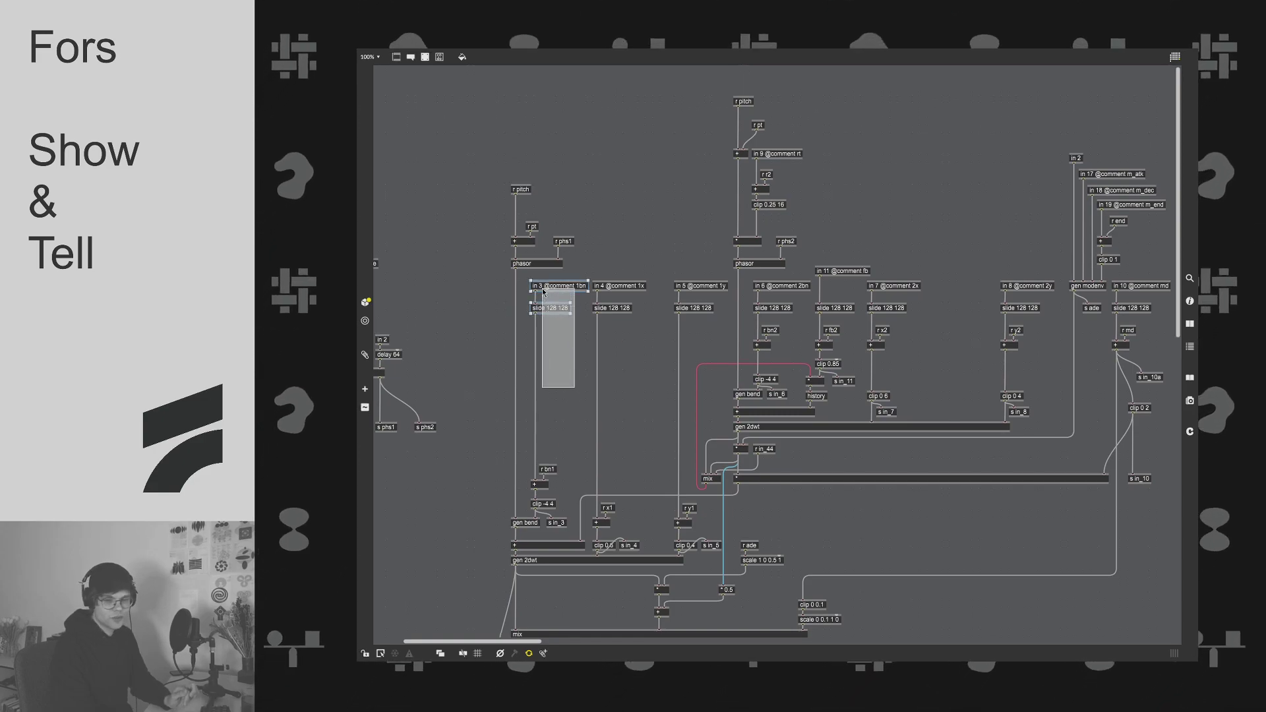
{"action": "left_click_drag", "start_coordinate": [543, 291], "coordinate": [544, 291]}
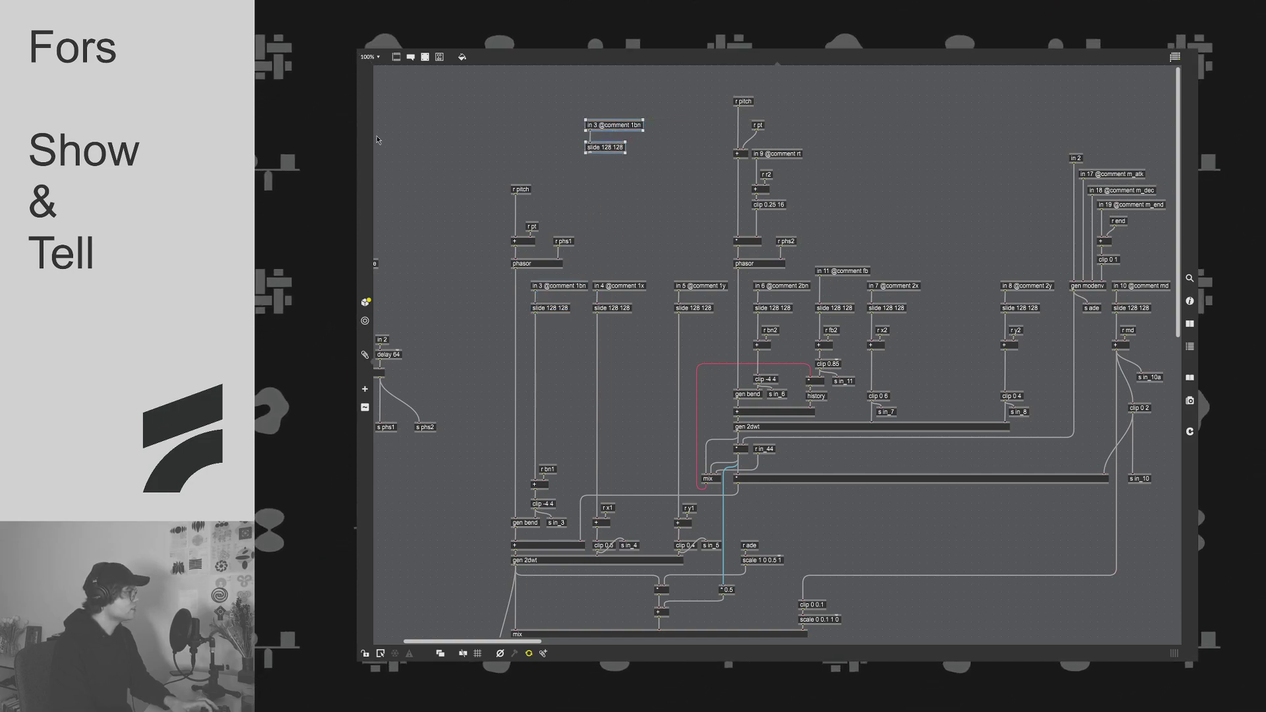
{"action": "key", "text": "super+equal"}
{"action": "key", "text": "super+equal"}
{"action": "key", "text": "super+equal"}
{"action": "left_click", "coordinate": [837, 426]}
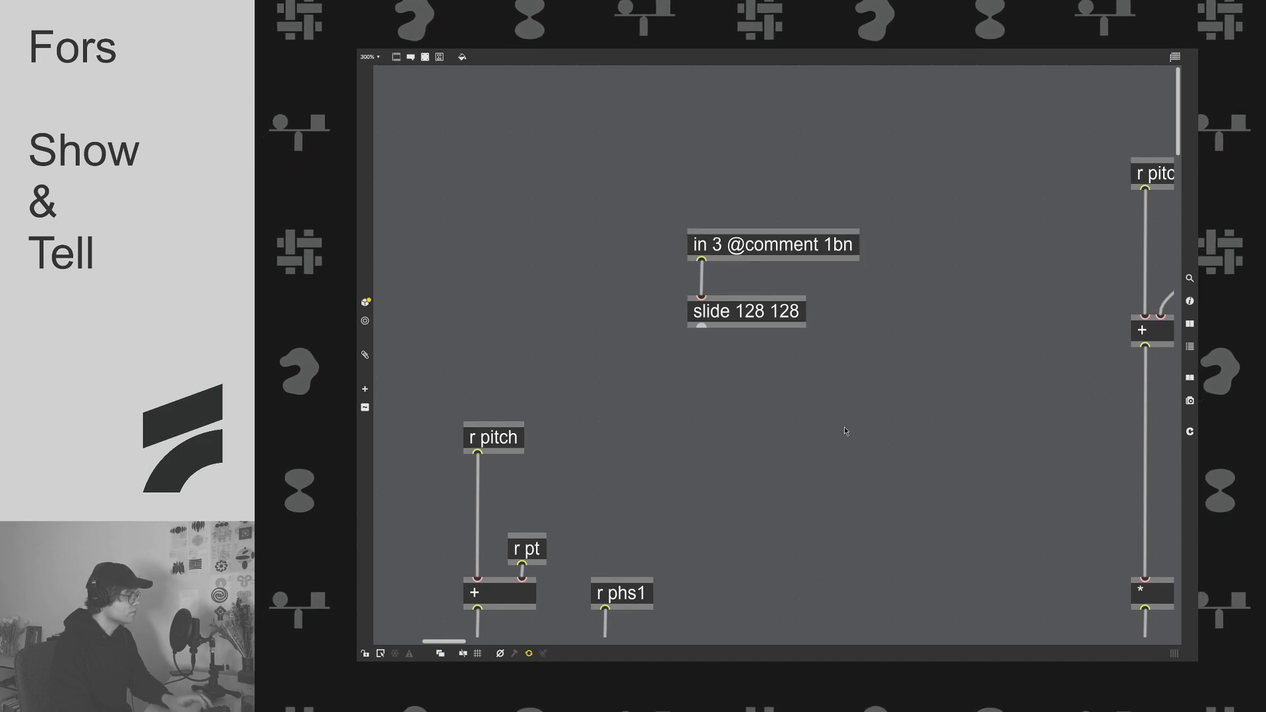
{"action": "left_click_drag", "start_coordinate": [745, 252], "coordinate": [743, 249]}
{"action": "left_click", "coordinate": [734, 316], "text": "shift"}
{"action": "left_click_drag", "start_coordinate": [735, 316], "coordinate": [772, 341]}
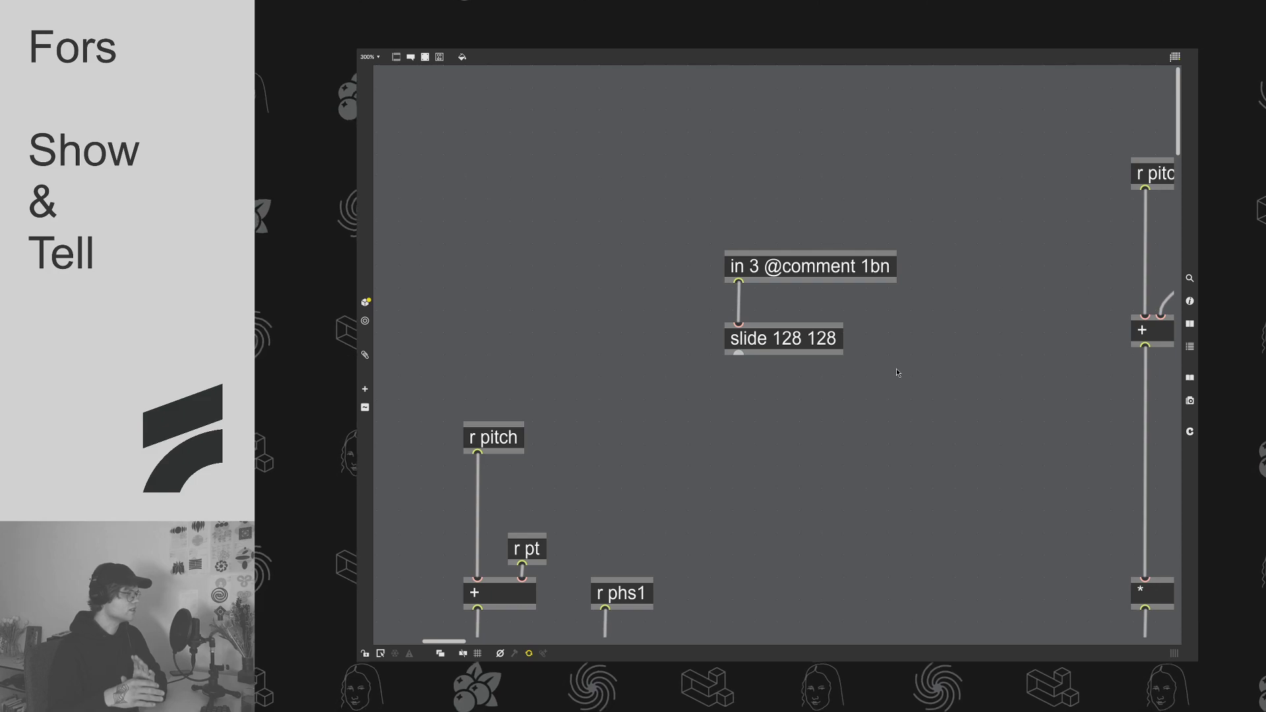
{"action": "left_click_drag", "start_coordinate": [907, 428], "coordinate": [686, 295]}
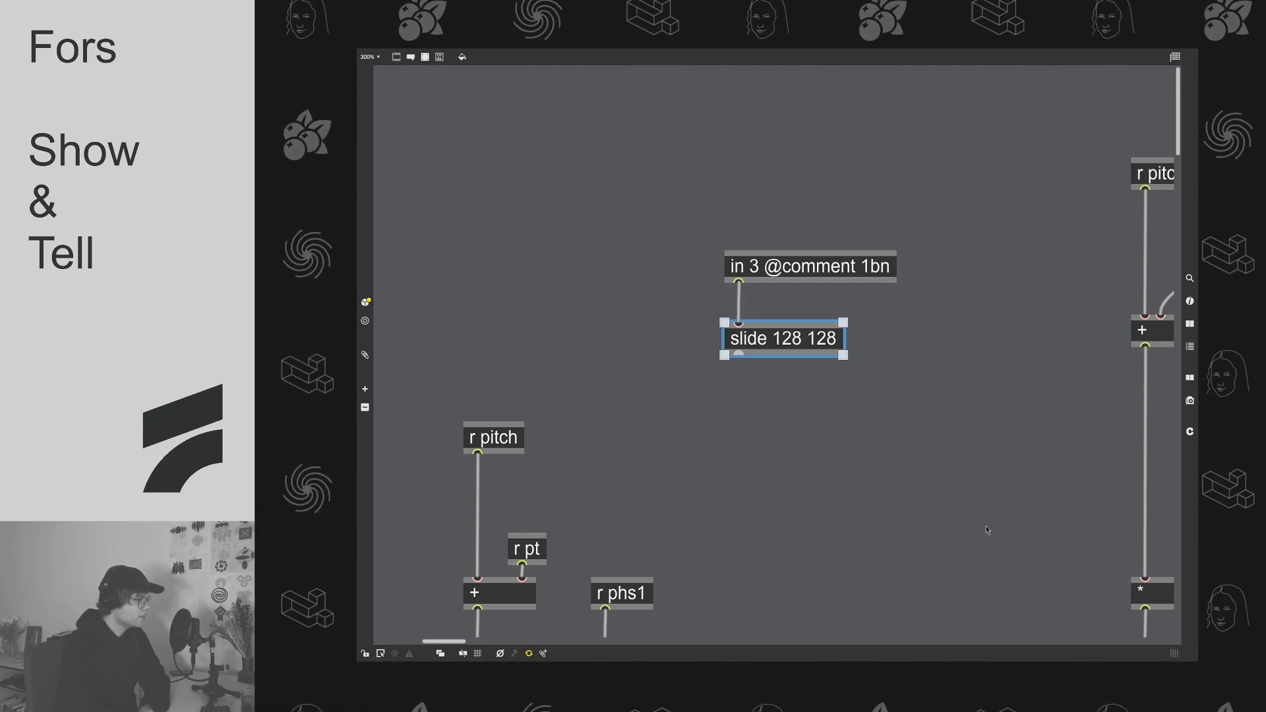
{"action": "left_click_drag", "start_coordinate": [902, 405], "coordinate": [645, 246]}
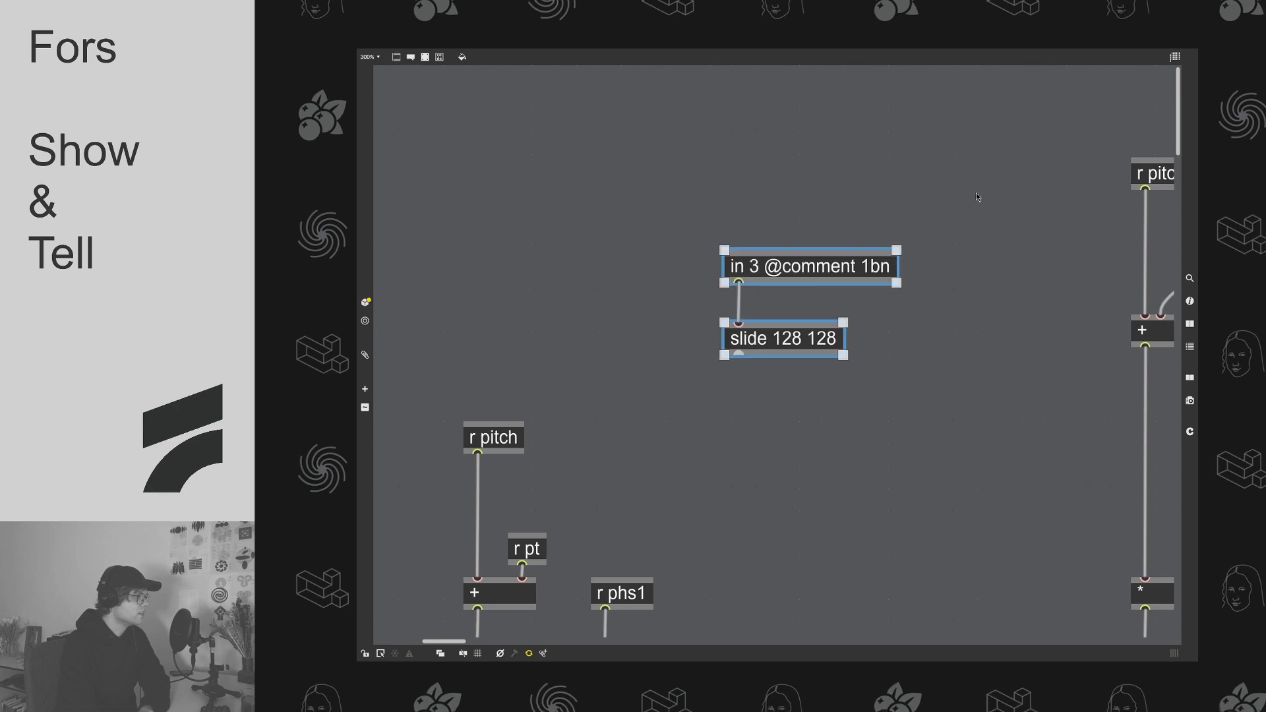
{"action": "left_click", "coordinate": [955, 355]}
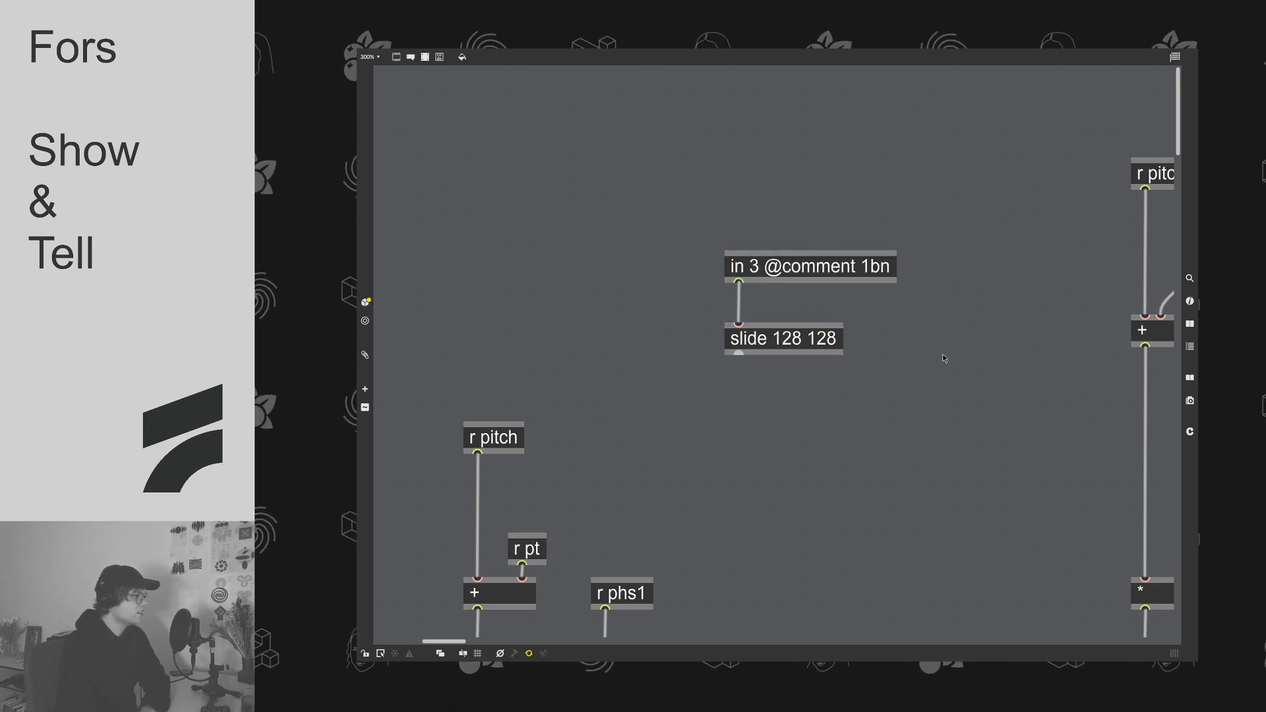
{"action": "left_click_drag", "start_coordinate": [818, 278], "coordinate": [818, 293]}
{"action": "left_click_drag", "start_coordinate": [827, 345], "coordinate": [827, 338]}
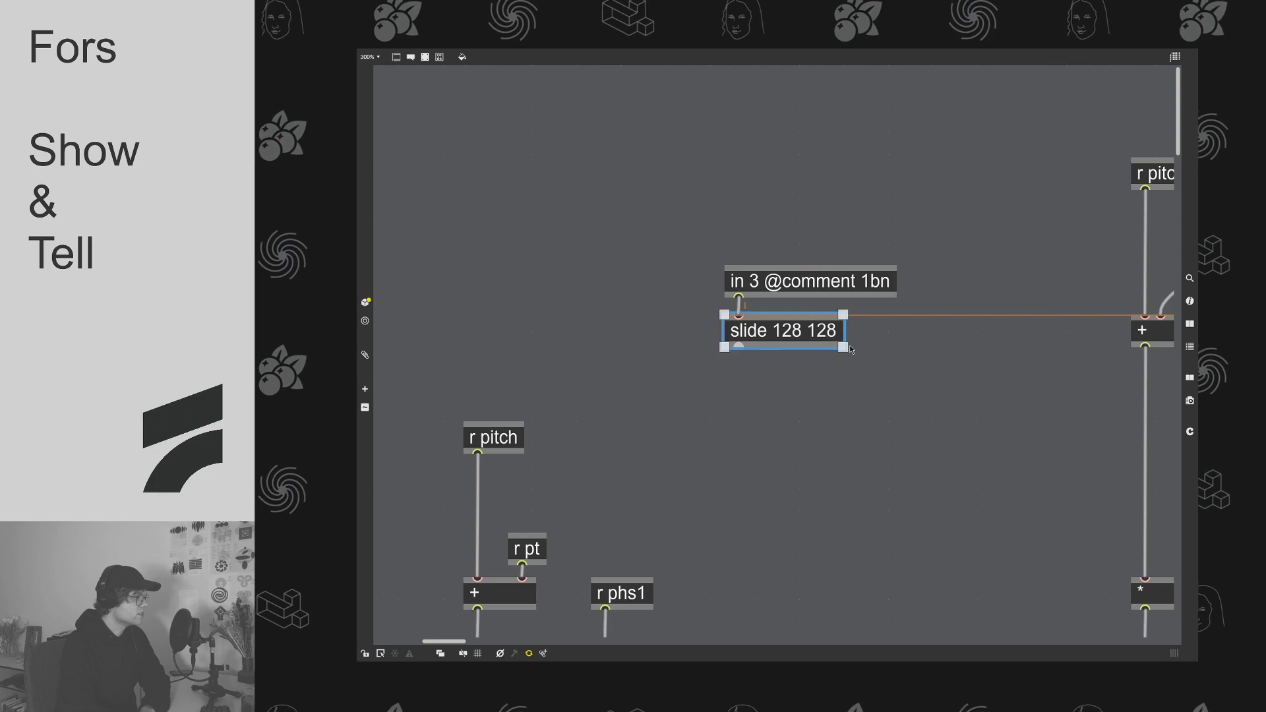
{"action": "left_click", "coordinate": [999, 506]}
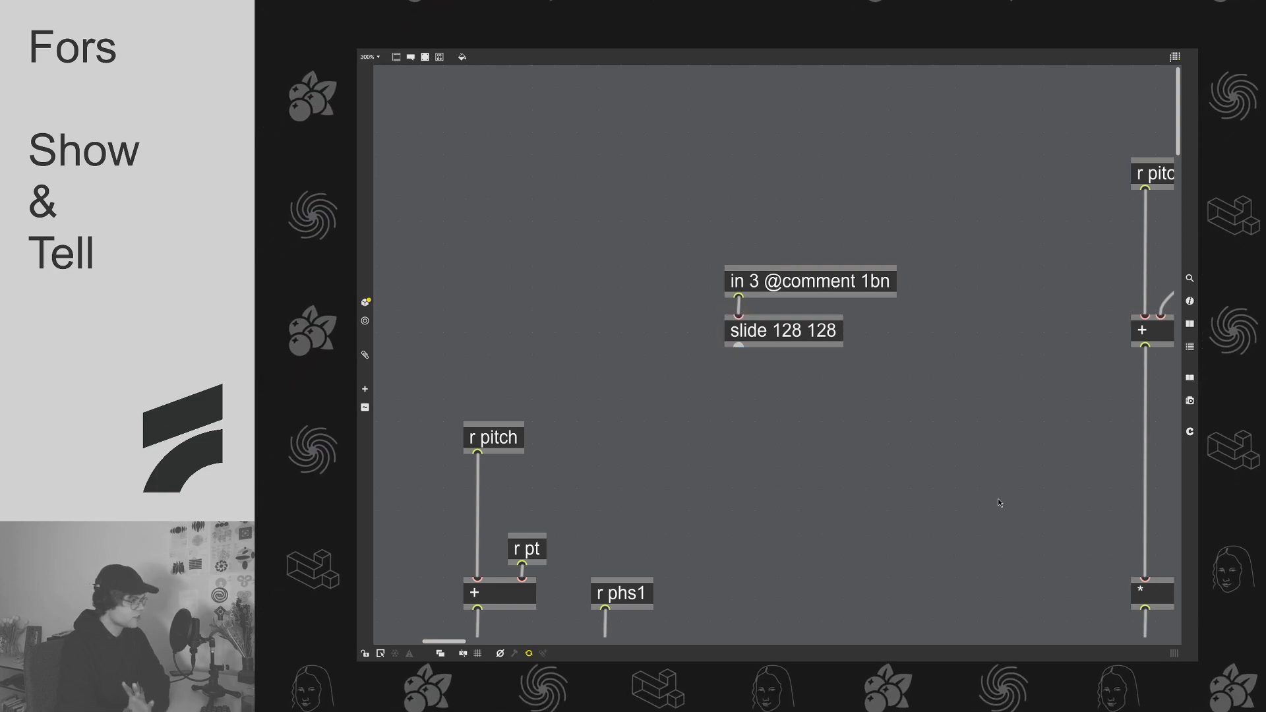
Step: Delete the copied in 3 and slide pair and return the patcher to 100% magnification
{"action": "left_click_drag", "start_coordinate": [910, 399], "coordinate": [735, 258]}
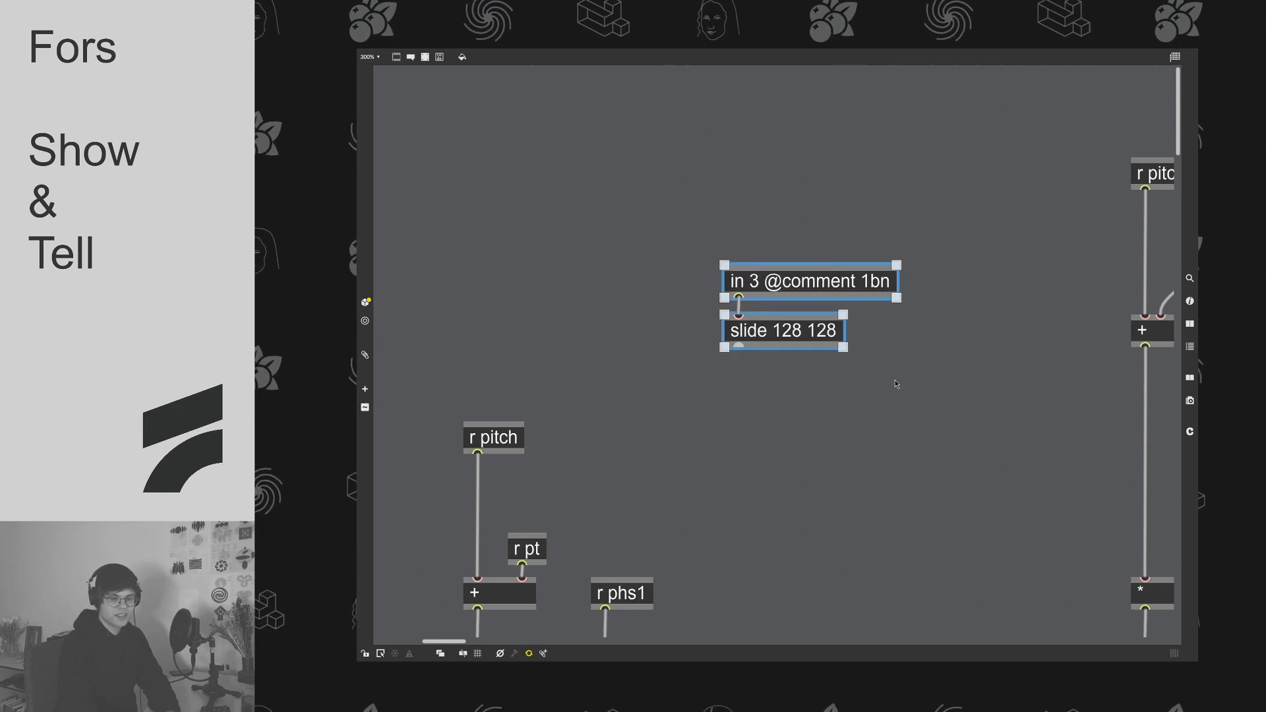
{"action": "left_click_drag", "start_coordinate": [896, 383], "coordinate": [809, 271]}
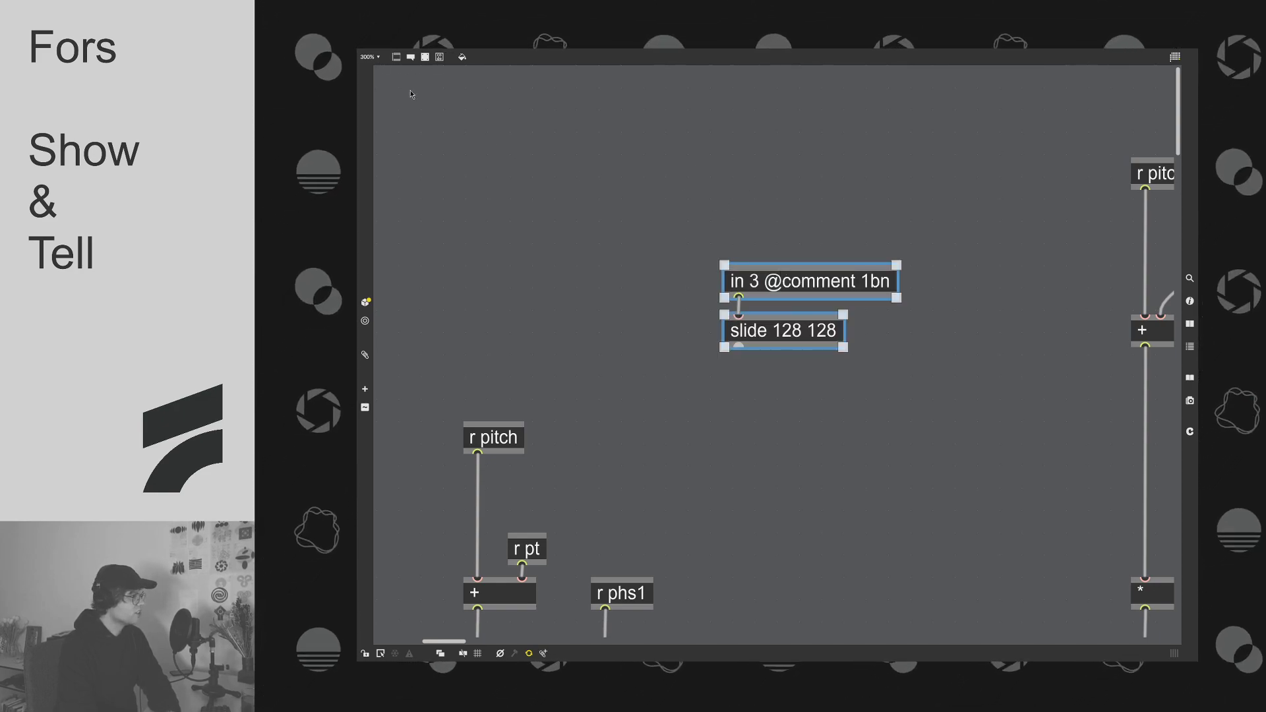
{"action": "key", "text": "ctrl+minus"}
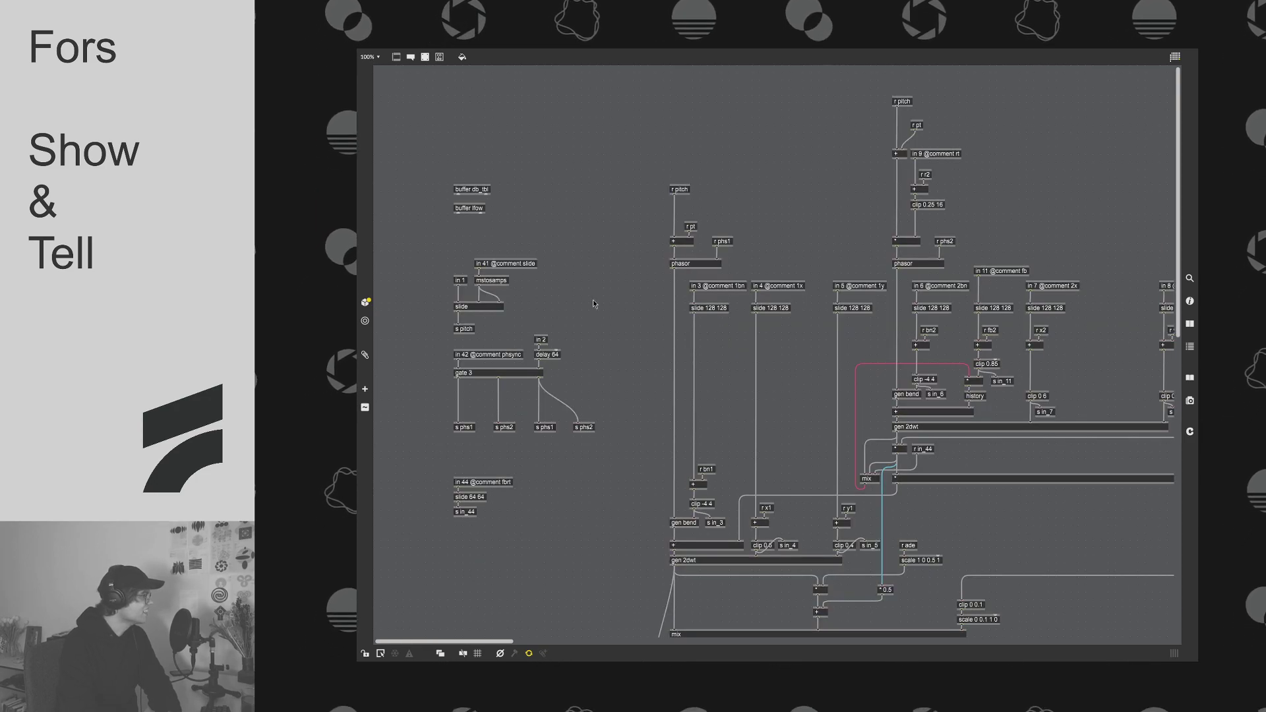
Step: Examine how the bend, x and y inputs, the feedback path and the phasors feed the two gen 2dwt oscillators
{"action": "scroll", "coordinate": [865, 327], "scroll_direction": "down", "scroll_amount": 2}
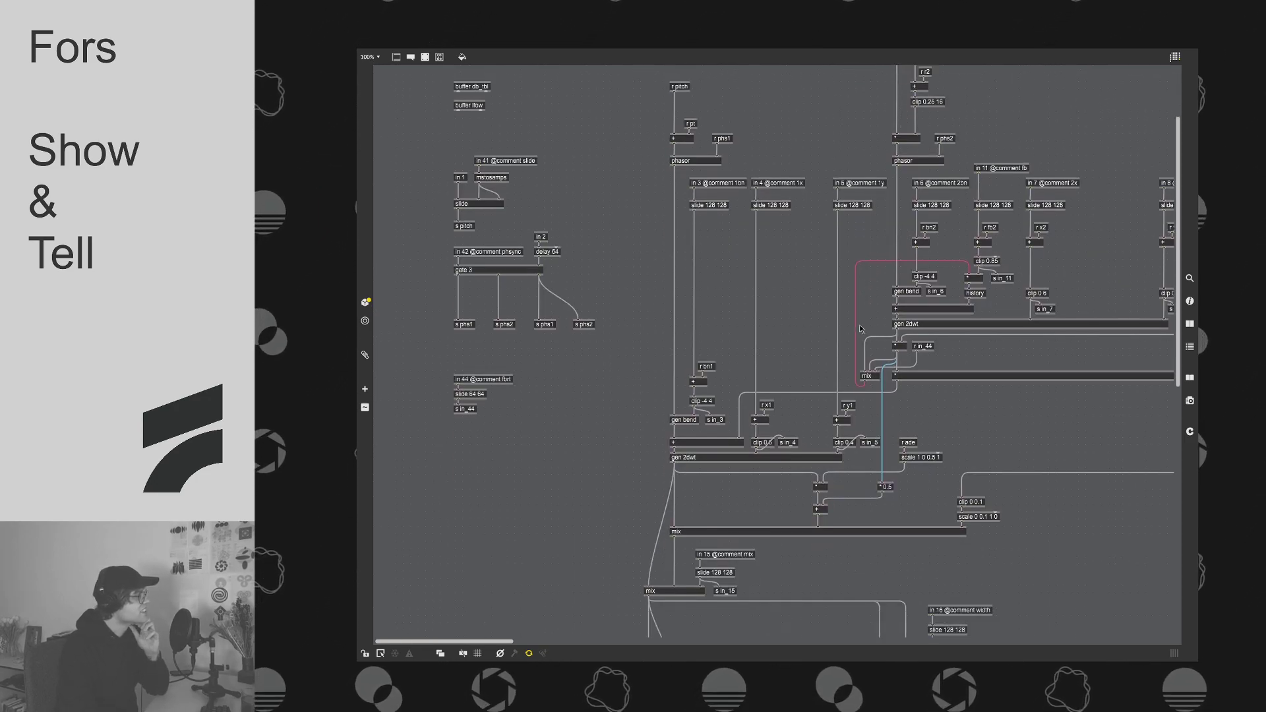
{"action": "scroll", "coordinate": [657, 319], "scroll_direction": "down", "scroll_amount": 3}
{"action": "scroll", "coordinate": [657, 326], "scroll_direction": "down", "scroll_amount": 4}
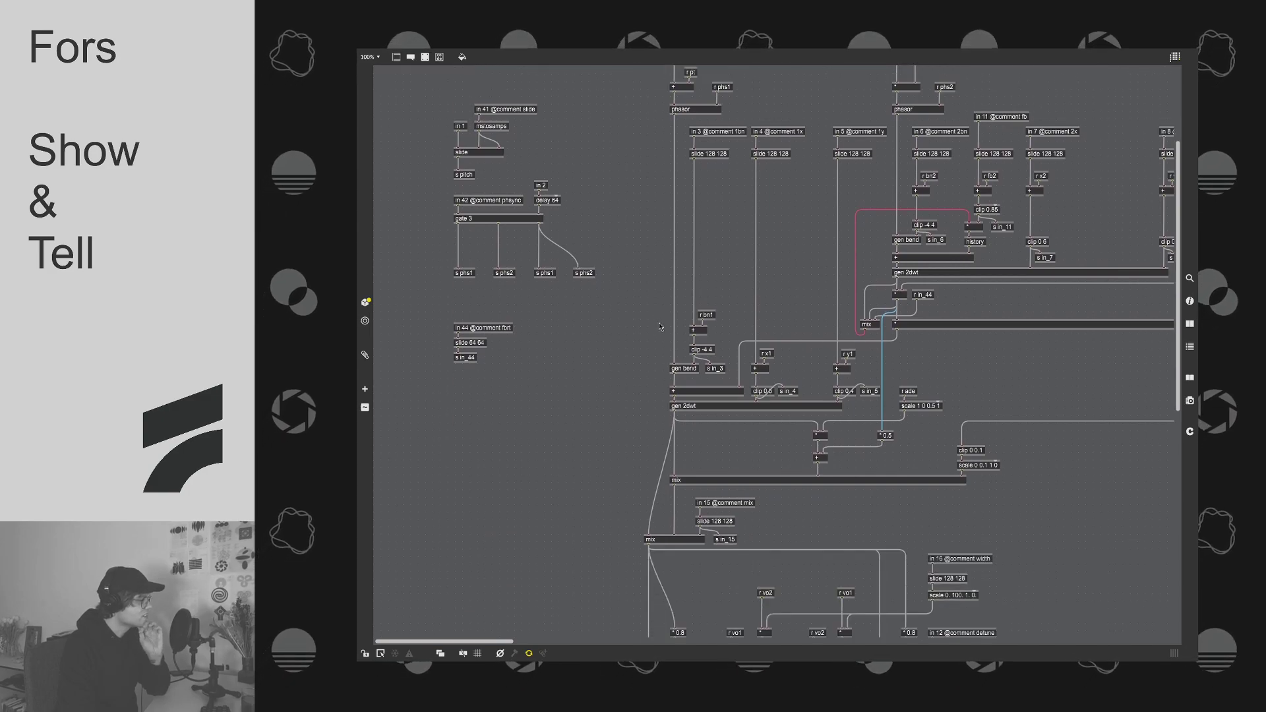
{"action": "scroll", "coordinate": [694, 328], "scroll_direction": "down", "scroll_amount": 1}
{"action": "scroll", "coordinate": [694, 329], "scroll_direction": "up", "scroll_amount": 2}
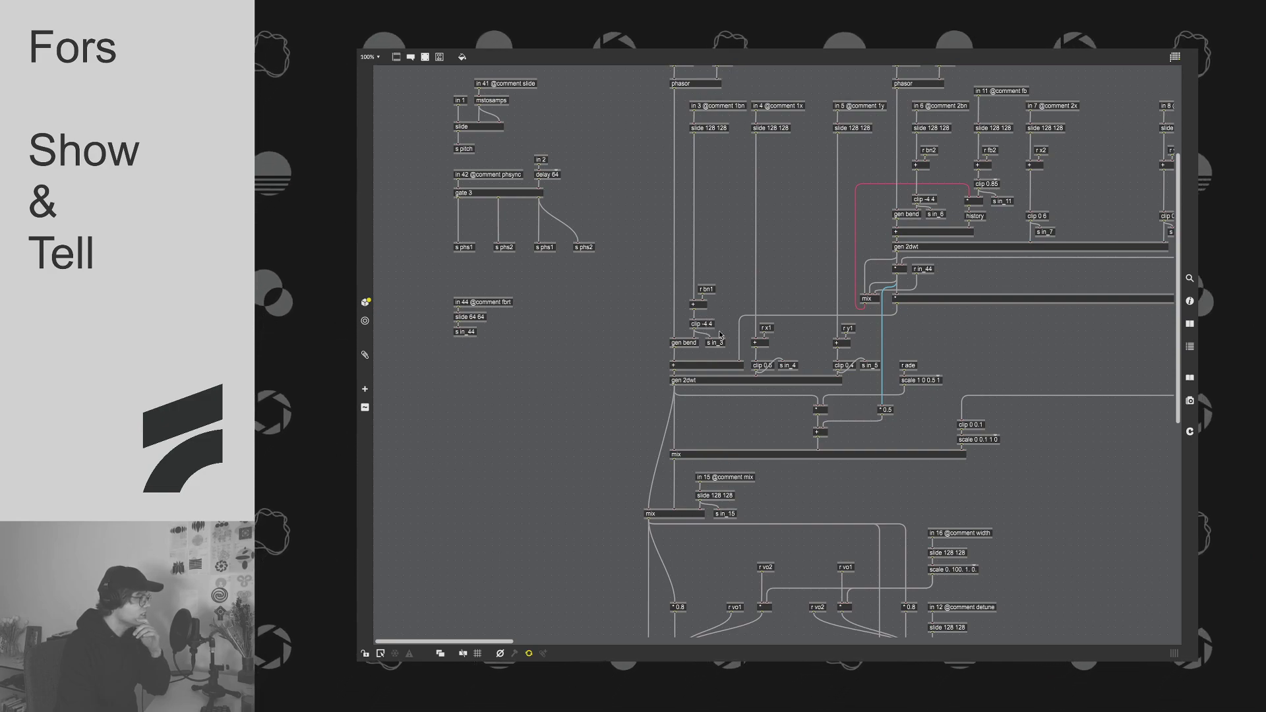
{"action": "scroll", "coordinate": [720, 335], "scroll_direction": "up", "scroll_amount": 1}
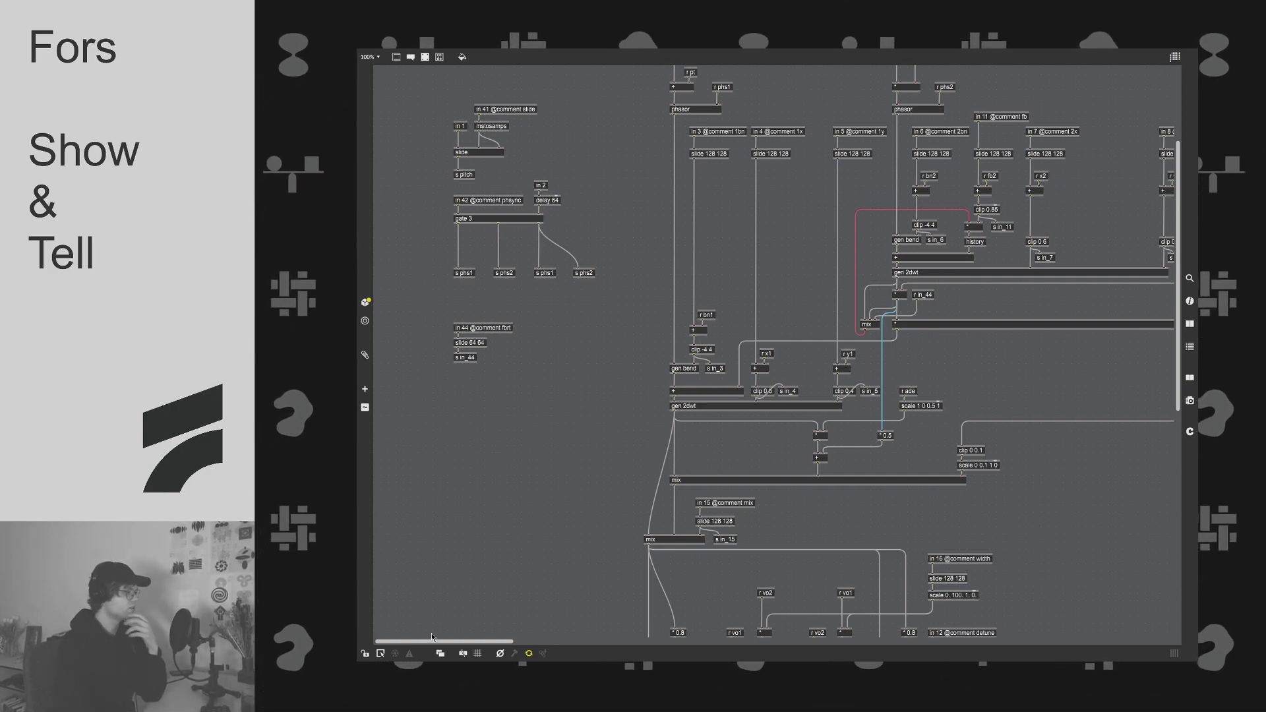
{"action": "left_click_drag", "start_coordinate": [449, 643], "coordinate": [472, 640]}
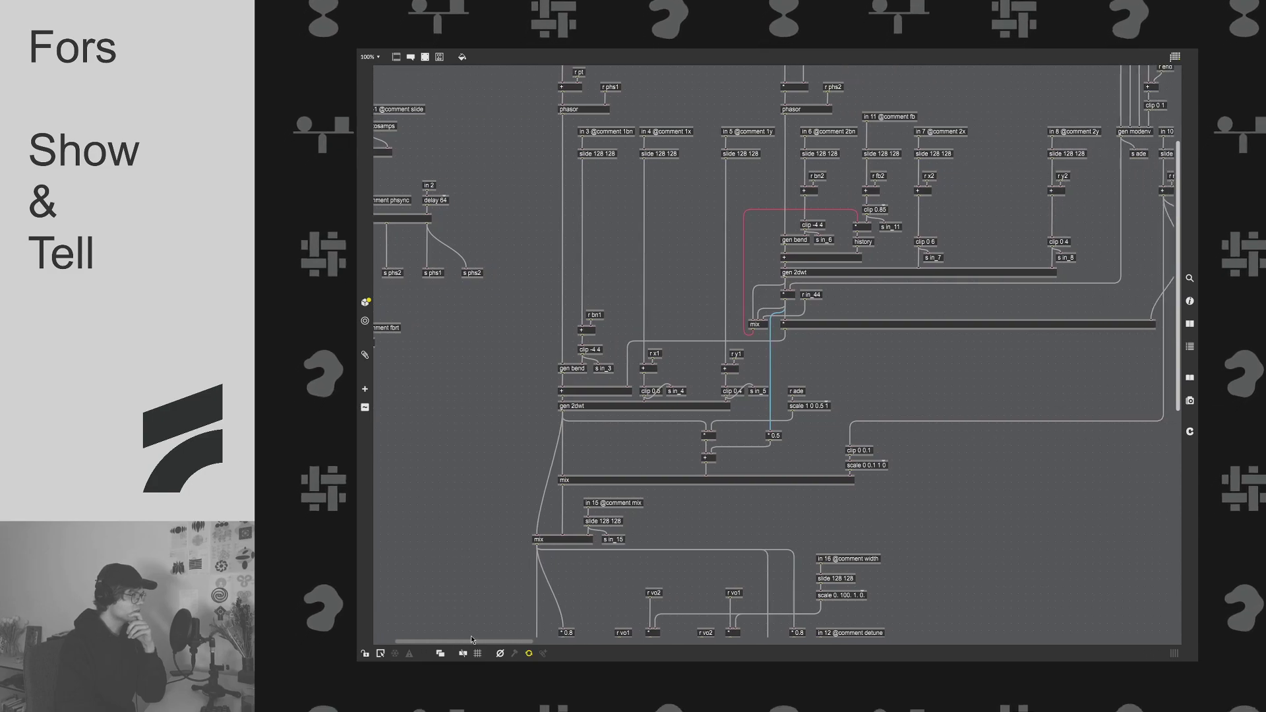
{"action": "scroll", "coordinate": [718, 460], "scroll_direction": "up", "scroll_amount": 5}
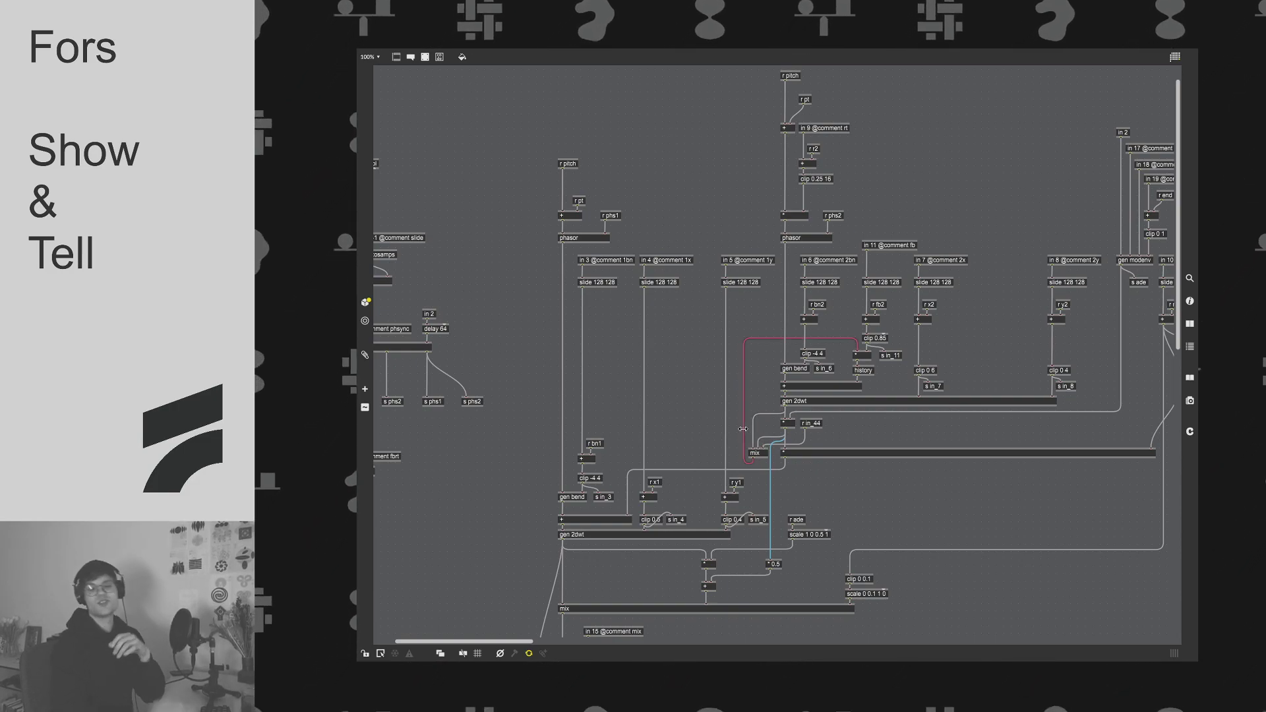
{"action": "scroll", "coordinate": [853, 371], "scroll_direction": "down", "scroll_amount": 3}
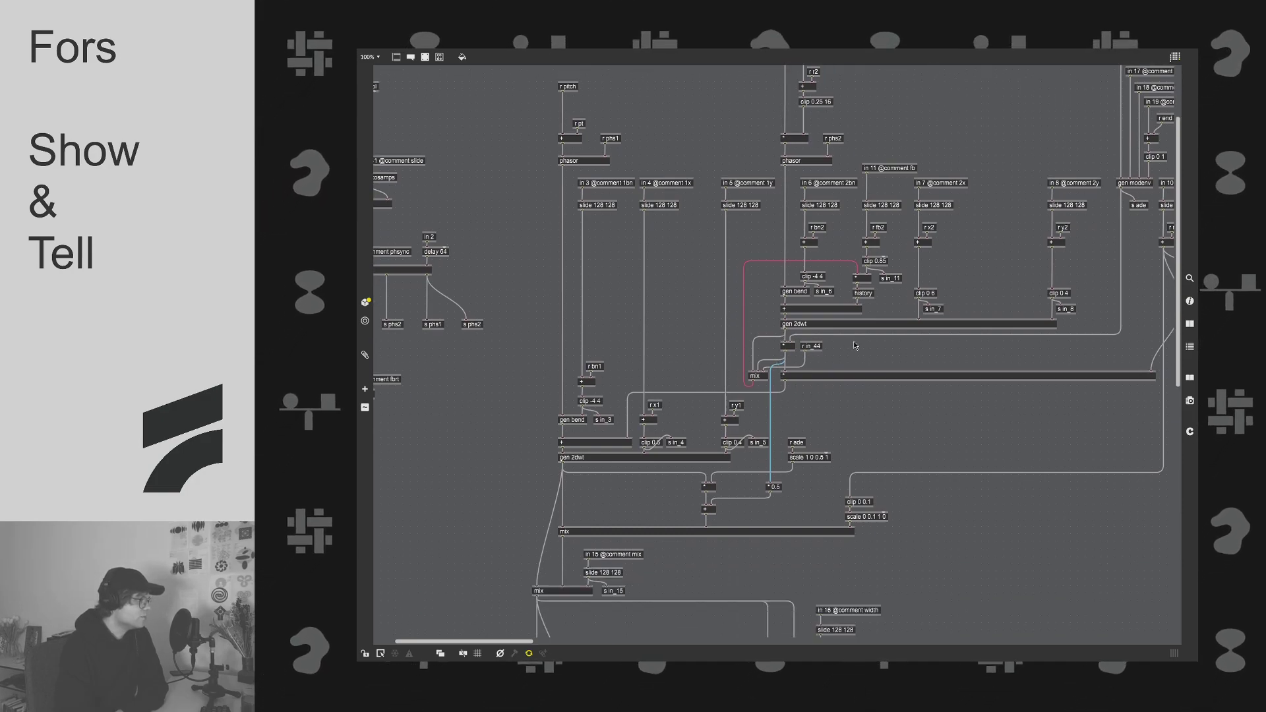
Step: Open a gen 2dwt subpatcher, examine its wave db_tbl lookups and the mix chain to out 1, and close it
{"action": "scroll", "coordinate": [853, 342], "scroll_direction": "down", "scroll_amount": 3}
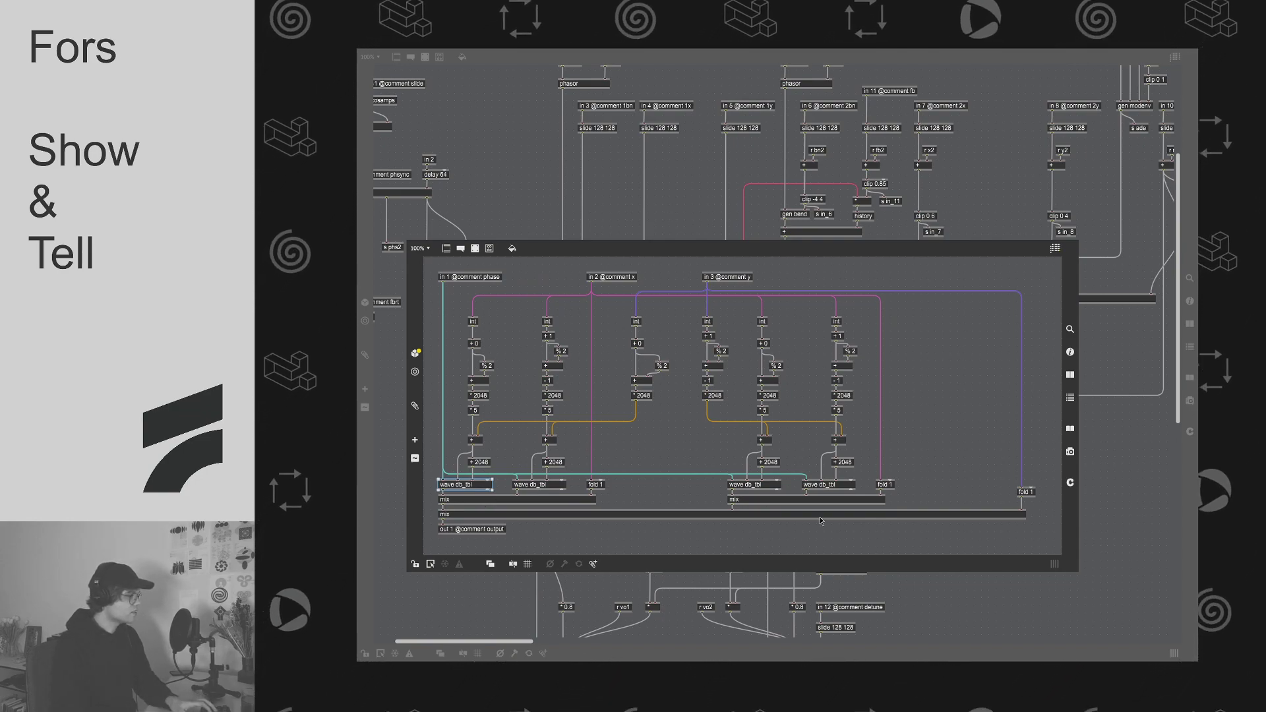
{"action": "left_click", "coordinate": [661, 492]}
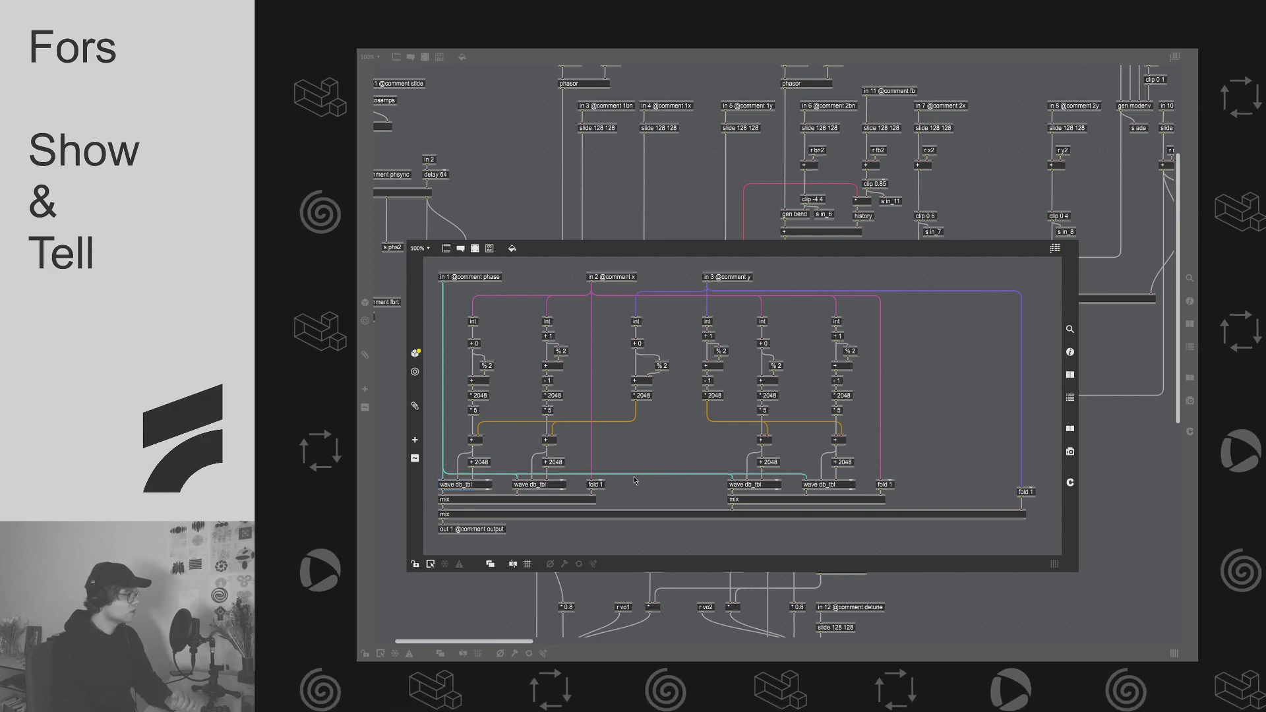
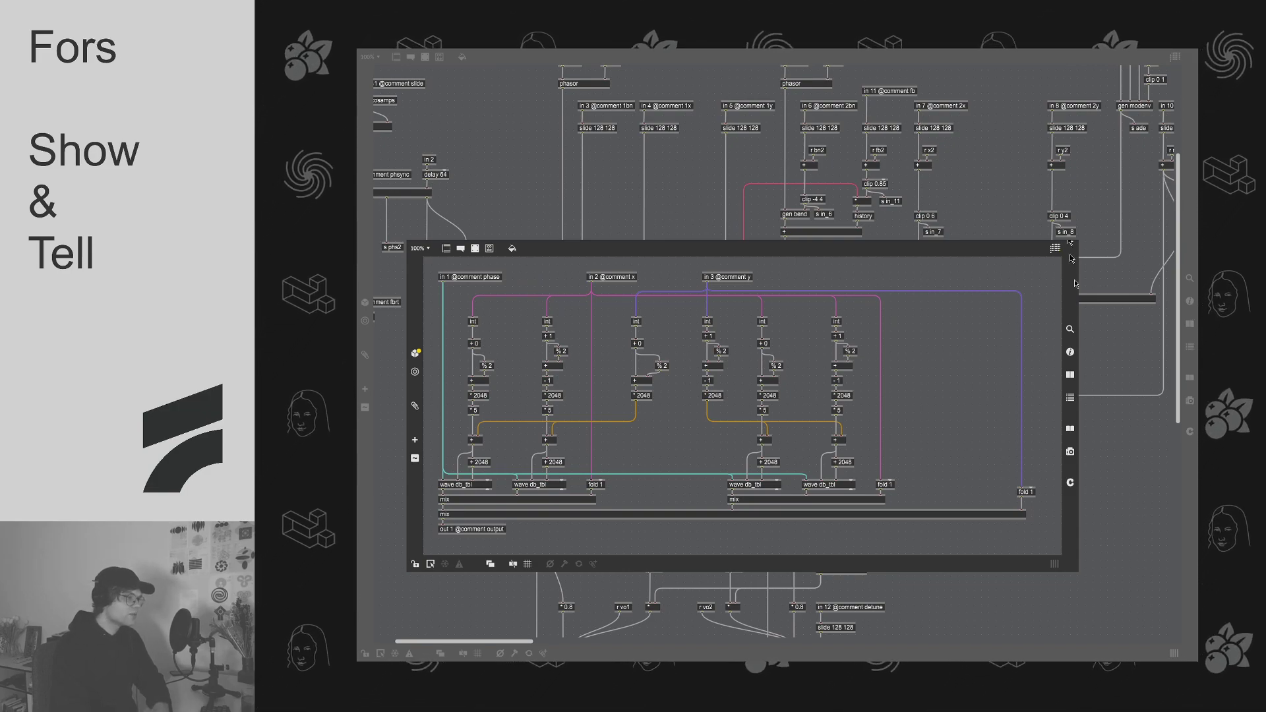
{"action": "left_click_drag", "start_coordinate": [1075, 283], "coordinate": [1128, 296]}
{"action": "key", "text": "super+w"}
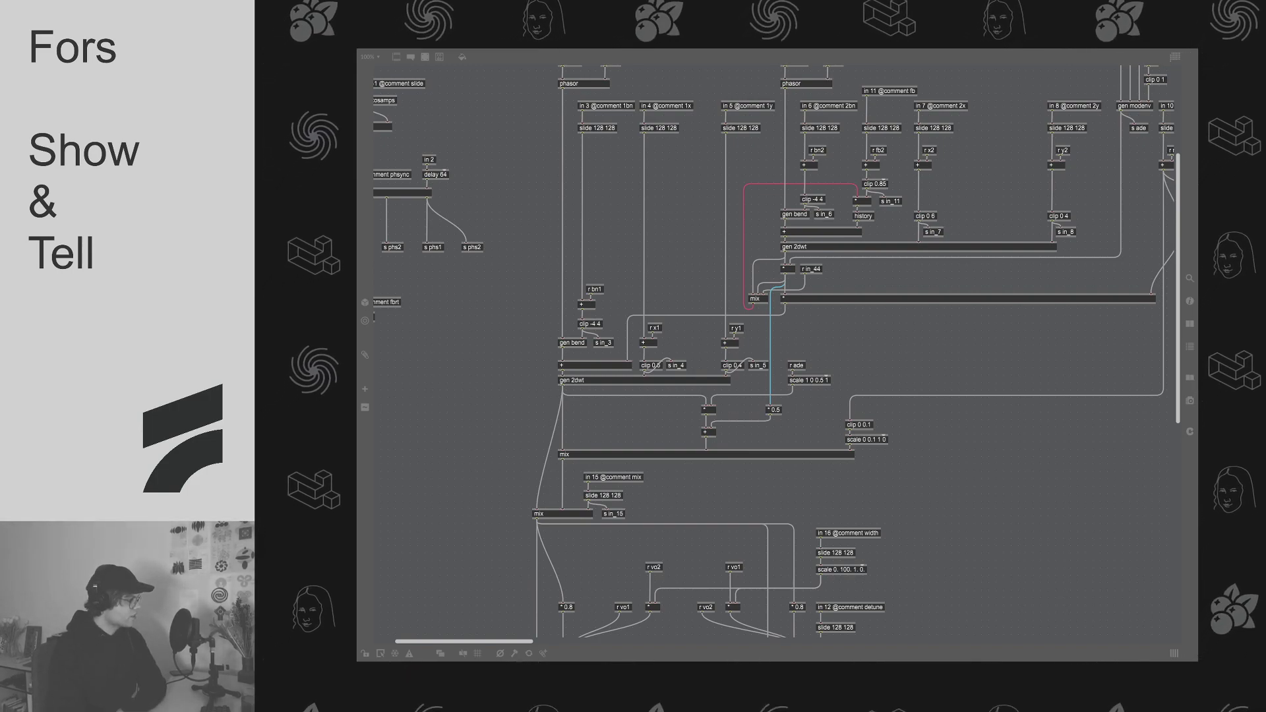
{"action": "left_click", "coordinate": [595, 658]}
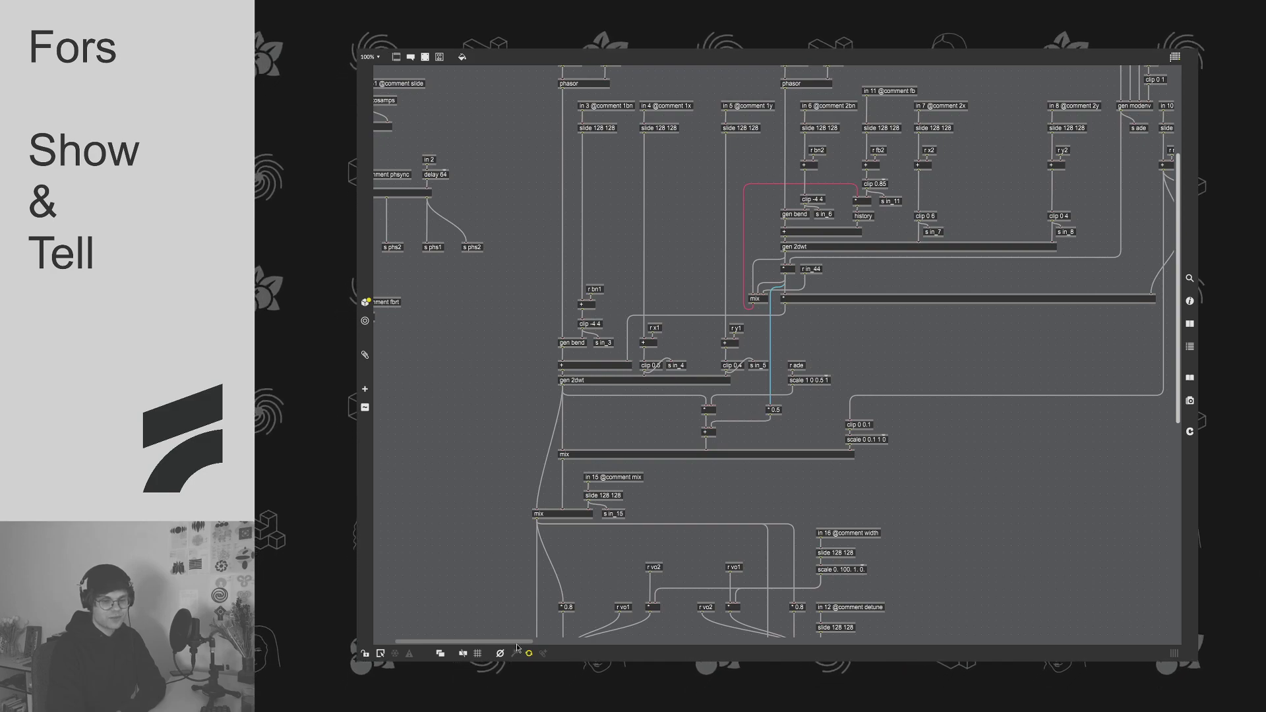
Step: Review the voice patch from the phase sync inputs down to the width, detune and cutoff stages and back
{"action": "scroll", "coordinate": [540, 563], "scroll_direction": "up", "scroll_amount": 5}
{"action": "scroll", "coordinate": [540, 563], "scroll_direction": "left", "scroll_amount": 3}
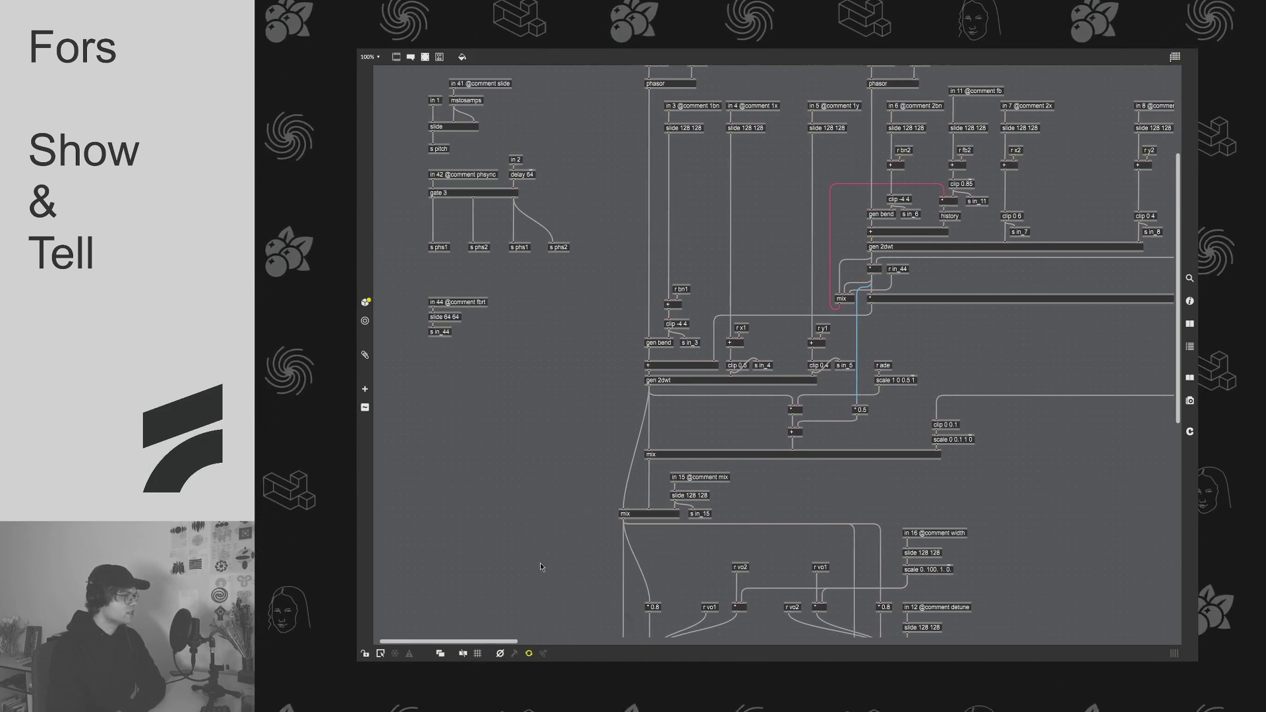
{"action": "scroll", "coordinate": [545, 565], "scroll_direction": "down", "scroll_amount": 15}
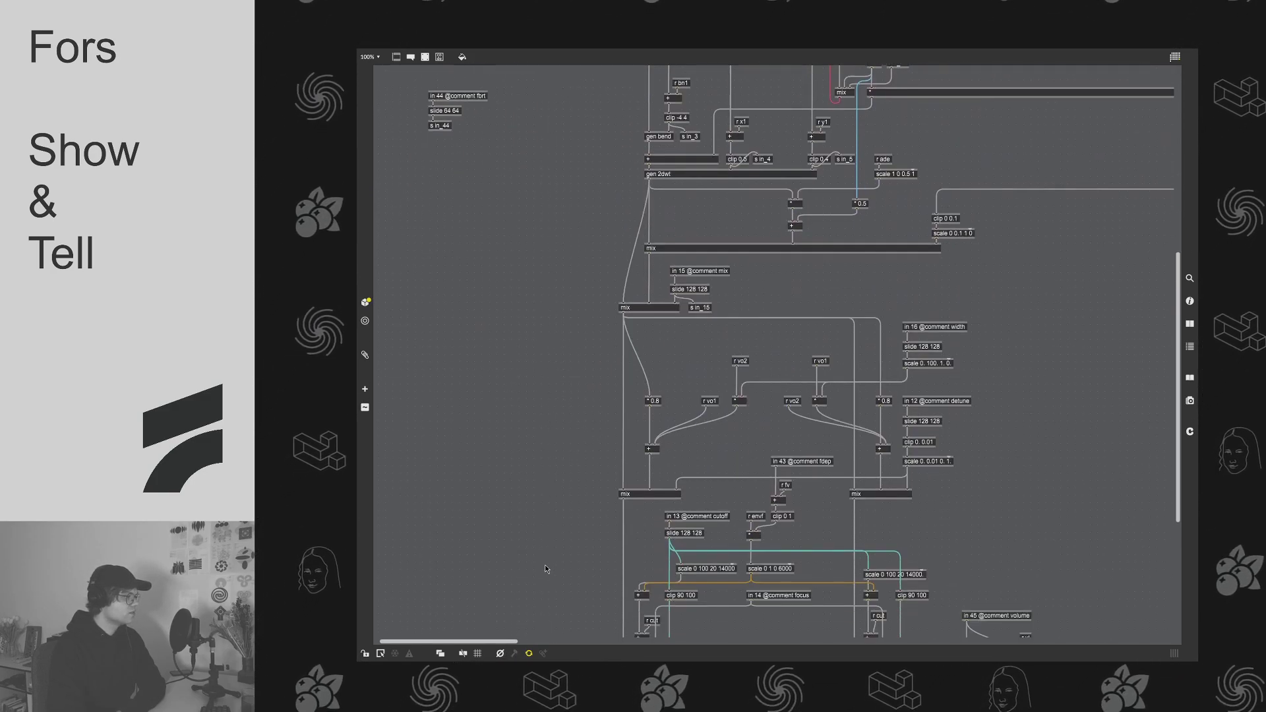
{"action": "scroll", "coordinate": [541, 567], "scroll_direction": "up", "scroll_amount": 15}
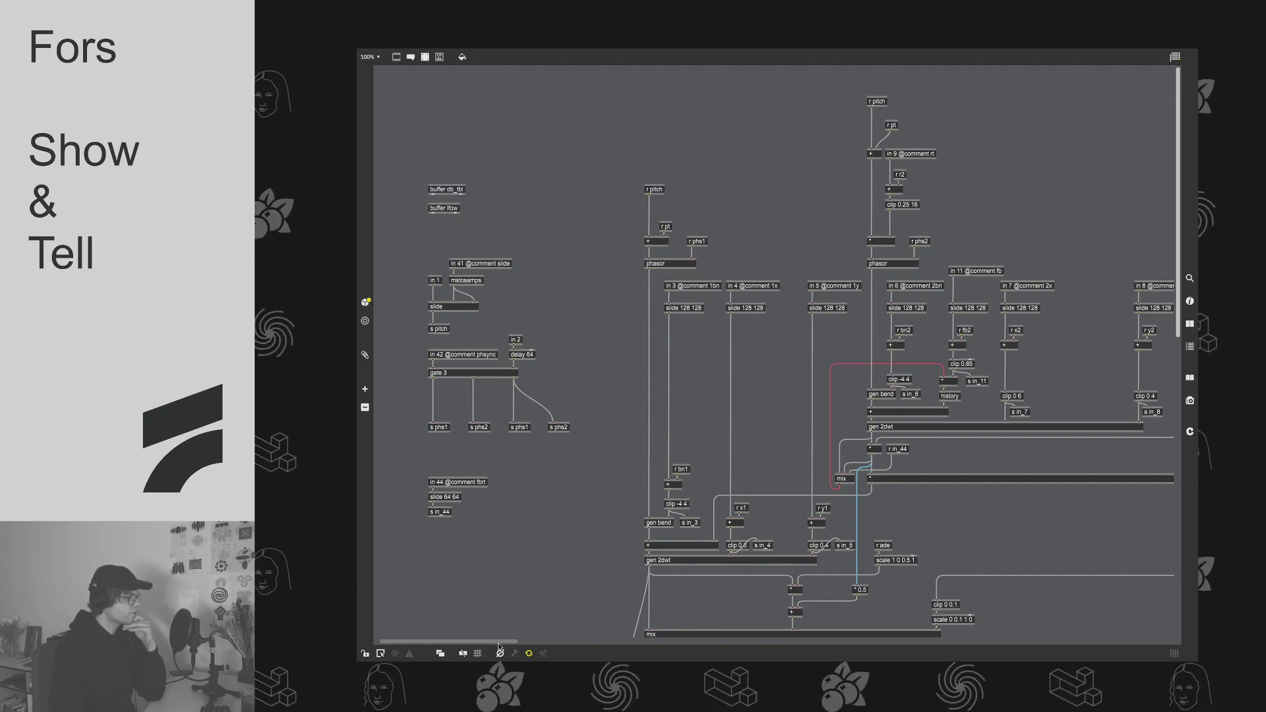
Step: Examine the in 29 lfodest routing through the two gate 15 objects, together with the gen holdenv envelope above it
{"action": "left_click_drag", "start_coordinate": [500, 648], "coordinate": [877, 626]}
{"action": "scroll", "coordinate": [778, 357], "scroll_direction": "down", "scroll_amount": 15}
{"action": "scroll", "coordinate": [781, 491], "scroll_direction": "up", "scroll_amount": 5}
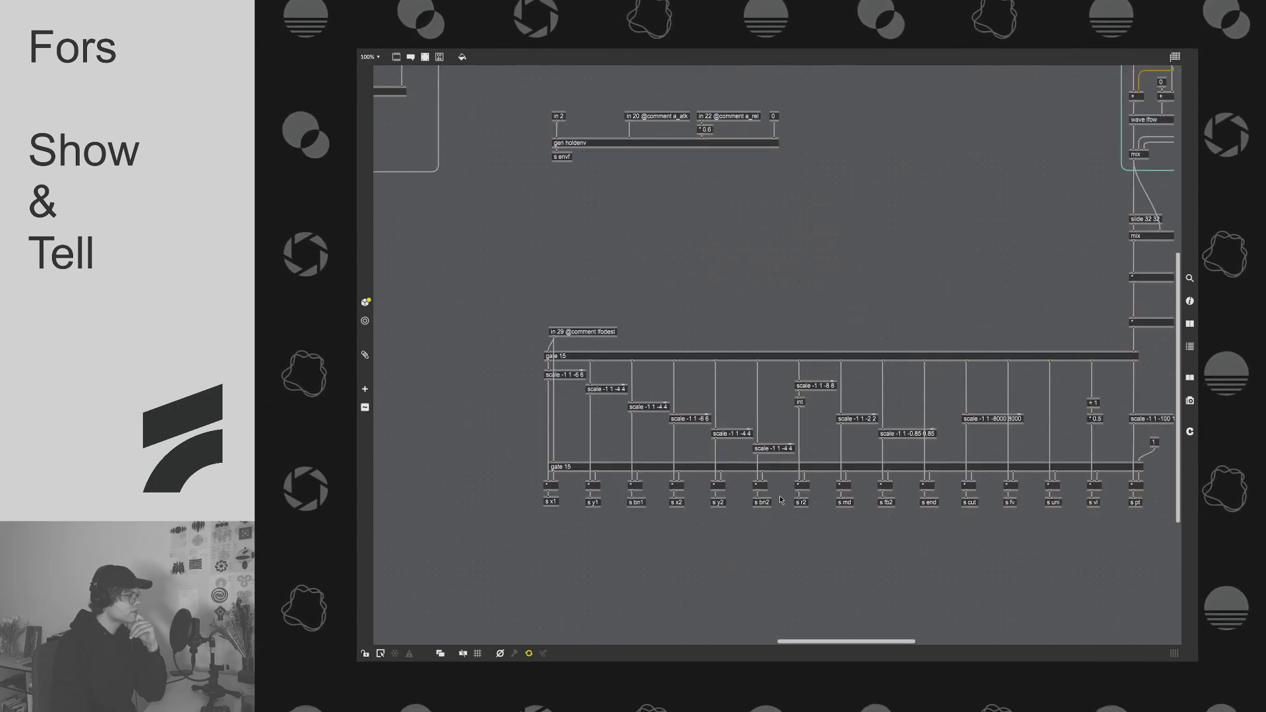
{"action": "scroll", "coordinate": [779, 494], "scroll_direction": "up", "scroll_amount": 5}
{"action": "scroll", "coordinate": [778, 502], "scroll_direction": "down", "scroll_amount": 5}
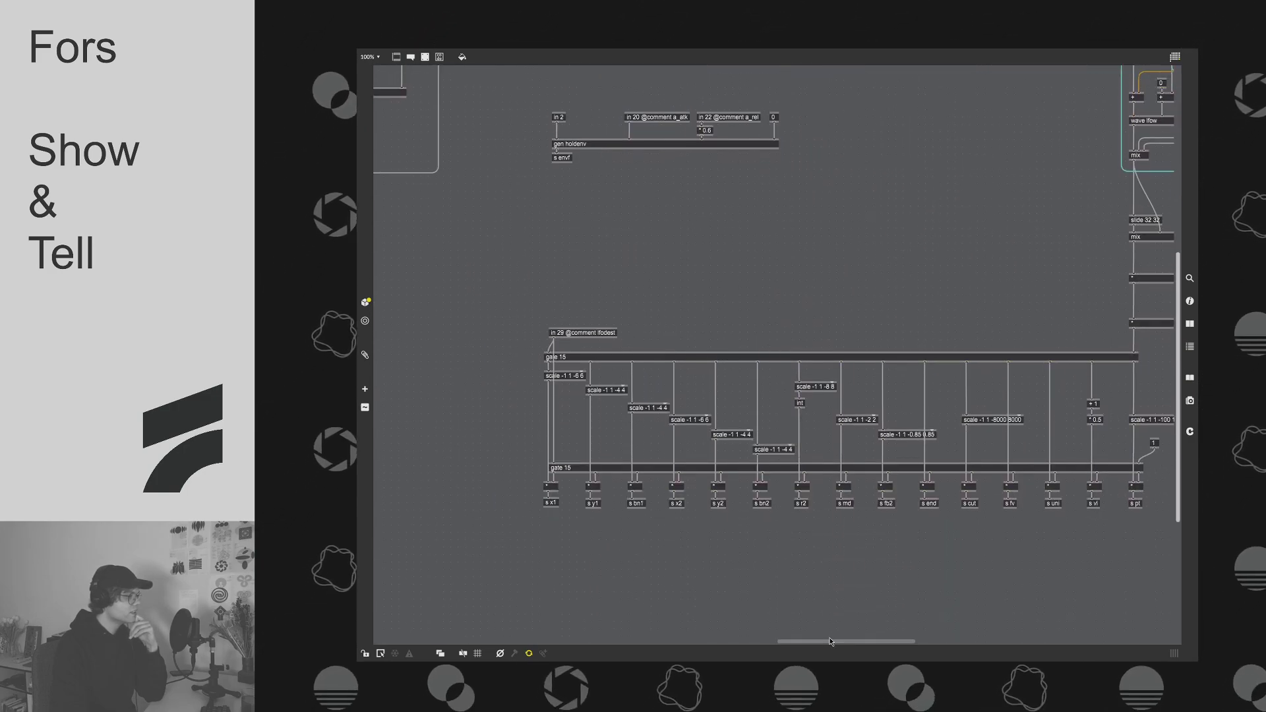
{"action": "left_click_drag", "start_coordinate": [838, 641], "coordinate": [843, 639]}
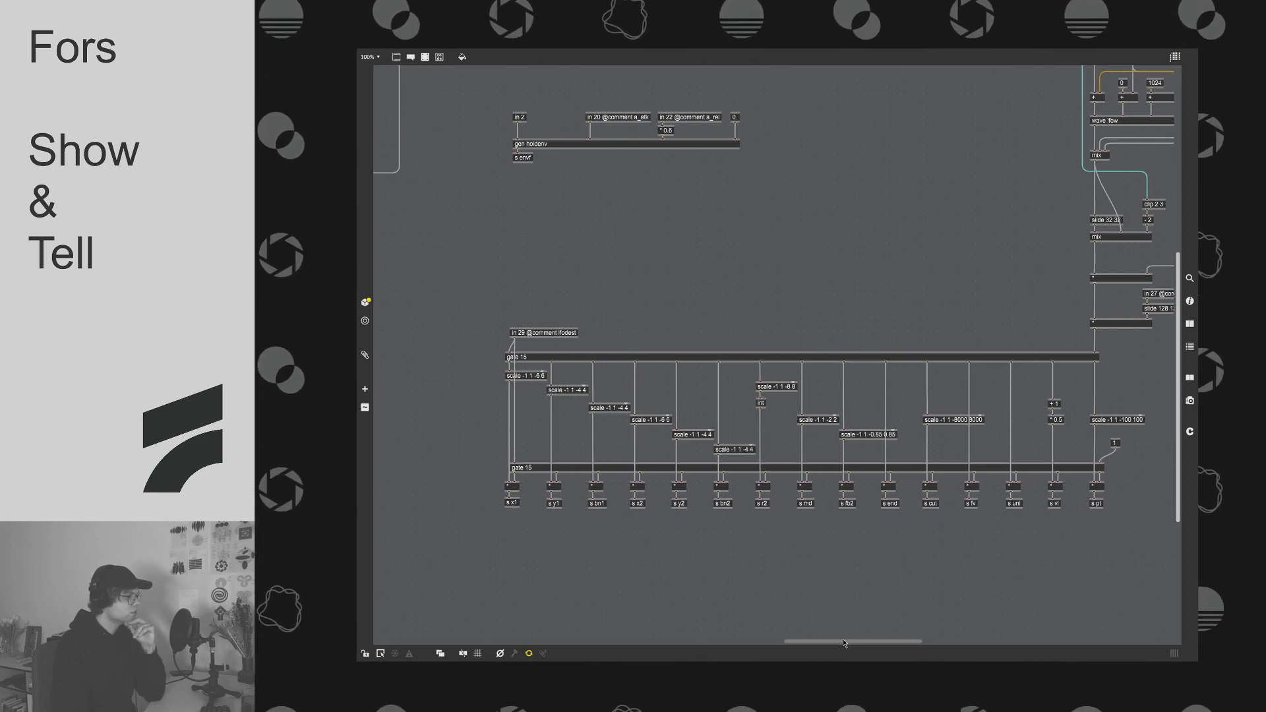
{"action": "scroll", "coordinate": [842, 622], "scroll_direction": "up", "scroll_amount": 5}
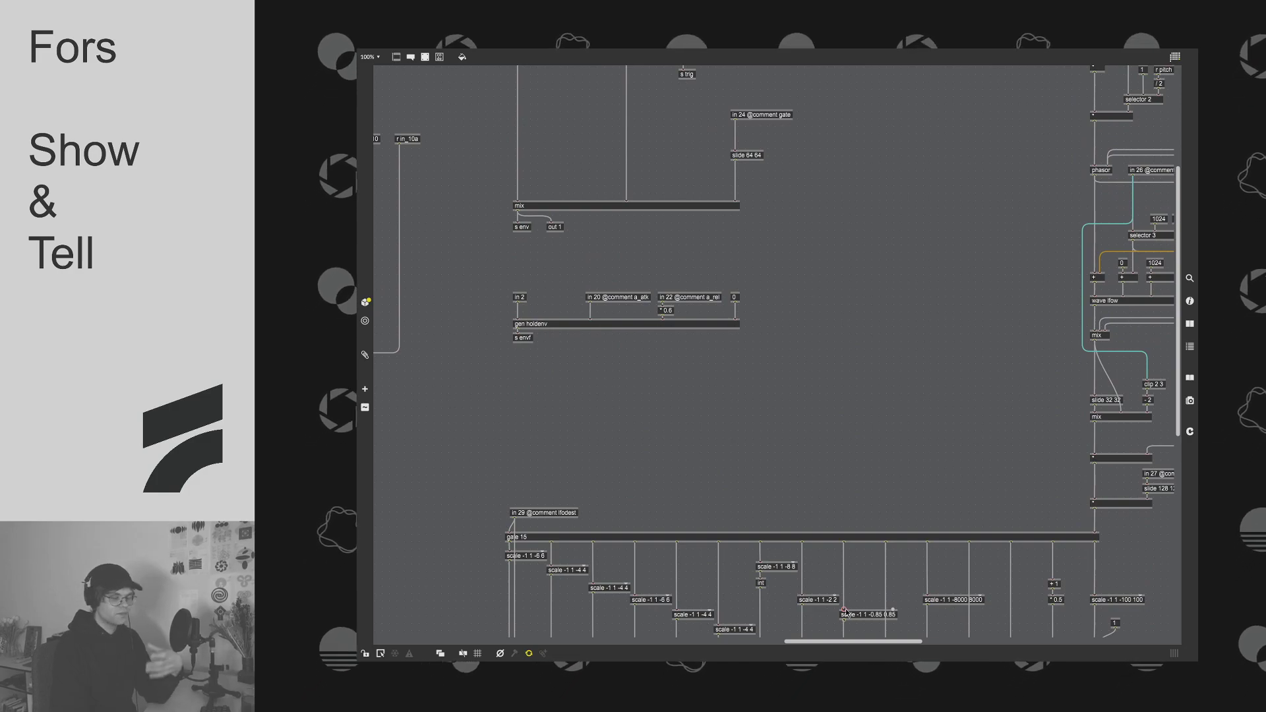
{"action": "scroll", "coordinate": [856, 564], "scroll_direction": "down", "scroll_amount": 2}
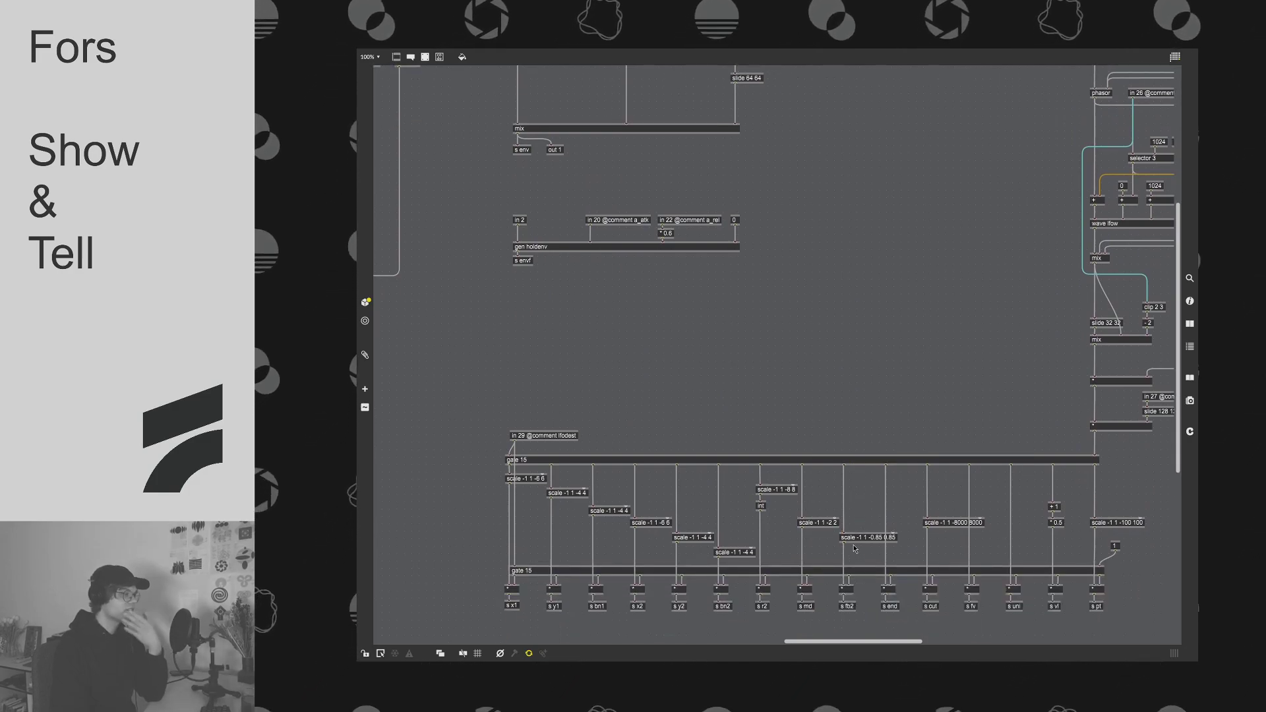
Step: Read the codebox of the envelope's gen subpatcher, from the attack and decay coefficients to the sliding and rising branches, and close it
{"action": "scroll", "coordinate": [841, 535], "scroll_direction": "up", "scroll_amount": 6}
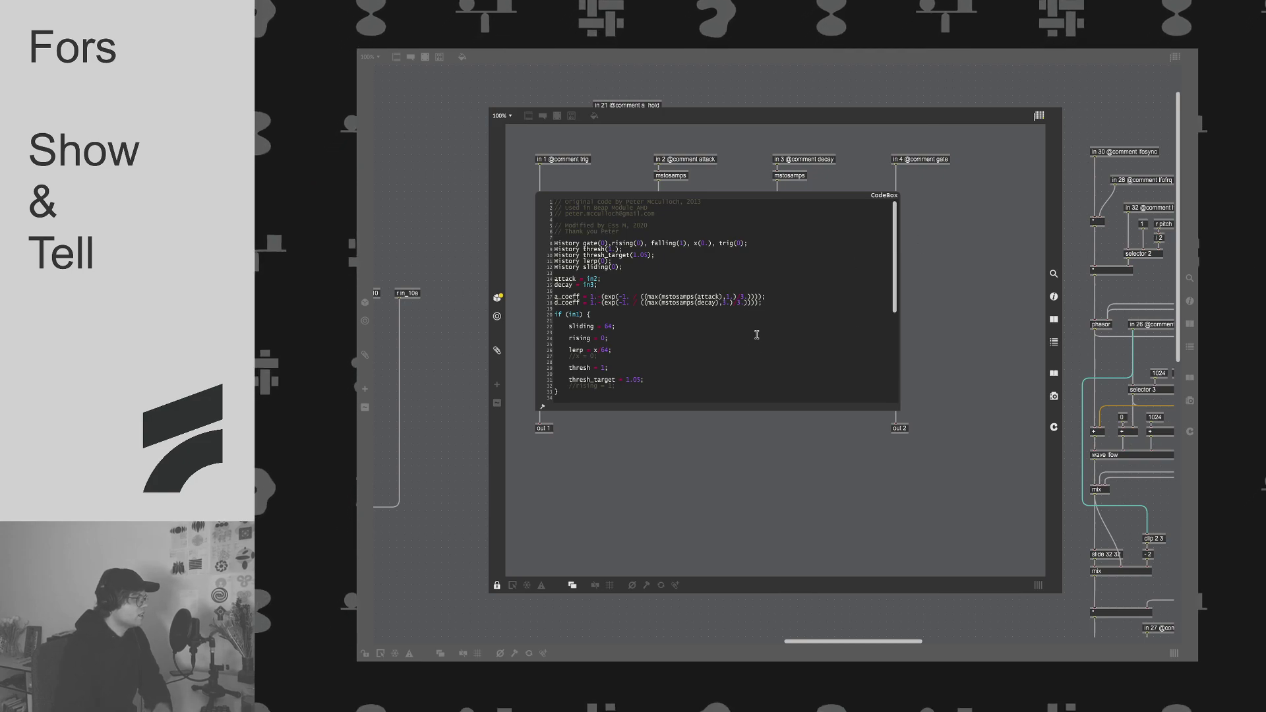
{"action": "scroll", "coordinate": [756, 333], "scroll_direction": "down", "scroll_amount": 5}
{"action": "scroll", "coordinate": [756, 327], "scroll_direction": "up", "scroll_amount": 5}
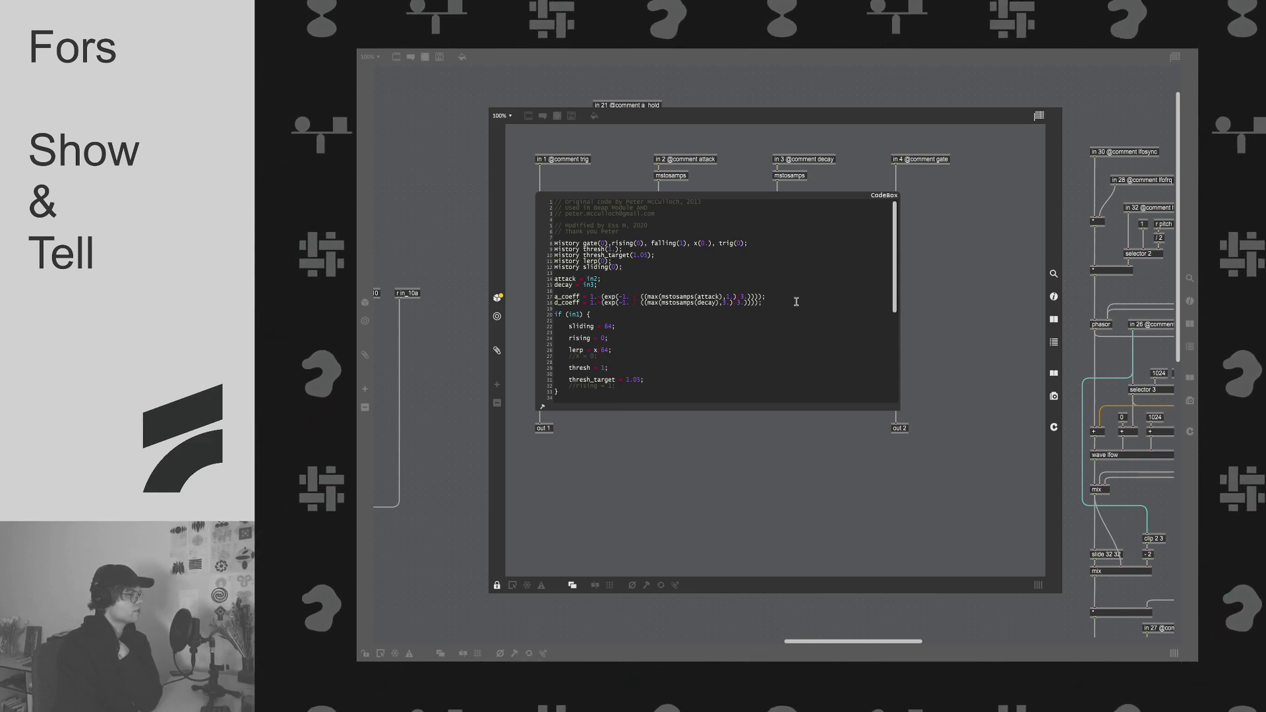
{"action": "scroll", "coordinate": [799, 287], "scroll_direction": "down", "scroll_amount": 1}
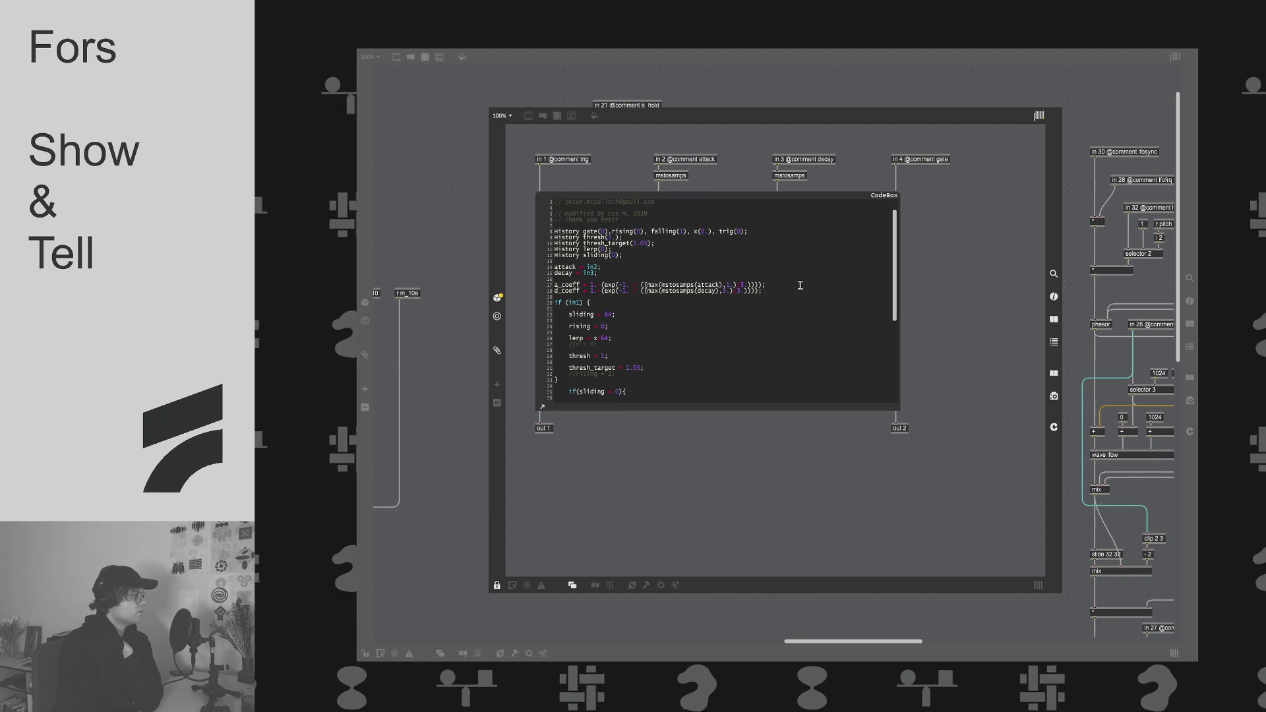
{"action": "scroll", "coordinate": [800, 285], "scroll_direction": "down", "scroll_amount": 7}
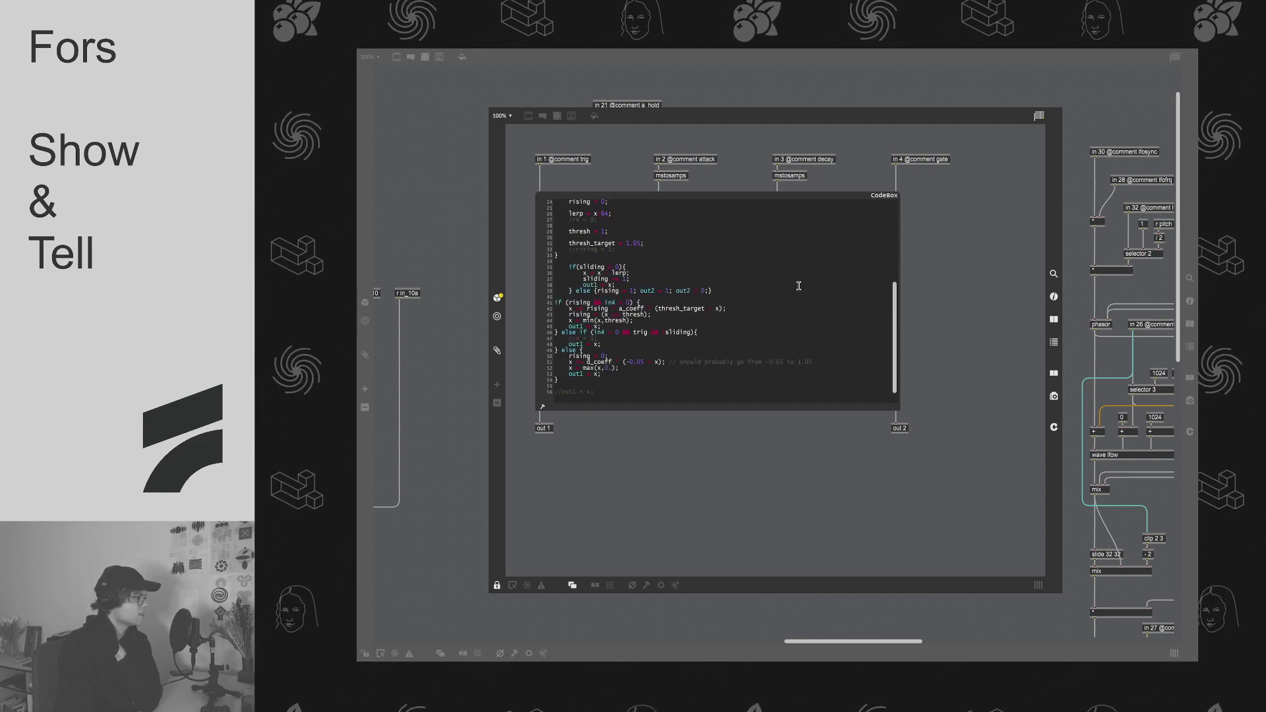
{"action": "scroll", "coordinate": [798, 285], "scroll_direction": "up", "scroll_amount": 5}
{"action": "scroll", "coordinate": [799, 285], "scroll_direction": "down", "scroll_amount": 3}
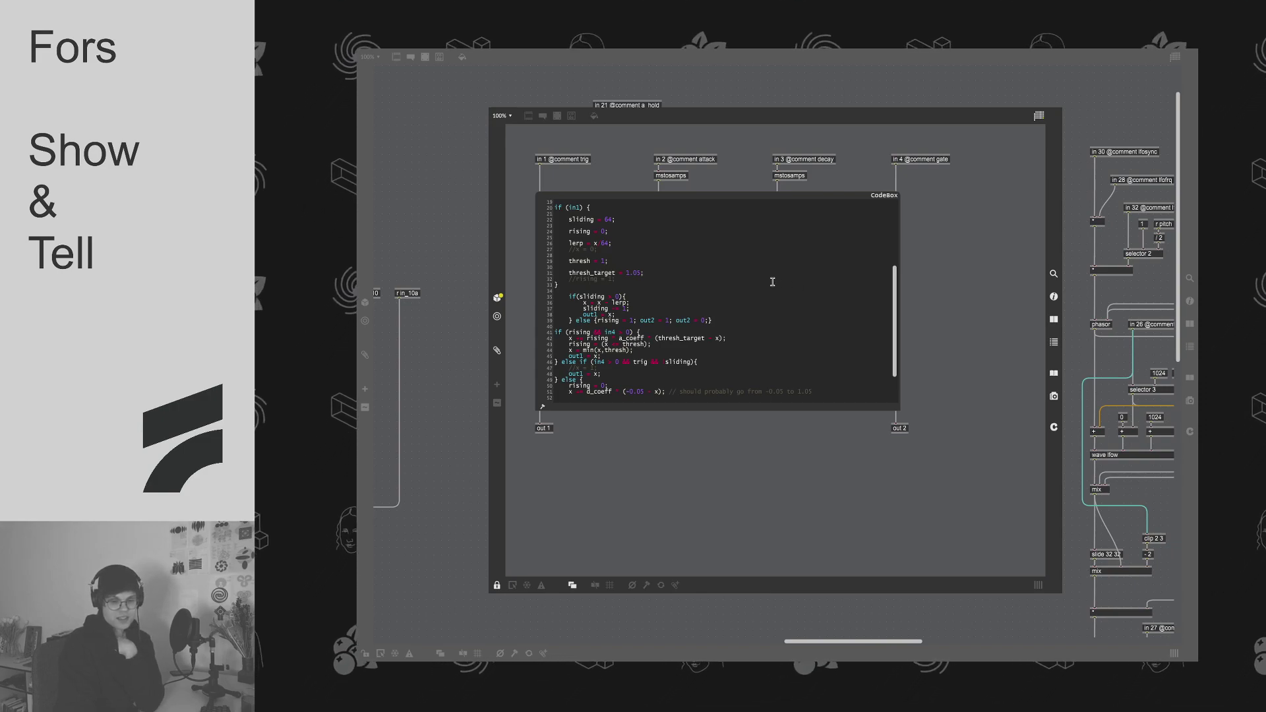
{"action": "scroll", "coordinate": [772, 282], "scroll_direction": "up", "scroll_amount": 5}
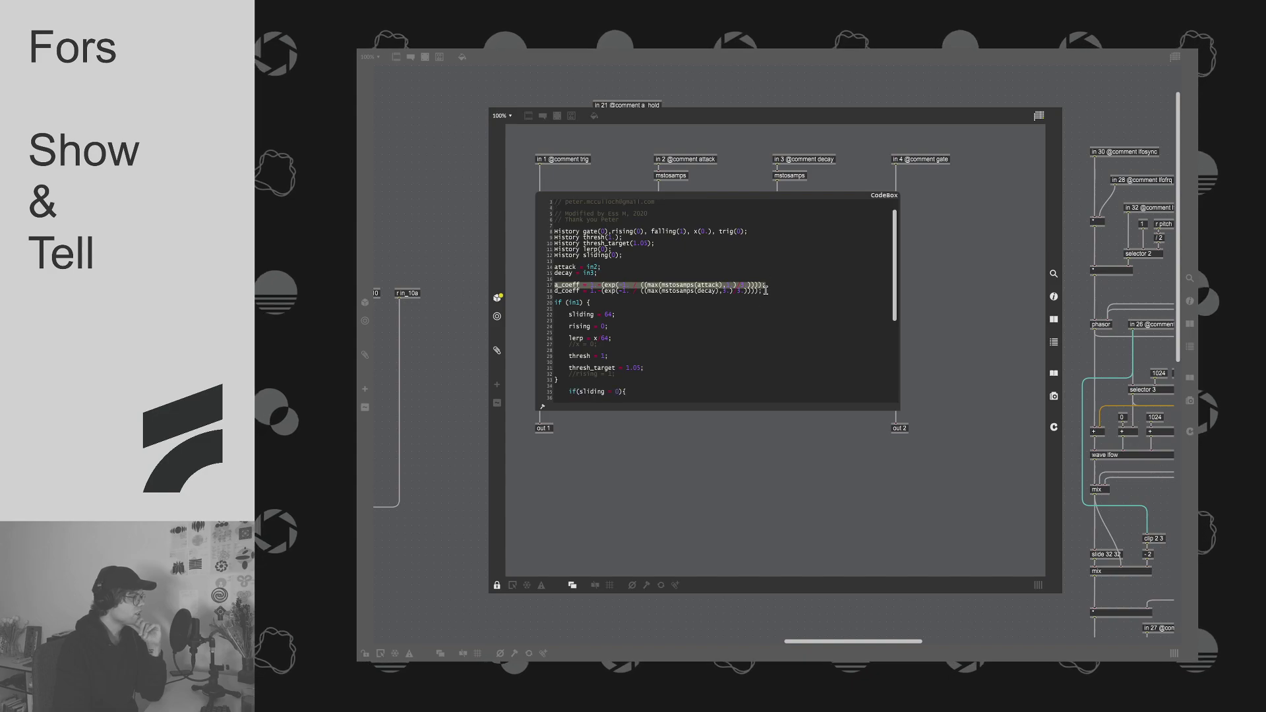
{"action": "left_click", "coordinate": [891, 298]}
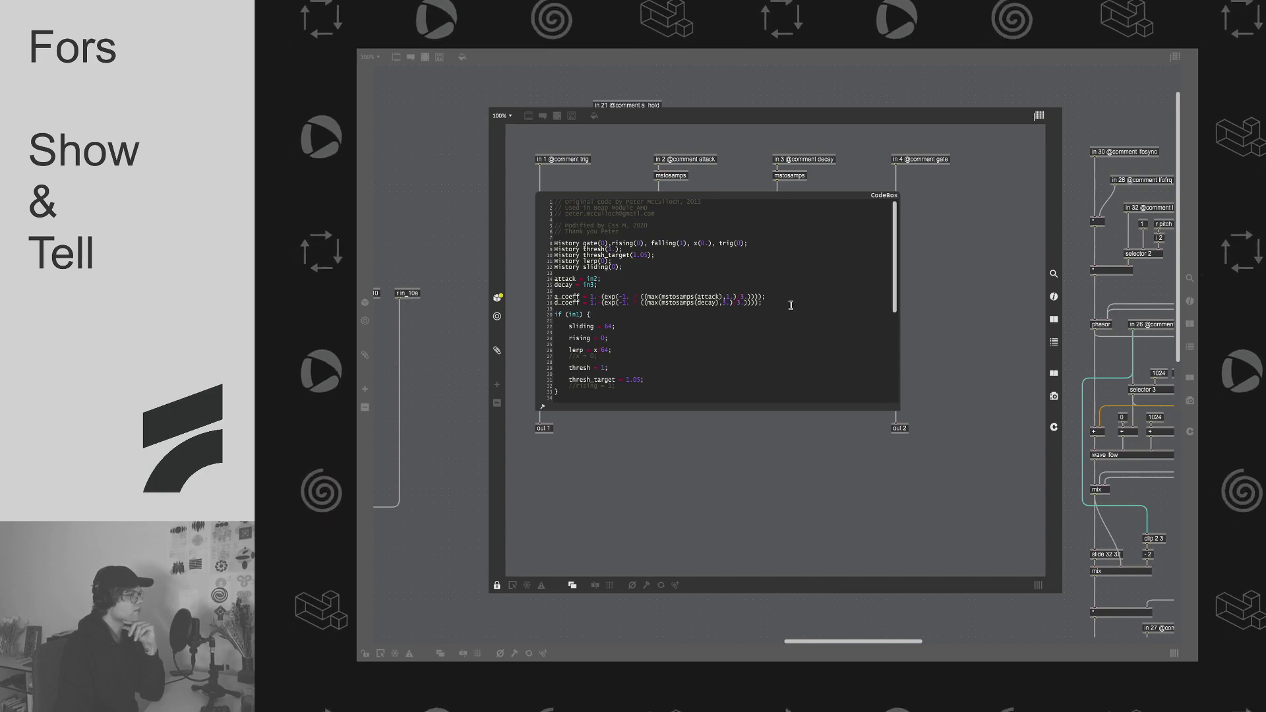
{"action": "scroll", "coordinate": [708, 322], "scroll_direction": "down", "scroll_amount": 5}
{"action": "scroll", "coordinate": [708, 321], "scroll_direction": "up", "scroll_amount": 2}
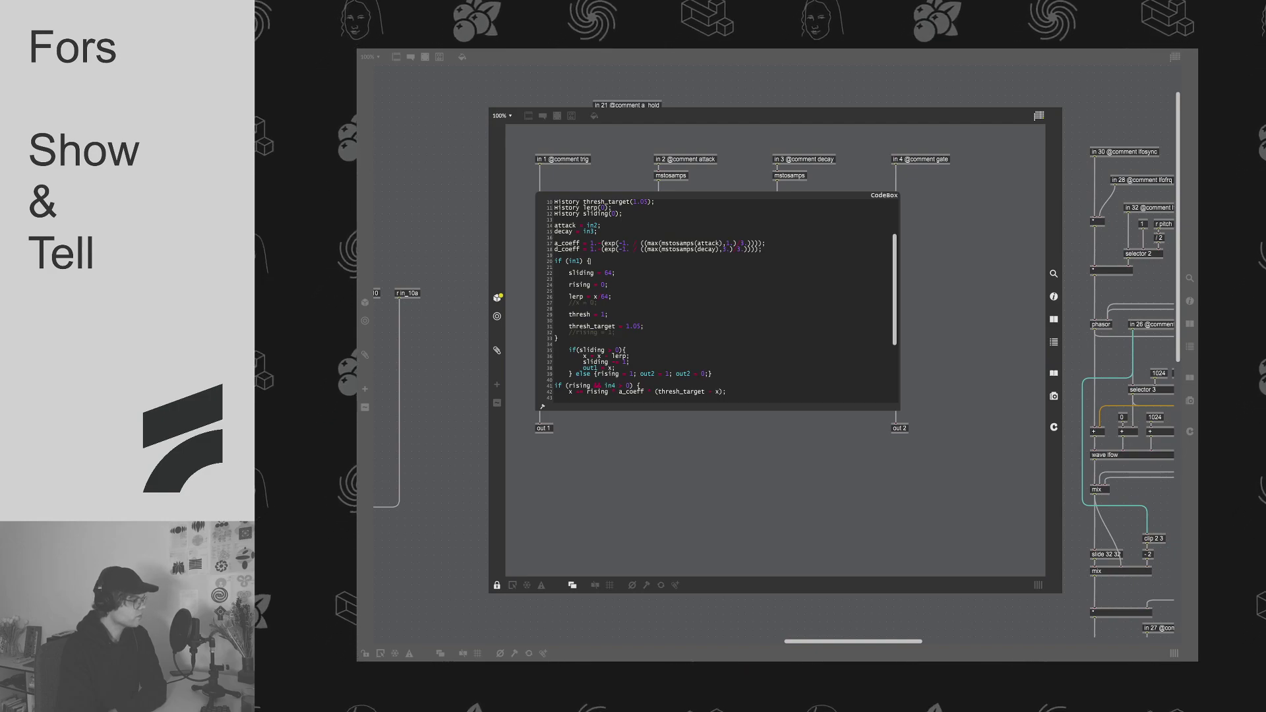
{"action": "key", "text": "super+w"}
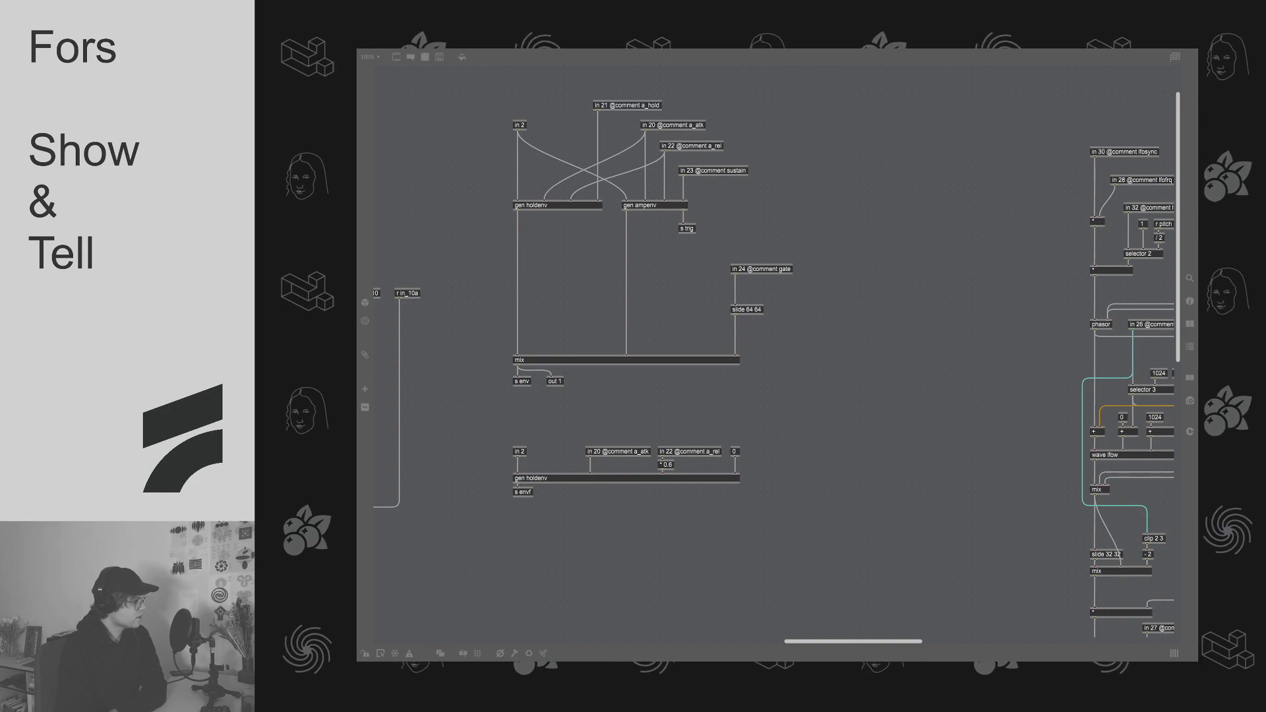
Step: Examine the gen holdenv and gen ampenv mix section, and the LFO section from in 30 lfosync to the lfofade and lfodep stages
{"action": "scroll", "coordinate": [717, 585], "scroll_direction": "left", "scroll_amount": 5}
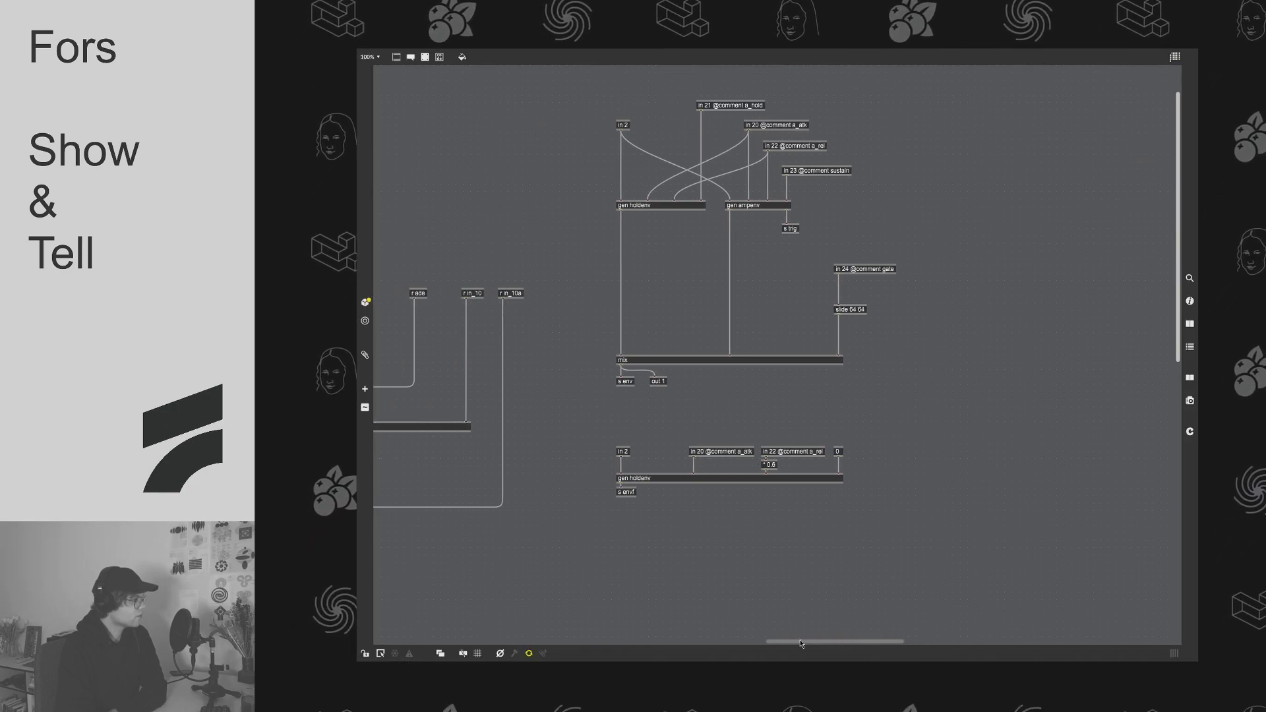
{"action": "scroll", "coordinate": [717, 585], "scroll_direction": "up", "scroll_amount": 2}
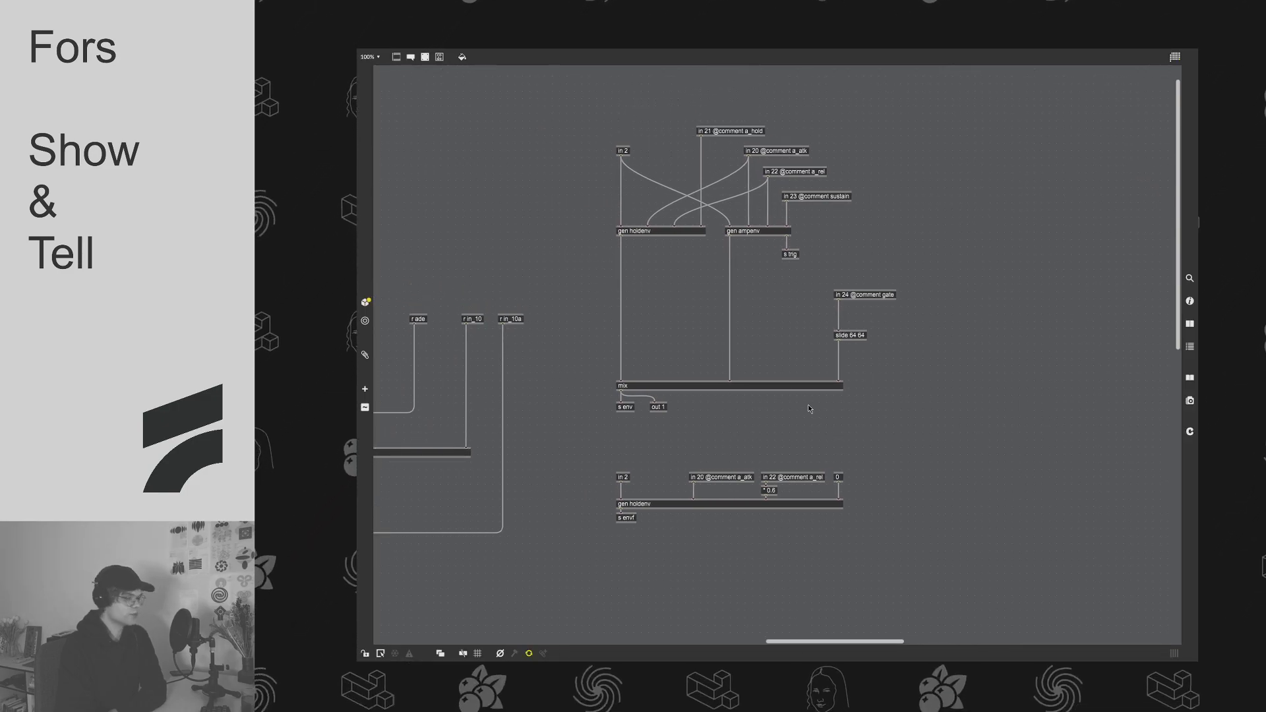
{"action": "scroll", "coordinate": [805, 386], "scroll_direction": "down", "scroll_amount": 2}
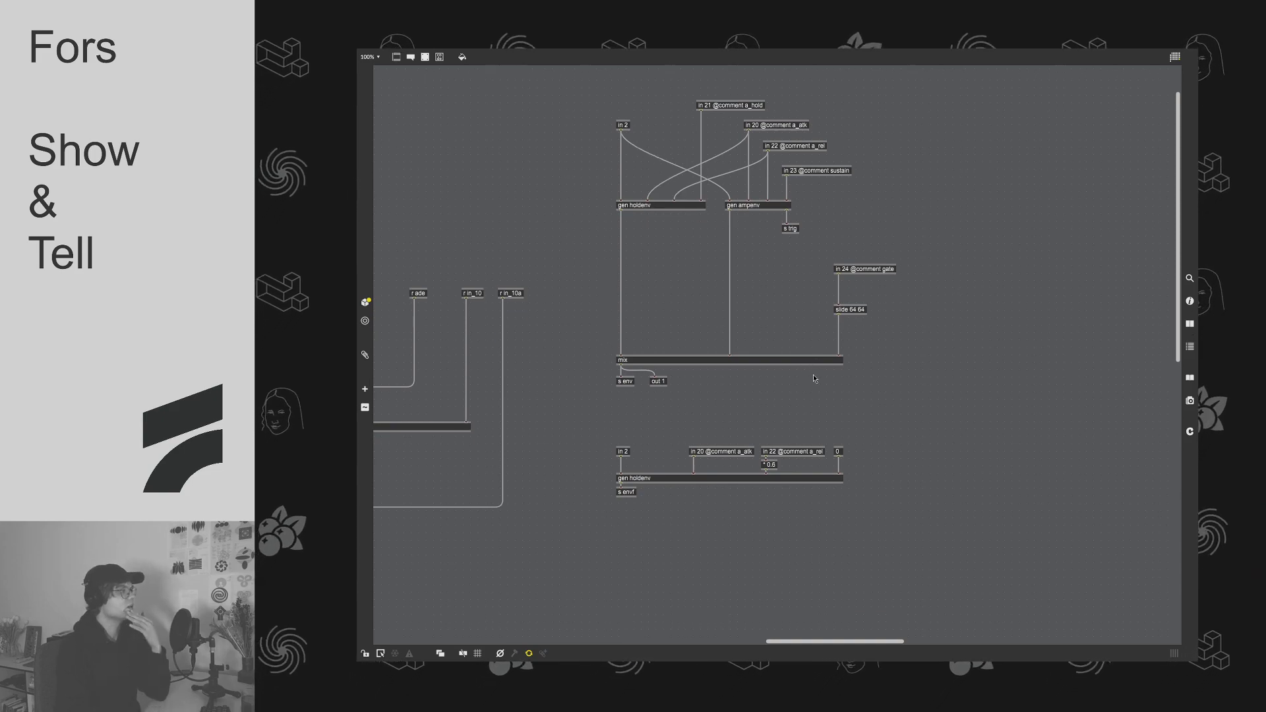
{"action": "scroll", "coordinate": [813, 378], "scroll_direction": "up", "scroll_amount": 2}
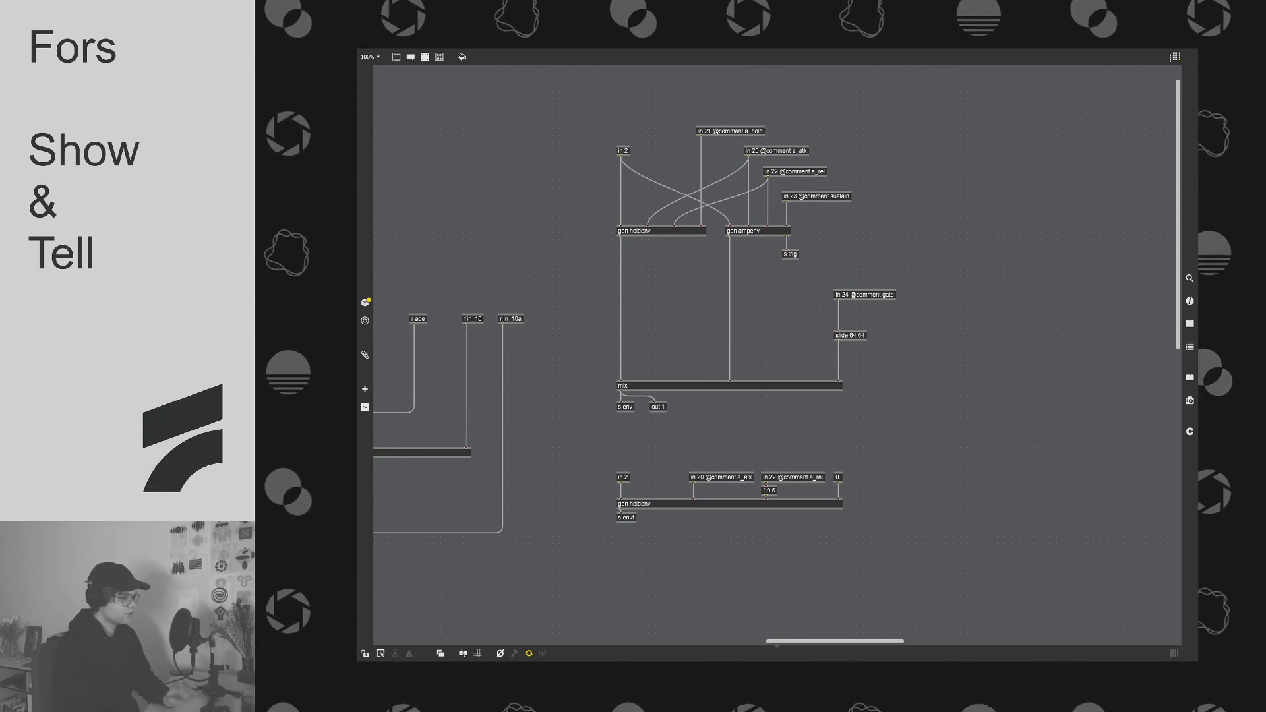
{"action": "left_click_drag", "start_coordinate": [861, 641], "coordinate": [982, 641]}
{"action": "scroll", "coordinate": [944, 492], "scroll_direction": "down", "scroll_amount": 3}
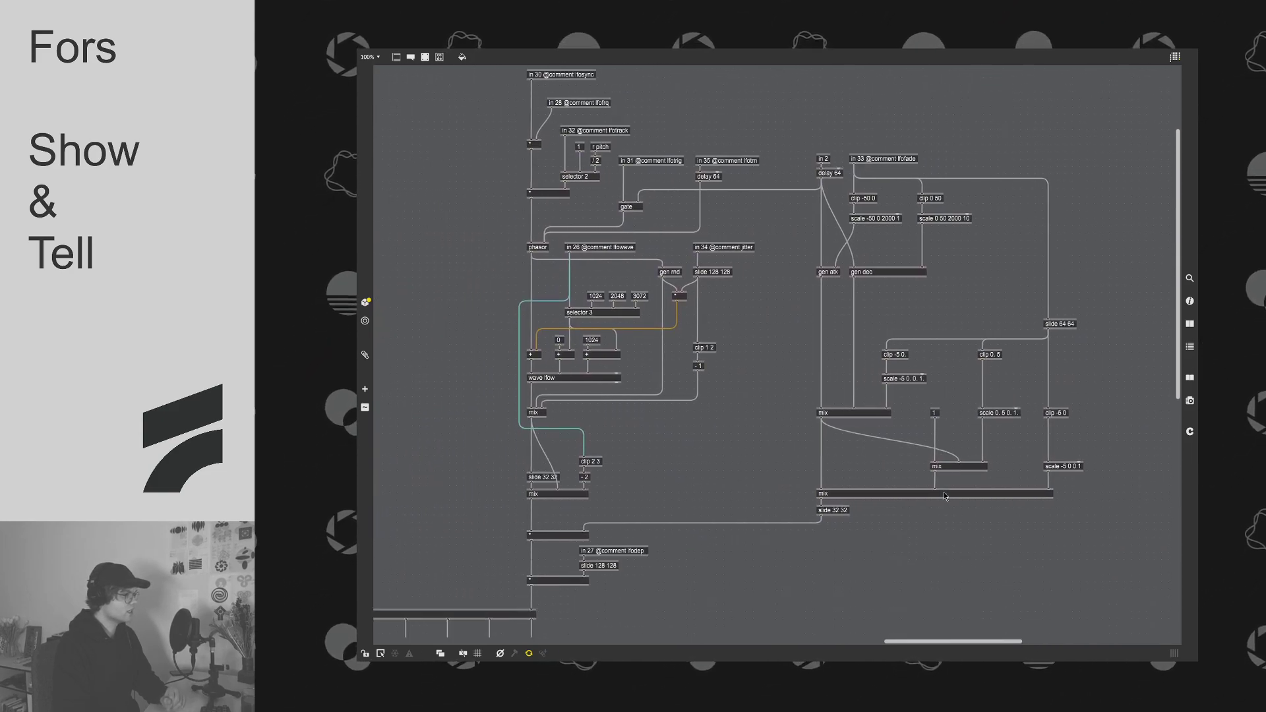
{"action": "scroll", "coordinate": [943, 491], "scroll_direction": "up", "scroll_amount": 2}
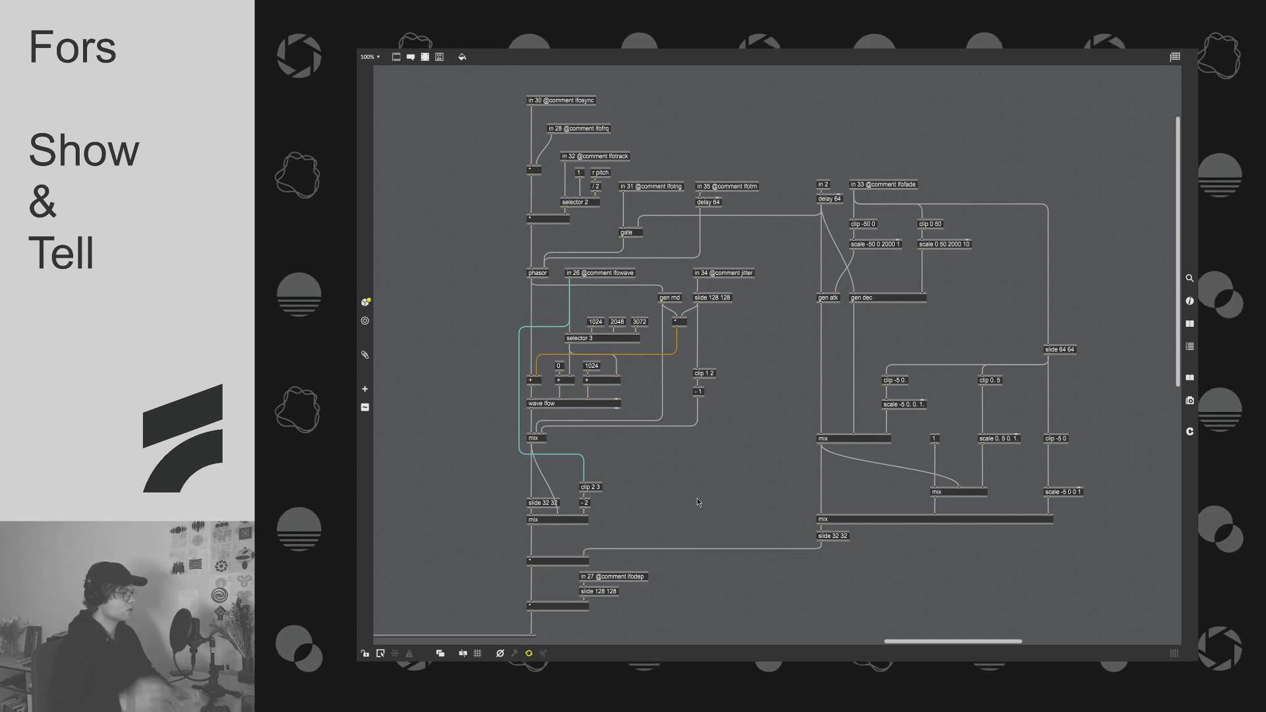
{"action": "scroll", "coordinate": [643, 443], "scroll_direction": "down", "scroll_amount": 3}
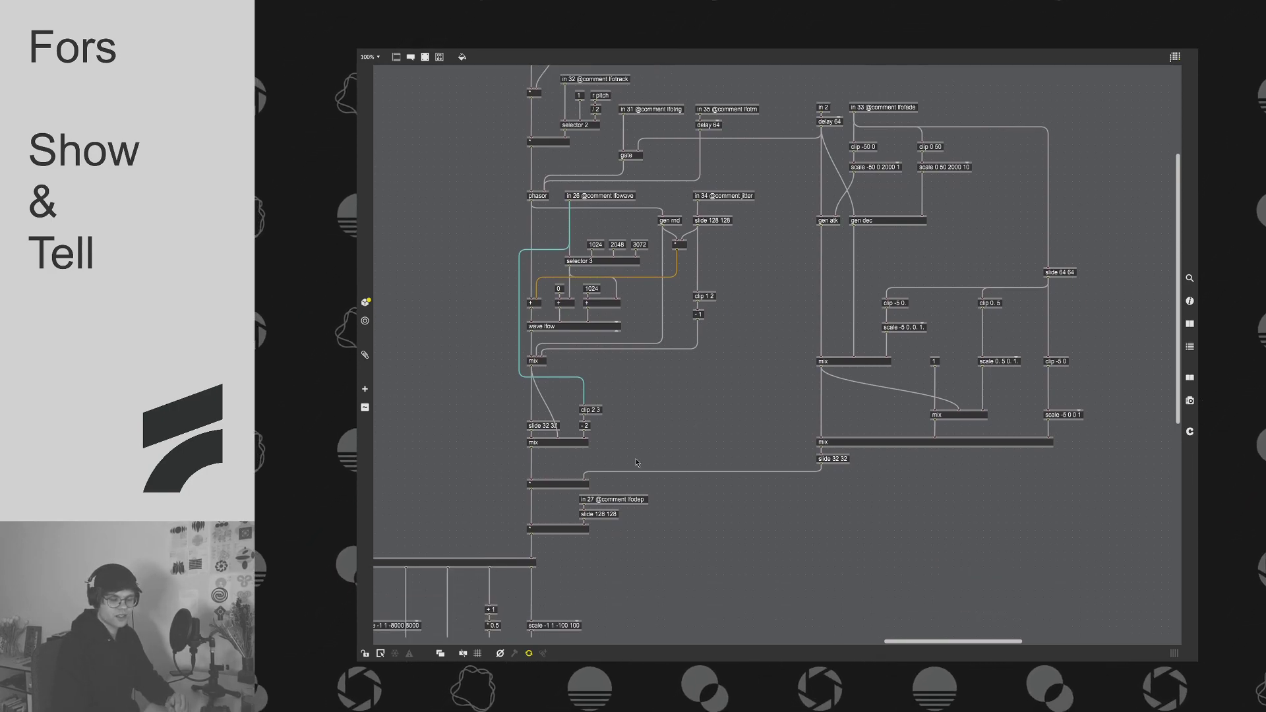
{"action": "scroll", "coordinate": [637, 462], "scroll_direction": "down", "scroll_amount": 7}
{"action": "scroll", "coordinate": [763, 488], "scroll_direction": "up", "scroll_amount": 1}
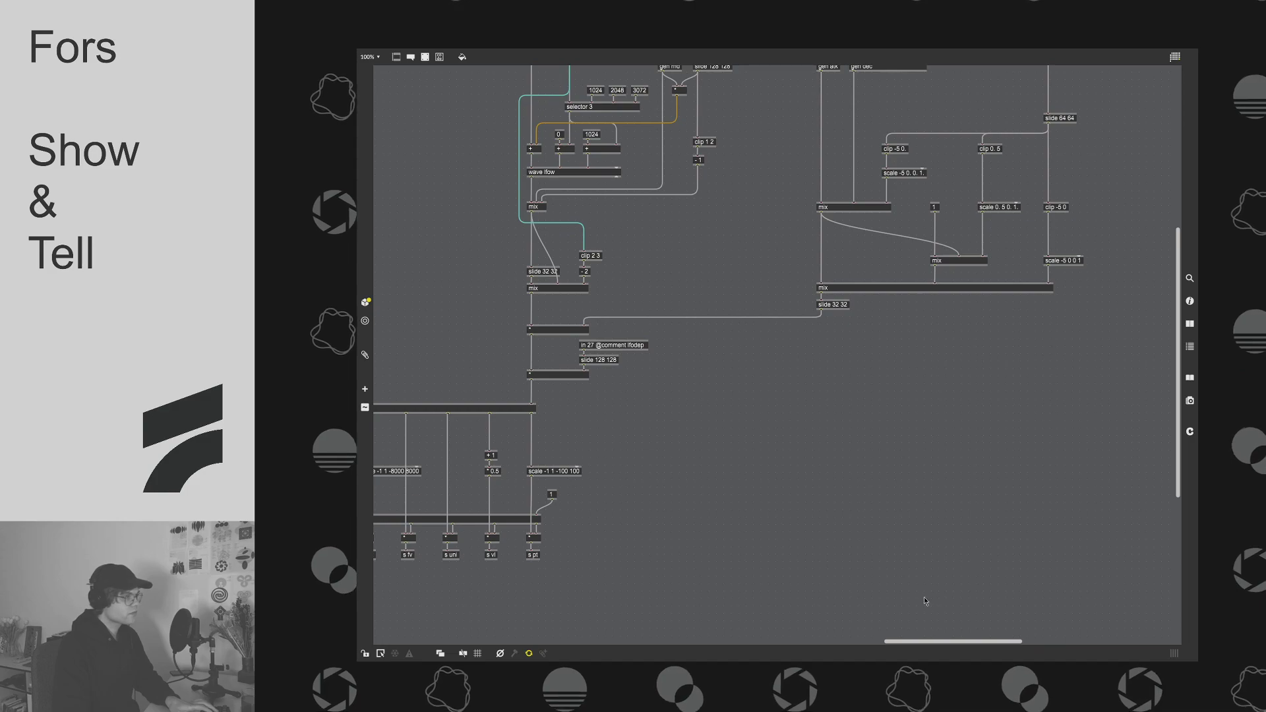
{"action": "scroll", "coordinate": [921, 590], "scroll_direction": "down", "scroll_amount": 3}
Step: Trace the main voice from the pitch and phase sync inputs to out 2 and out 3, marking the width, detune and filter stages
{"action": "scroll", "coordinate": [941, 647], "scroll_direction": "left", "scroll_amount": 20}
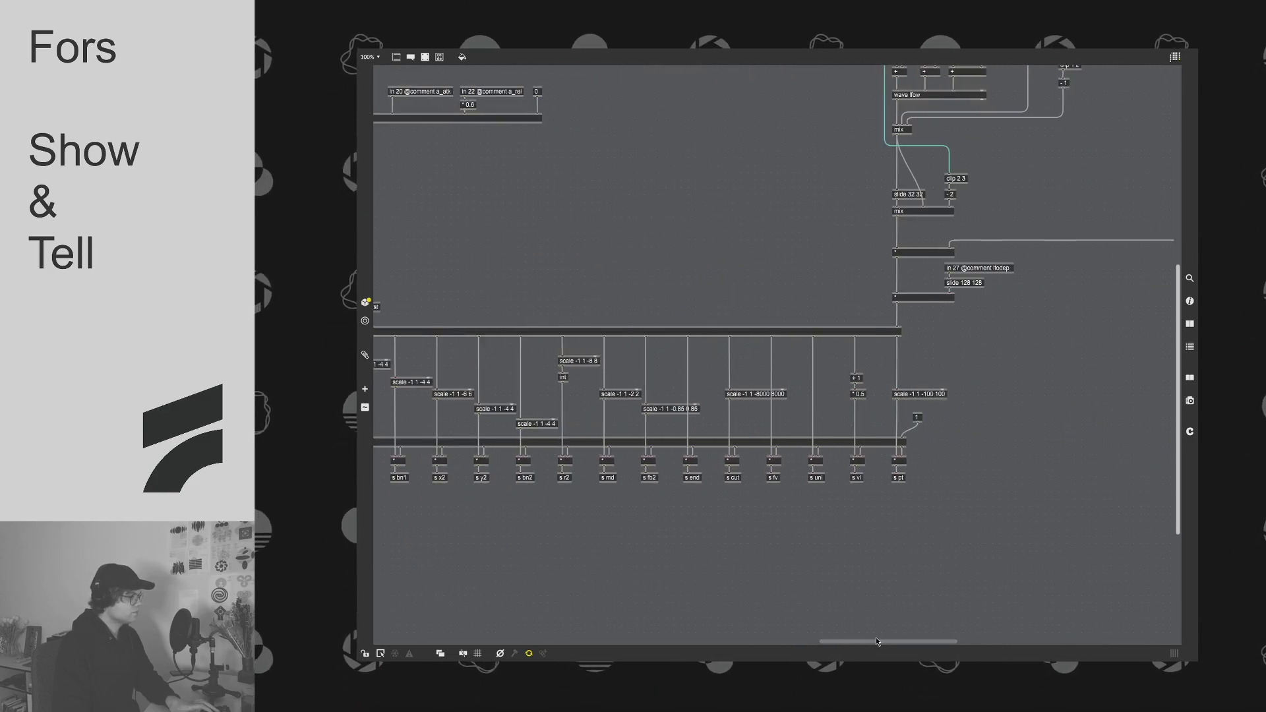
{"action": "scroll", "coordinate": [702, 500], "scroll_direction": "up", "scroll_amount": 15}
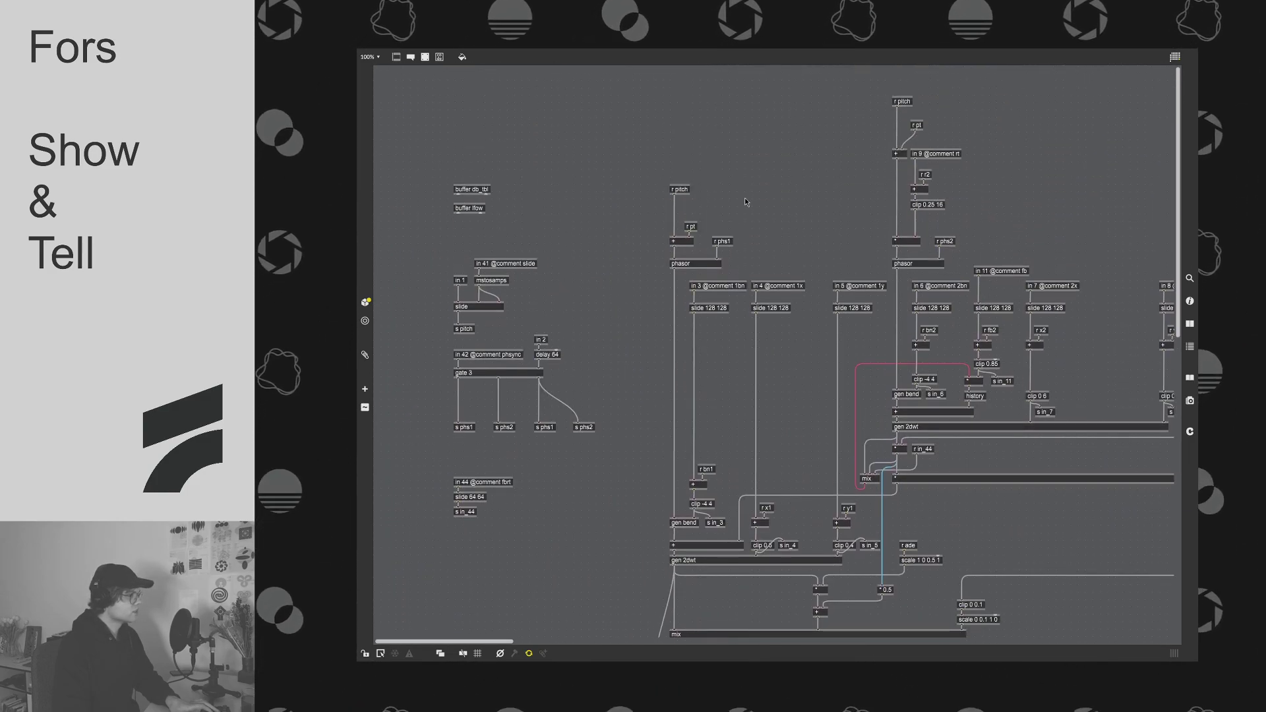
{"action": "scroll", "coordinate": [777, 353], "scroll_direction": "down", "scroll_amount": 7}
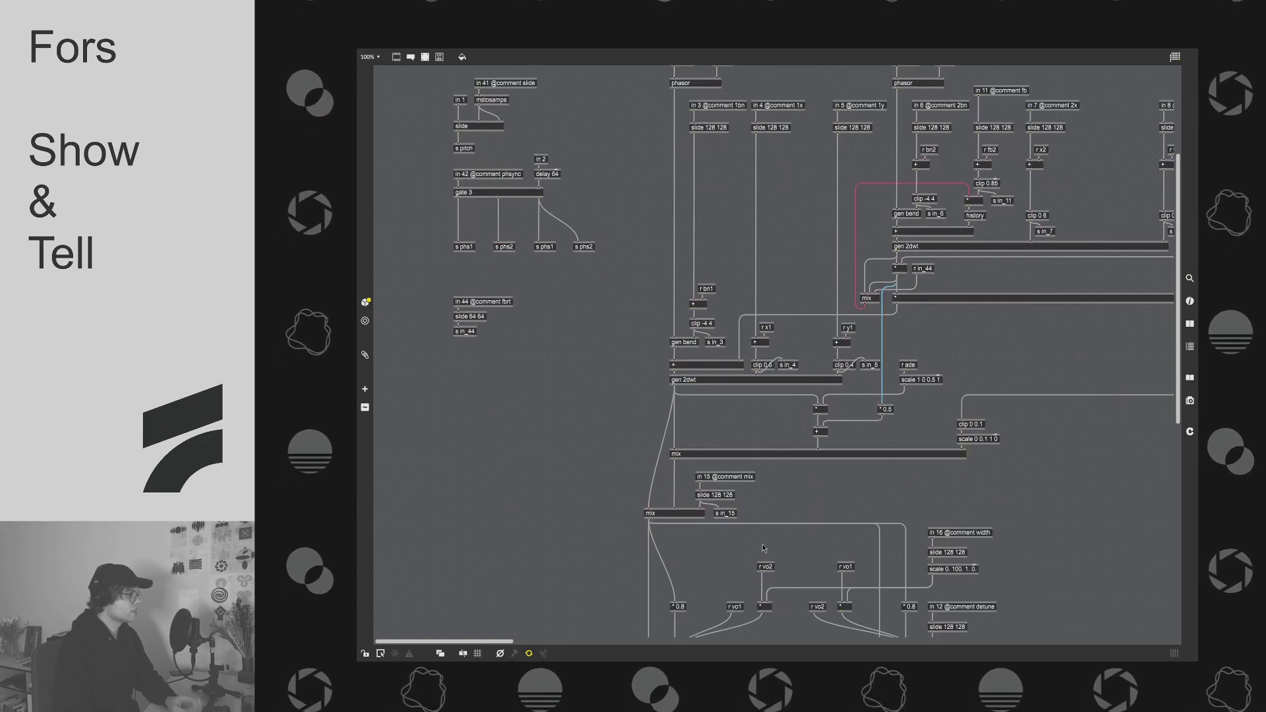
{"action": "scroll", "coordinate": [581, 553], "scroll_direction": "down", "scroll_amount": 14}
{"action": "scroll", "coordinate": [581, 553], "scroll_direction": "right", "scroll_amount": 8}
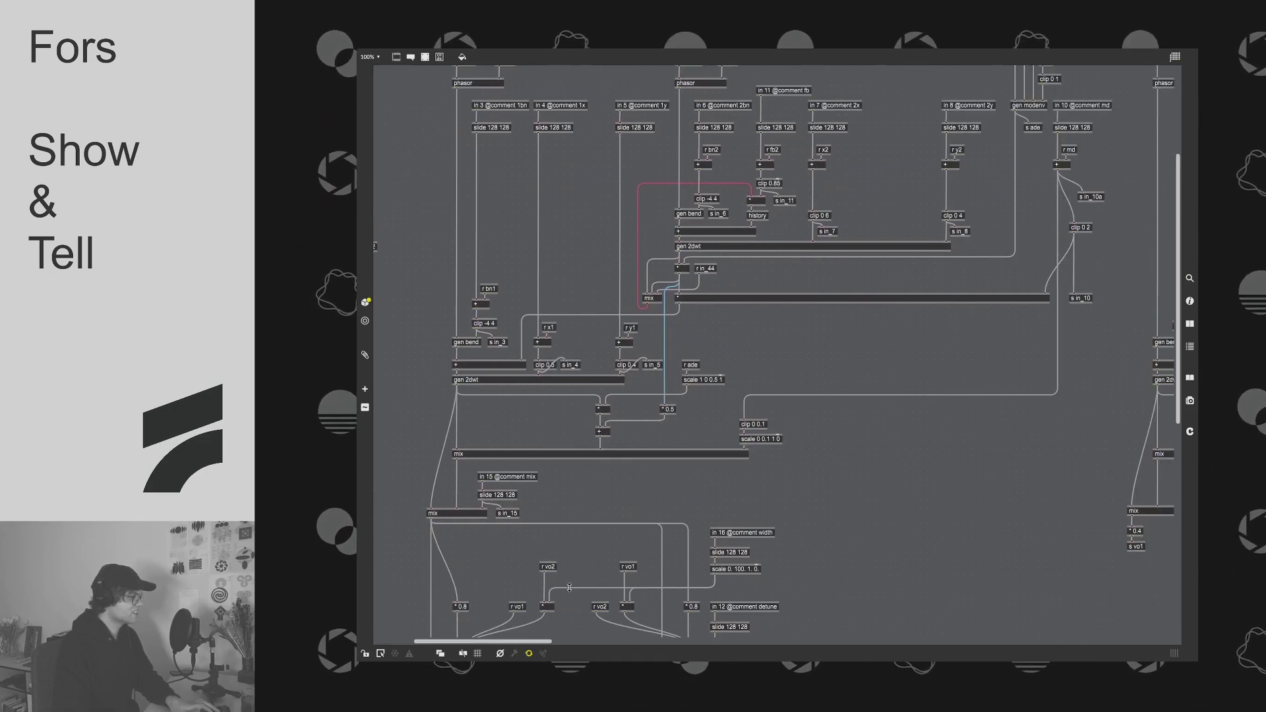
{"action": "scroll", "coordinate": [659, 548], "scroll_direction": "down", "scroll_amount": 3}
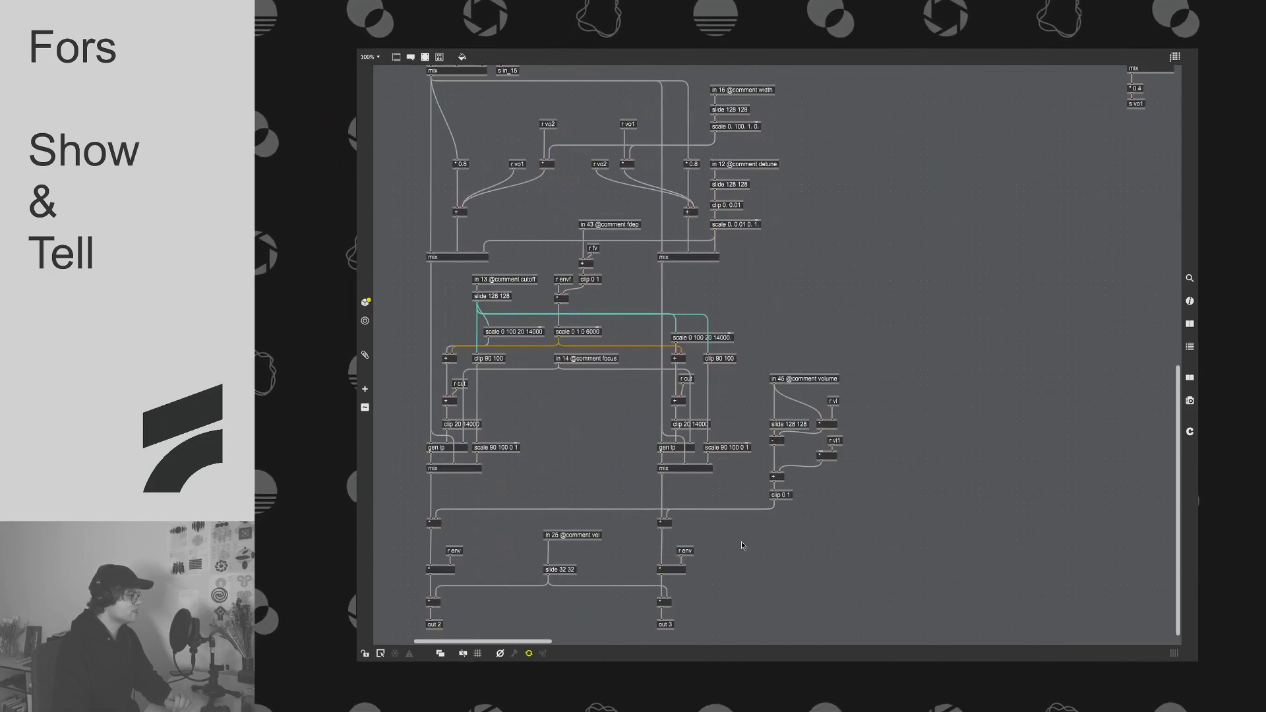
{"action": "scroll", "coordinate": [856, 549], "scroll_direction": "up", "scroll_amount": 2}
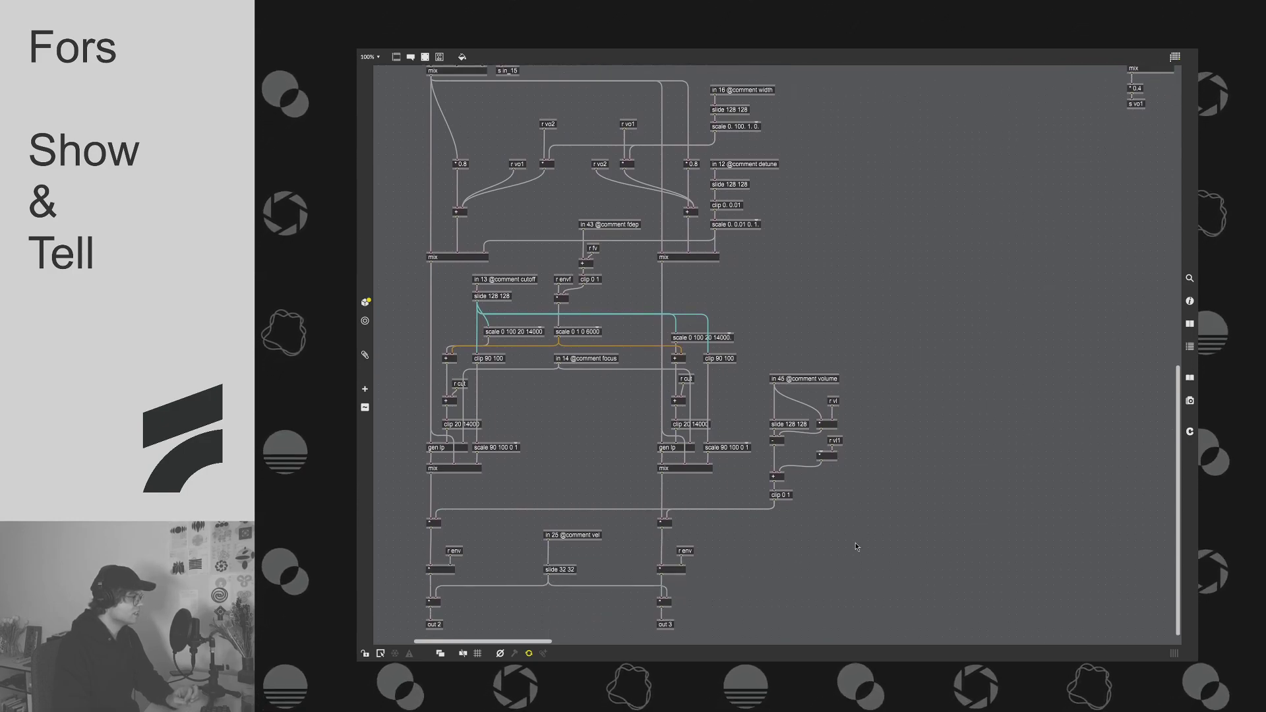
{"action": "left_click_drag", "start_coordinate": [381, 173], "coordinate": [851, 633]}
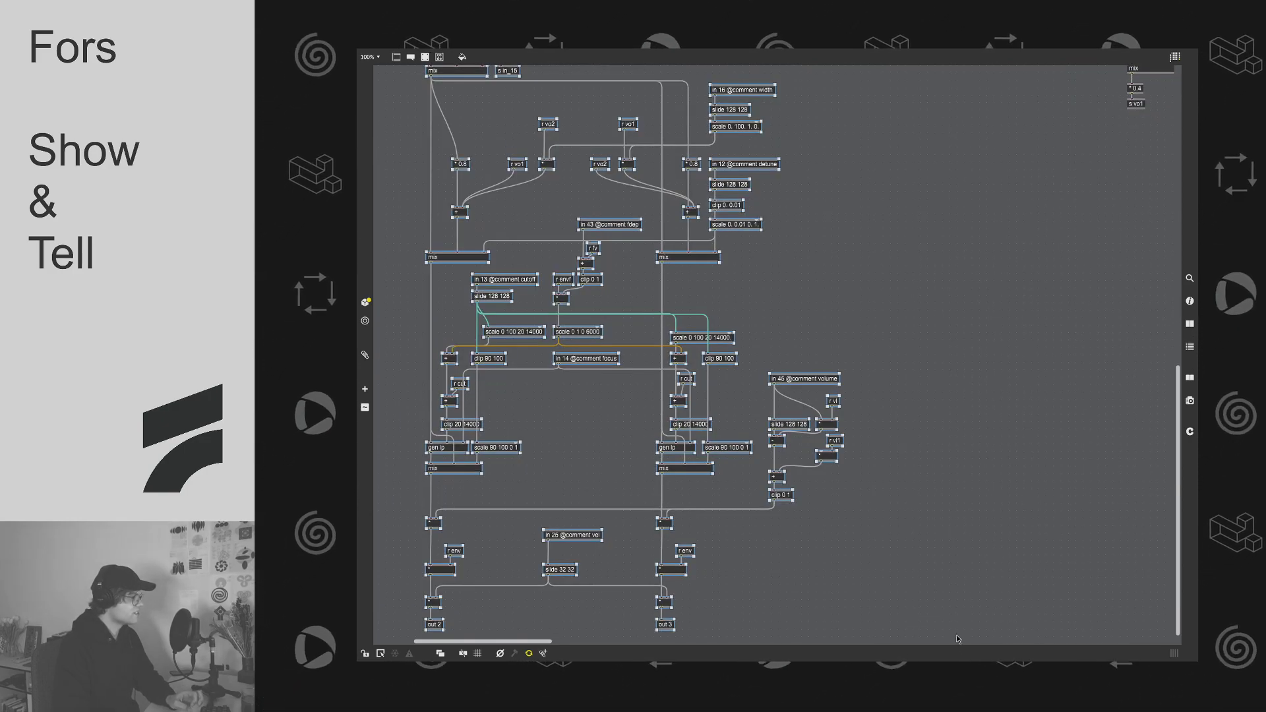
{"action": "left_click", "coordinate": [963, 363]}
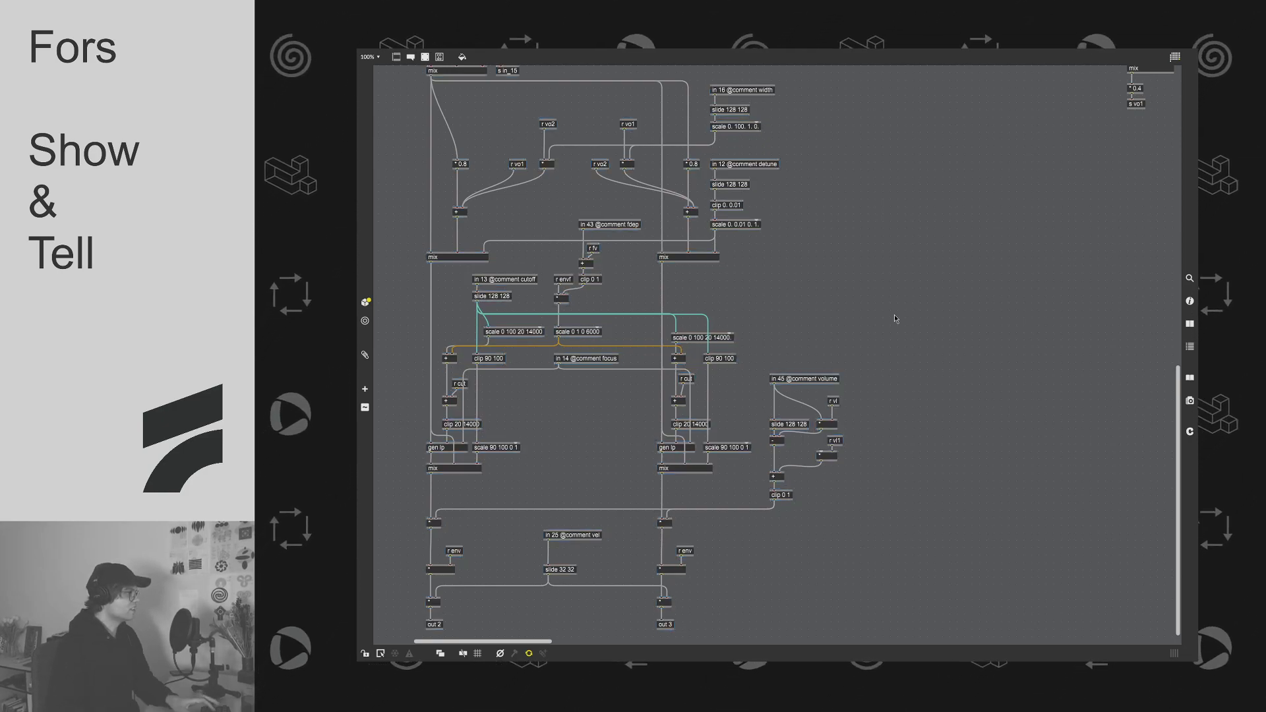
{"action": "left_click_drag", "start_coordinate": [402, 348], "coordinate": [800, 551]}
{"action": "scroll", "coordinate": [883, 473], "scroll_direction": "up", "scroll_amount": 2}
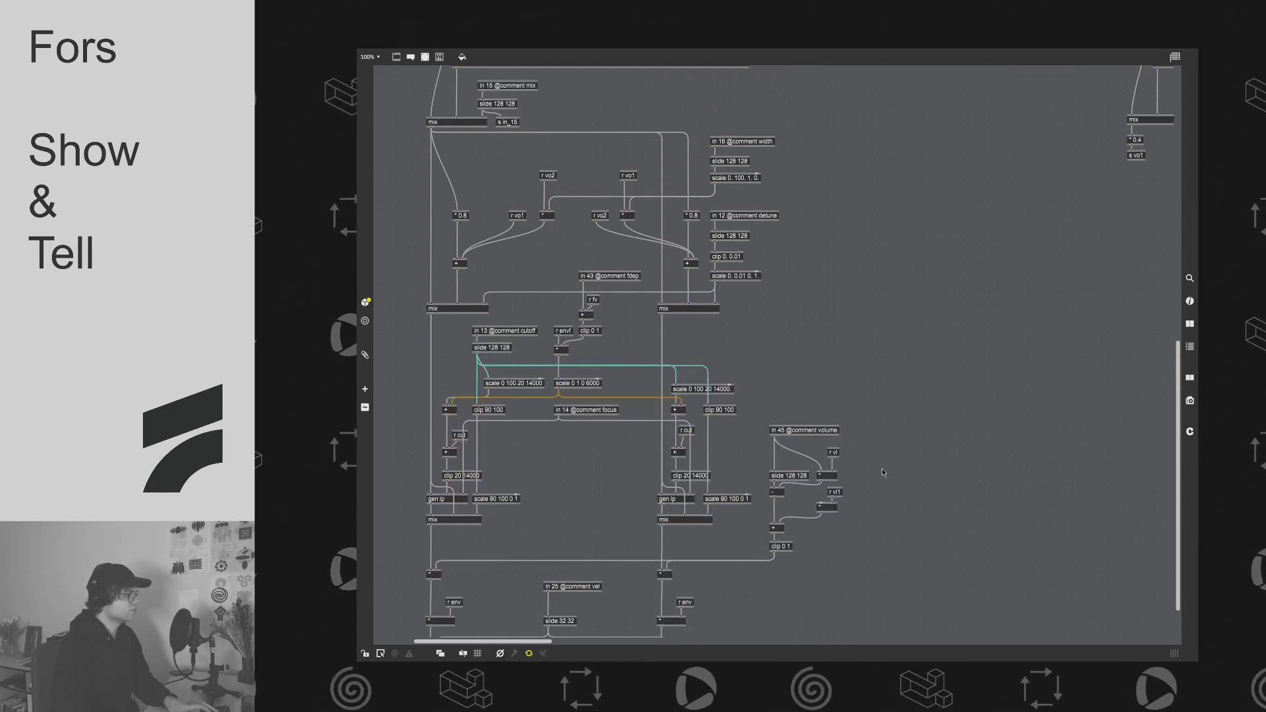
{"action": "scroll", "coordinate": [884, 473], "scroll_direction": "up", "scroll_amount": 2}
{"action": "scroll", "coordinate": [532, 381], "scroll_direction": "up", "scroll_amount": 2}
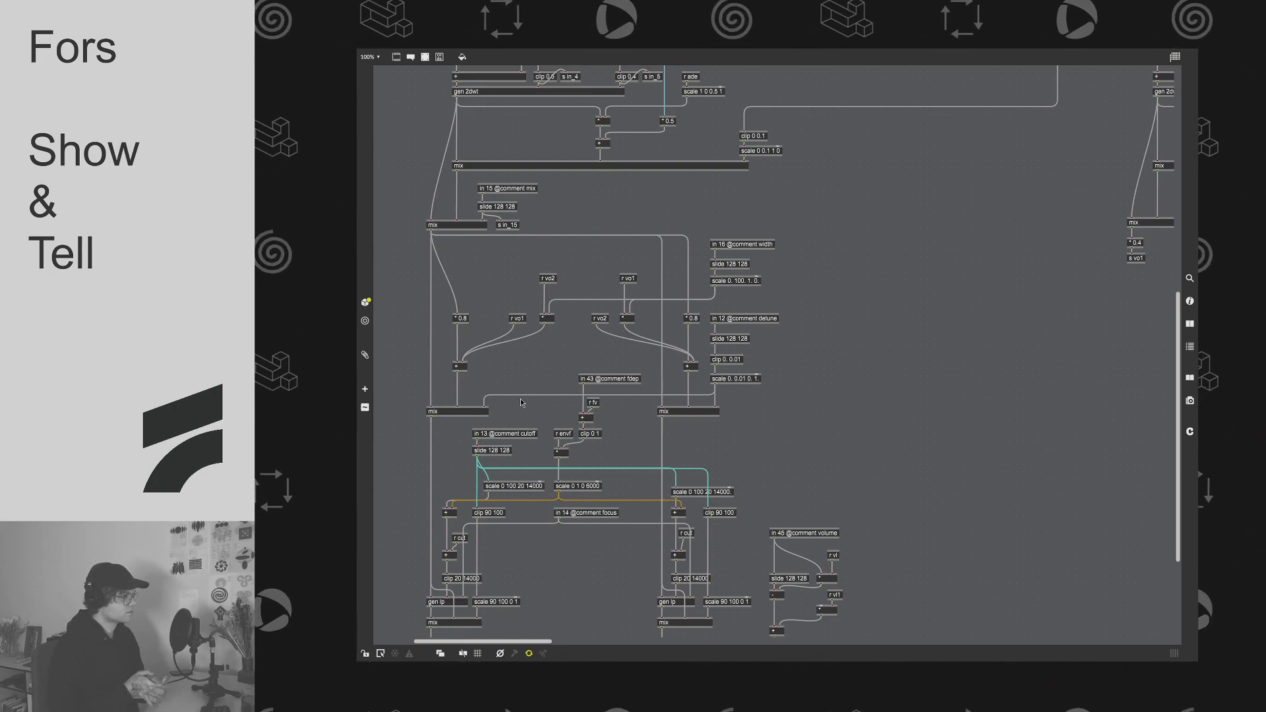
Step: Examine the duplicated gen 2dwt oscillator pairs that feed s vo1 and s vo2
{"action": "scroll", "coordinate": [520, 401], "scroll_direction": "up", "scroll_amount": 5}
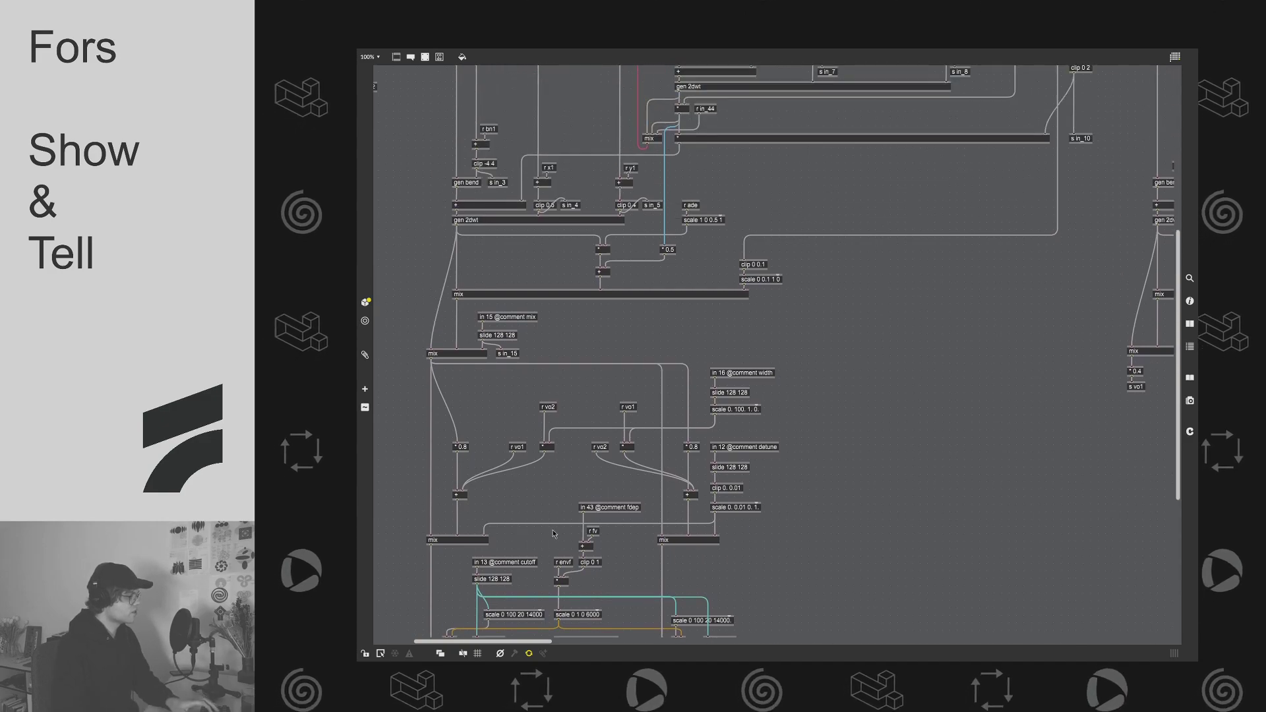
{"action": "scroll", "coordinate": [509, 640], "scroll_direction": "right", "scroll_amount": 8}
{"action": "scroll", "coordinate": [510, 639], "scroll_direction": "up", "scroll_amount": 8}
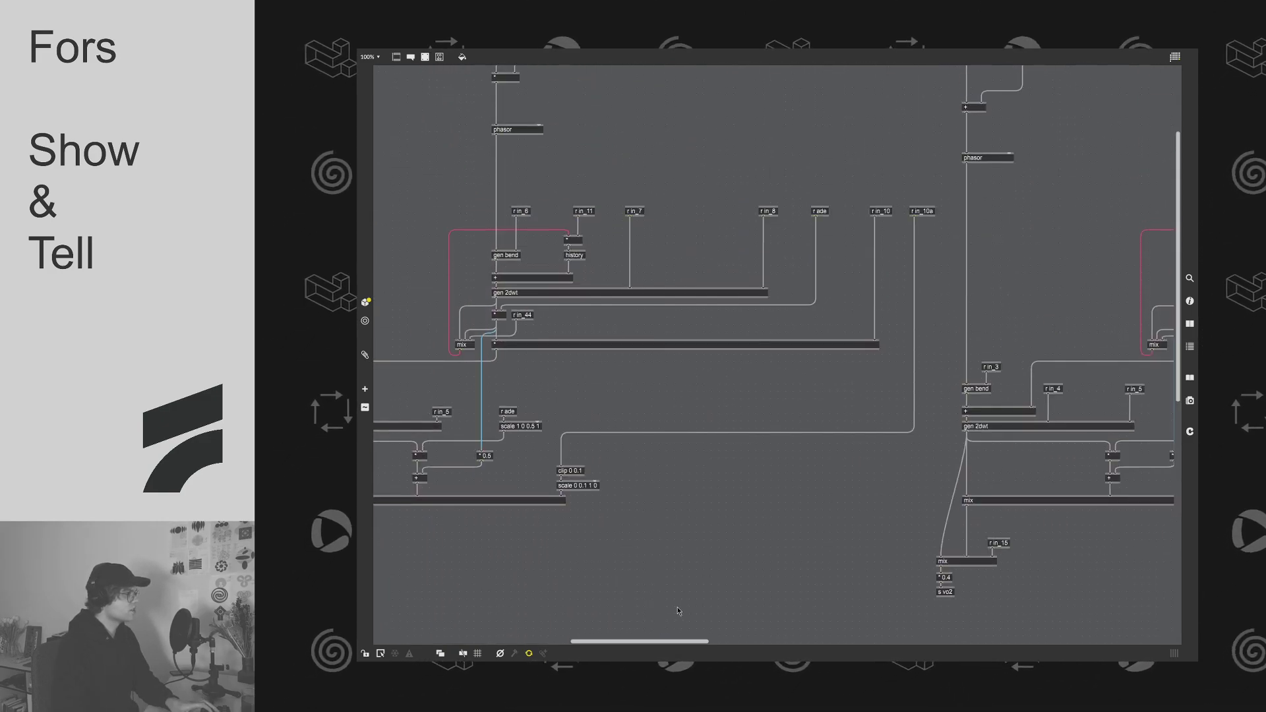
{"action": "scroll", "coordinate": [677, 647], "scroll_direction": "right", "scroll_amount": 10}
{"action": "scroll", "coordinate": [677, 647], "scroll_direction": "up", "scroll_amount": 4}
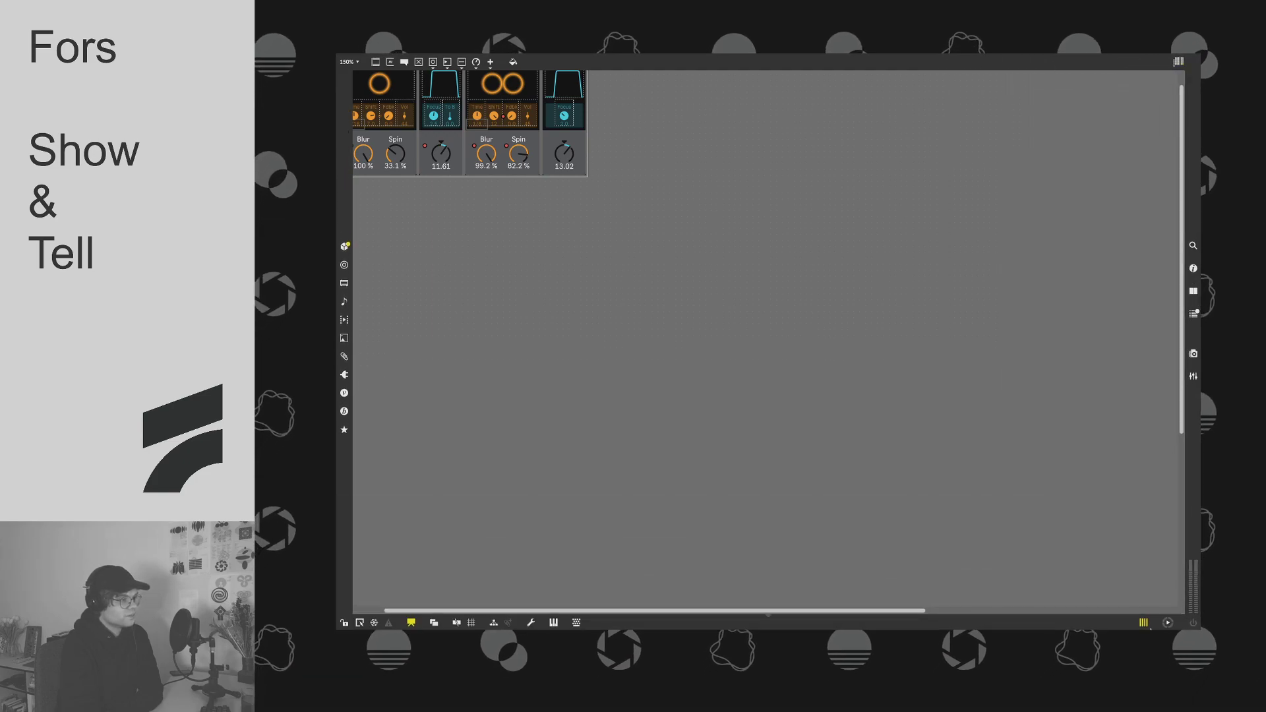
Step: Lock the Bokeh delay's patcher and switch it from presentation mode to patching mode
{"action": "scroll", "coordinate": [563, 429], "scroll_direction": "left", "scroll_amount": 3}
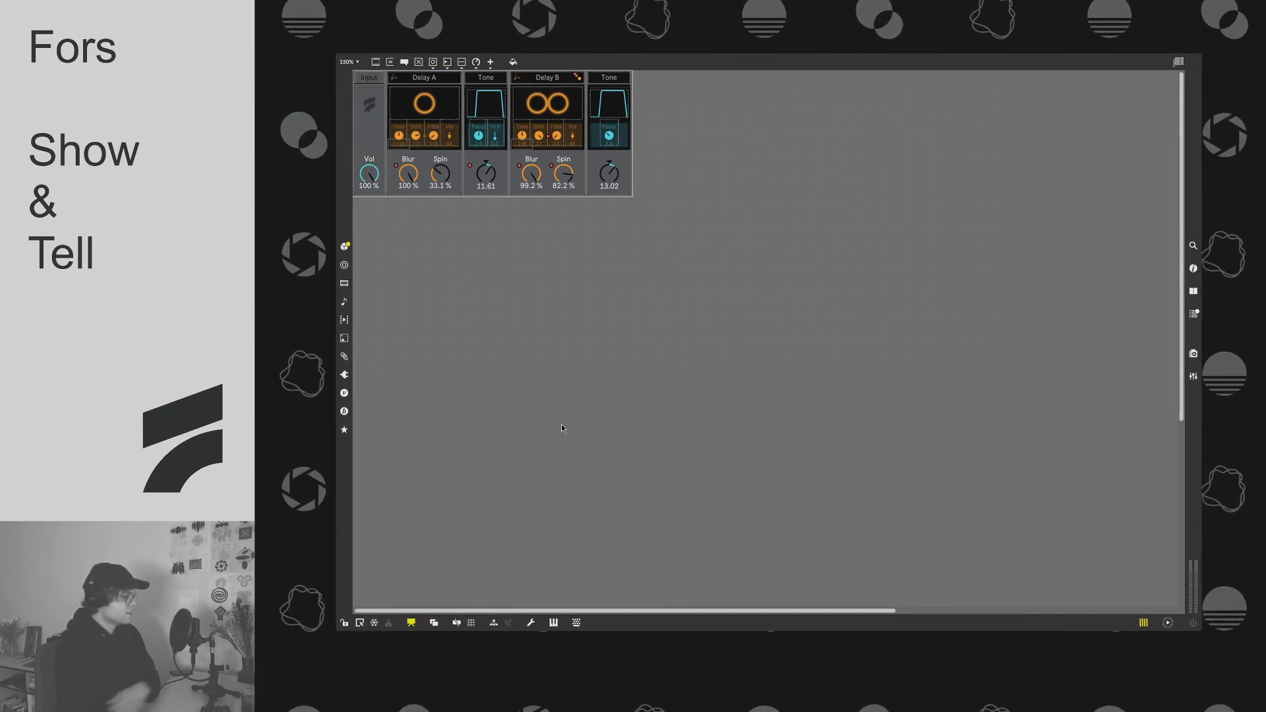
{"action": "key", "text": "super+e"}
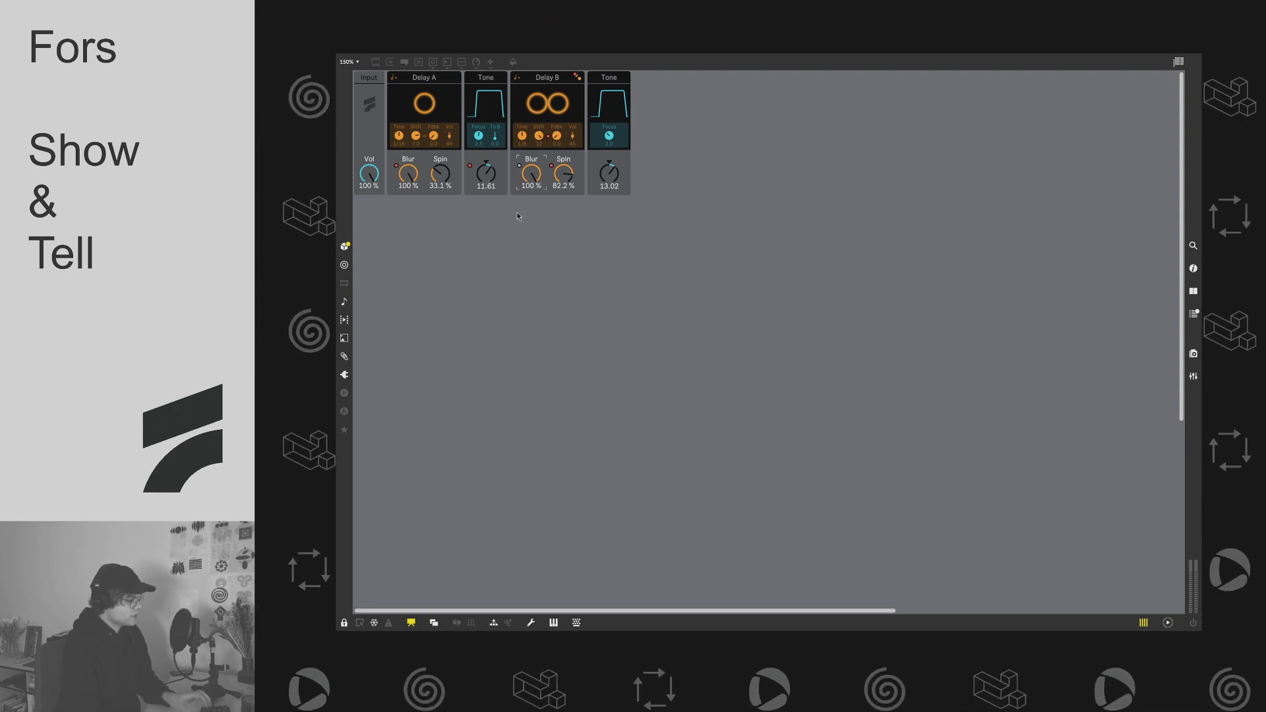
{"action": "key", "text": "super+e"}
{"action": "key", "text": "super+e"}
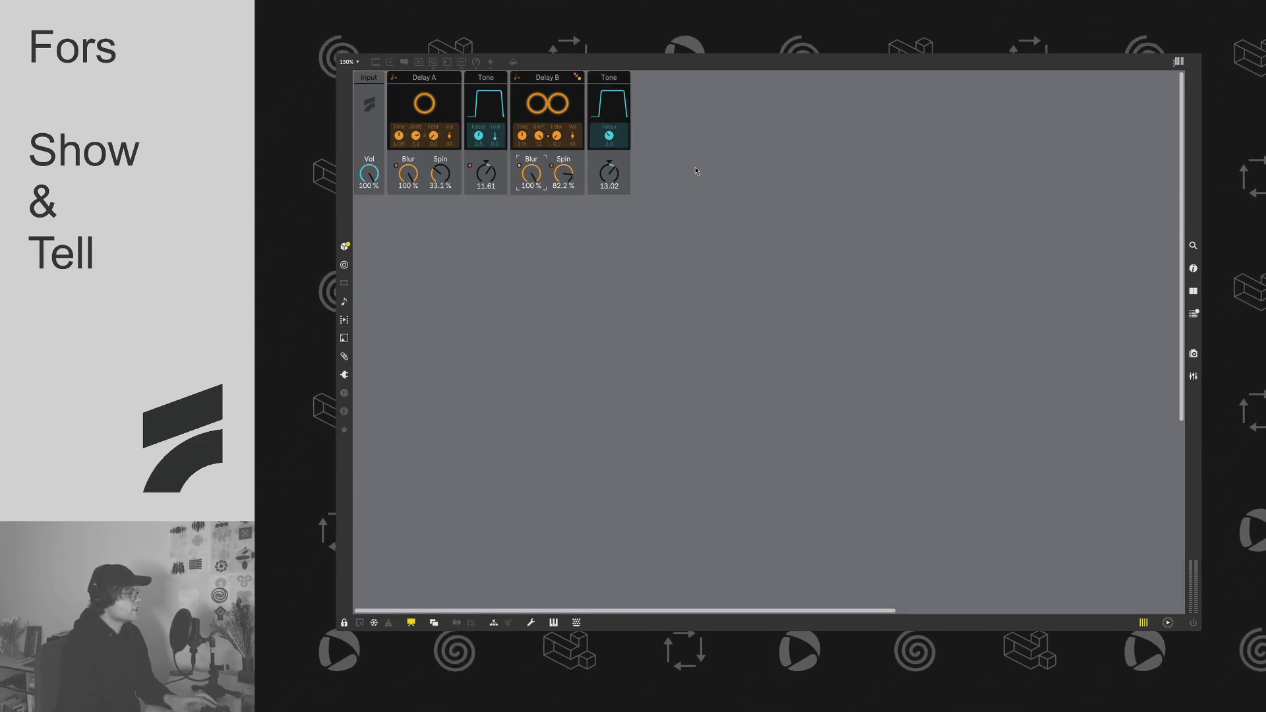
{"action": "left_click", "coordinate": [414, 623]}
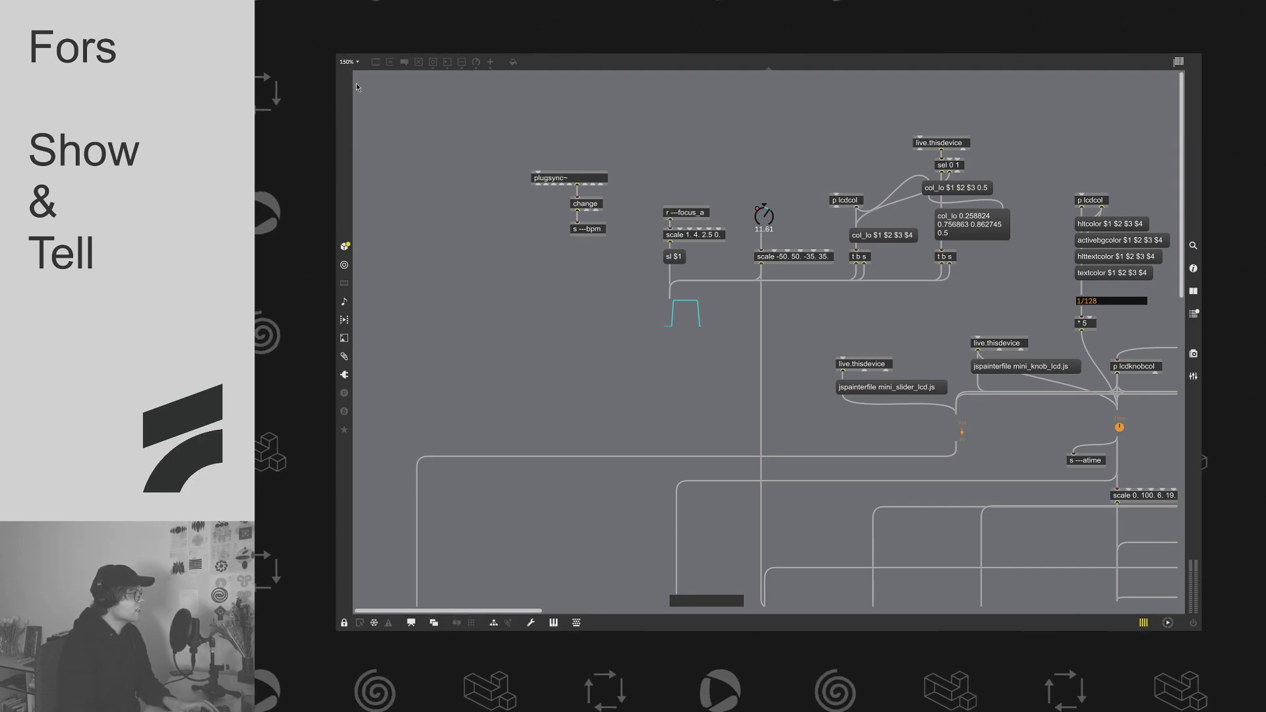
Step: Look over the delay device's patch at 50% zoom
{"action": "key", "text": "ctrl+minus"}
{"action": "key", "text": "ctrl+minus"}
{"action": "key", "text": "ctrl+minus"}
{"action": "key", "text": "ctrl+minus"}
{"action": "scroll", "coordinate": [613, 461], "scroll_direction": "right", "scroll_amount": 5}
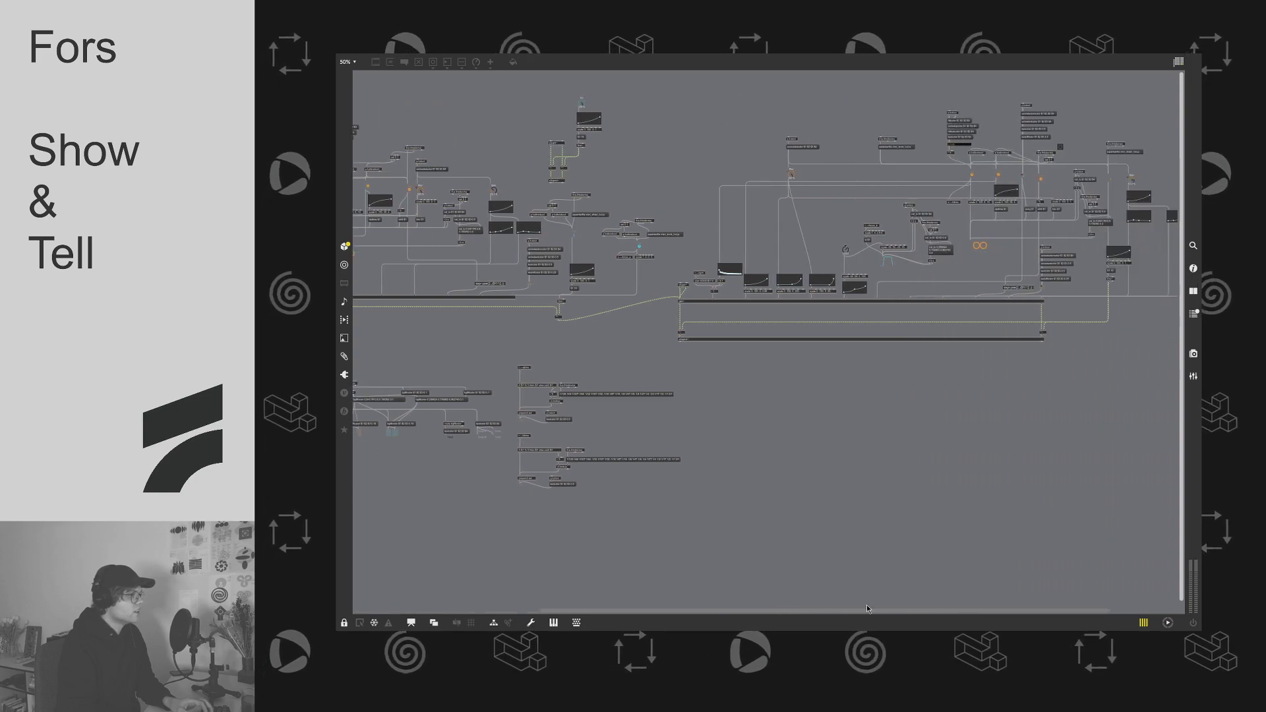
Step: Examine the delay's first gen~ object at 200% zoom, from its plugin~ input and bpm-based time to its scaled inlets
{"action": "scroll", "coordinate": [594, 369], "scroll_direction": "left", "scroll_amount": 5}
{"action": "left_click_drag", "start_coordinate": [914, 612], "coordinate": [679, 626]}
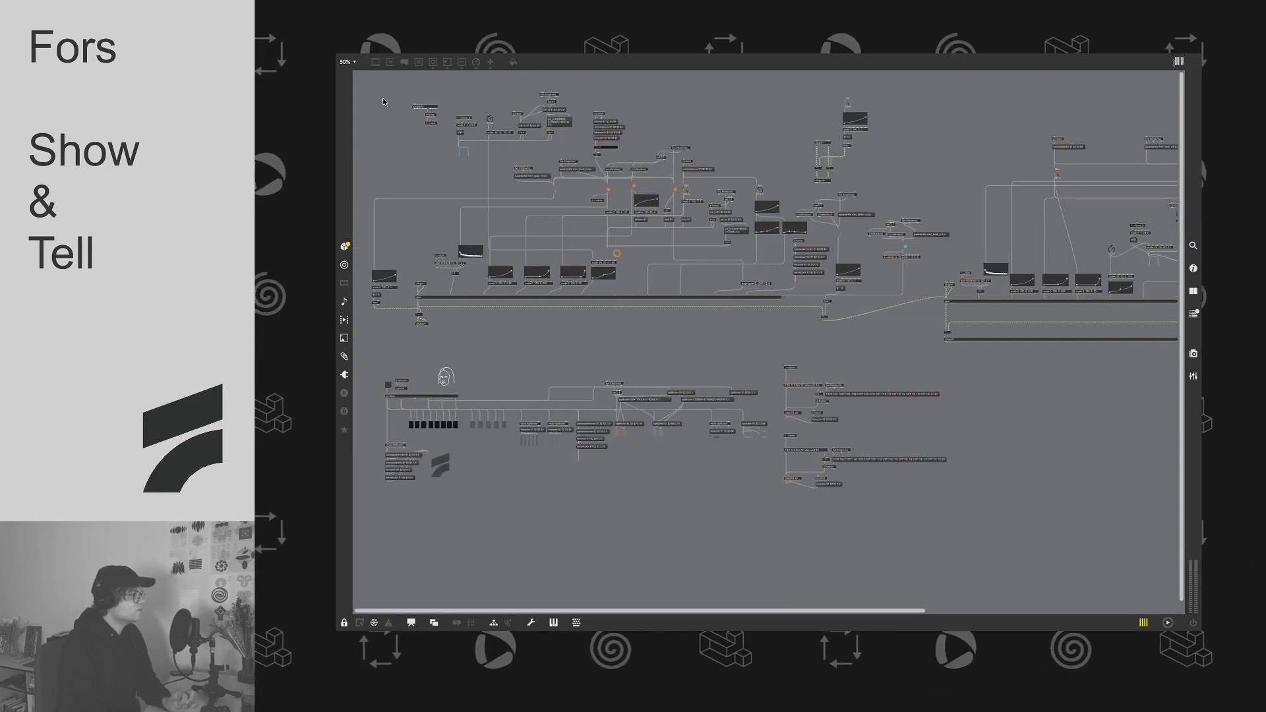
{"action": "scroll", "coordinate": [785, 297], "scroll_direction": "up", "scroll_amount": 5}
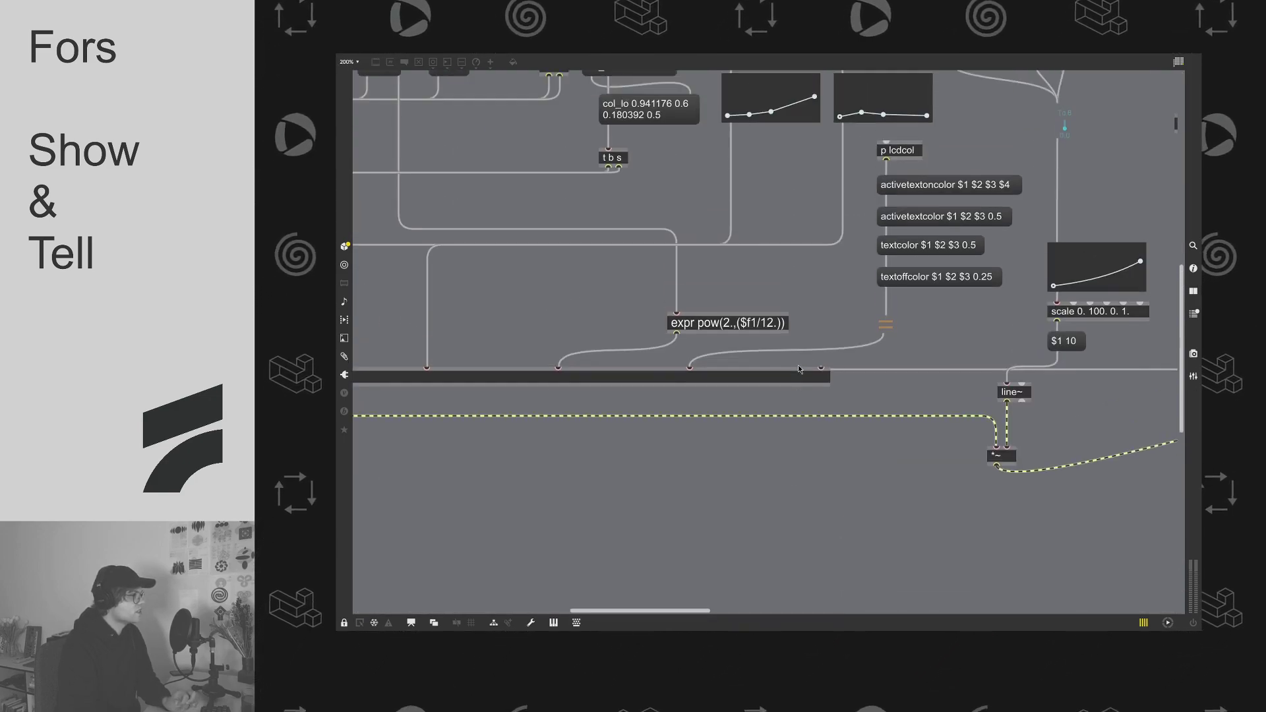
{"action": "scroll", "coordinate": [824, 330], "scroll_direction": "up", "scroll_amount": 3}
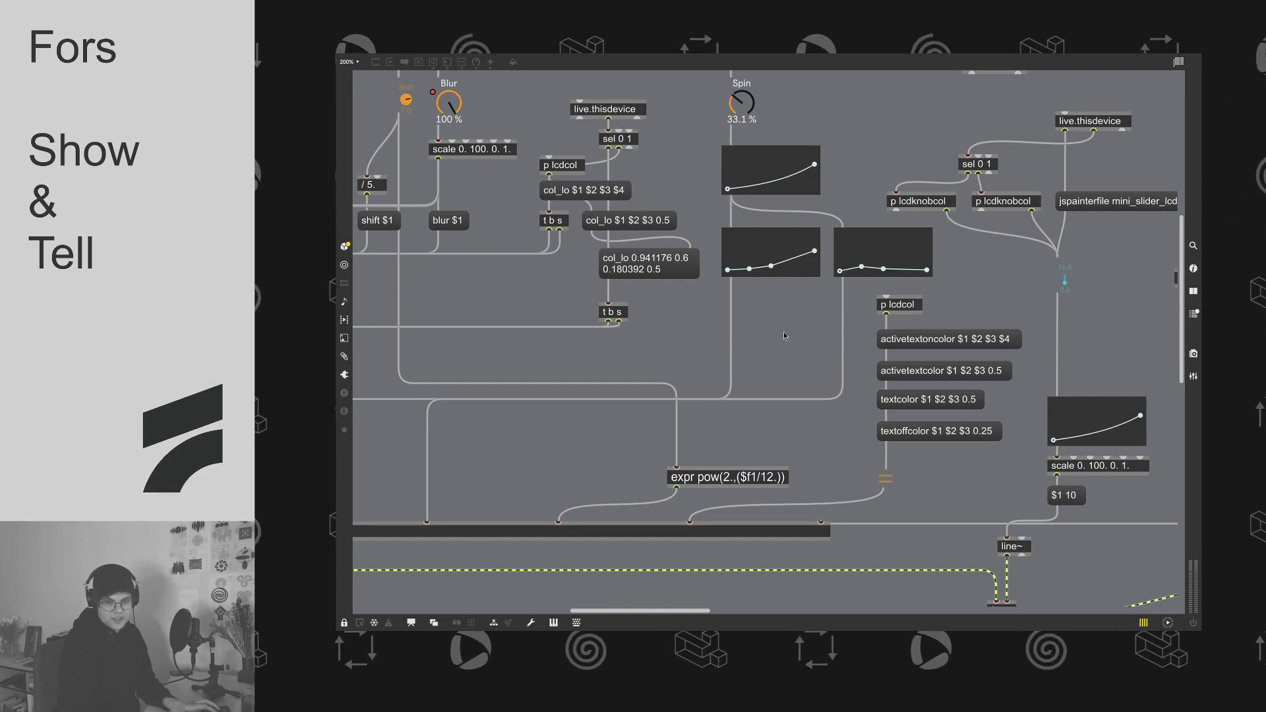
{"action": "key", "text": "super+e"}
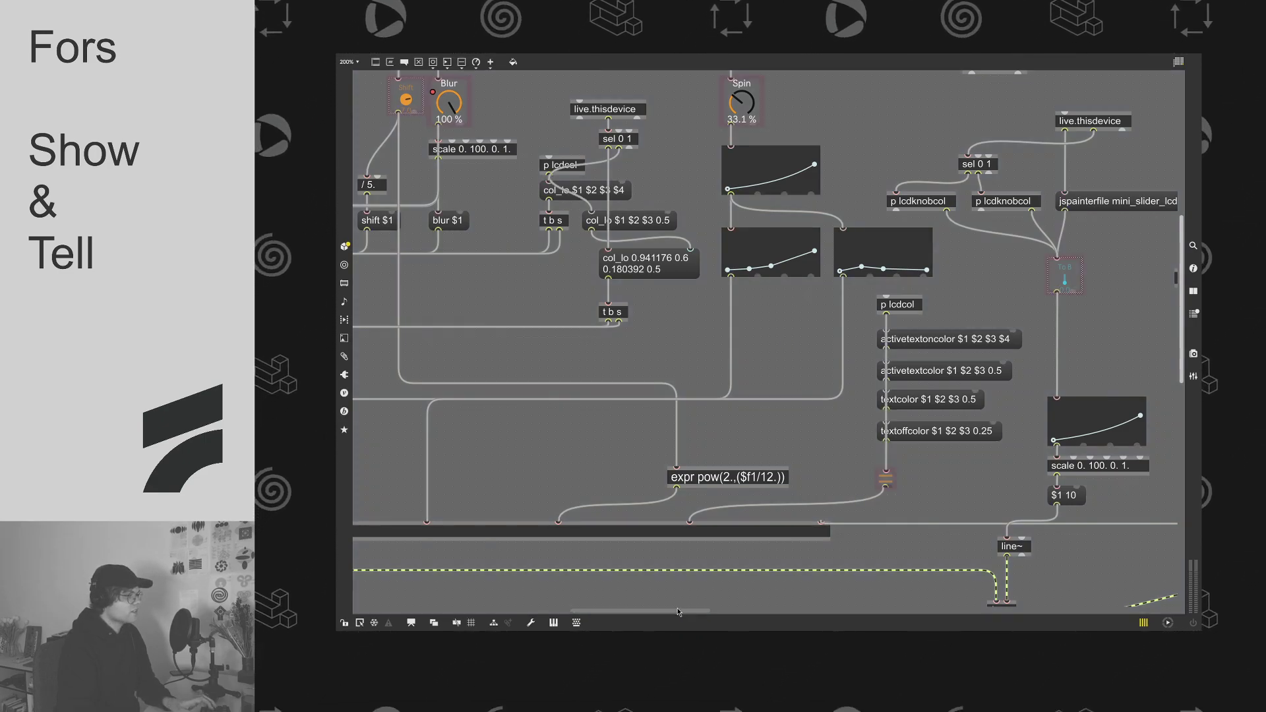
{"action": "scroll", "coordinate": [818, 349], "scroll_direction": "left", "scroll_amount": 10}
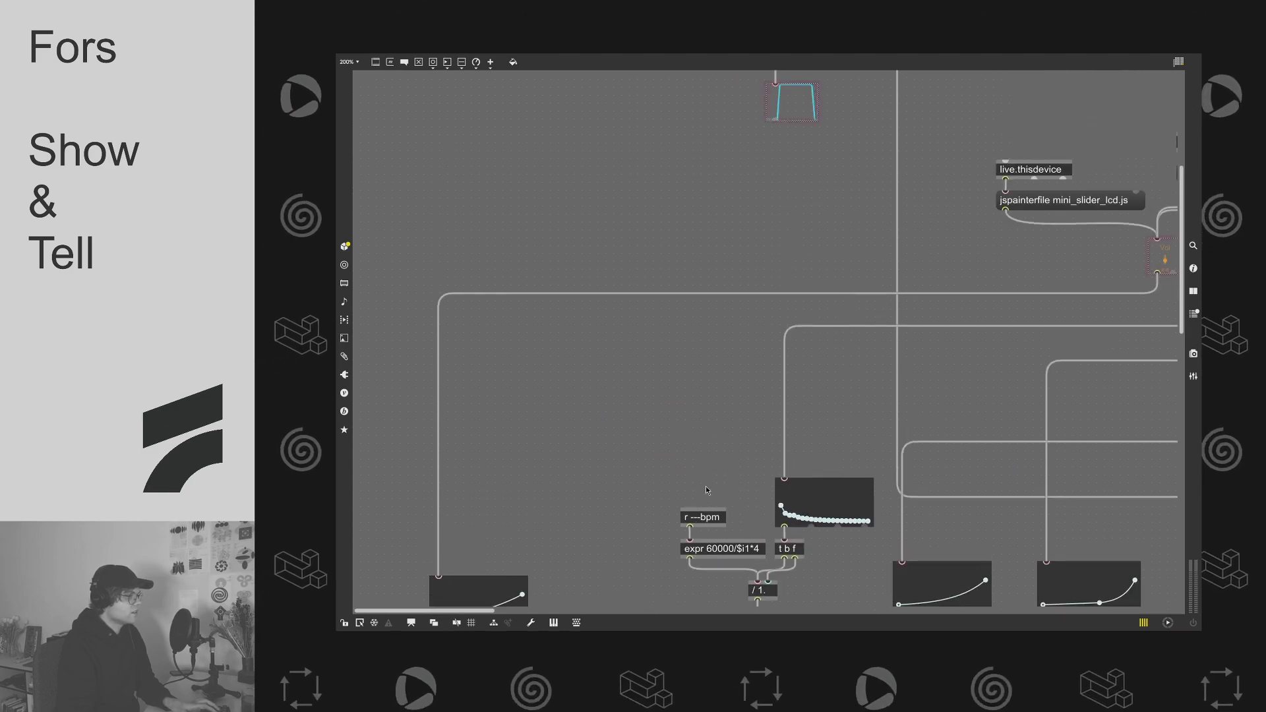
{"action": "scroll", "coordinate": [706, 485], "scroll_direction": "down", "scroll_amount": 5}
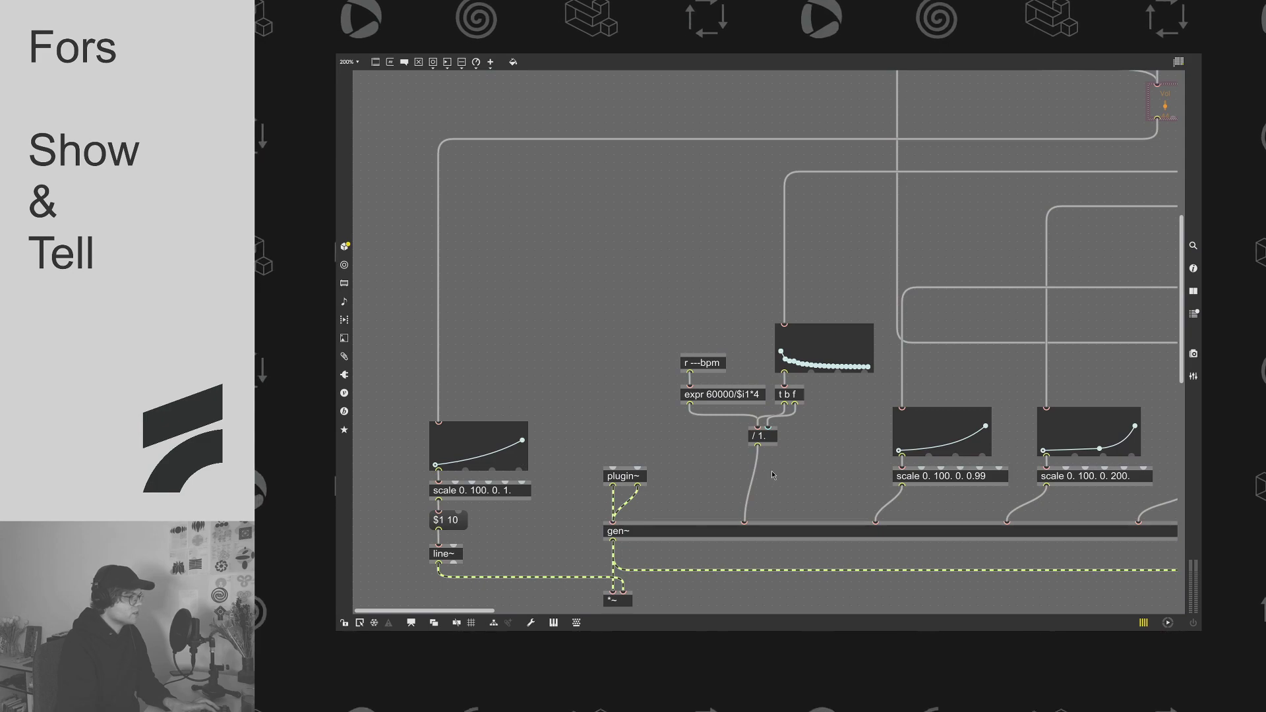
{"action": "scroll", "coordinate": [750, 372], "scroll_direction": "right", "scroll_amount": 10}
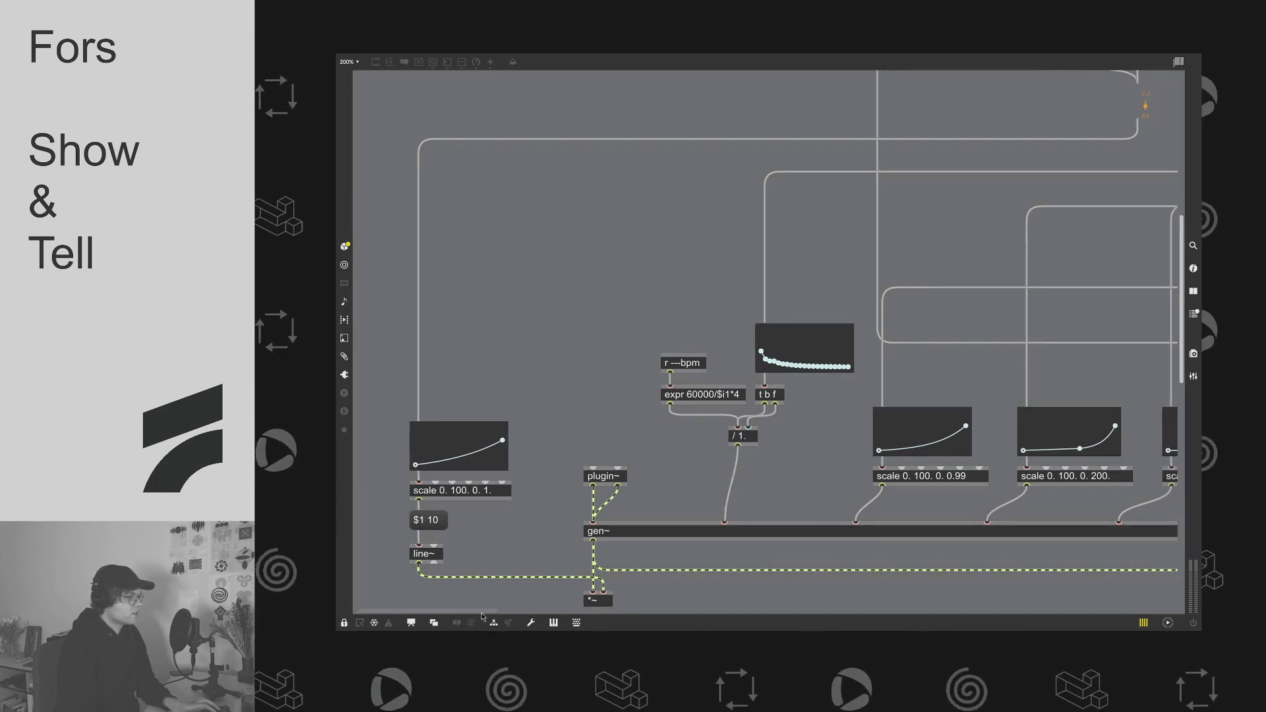
{"action": "scroll", "coordinate": [750, 373], "scroll_direction": "up", "scroll_amount": 1}
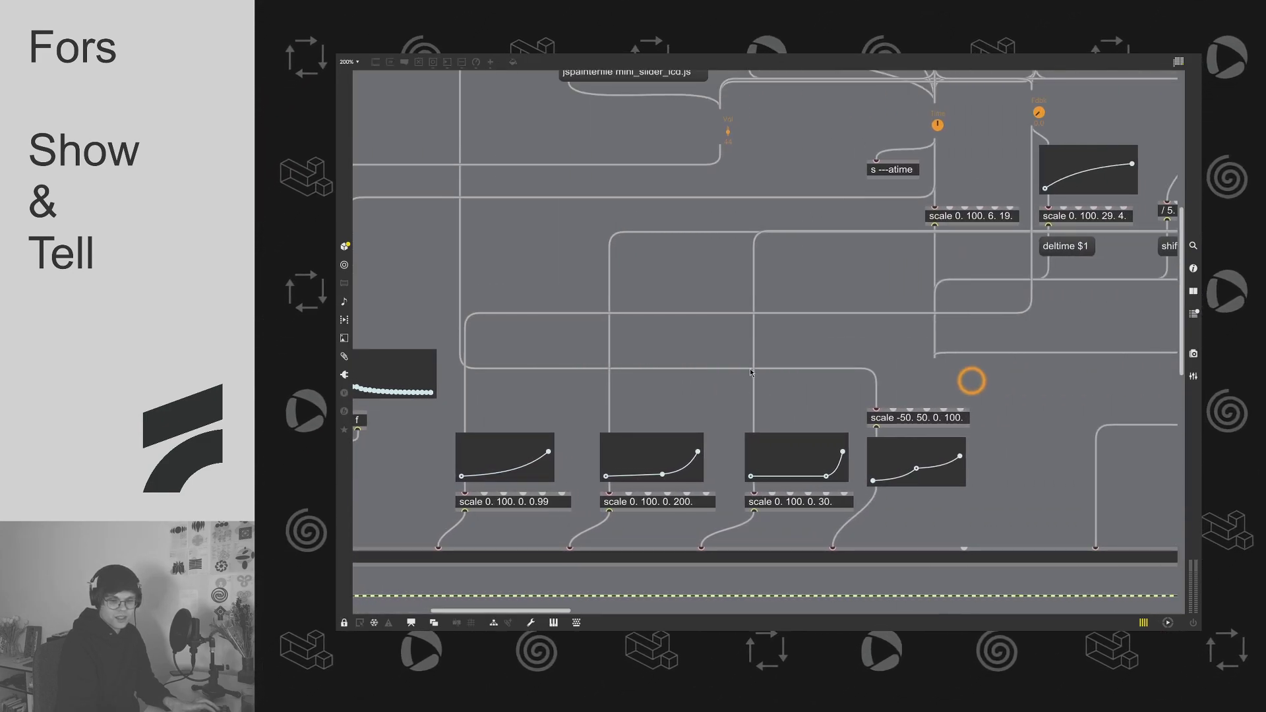
Step: Trace the dials above the first gen~ object through their scale objects and curves down to its inlets
{"action": "key", "text": "ctrl+e"}
{"action": "key", "text": "ctrl+e"}
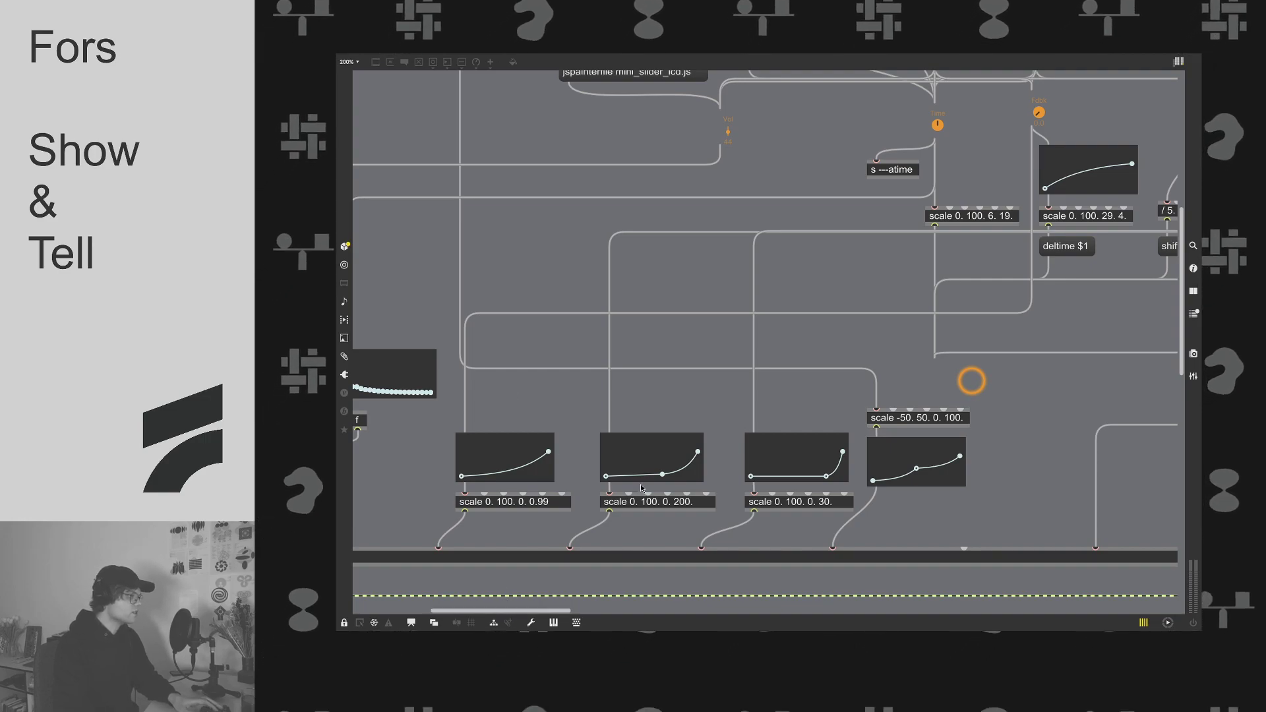
{"action": "scroll", "coordinate": [745, 346], "scroll_direction": "up", "scroll_amount": 6}
{"action": "scroll", "coordinate": [612, 506], "scroll_direction": "down", "scroll_amount": 4}
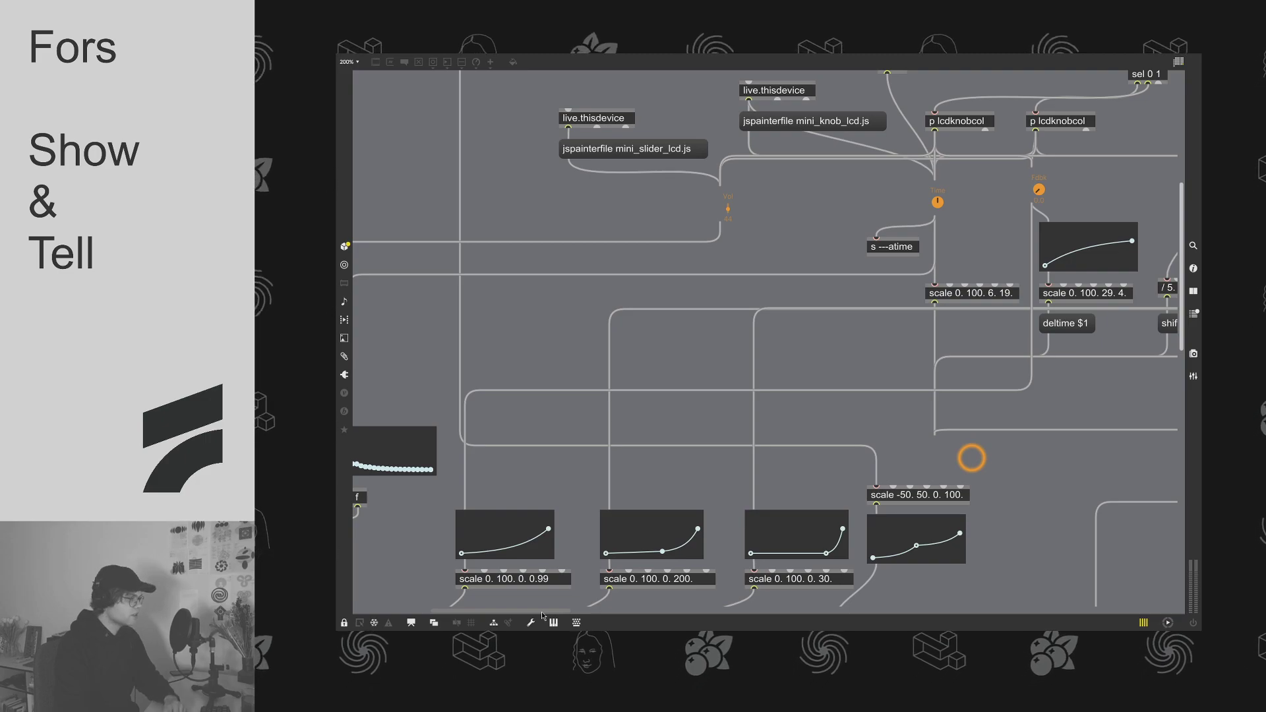
{"action": "scroll", "coordinate": [591, 506], "scroll_direction": "right", "scroll_amount": 3}
{"action": "scroll", "coordinate": [591, 507], "scroll_direction": "left", "scroll_amount": 5}
{"action": "scroll", "coordinate": [591, 506], "scroll_direction": "up", "scroll_amount": 5}
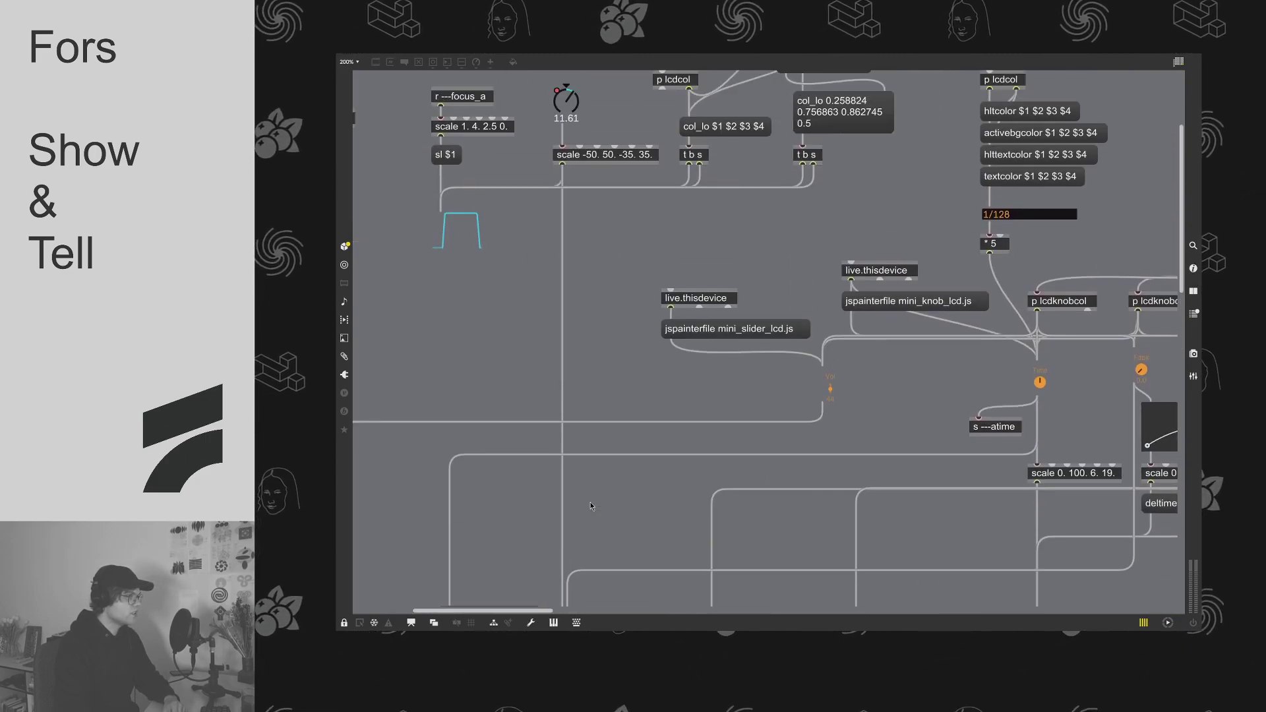
{"action": "scroll", "coordinate": [594, 501], "scroll_direction": "down", "scroll_amount": 5}
{"action": "scroll", "coordinate": [595, 496], "scroll_direction": "down", "scroll_amount": 2}
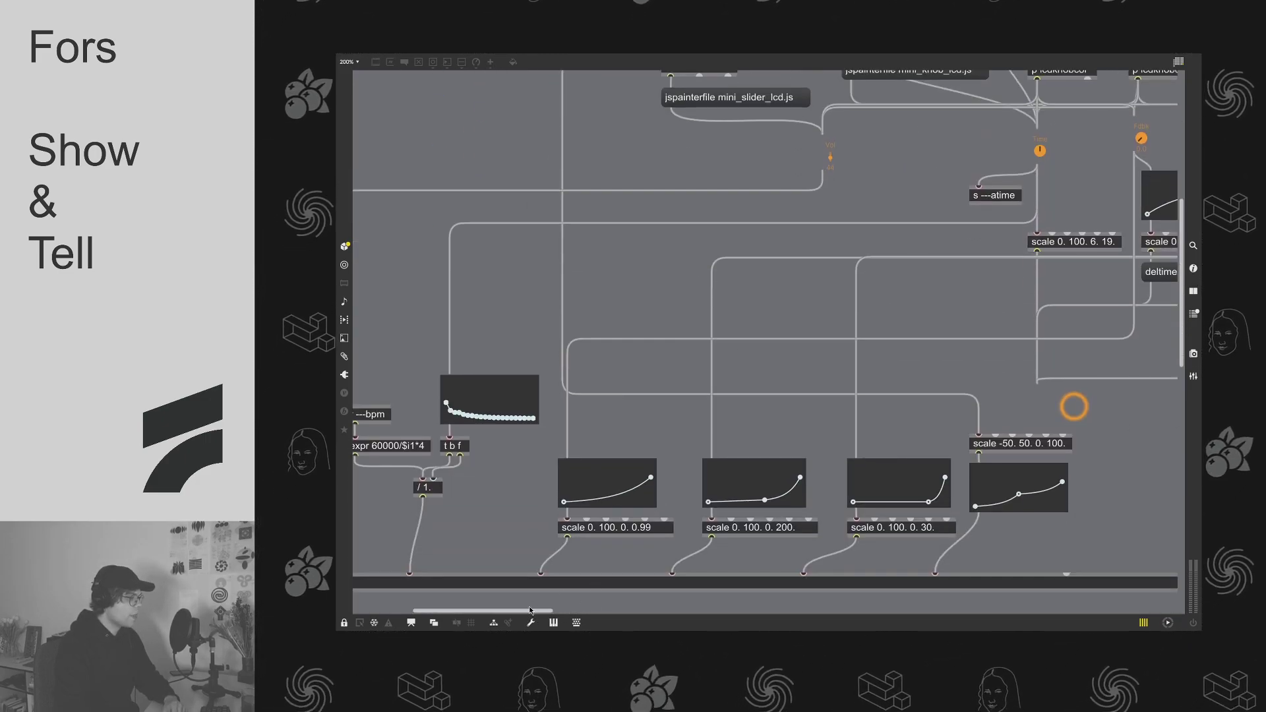
{"action": "left_click_drag", "start_coordinate": [530, 610], "coordinate": [600, 623]}
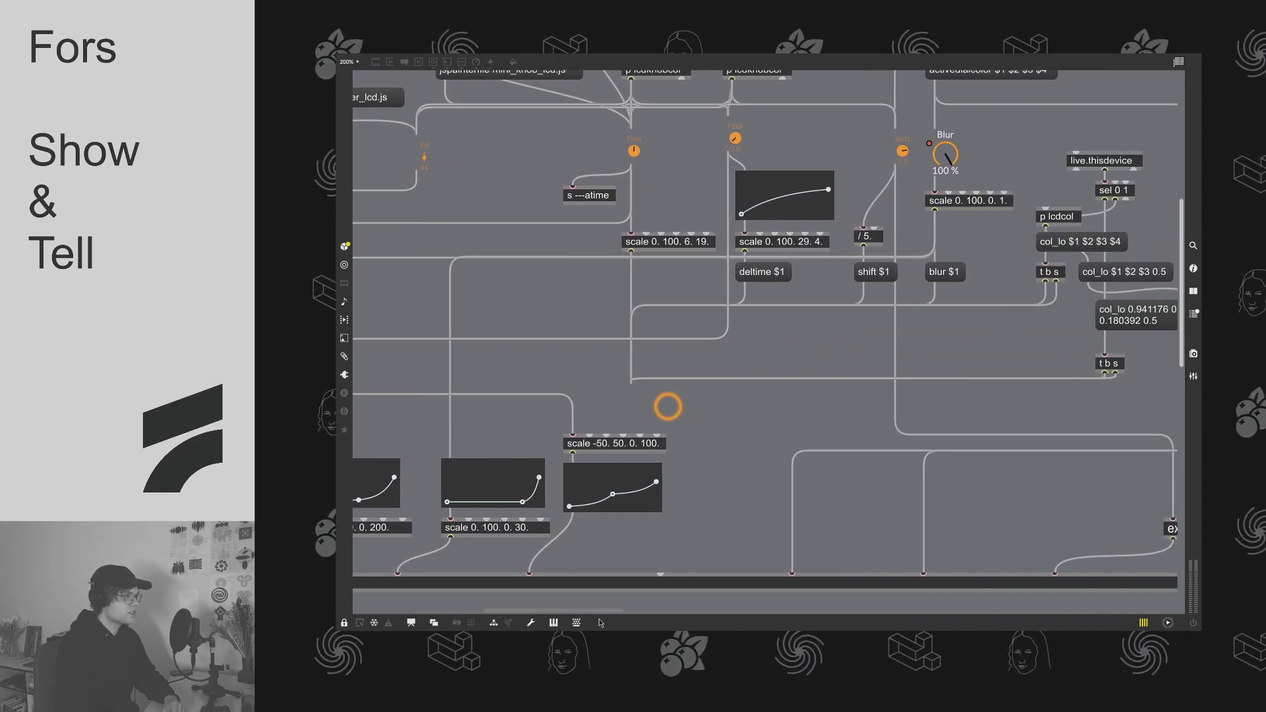
Step: Examine the Blur and Spin routing, the separate Vol stage between plugin~ and plugout~, and the output of the first gen~ chain
{"action": "scroll", "coordinate": [937, 261], "scroll_direction": "up", "scroll_amount": 3}
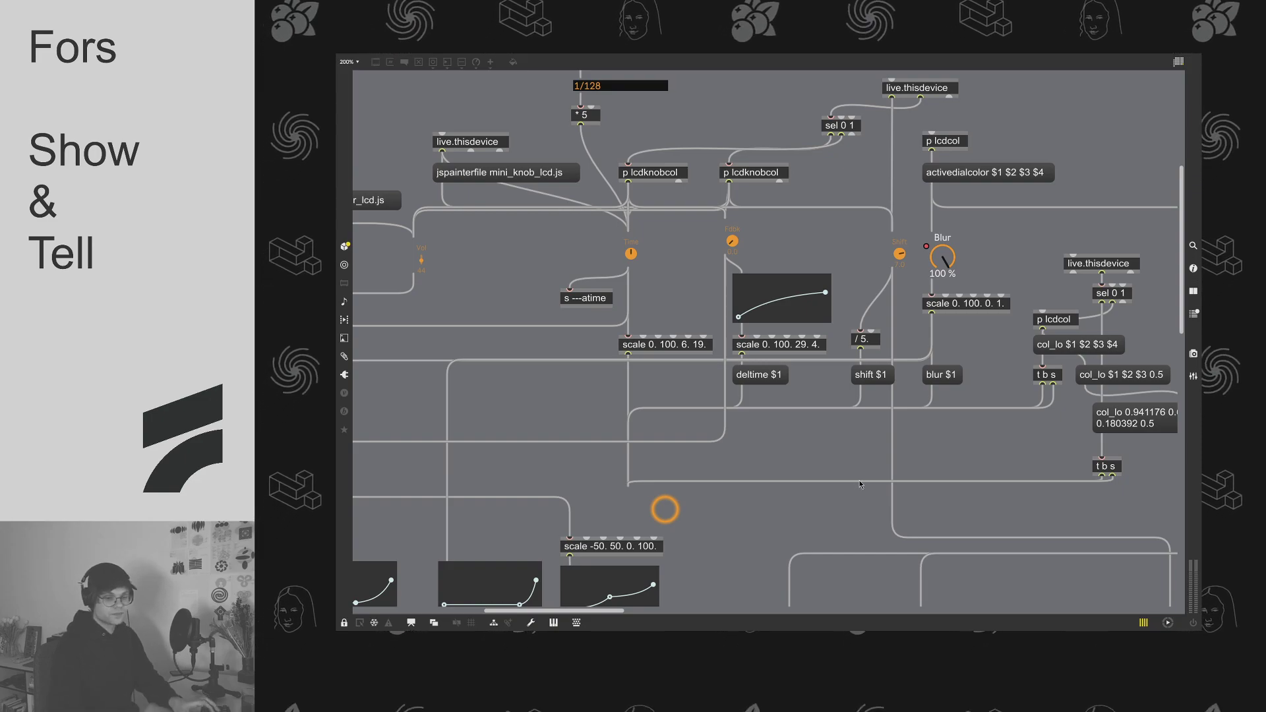
{"action": "scroll", "coordinate": [893, 583], "scroll_direction": "down", "scroll_amount": 2}
{"action": "scroll", "coordinate": [627, 594], "scroll_direction": "up", "scroll_amount": 10}
{"action": "scroll", "coordinate": [628, 593], "scroll_direction": "right", "scroll_amount": 5}
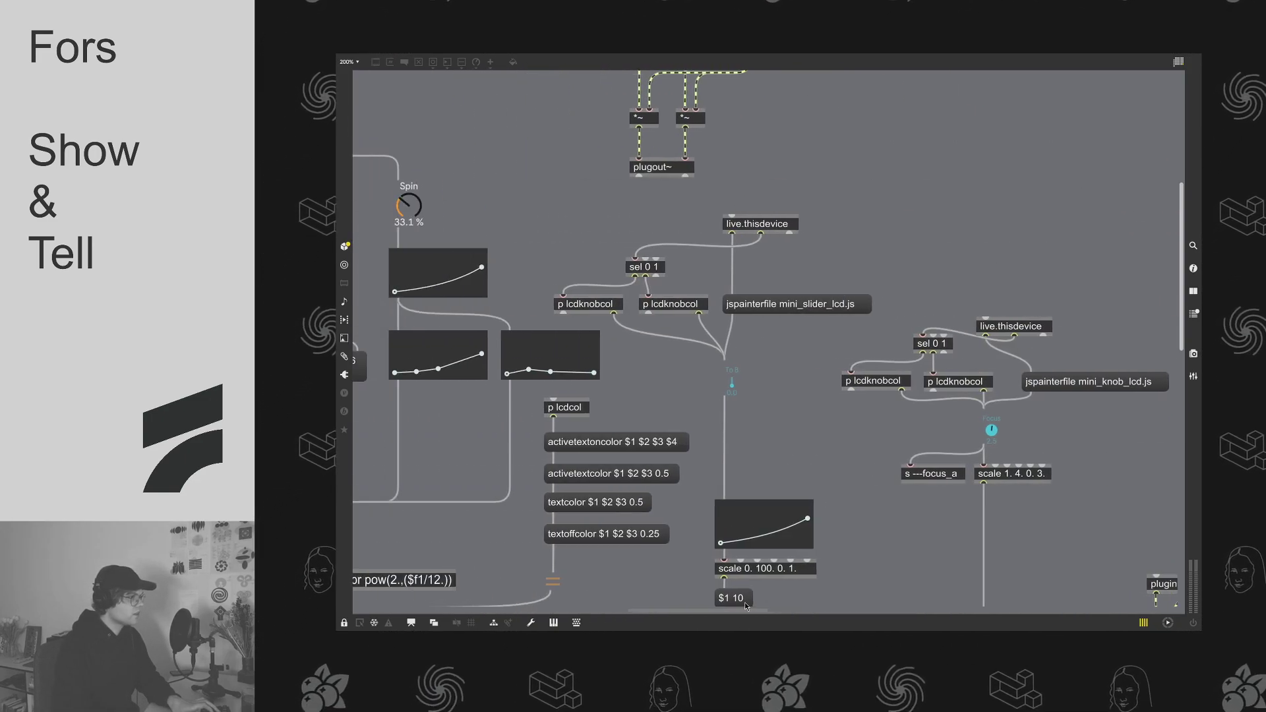
{"action": "scroll", "coordinate": [519, 235], "scroll_direction": "up", "scroll_amount": 5}
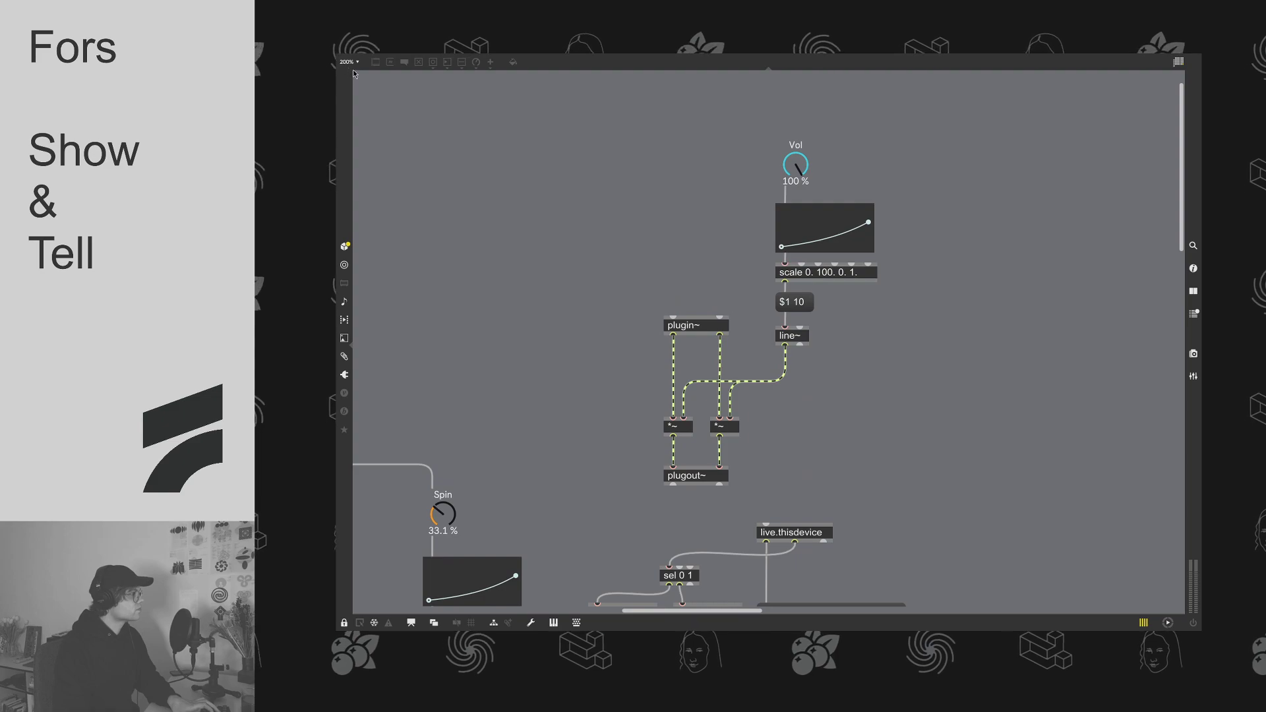
{"action": "scroll", "coordinate": [1007, 463], "scroll_direction": "down", "scroll_amount": 20}
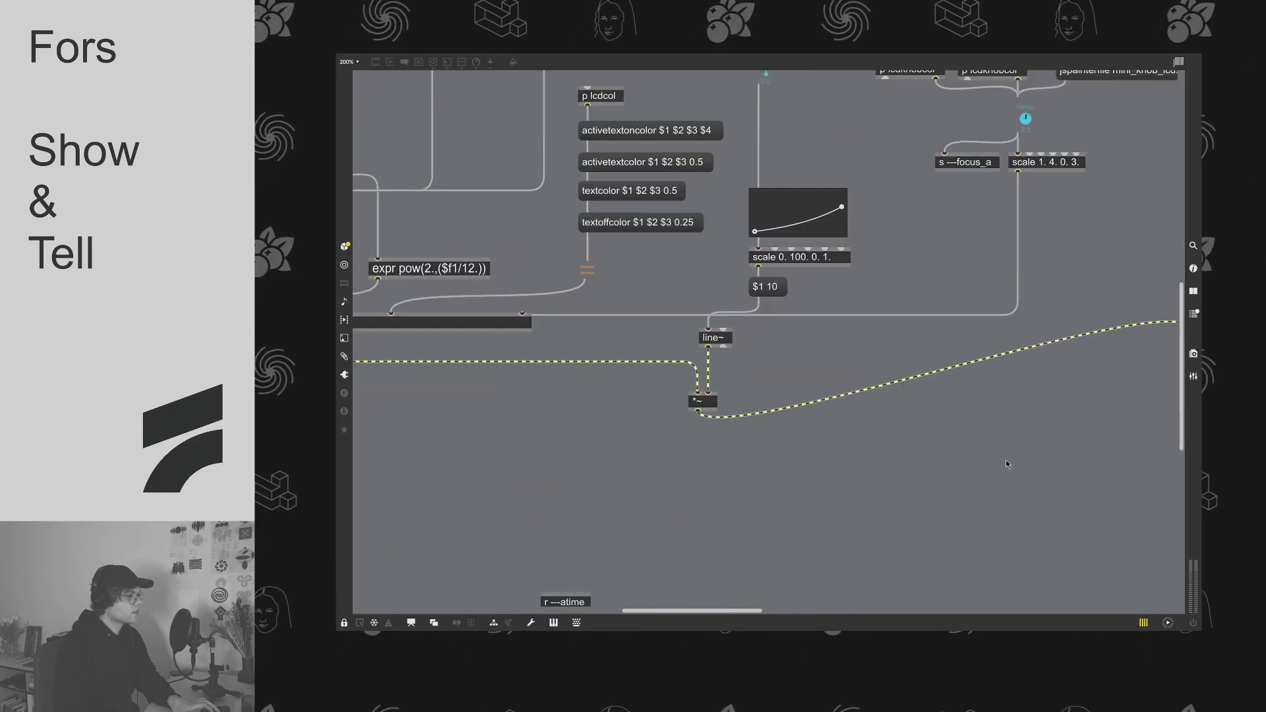
Step: Compare the first chain's single gen~ object with the paired gen~ objects of the second chain
{"action": "scroll", "coordinate": [730, 614], "scroll_direction": "left", "scroll_amount": 15}
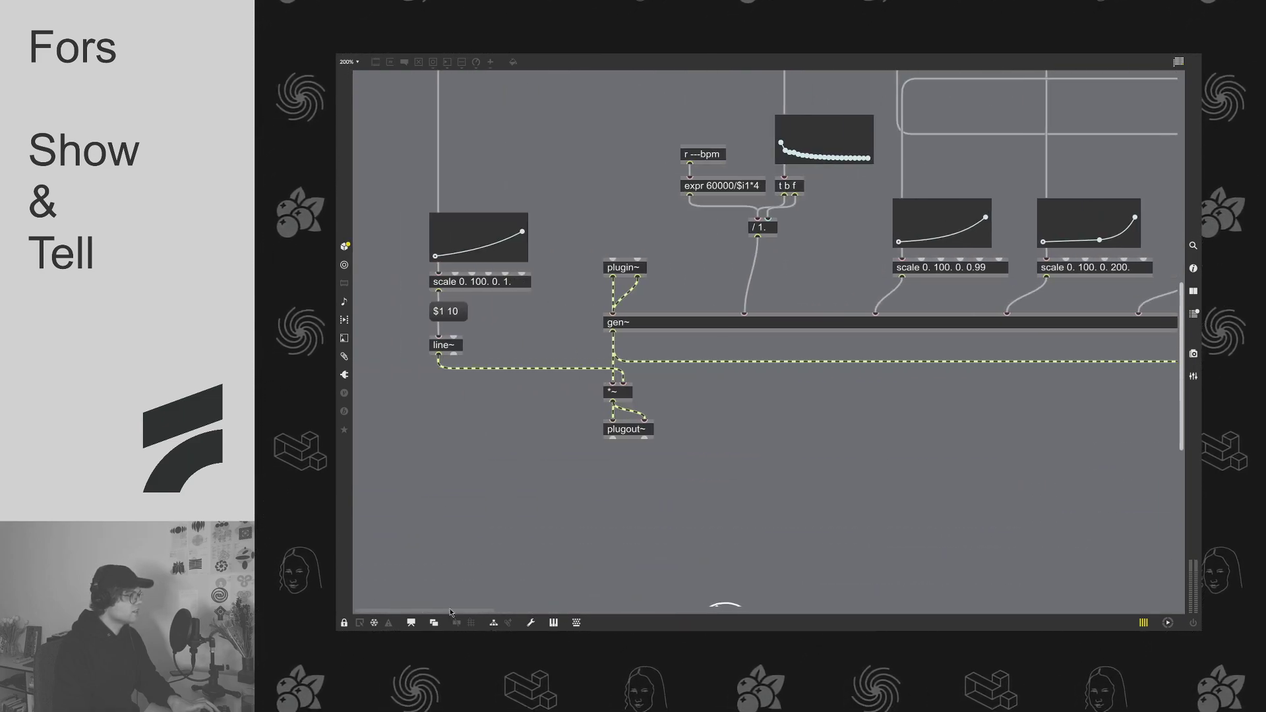
{"action": "scroll", "coordinate": [529, 620], "scroll_direction": "right", "scroll_amount": 20}
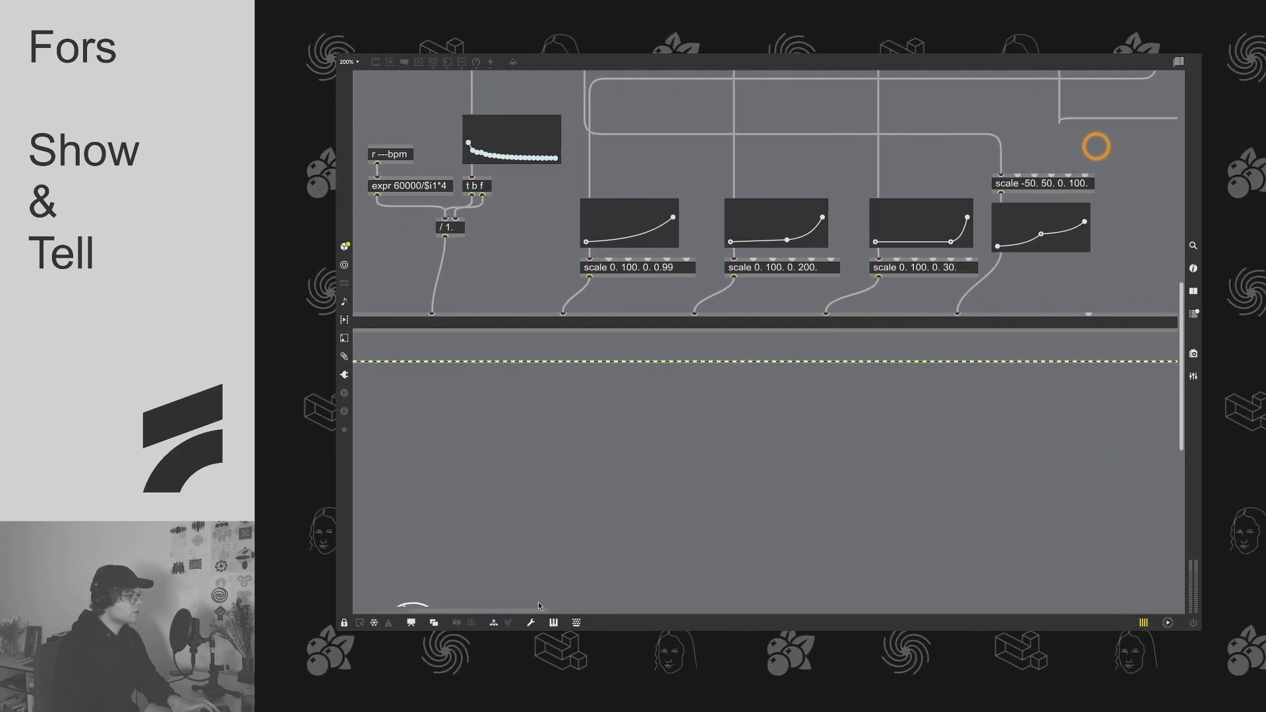
{"action": "scroll", "coordinate": [578, 607], "scroll_direction": "right", "scroll_amount": 20}
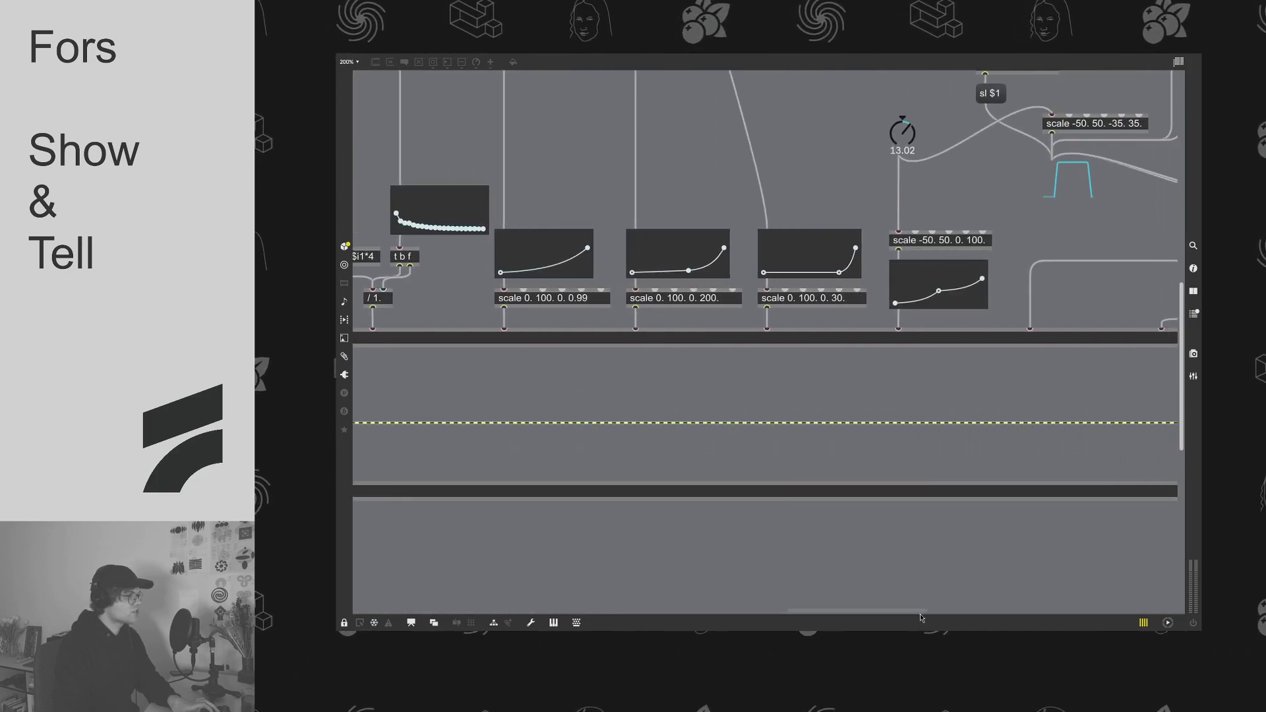
{"action": "scroll", "coordinate": [585, 619], "scroll_direction": "left", "scroll_amount": 15}
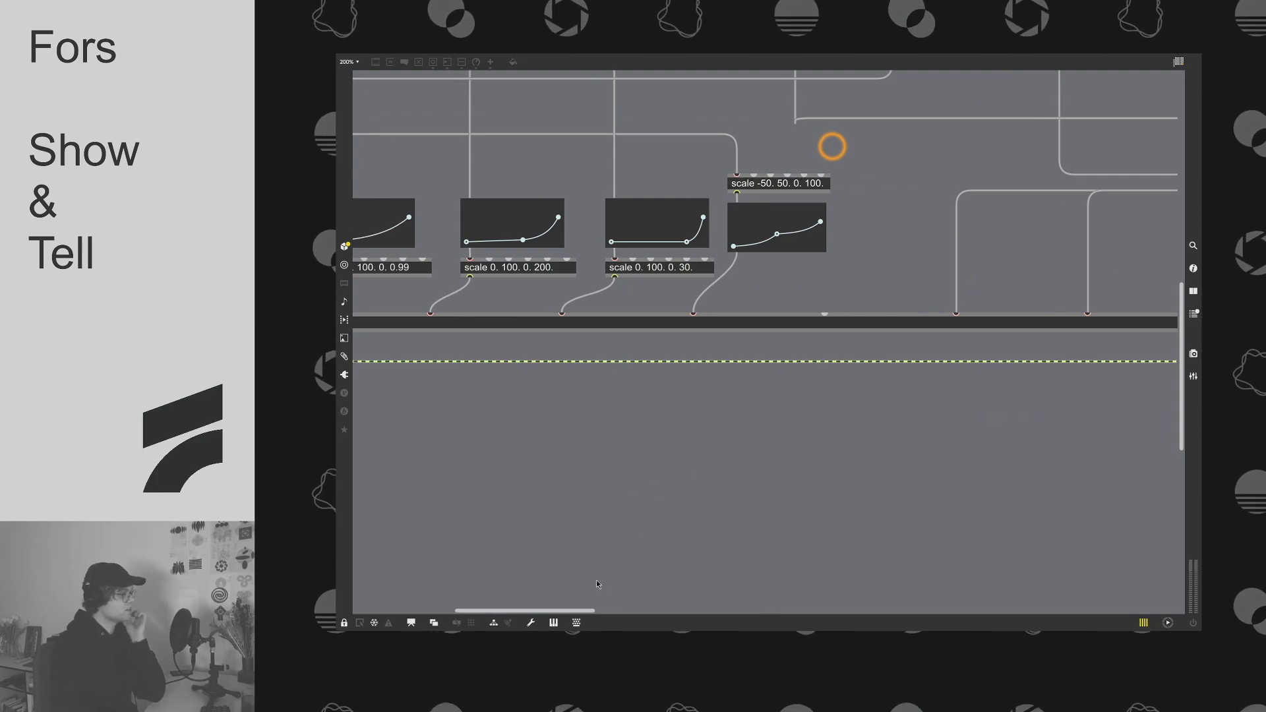
{"action": "left_click_drag", "start_coordinate": [588, 611], "coordinate": [522, 616]}
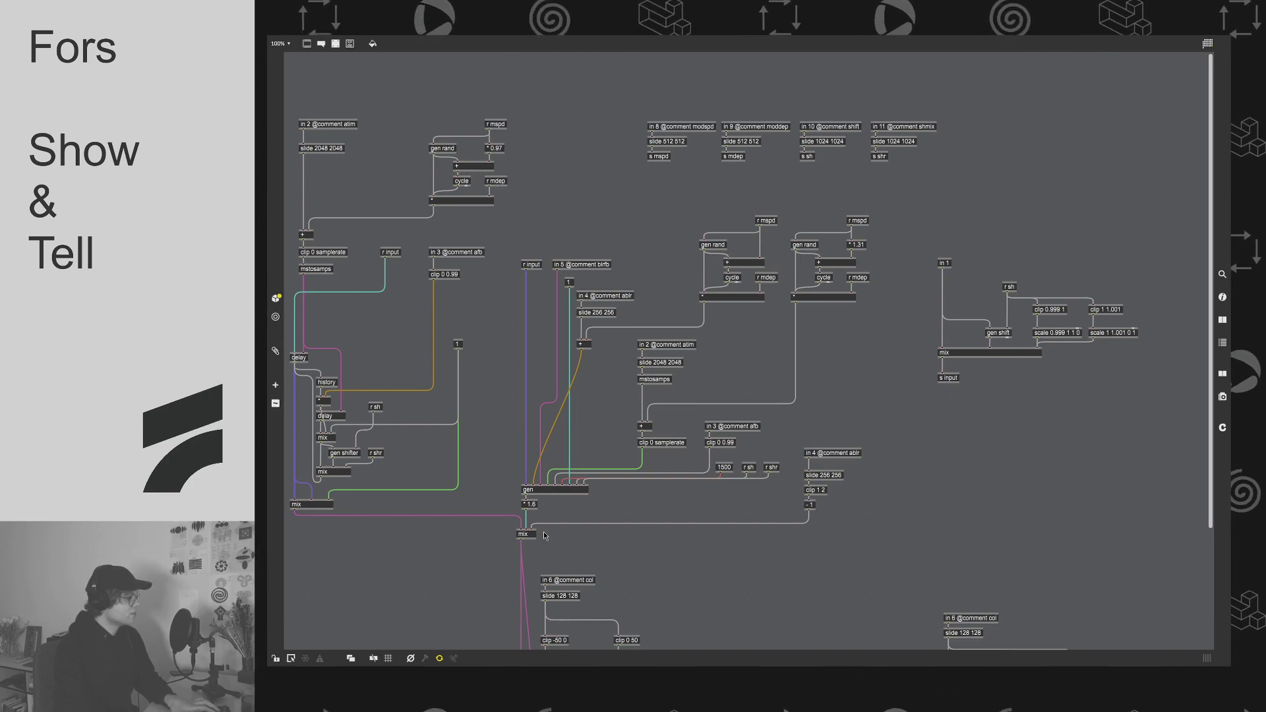
Step: Examine the patch inside gen~, covering its modulated delay lines, the nested gen blur, the mix stages and the gen lp and gen hp filters
{"action": "scroll", "coordinate": [733, 566], "scroll_direction": "down", "scroll_amount": 3}
{"action": "scroll", "coordinate": [733, 566], "scroll_direction": "up", "scroll_amount": 3}
{"action": "scroll", "coordinate": [733, 563], "scroll_direction": "down", "scroll_amount": 3}
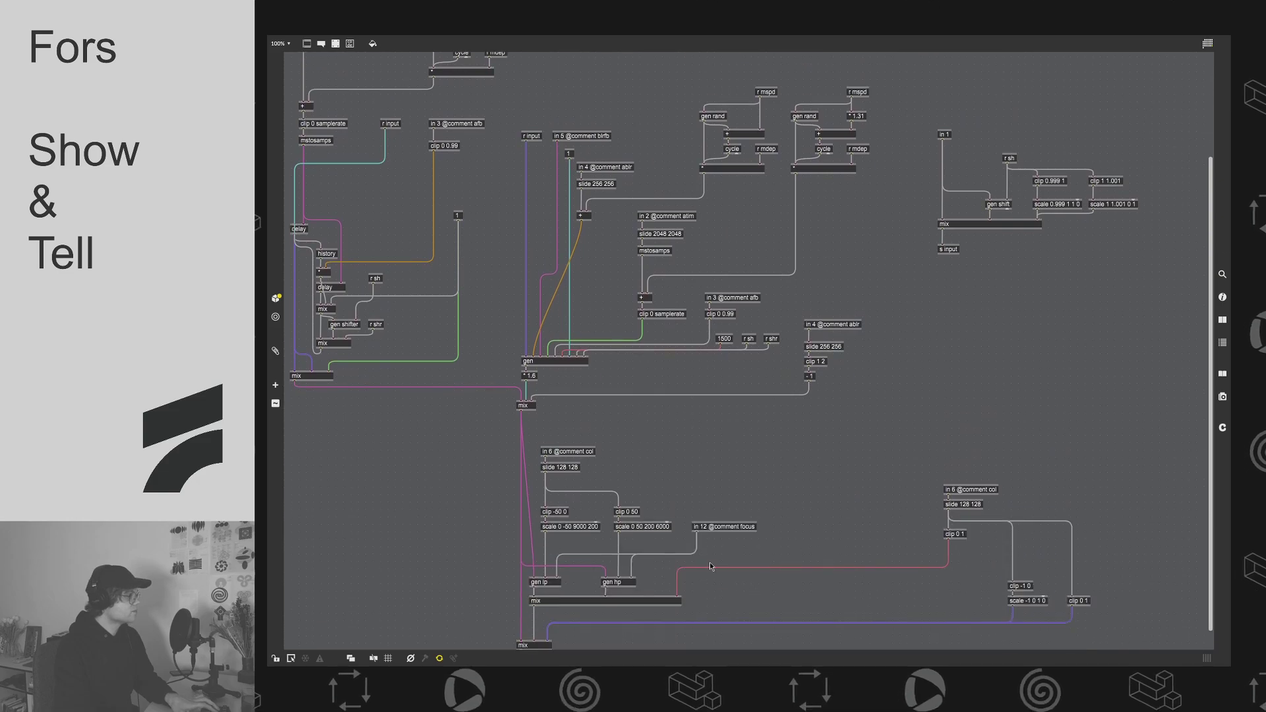
{"action": "scroll", "coordinate": [695, 536], "scroll_direction": "up", "scroll_amount": 2}
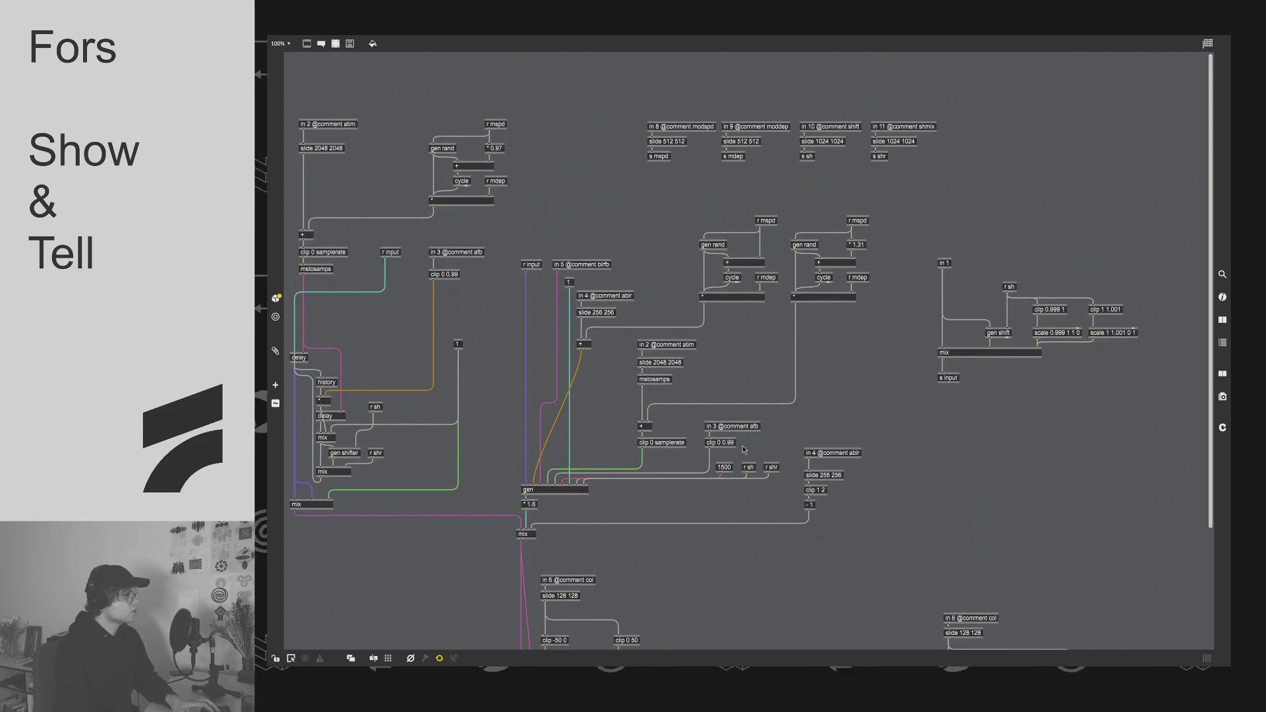
{"action": "scroll", "coordinate": [824, 423], "scroll_direction": "down", "scroll_amount": 3}
{"action": "scroll", "coordinate": [825, 429], "scroll_direction": "up", "scroll_amount": 3}
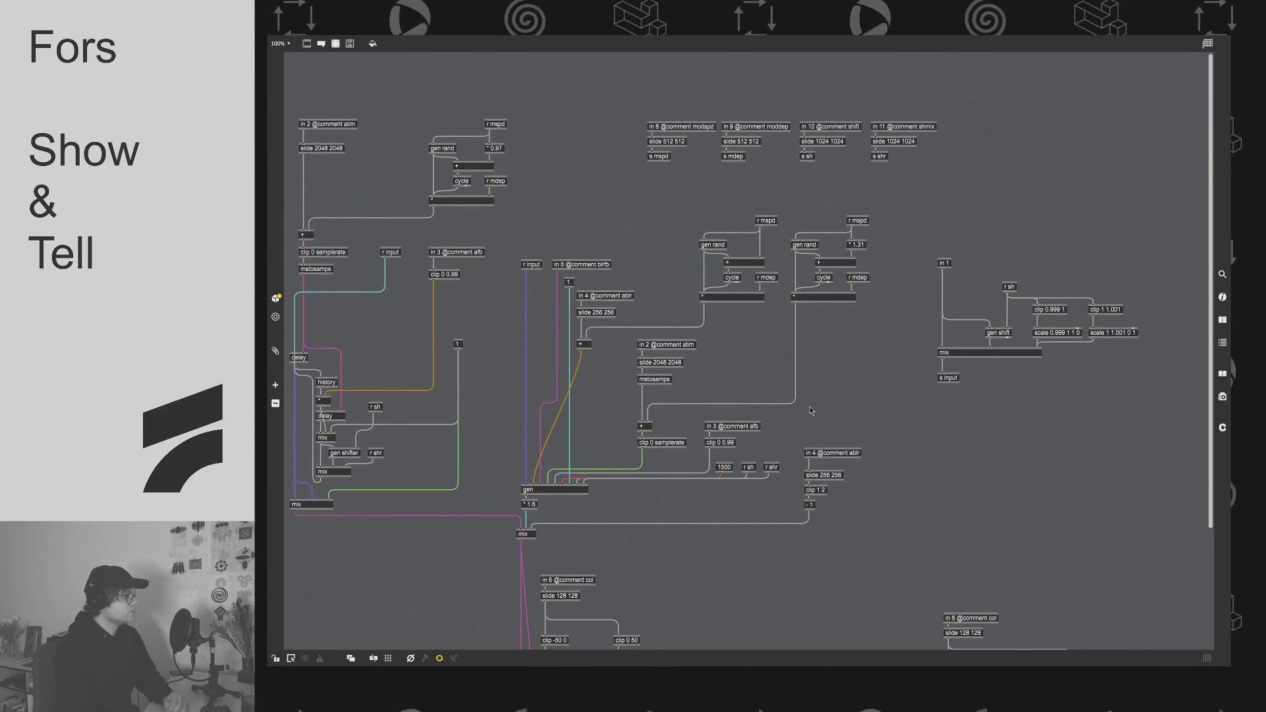
{"action": "scroll", "coordinate": [812, 418], "scroll_direction": "down", "scroll_amount": 3}
{"action": "scroll", "coordinate": [812, 418], "scroll_direction": "up", "scroll_amount": 3}
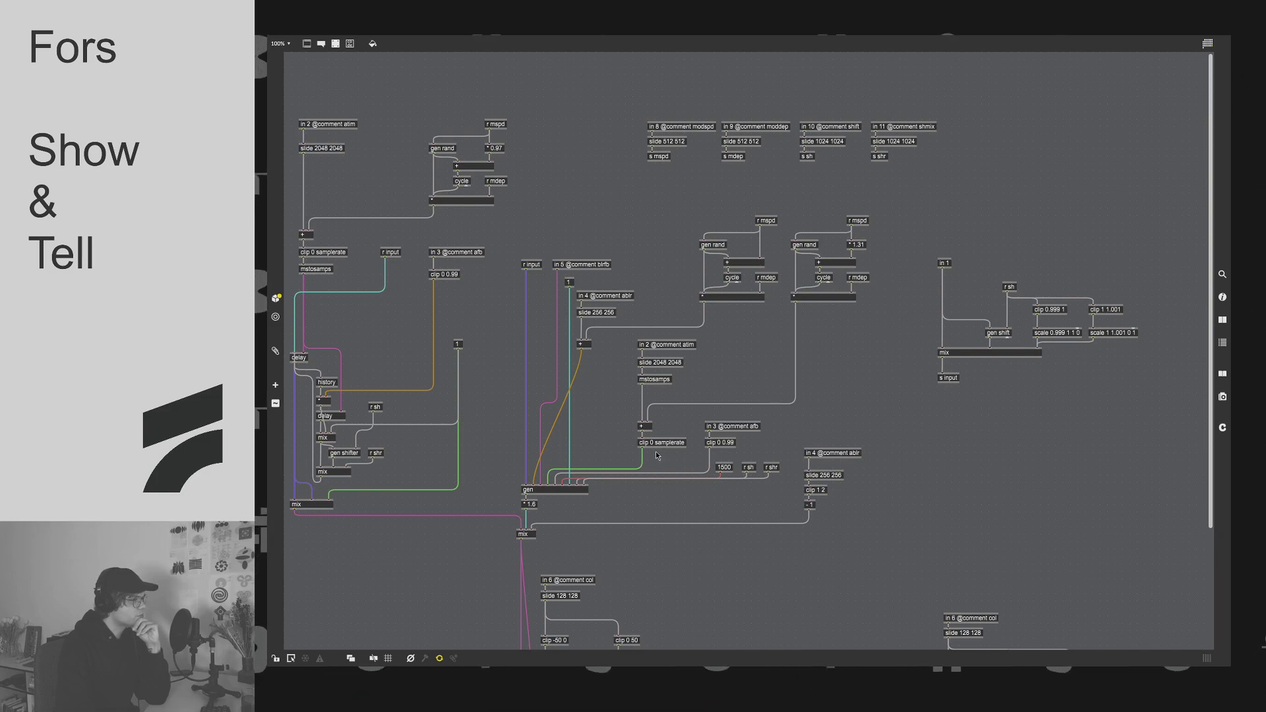
{"action": "scroll", "coordinate": [657, 455], "scroll_direction": "down", "scroll_amount": 2}
{"action": "scroll", "coordinate": [606, 462], "scroll_direction": "down", "scroll_amount": 3}
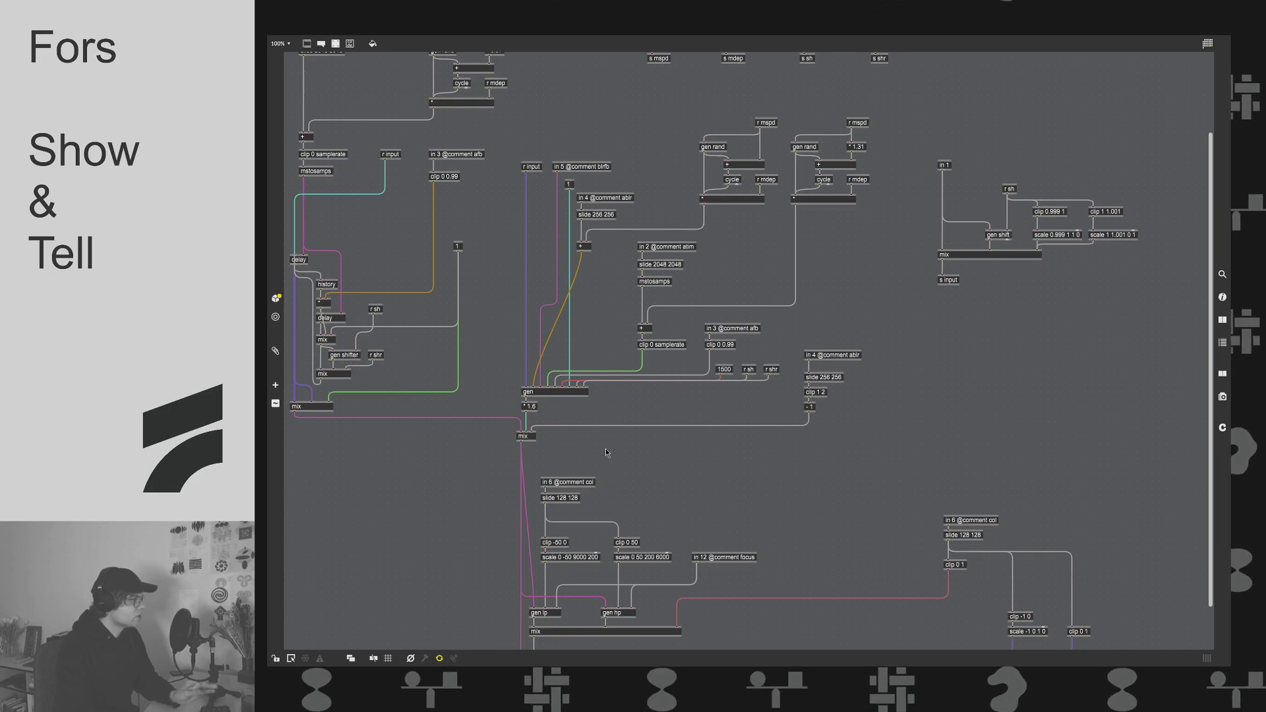
{"action": "scroll", "coordinate": [718, 460], "scroll_direction": "up", "scroll_amount": 3}
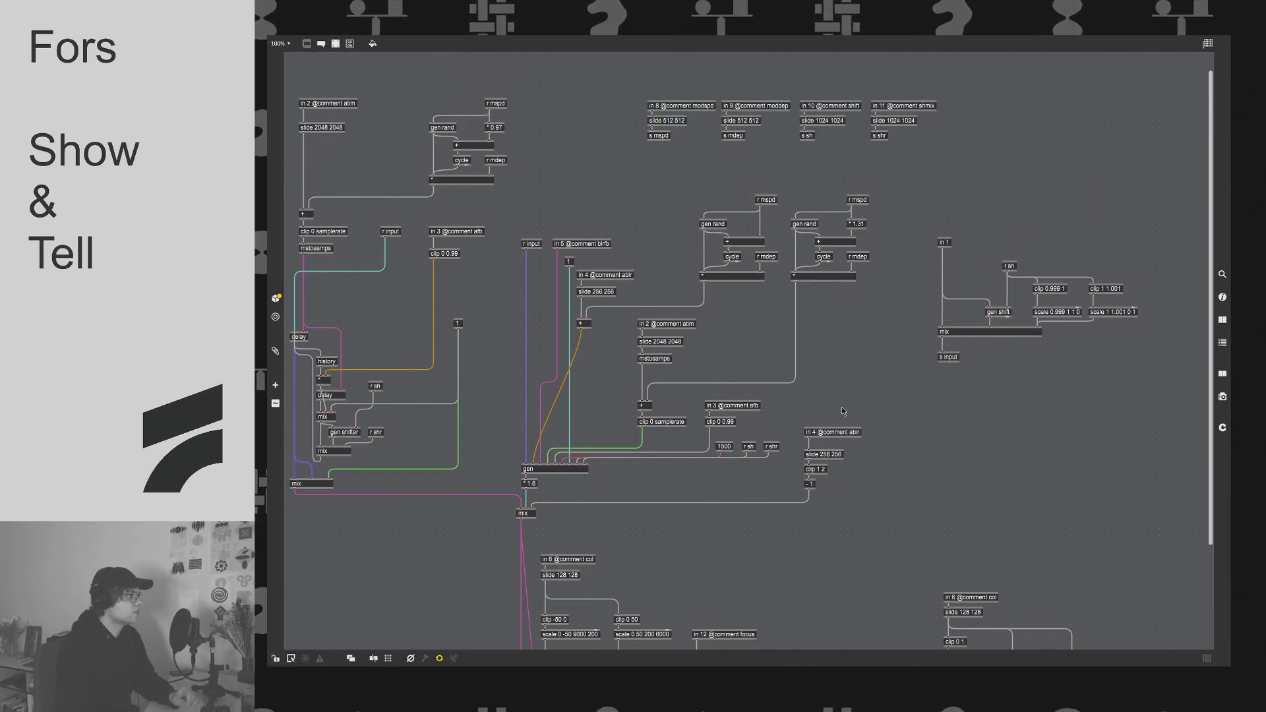
{"action": "scroll", "coordinate": [668, 436], "scroll_direction": "down", "scroll_amount": 3}
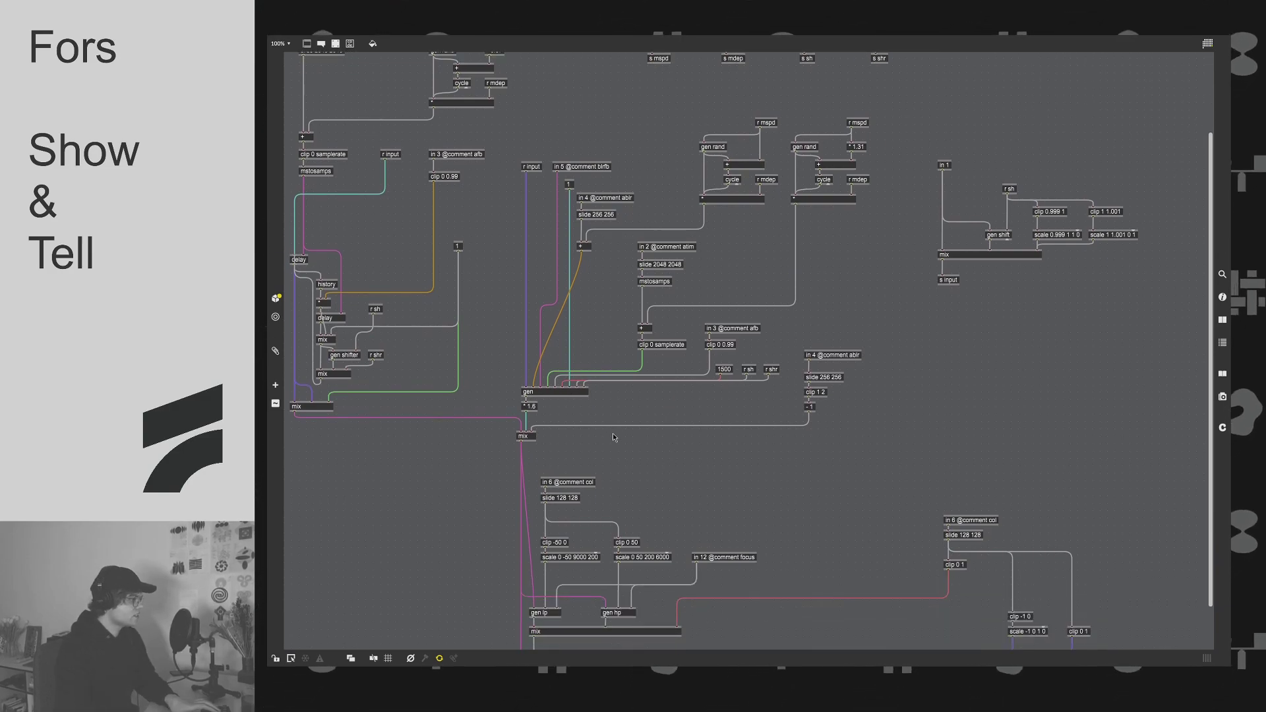
Step: Open the nested gen object above the * 1.6 multiplier and examine its chain of delays from the inputs to out 1
{"action": "left_click_drag", "start_coordinate": [613, 438], "coordinate": [598, 393]}
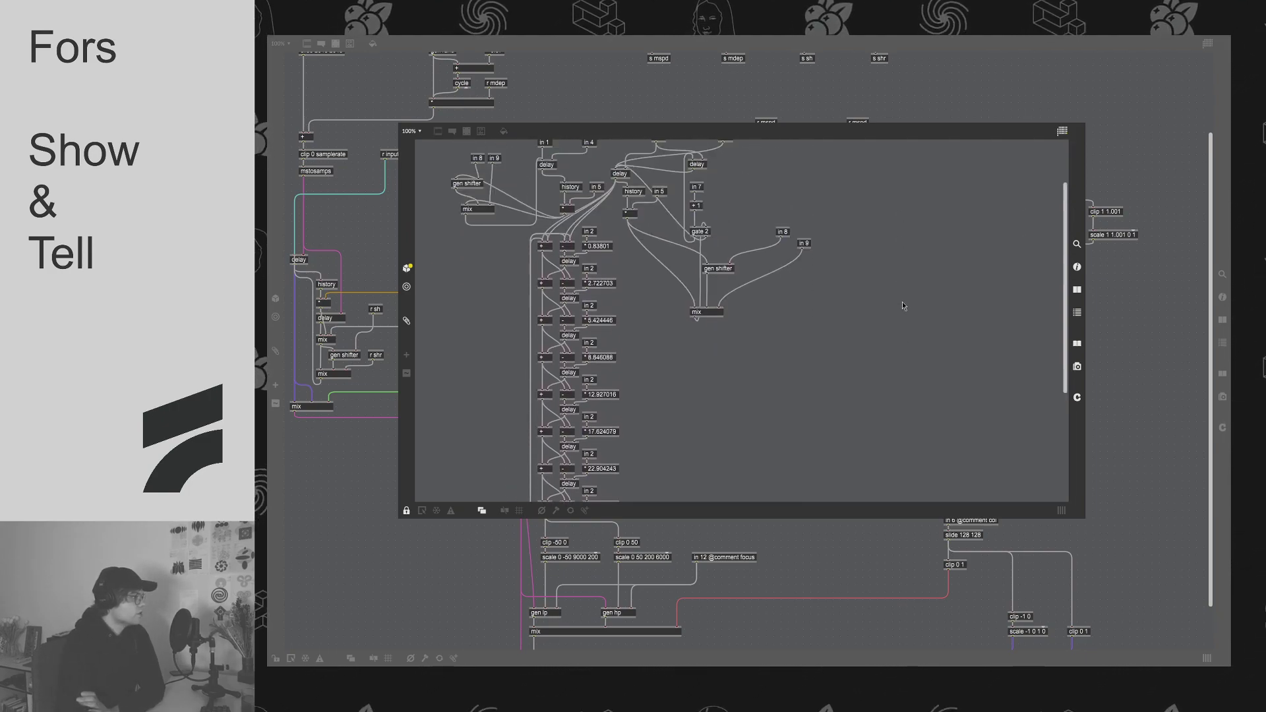
{"action": "scroll", "coordinate": [901, 300], "scroll_direction": "down", "scroll_amount": 2}
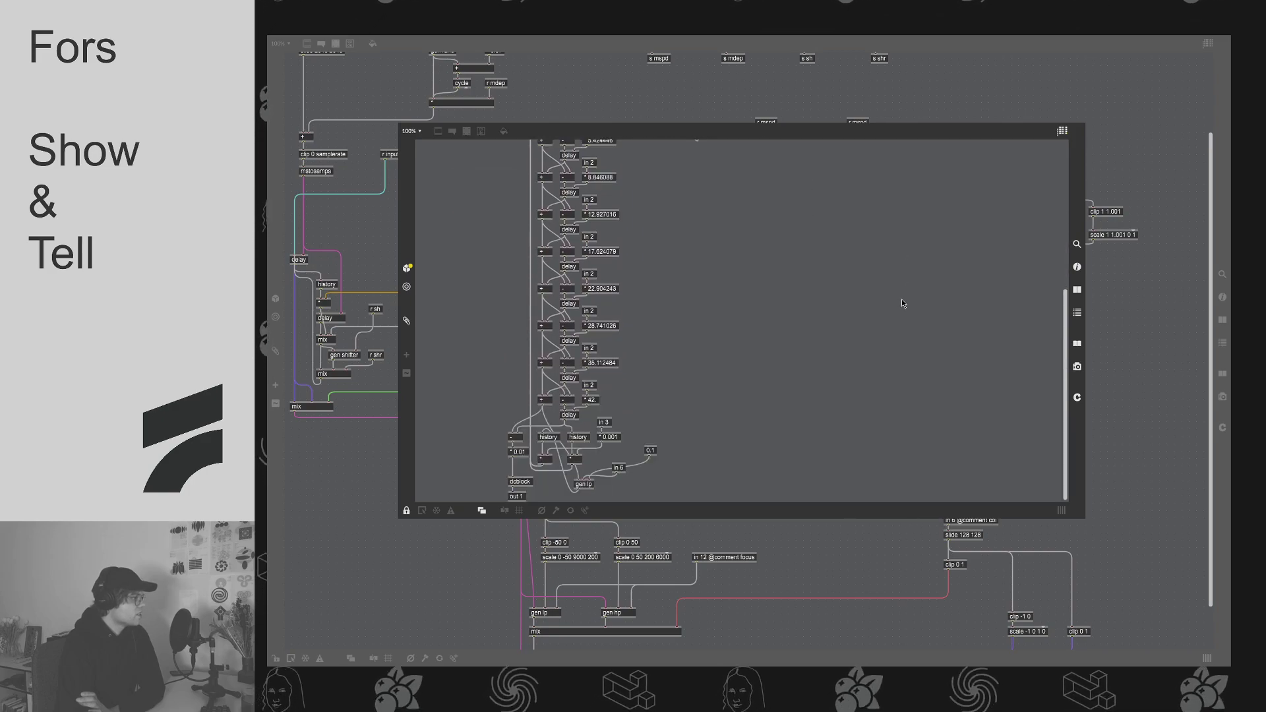
{"action": "scroll", "coordinate": [902, 303], "scroll_direction": "down", "scroll_amount": 10}
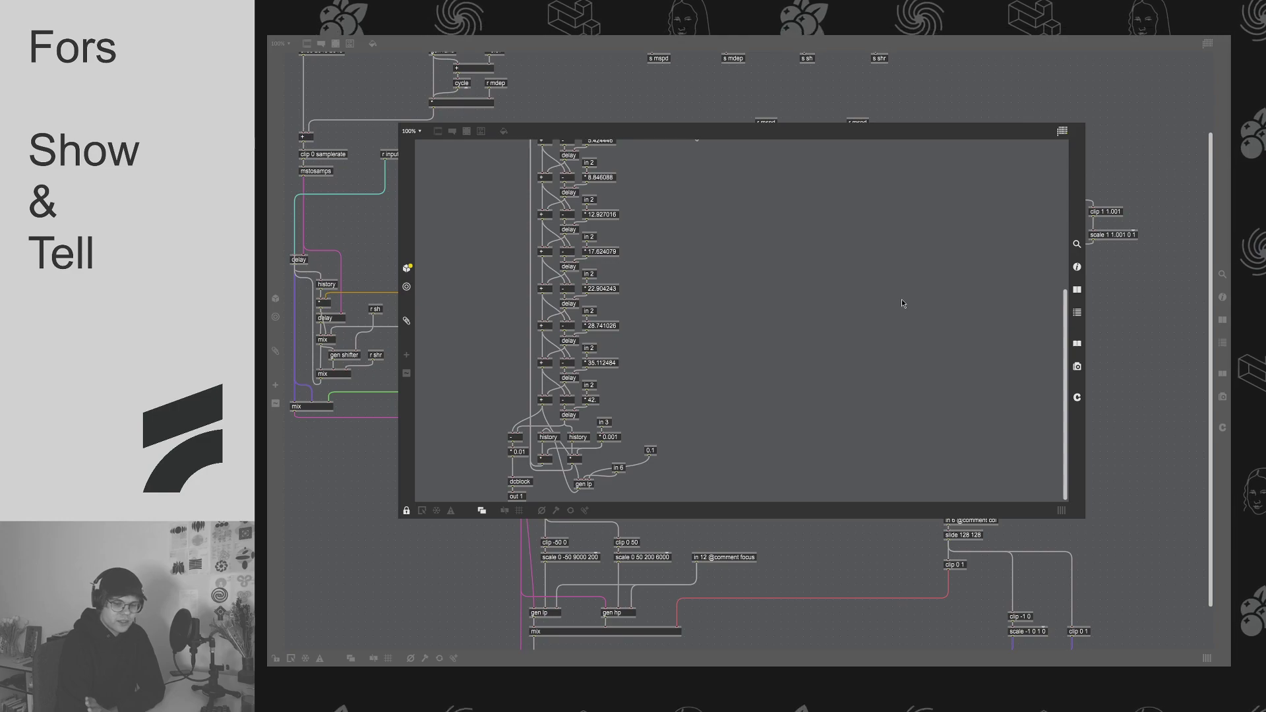
{"action": "scroll", "coordinate": [901, 298], "scroll_direction": "up", "scroll_amount": 10}
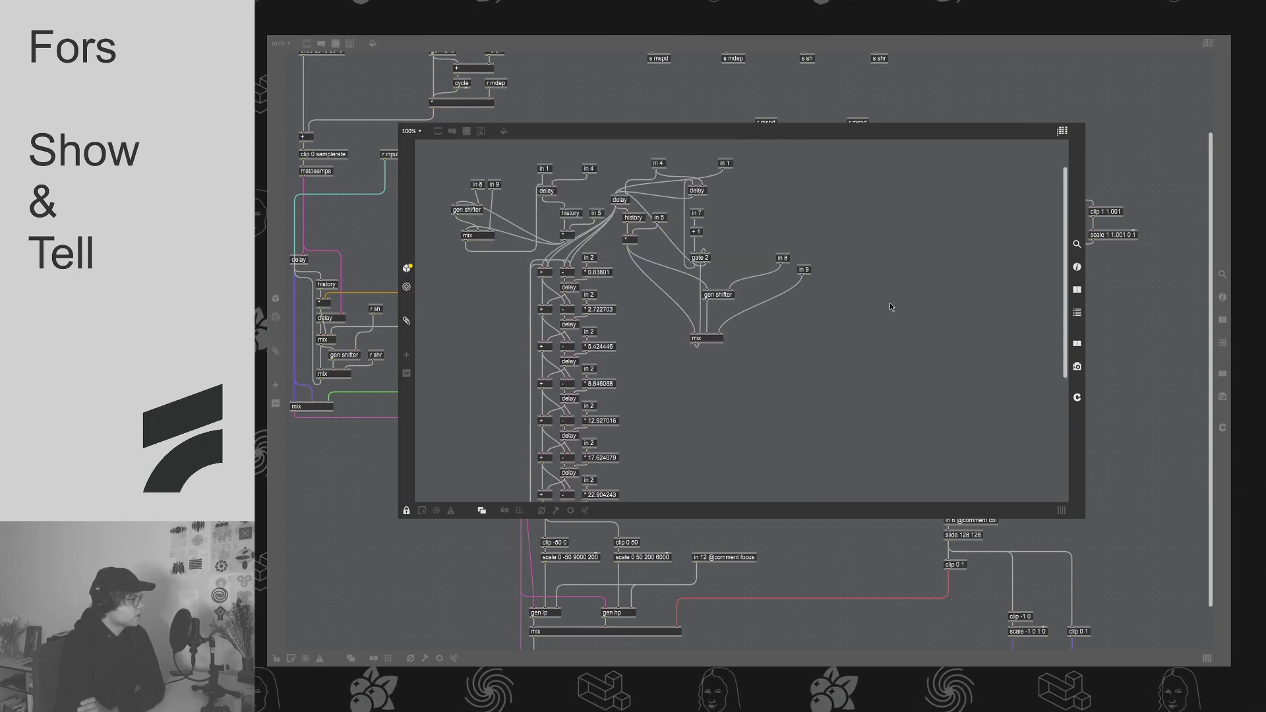
{"action": "scroll", "coordinate": [888, 302], "scroll_direction": "down", "scroll_amount": 2}
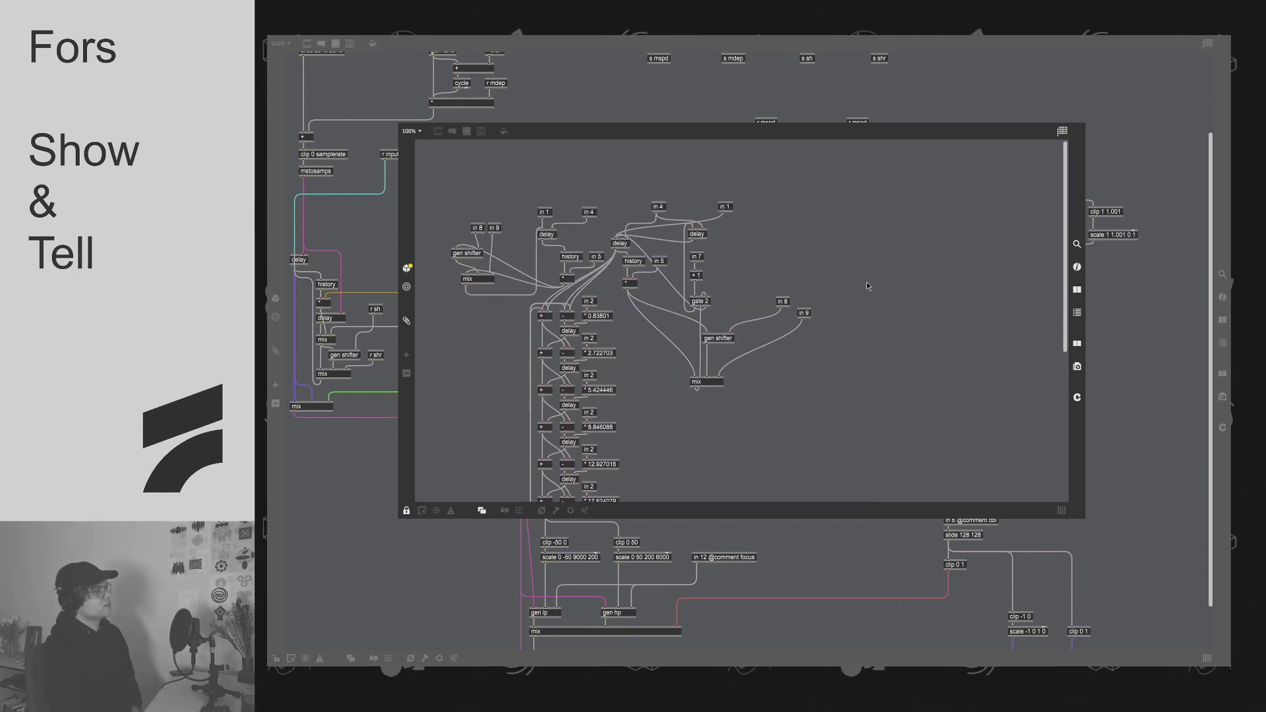
{"action": "scroll", "coordinate": [867, 283], "scroll_direction": "down", "scroll_amount": 6}
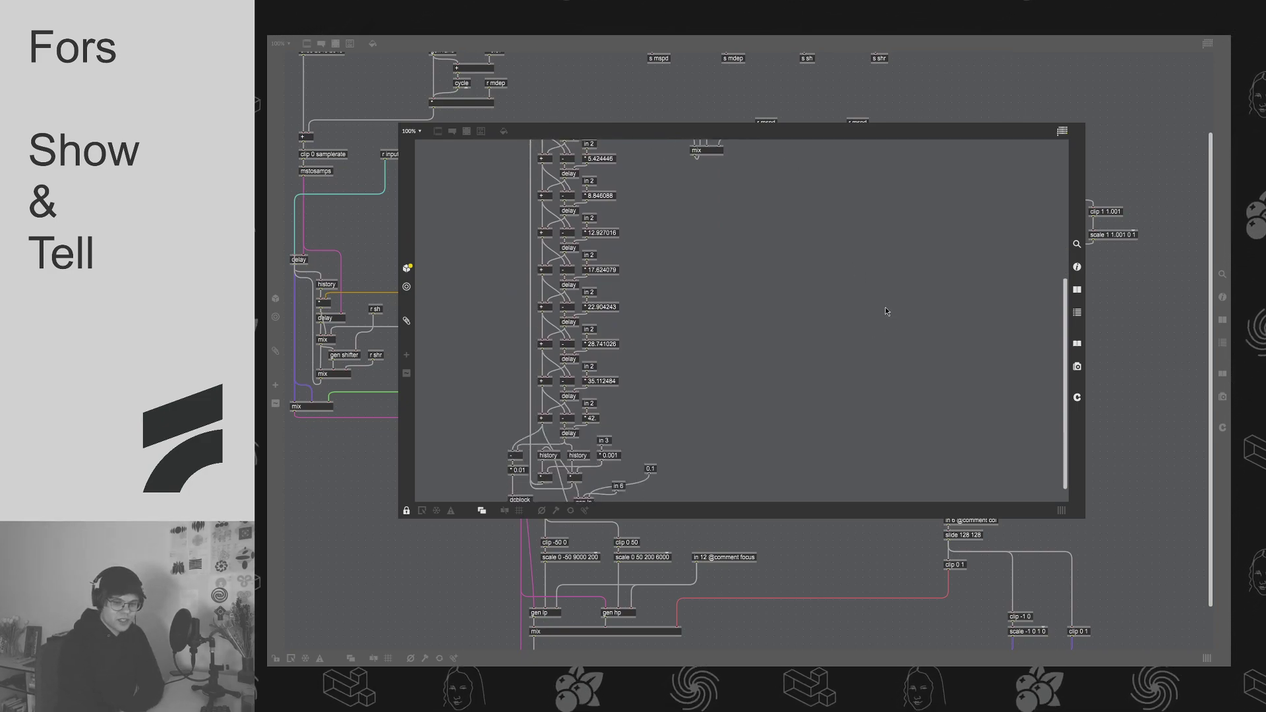
Step: Examine the nested gen patch's delay chain, its gen shifter and mix branches and the gate 2 section, and close that patch
{"action": "scroll", "coordinate": [800, 332], "scroll_direction": "up", "scroll_amount": 4}
{"action": "scroll", "coordinate": [801, 332], "scroll_direction": "up", "scroll_amount": 8}
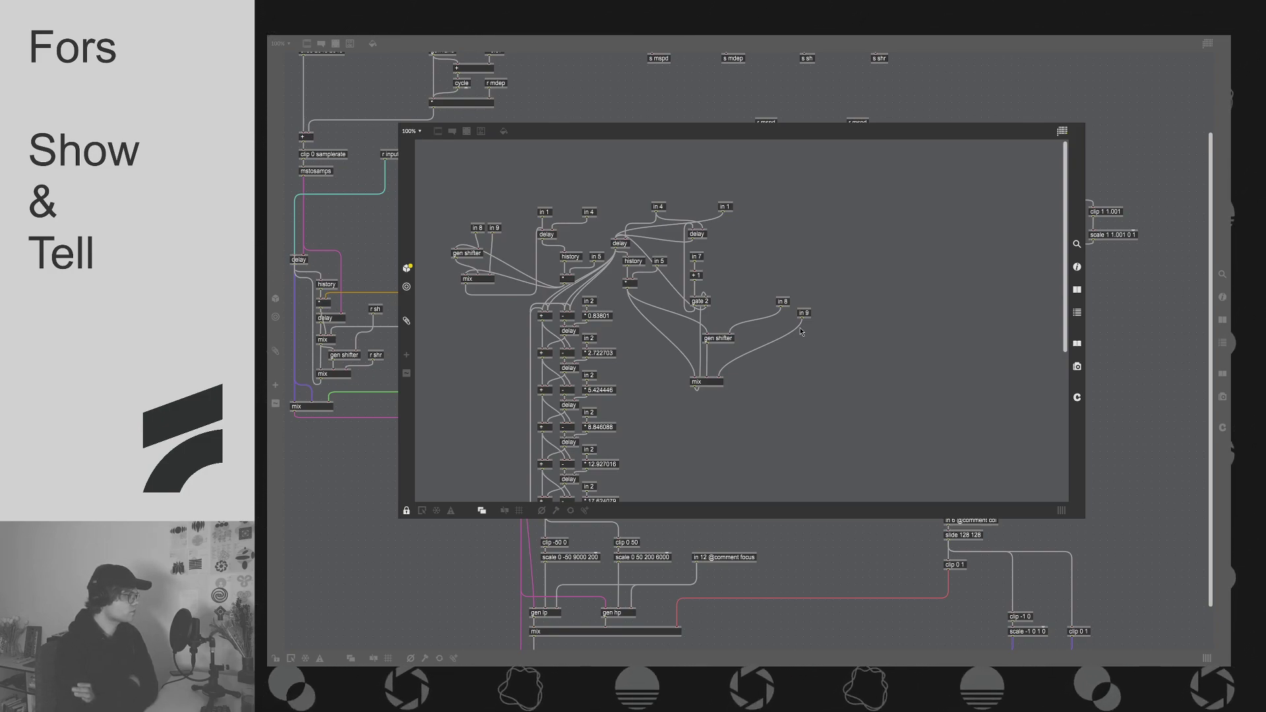
{"action": "scroll", "coordinate": [808, 296], "scroll_direction": "down", "scroll_amount": 8}
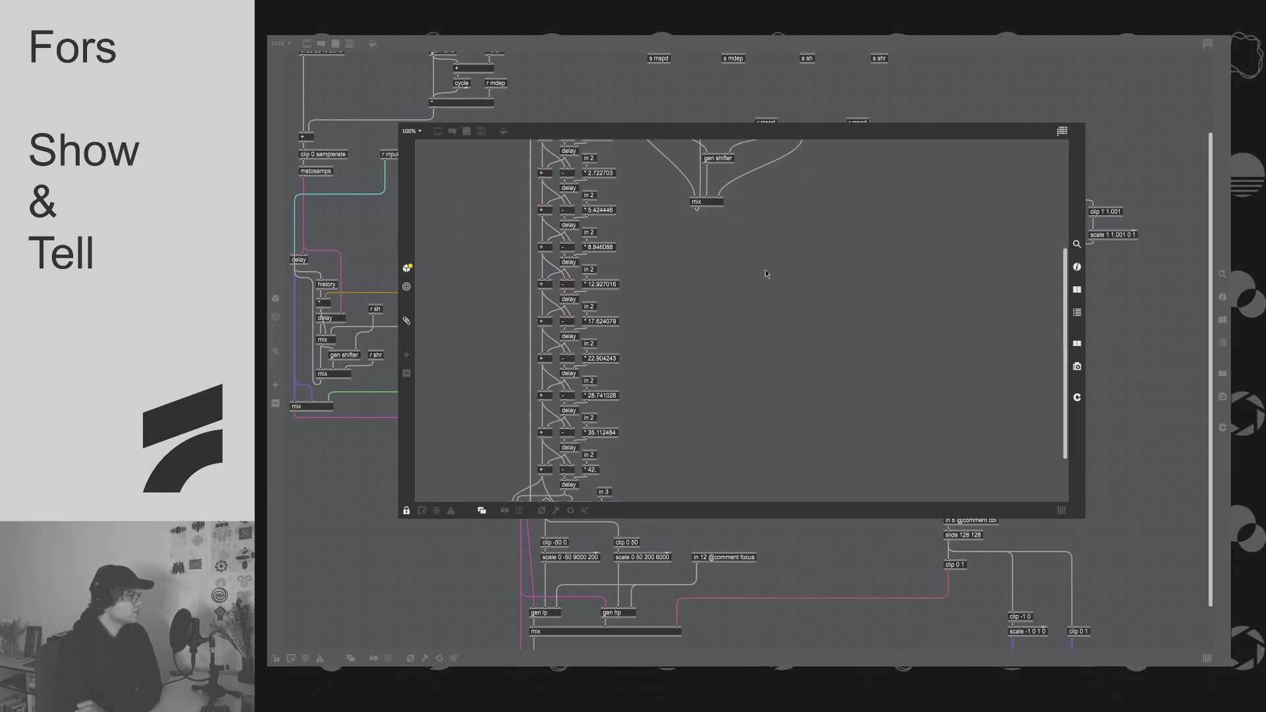
{"action": "scroll", "coordinate": [743, 263], "scroll_direction": "up", "scroll_amount": 6}
{"action": "scroll", "coordinate": [750, 298], "scroll_direction": "down", "scroll_amount": 2}
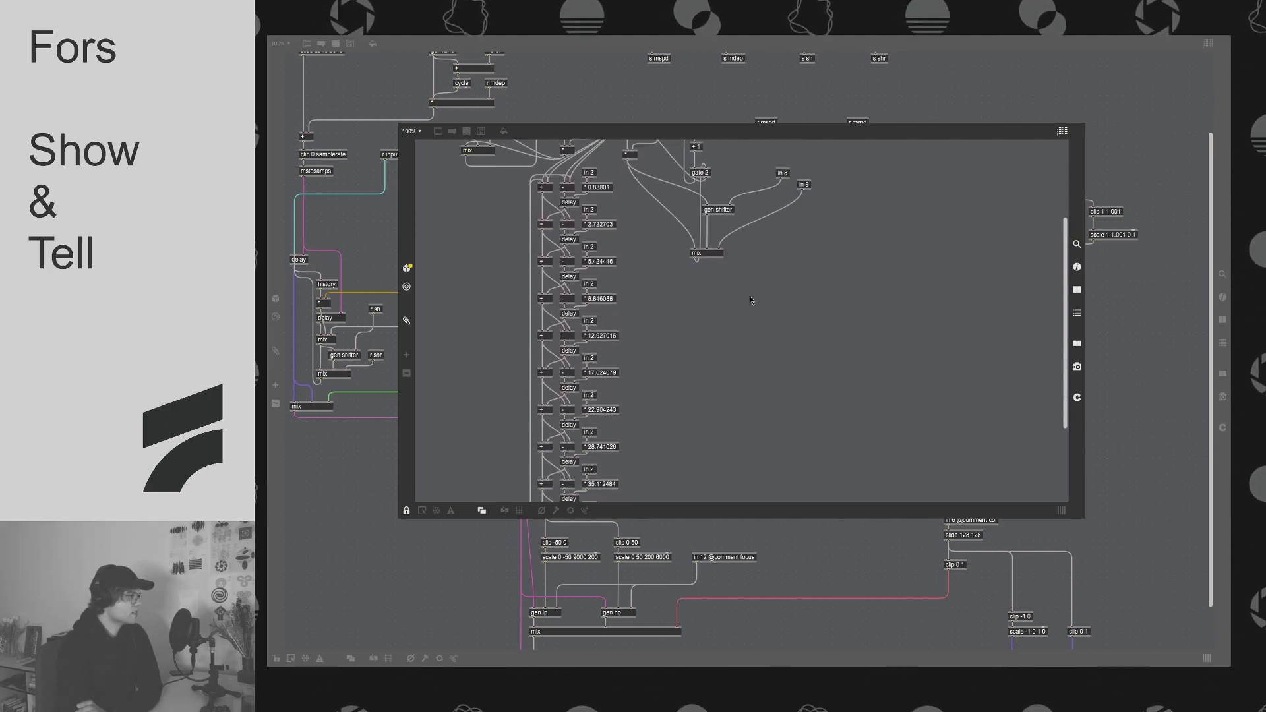
{"action": "scroll", "coordinate": [749, 298], "scroll_direction": "down", "scroll_amount": 4}
{"action": "scroll", "coordinate": [738, 297], "scroll_direction": "up", "scroll_amount": 6}
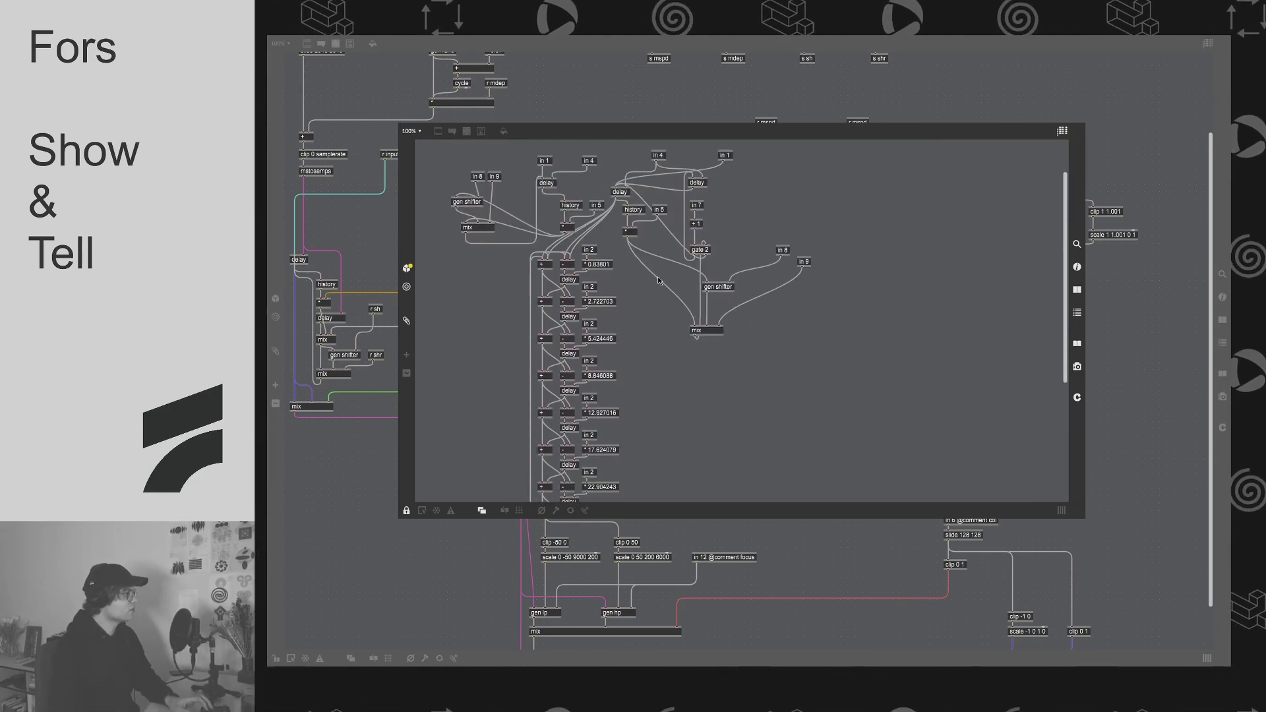
{"action": "scroll", "coordinate": [634, 251], "scroll_direction": "down", "scroll_amount": 2}
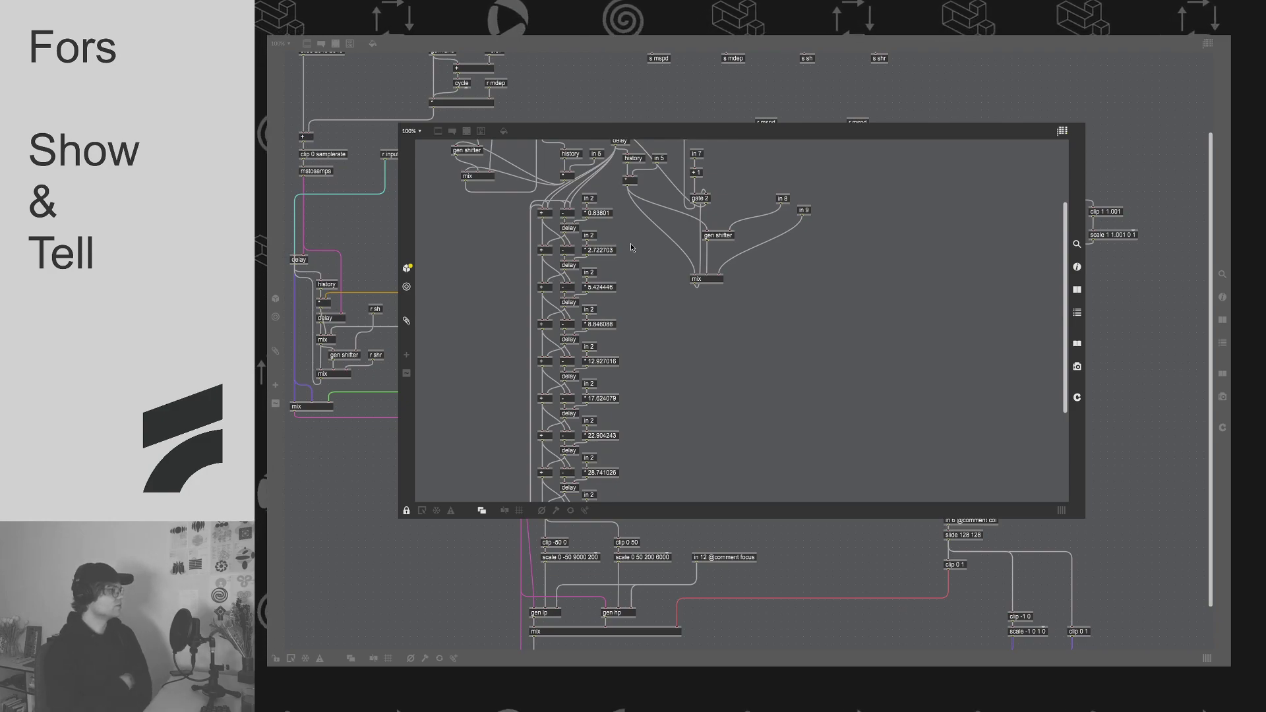
{"action": "scroll", "coordinate": [707, 305], "scroll_direction": "up", "scroll_amount": 5}
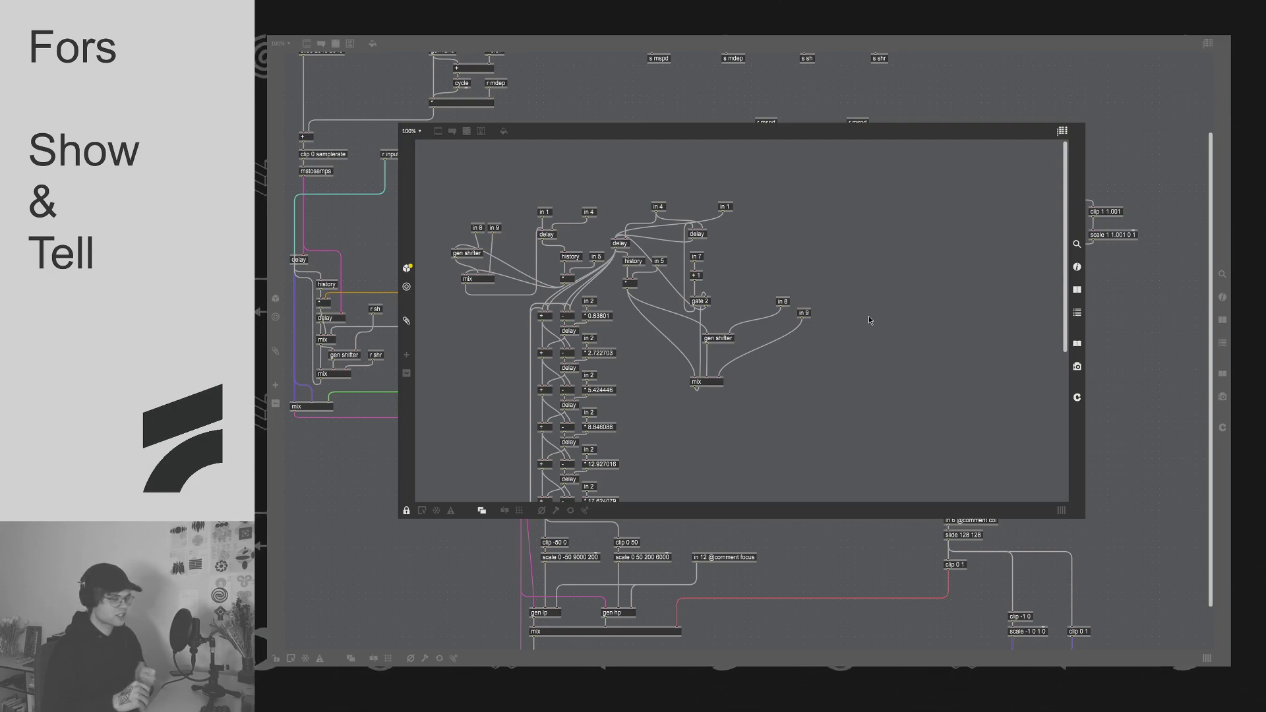
{"action": "scroll", "coordinate": [806, 338], "scroll_direction": "down", "scroll_amount": 2}
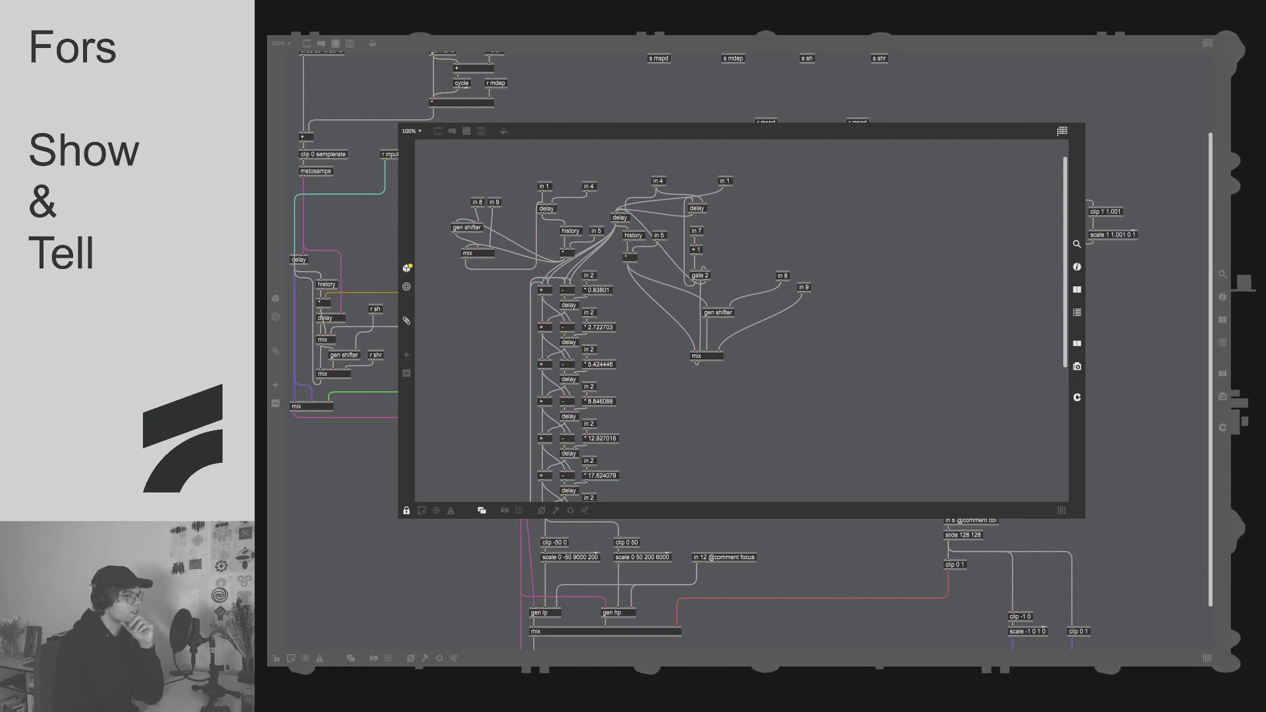
{"action": "key", "text": "super+w"}
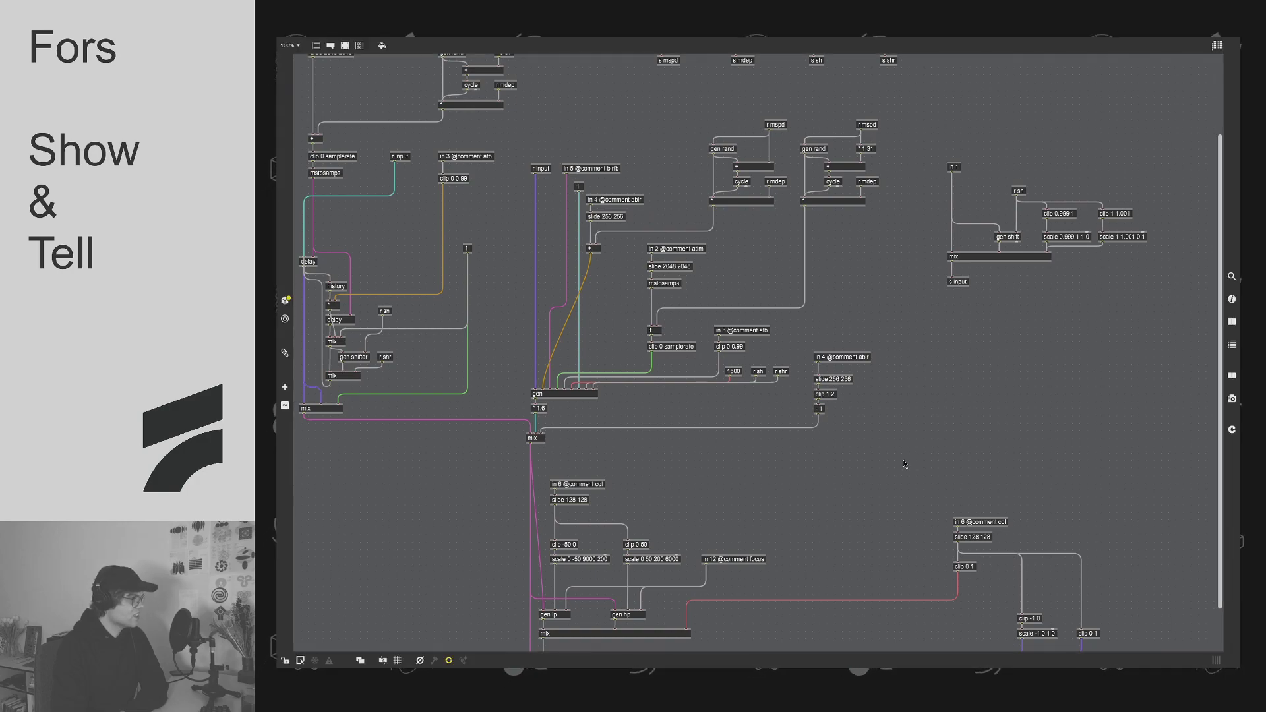
Step: Set the top-level patch's zoom to 100% and examine the first chain's controls, curves and gen~ object
{"action": "scroll", "coordinate": [912, 477], "scroll_direction": "up", "scroll_amount": 3}
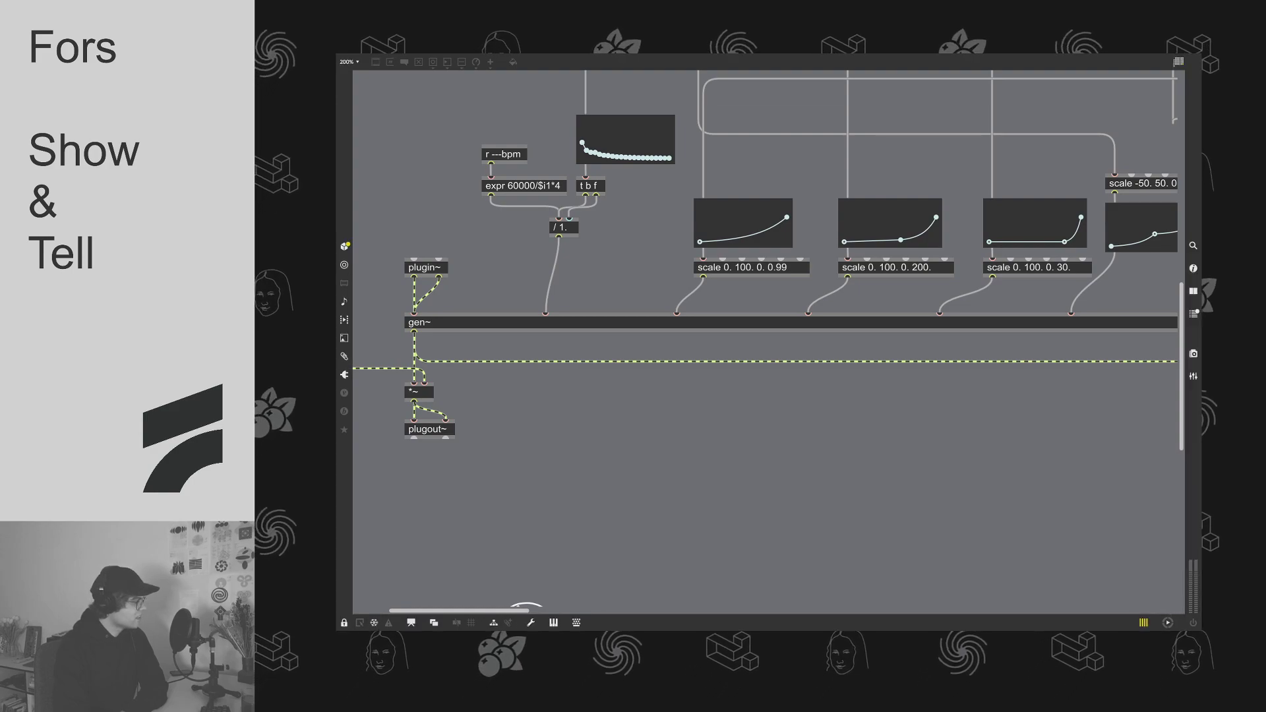
{"action": "left_click", "coordinate": [356, 62]}
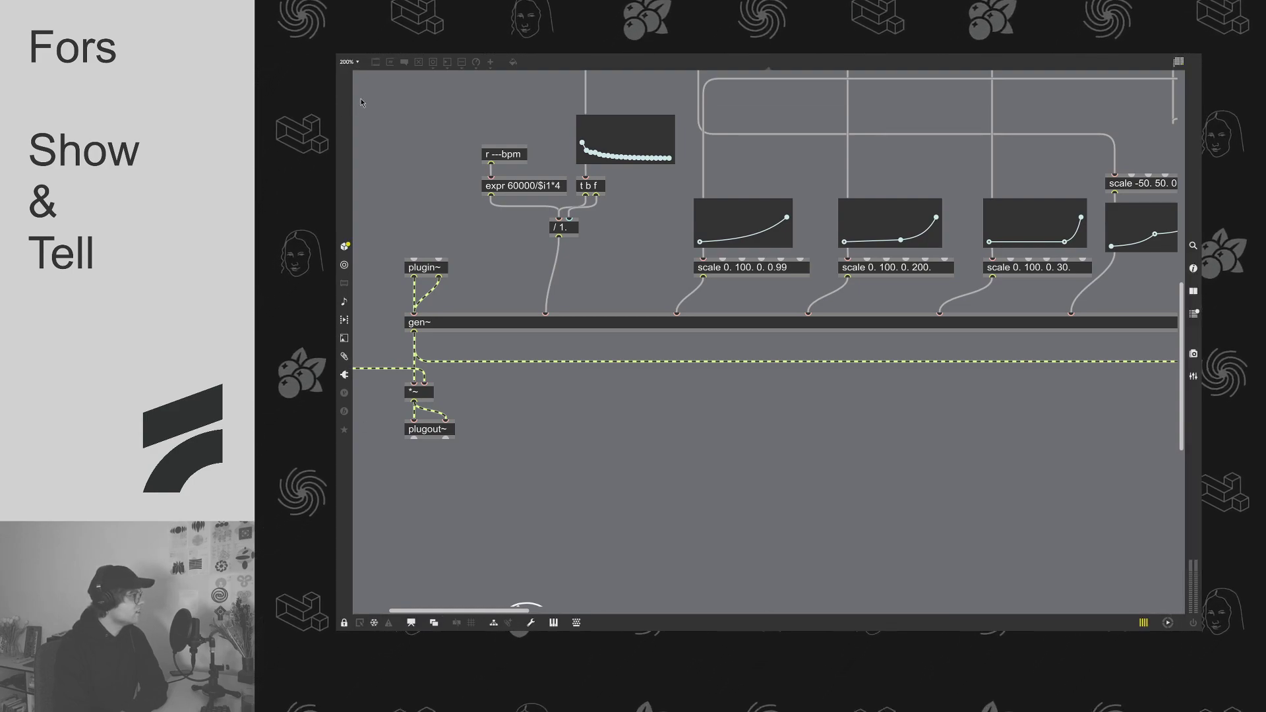
{"action": "left_click", "coordinate": [361, 97]}
{"action": "scroll", "coordinate": [577, 420], "scroll_direction": "down", "scroll_amount": 3}
{"action": "scroll", "coordinate": [611, 521], "scroll_direction": "up", "scroll_amount": 4}
{"action": "scroll", "coordinate": [609, 521], "scroll_direction": "up", "scroll_amount": 3}
{"action": "key", "text": "ctrl+e"}
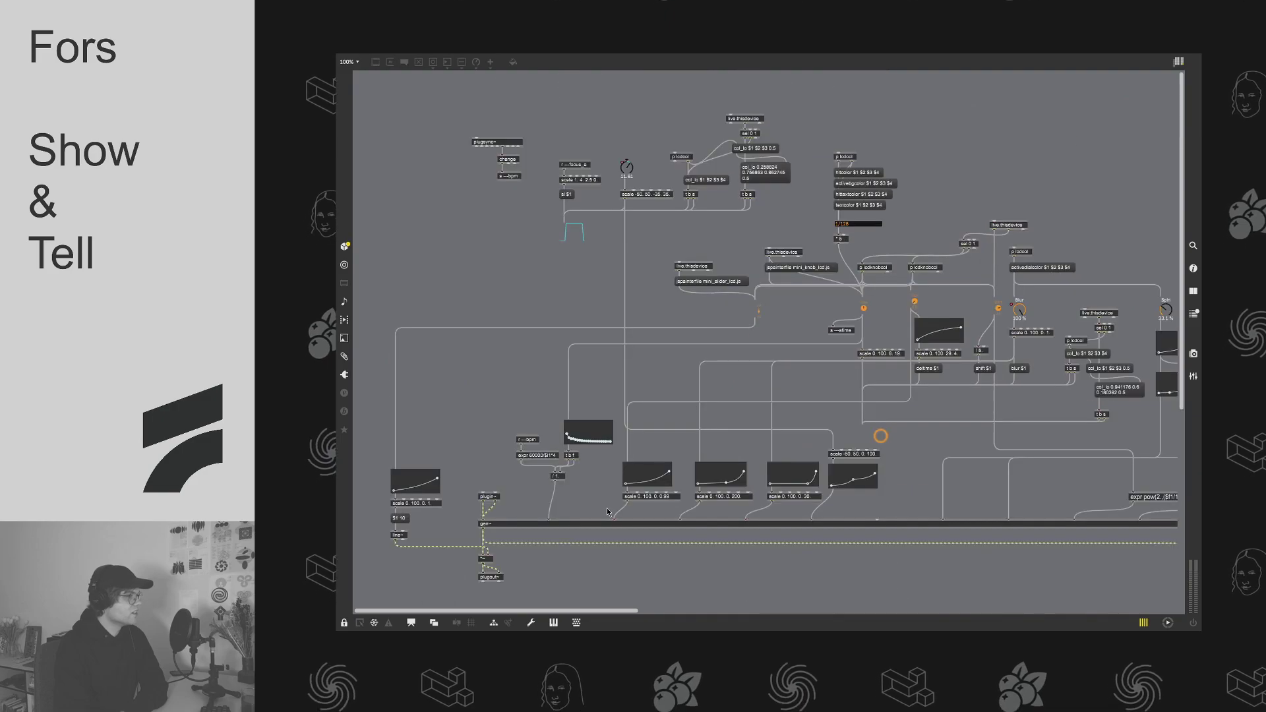
{"action": "key", "text": "ctrl+e"}
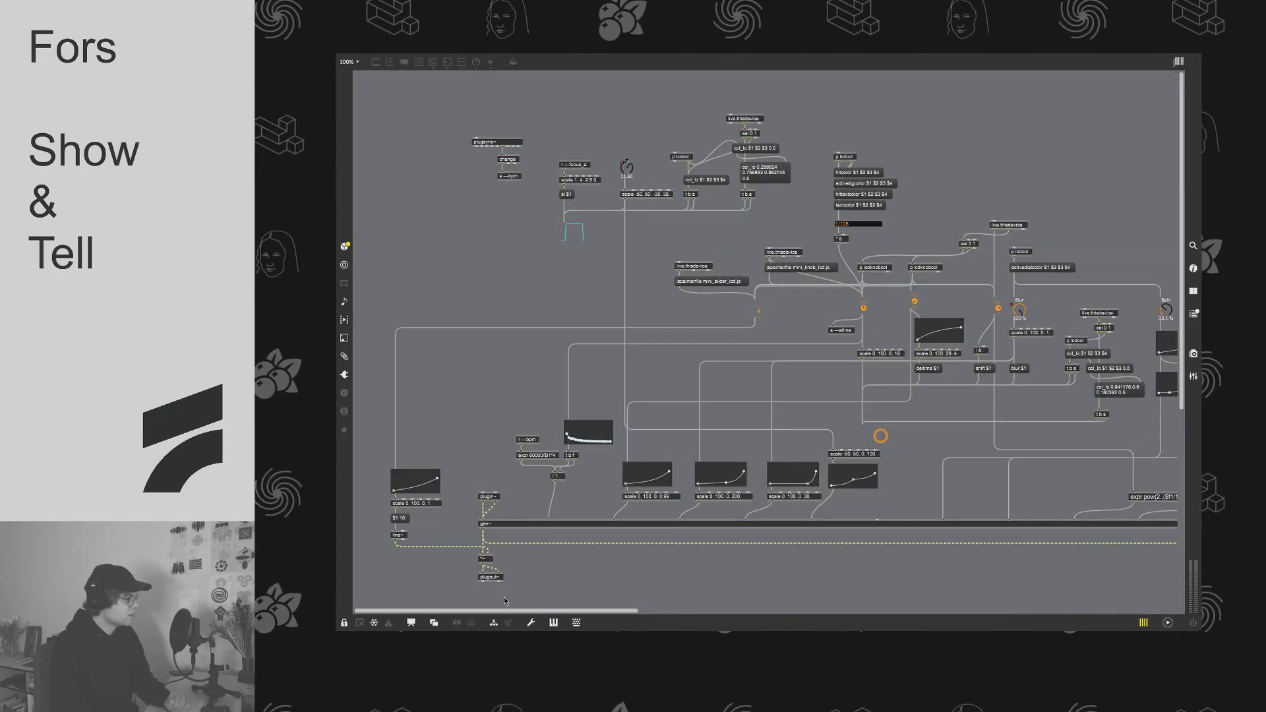
Step: Examine the second delay chain's controls and paired gen~ objects in the unlocked patch, and return to the first chain
{"action": "left_click_drag", "start_coordinate": [511, 602], "coordinate": [1086, 568]}
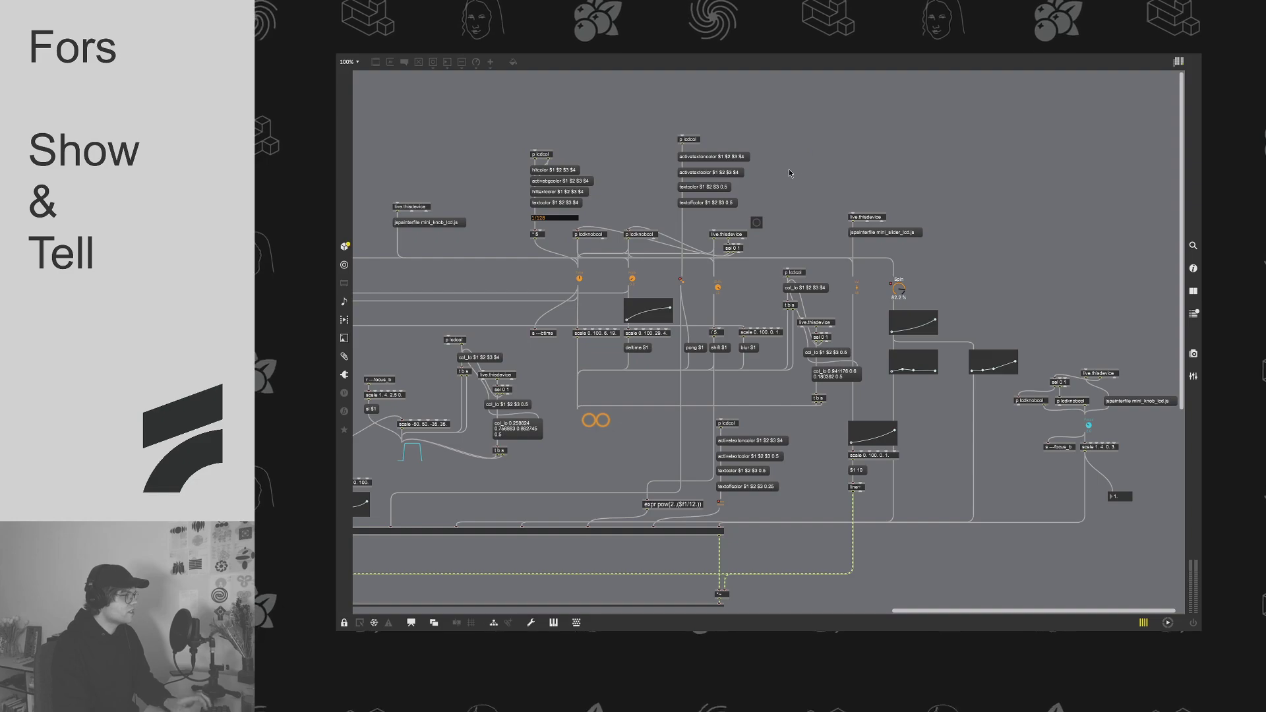
{"action": "key", "text": "super+e"}
{"action": "scroll", "coordinate": [911, 327], "scroll_direction": "down", "scroll_amount": 5}
{"action": "scroll", "coordinate": [915, 325], "scroll_direction": "up", "scroll_amount": 3}
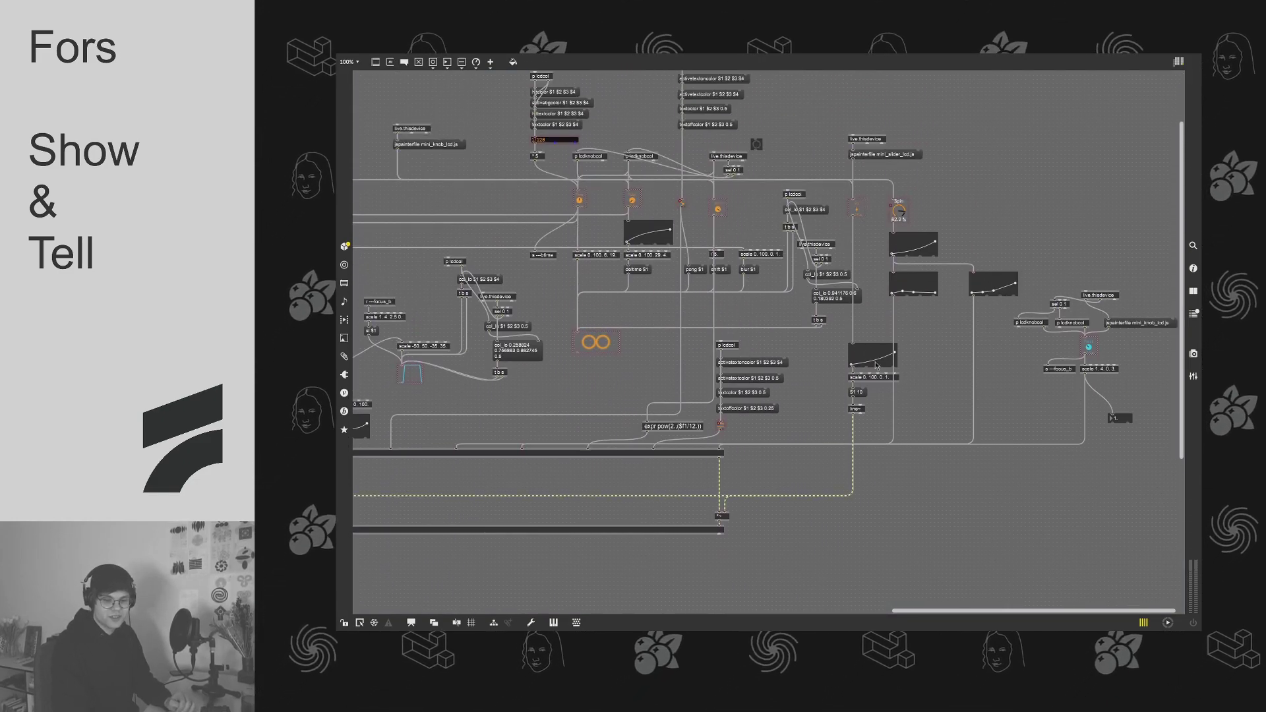
{"action": "scroll", "coordinate": [892, 410], "scroll_direction": "down", "scroll_amount": 5}
{"action": "scroll", "coordinate": [893, 398], "scroll_direction": "up", "scroll_amount": 3}
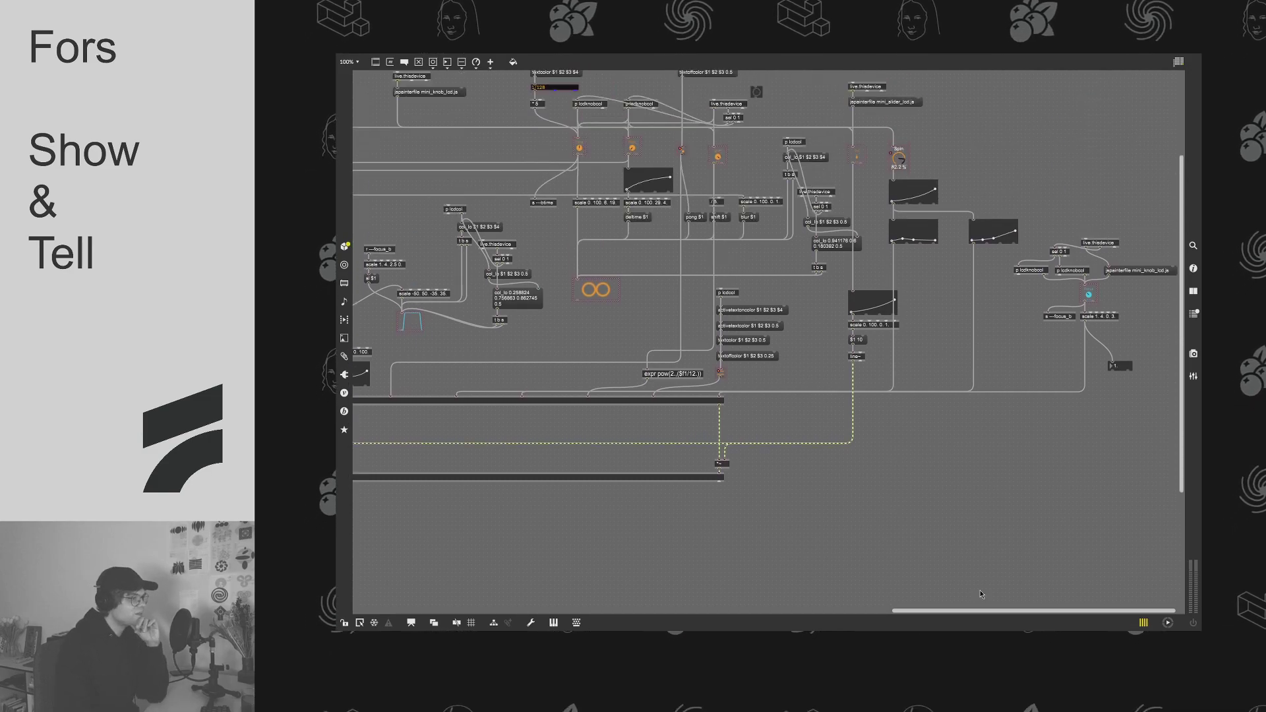
{"action": "left_click_drag", "start_coordinate": [907, 607], "coordinate": [372, 557]}
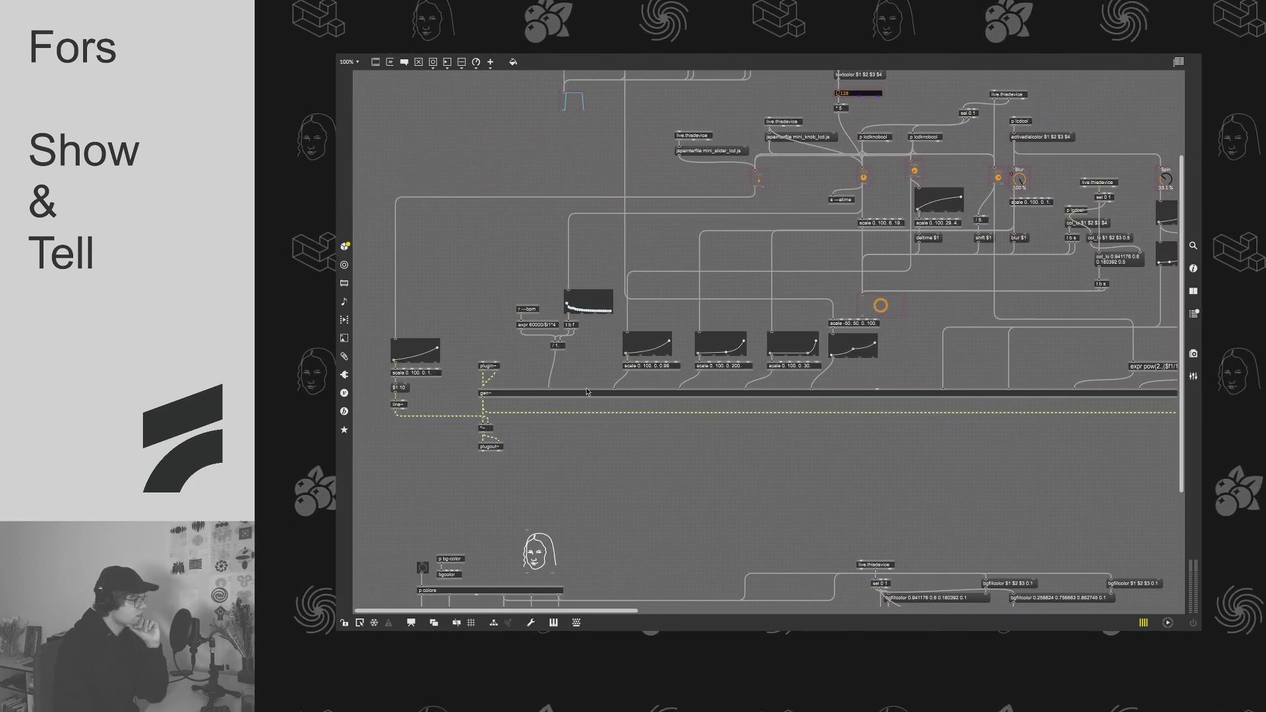
{"action": "scroll", "coordinate": [715, 423], "scroll_direction": "down", "scroll_amount": 5}
{"action": "scroll", "coordinate": [715, 422], "scroll_direction": "up", "scroll_amount": 9}
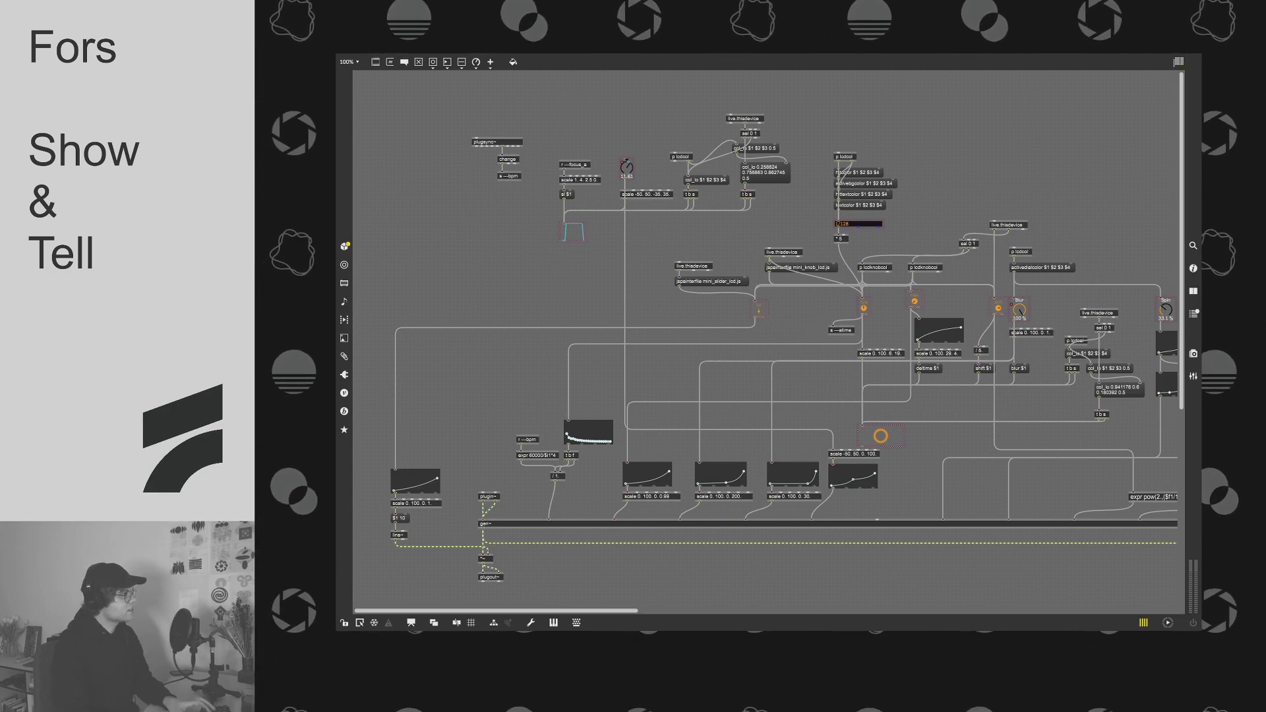
Step: Set the first chain's Vol slider, fed by mini_slider_lcd.js, to 30 with the patch locked, and unlock the patch
{"action": "scroll", "coordinate": [765, 323], "scroll_direction": "up", "scroll_amount": 5}
{"action": "scroll", "coordinate": [738, 366], "scroll_direction": "up", "scroll_amount": 5}
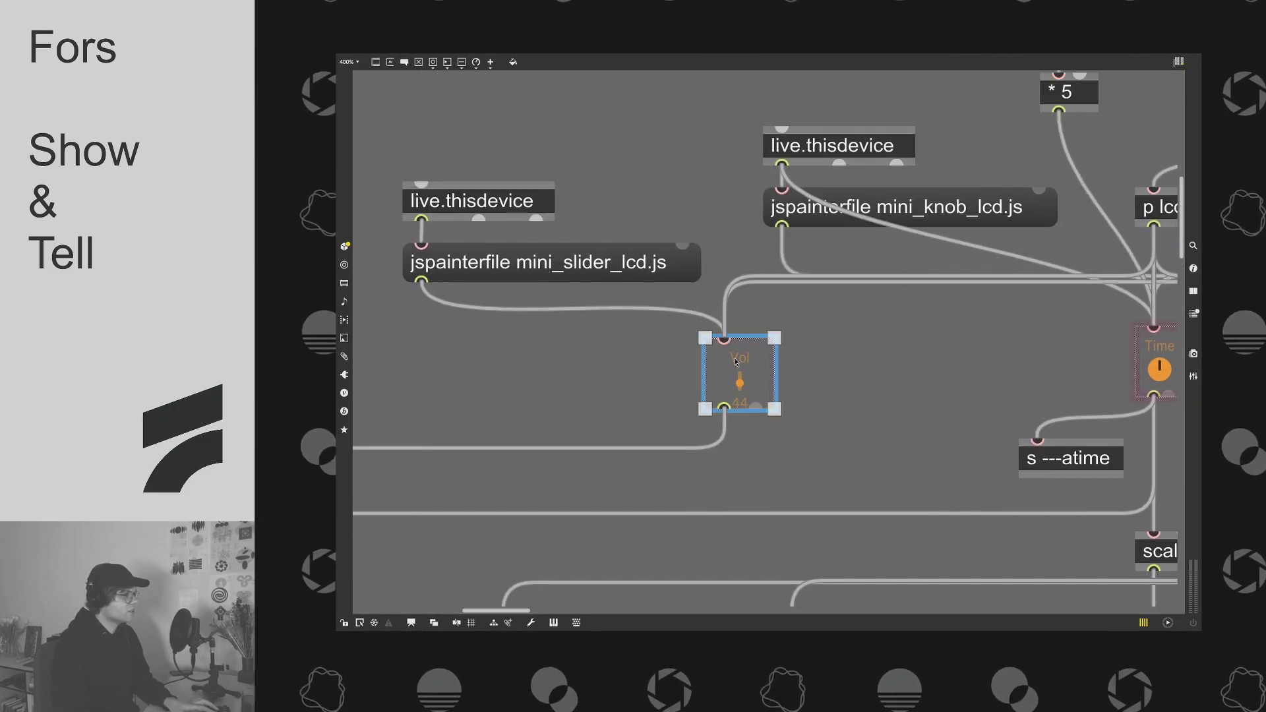
{"action": "key", "text": "ctrl+e"}
{"action": "key", "text": "ctrl+e"}
{"action": "key", "text": "ctrl+e"}
{"action": "left_click_drag", "start_coordinate": [746, 381], "coordinate": [746, 390]}
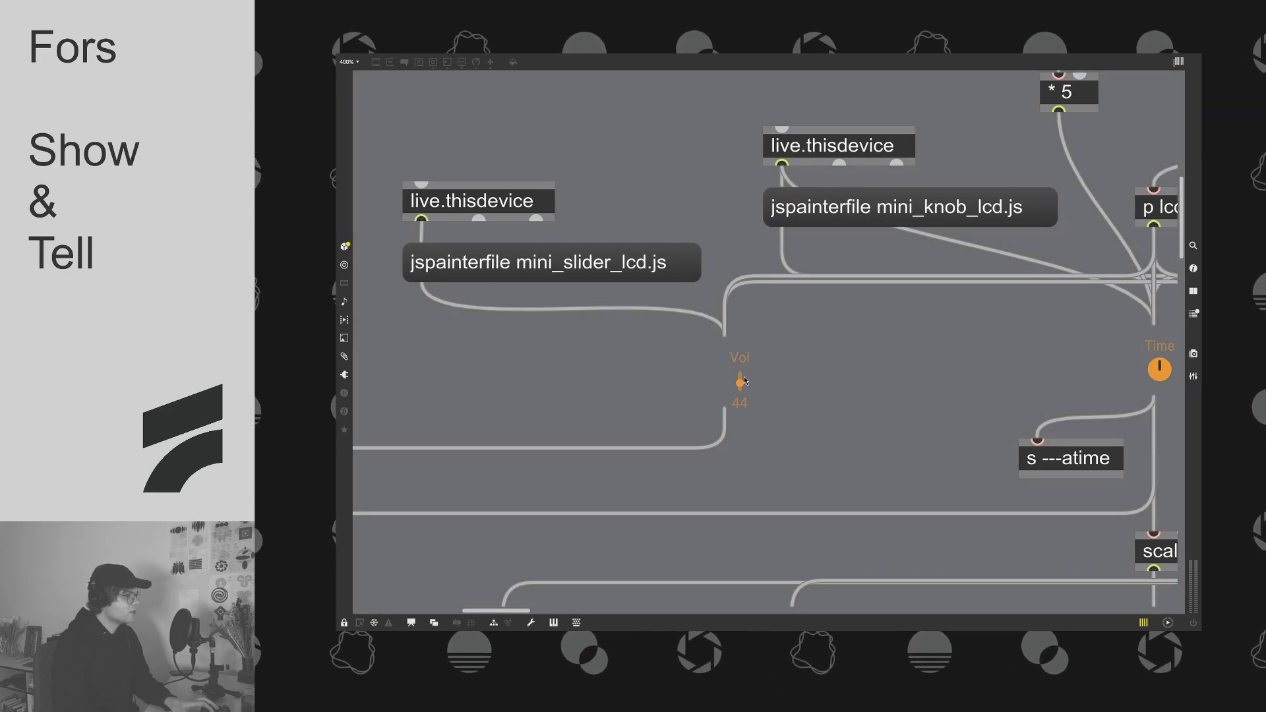
{"action": "key", "text": "ctrl+e"}
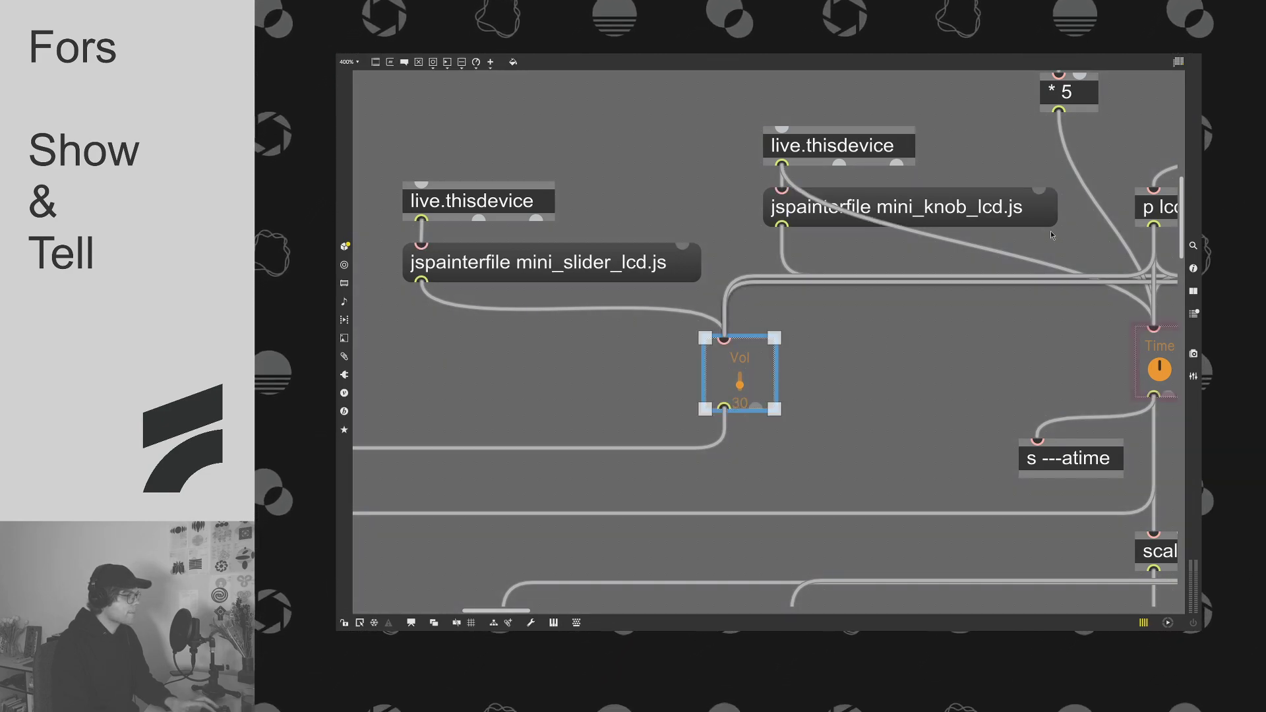
Step: Clear the JS painter file of the first chain's Vol object in its inspector
{"action": "key", "text": "ctrl+i"}
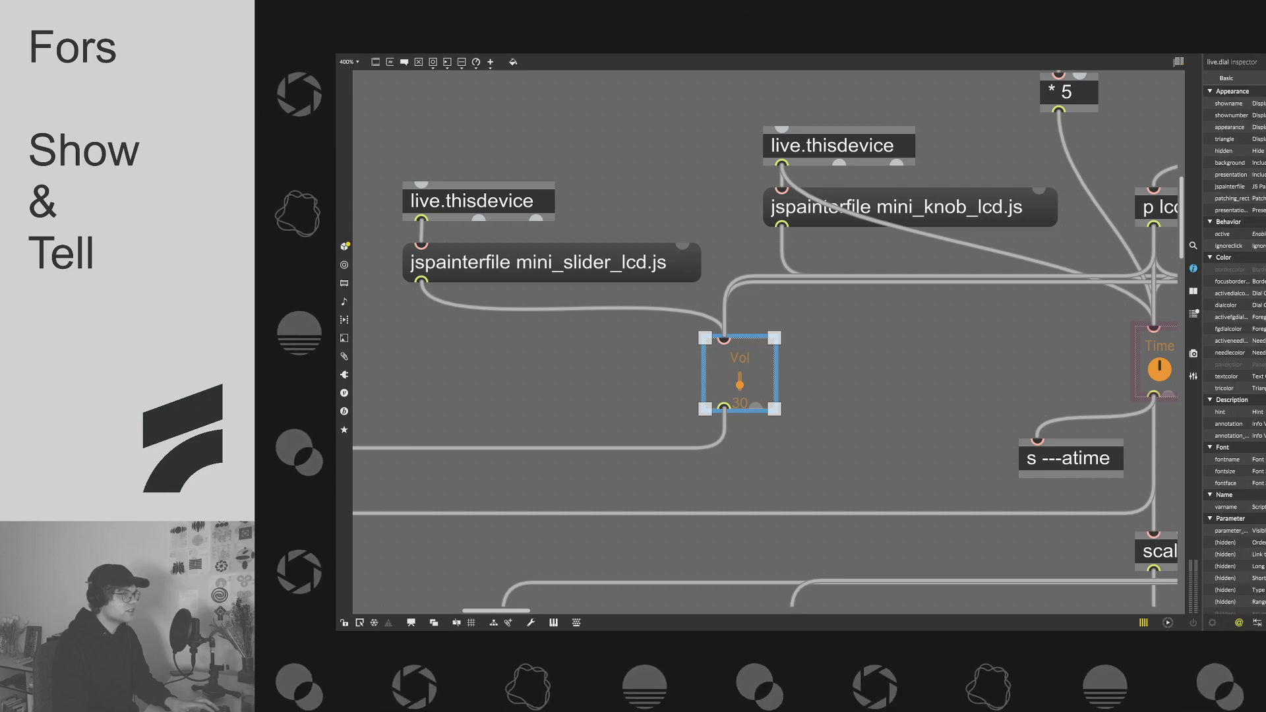
{"action": "left_click", "coordinate": [1230, 187]}
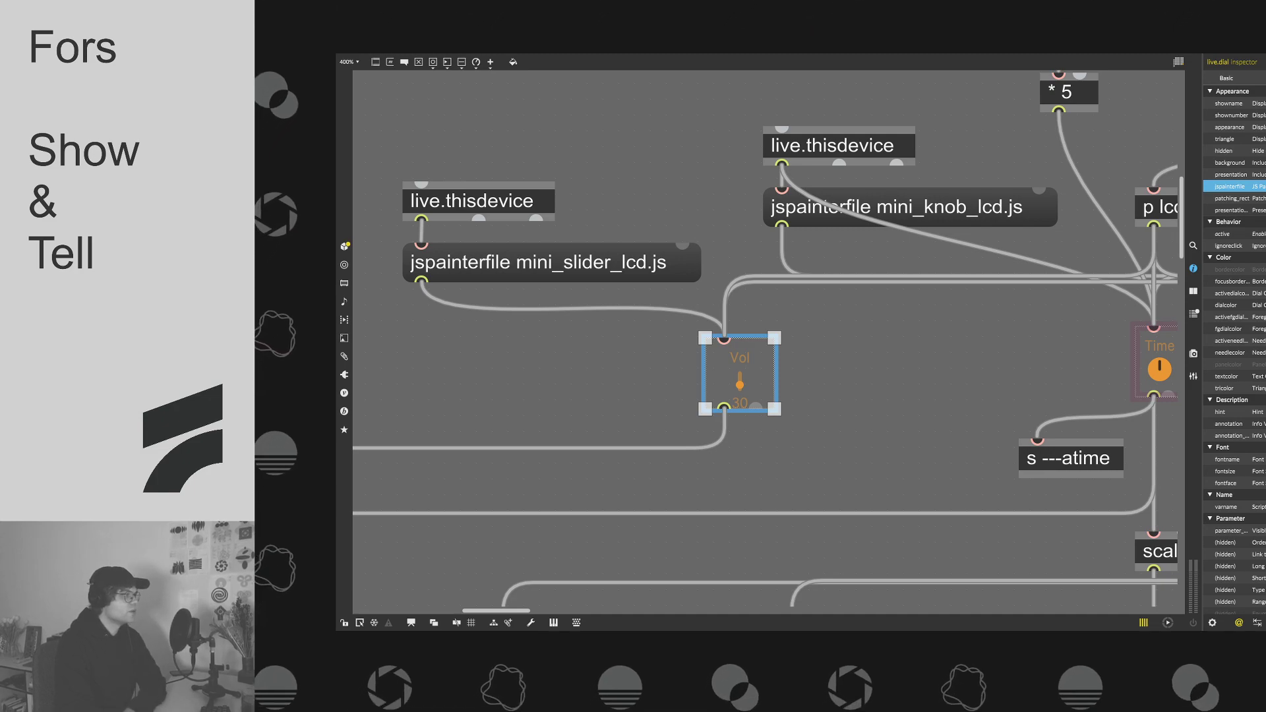
{"action": "key", "text": "Return"}
{"action": "left_click", "coordinate": [820, 327]}
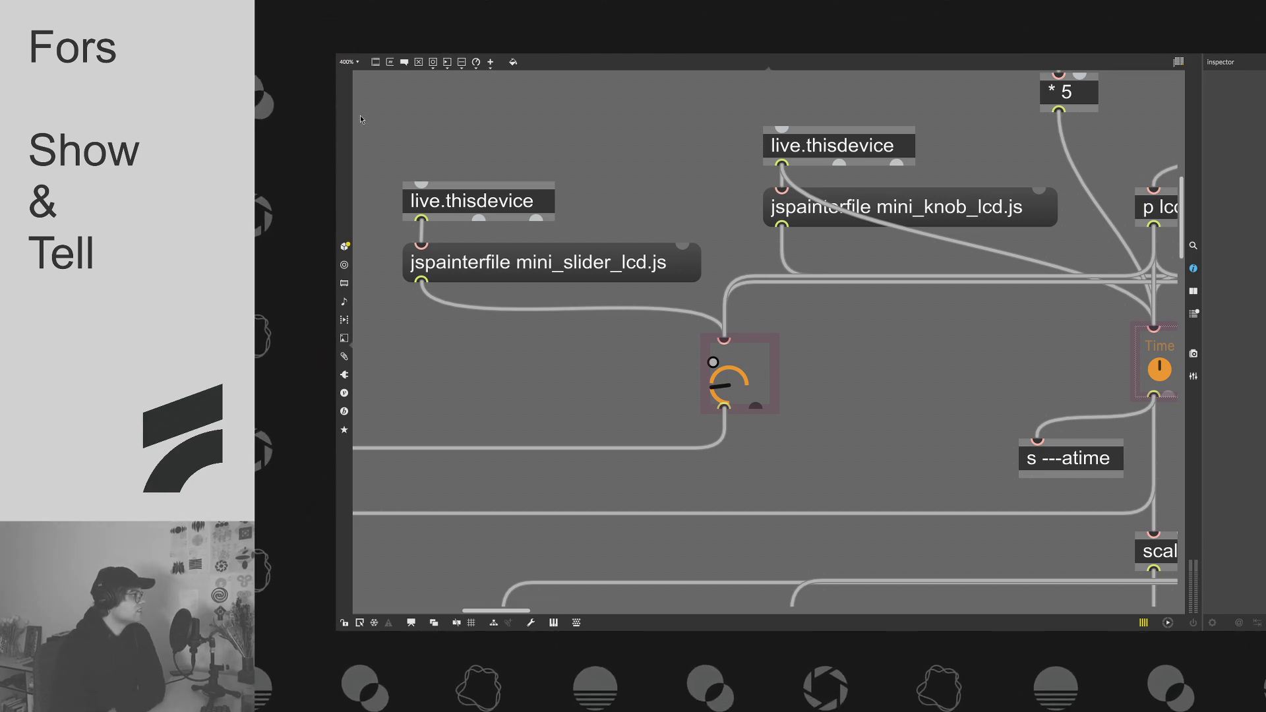
Step: Examine the dials' routing into gen~ at 150% zoom and show the patch in presentation layout
{"action": "key", "text": "ctrl+minus"}
{"action": "key", "text": "ctrl+minus"}
{"action": "key", "text": "ctrl+minus"}
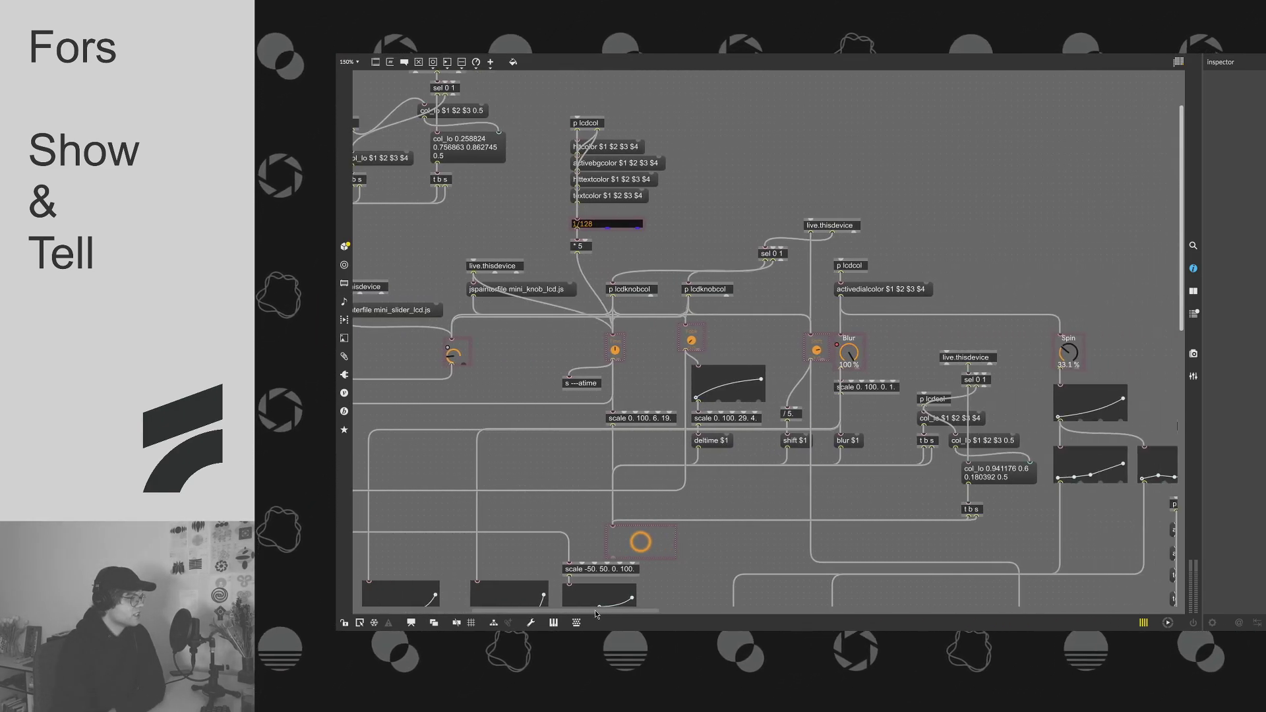
{"action": "scroll", "coordinate": [594, 611], "scroll_direction": "left", "scroll_amount": 1}
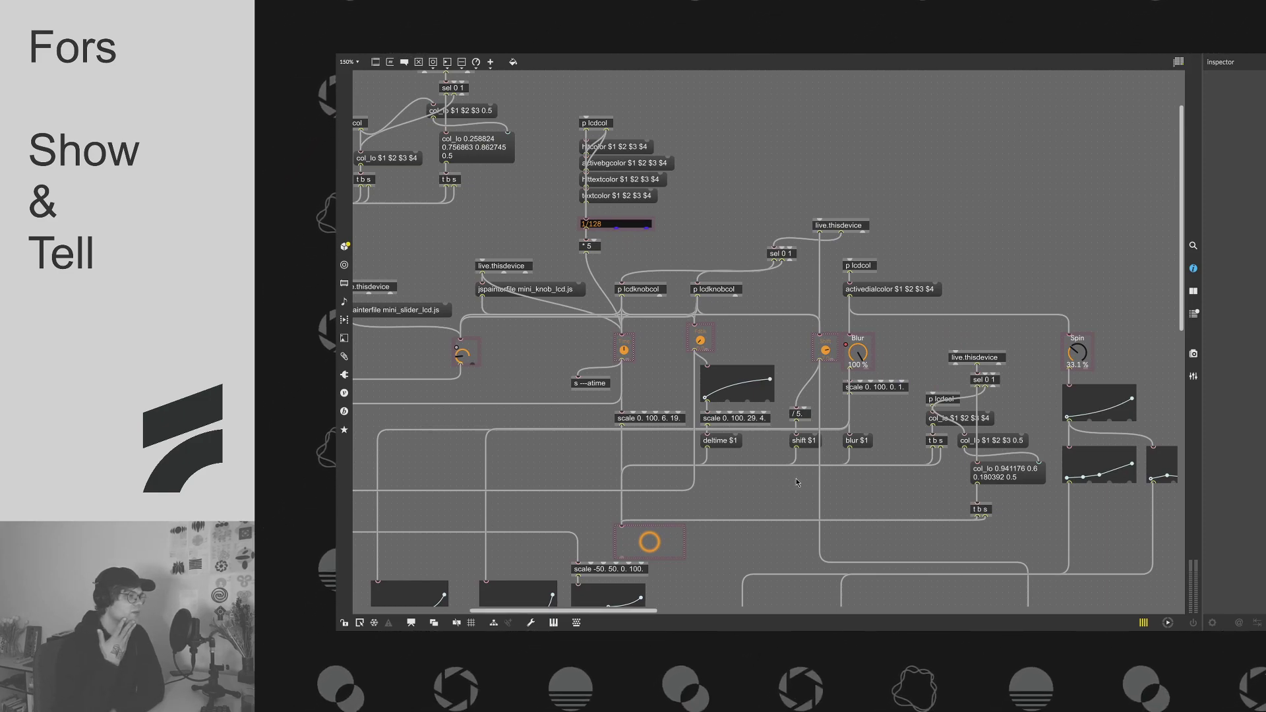
{"action": "scroll", "coordinate": [797, 482], "scroll_direction": "down", "scroll_amount": 5}
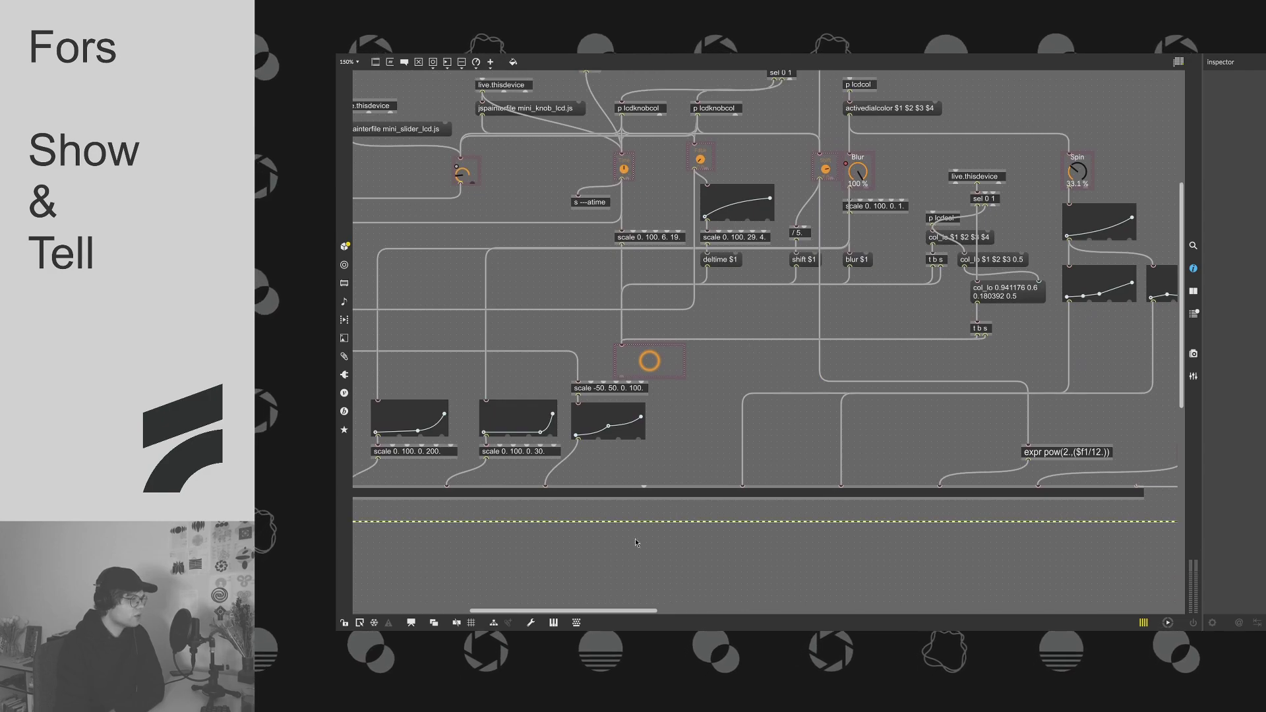
{"action": "left_click_drag", "start_coordinate": [548, 612], "coordinate": [723, 614]}
{"action": "key", "text": "super+alt+e"}
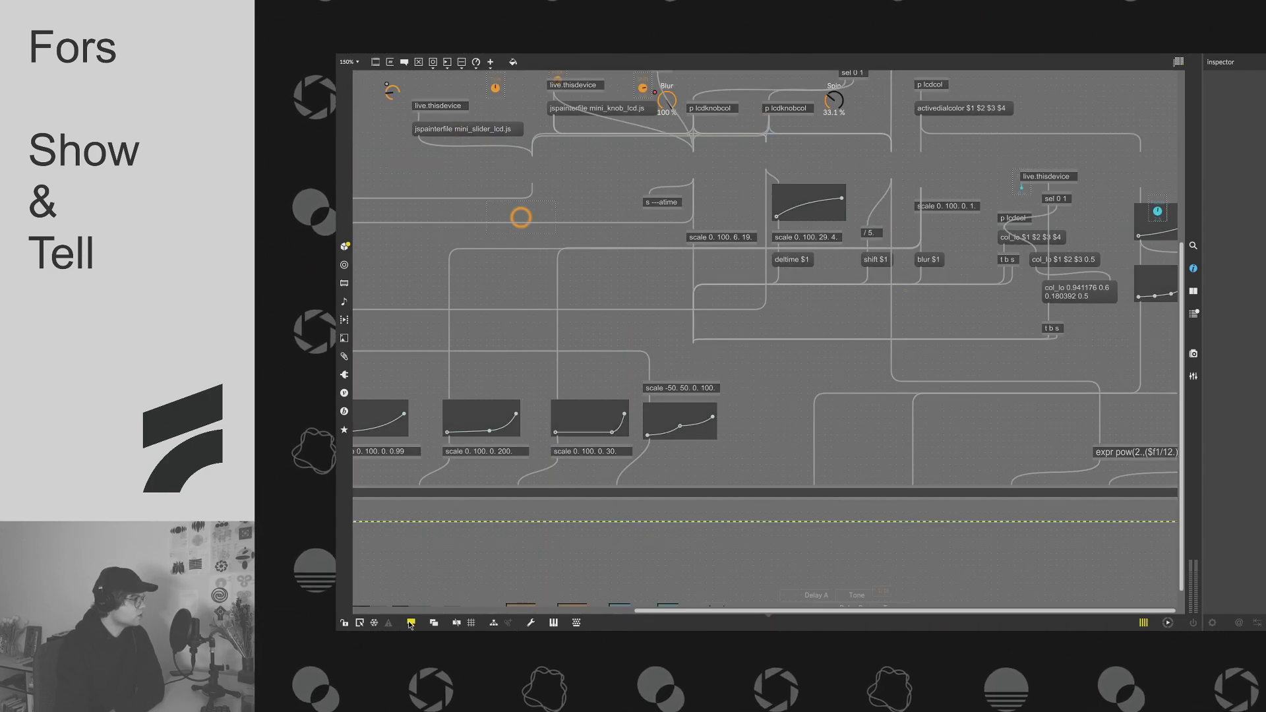
{"action": "left_click_drag", "start_coordinate": [817, 605], "coordinate": [513, 605]}
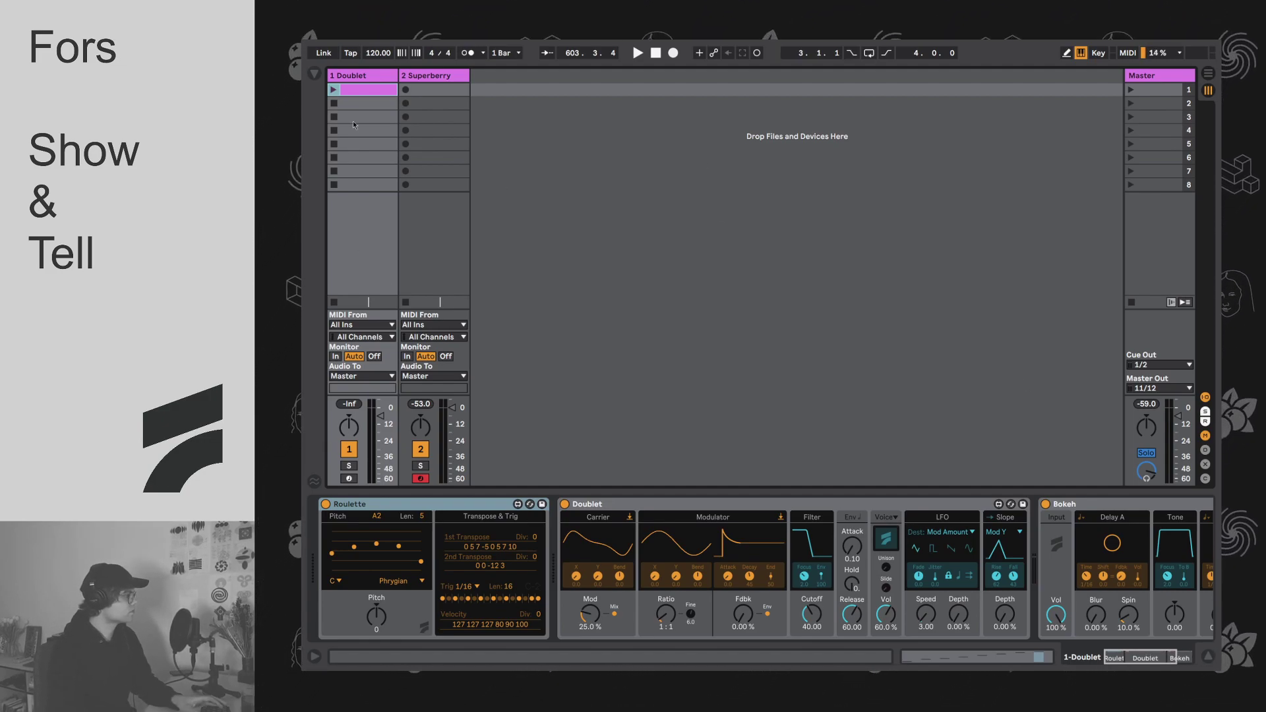
Step: Switch to Ableton Live, launch the Doublet track's clip and lower that track's volume
{"action": "left_click", "coordinate": [333, 90]}
{"action": "left_click_drag", "start_coordinate": [381, 416], "coordinate": [380, 434]}
{"action": "key", "text": "F2"}
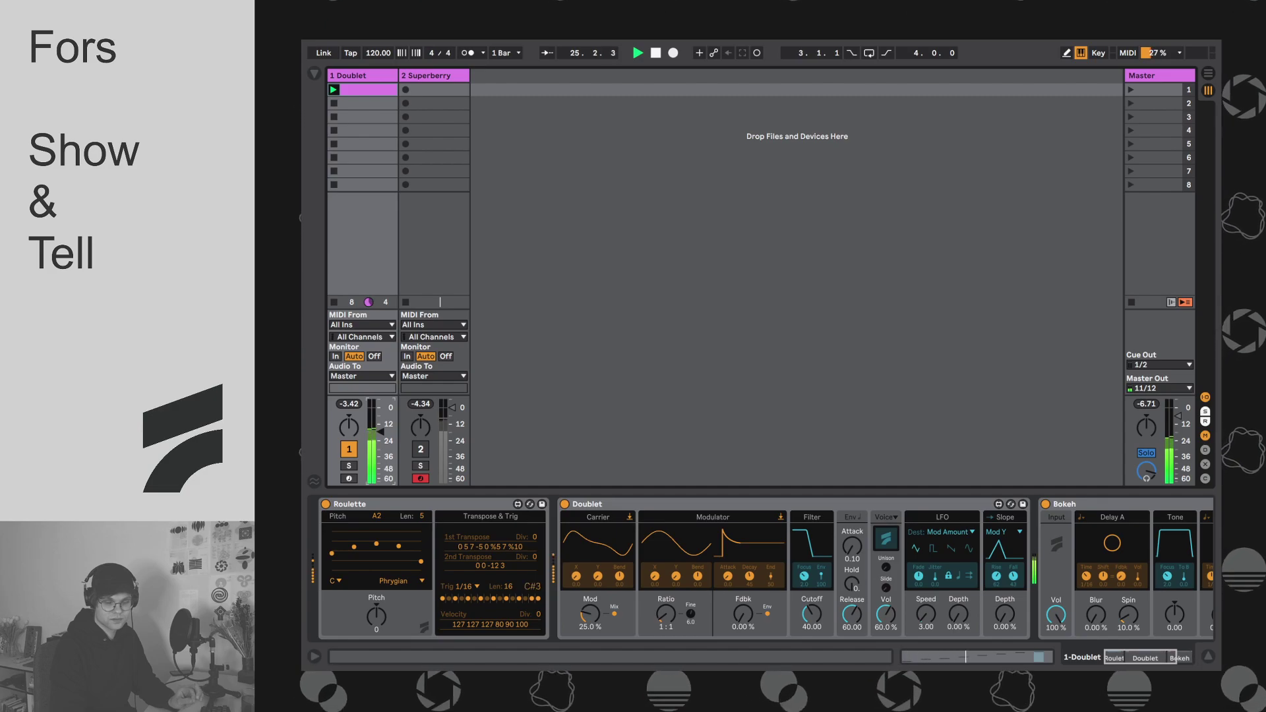
Step: Set Bokeh's Delay B Blur to 100% and lower the Doublet track's volume slightly
{"action": "left_click", "coordinate": [1186, 658]}
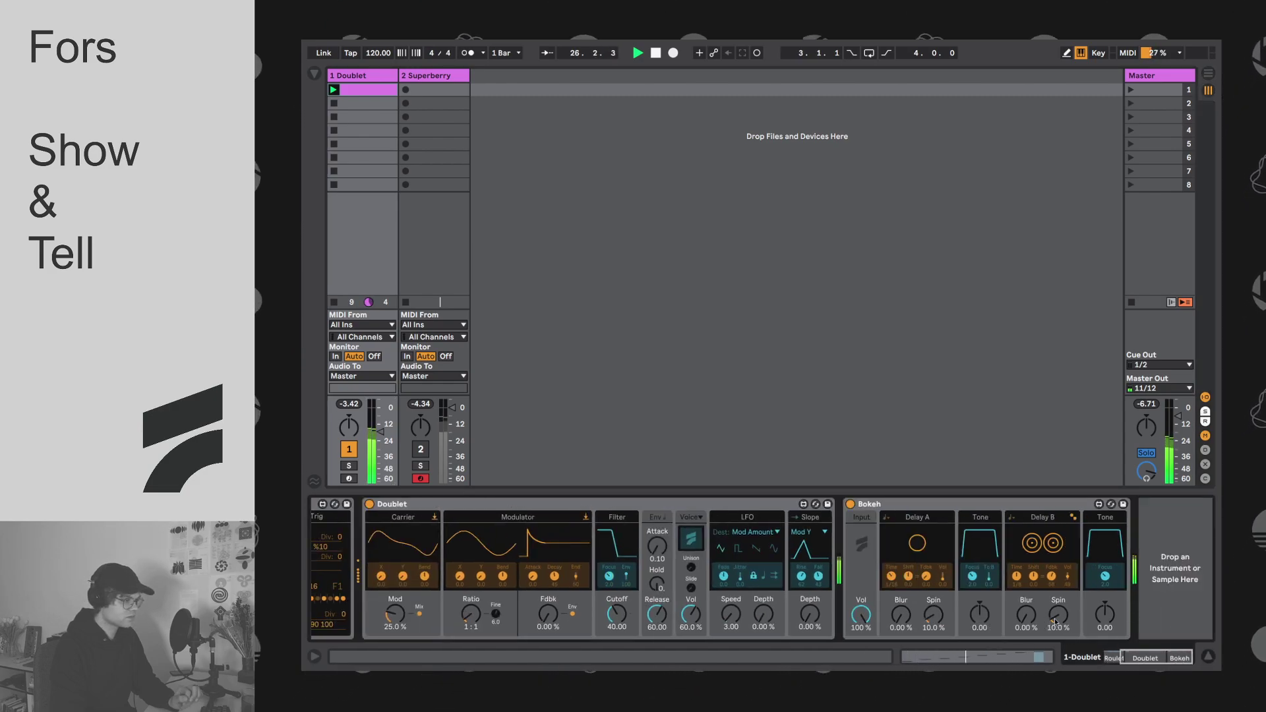
{"action": "left_click_drag", "start_coordinate": [1023, 601], "coordinate": [1022, 570]}
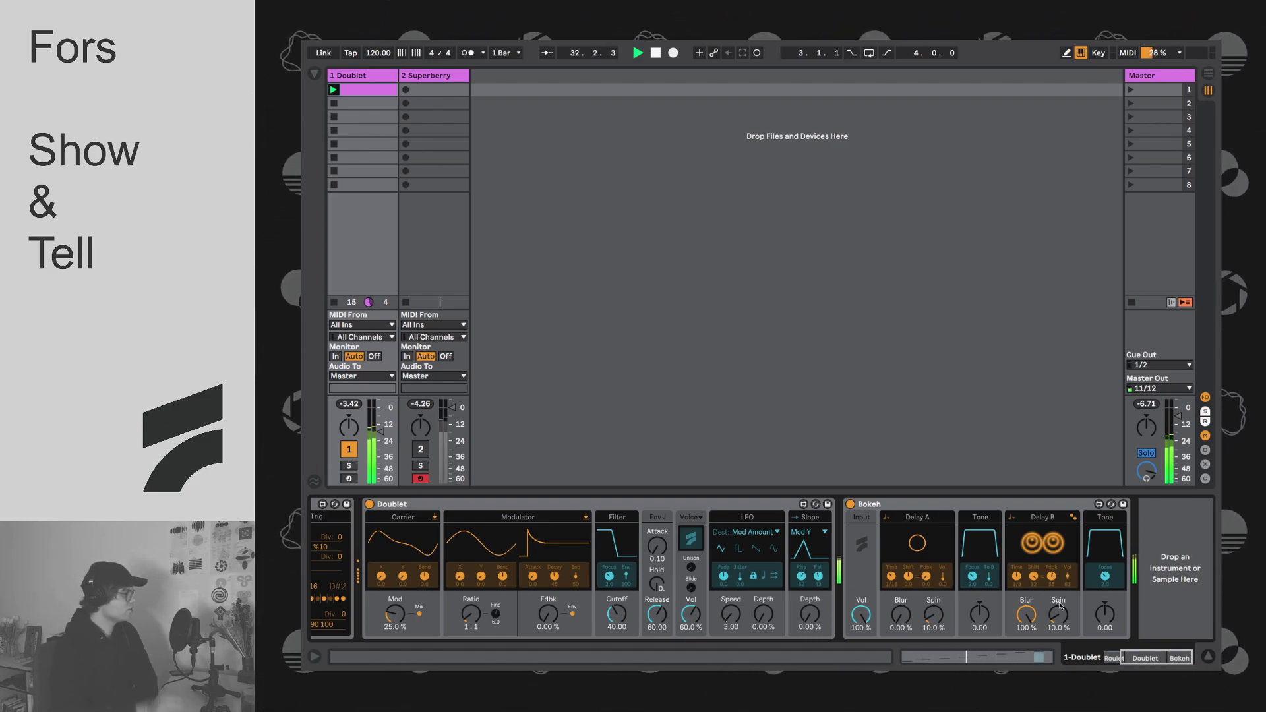
{"action": "left_click_drag", "start_coordinate": [389, 440], "coordinate": [389, 441]}
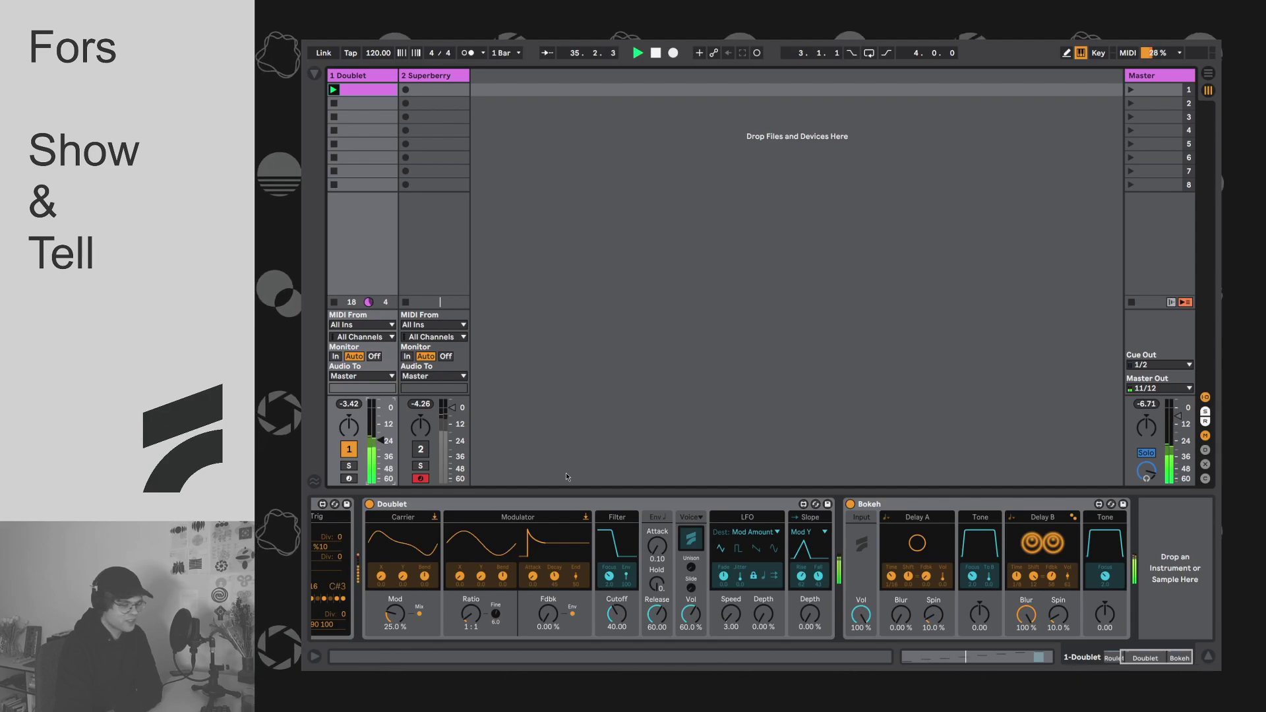
Step: Load Doublet.amxd from the Trio folder onto a new track of its own
{"action": "left_click", "coordinate": [1168, 553]}
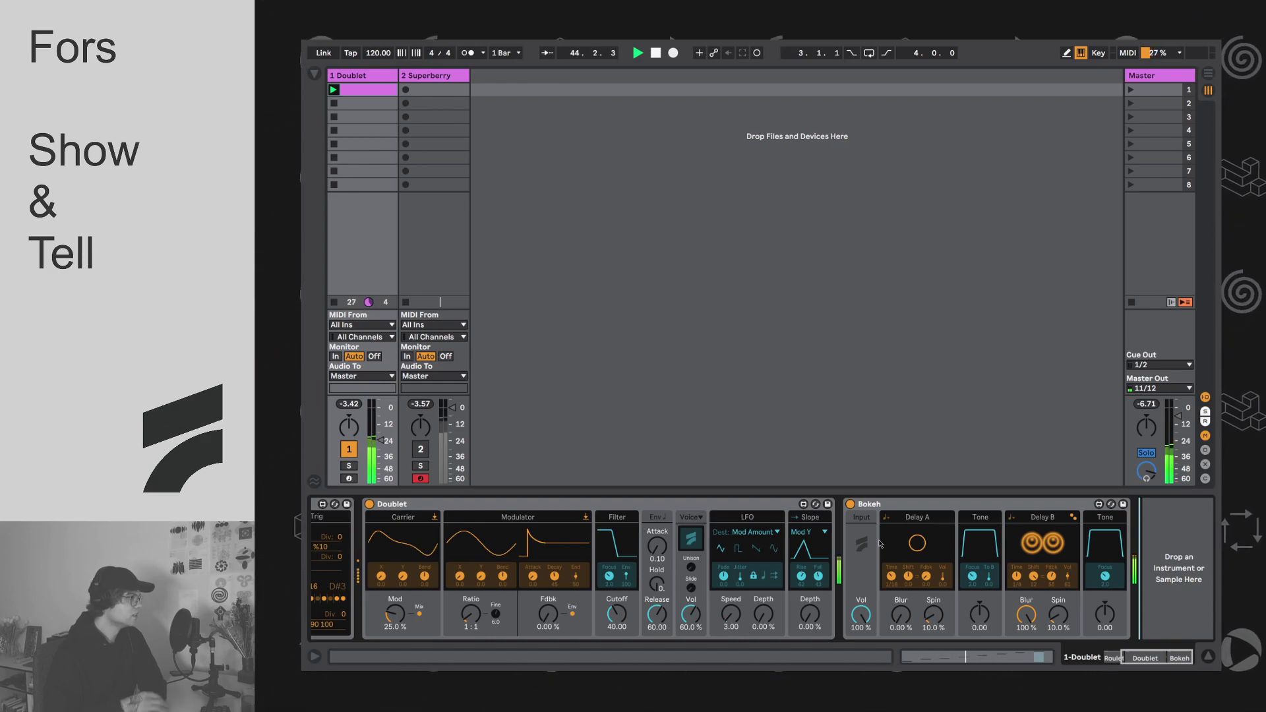
{"action": "left_click", "coordinate": [315, 74]}
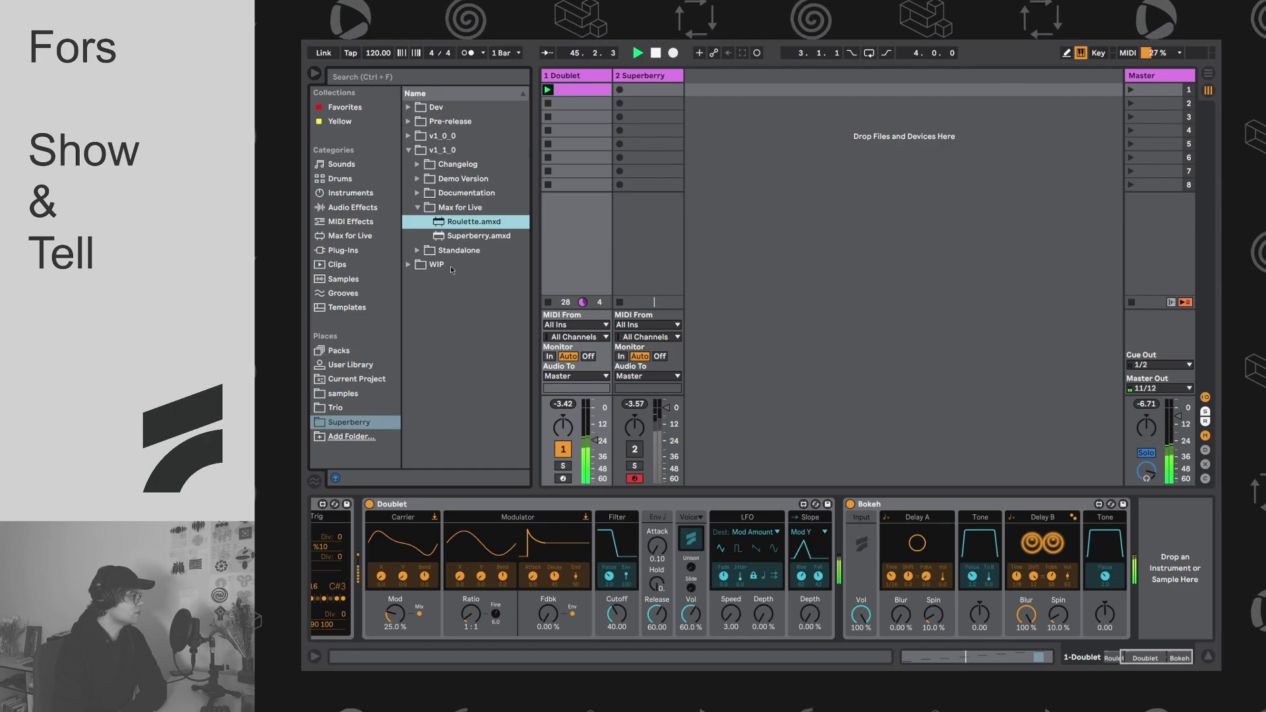
{"action": "left_click", "coordinate": [336, 408]}
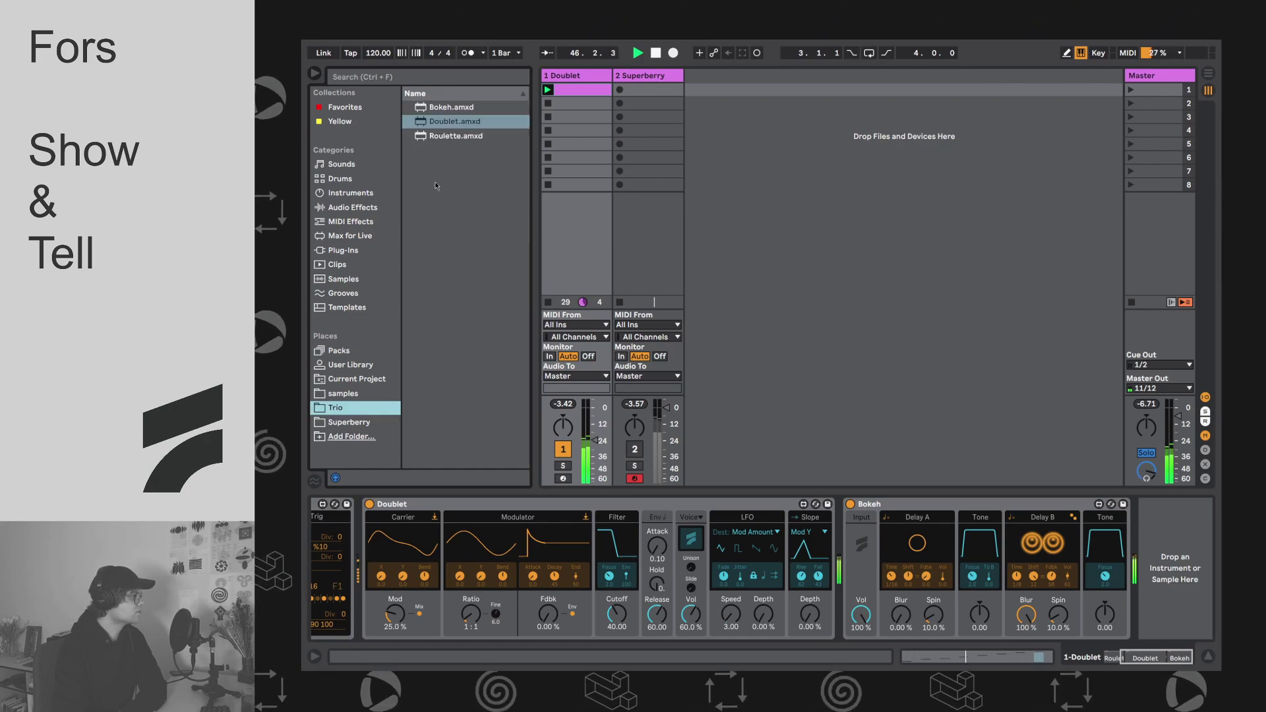
{"action": "left_click_drag", "start_coordinate": [455, 121], "coordinate": [686, 559]}
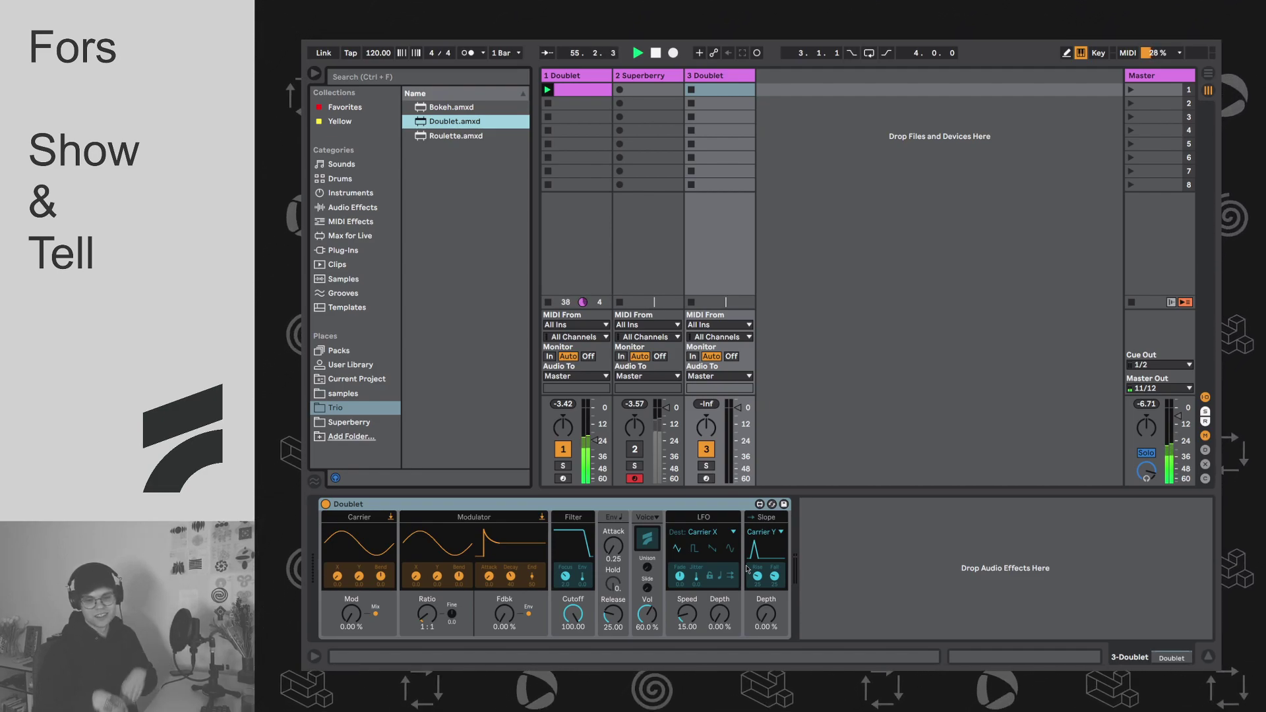
Step: Return to the first Doublet track, hide the browser and lower the track's volume to -26.4 dB
{"action": "left_click", "coordinate": [605, 77]}
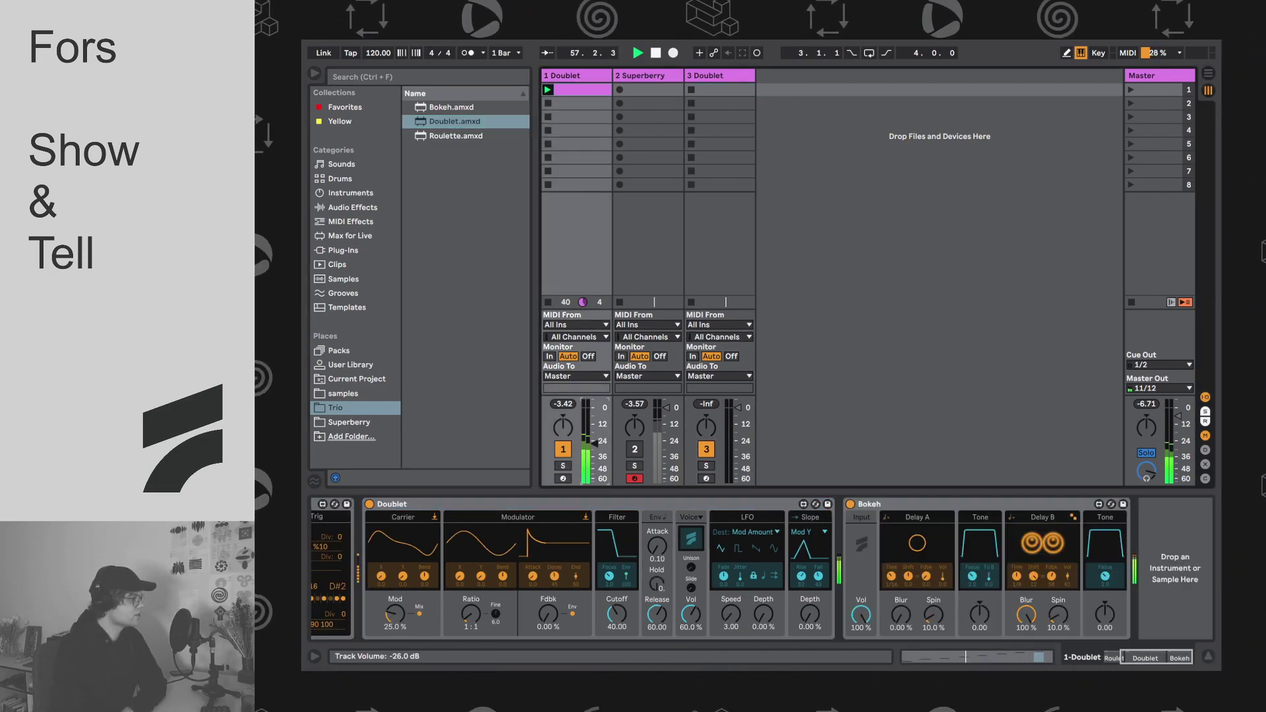
{"action": "left_click_drag", "start_coordinate": [598, 443], "coordinate": [598, 446]}
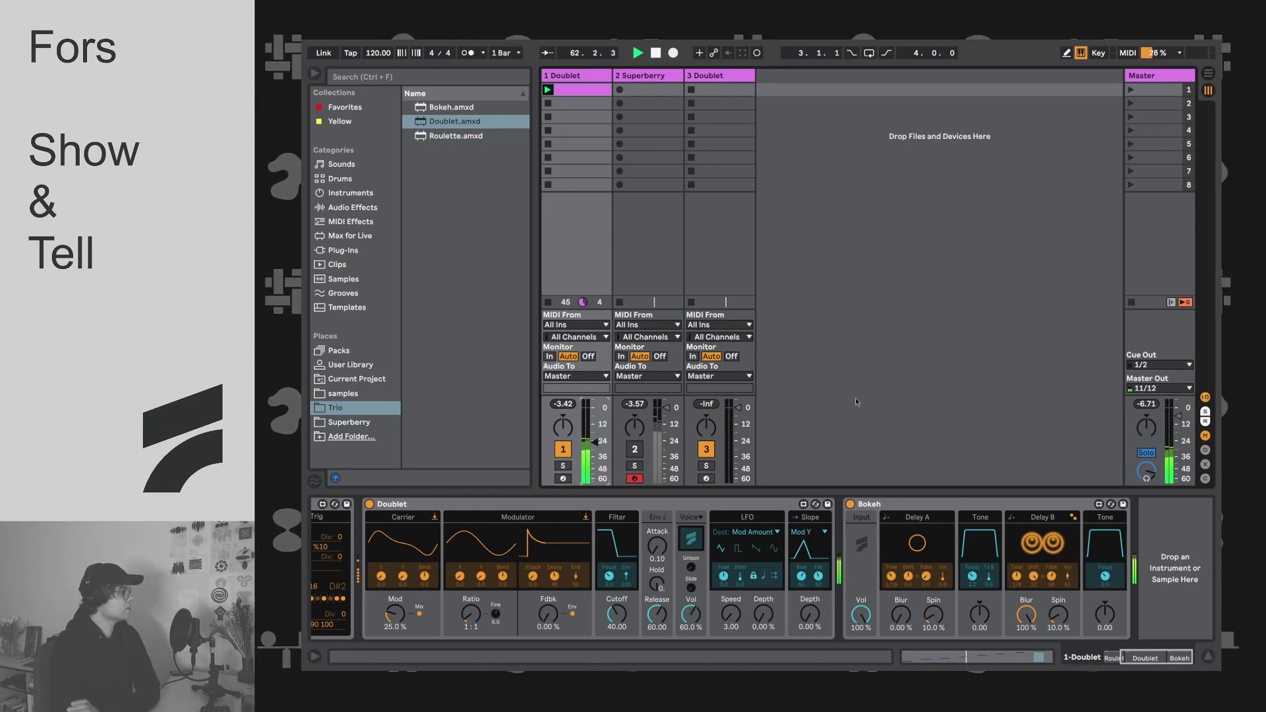
{"action": "left_click", "coordinate": [314, 74]}
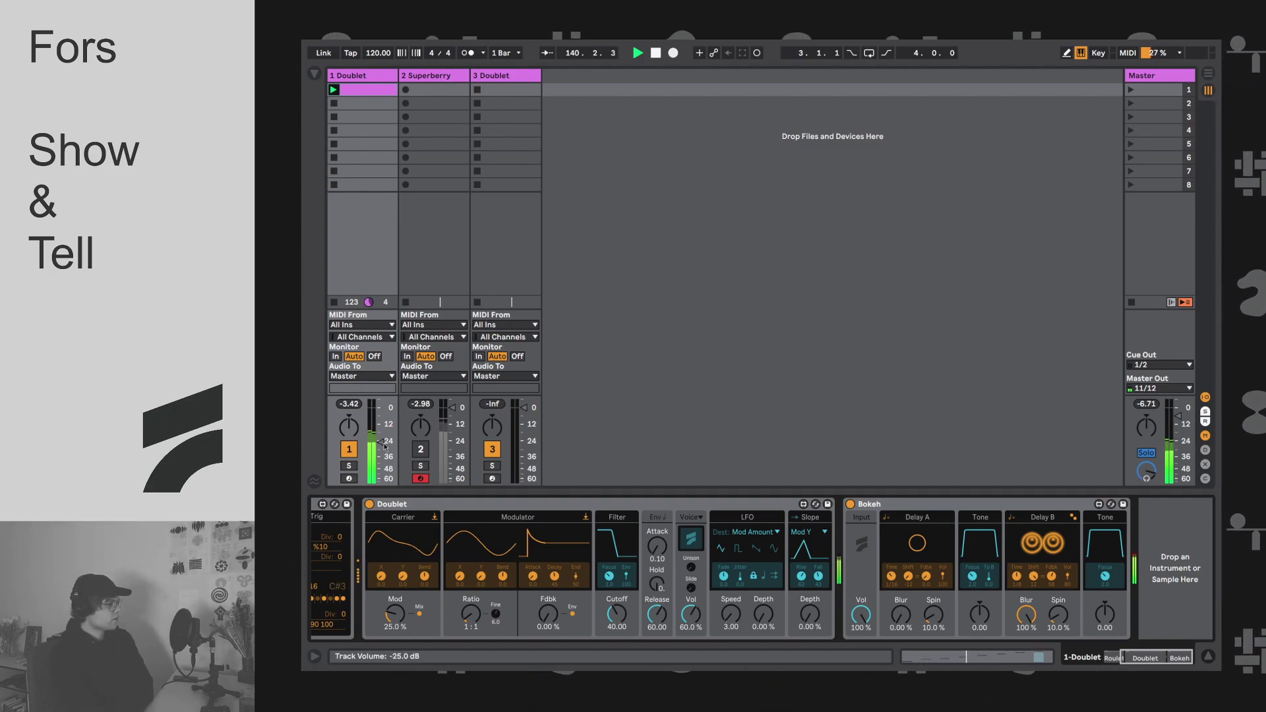
{"action": "left_click_drag", "start_coordinate": [383, 443], "coordinate": [393, 449]}
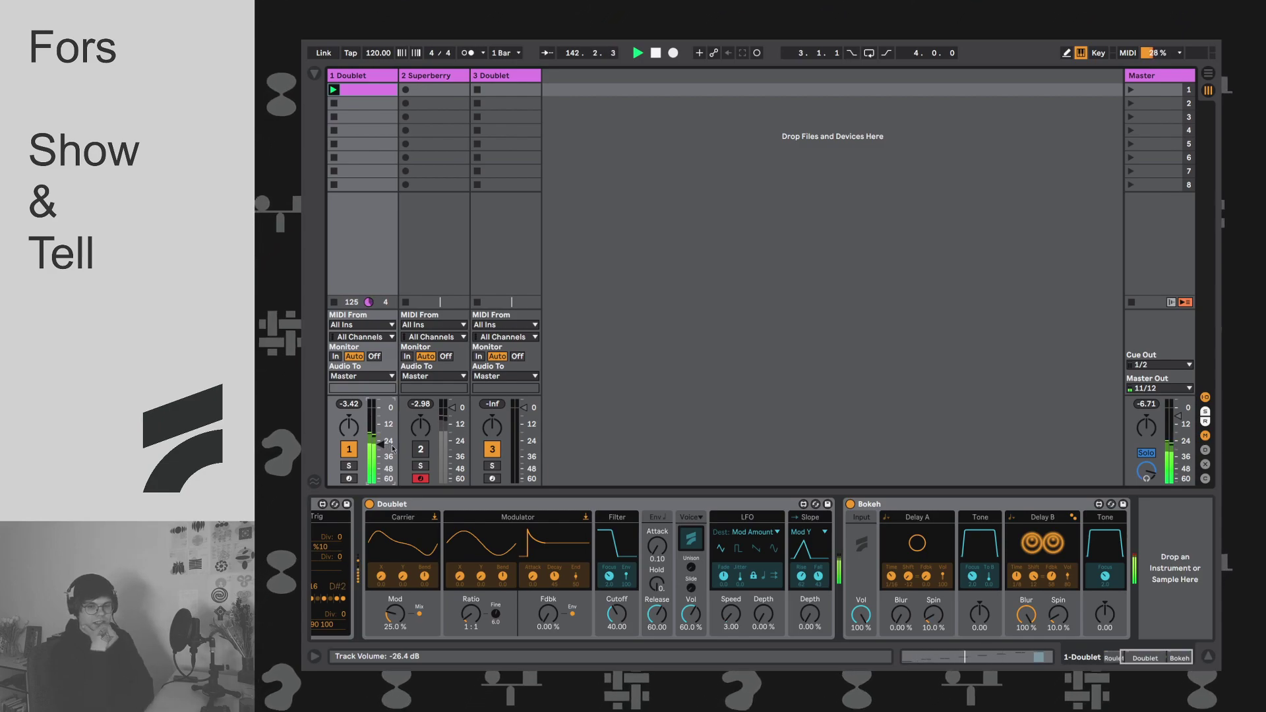
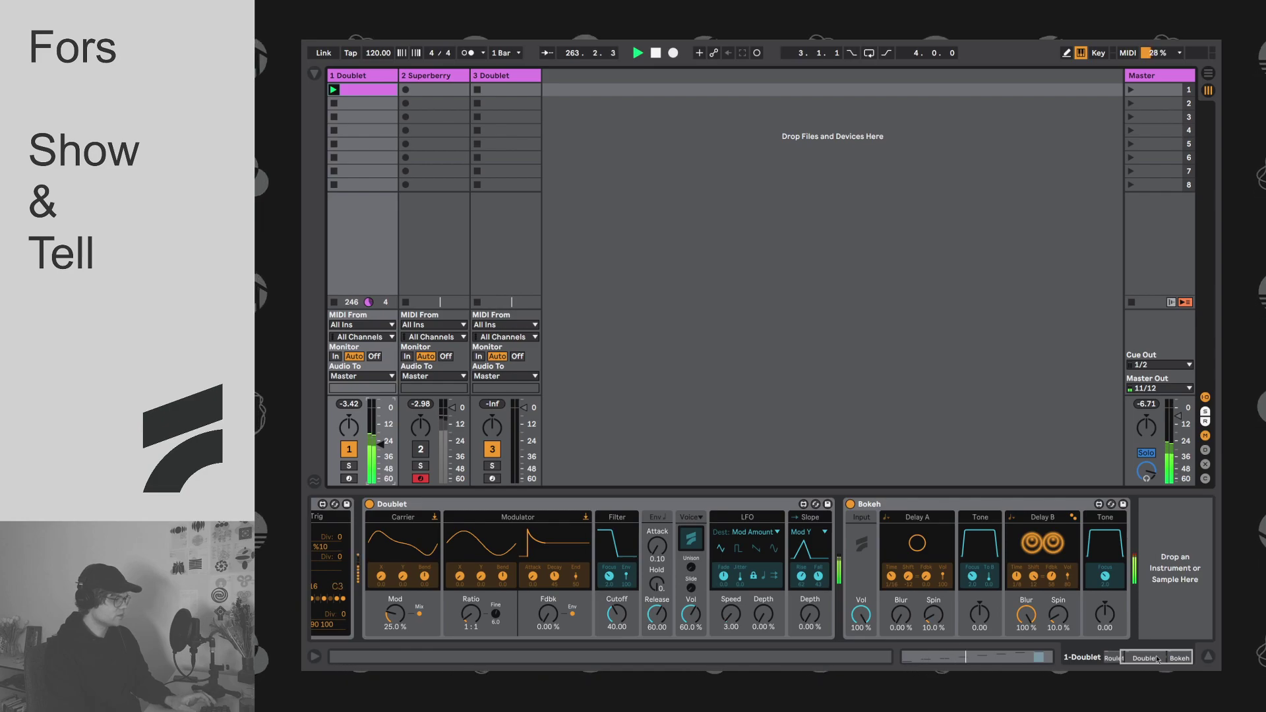
Step: Set Bokeh's input Vol to 0% and its Delay A Blur to 100%
{"action": "left_click_drag", "start_coordinate": [1159, 660], "coordinate": [595, 654]}
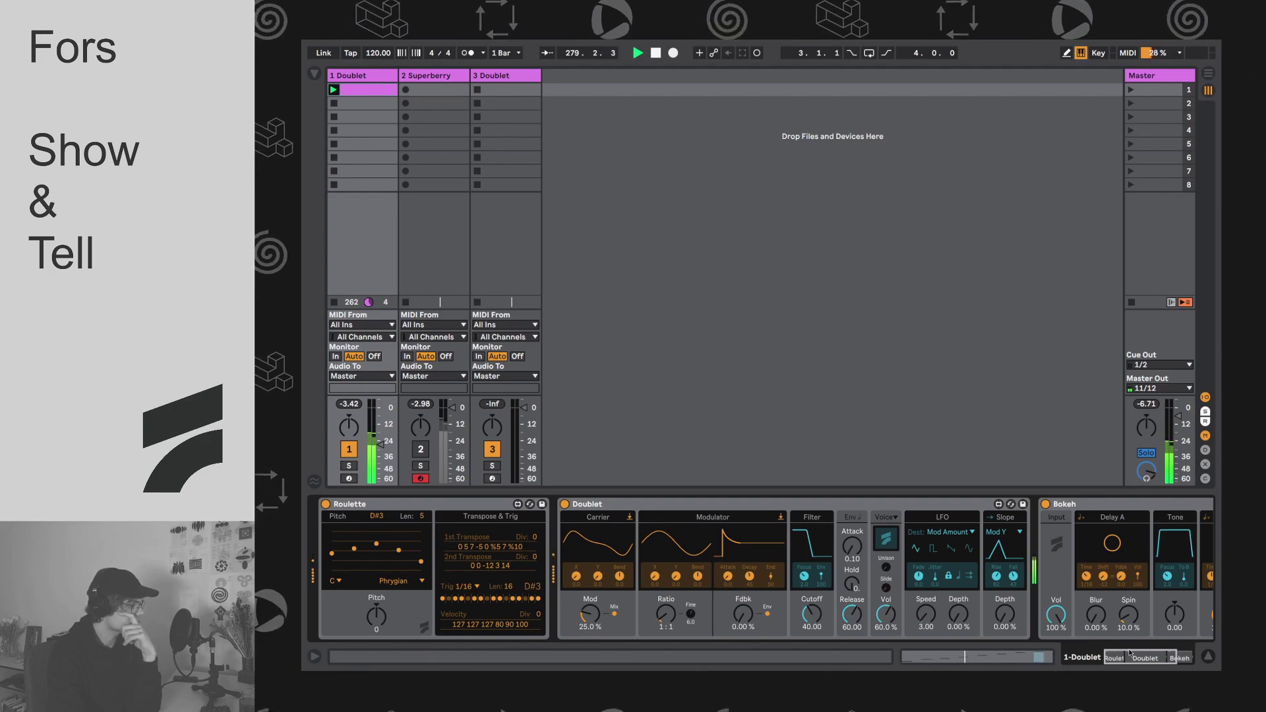
{"action": "scroll", "coordinate": [1033, 580], "scroll_direction": "right", "scroll_amount": 3}
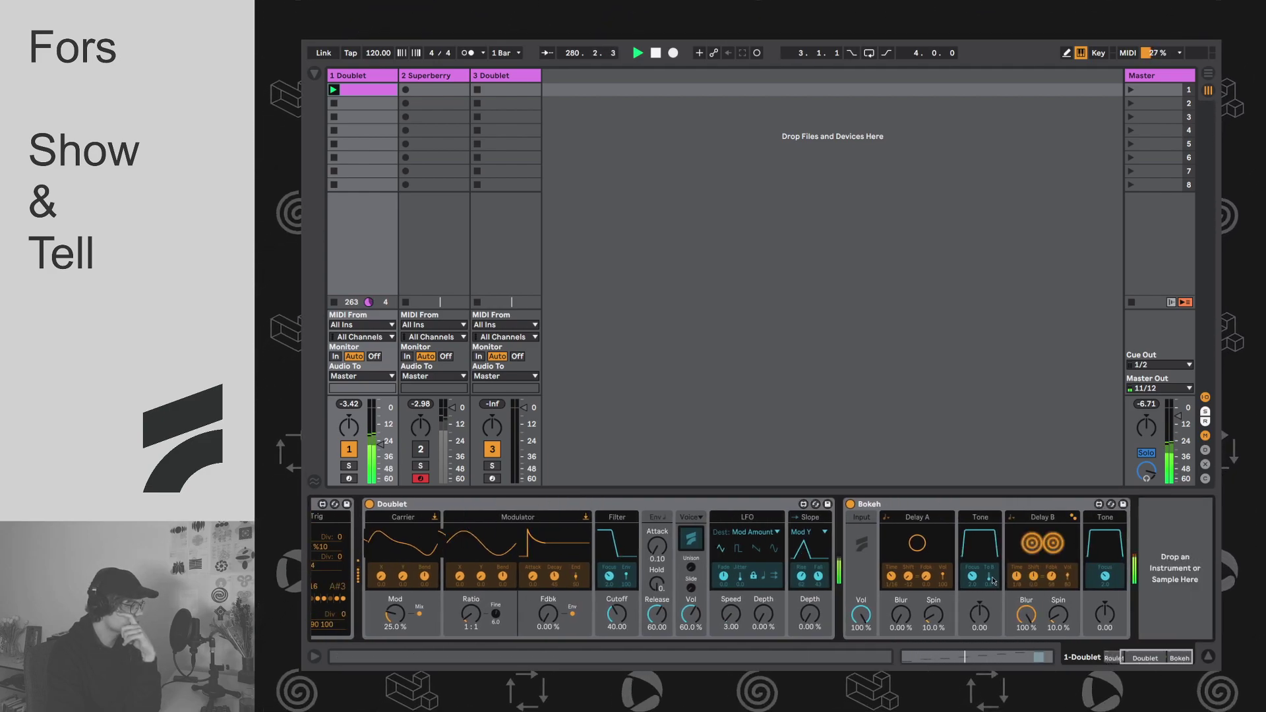
{"action": "left_click_drag", "start_coordinate": [861, 615], "coordinate": [860, 659]}
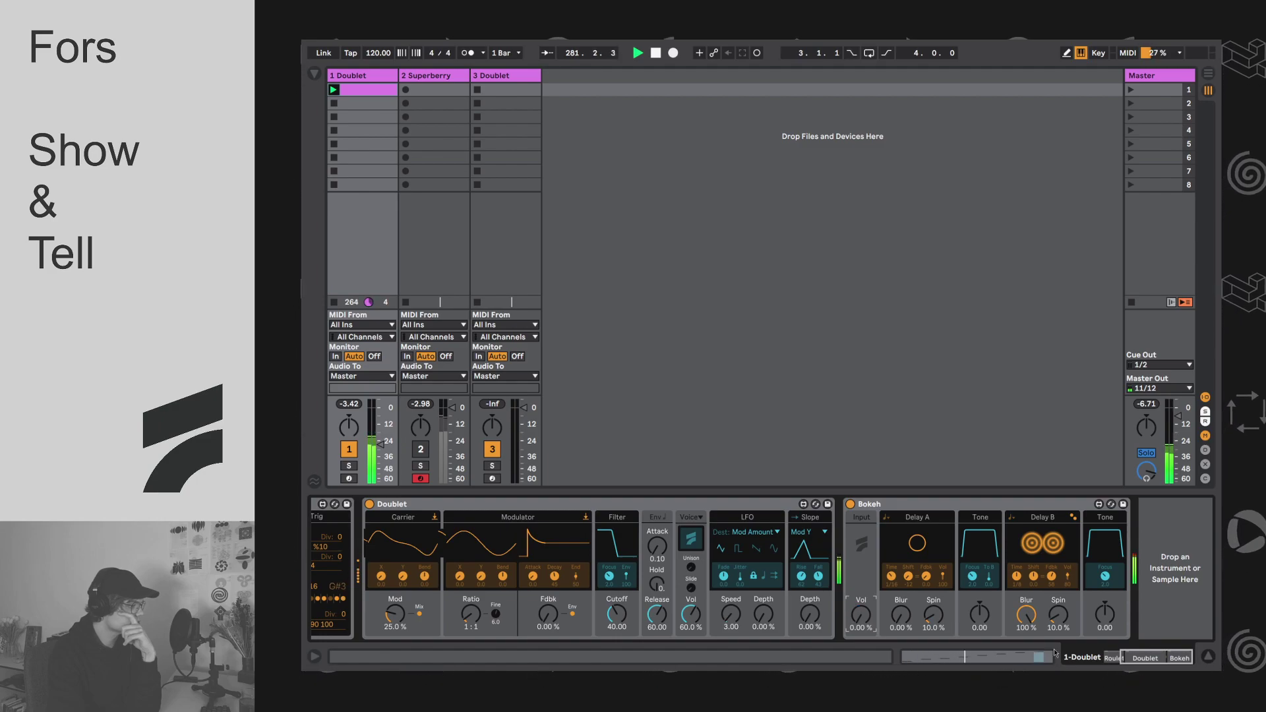
{"action": "left_click_drag", "start_coordinate": [900, 614], "coordinate": [901, 583]}
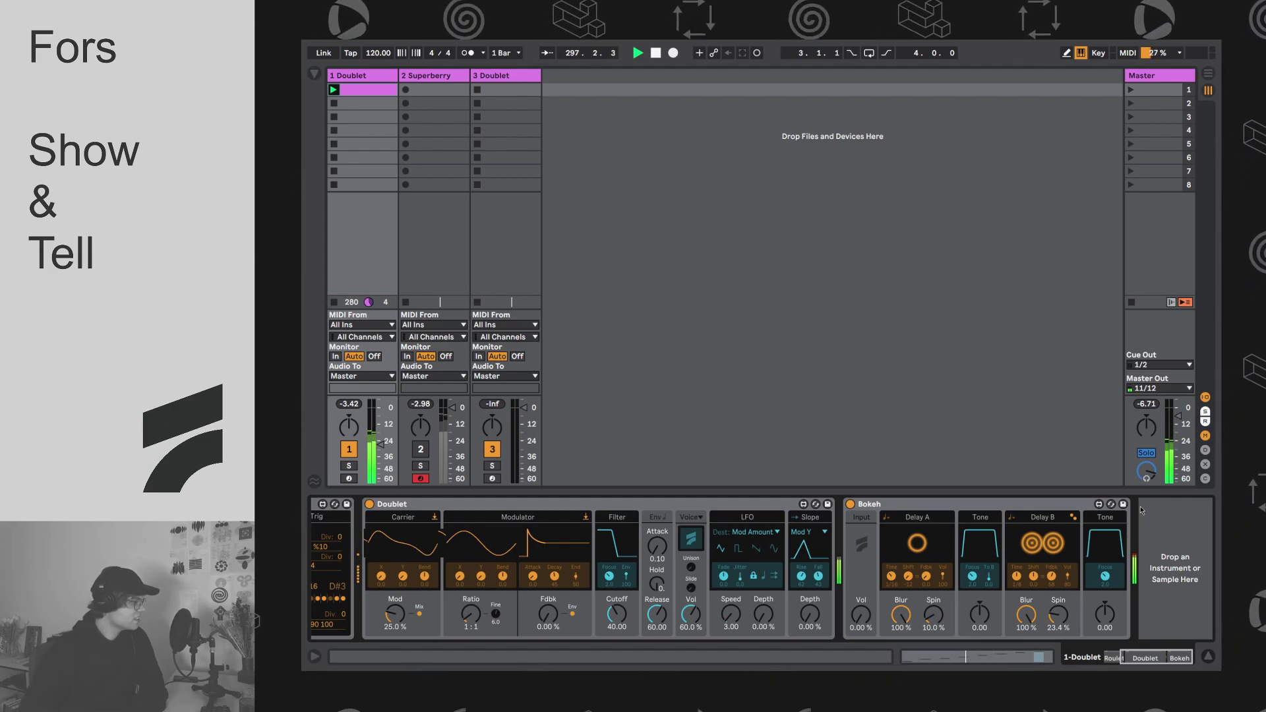
{"action": "scroll", "coordinate": [762, 570], "scroll_direction": "left", "scroll_amount": 5}
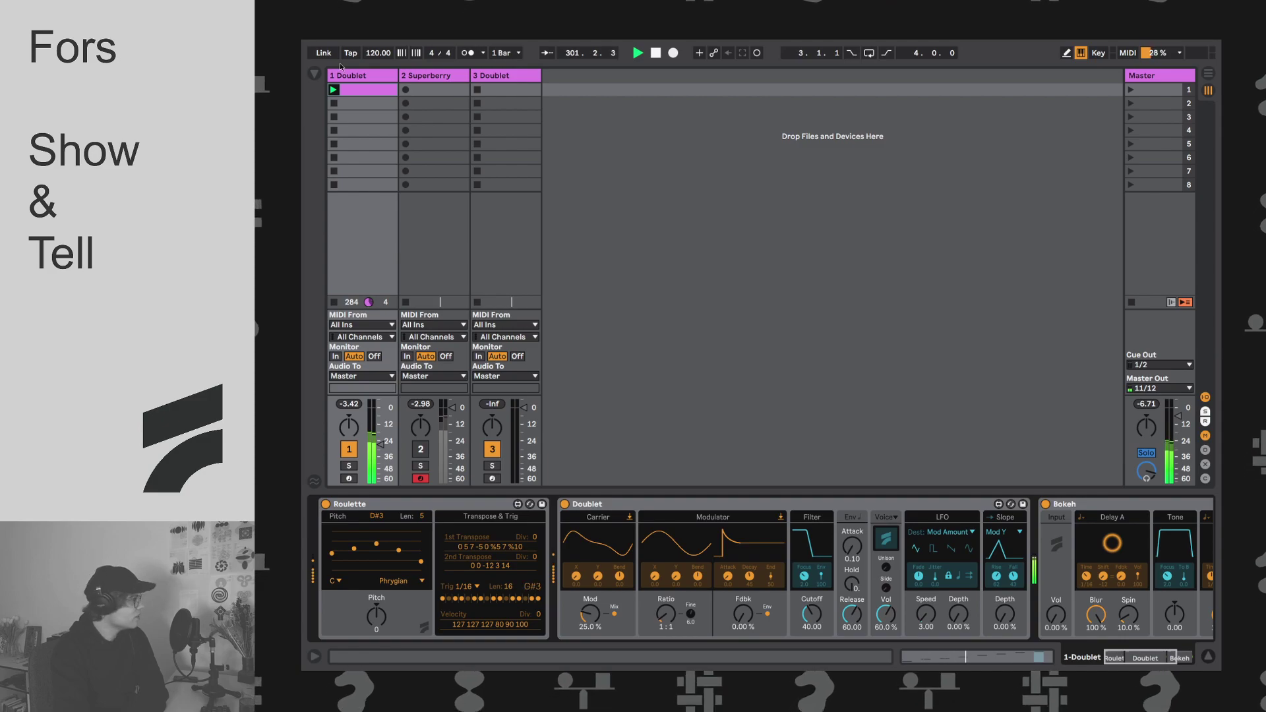
Step: Add a fourth track with a fresh Doublet and set its Ratio to 2:1, Fdbk to 59.8% and Mod to 2.36%
{"action": "left_click", "coordinate": [315, 73]}
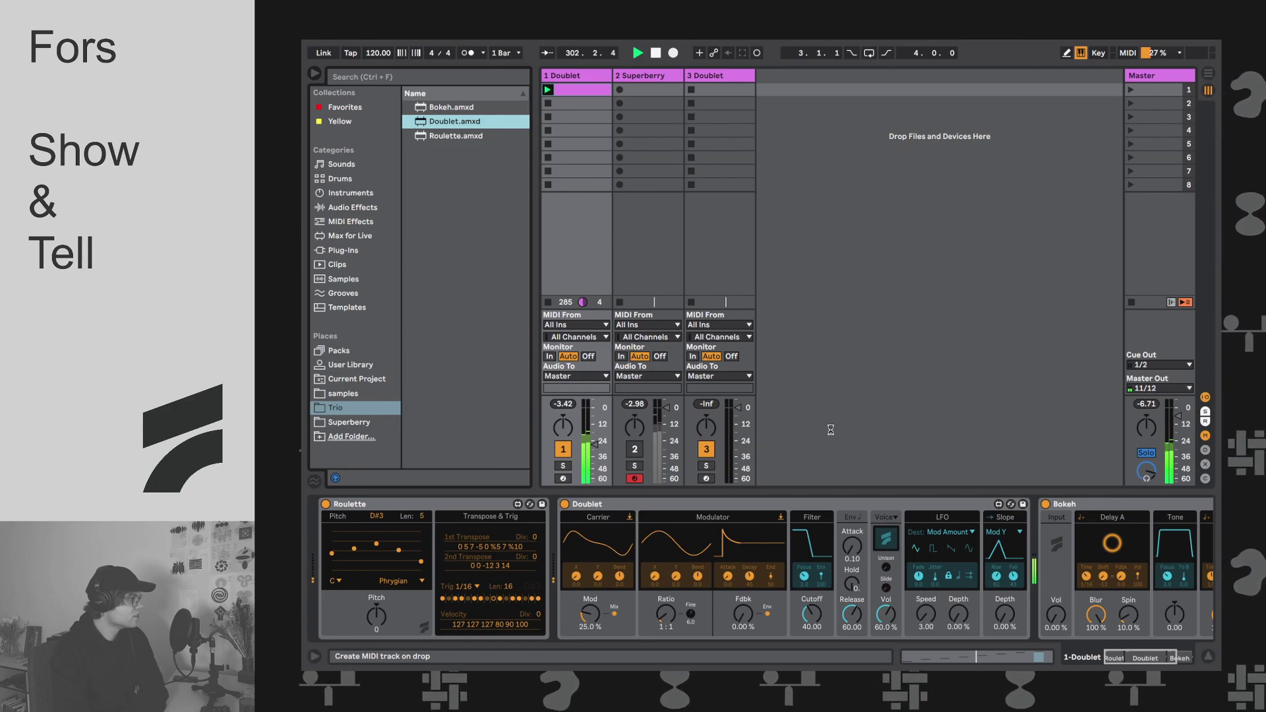
{"action": "left_click", "coordinate": [798, 76]}
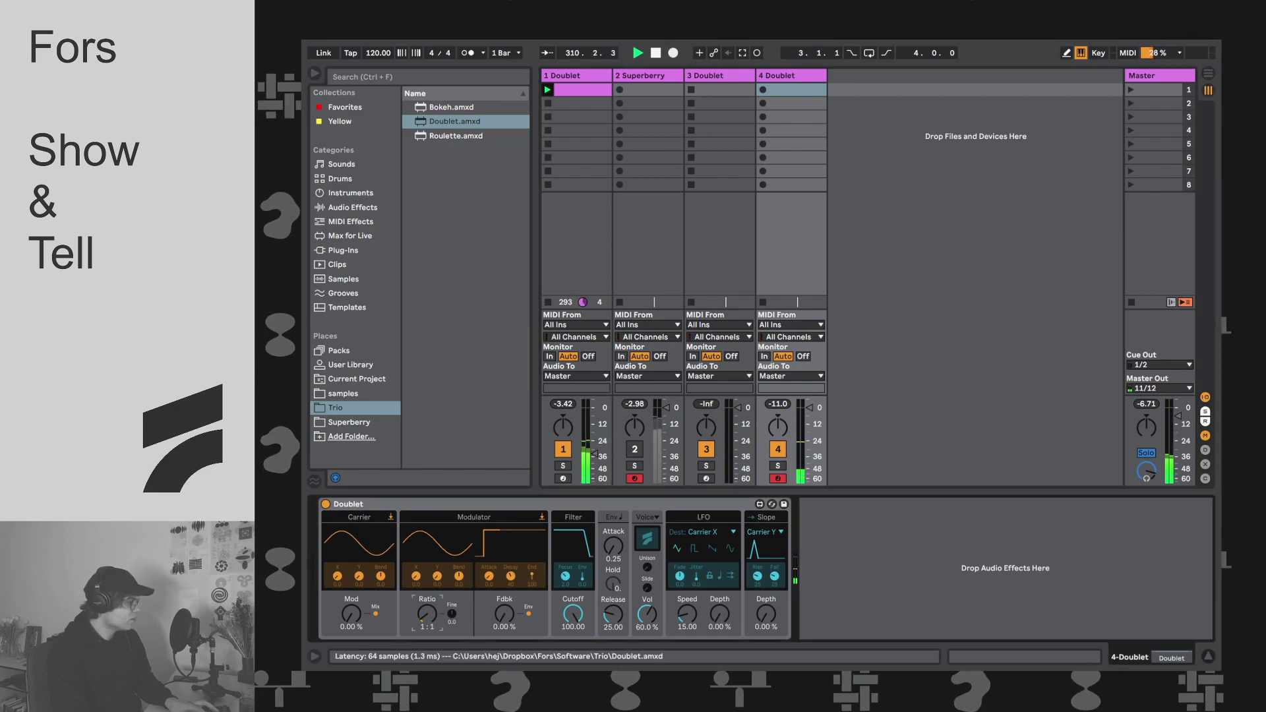
{"action": "left_click_drag", "start_coordinate": [426, 614], "coordinate": [426, 603]}
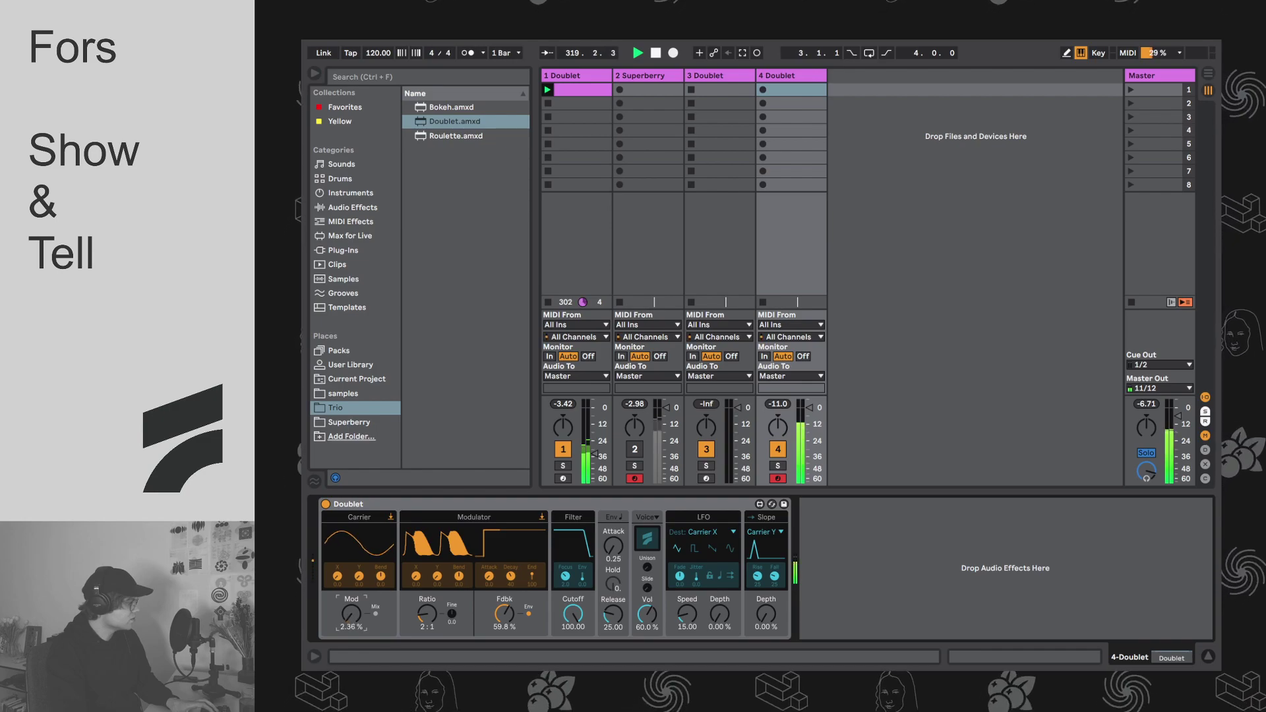
{"action": "left_click", "coordinate": [869, 510]}
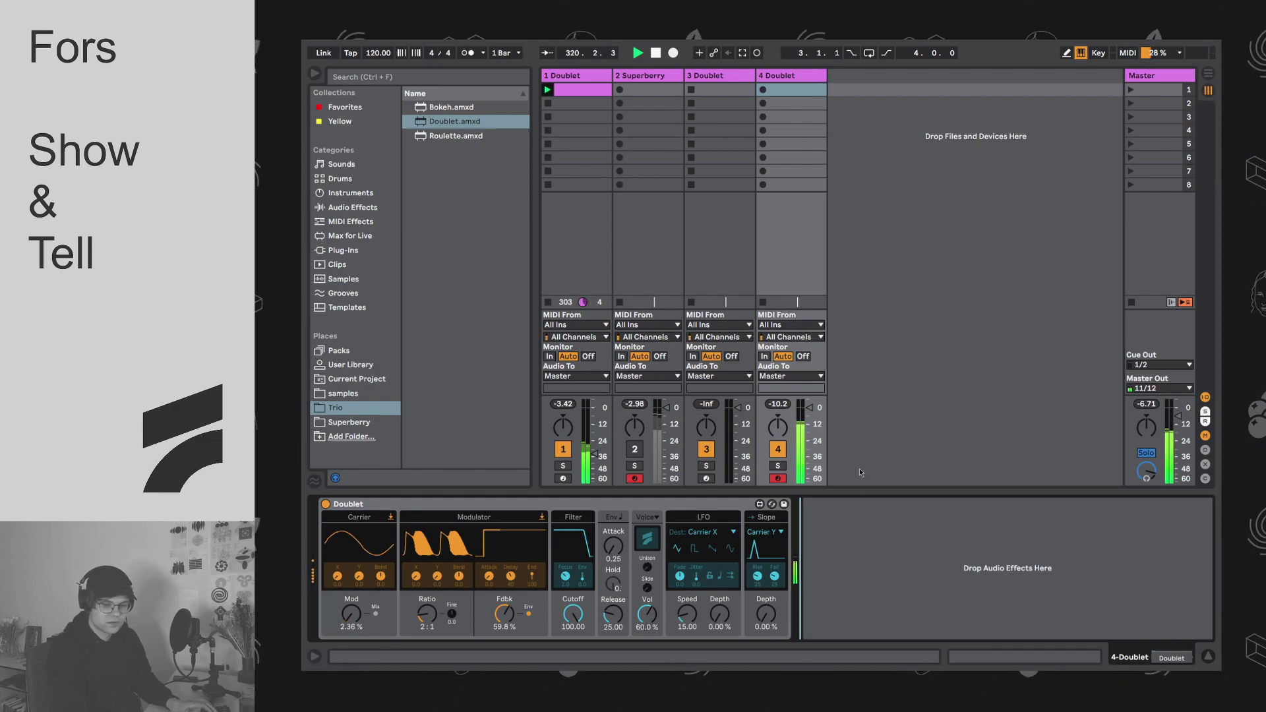
Step: Audition the new Doublet at 100% Vol in the C0 to D1 keyboard octave with the first track muted
{"action": "key", "text": "z"}
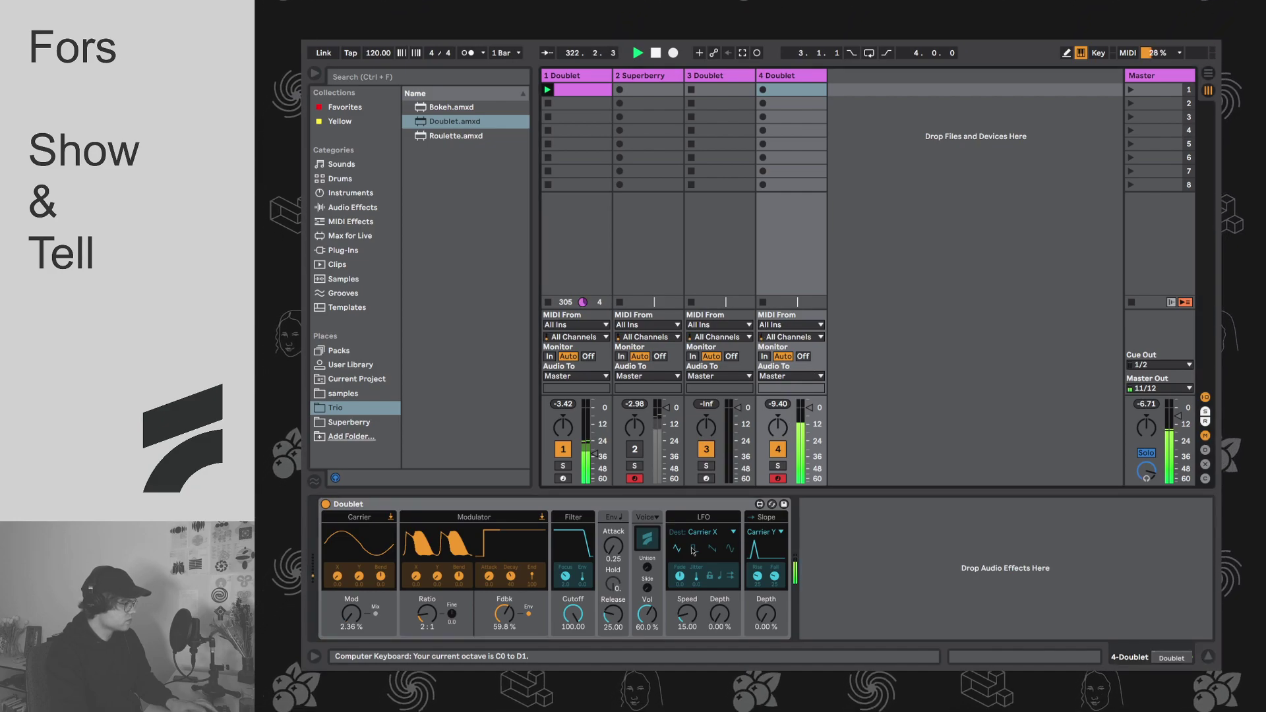
{"action": "left_click_drag", "start_coordinate": [646, 616], "coordinate": [647, 580]}
{"action": "left_click", "coordinate": [570, 454]}
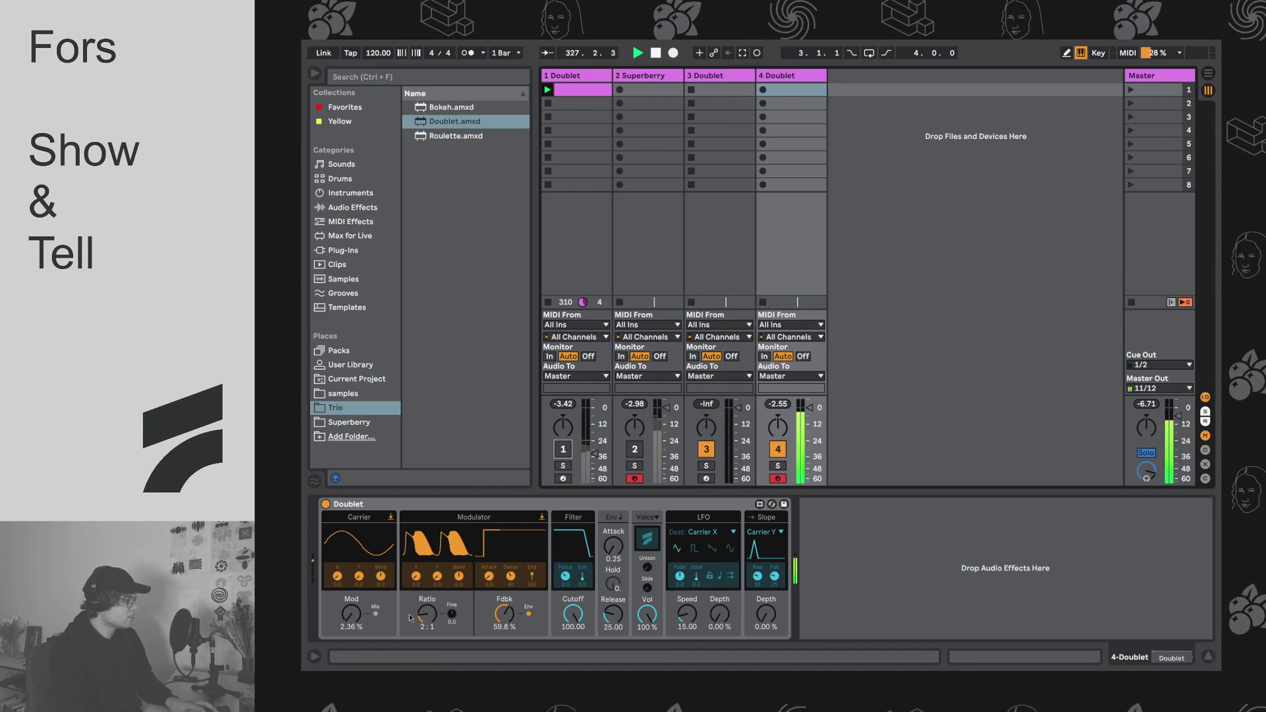
Step: Raise the new Doublet's Fdbk to 81.1% and reduce its Mod to 0.79% while auditioning notes
{"action": "left_click_drag", "start_coordinate": [351, 615], "coordinate": [352, 616]}
{"action": "left_click", "coordinate": [905, 402]}
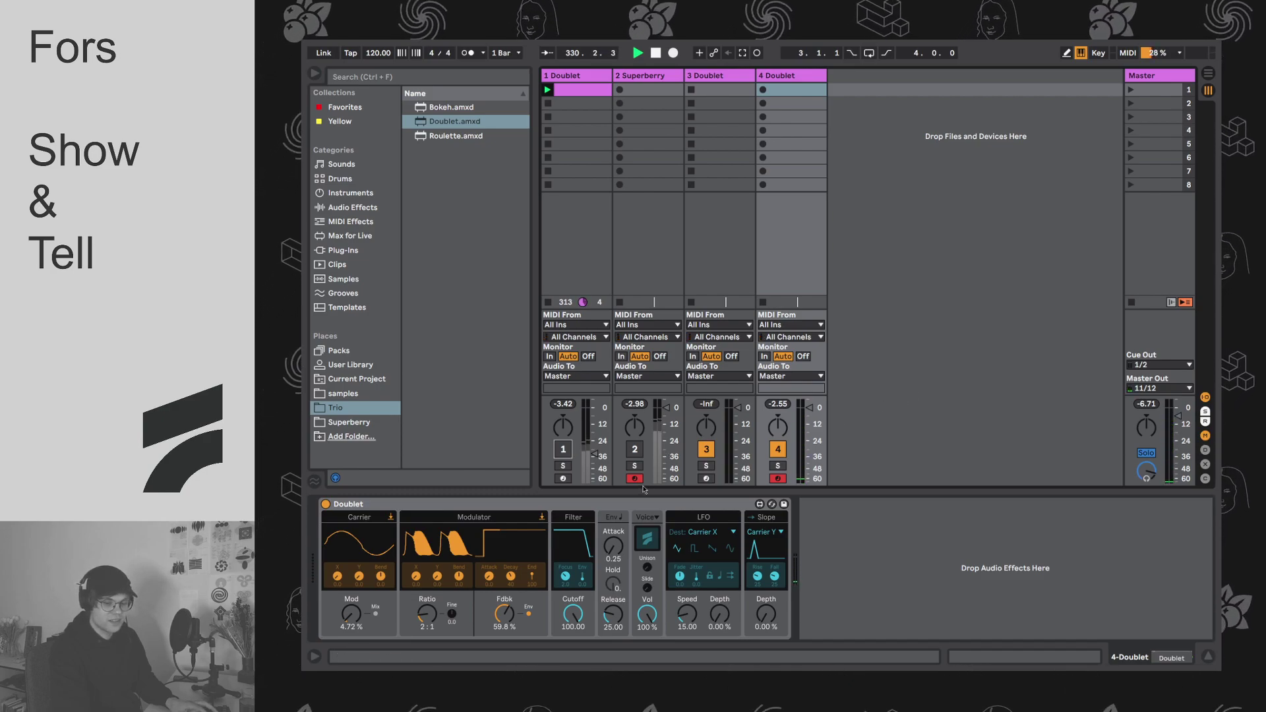
{"action": "left_click", "coordinate": [419, 622]}
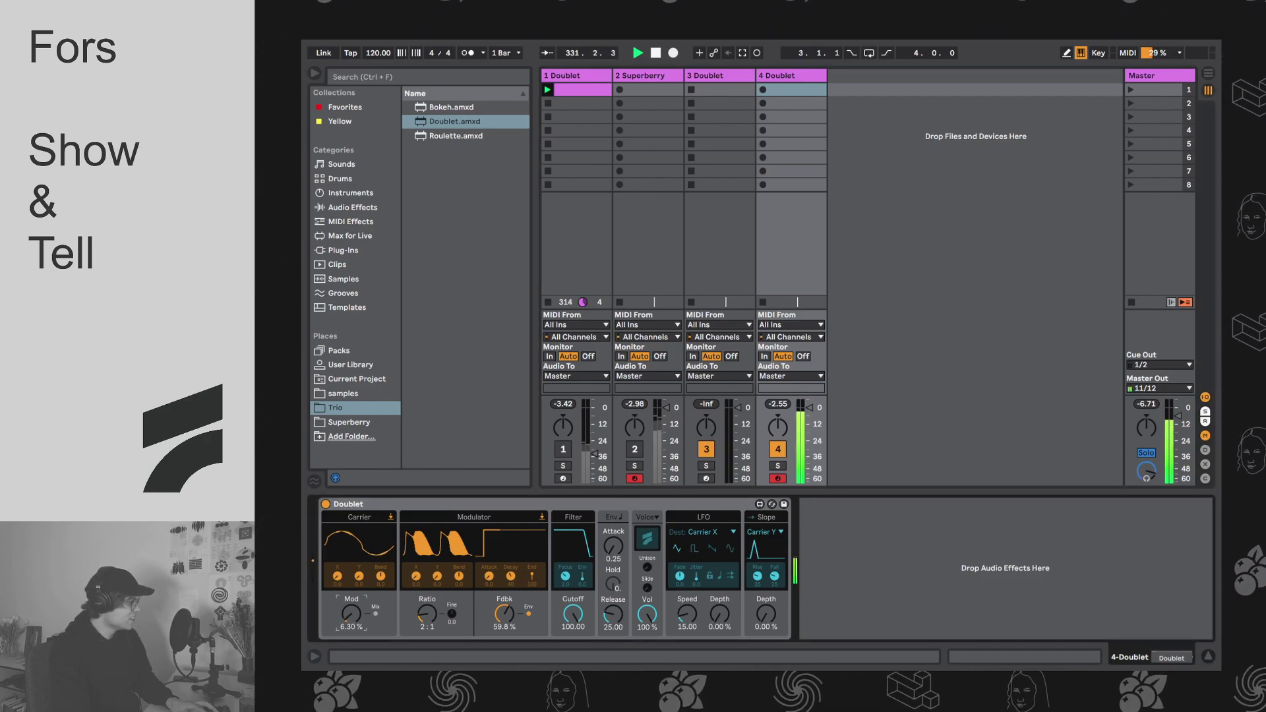
{"action": "left_click", "coordinate": [504, 613]}
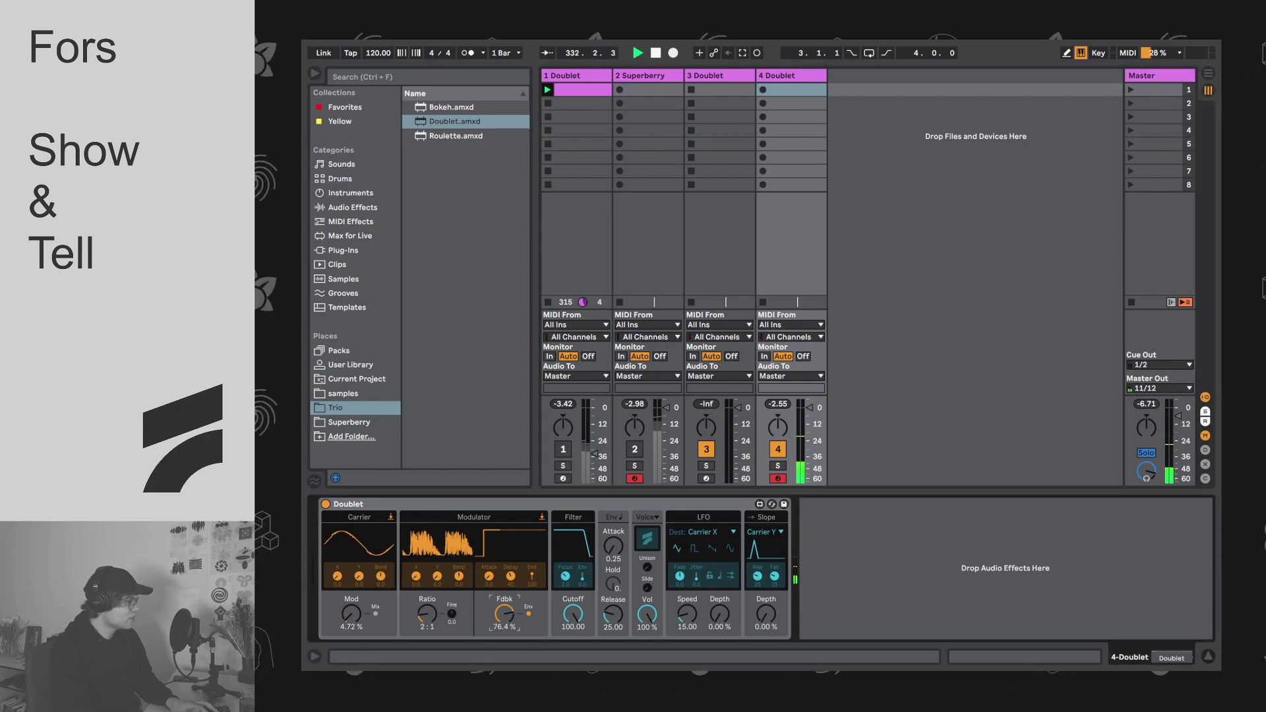
{"action": "left_click_drag", "start_coordinate": [505, 613], "coordinate": [504, 615]}
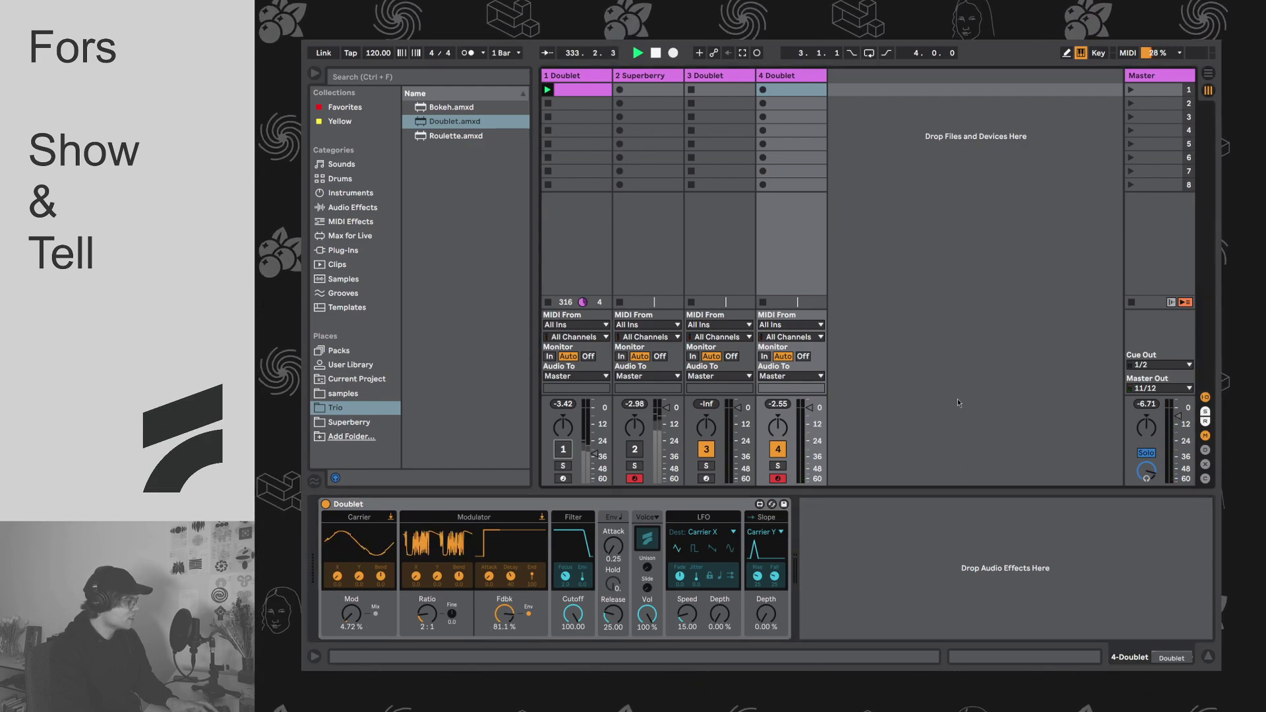
{"action": "left_click_drag", "start_coordinate": [351, 614], "coordinate": [351, 625]}
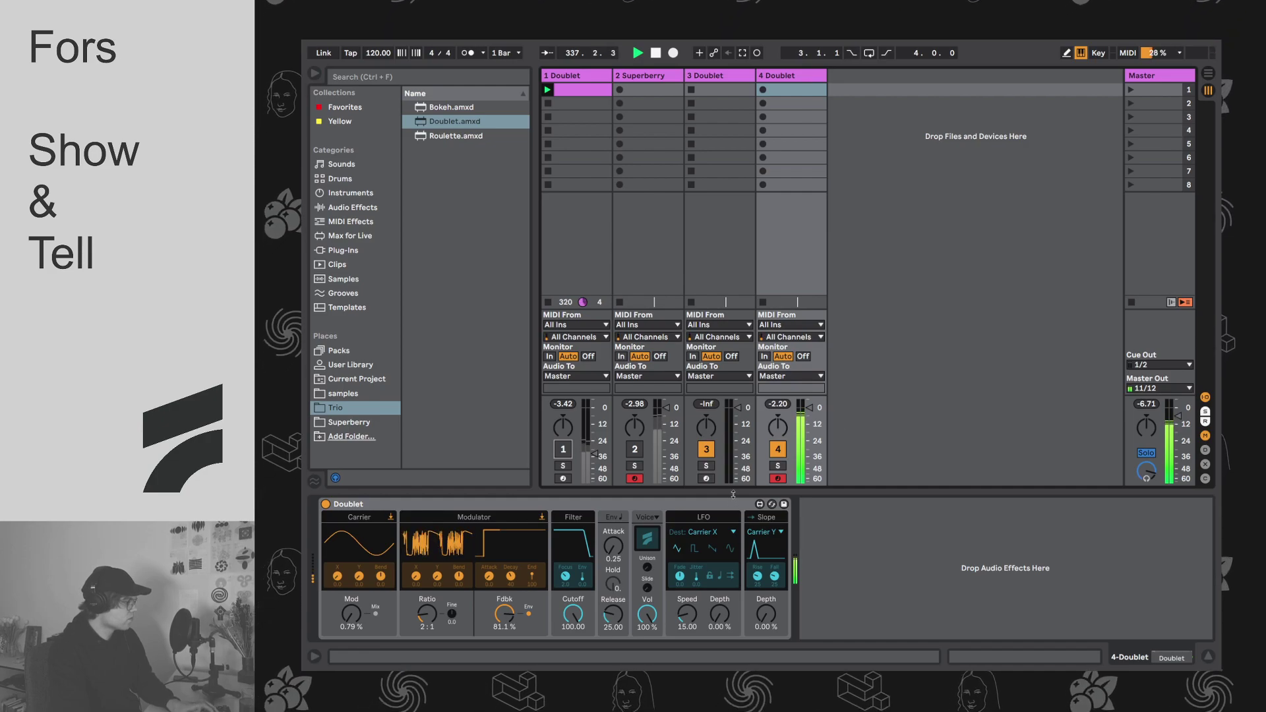
{"action": "left_click", "coordinate": [353, 207]}
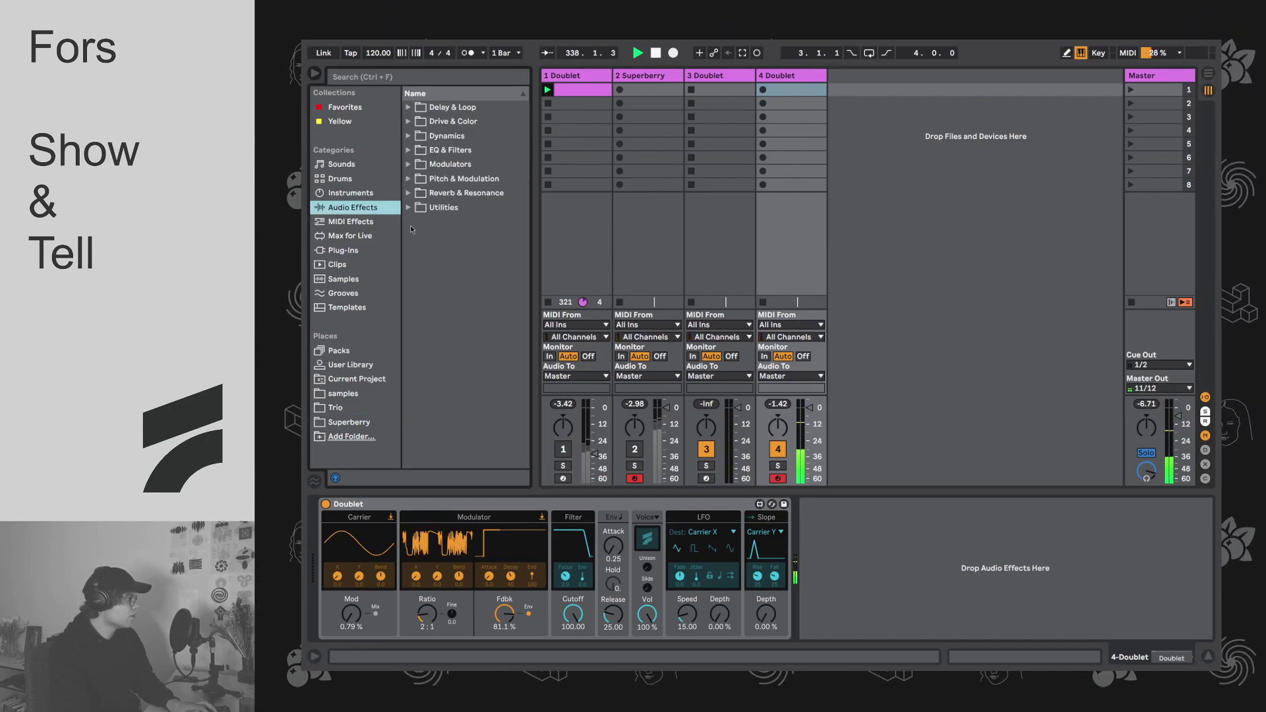
{"action": "left_click", "coordinate": [409, 136]}
{"action": "left_click", "coordinate": [509, 549]}
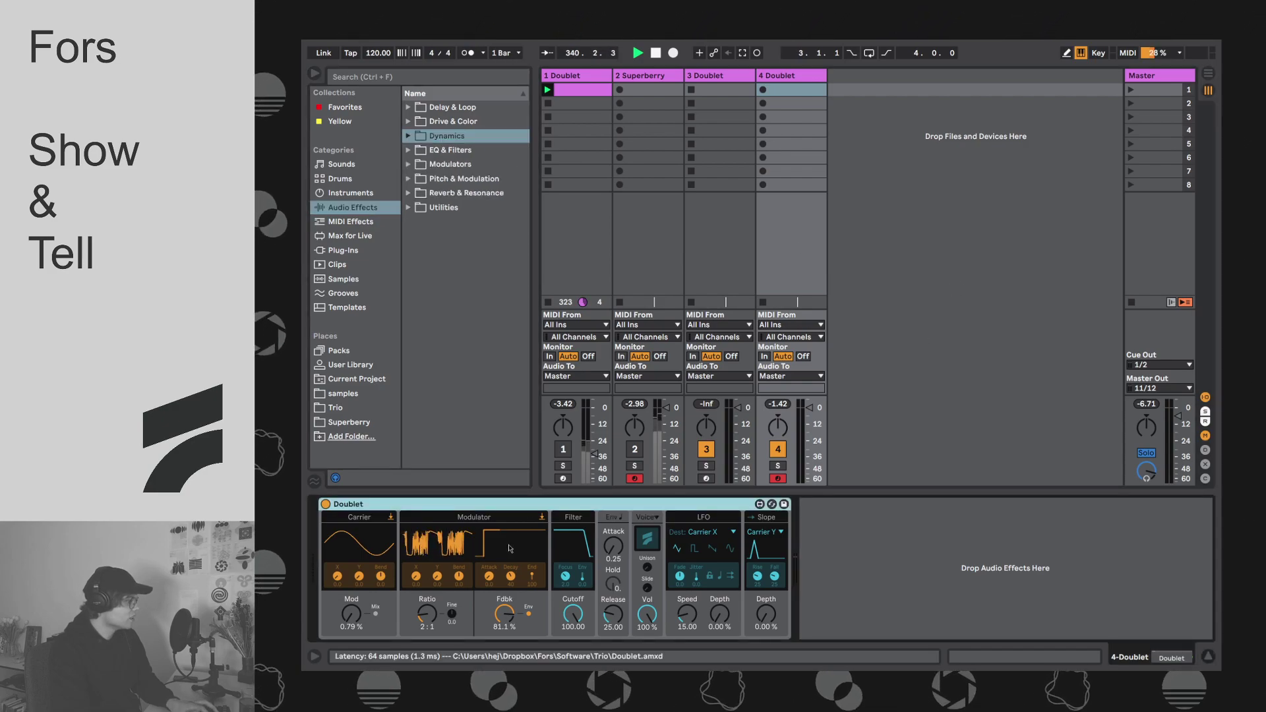
Step: Audition Doublet with Fdbk reduced to 22.8%, and set Mod to 29.9% with Fdbk at 68.5%
{"action": "left_click_drag", "start_coordinate": [499, 622], "coordinate": [498, 656]}
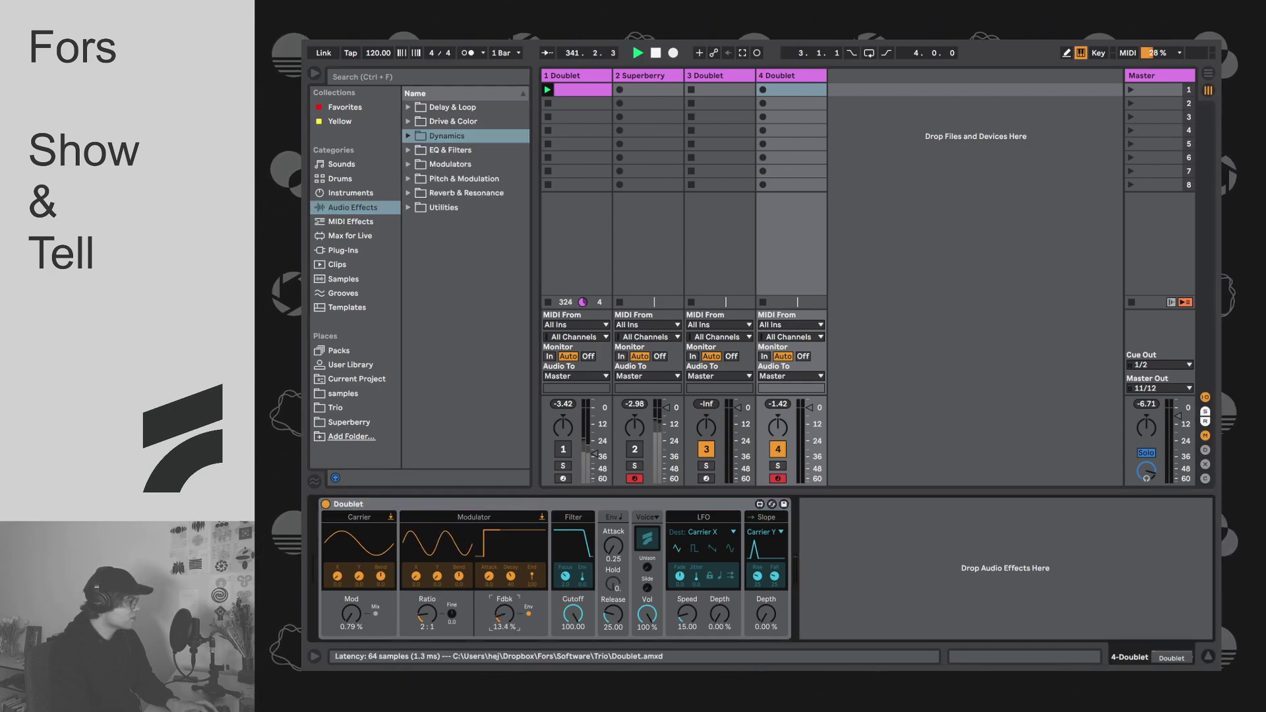
{"action": "left_click_drag", "start_coordinate": [356, 623], "coordinate": [356, 610]}
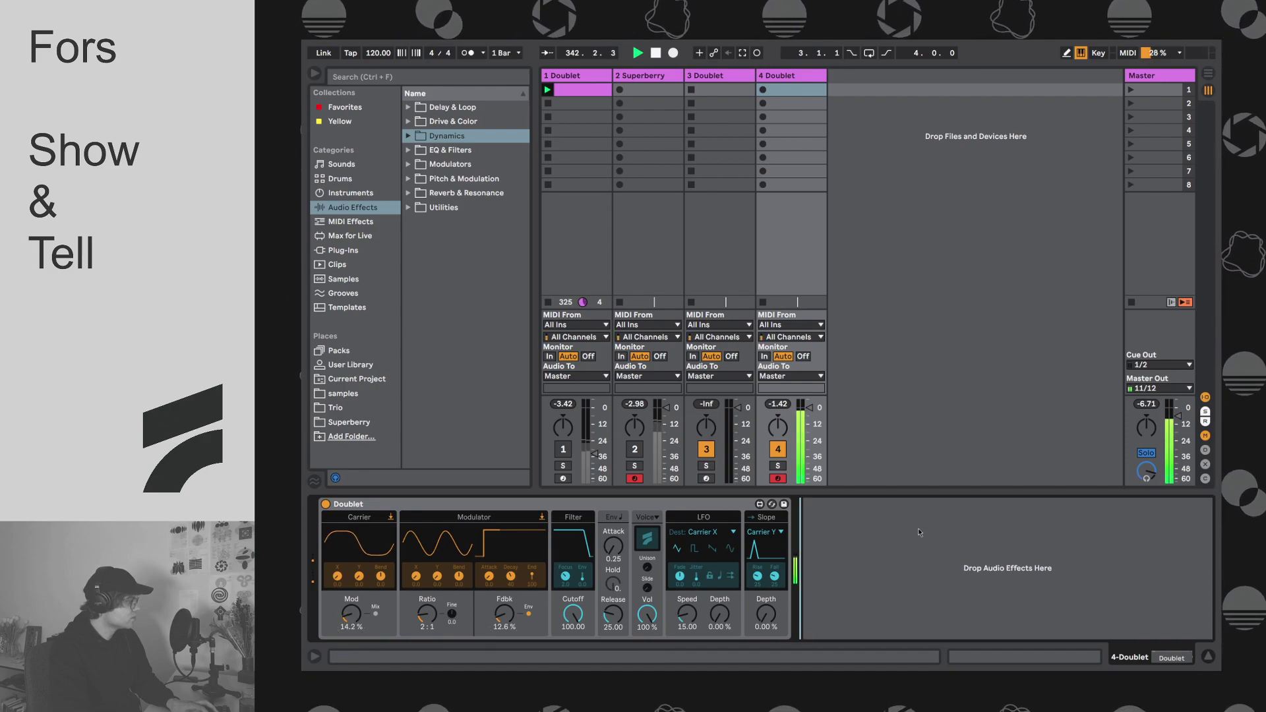
{"action": "left_click", "coordinate": [497, 610]}
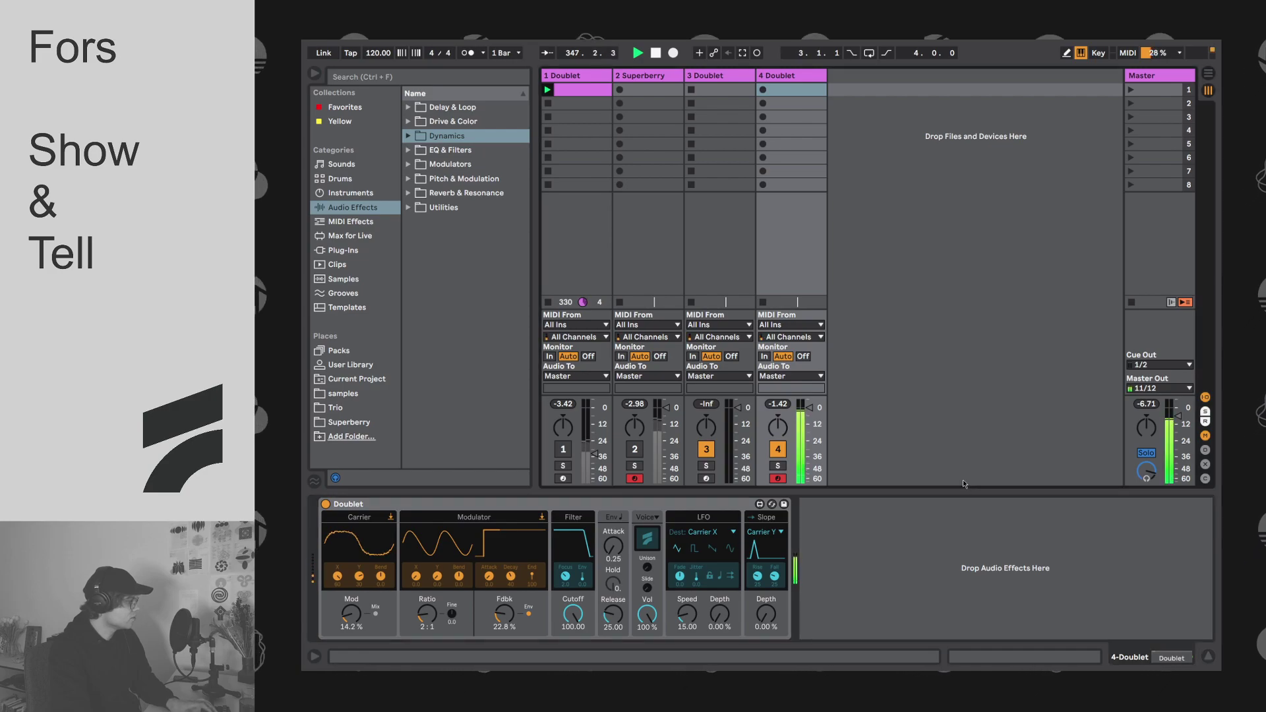
{"action": "left_click_drag", "start_coordinate": [427, 613], "coordinate": [427, 593]}
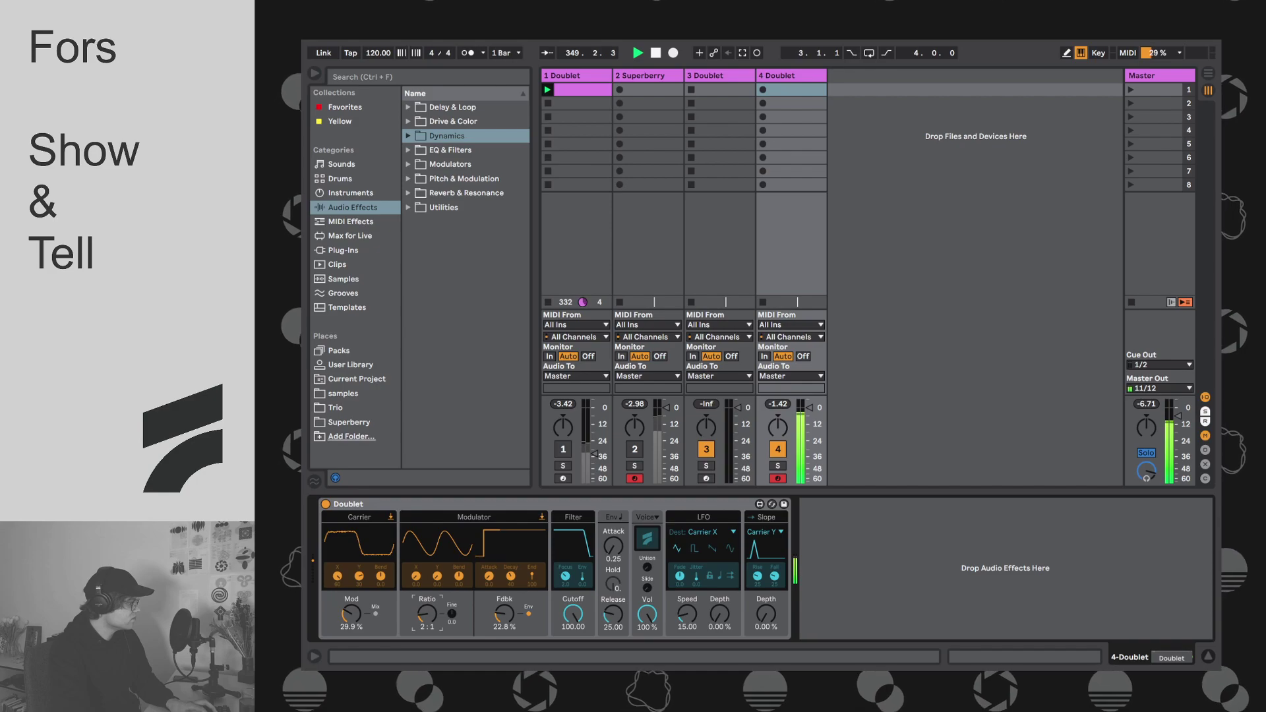
{"action": "left_click_drag", "start_coordinate": [505, 613], "coordinate": [505, 594]}
{"action": "left_click", "coordinate": [929, 420]}
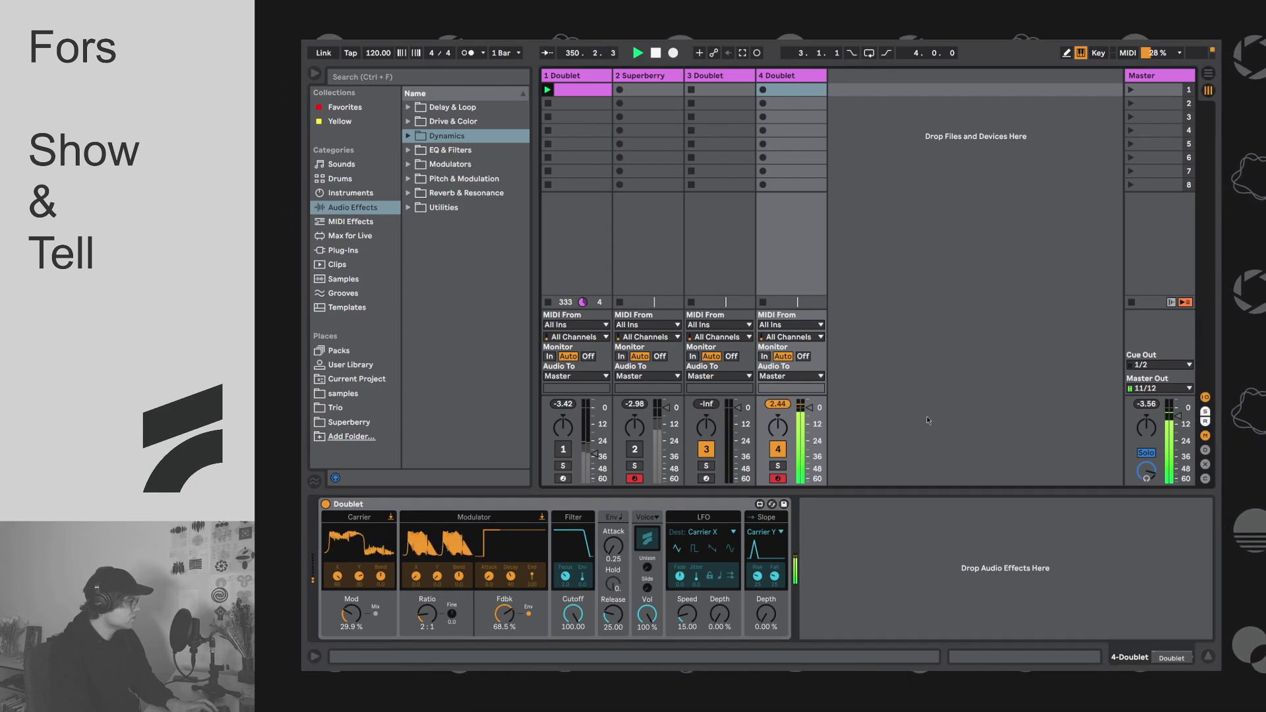
Step: Darken the Doublet sound by setting the filter Cutoff to 18.11 and raising the filter's Focus
{"action": "left_click_drag", "start_coordinate": [580, 610], "coordinate": [580, 633]}
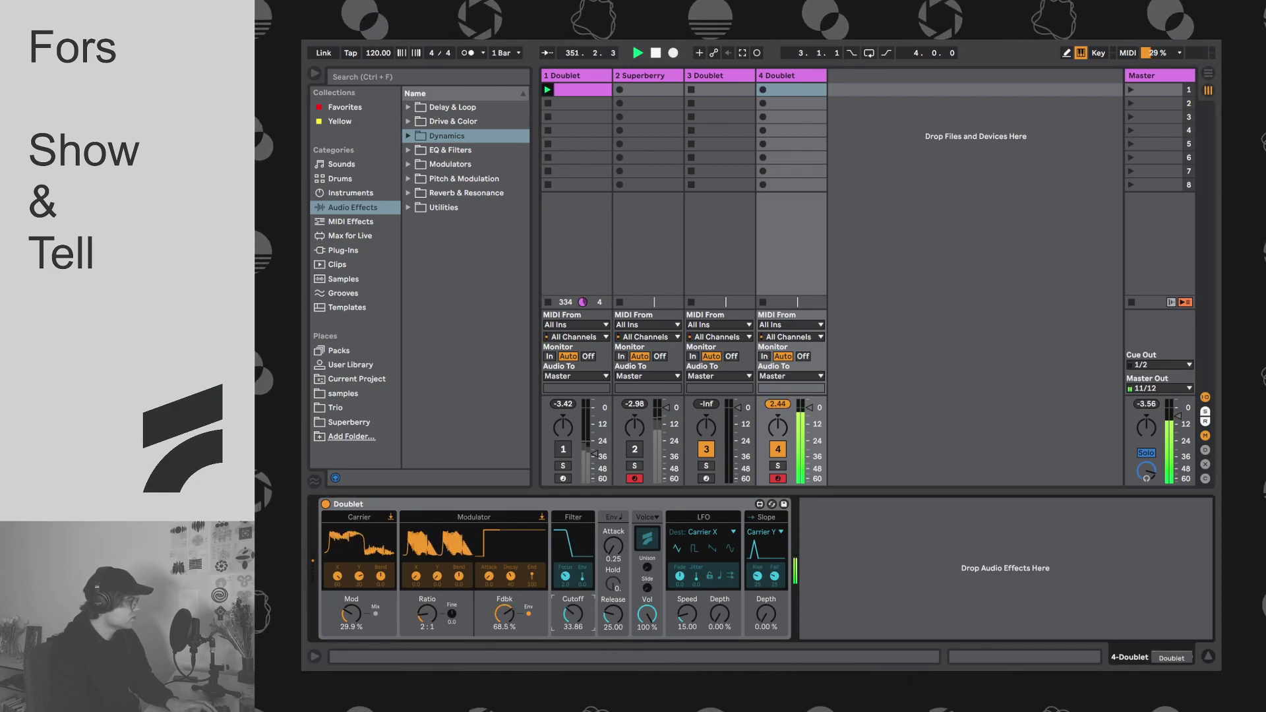
{"action": "left_click_drag", "start_coordinate": [562, 583], "coordinate": [561, 560]}
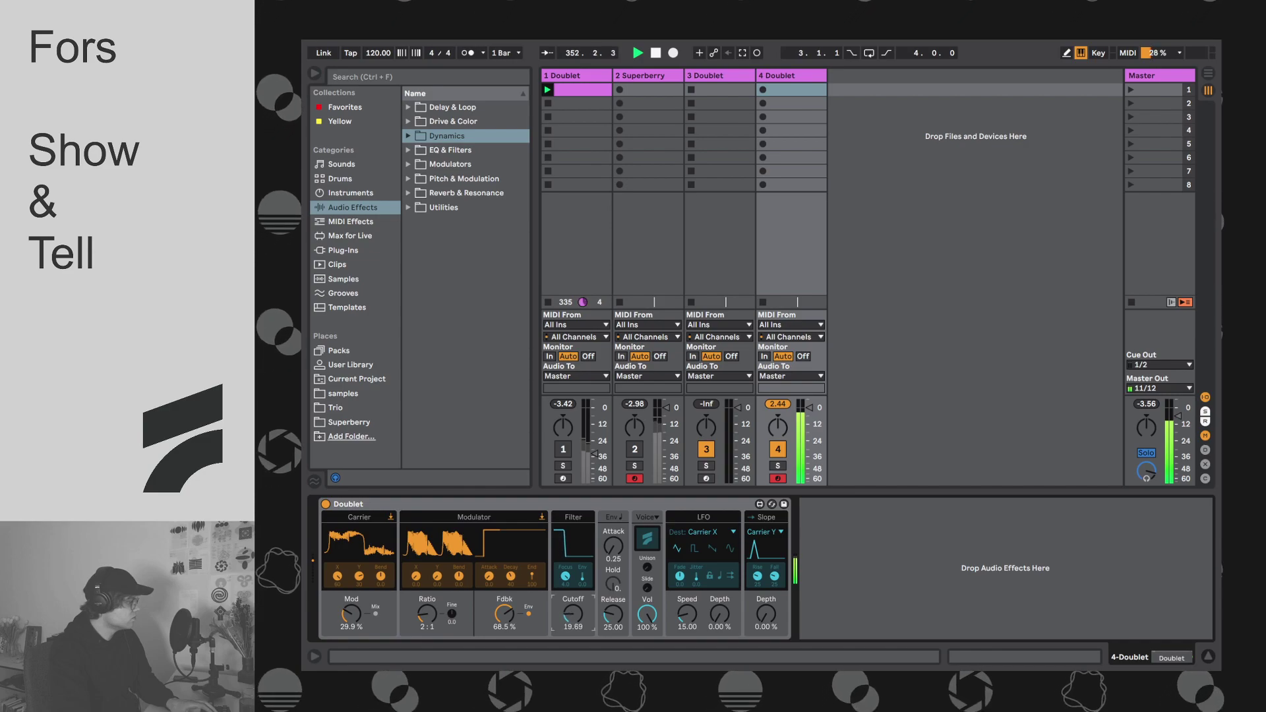
{"action": "left_click", "coordinate": [856, 558]}
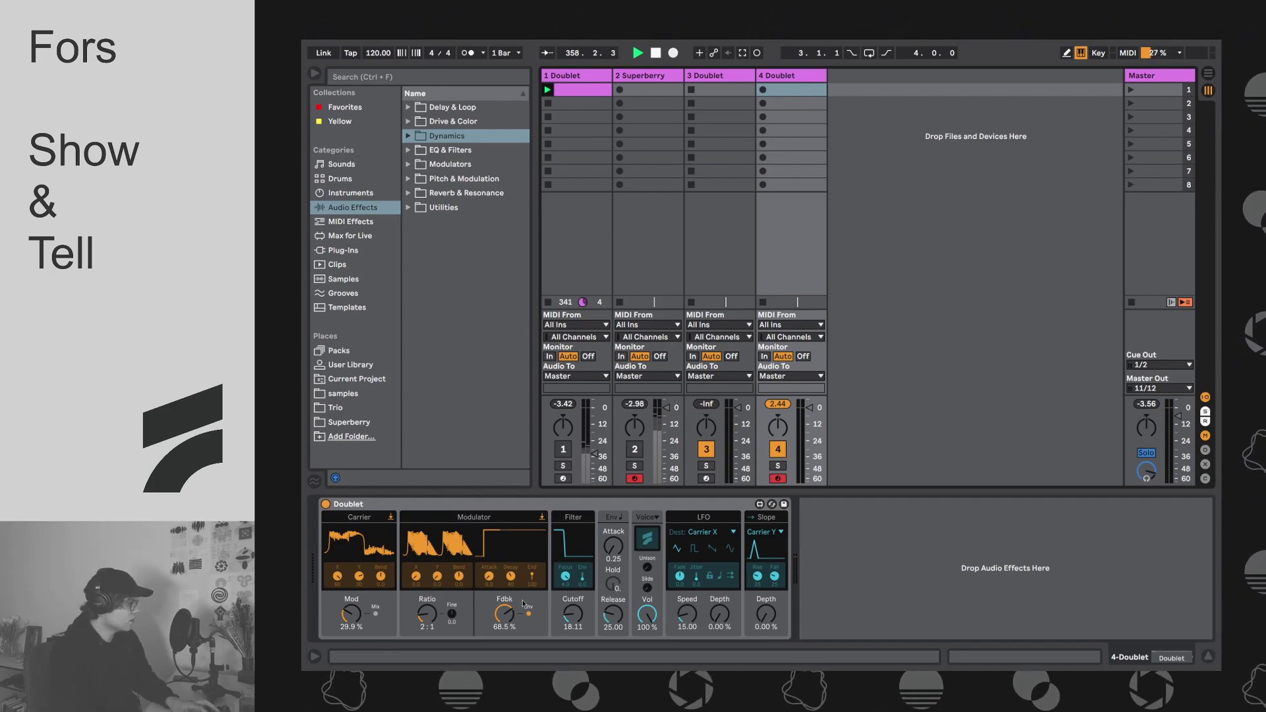
Step: Reduce Doublet's Fdbk to 26.8% and raise its Mod to 36.2%
{"action": "left_click", "coordinate": [503, 631]}
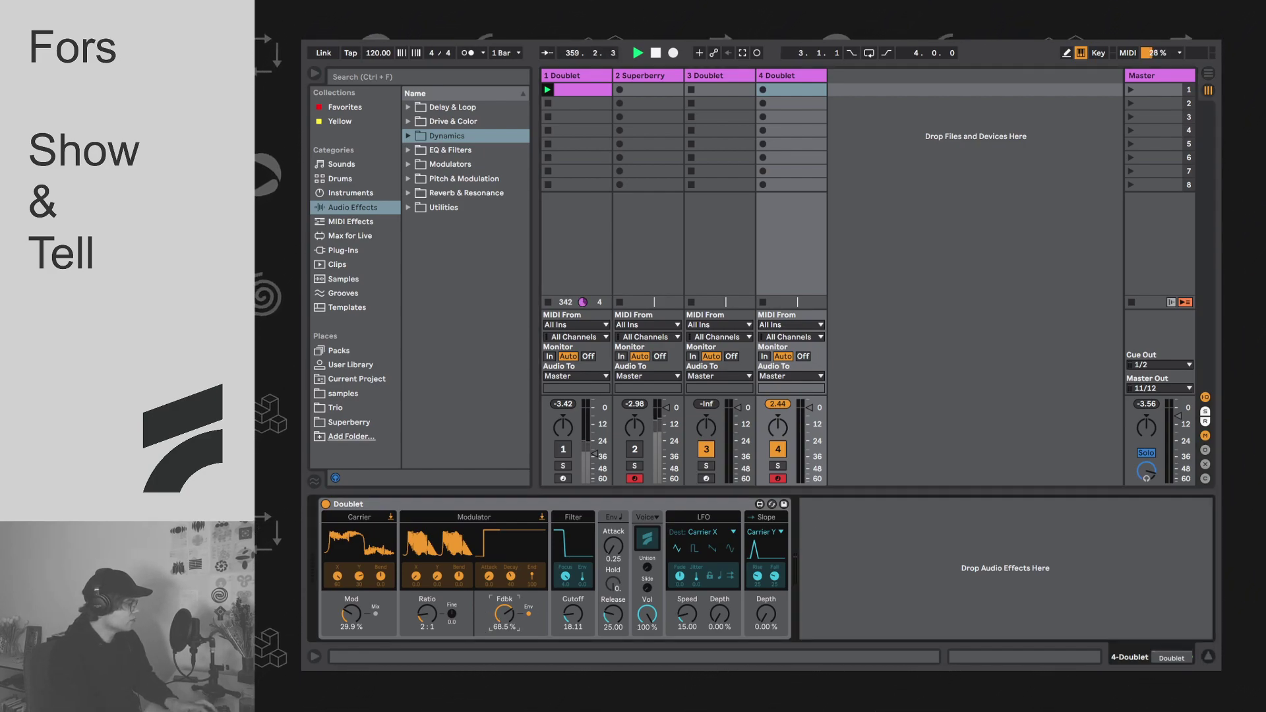
{"action": "left_click_drag", "start_coordinate": [502, 631], "coordinate": [502, 653]}
{"action": "left_click_drag", "start_coordinate": [351, 617], "coordinate": [352, 609]}
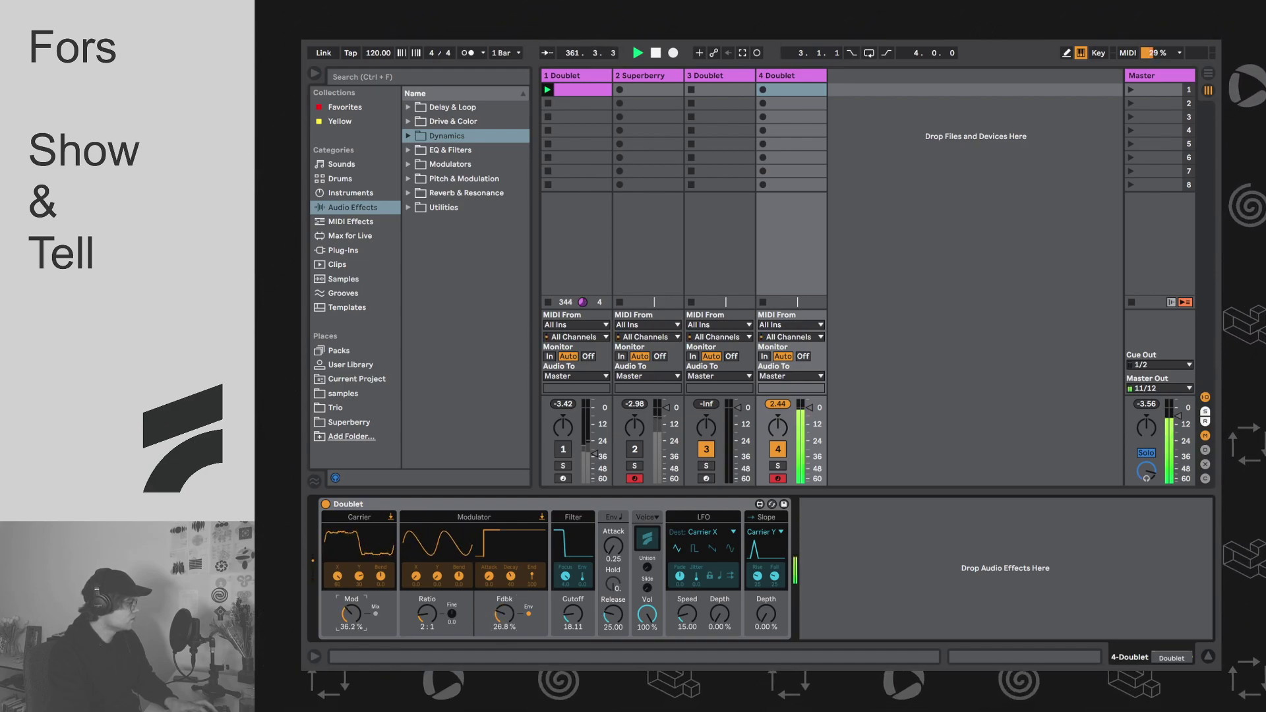
Step: Reopen Doublet's Cutoff to 100 and set Ratio to 4:1, Fine to 30, Fdbk to 65.4% and Mod to 68.5%
{"action": "left_click", "coordinate": [869, 511]}
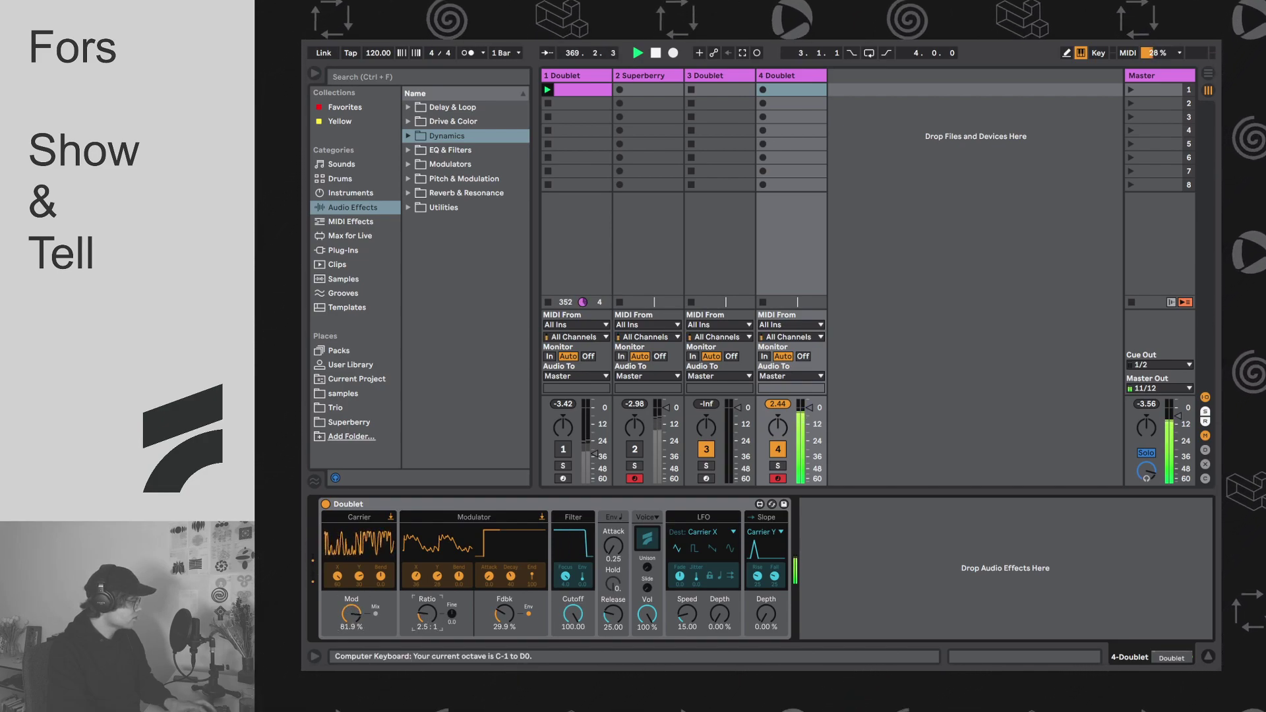
{"action": "left_click_drag", "start_coordinate": [452, 613], "coordinate": [450, 620]}
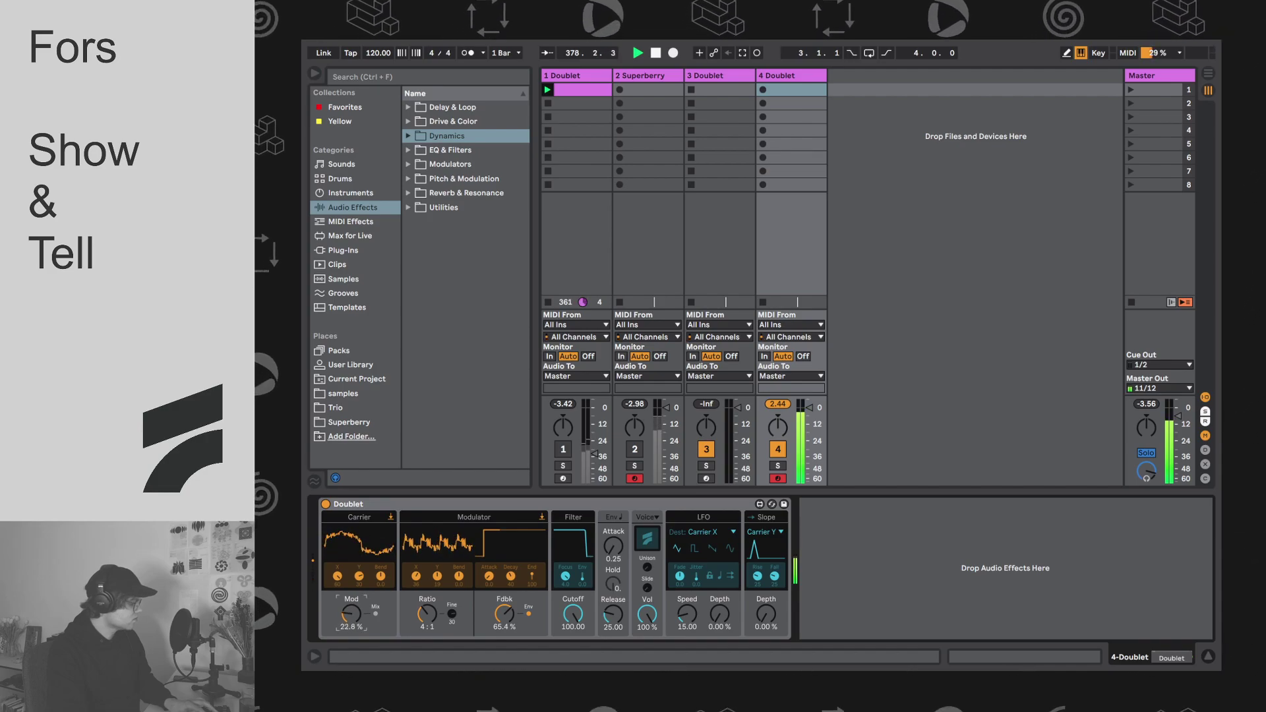
{"action": "key", "text": "z"}
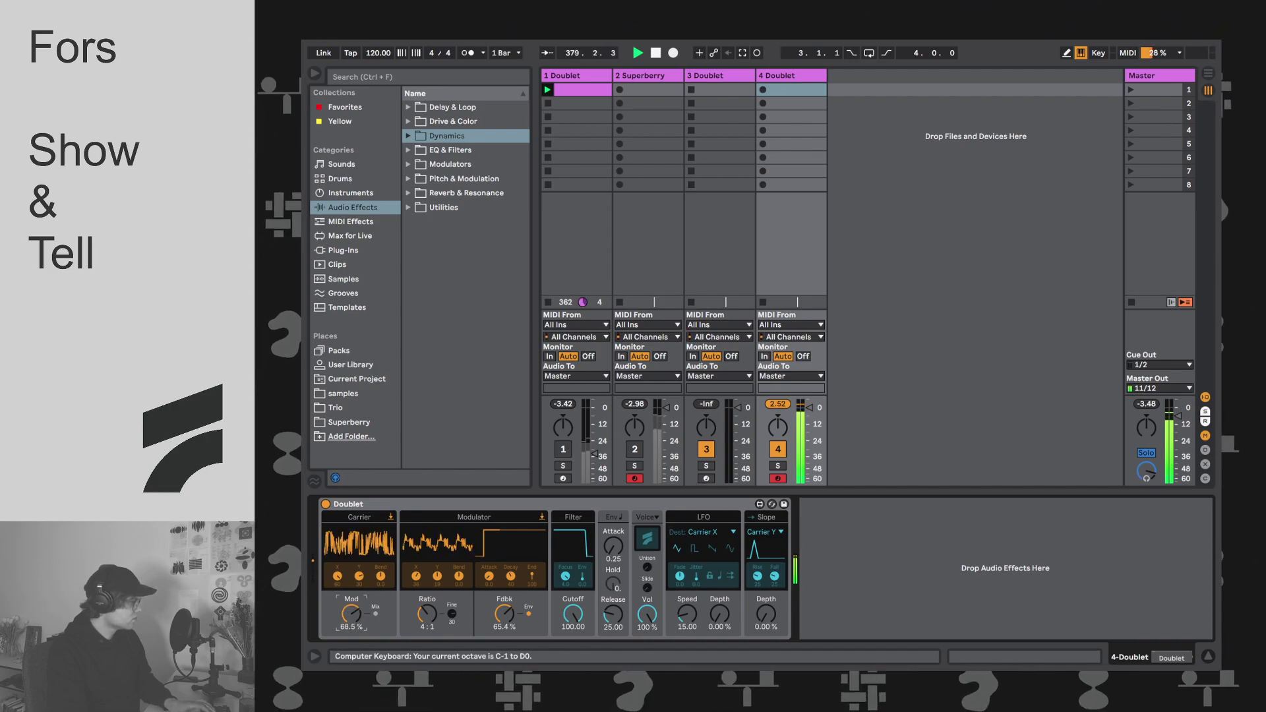